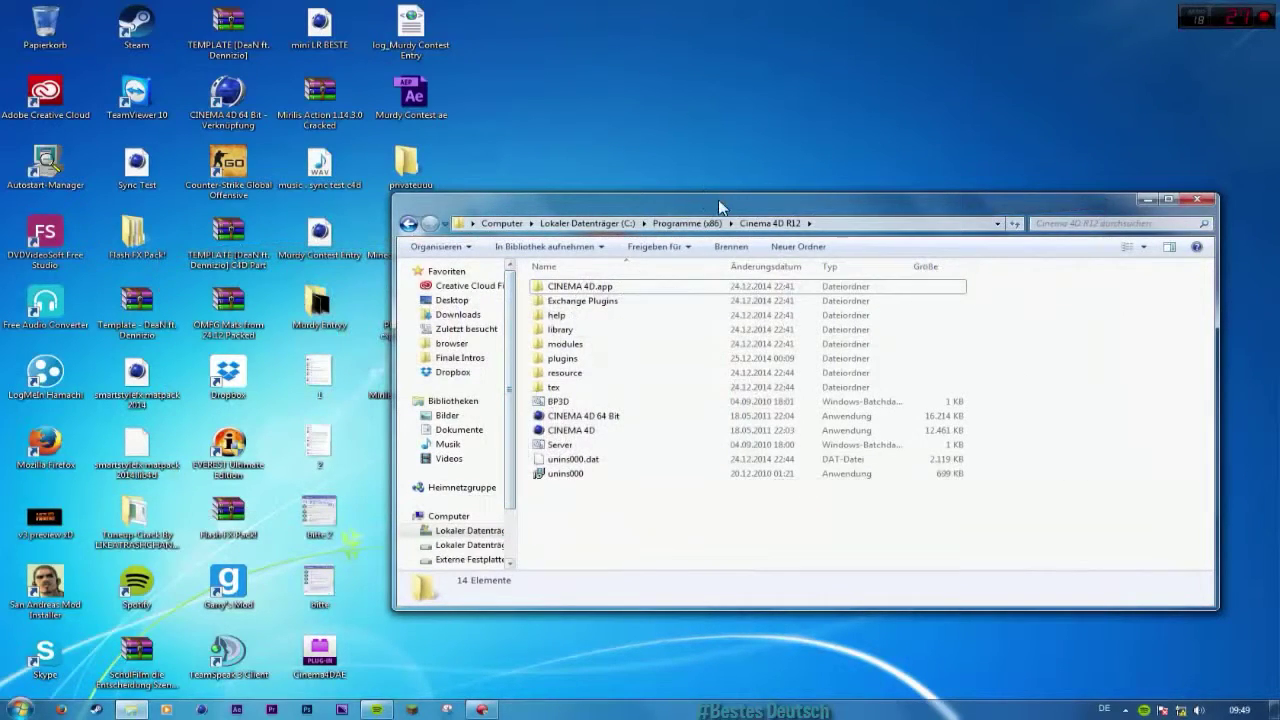
drag(732, 197, 705, 202)
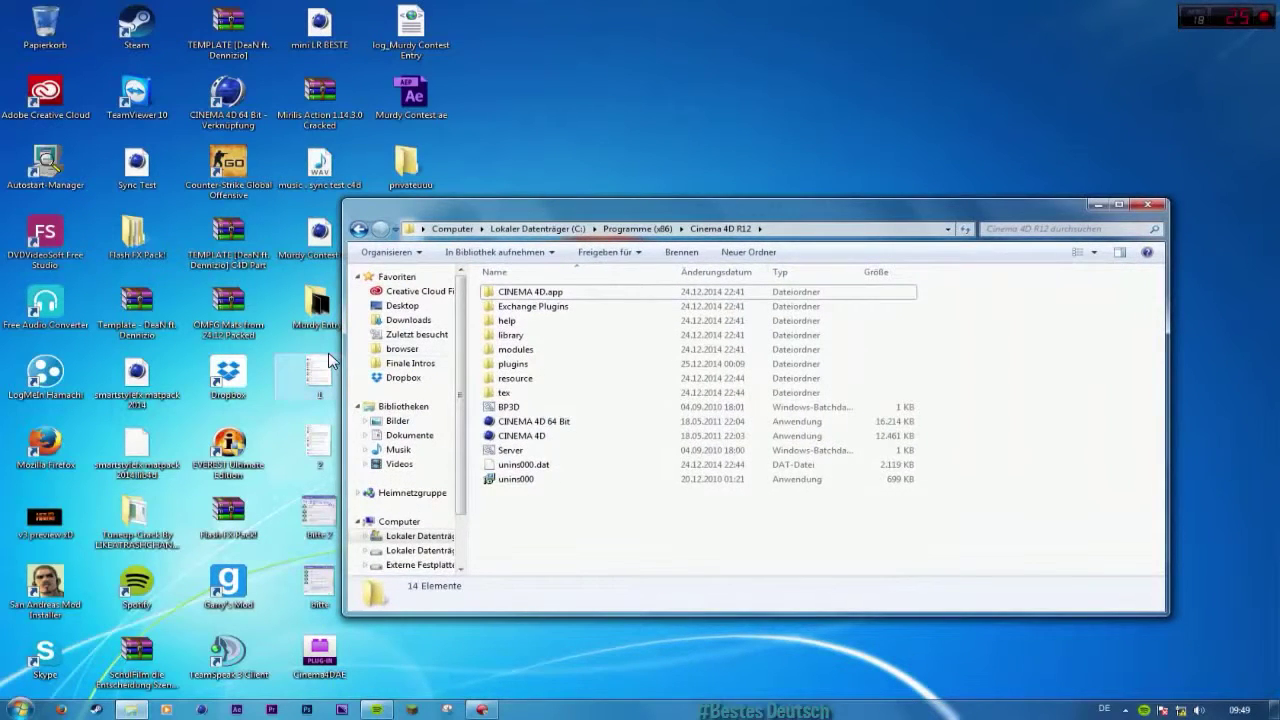
drag(346, 355, 509, 355)
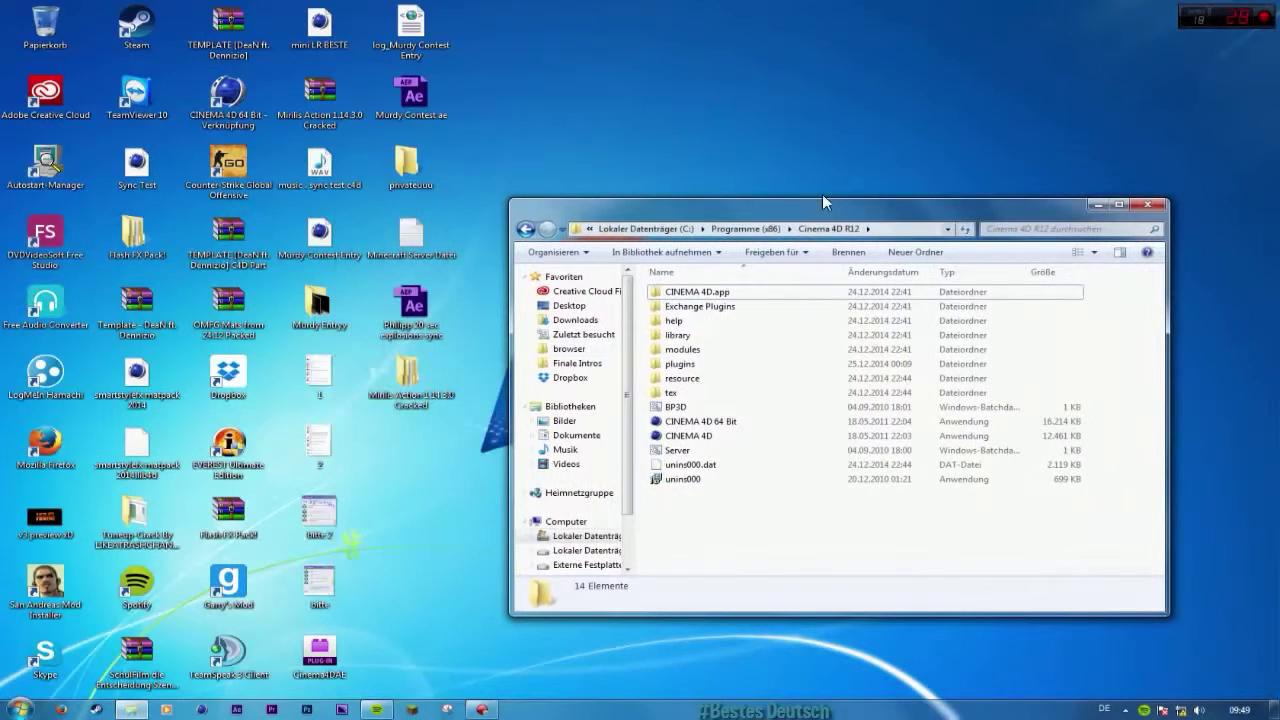
drag(806, 220, 922, 214)
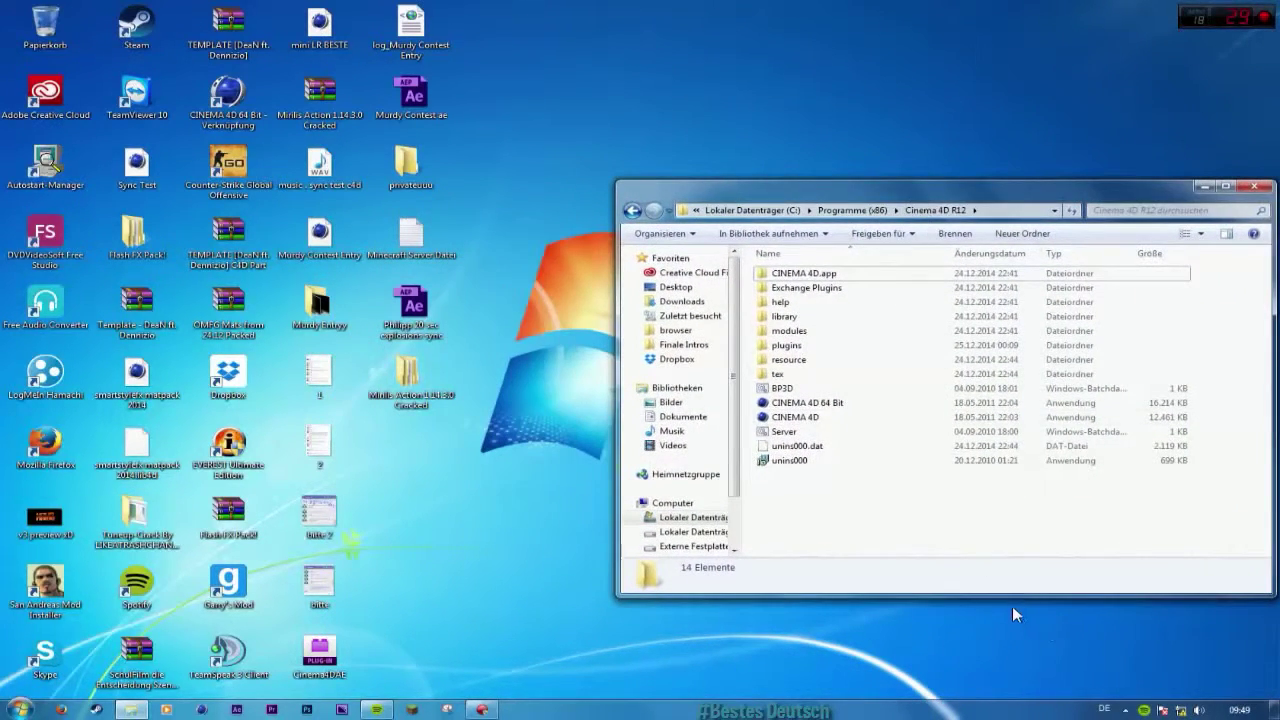
drag(1002, 597, 978, 636)
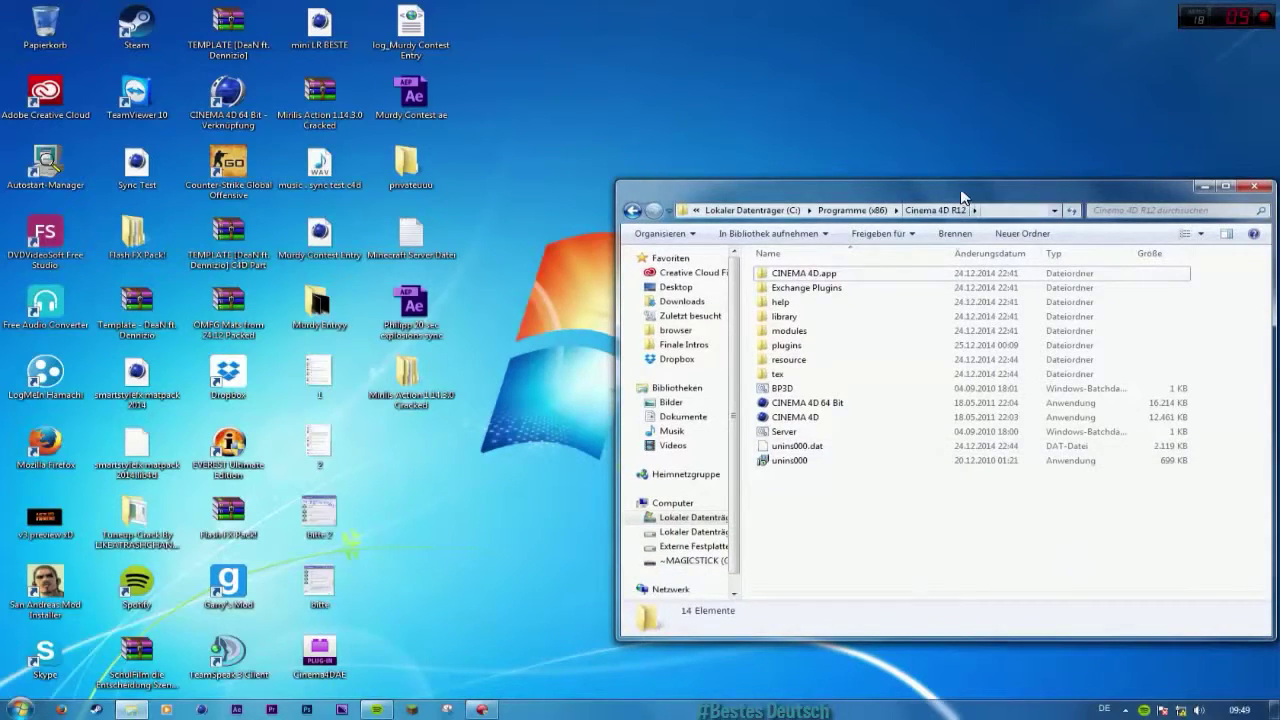
drag(964, 190, 854, 197)
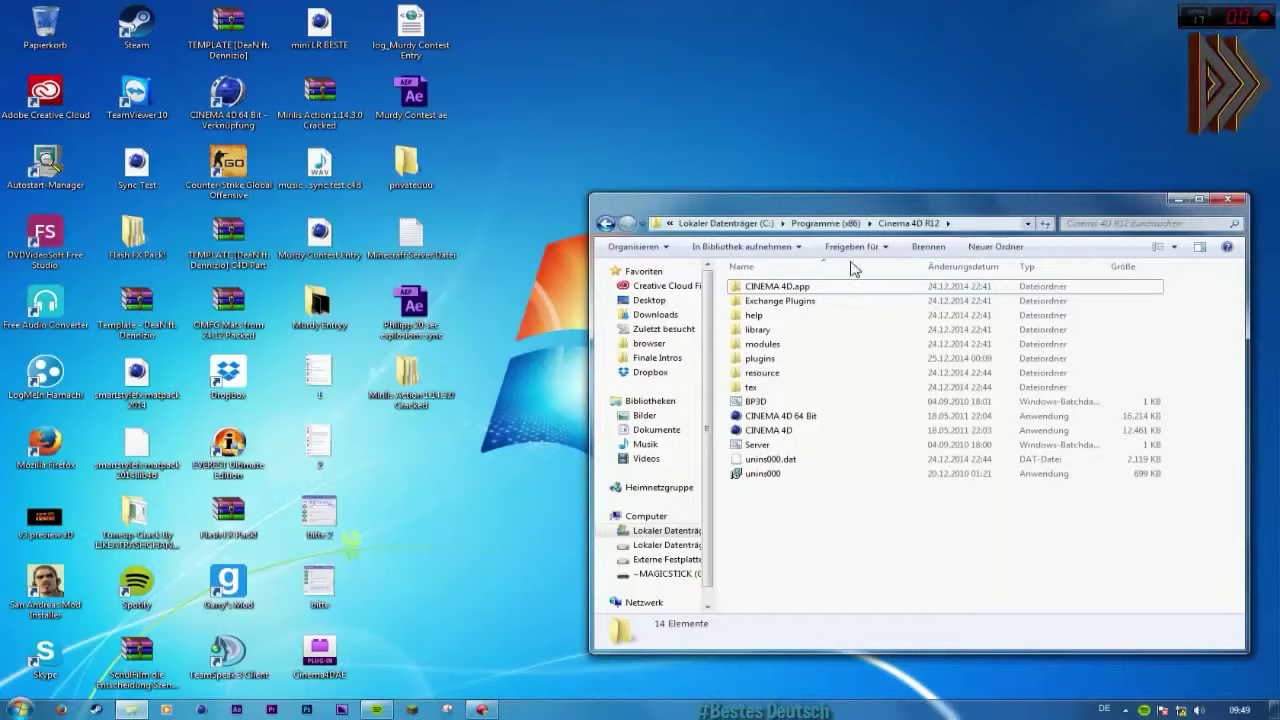
drag(906, 211, 854, 195)
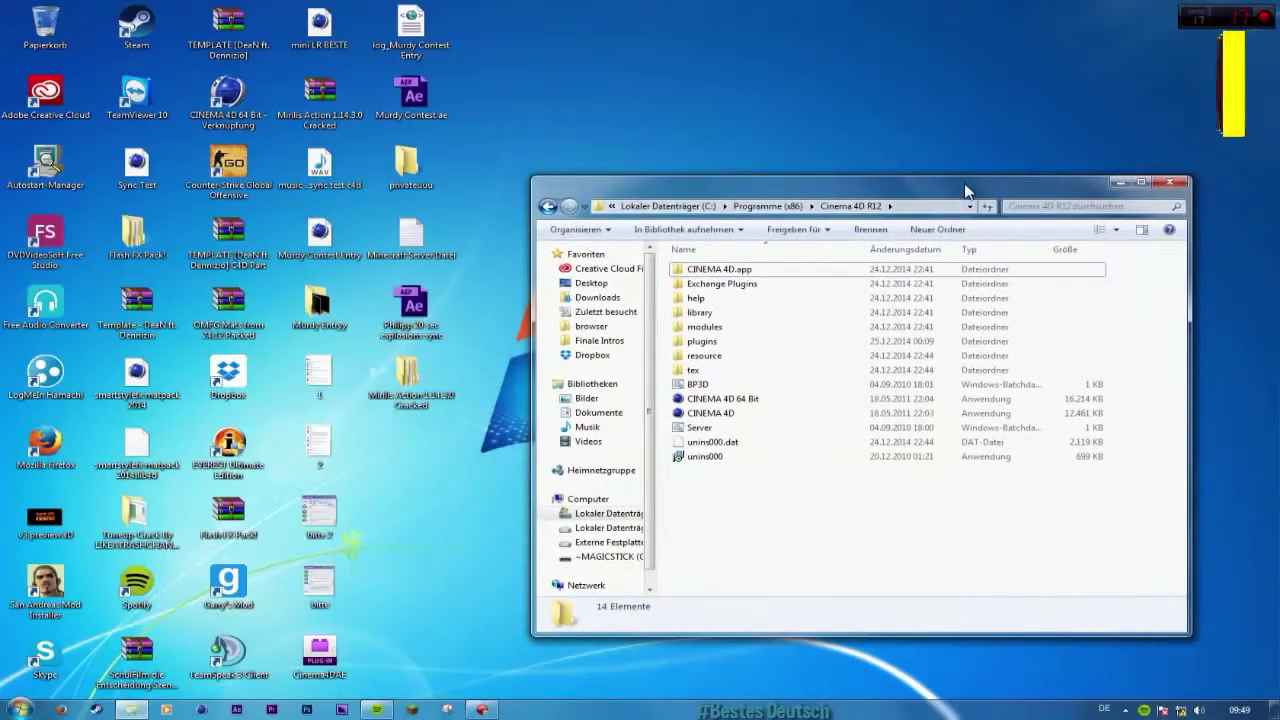
drag(960, 190, 763, 176)
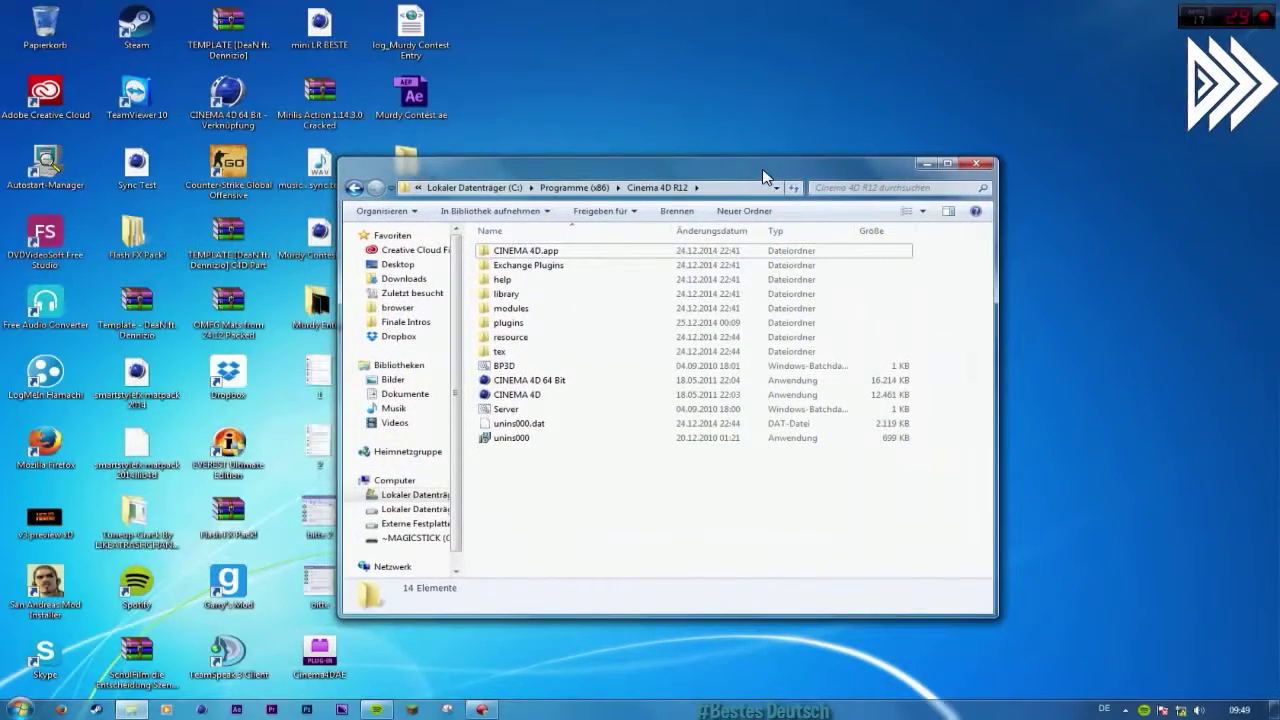
click(927, 164)
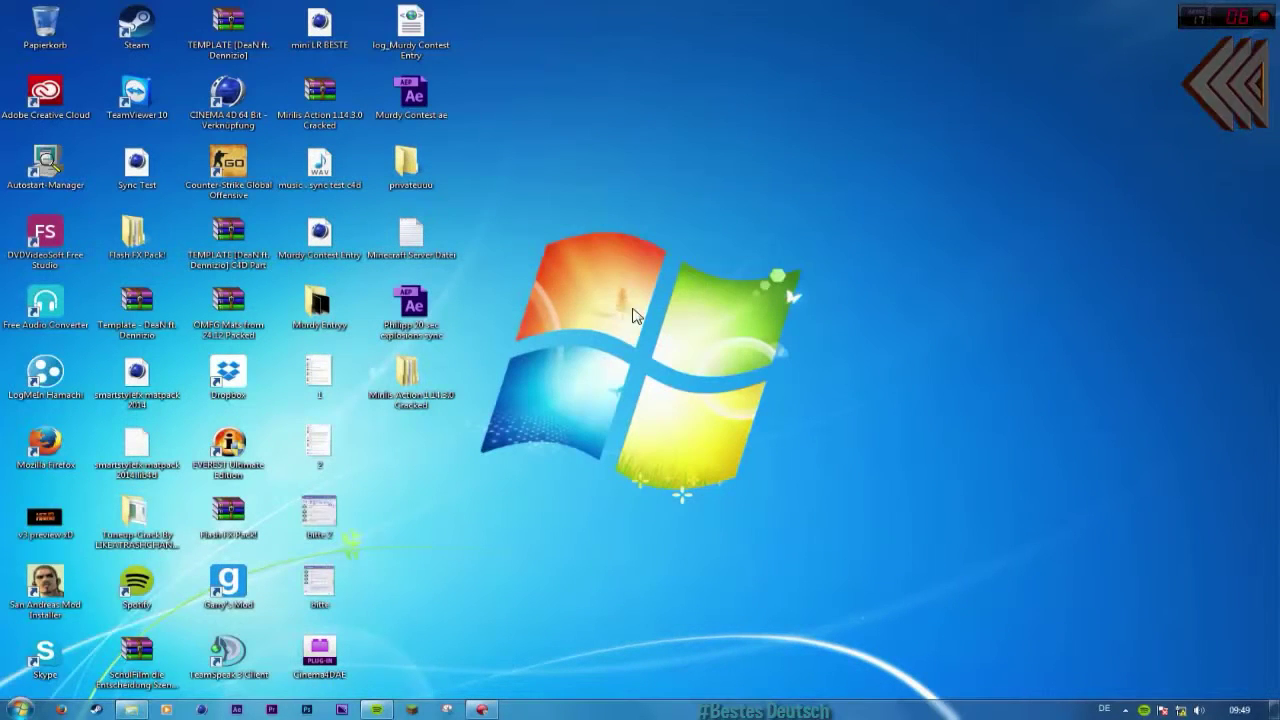
click(123, 711)
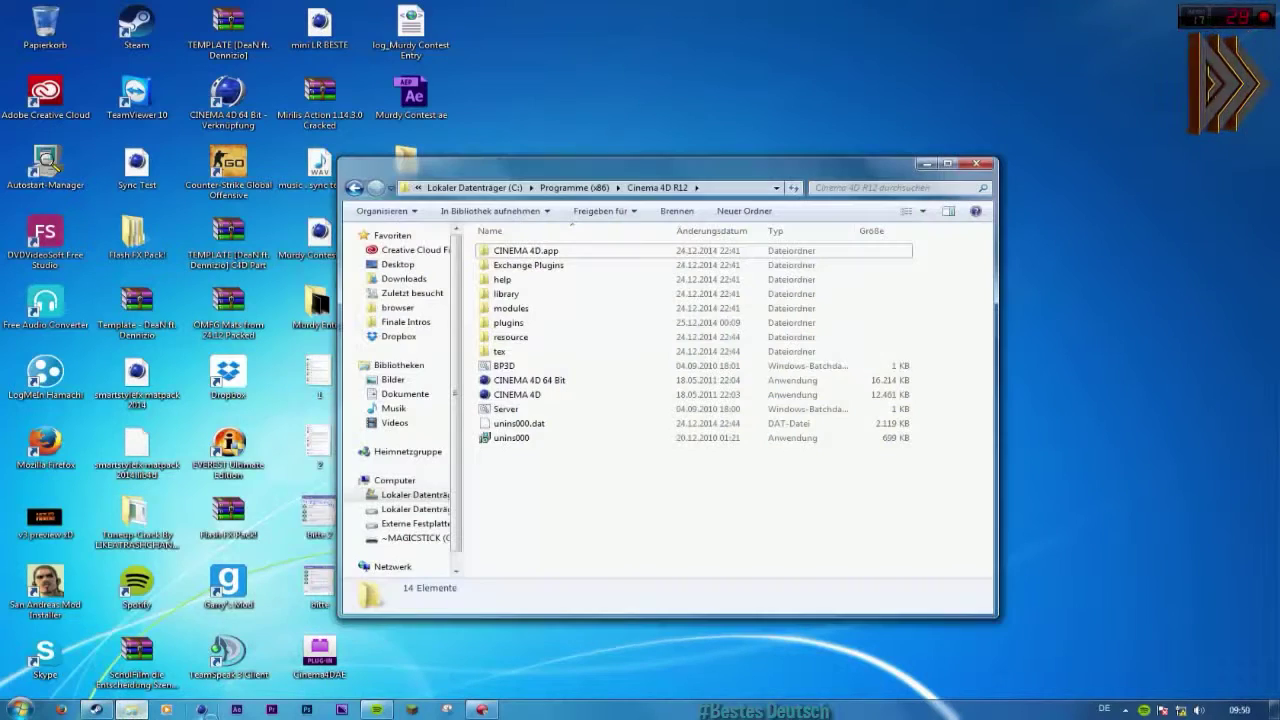
Step: End the Steam.exe process in Windows Task Manager and close Task Manager
right_click(565, 704)
click(606, 655)
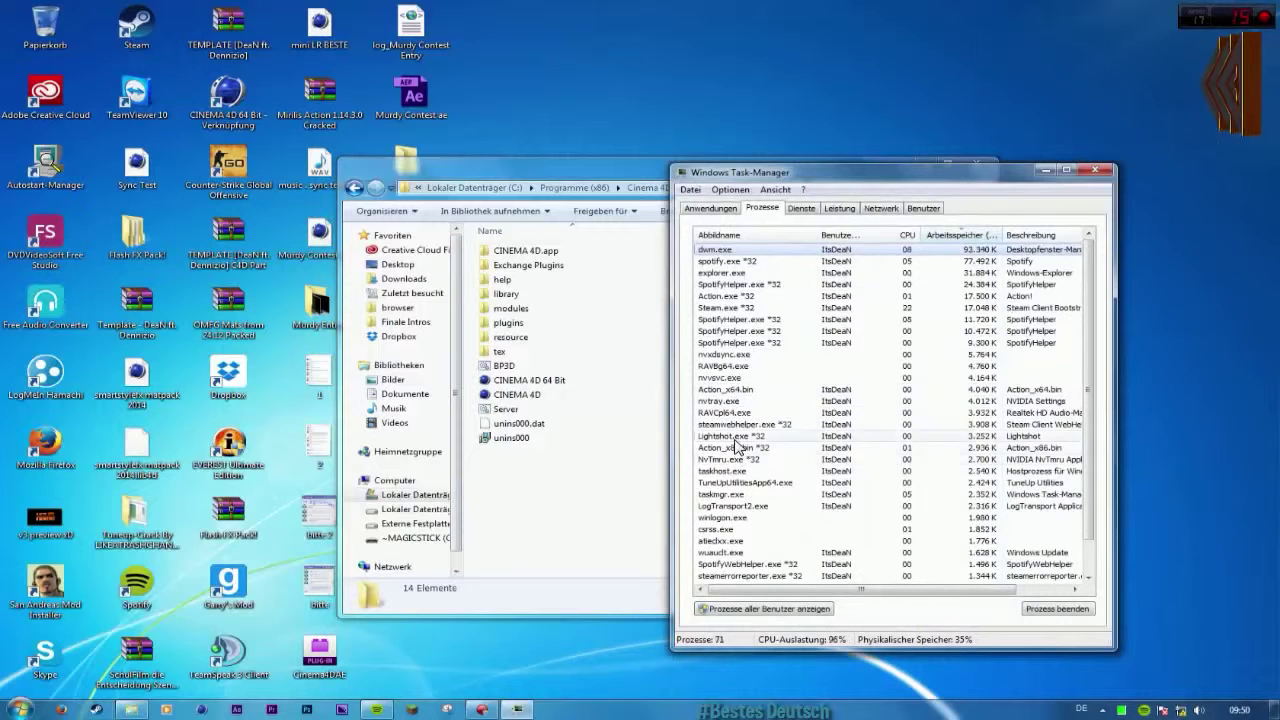
click(737, 425)
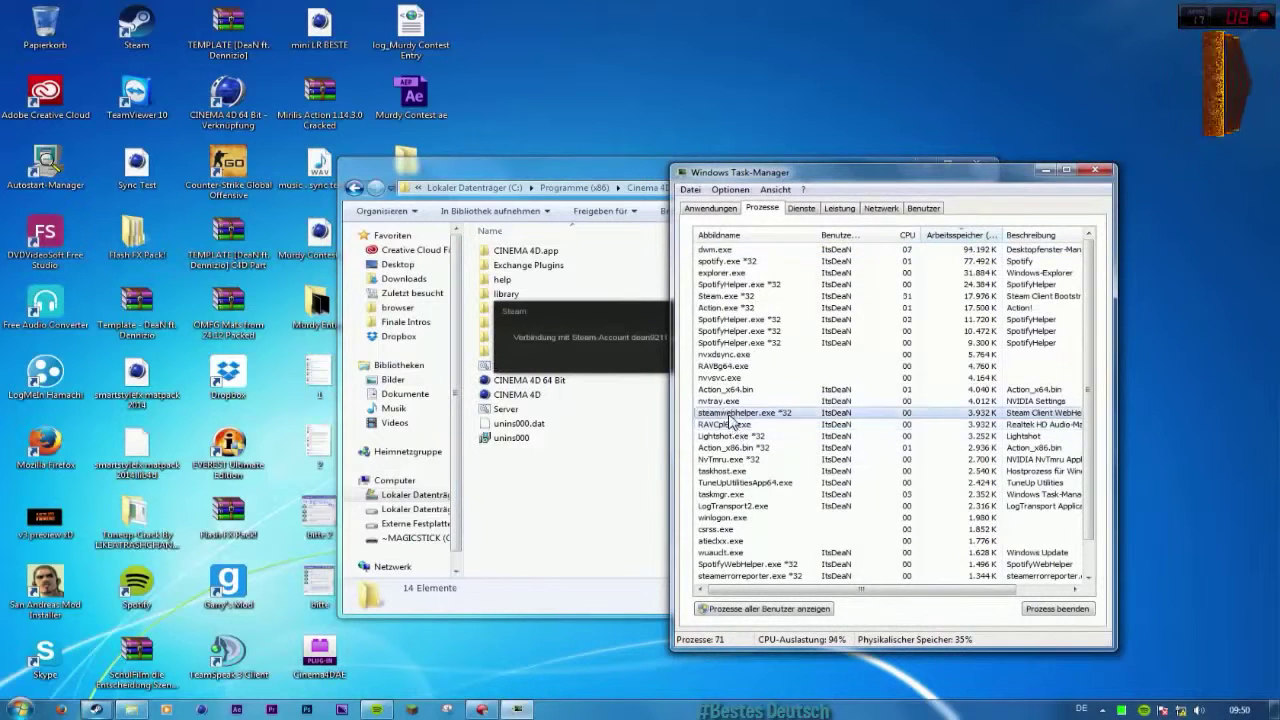
click(733, 297)
key(Delete)
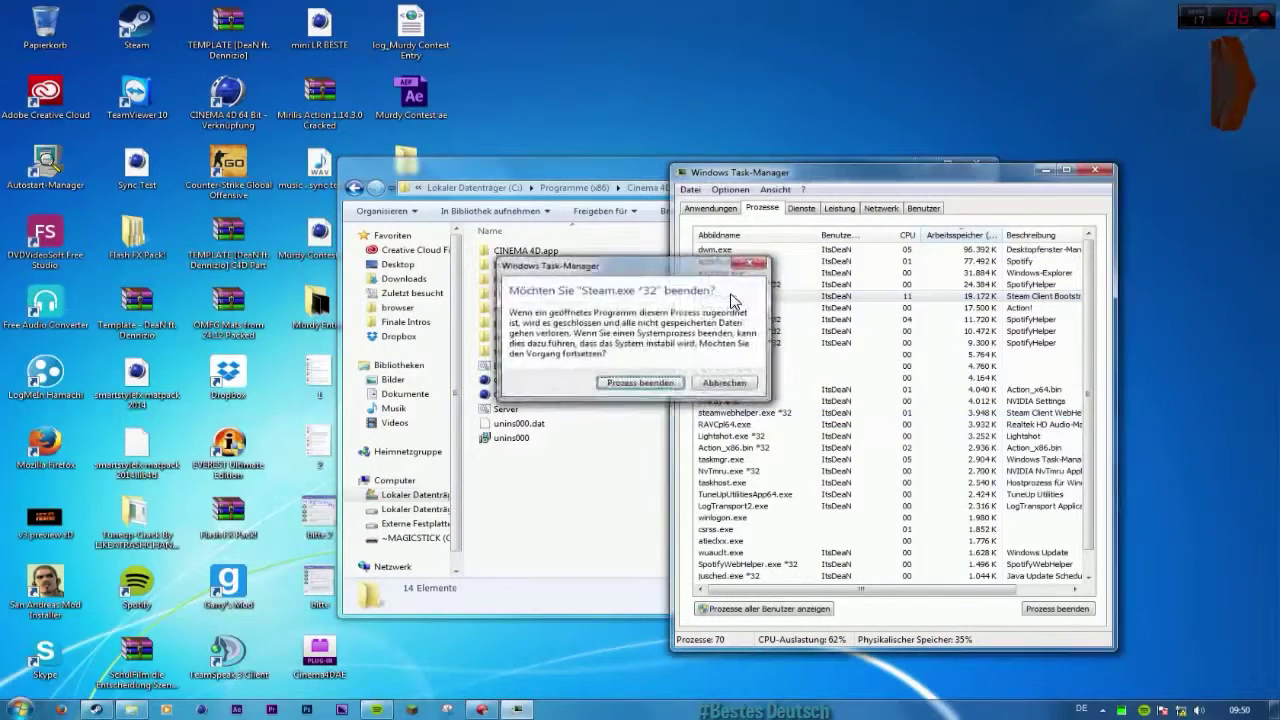
key(Return)
click(1096, 171)
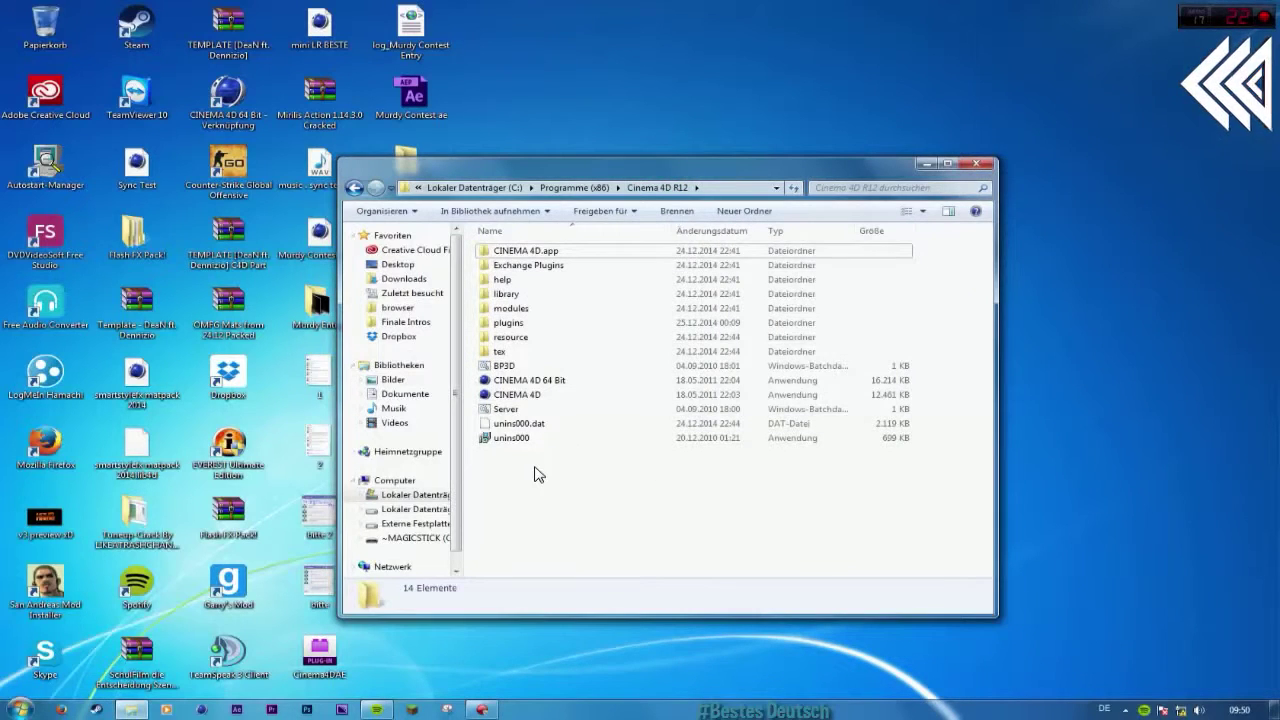
Step: Widen the Cinema 4D R12 folder window and open the external hard drive (F:) in a separate window
drag(692, 163, 688, 167)
drag(999, 281, 1195, 268)
drag(1030, 183, 925, 175)
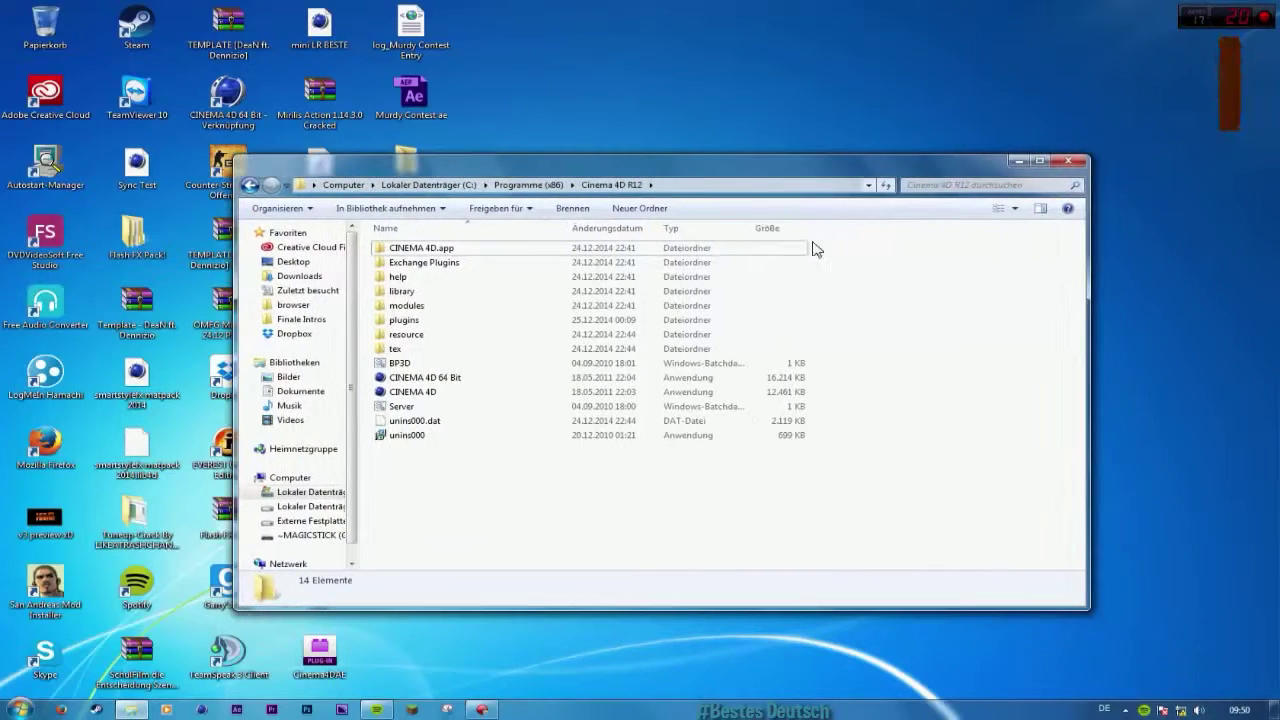
right_click(296, 525)
click(412, 300)
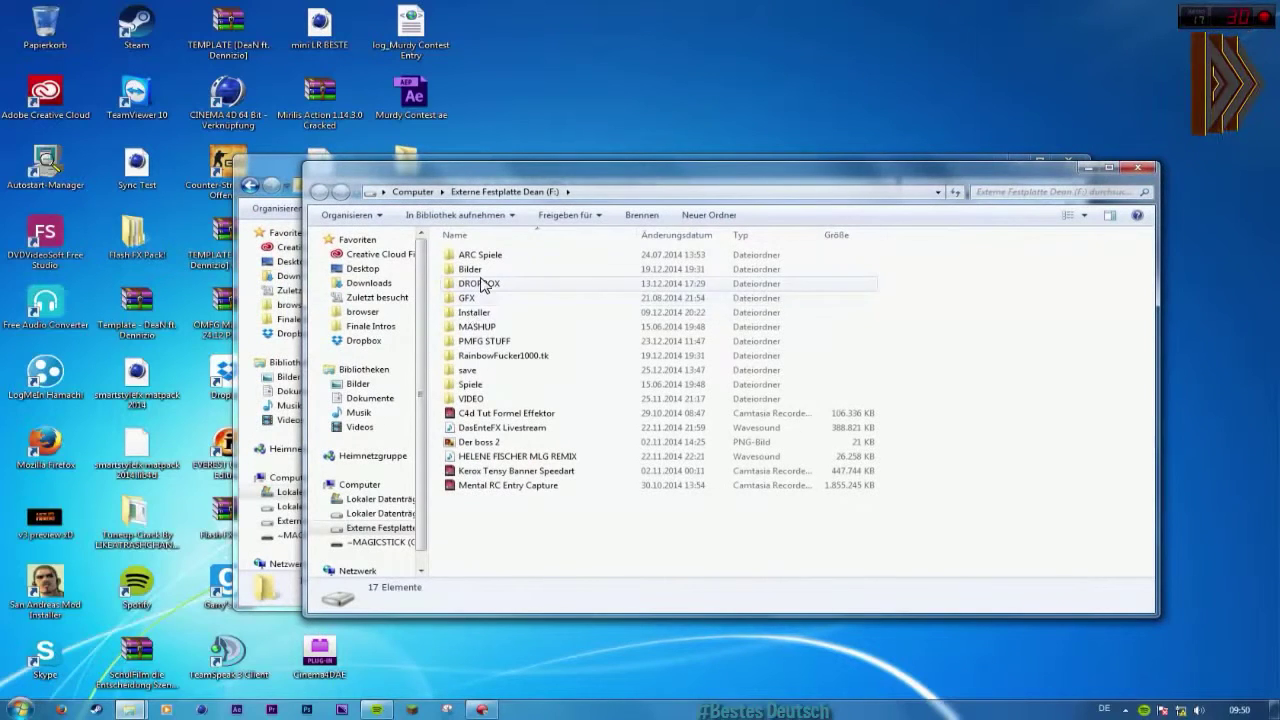
Step: Check the Spezi Dateien and EditierungsStuff folders inside GFX, and return to the root of drive F:
double_click(492, 302)
double_click(487, 400)
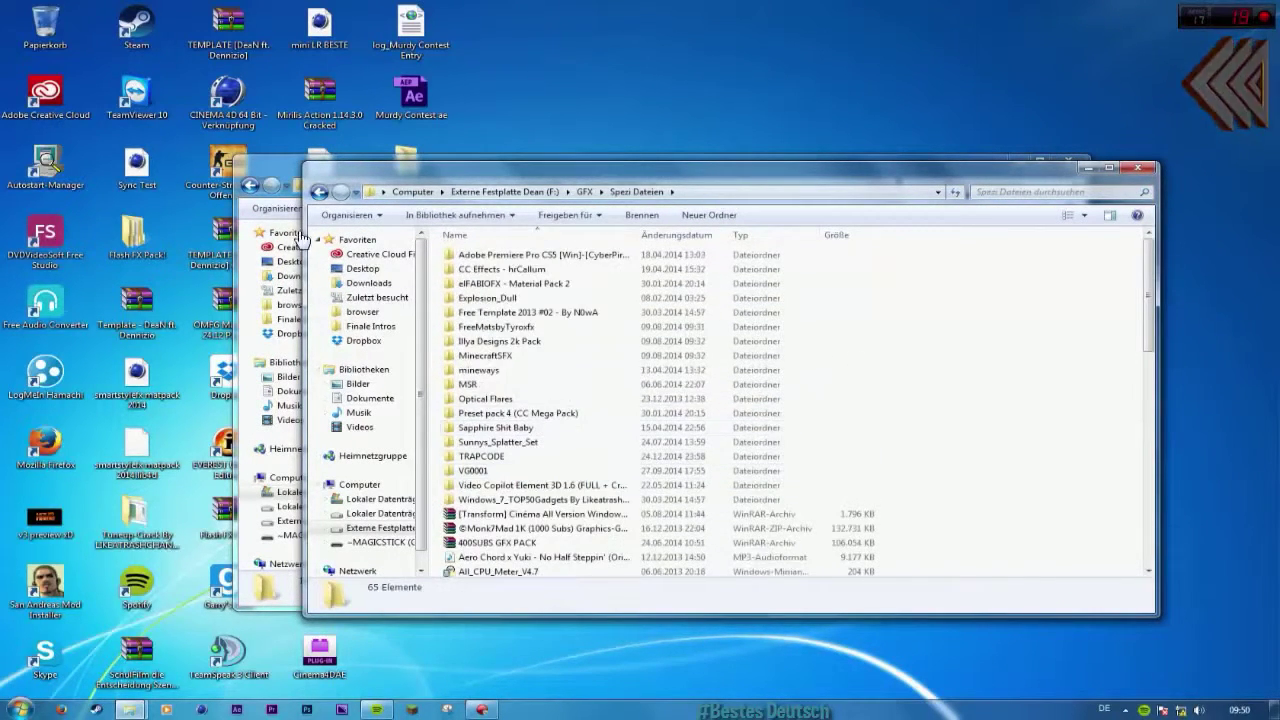
click(319, 192)
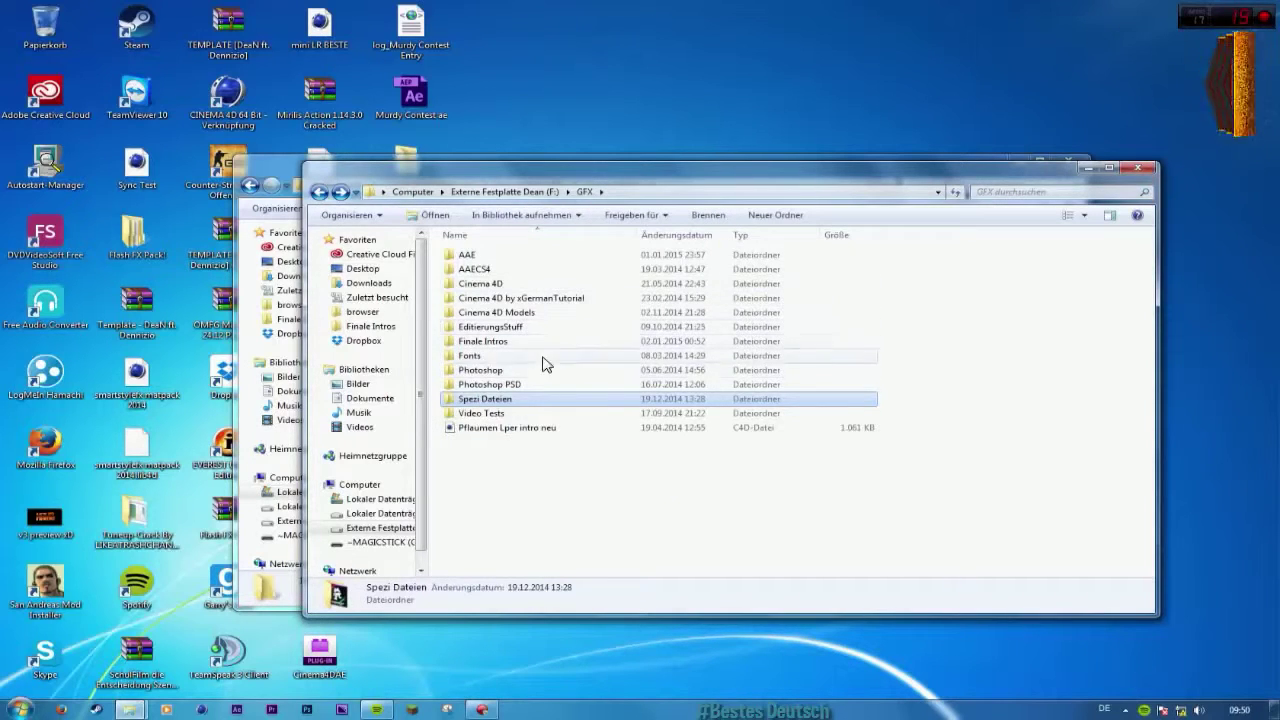
double_click(496, 329)
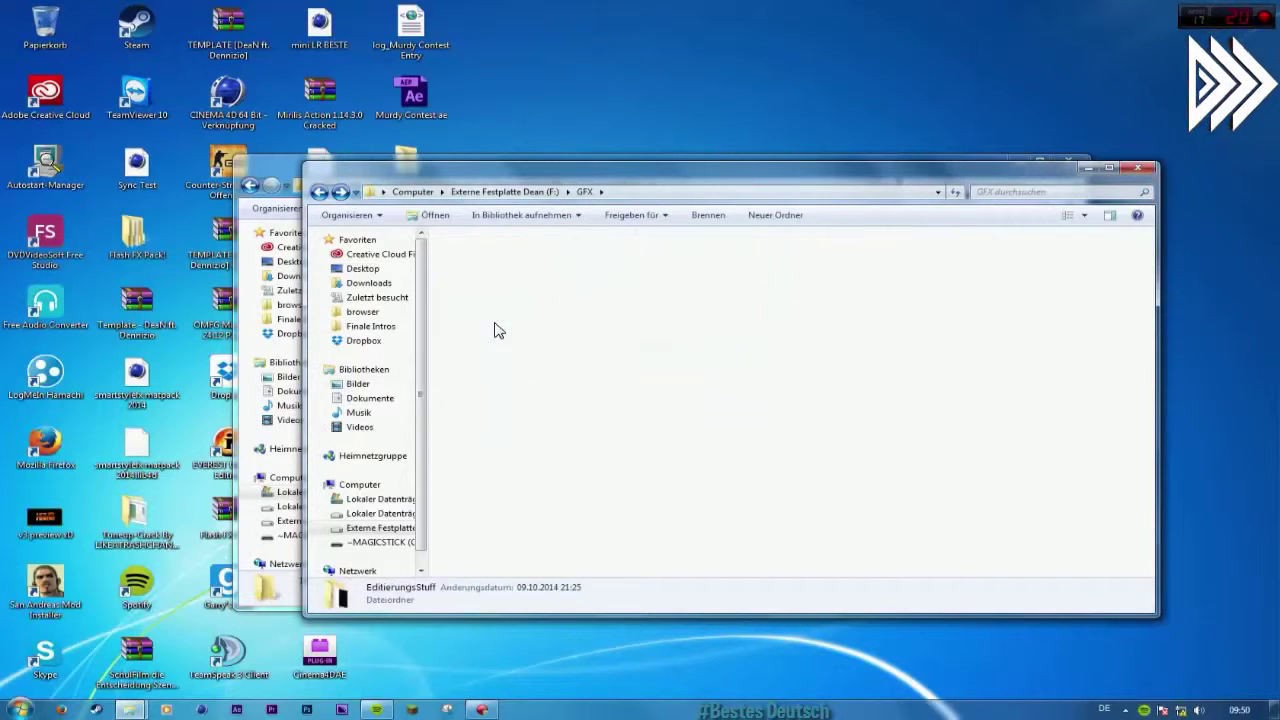
click(320, 192)
click(320, 192)
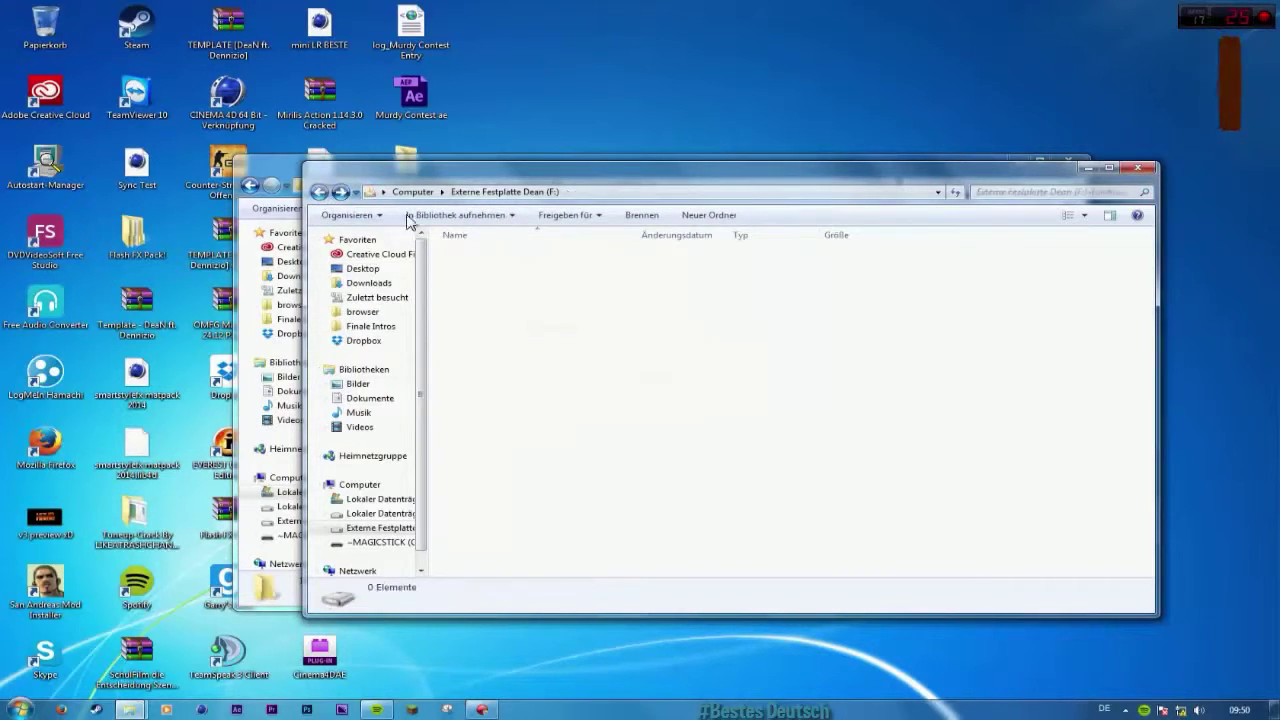
Step: Open the NitroBlast folder inside MASHUP\lokaler shit on the external drive
double_click(489, 329)
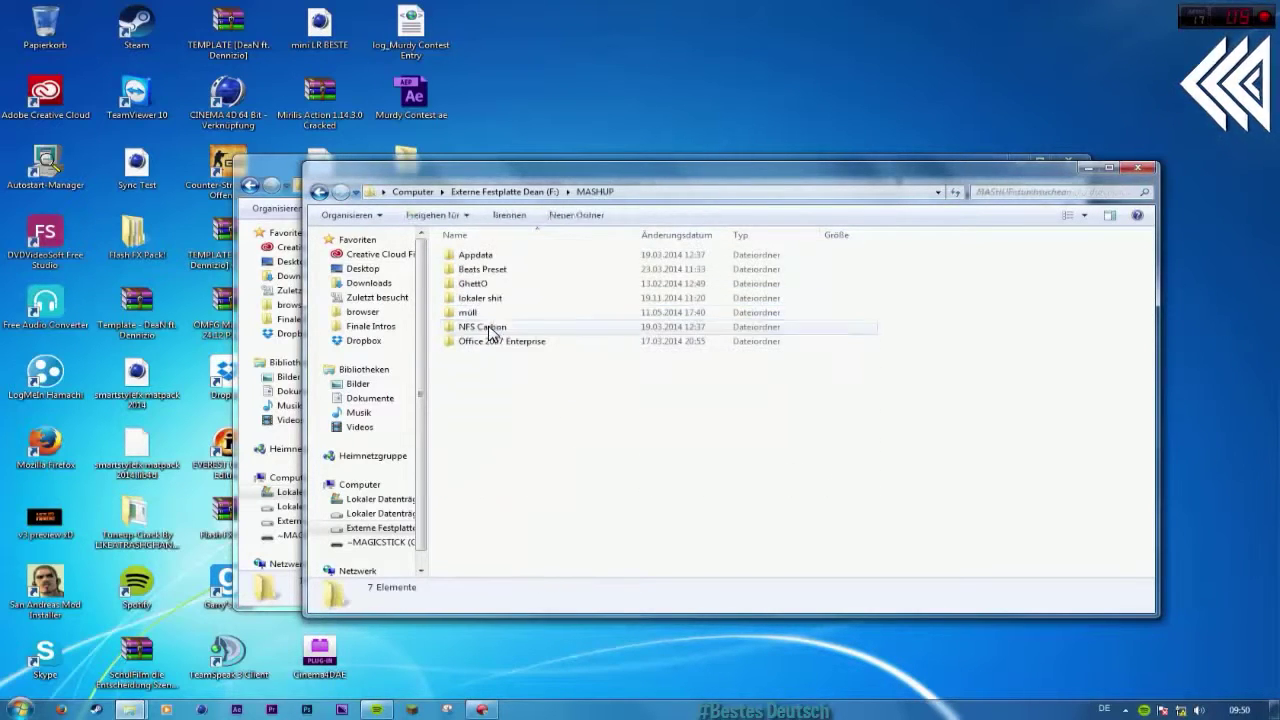
double_click(476, 298)
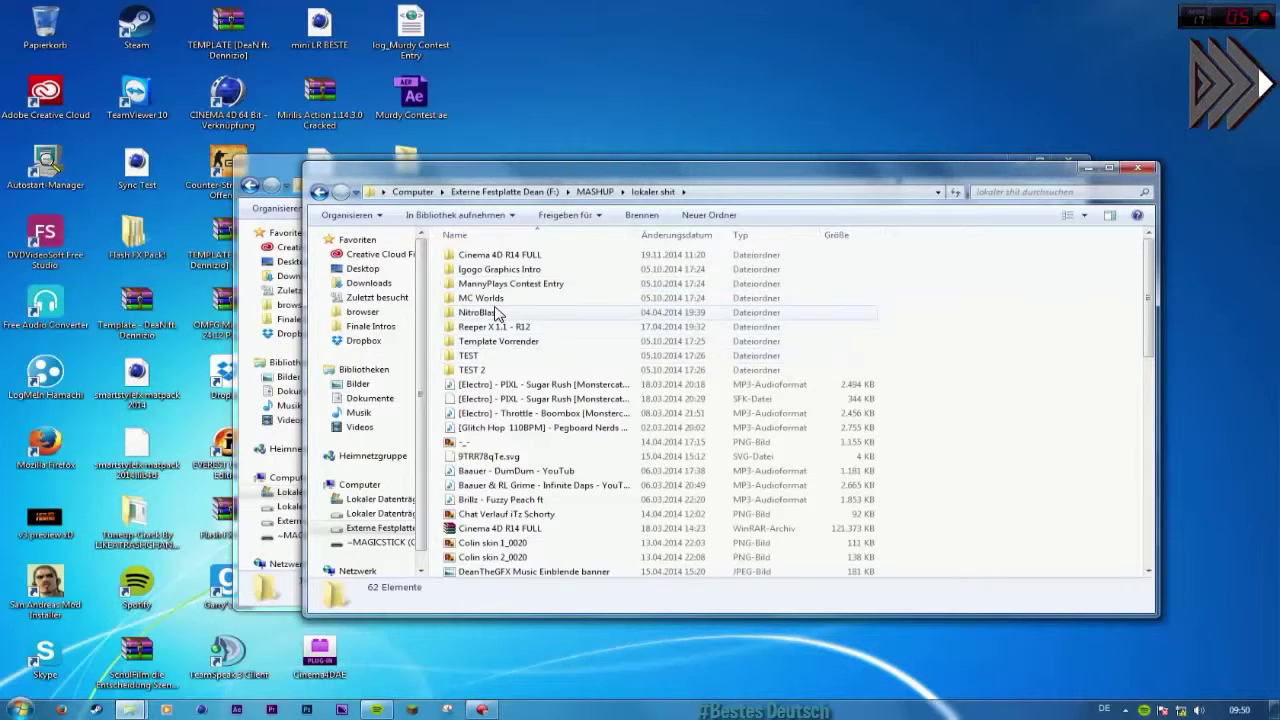
double_click(497, 314)
Step: Inspect the contents of the NitroBlast and NitroBlastStyles subfolders, returning to the parent NitroBlast folder
double_click(470, 256)
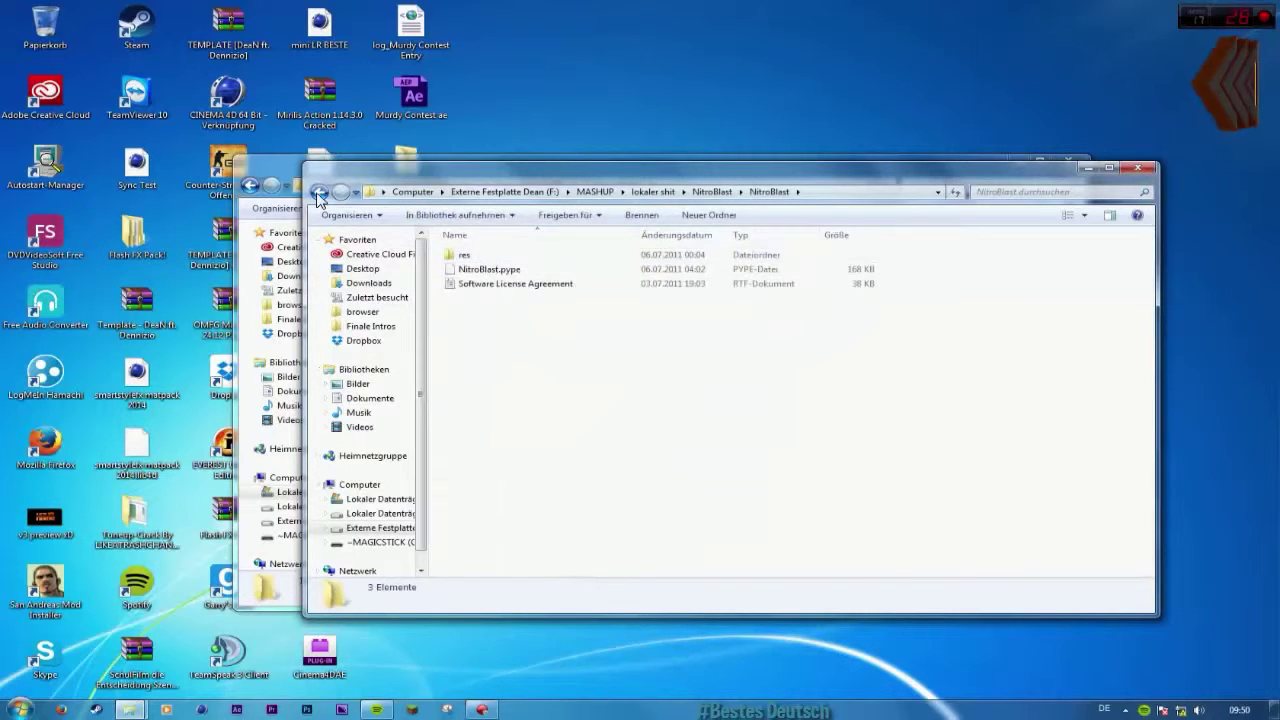
click(318, 193)
double_click(475, 268)
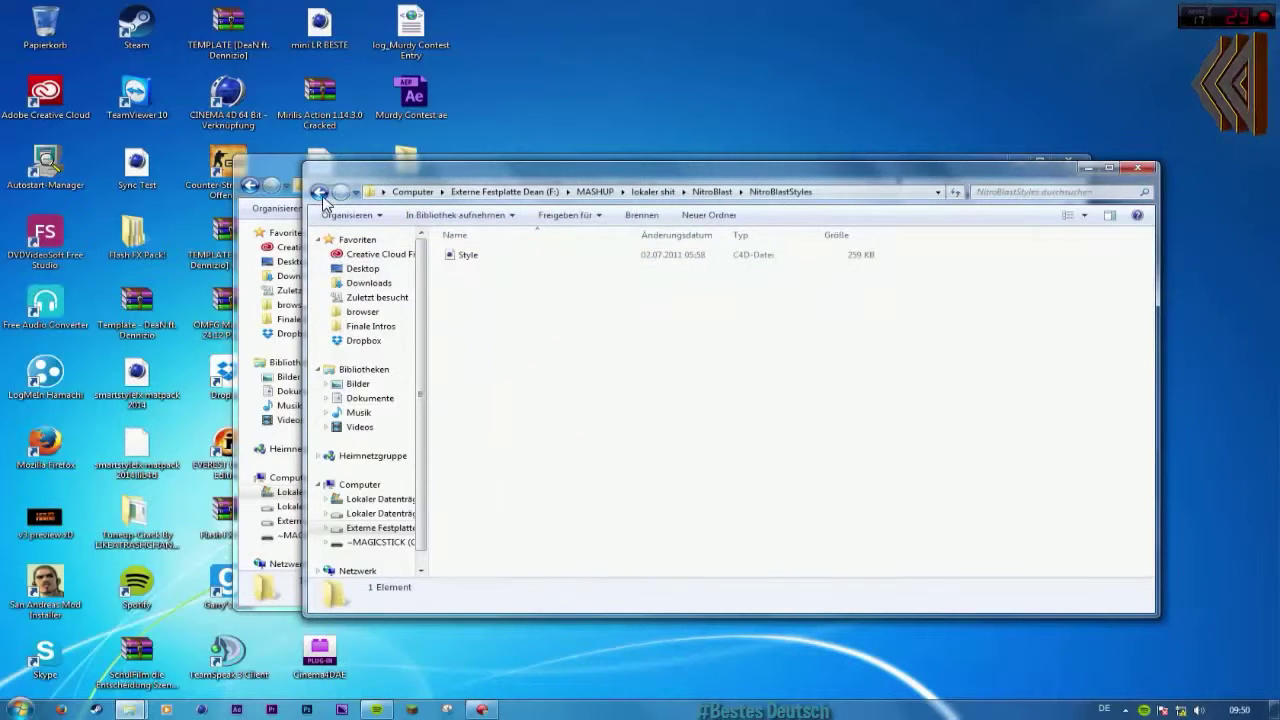
click(320, 193)
Step: Read the plugin installation instructions in the How To Install text file and close it
double_click(500, 289)
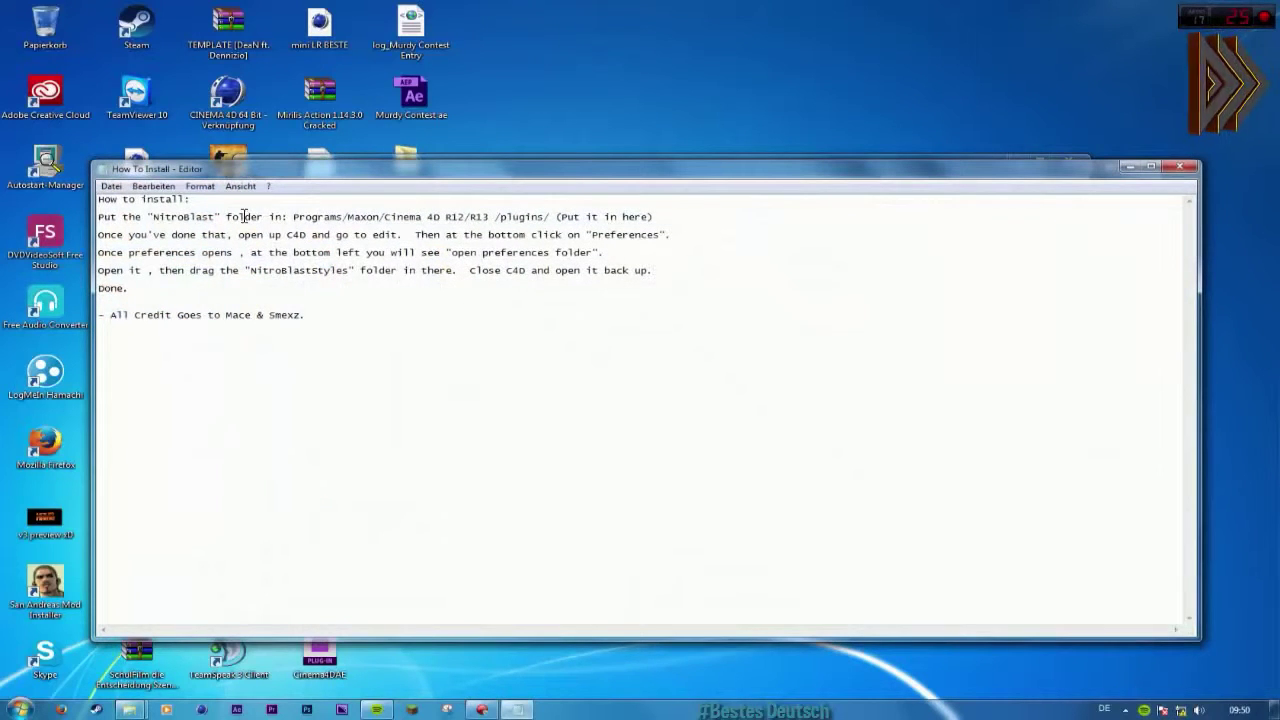
drag(708, 282, 262, 236)
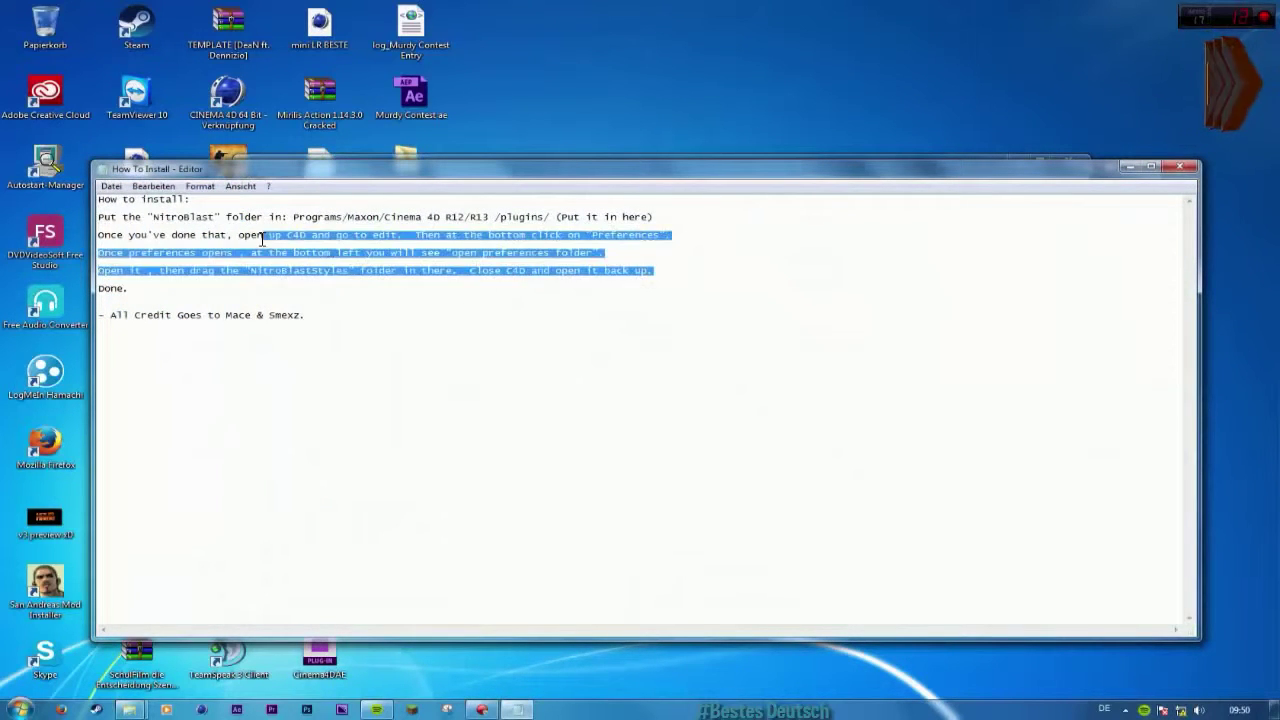
click(480, 310)
click(1181, 166)
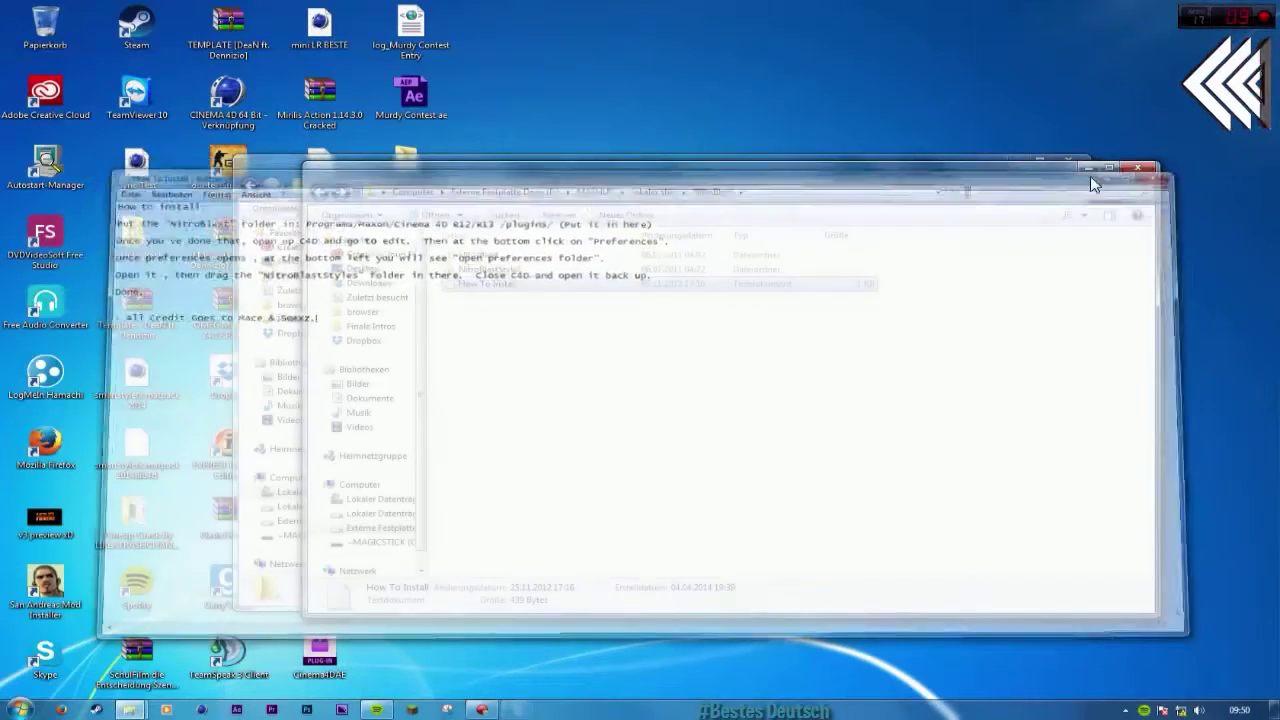
Step: Move the NitroBlast window aside and minimize the Cinema 4D R12 folder window
drag(770, 176, 800, 167)
click(836, 172)
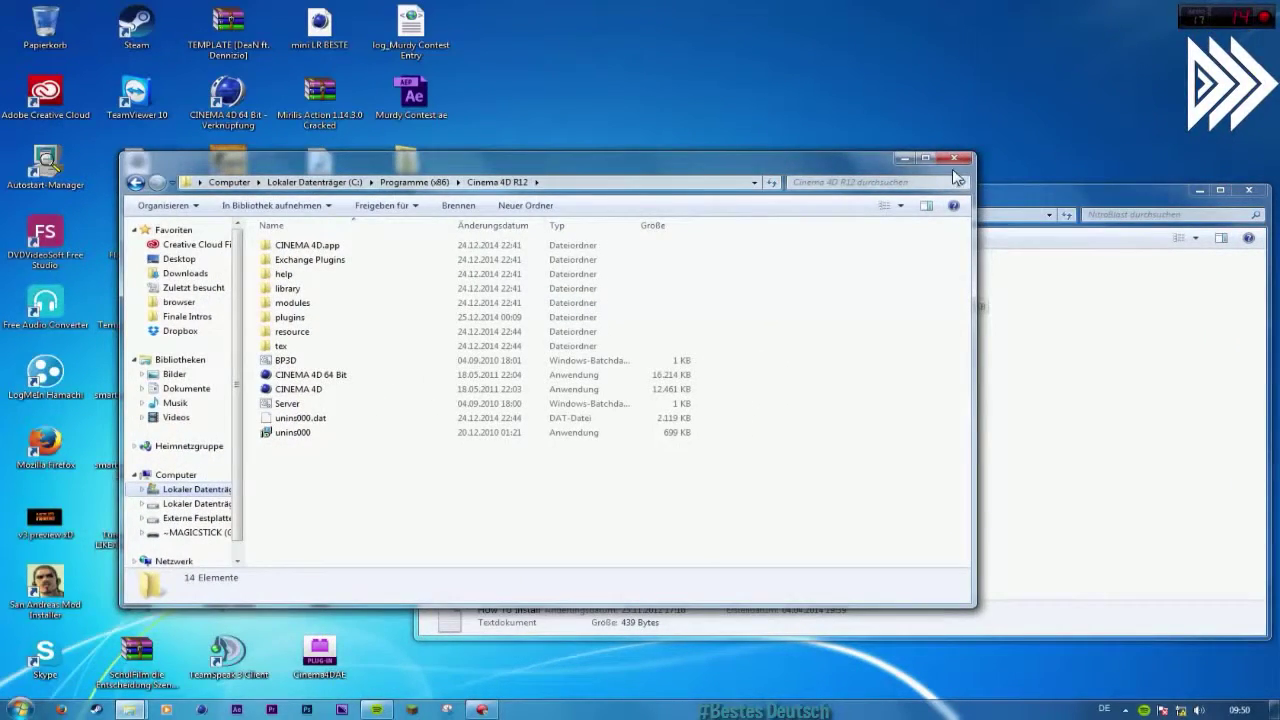
click(902, 158)
Step: Open the frequently used folder Jixy's After Effects CC Plugins in a new Explorer window and move it beside the NitroBlast window
right_click(136, 697)
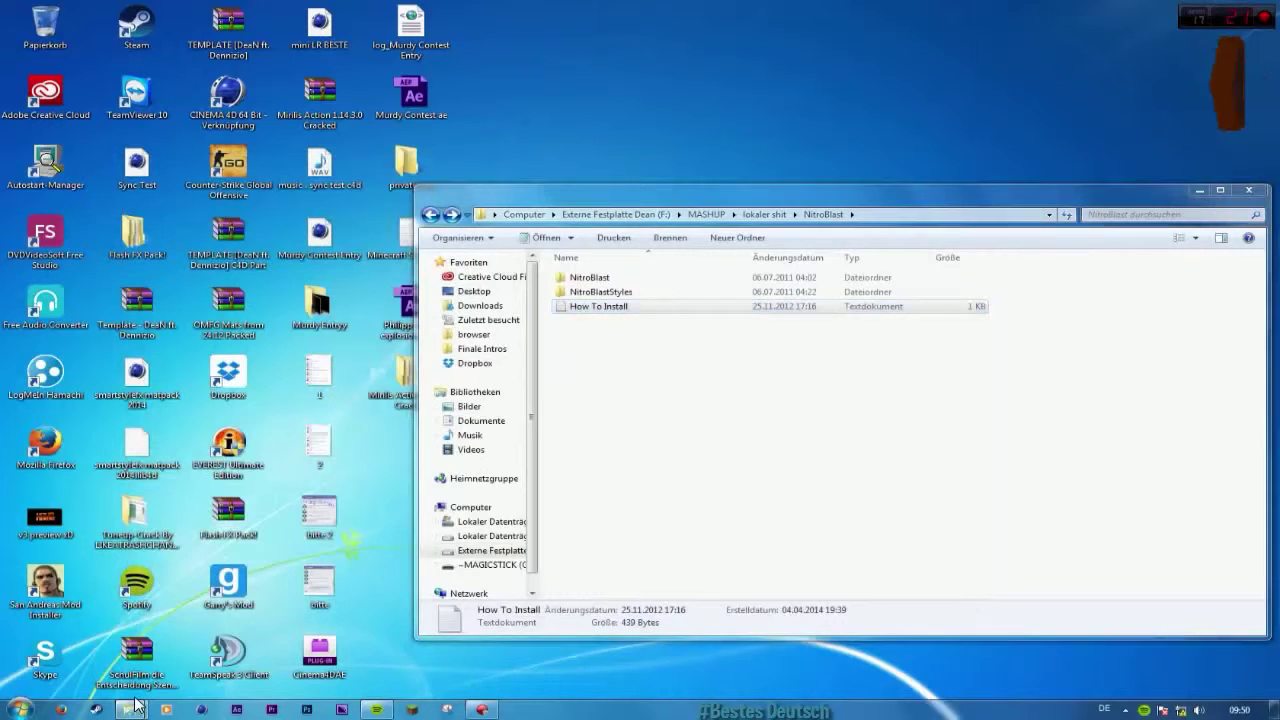
right_click(130, 710)
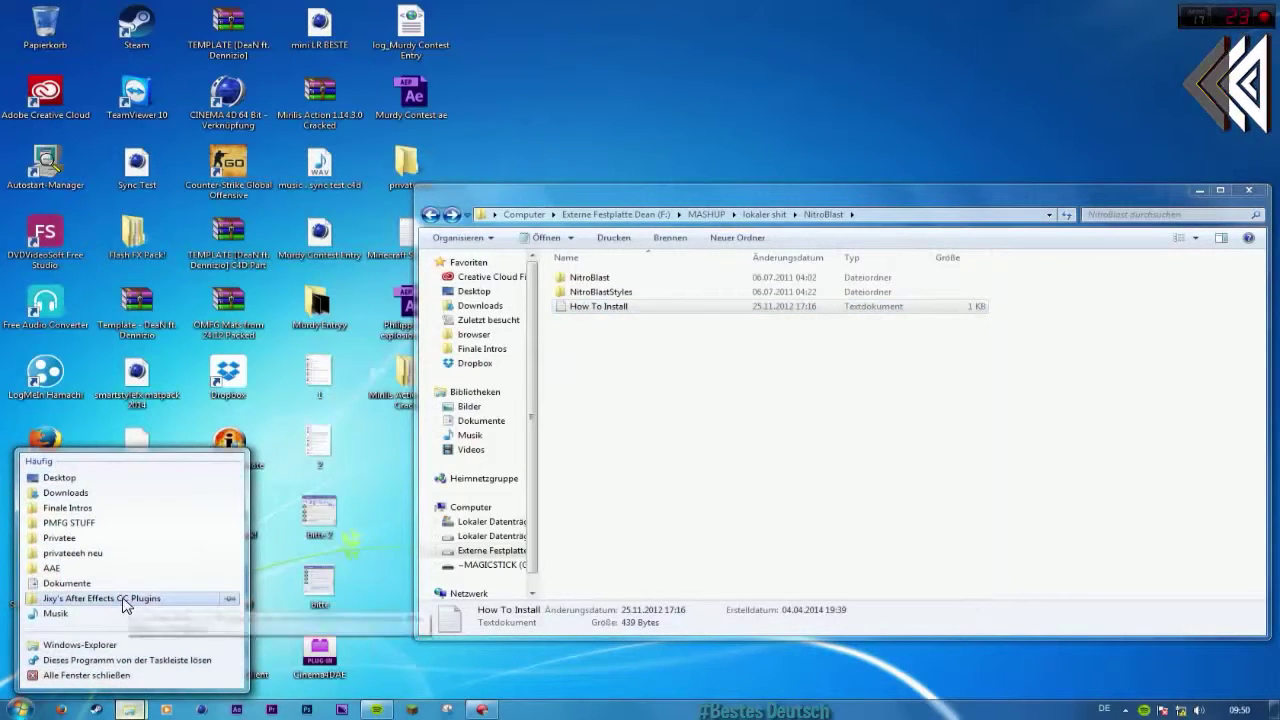
click(126, 604)
drag(610, 183, 554, 177)
click(564, 199)
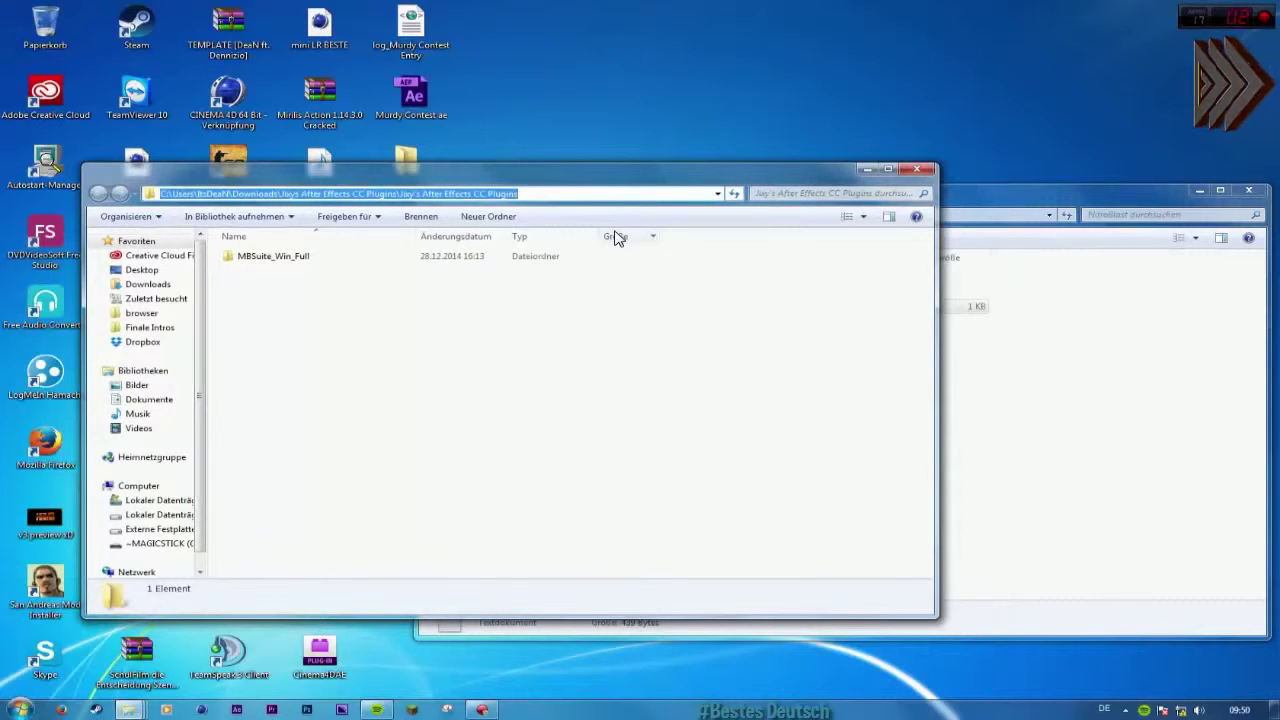
click(574, 357)
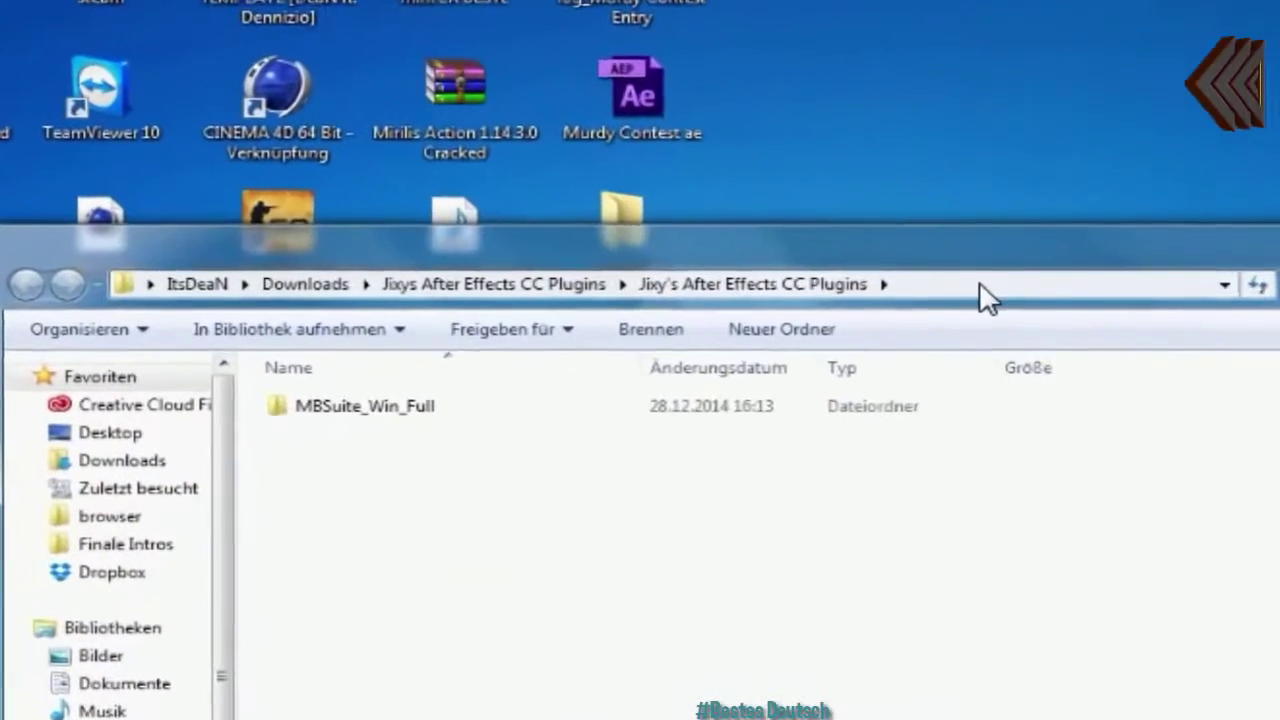
Step: Go to the roaming application data folder by entering the path %appdata%
click(985, 287)
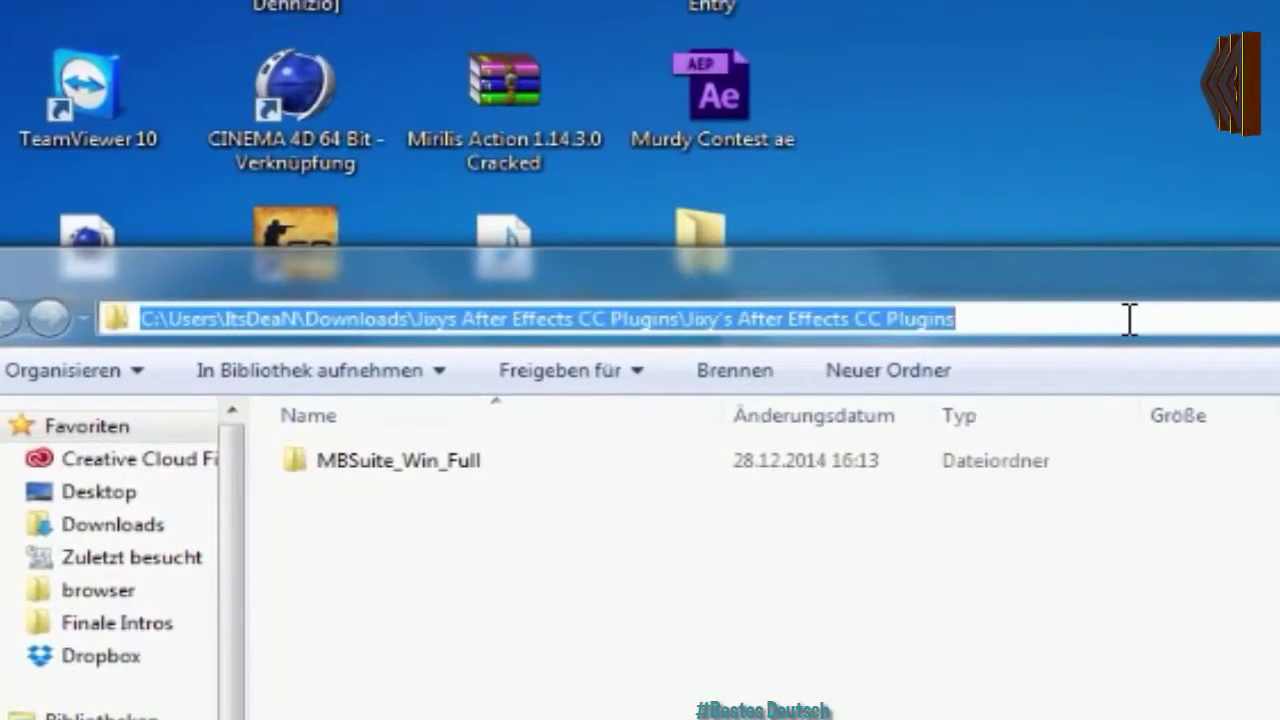
text(%app)
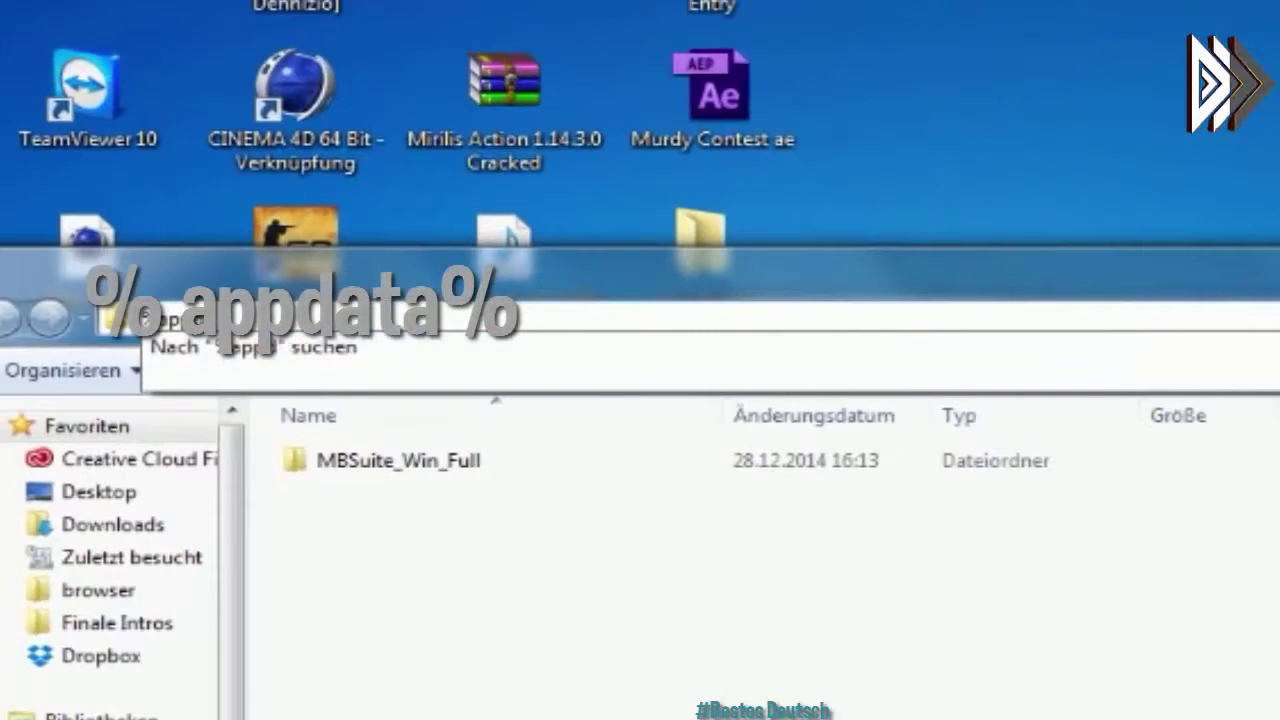
text(data%)
key(Return)
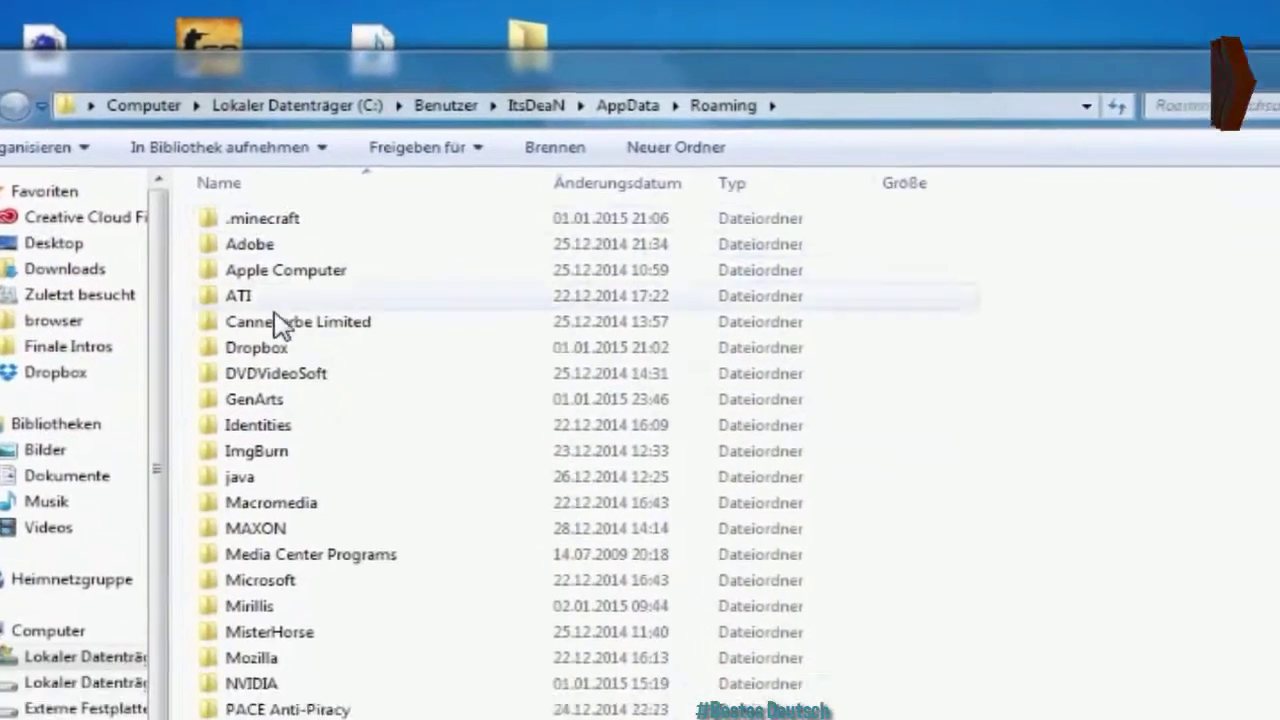
Step: Find the MAXON folder in the roaming application data folder and open it
click(318, 455)
scroll(318, 455, down, 2)
scroll(318, 455, up, 2)
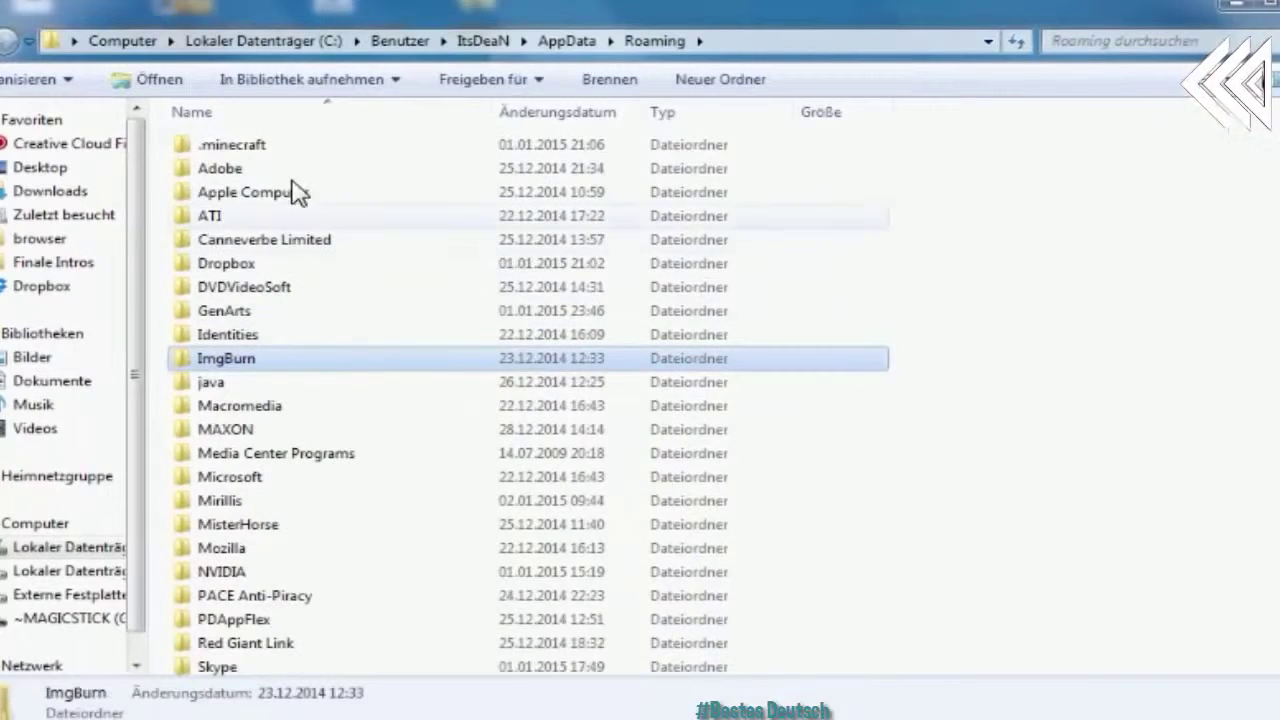
scroll(346, 340, down, 2)
click(232, 262)
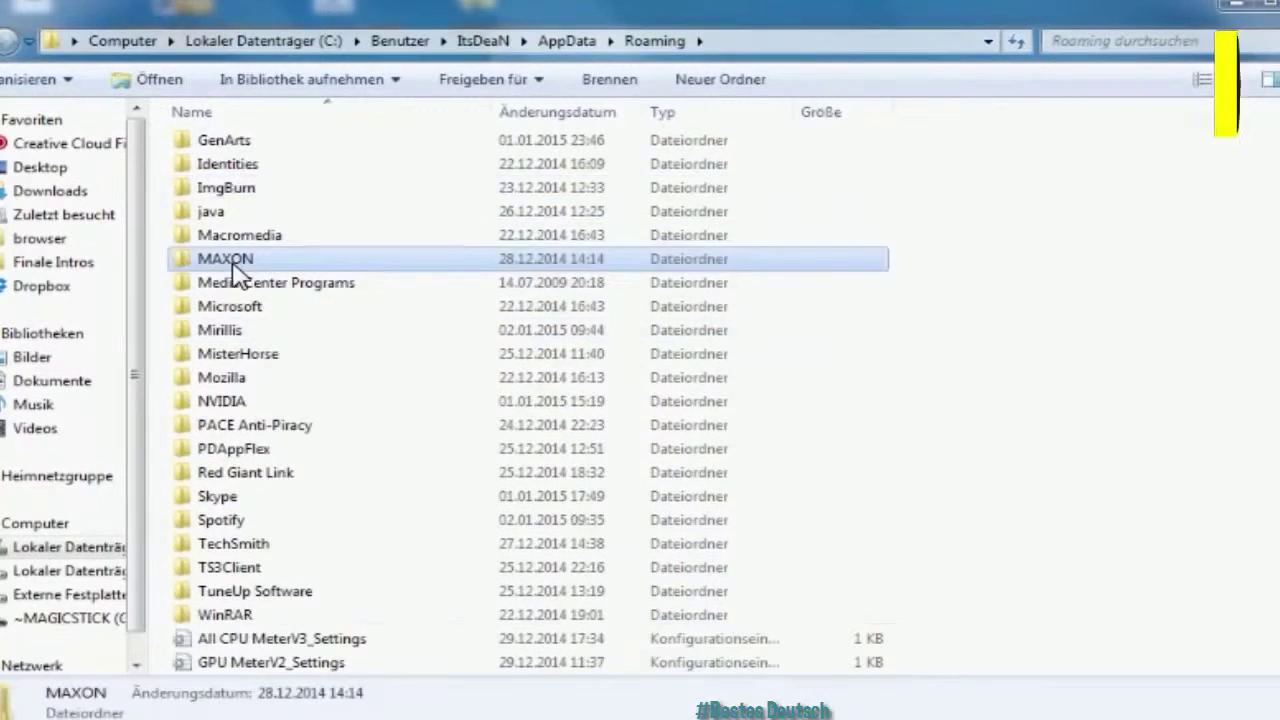
double_click(232, 262)
Step: Check the CINEMA 4D R14, R12 and CINEBENCH folders, and open Cinema 4D R12_3D283D8F
click(286, 170)
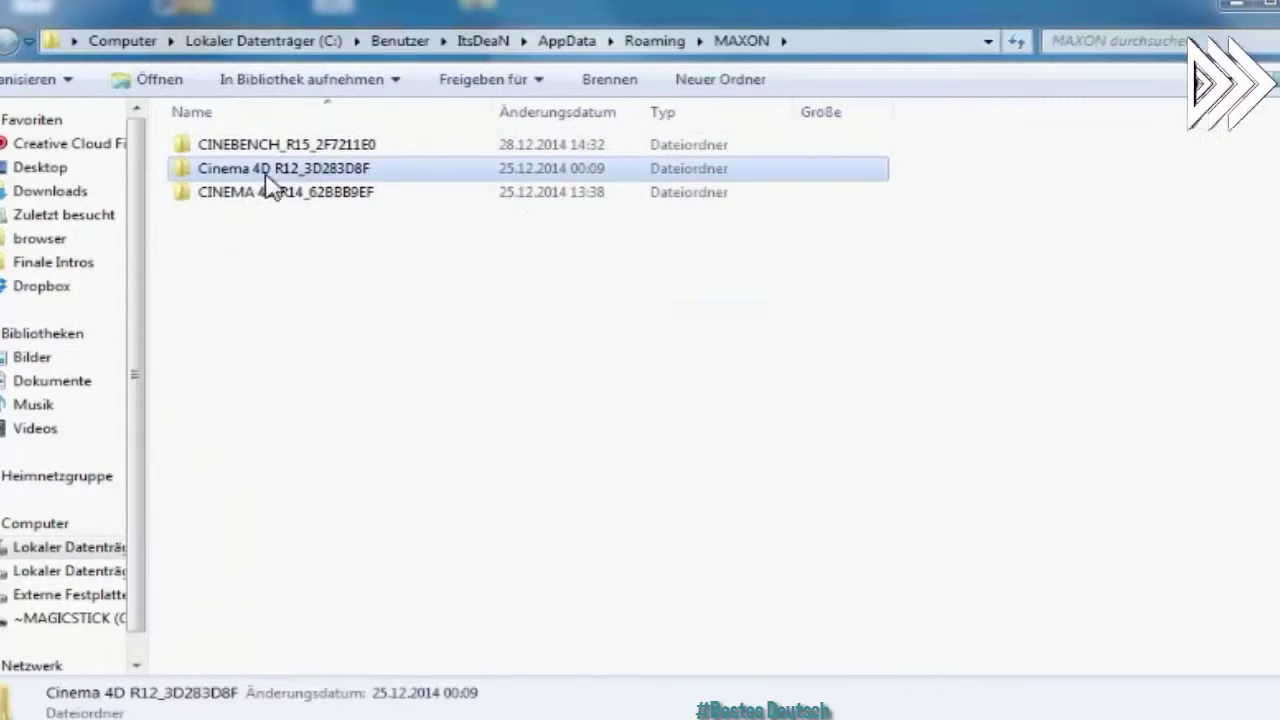
click(274, 192)
double_click(274, 192)
key(BackSpace)
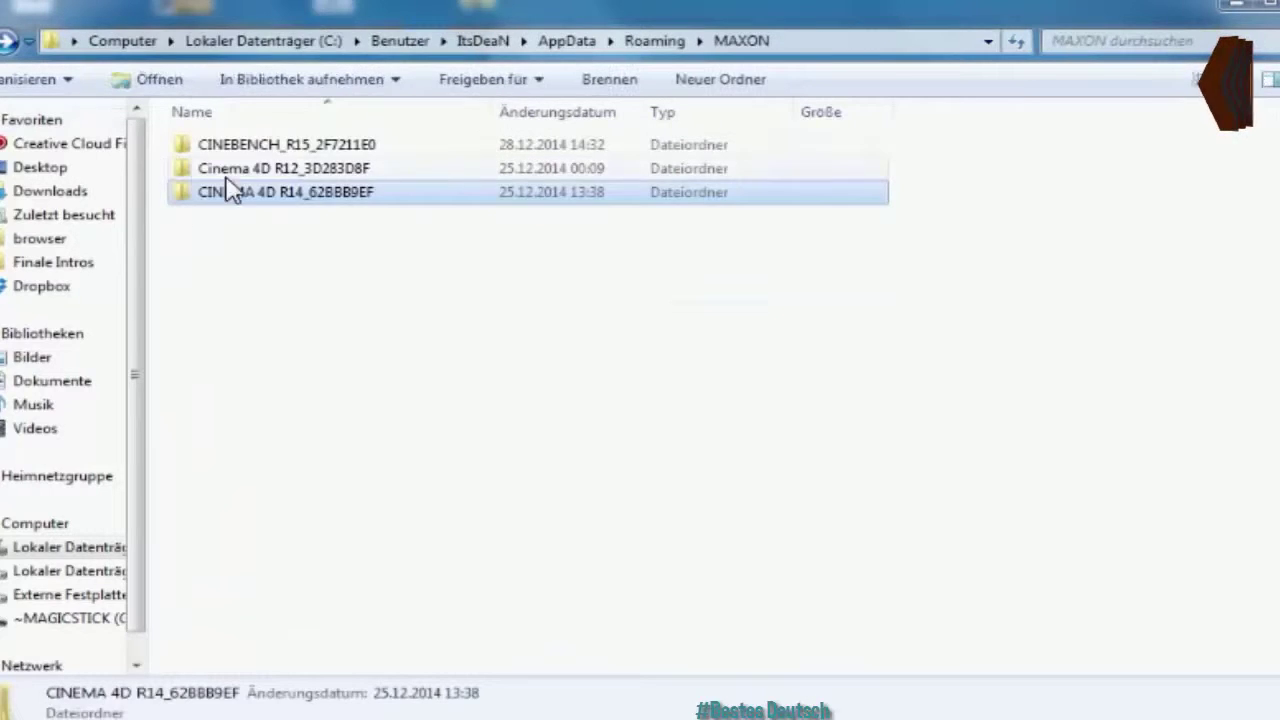
double_click(236, 170)
key(BackSpace)
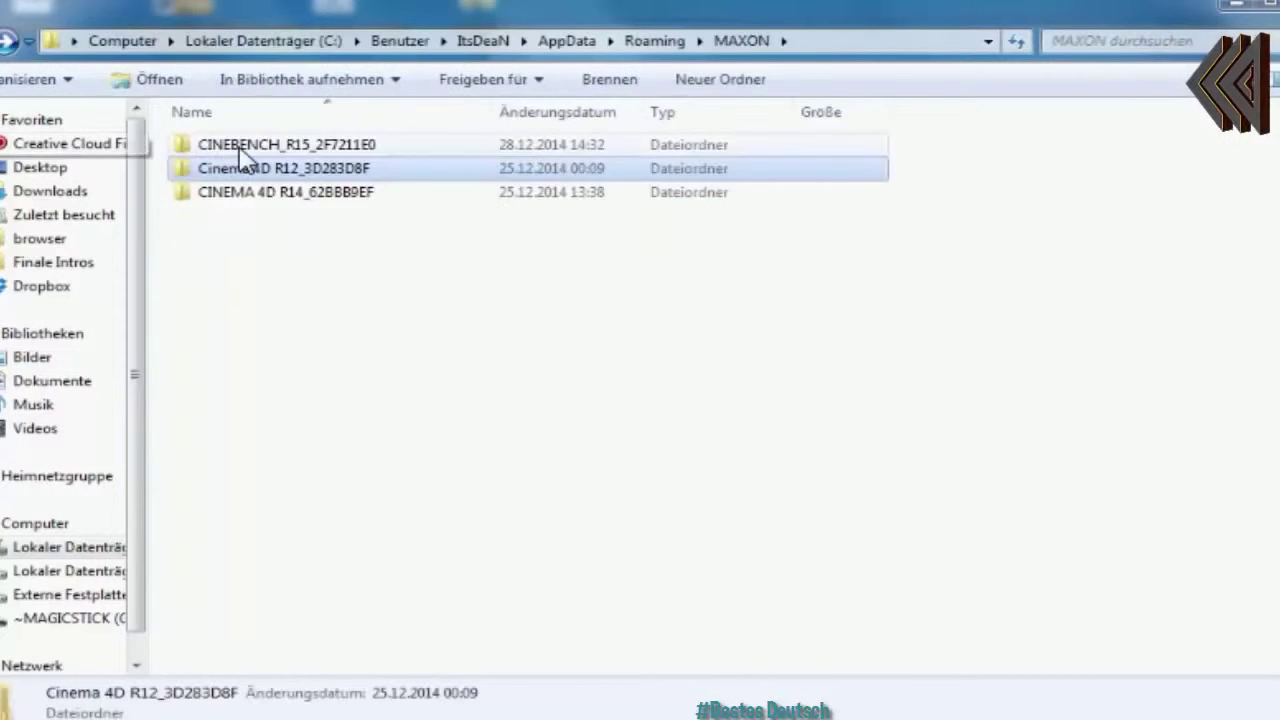
double_click(240, 146)
key(BackSpace)
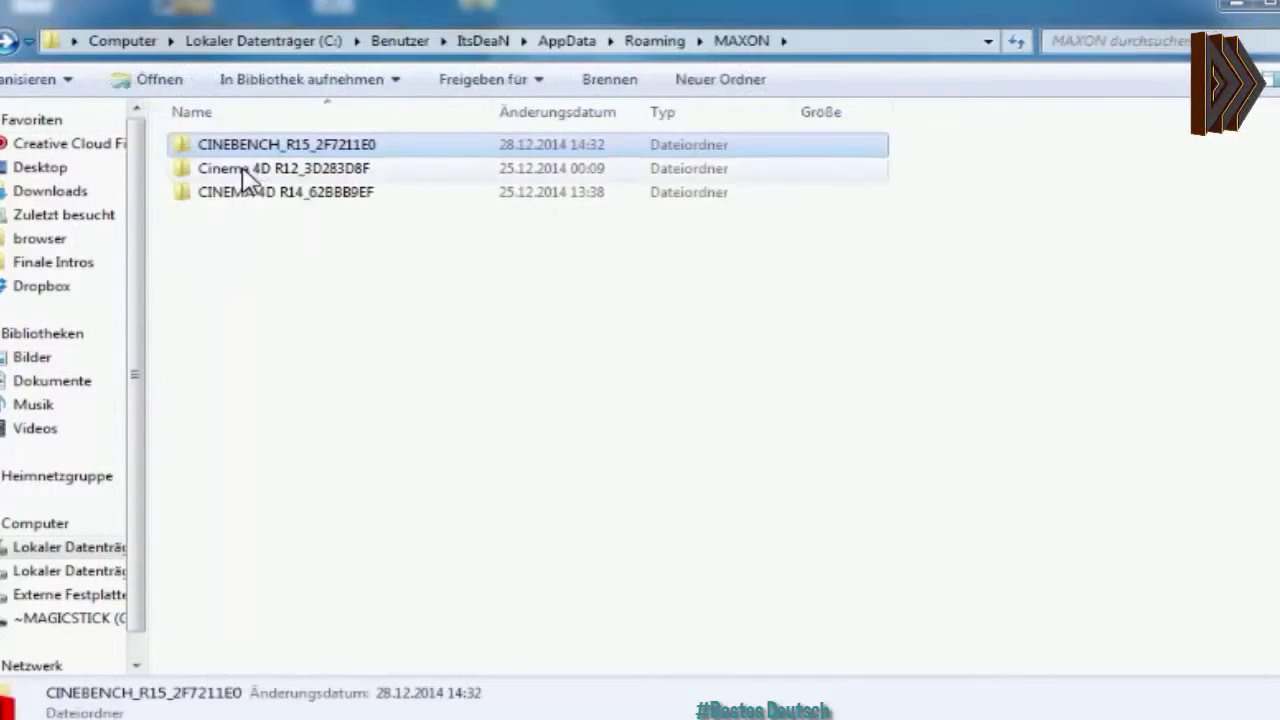
double_click(245, 168)
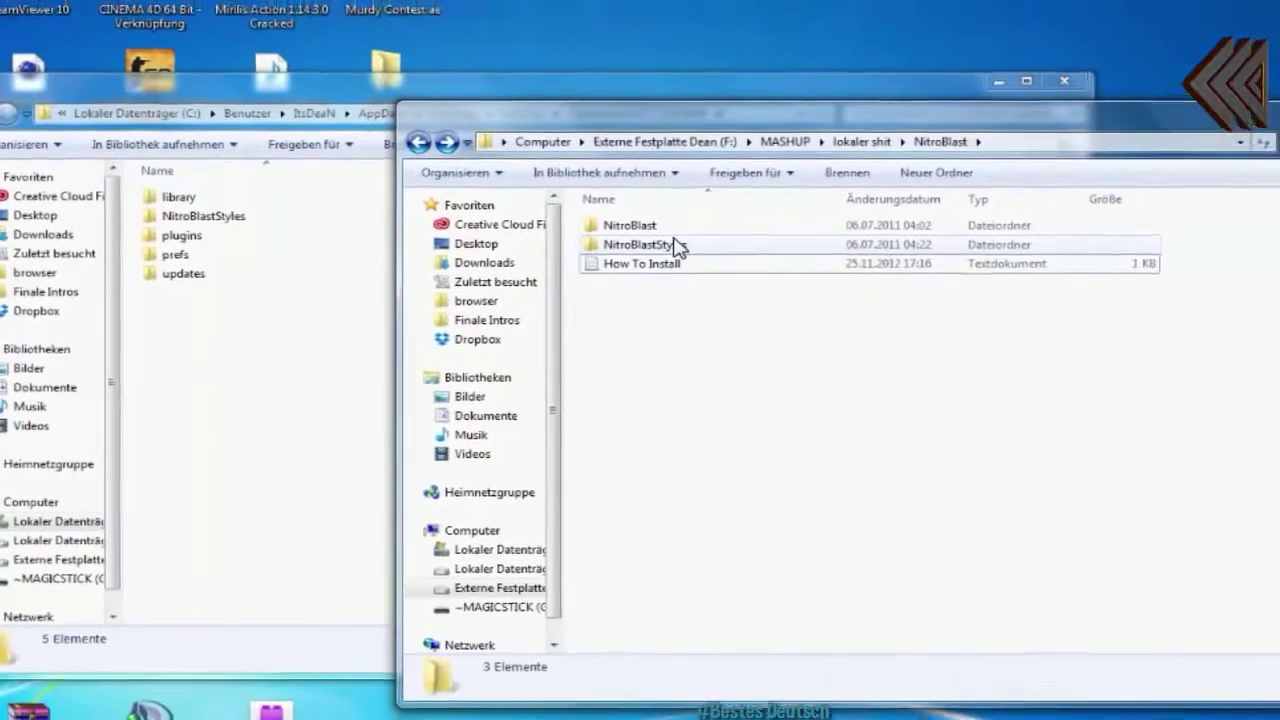
Step: Inspect the NitroBlastStyles folder inside the Cinema 4D R12 preferences folder and return to the parent folder
click(833, 203)
click(251, 397)
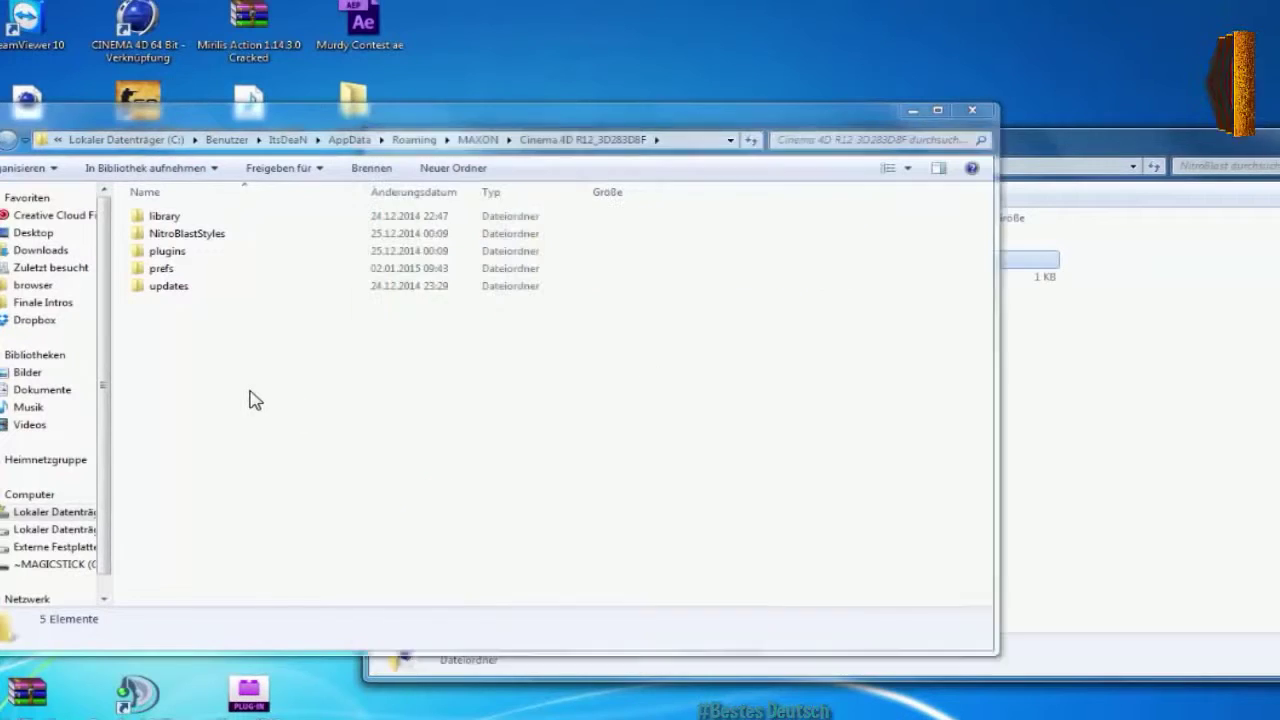
click(200, 252)
click(206, 234)
double_click(206, 234)
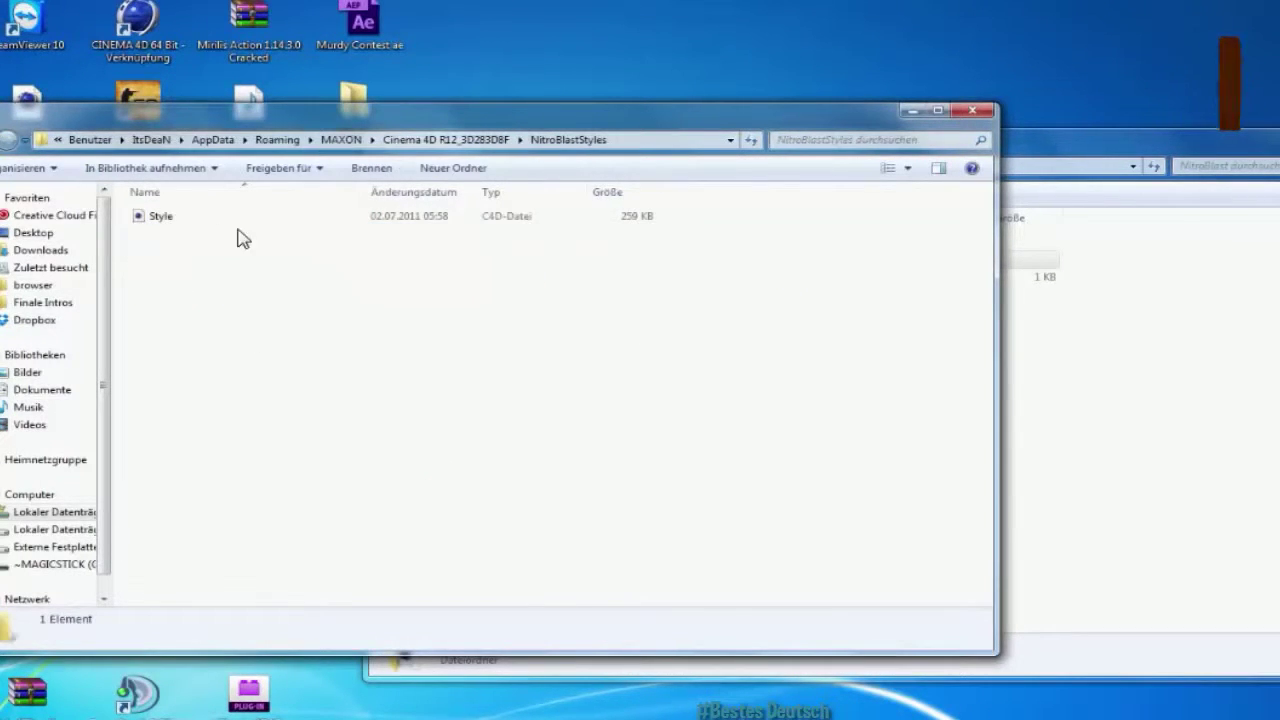
key(BackSpace)
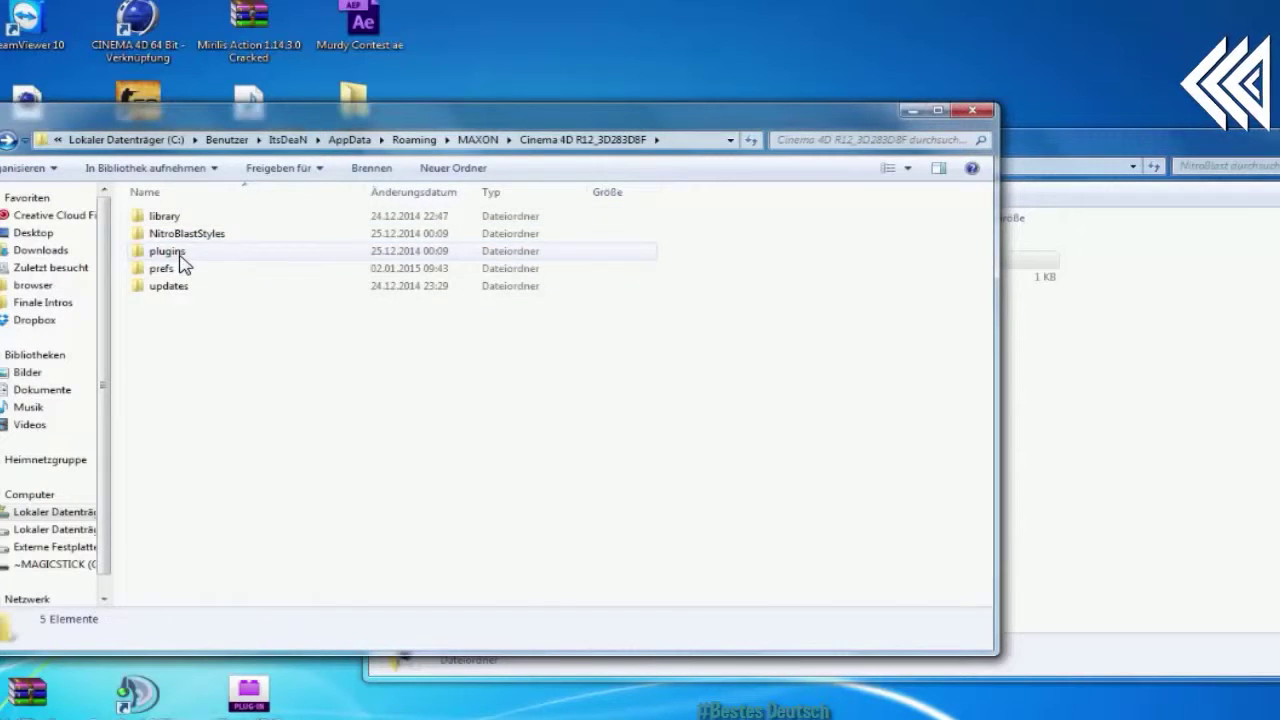
Step: Compare the preferences plugins folder with the NitroBlastStyles source folder and return to the Cinema 4D R12 preferences folder
double_click(180, 256)
click(1111, 429)
click(600, 262)
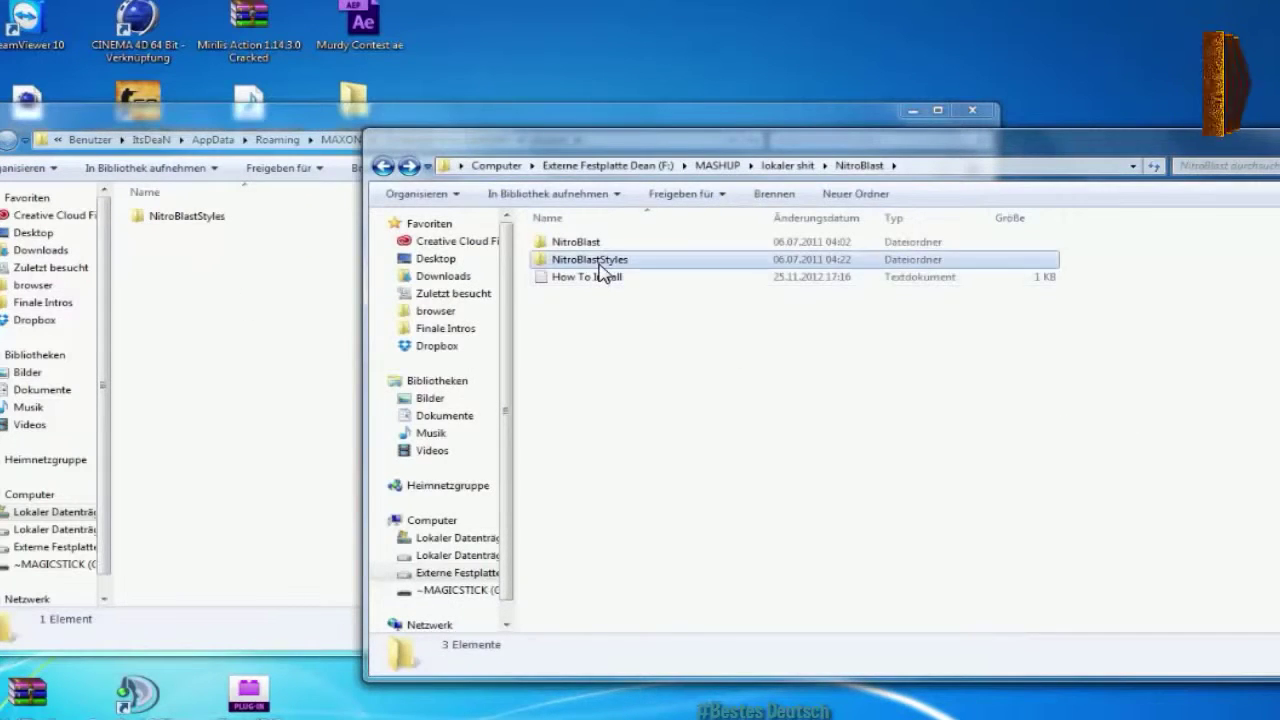
click(240, 310)
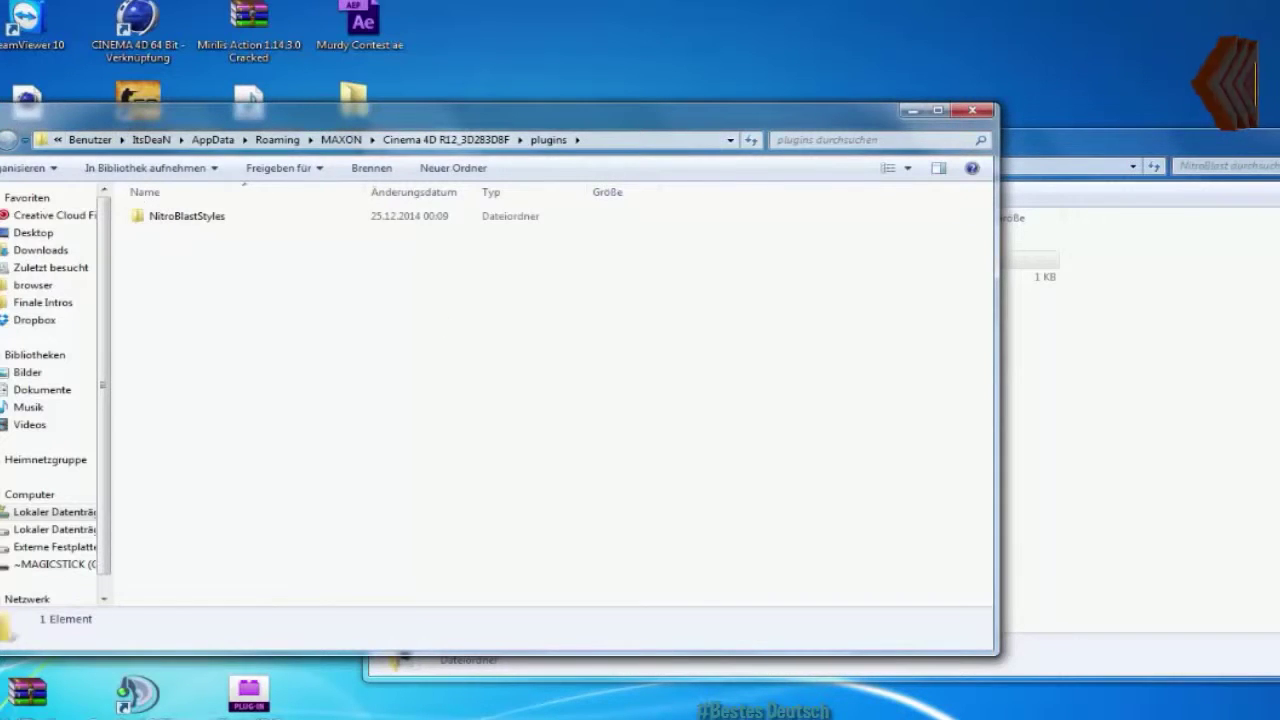
key(BackSpace)
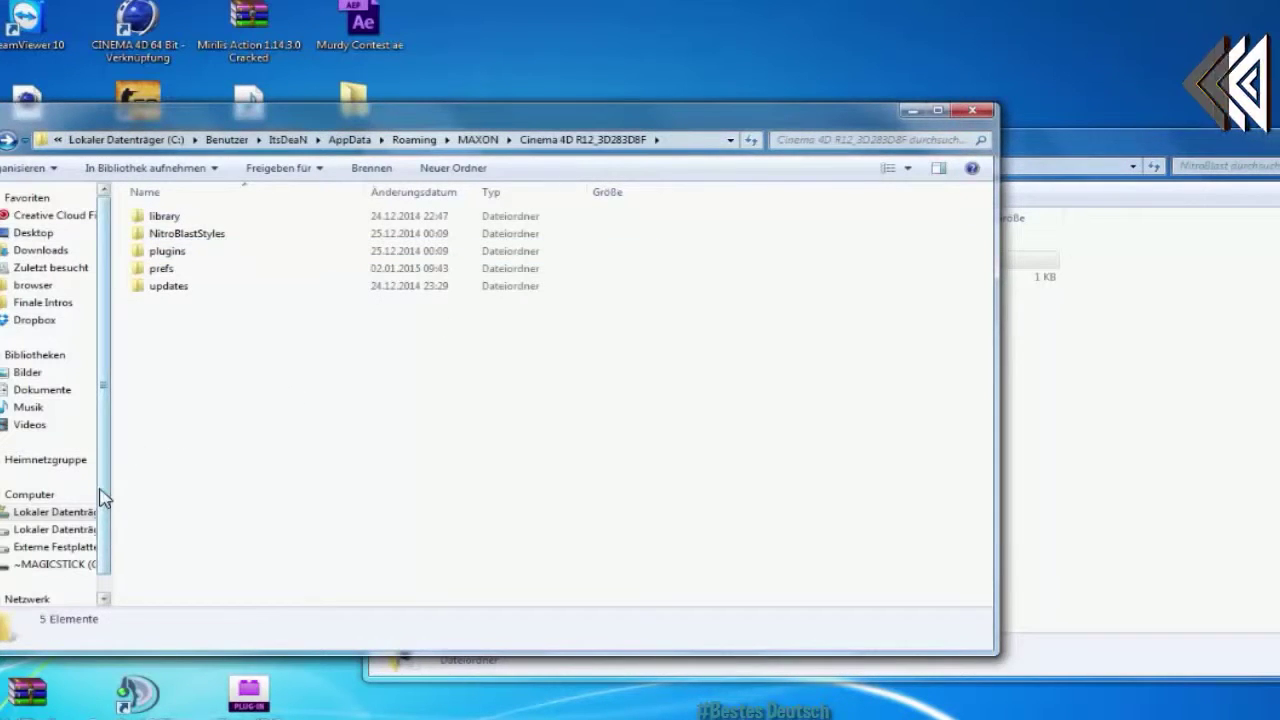
Step: Minimize the preferences folder, bring up the Cinema 4D R12 program folder window, and show its full path
click(910, 111)
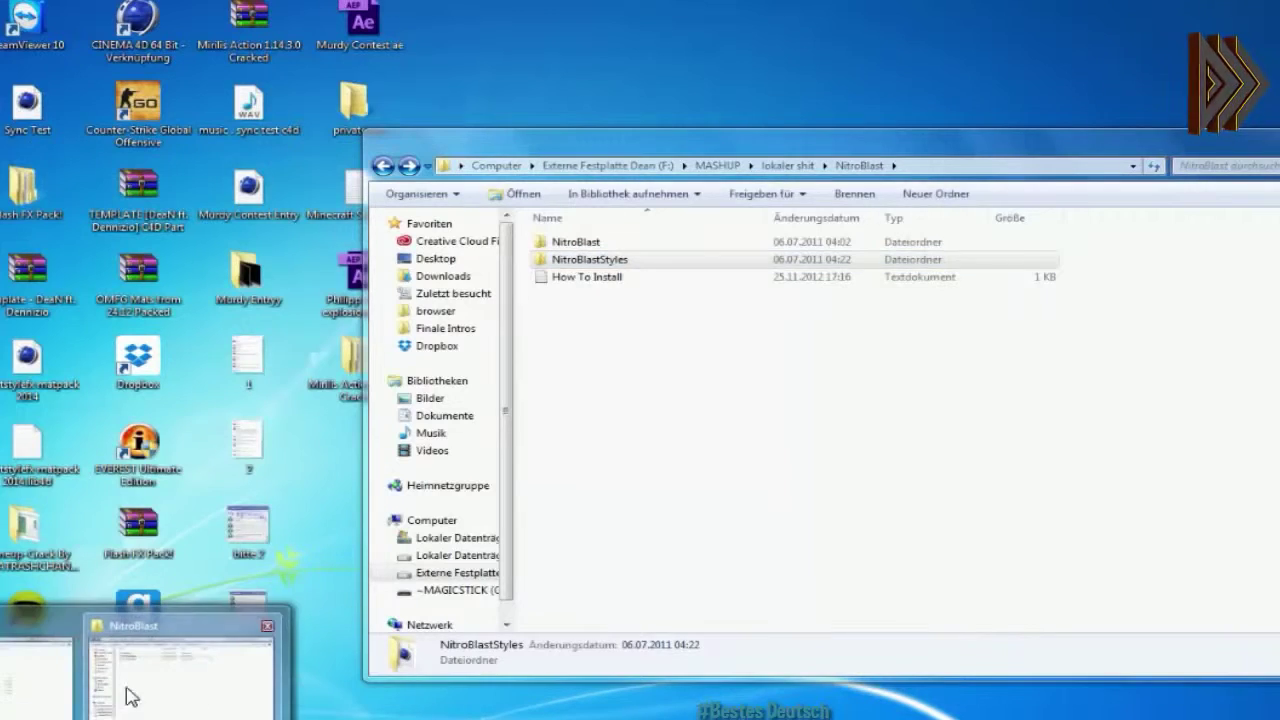
click(170, 675)
drag(576, 106, 491, 80)
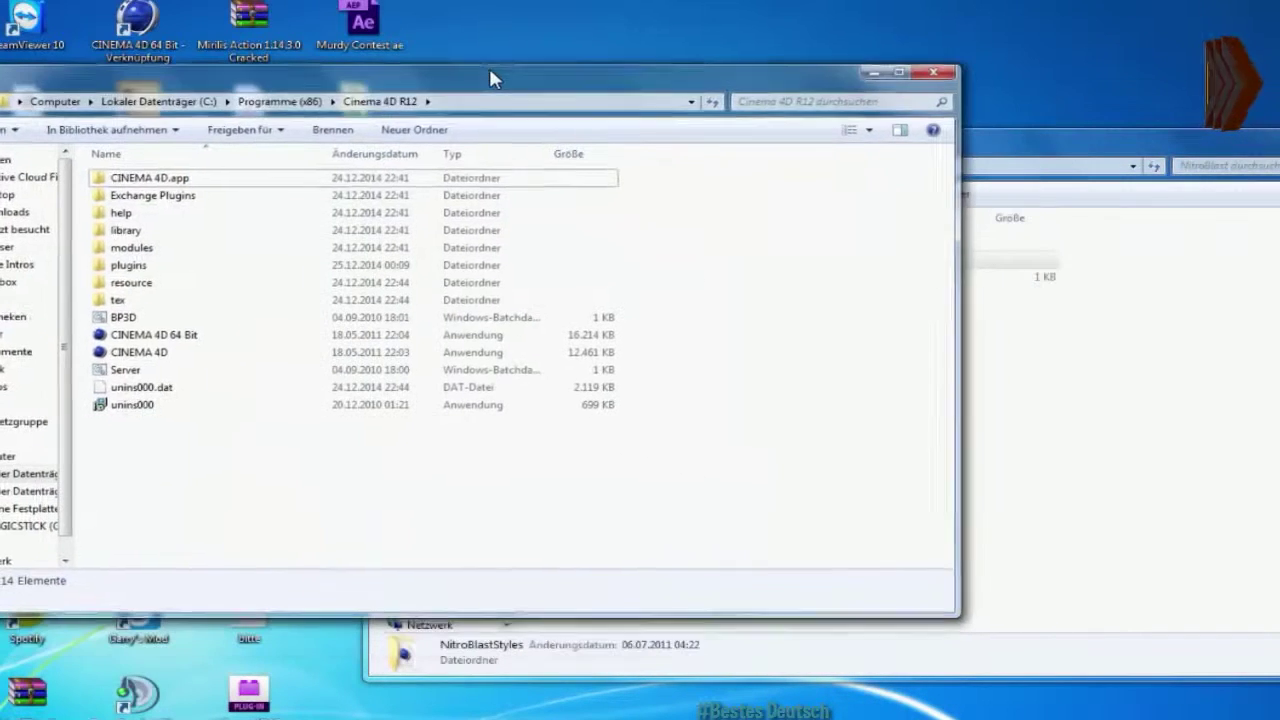
click(460, 100)
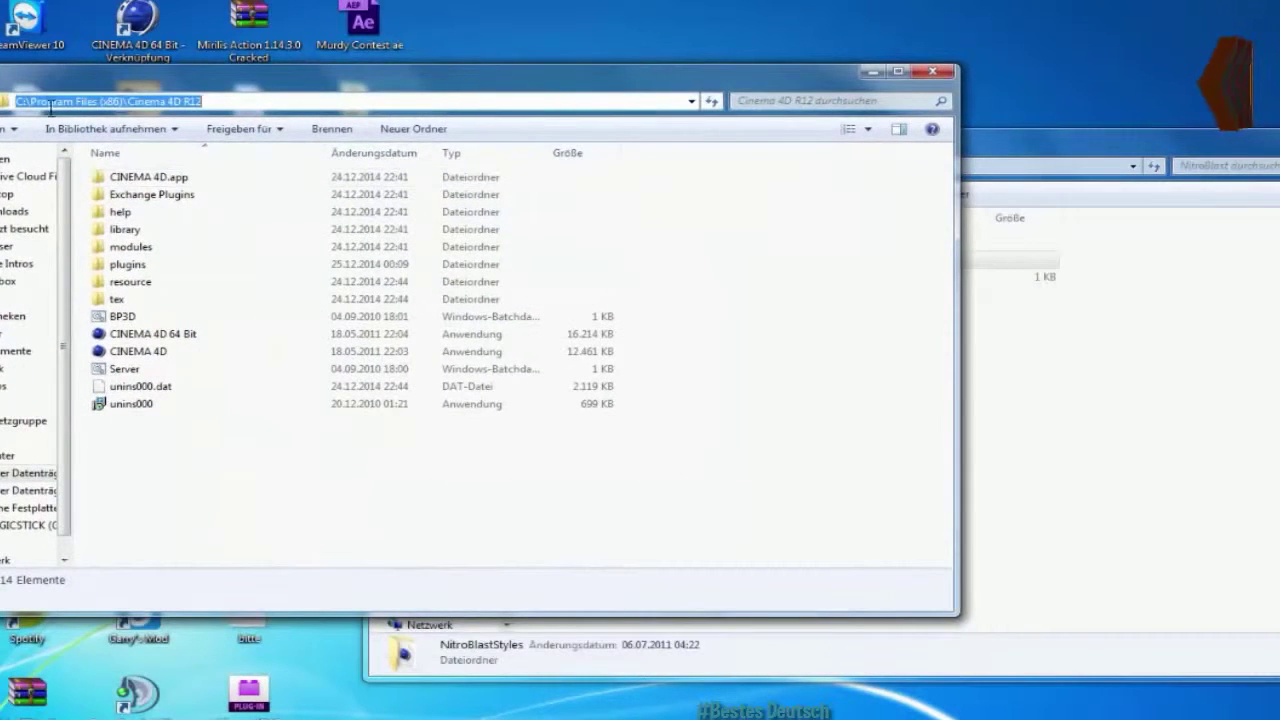
click(118, 101)
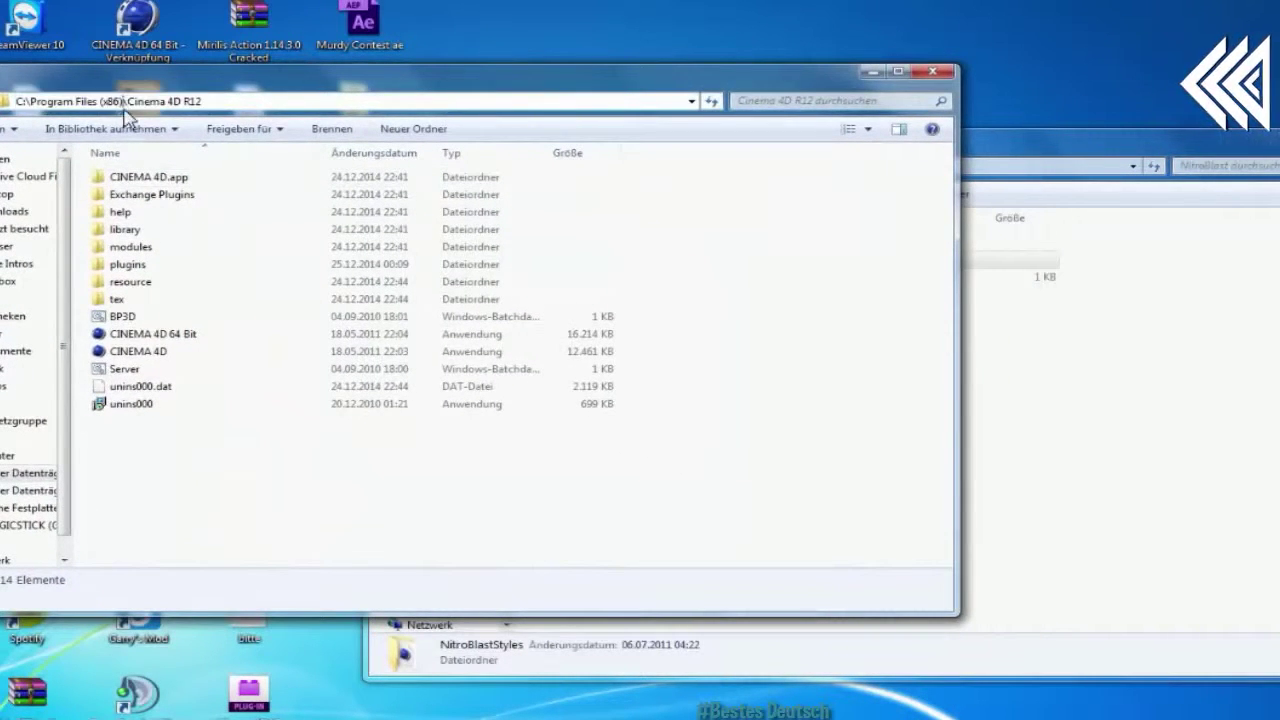
click(257, 464)
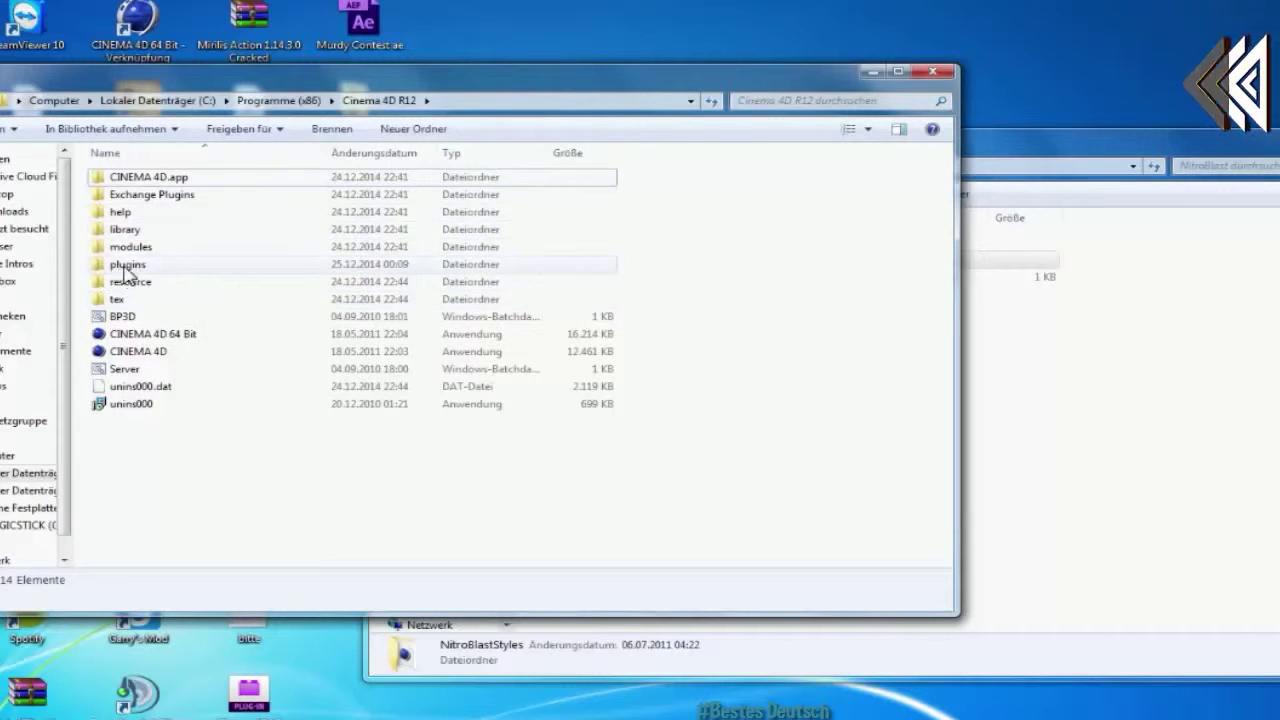
Step: Open the program's plugins folder and check the NitroBlast plugin folder among the source files
double_click(122, 266)
click(1013, 333)
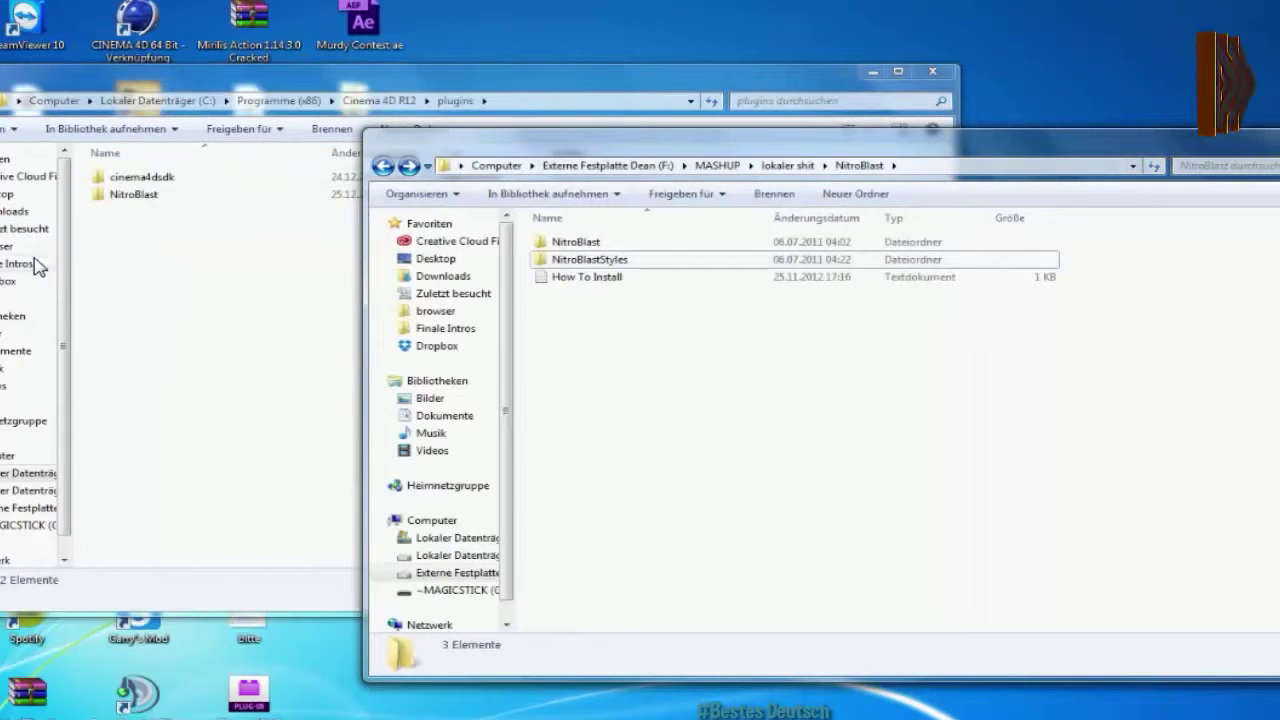
double_click(578, 242)
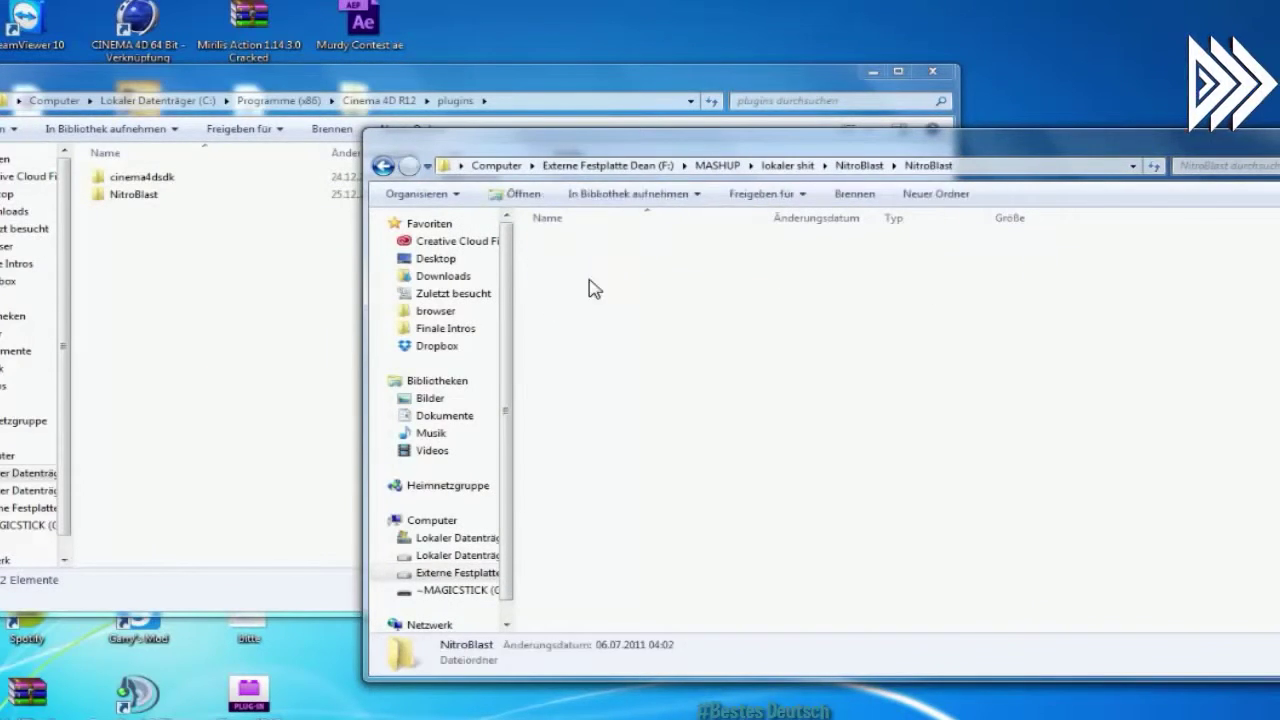
click(382, 165)
Step: Close the NitroBlast source window and go back from plugins to the Cinema 4D R12 program folder
drag(1214, 133, 1075, 120)
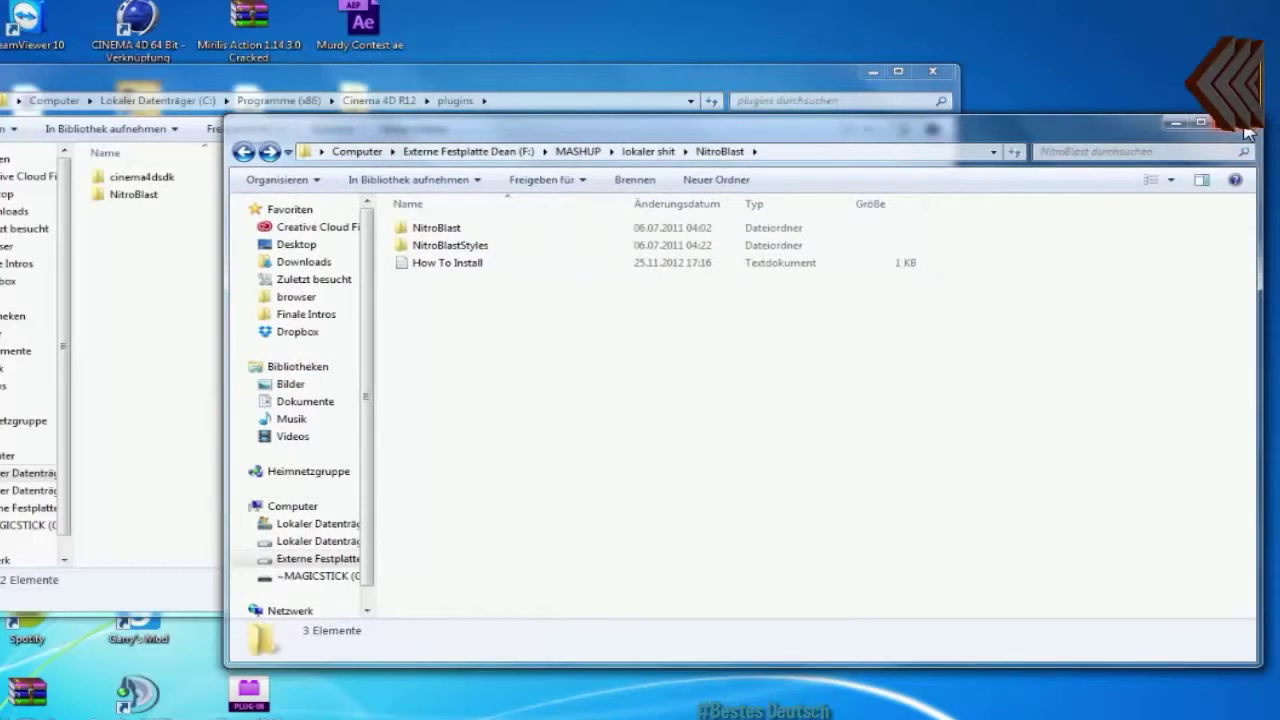
click(1246, 122)
drag(560, 80, 851, 70)
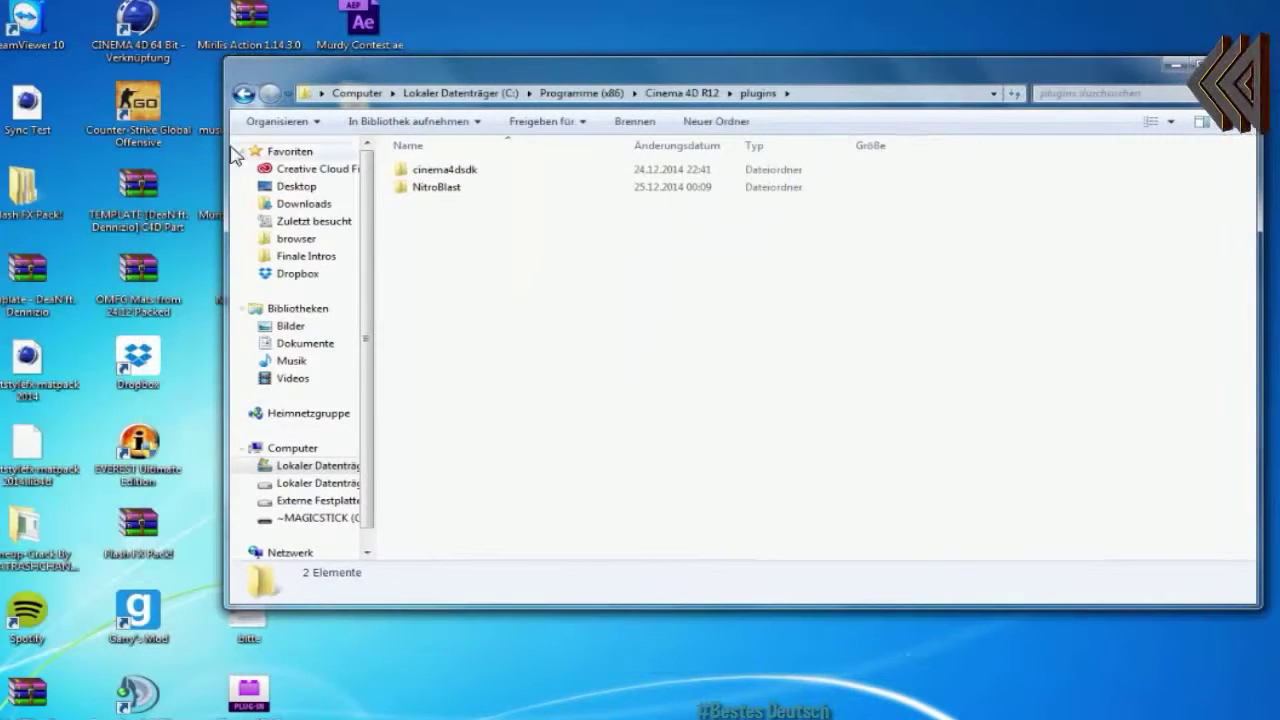
click(243, 93)
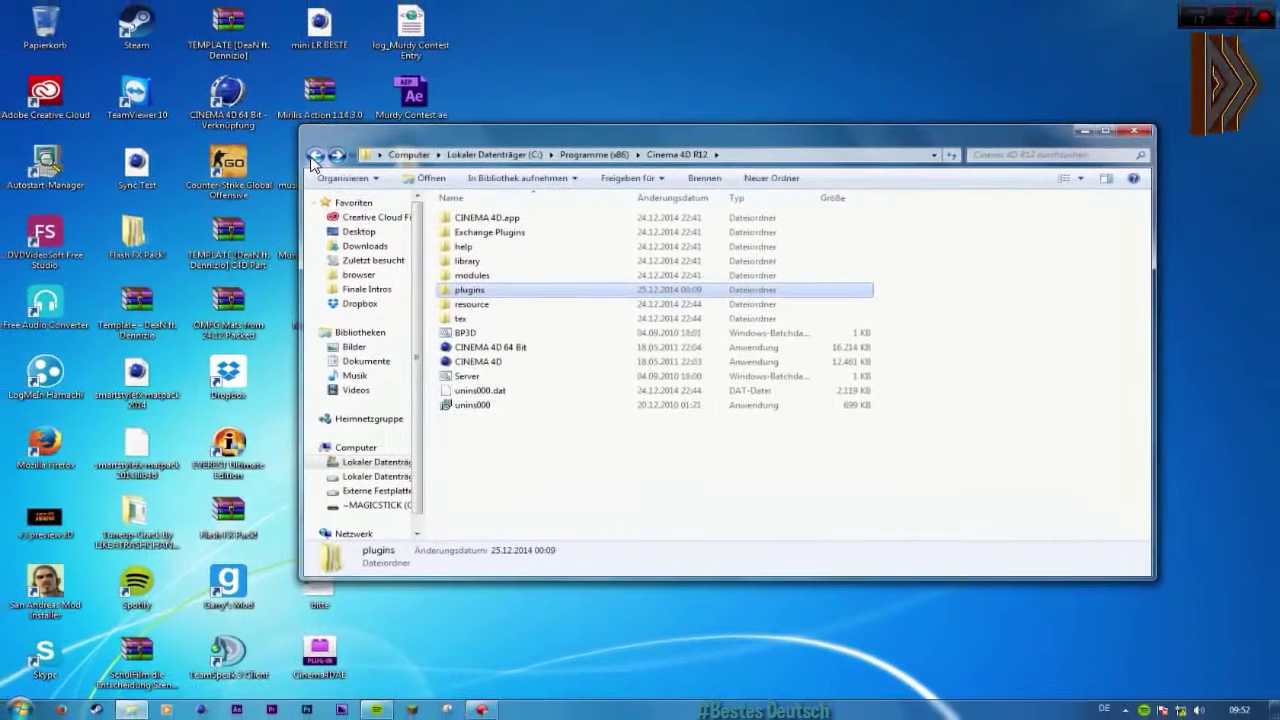
click(623, 512)
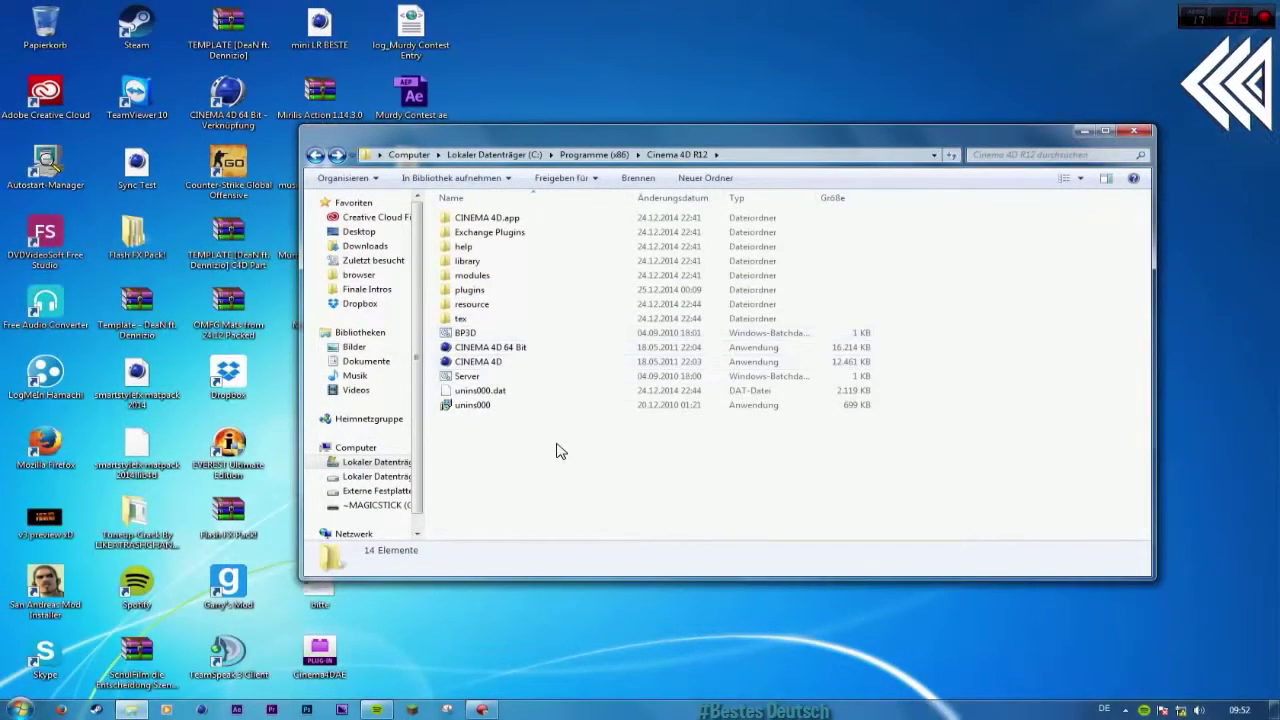
Step: Move the program folder window aside and run CINEMA 4D 64 Bit as administrator
drag(742, 139, 683, 153)
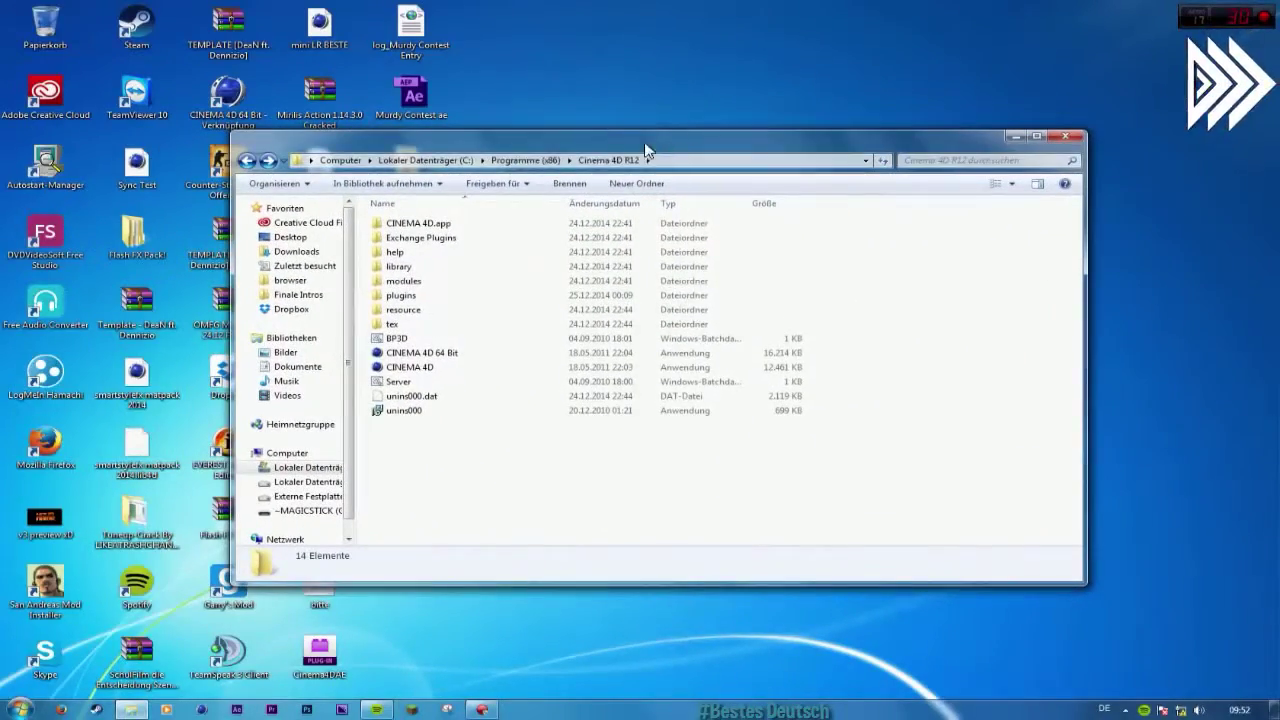
click(442, 354)
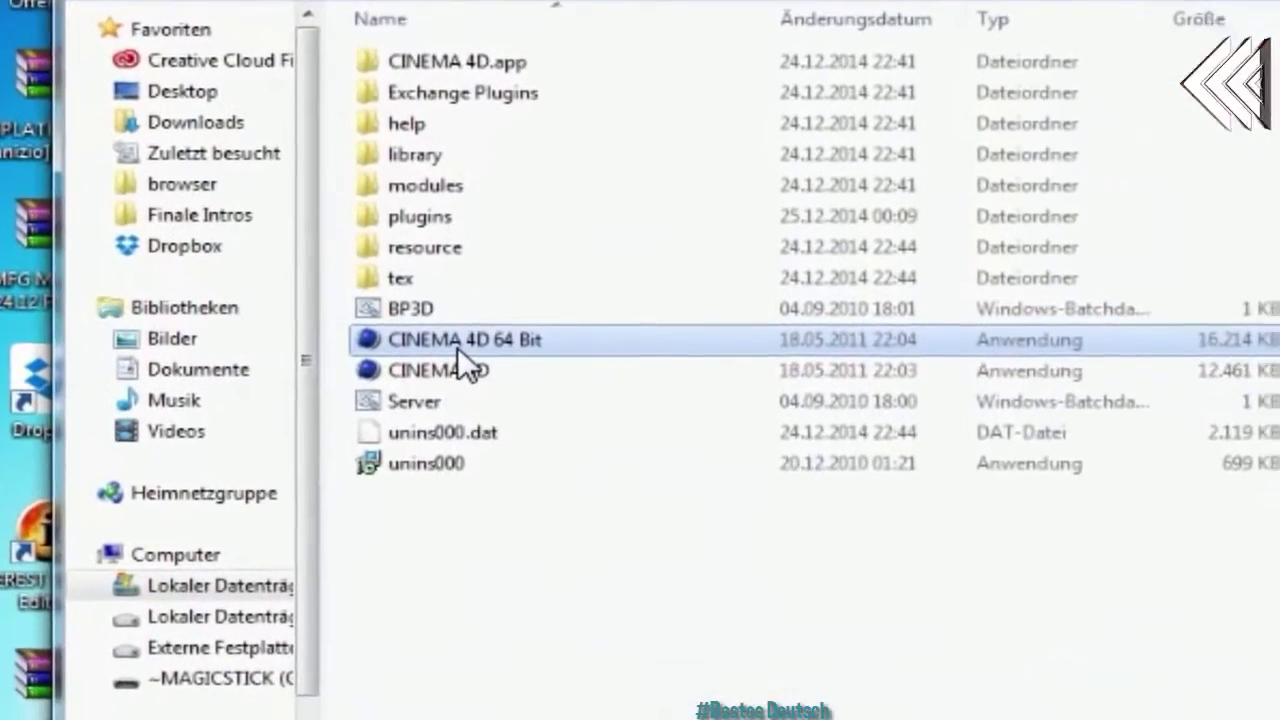
right_click(398, 371)
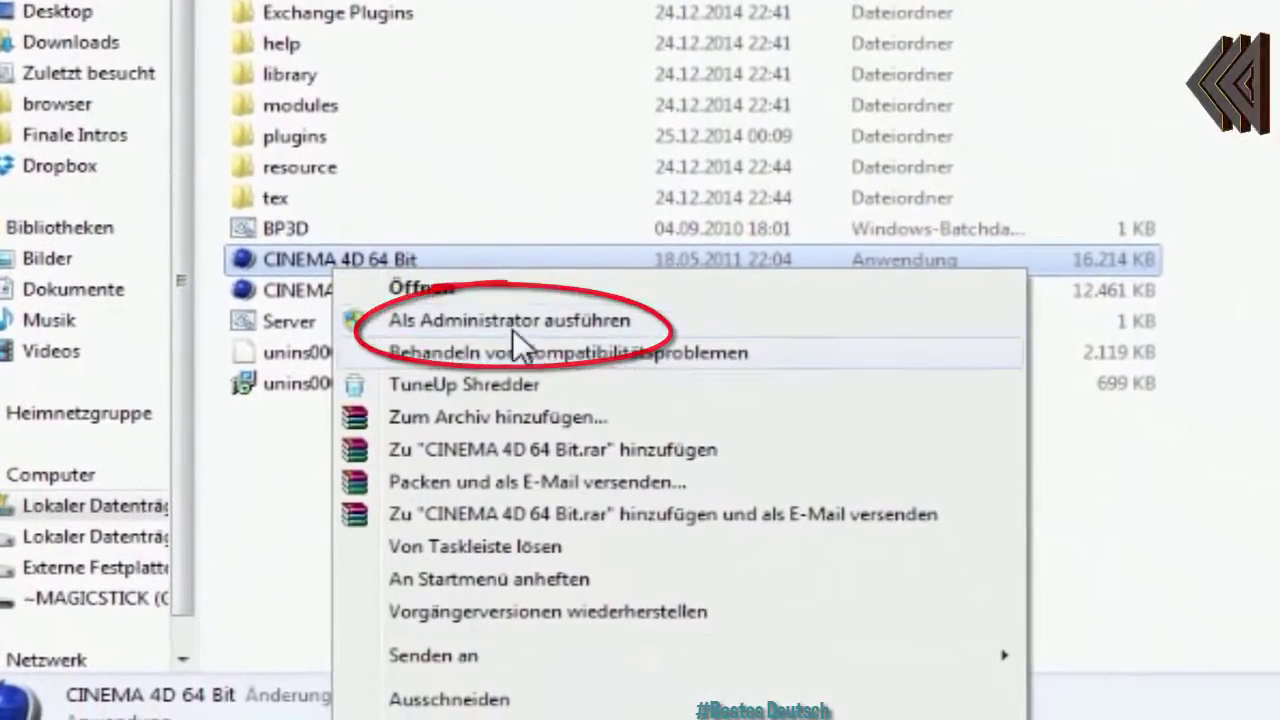
click(638, 430)
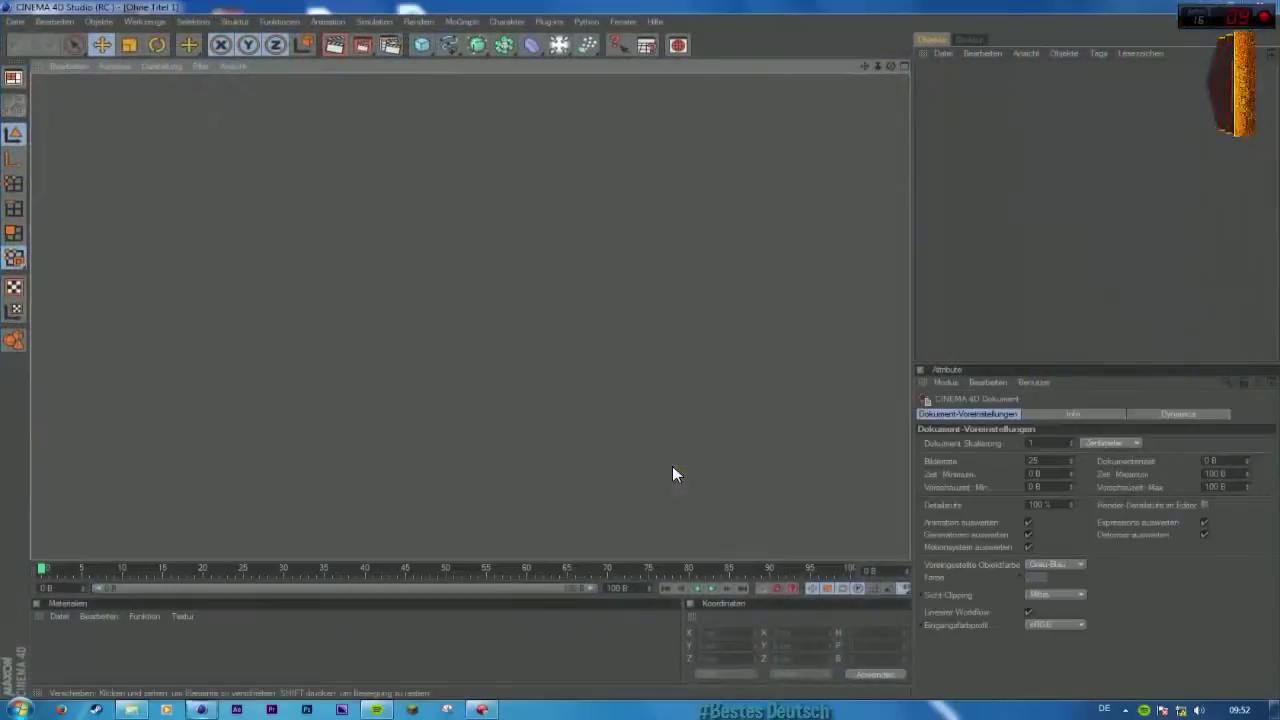
Step: Open the Highlight Extra Lightroom scene from the recently opened files in Cinema 4D
click(12, 23)
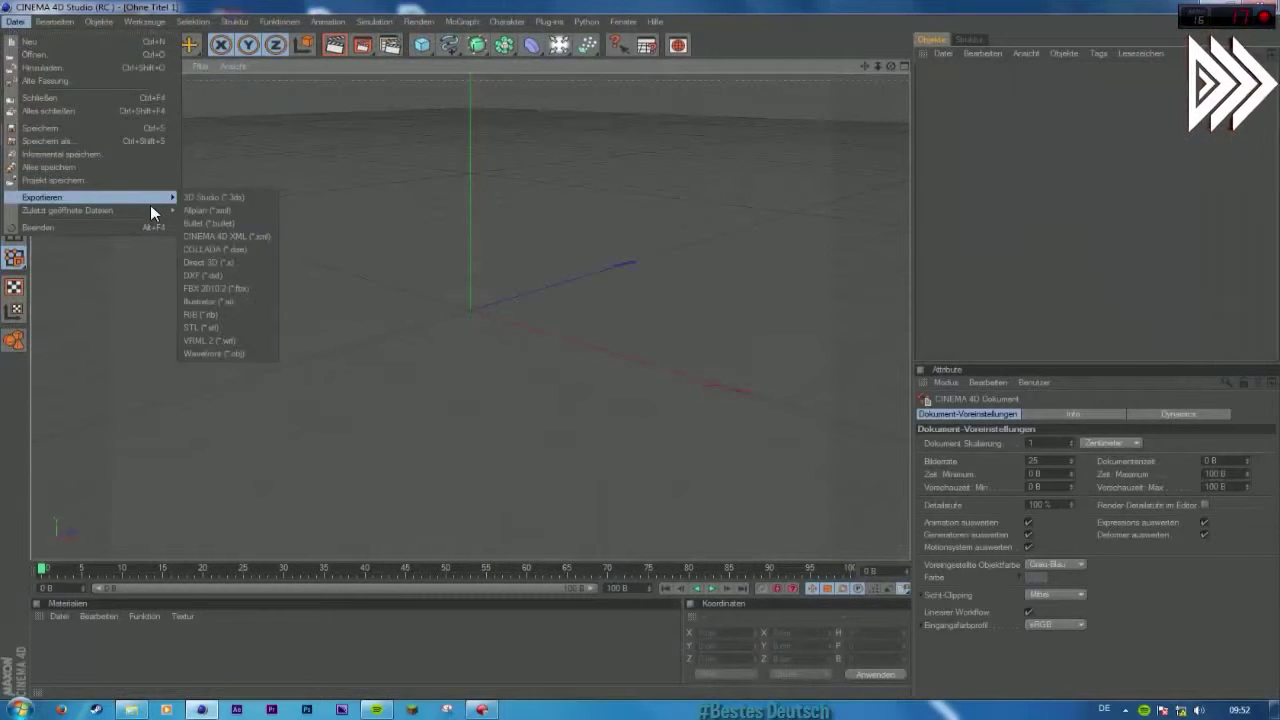
mouse_move(150, 210)
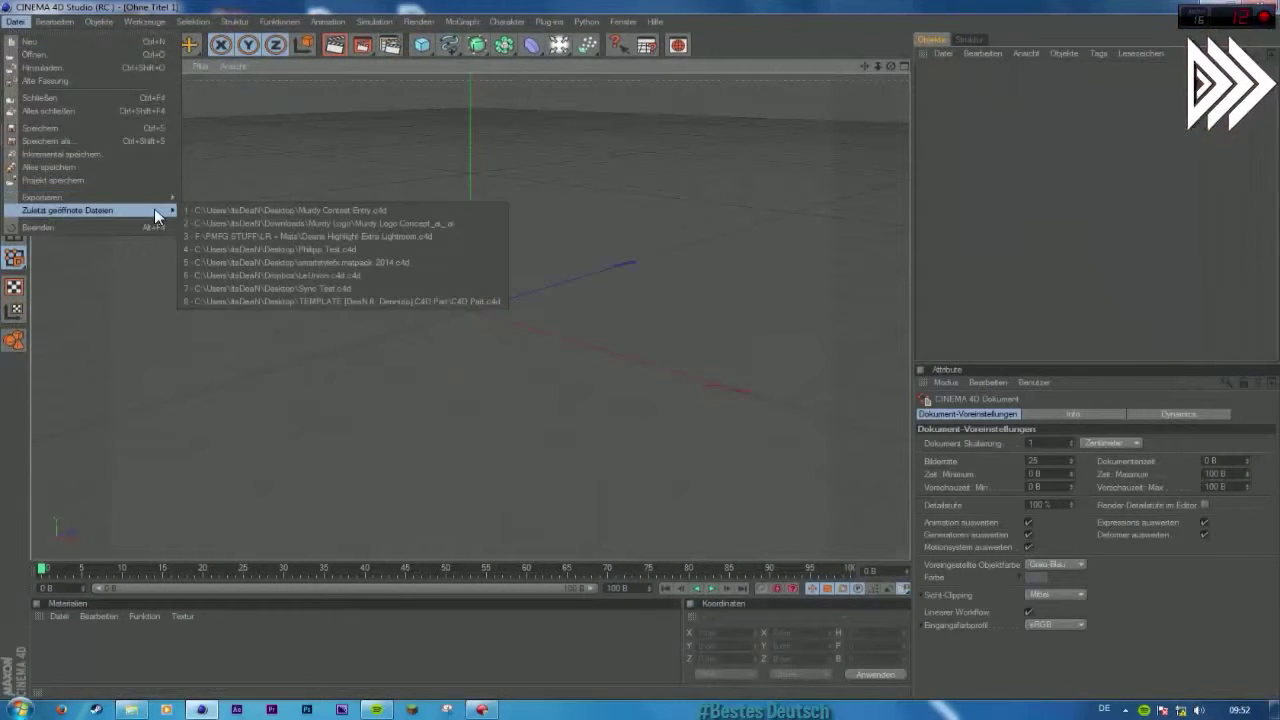
click(296, 236)
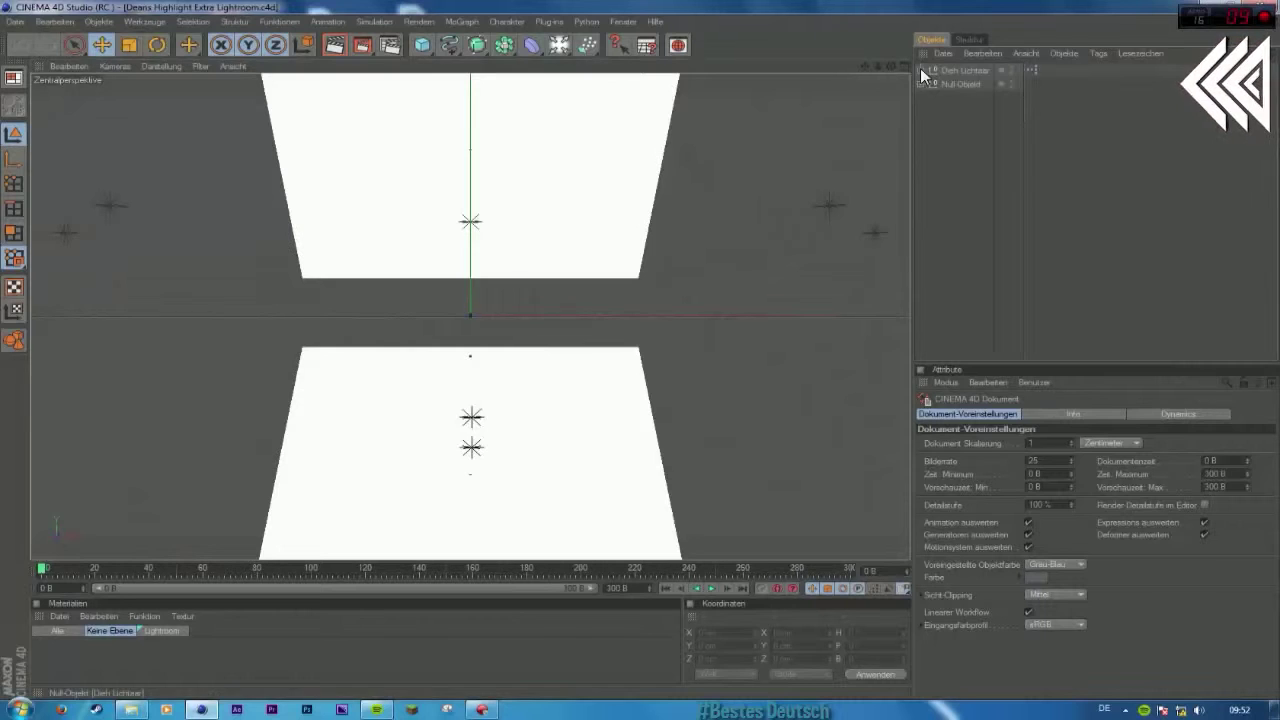
Step: Expand the scene's object groups, toggle the camera view of the object under Null-Objekt, and orbit around the light room
click(921, 70)
click(921, 70)
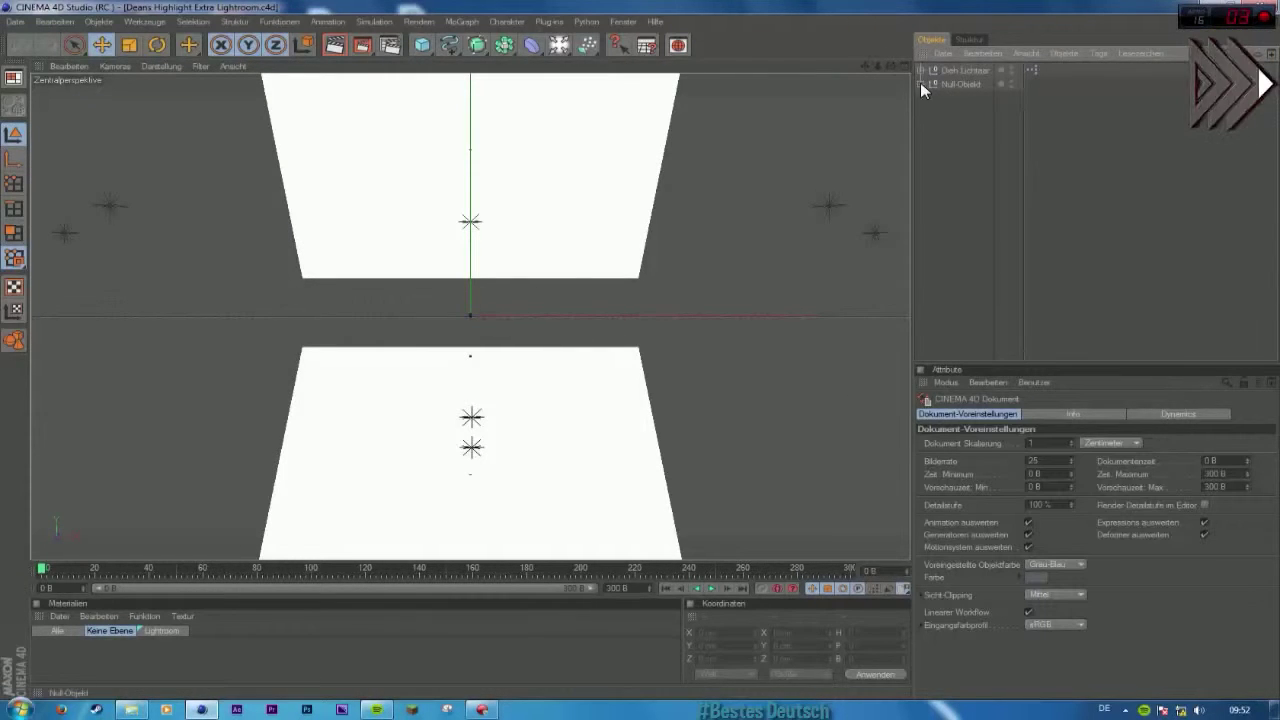
click(1019, 97)
drag(876, 62, 866, 91)
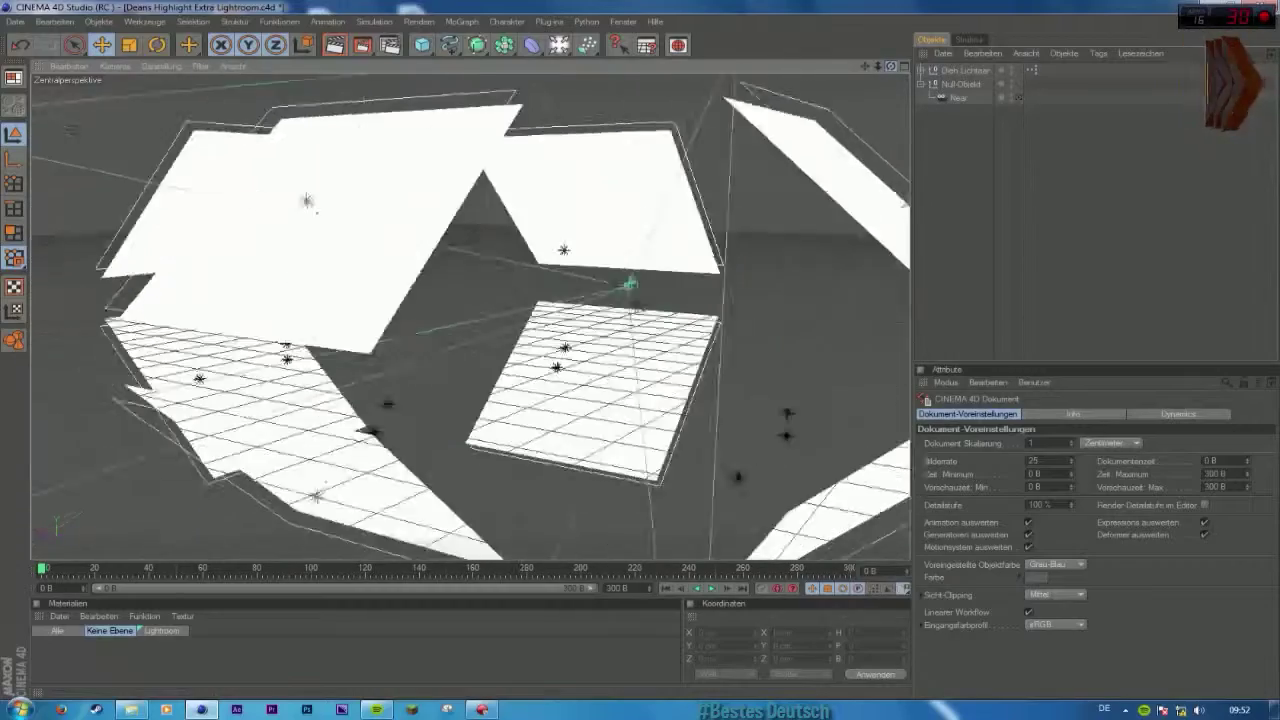
drag(886, 64, 890, 66)
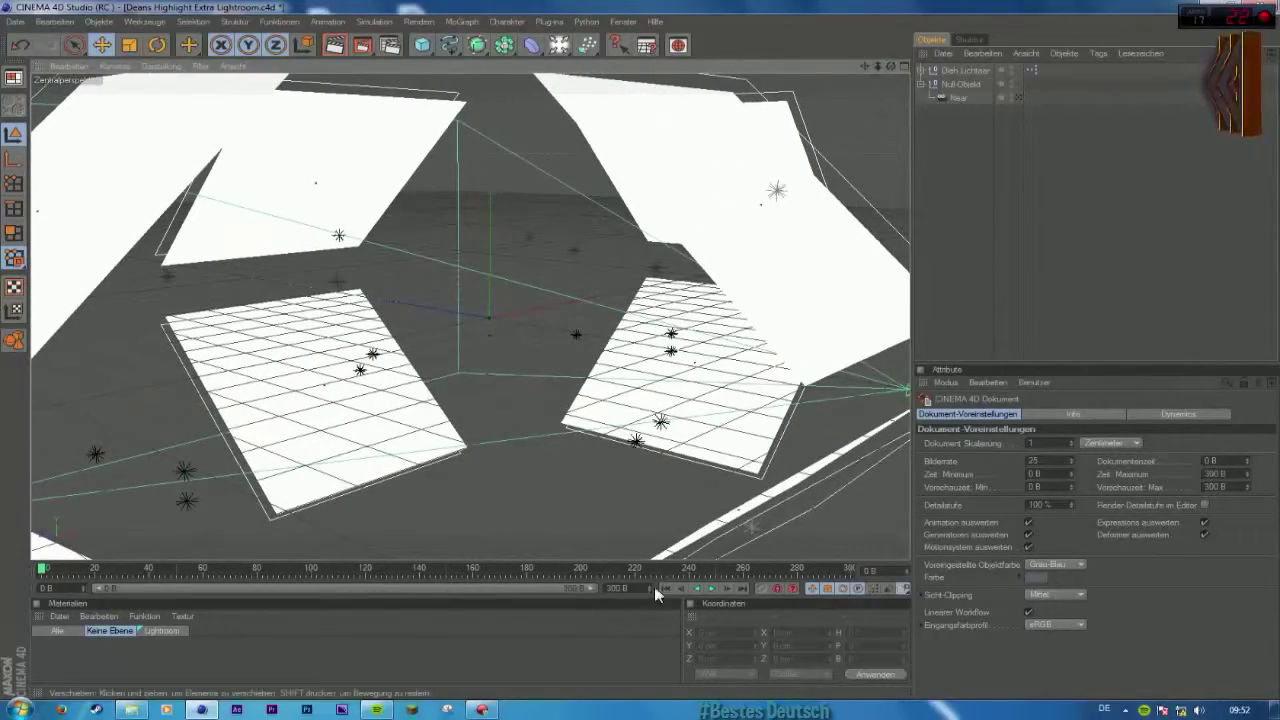
Step: Check the Action! screen recorder's window and return to the Cinema 4D scene
click(1126, 710)
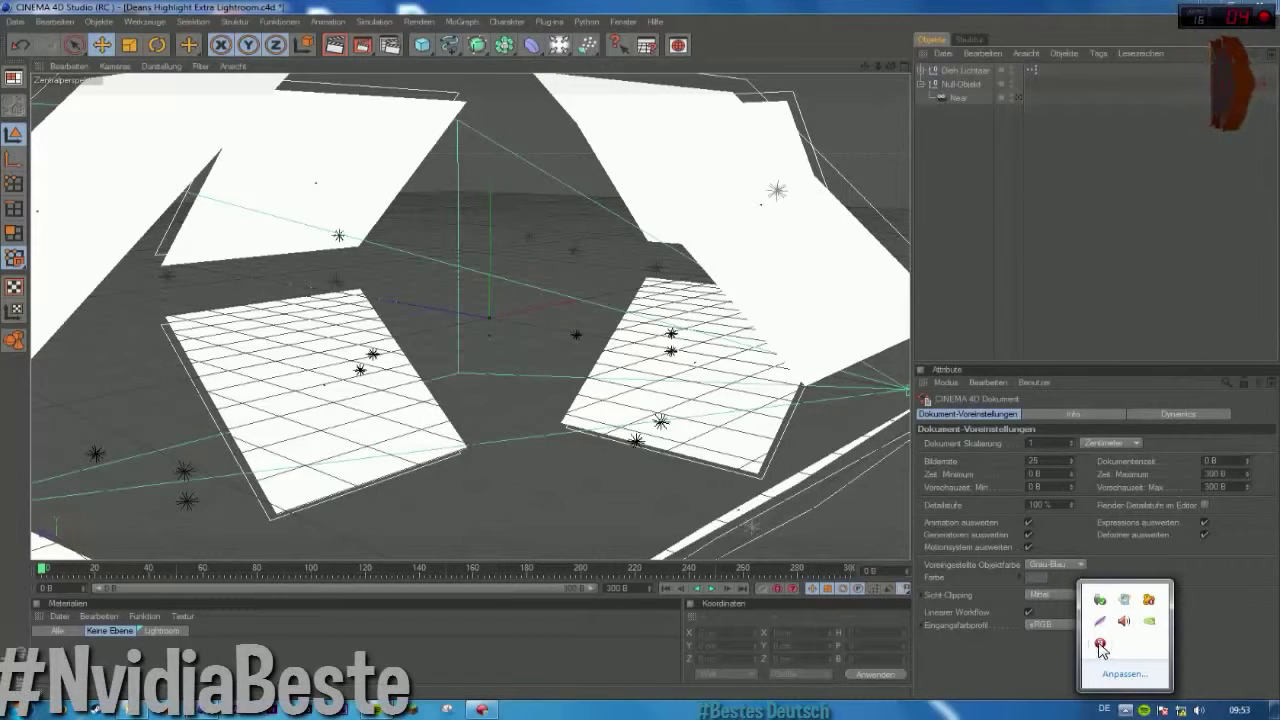
click(503, 685)
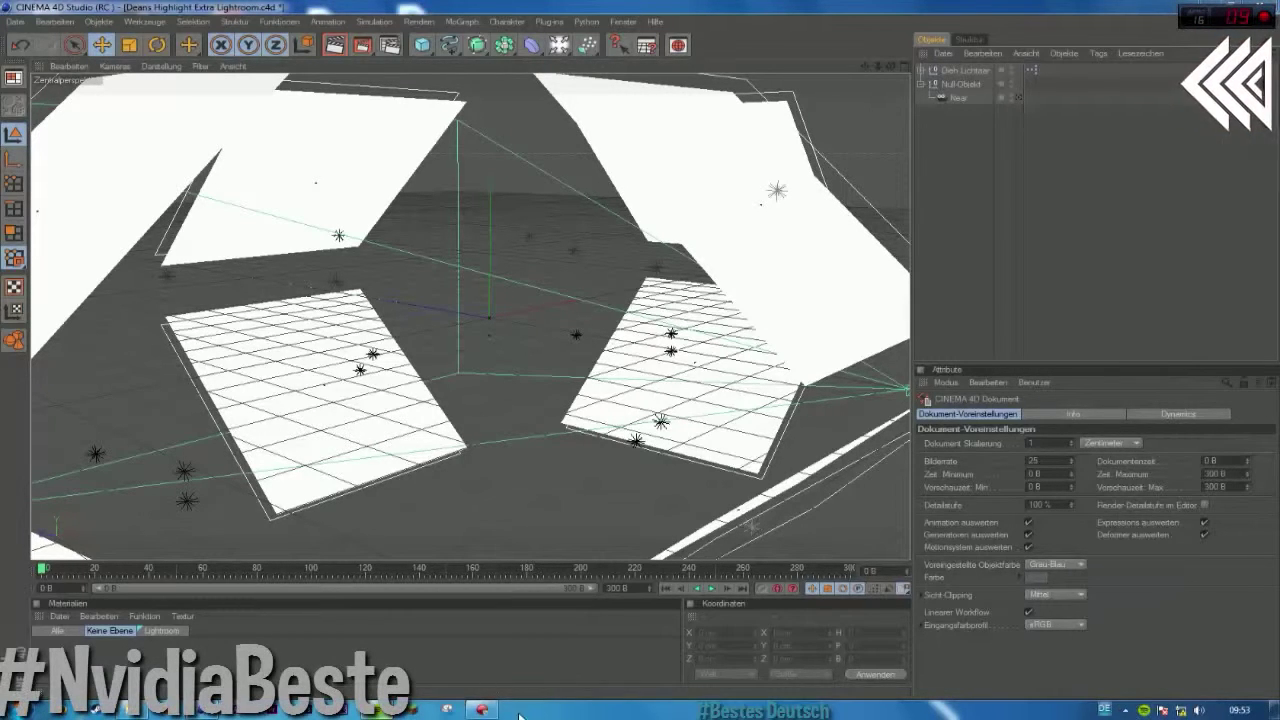
click(481, 710)
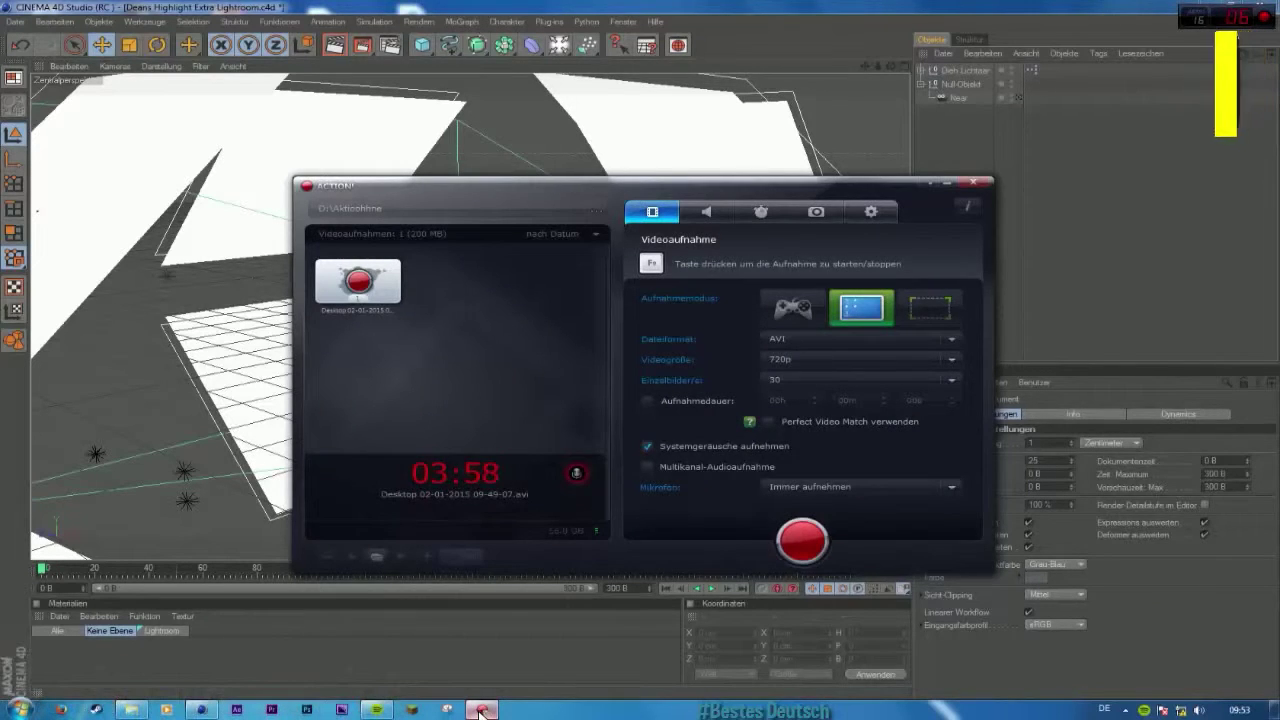
click(481, 710)
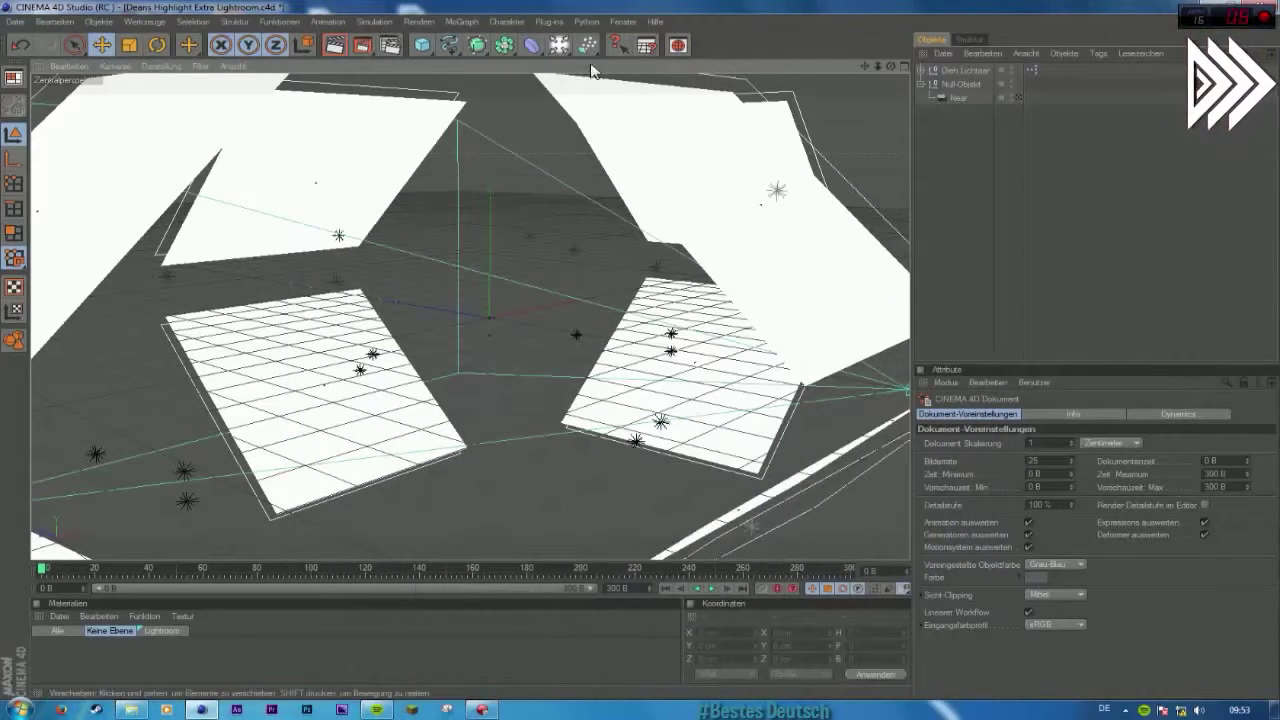
Step: Add a cube, a sphere, a cone, a platonic solid, an oil tank and a landscape object to the light room
click(424, 47)
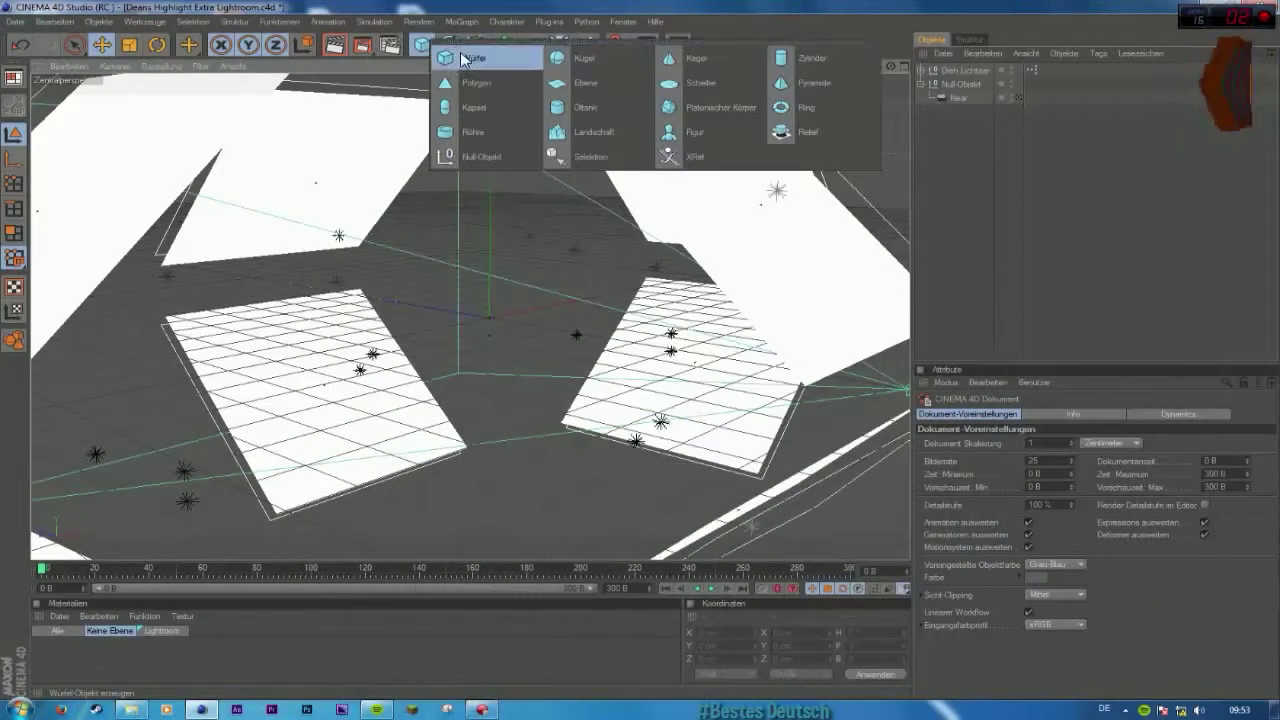
click(465, 58)
click(424, 47)
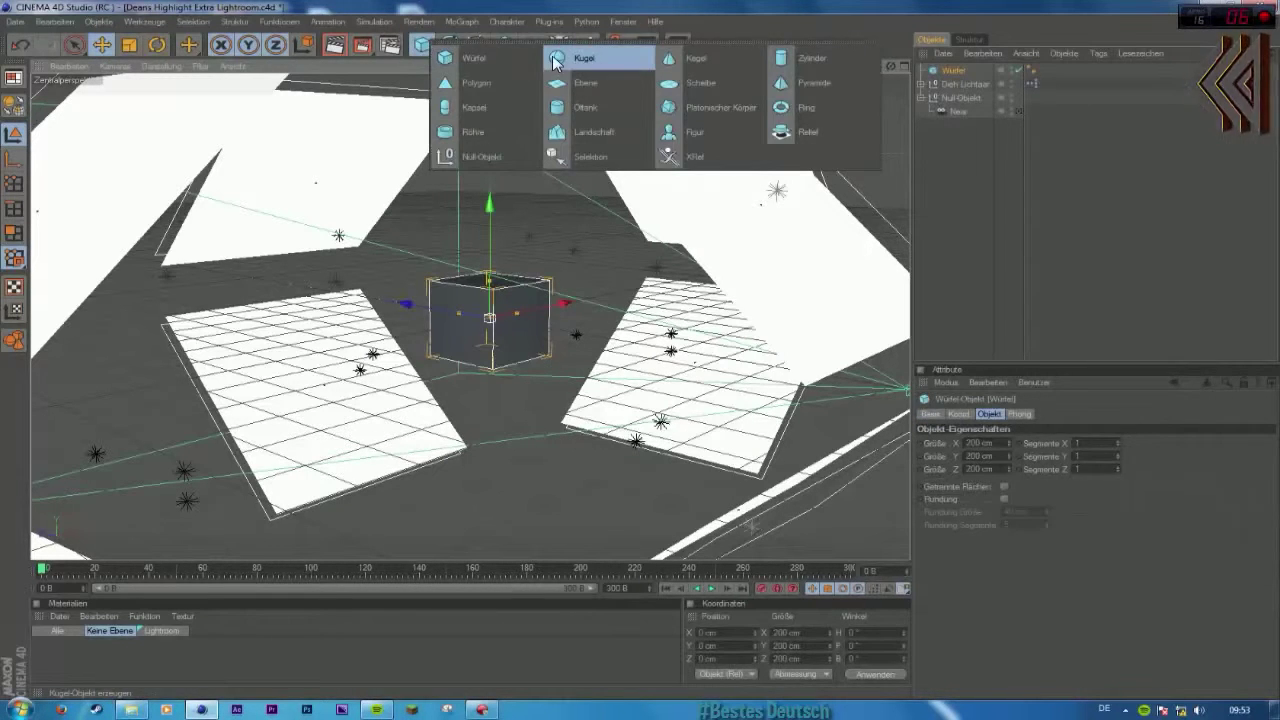
click(584, 58)
click(430, 49)
click(662, 59)
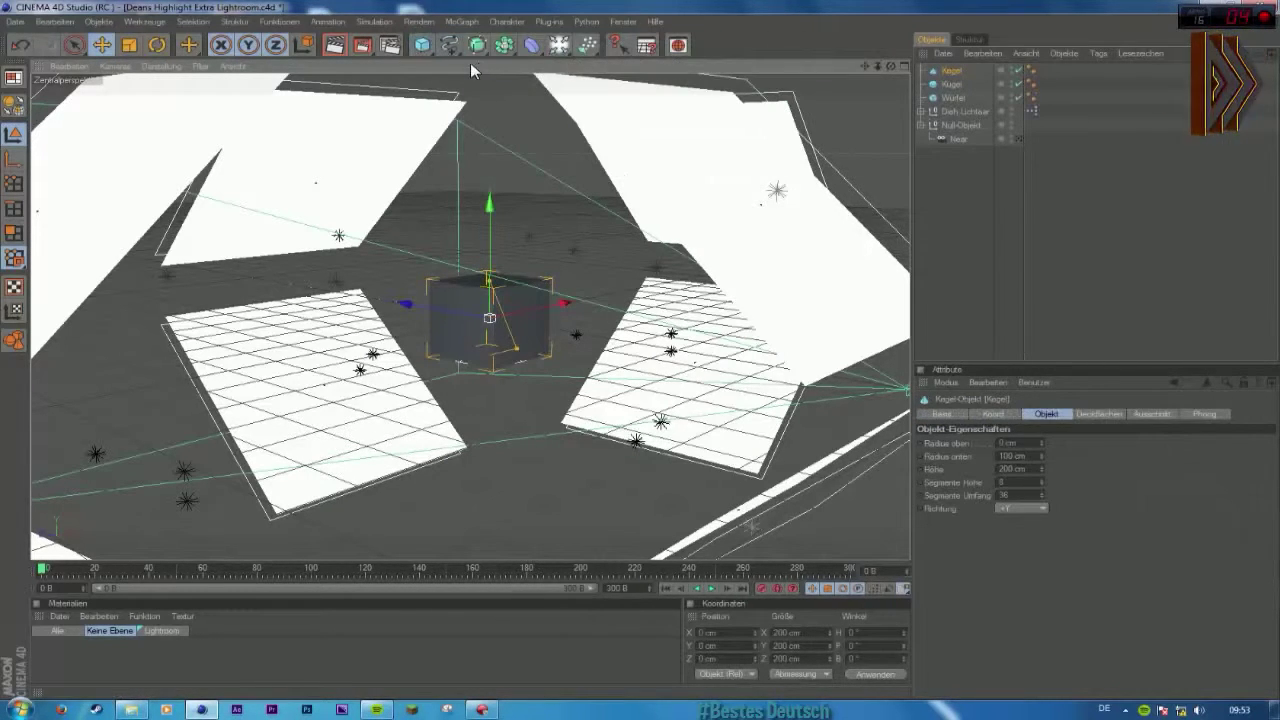
click(424, 47)
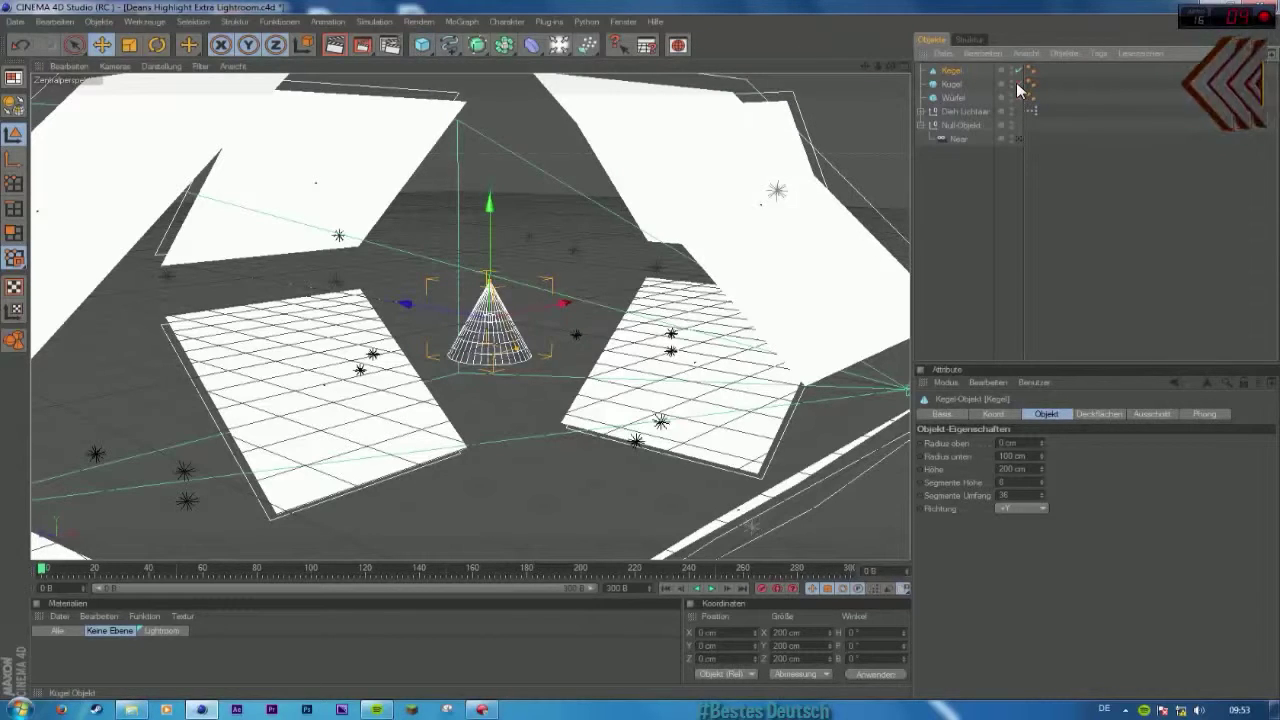
drag(424, 45, 712, 107)
drag(422, 45, 556, 127)
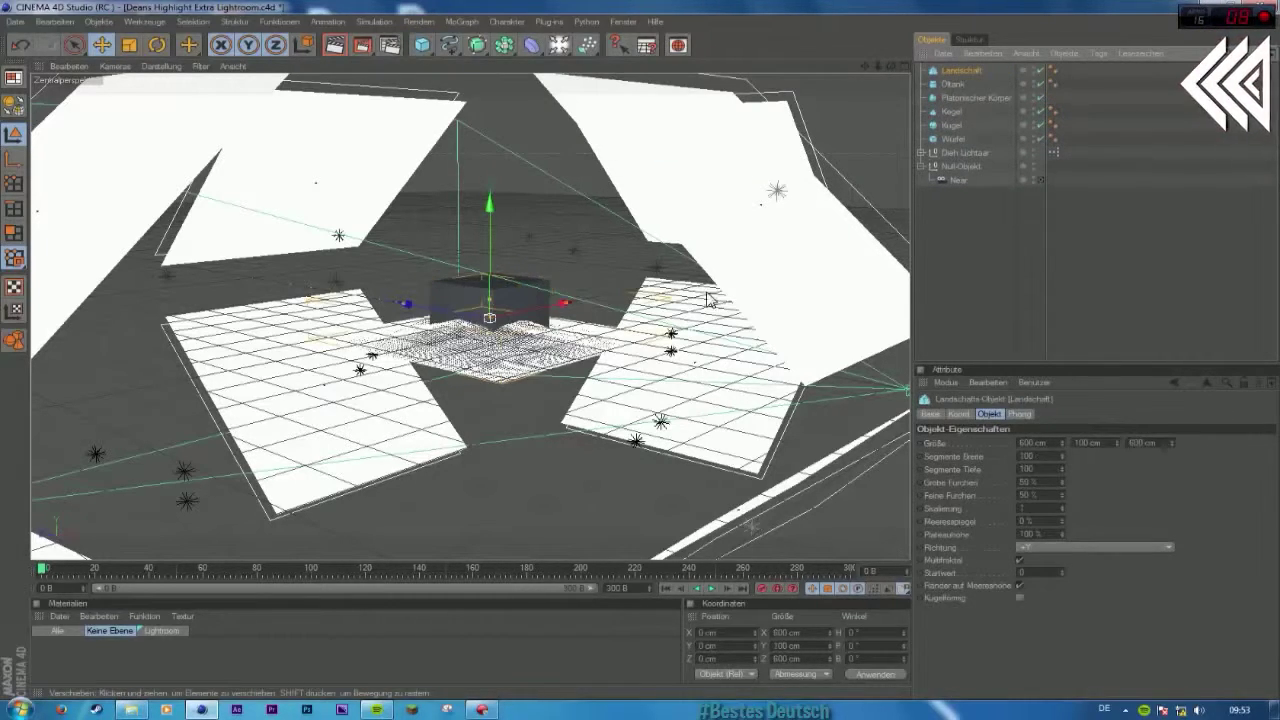
Step: Delete the landscape, oil tank, platonic solid, cone and sphere, and deactivate the remaining cube
key(Delete)
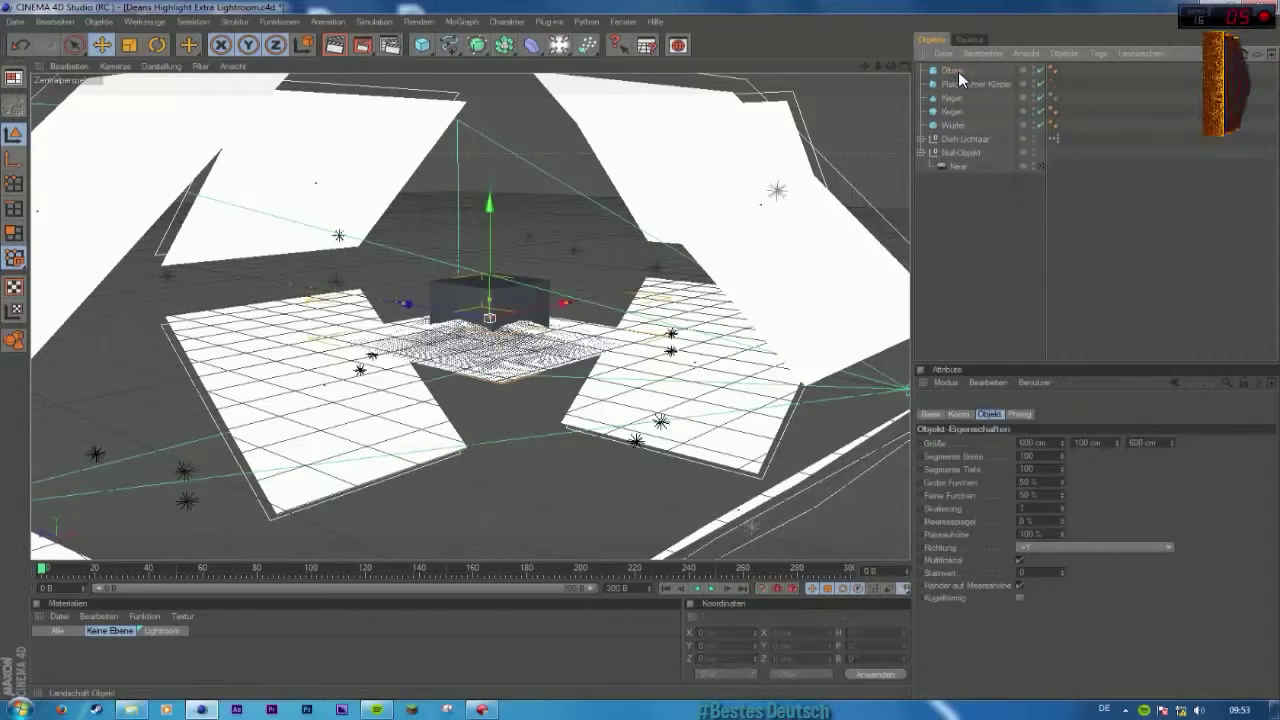
click(952, 72)
key(Delete)
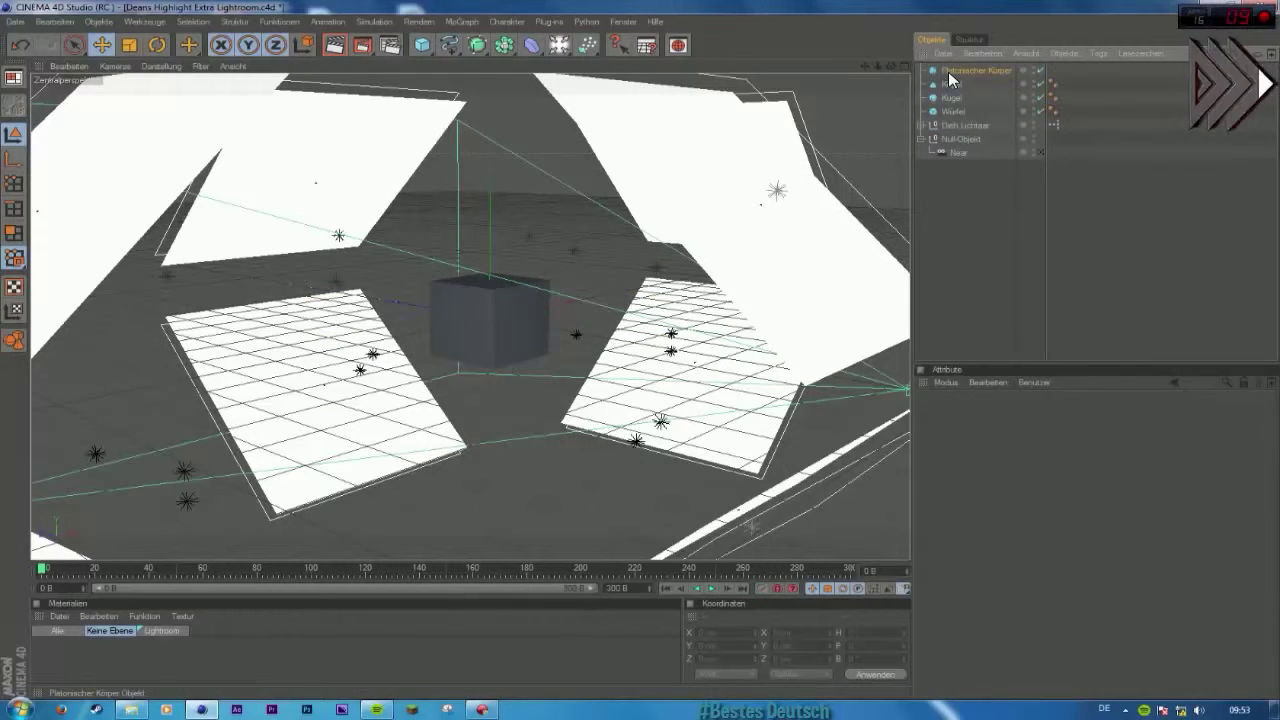
key(Delete)
key(Delete)
key(Delete)
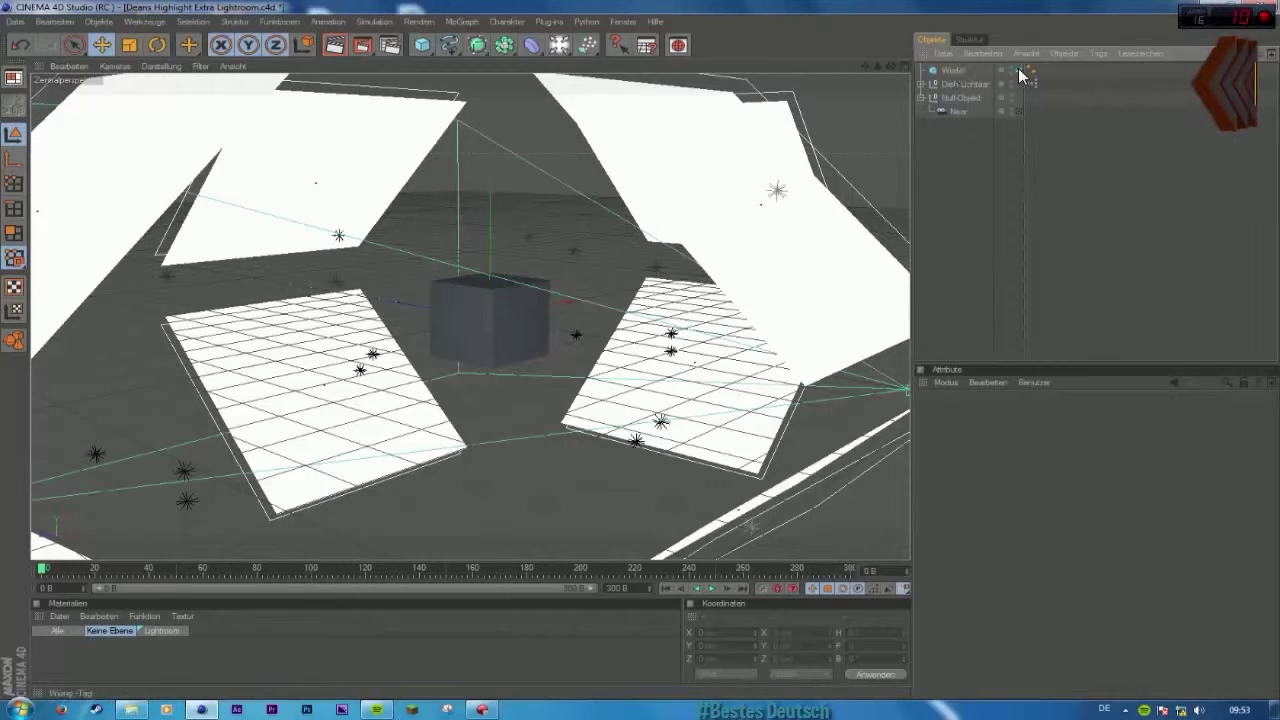
click(1018, 69)
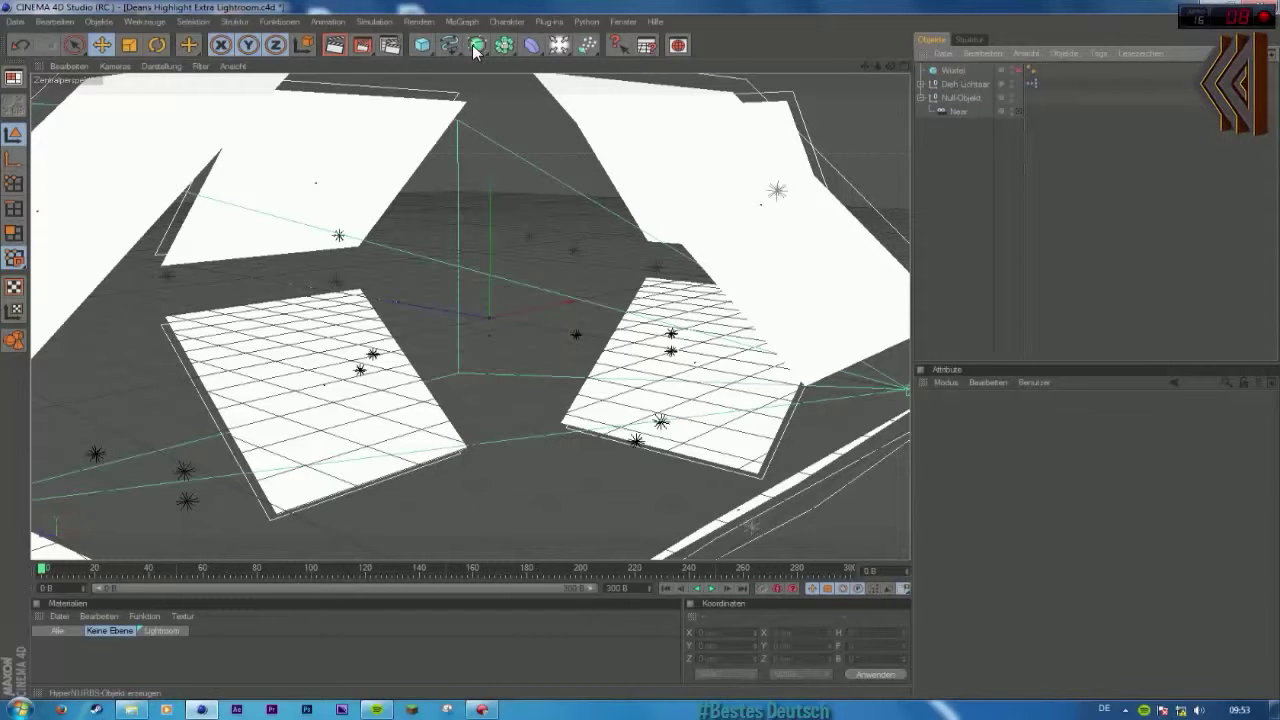
Step: Add a pyramid to the light room and rotate it freely to about H 49°, P -21°, B -5°
click(450, 46)
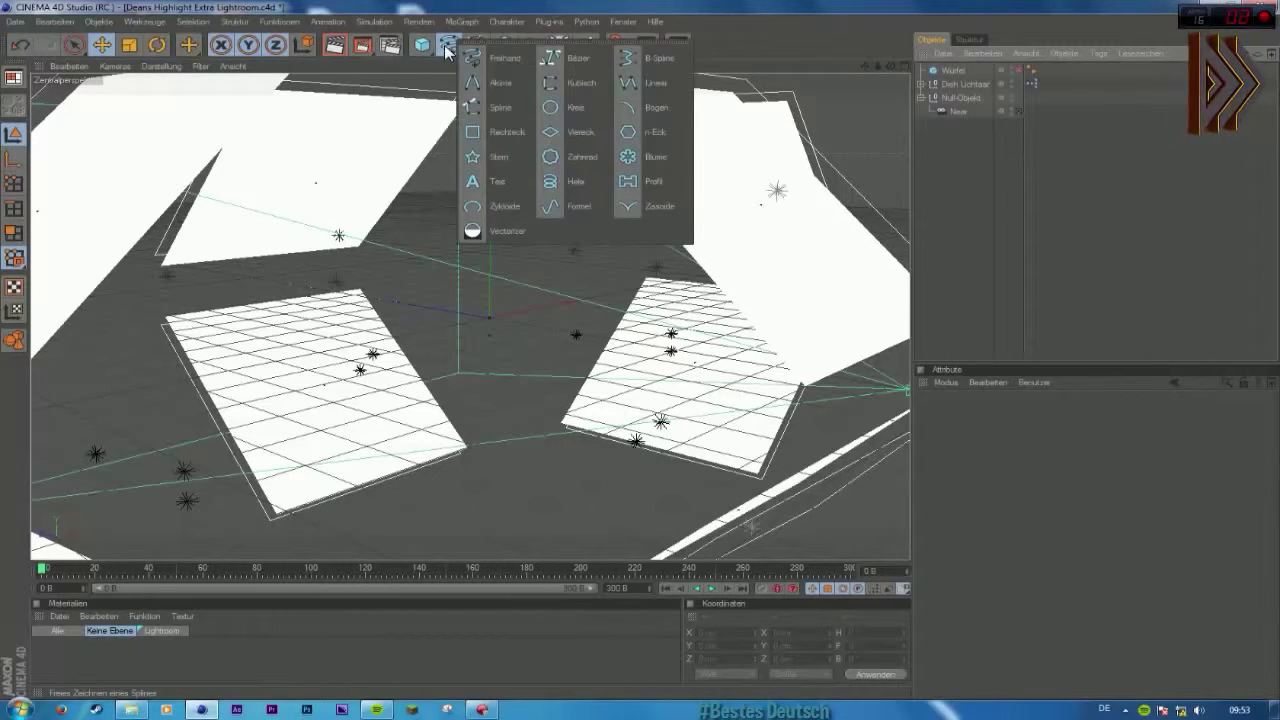
click(422, 45)
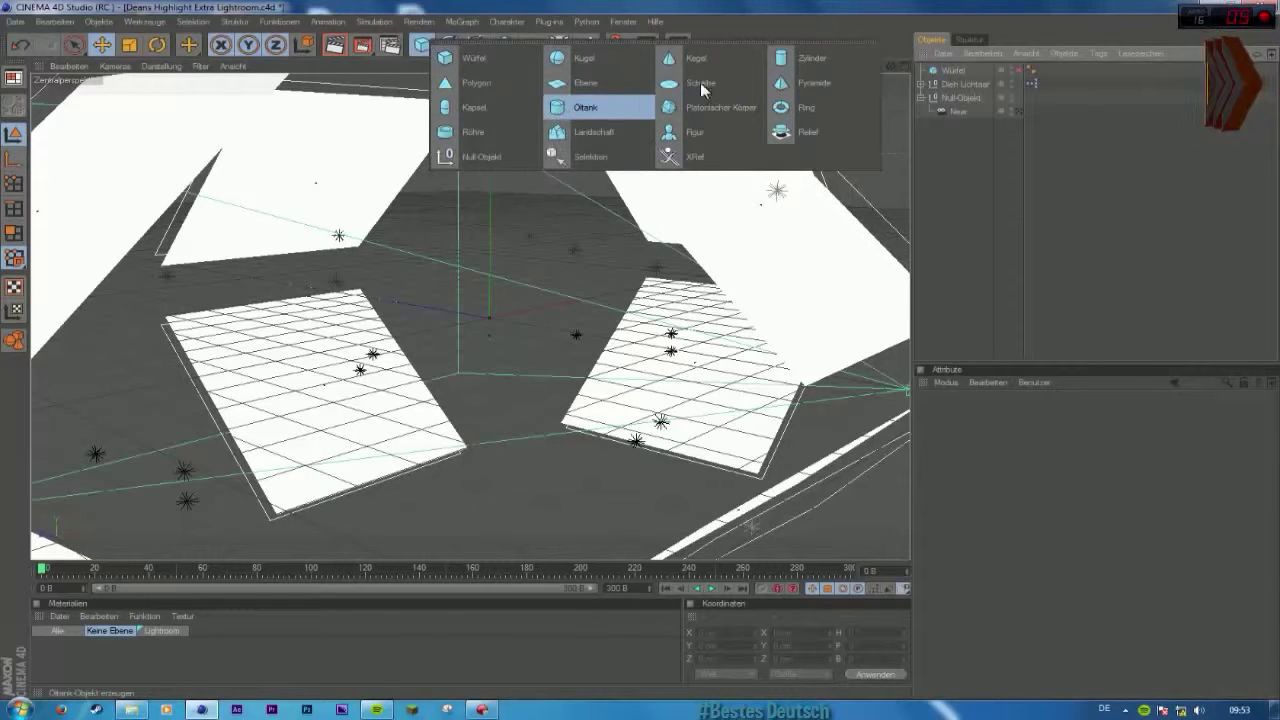
click(810, 82)
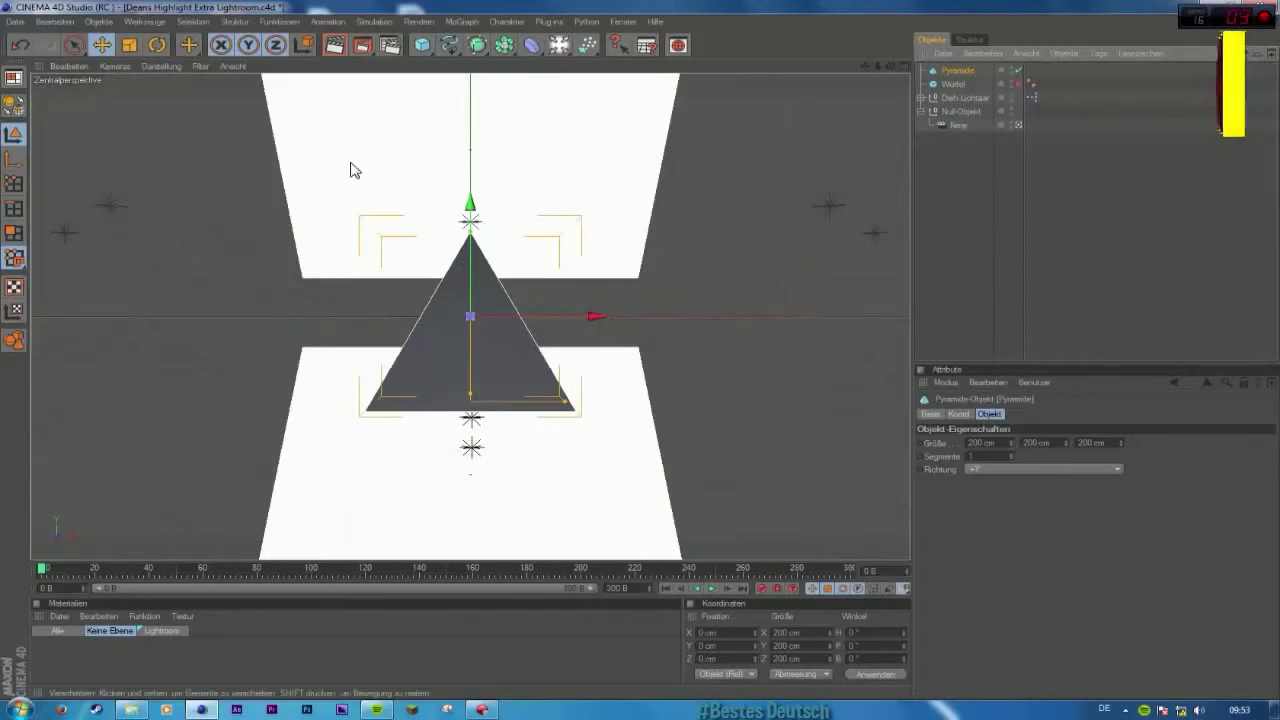
click(152, 45)
drag(518, 328, 530, 300)
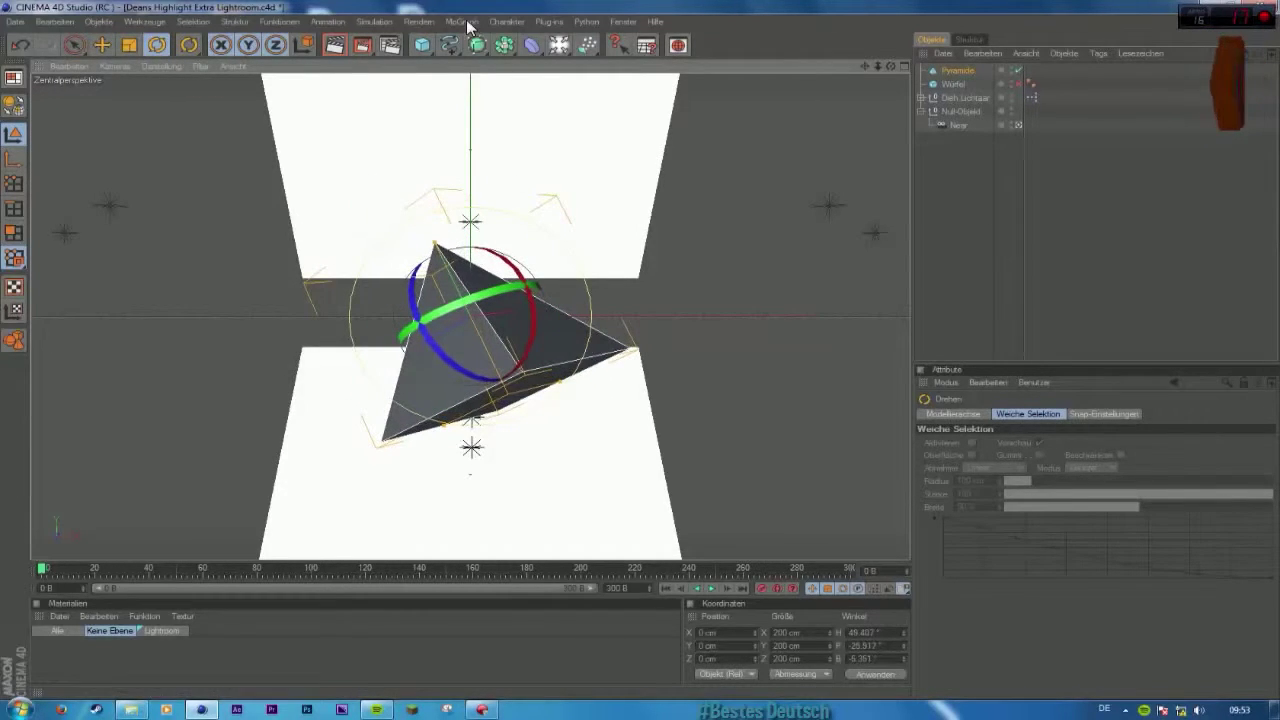
Step: Nest the pyramid under a new Atom Array and rotate the array so the pyramid's base points down
drag(508, 44, 658, 86)
drag(942, 84, 966, 70)
click(952, 213)
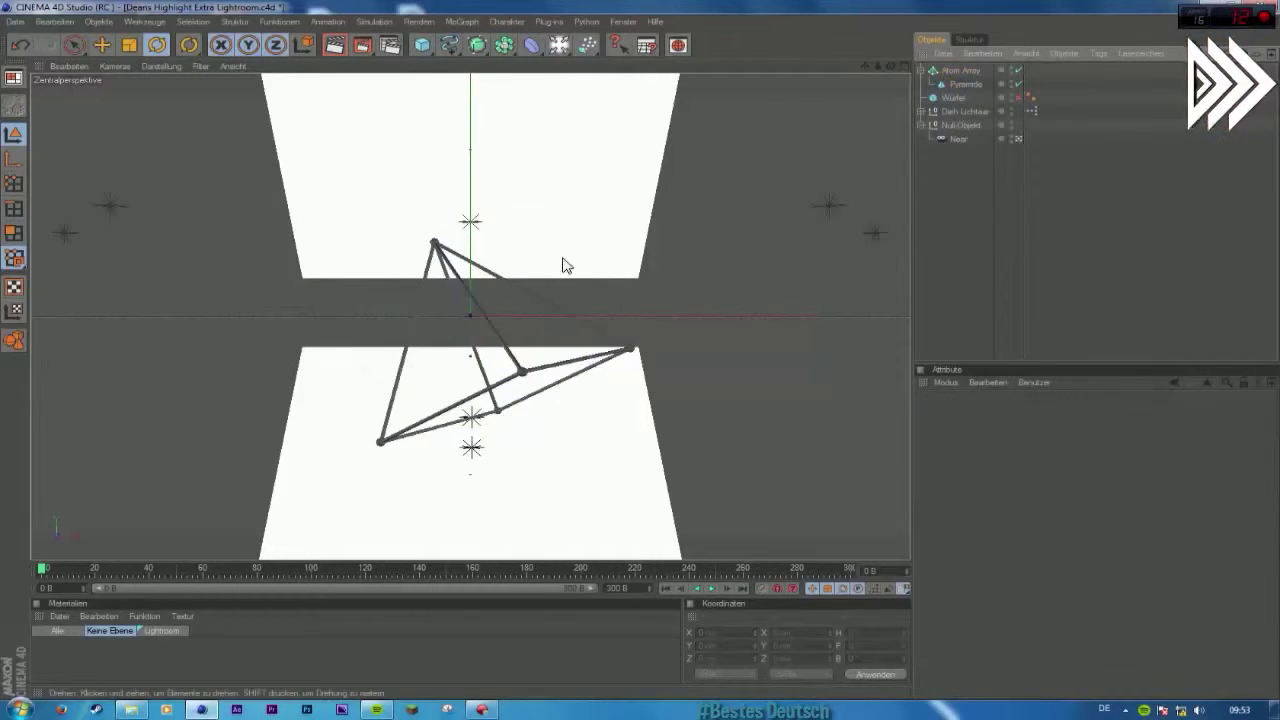
click(954, 73)
drag(474, 340, 760, 329)
click(1002, 217)
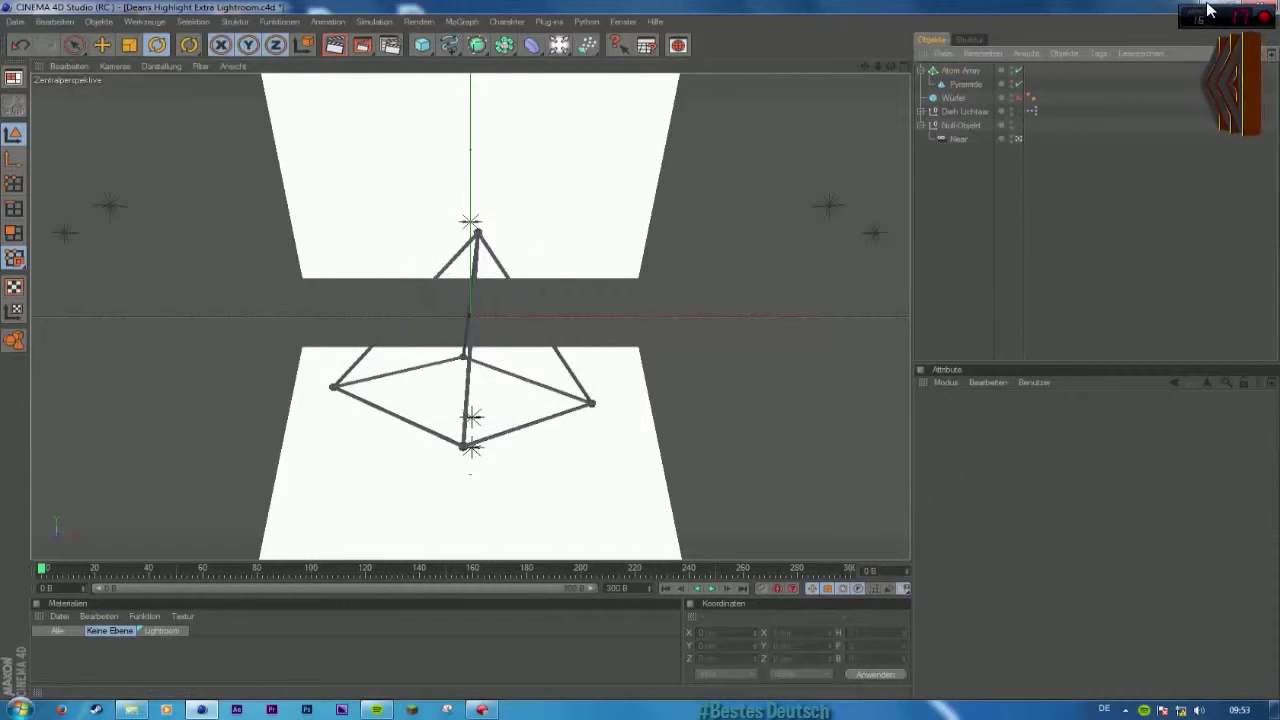
Step: Open the Murdy Contest Entry scene from the recently opened files and scrub its animation to frame 84
click(16, 21)
mouse_move(120, 198)
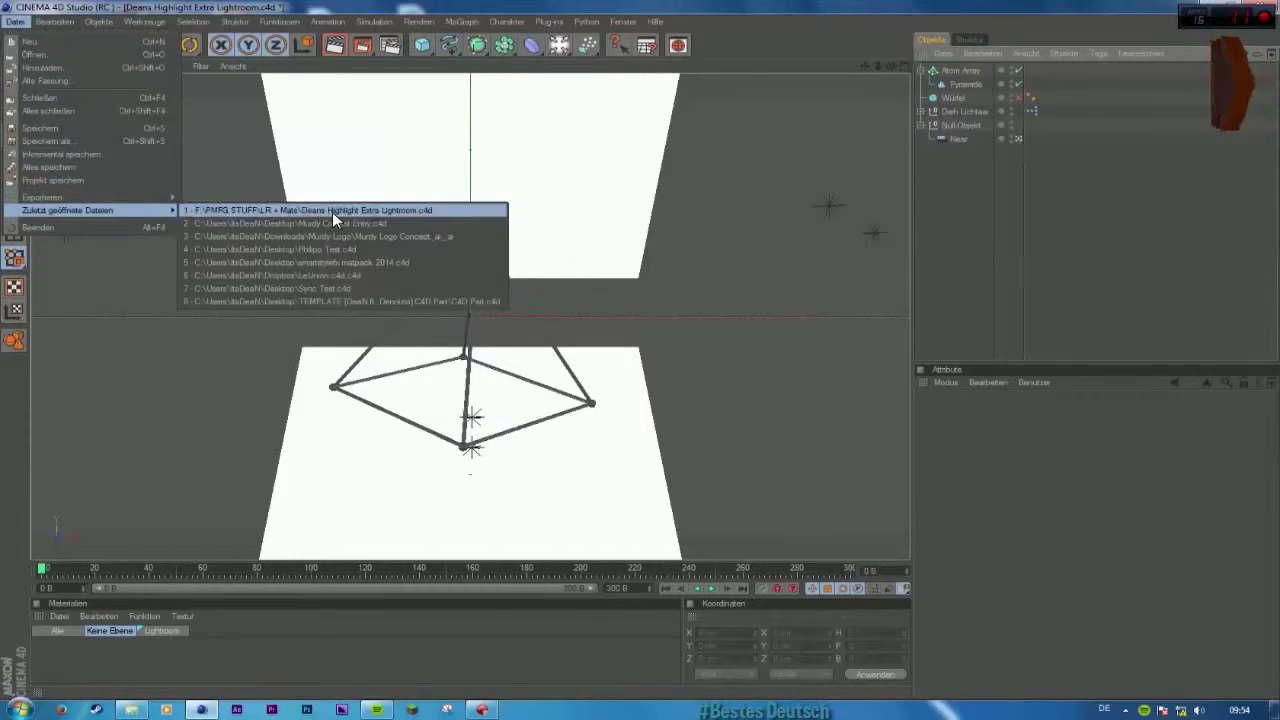
click(334, 221)
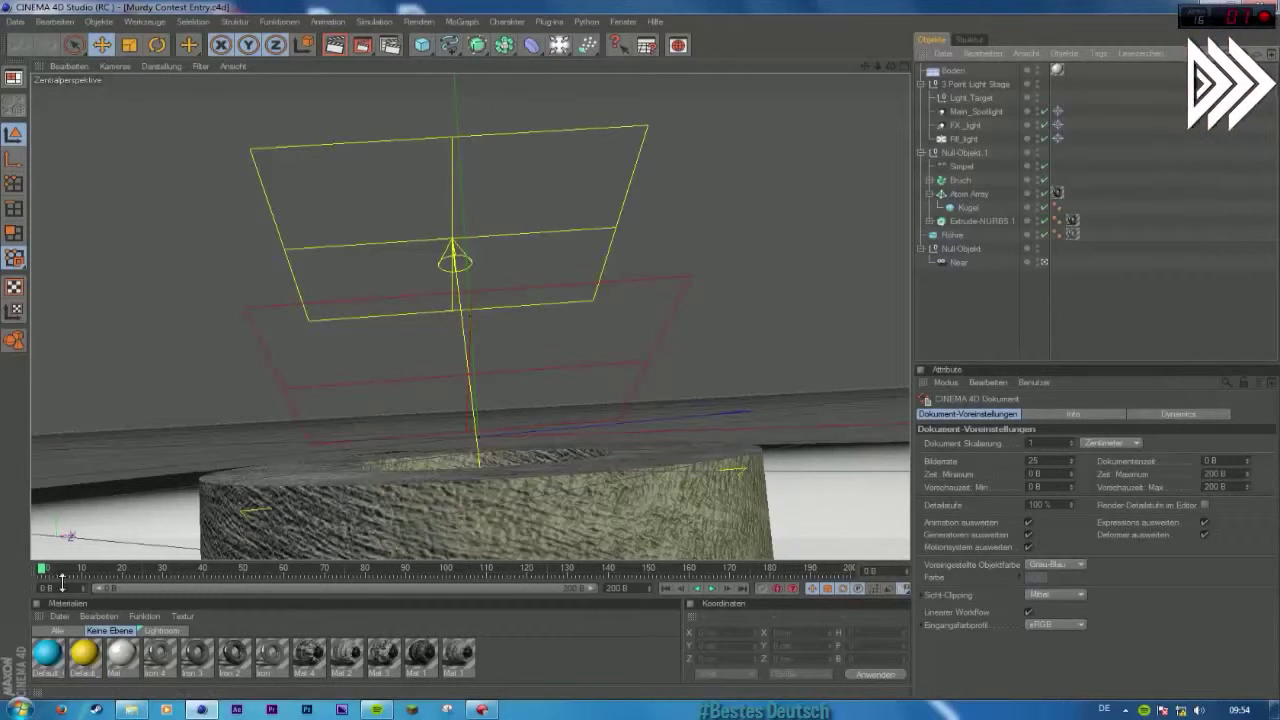
drag(43, 573, 381, 567)
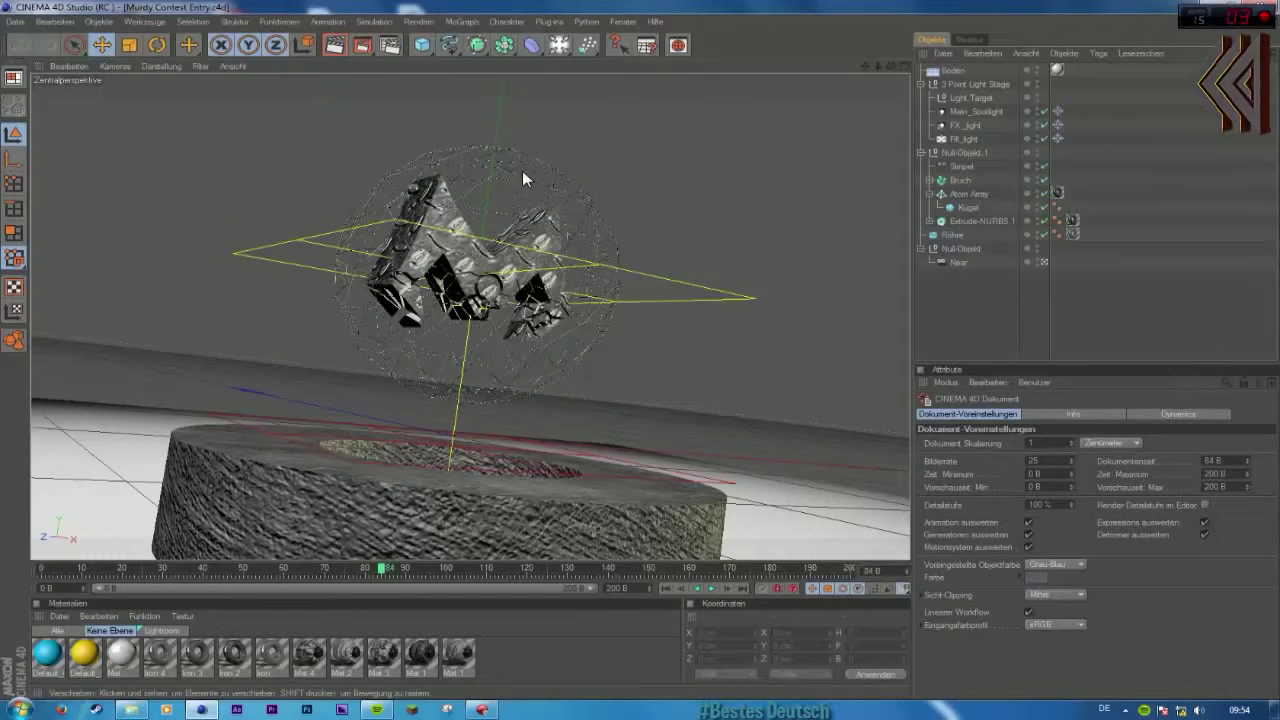
Step: Select the Atom Array around the logo and view its animated growth up to frame 99
click(968, 194)
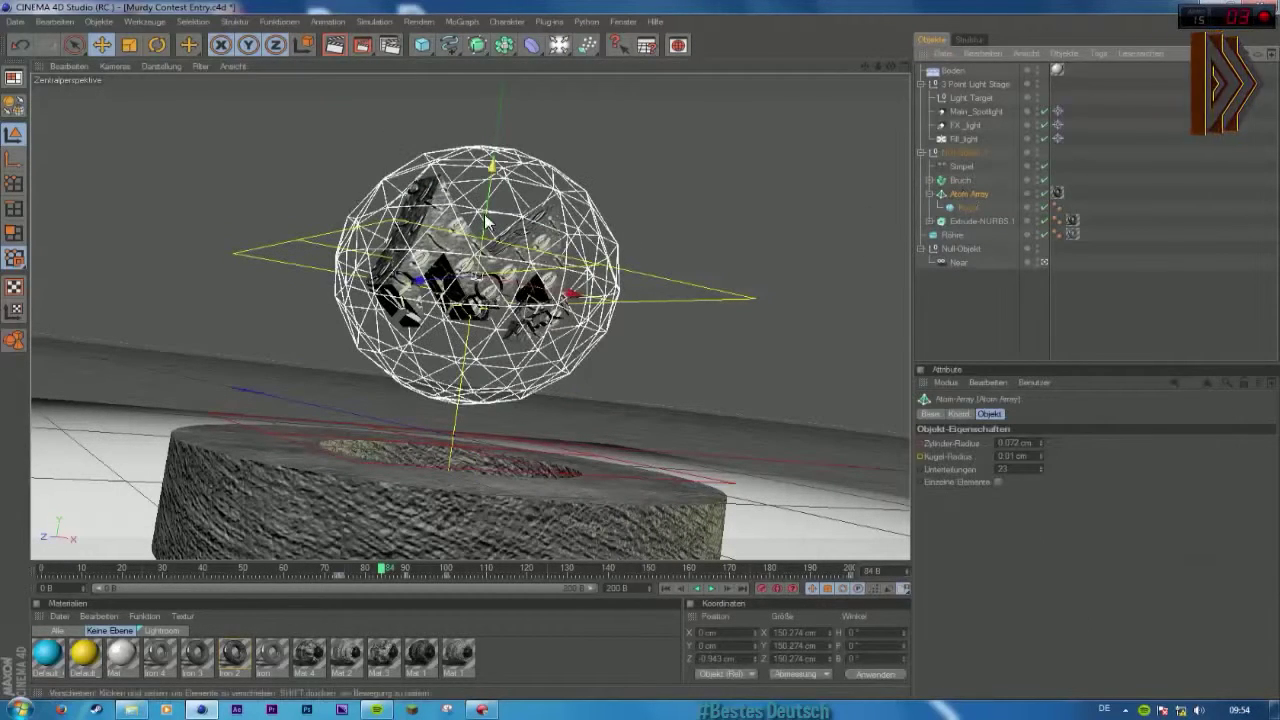
click(414, 573)
mouse_move(426, 574)
mouse_down()
mouse_move(398, 566)
mouse_move(443, 570)
mouse_up()
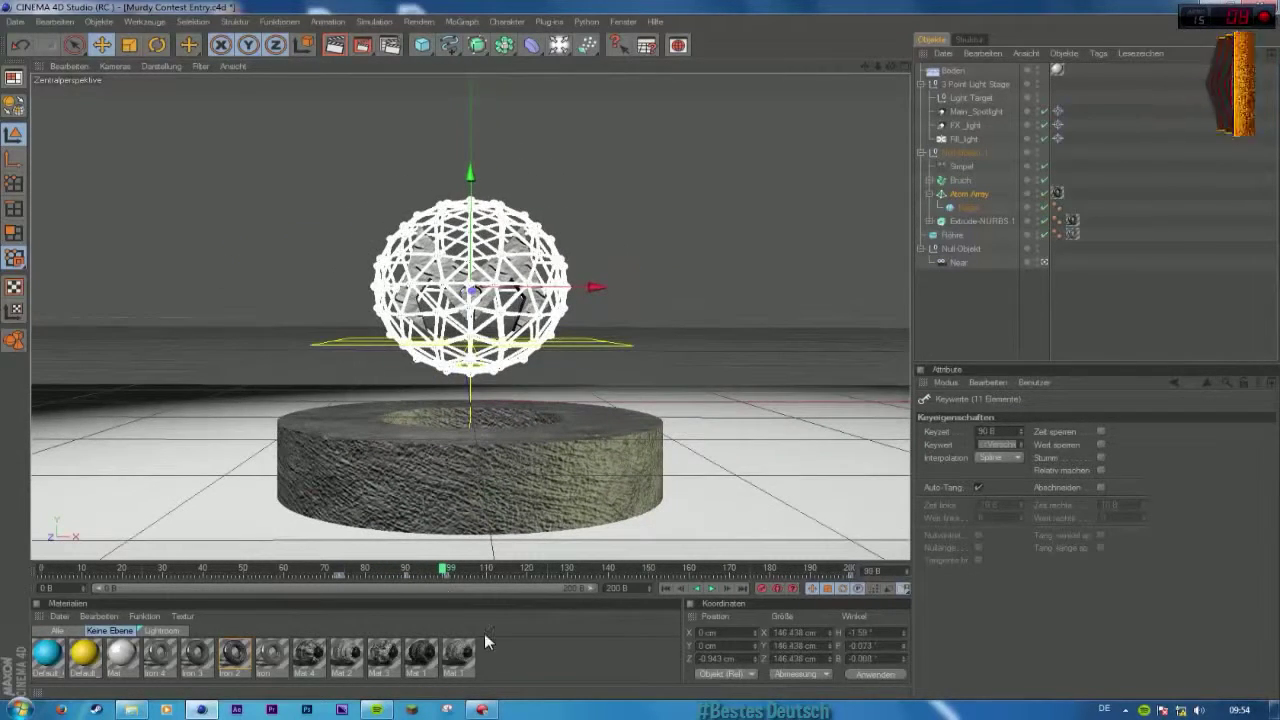
click(508, 669)
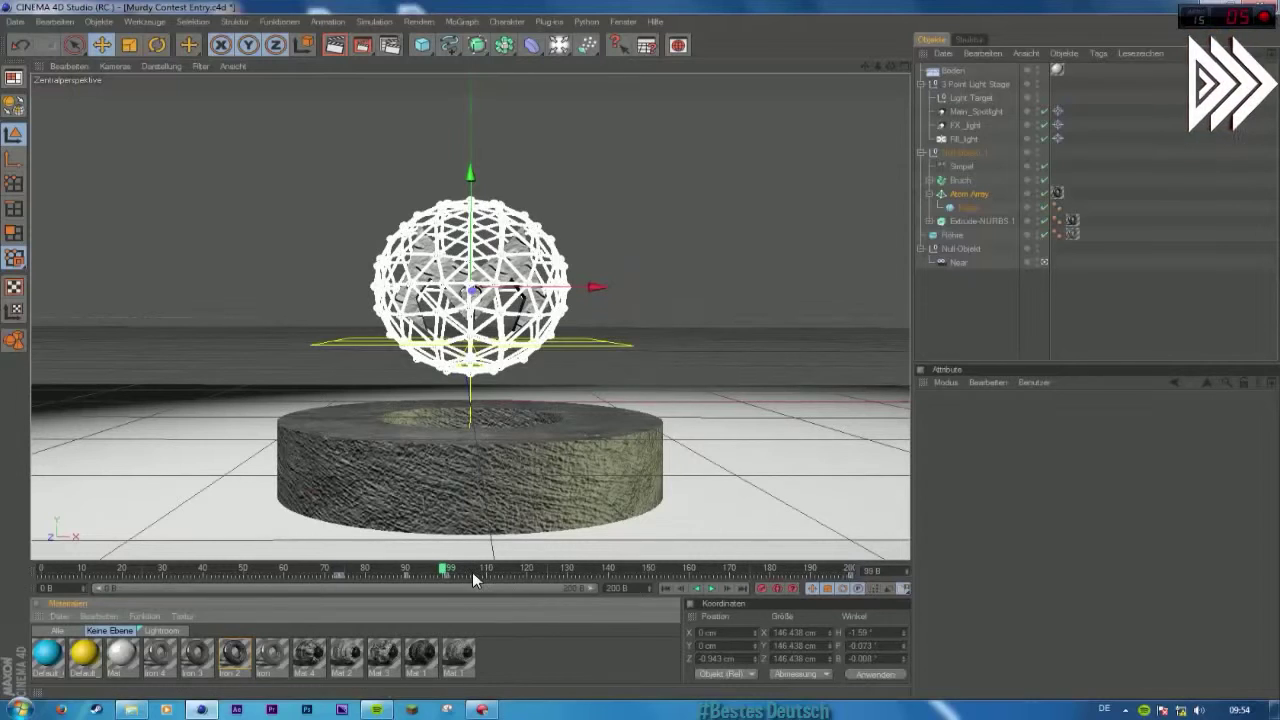
Step: Inspect the Atom Array and its nested sphere in the object hierarchy, and scrub the animation to frame 114
click(962, 336)
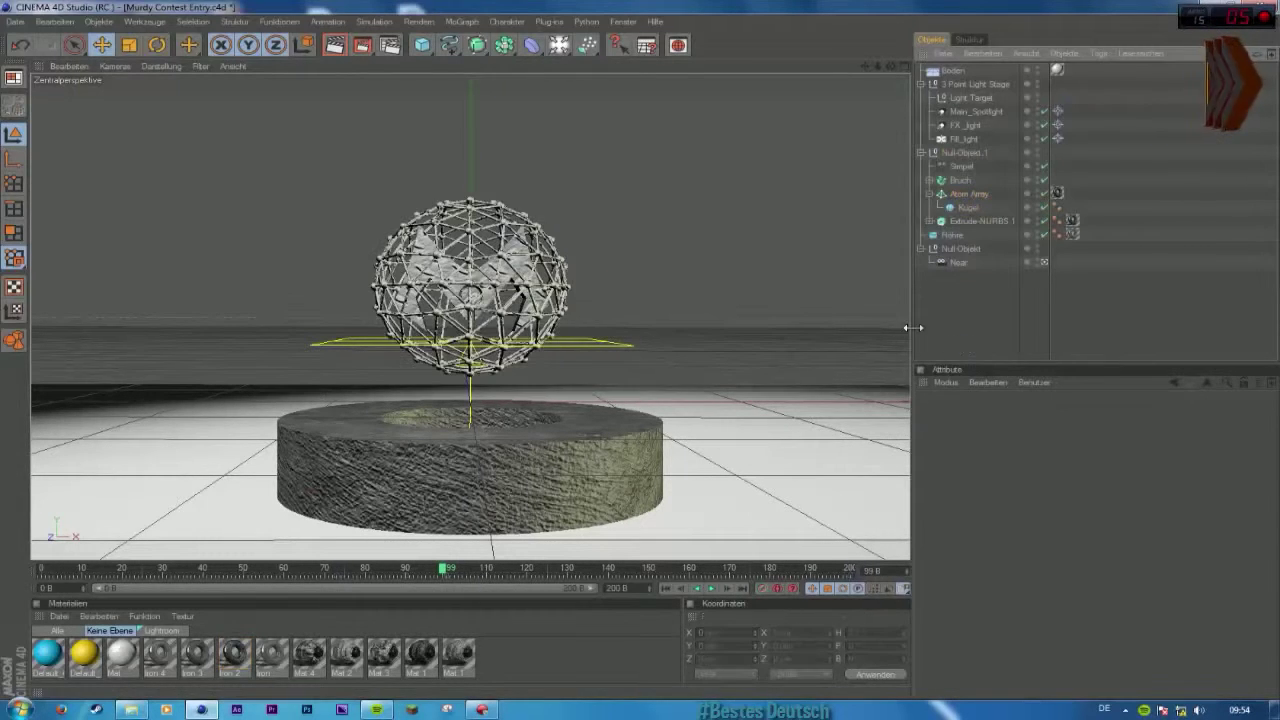
click(976, 194)
click(930, 194)
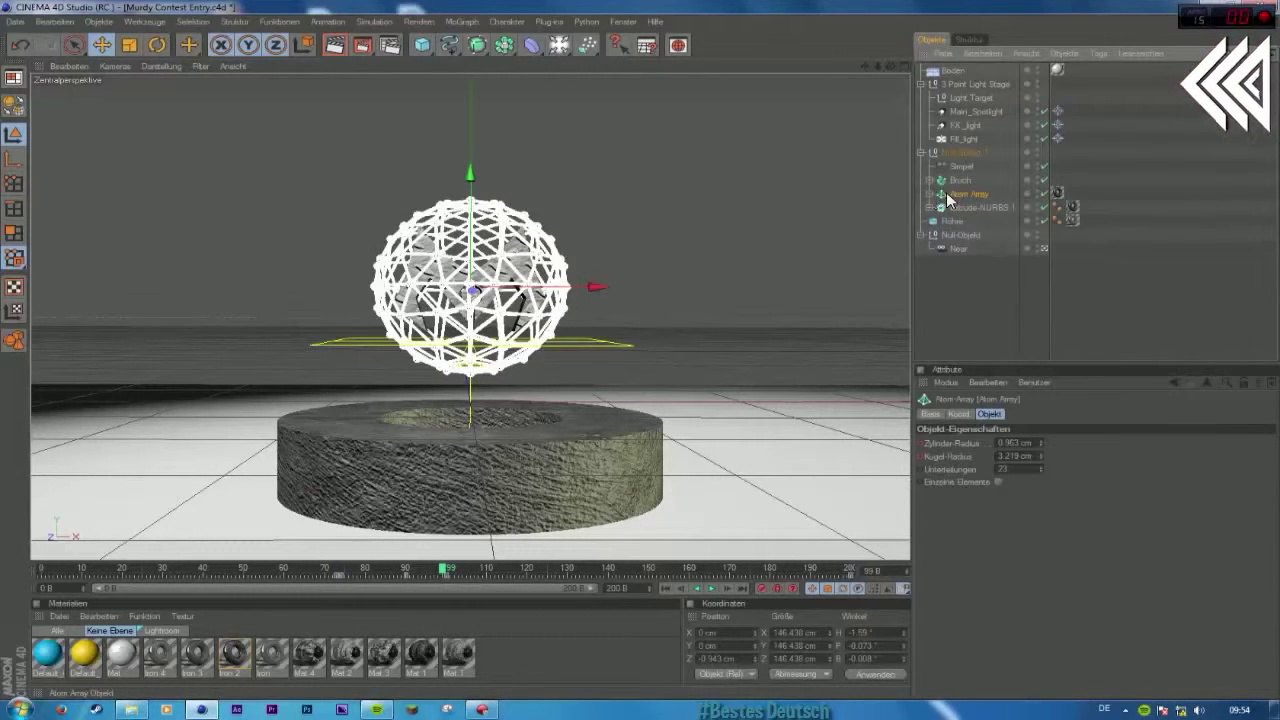
click(929, 194)
click(975, 290)
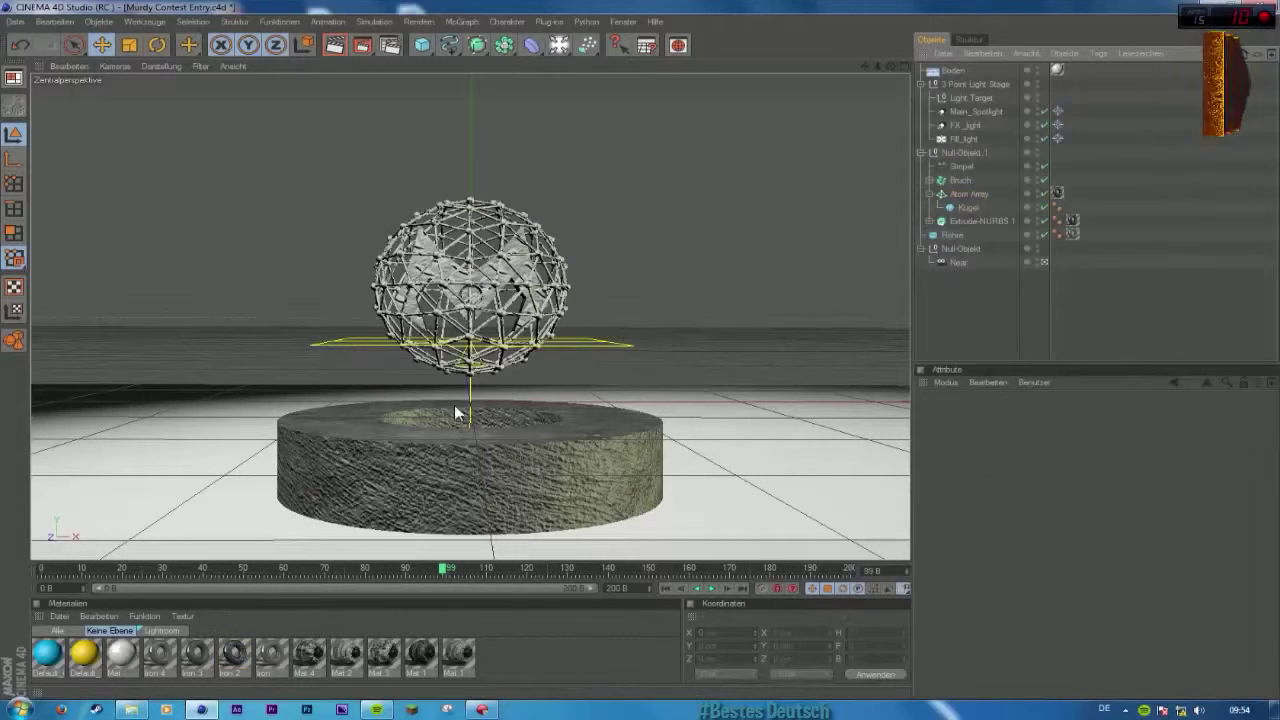
drag(438, 569, 502, 617)
Step: Close the Murdy Contest Entry scene and return to the Highlight Extra Lightroom scene
click(12, 22)
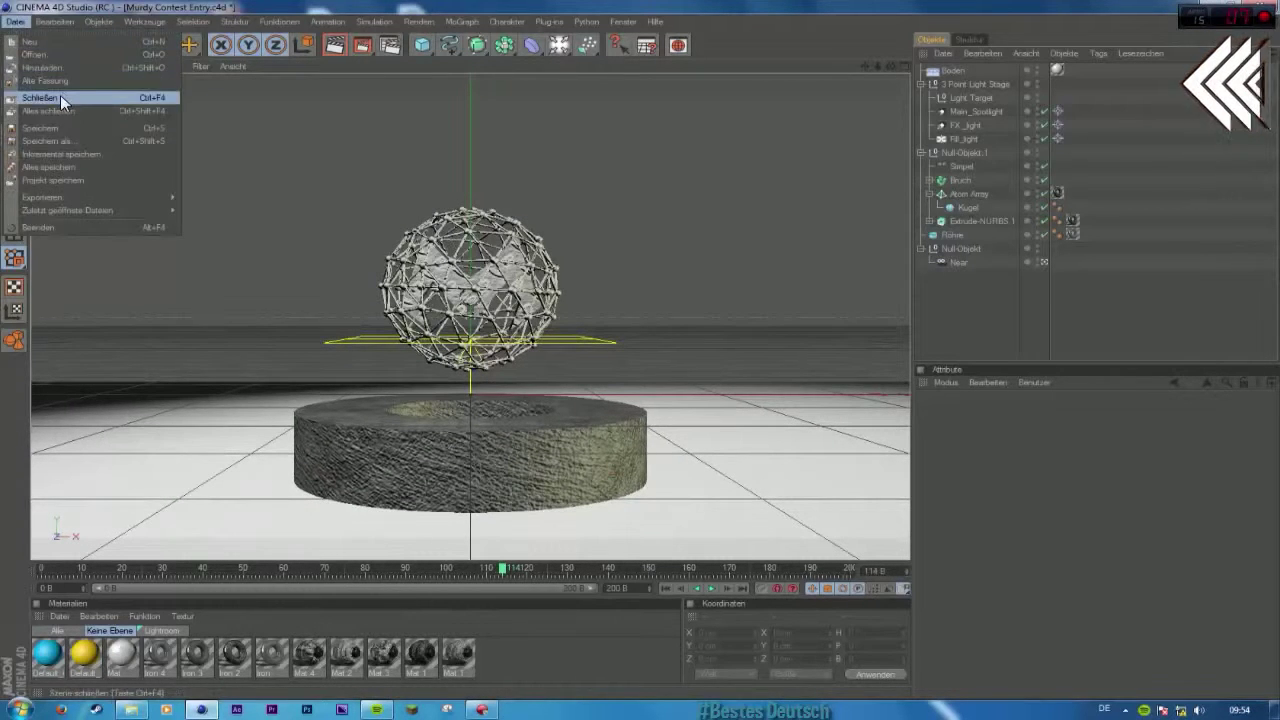
click(60, 95)
click(654, 408)
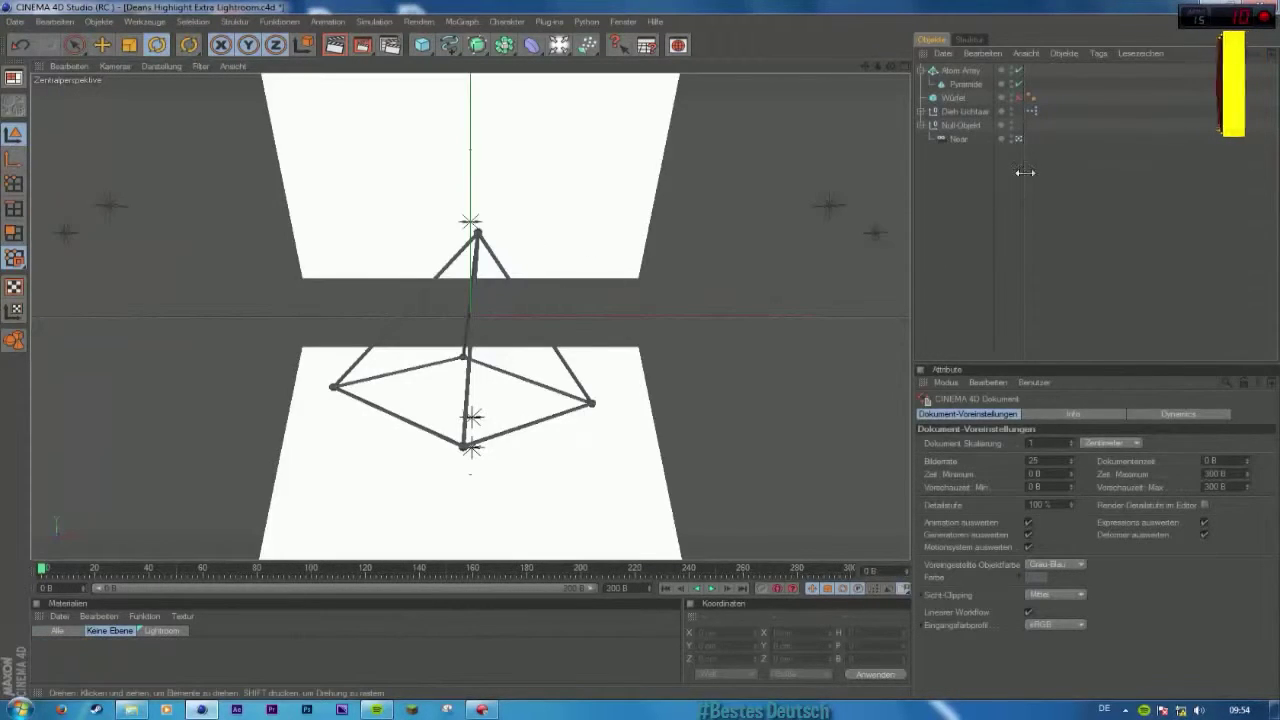
Step: Delete the Atom Array with its pyramid, and rotate the reactivated cube to about H 29°, P 24°, B -2°
click(955, 71)
key(Delete)
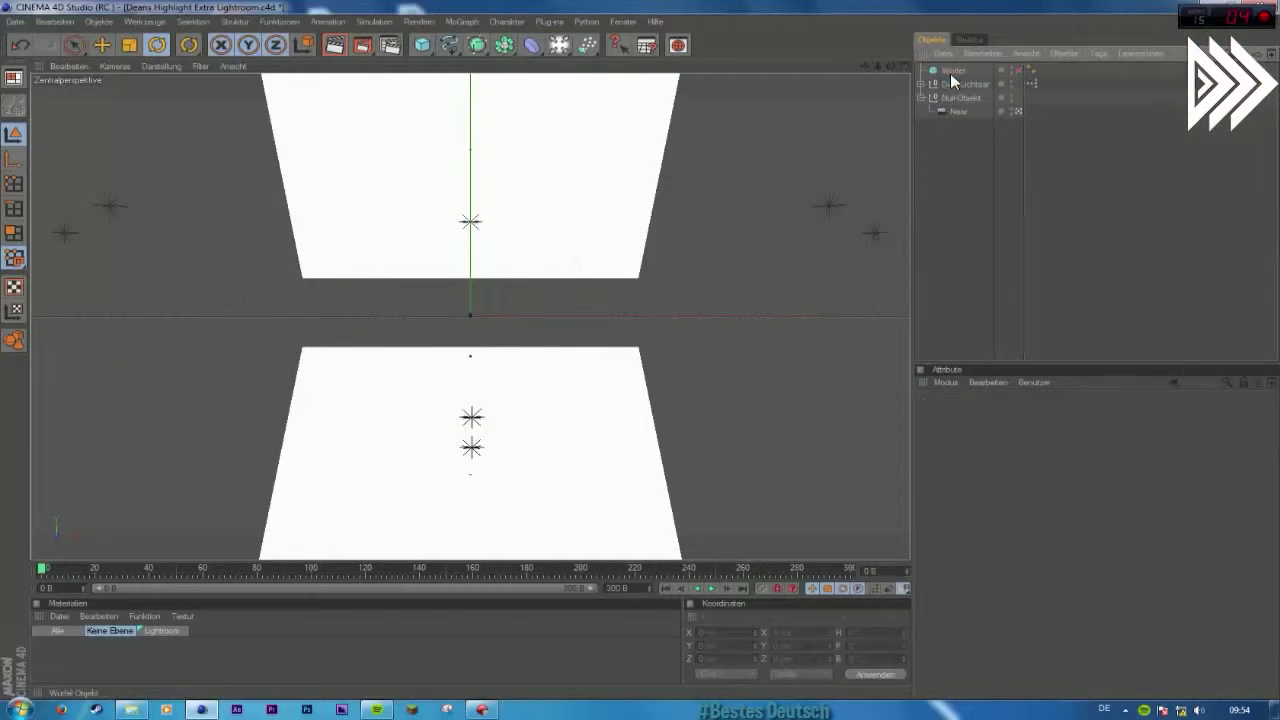
click(962, 71)
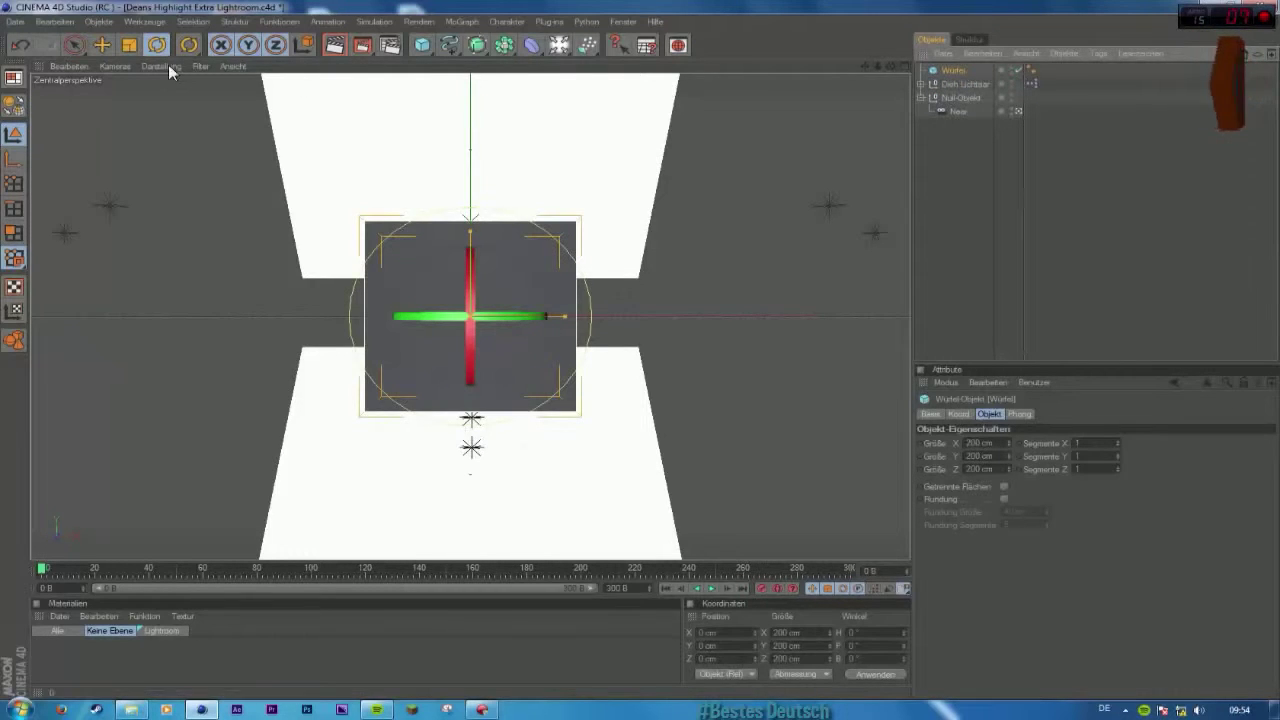
drag(422, 277, 576, 451)
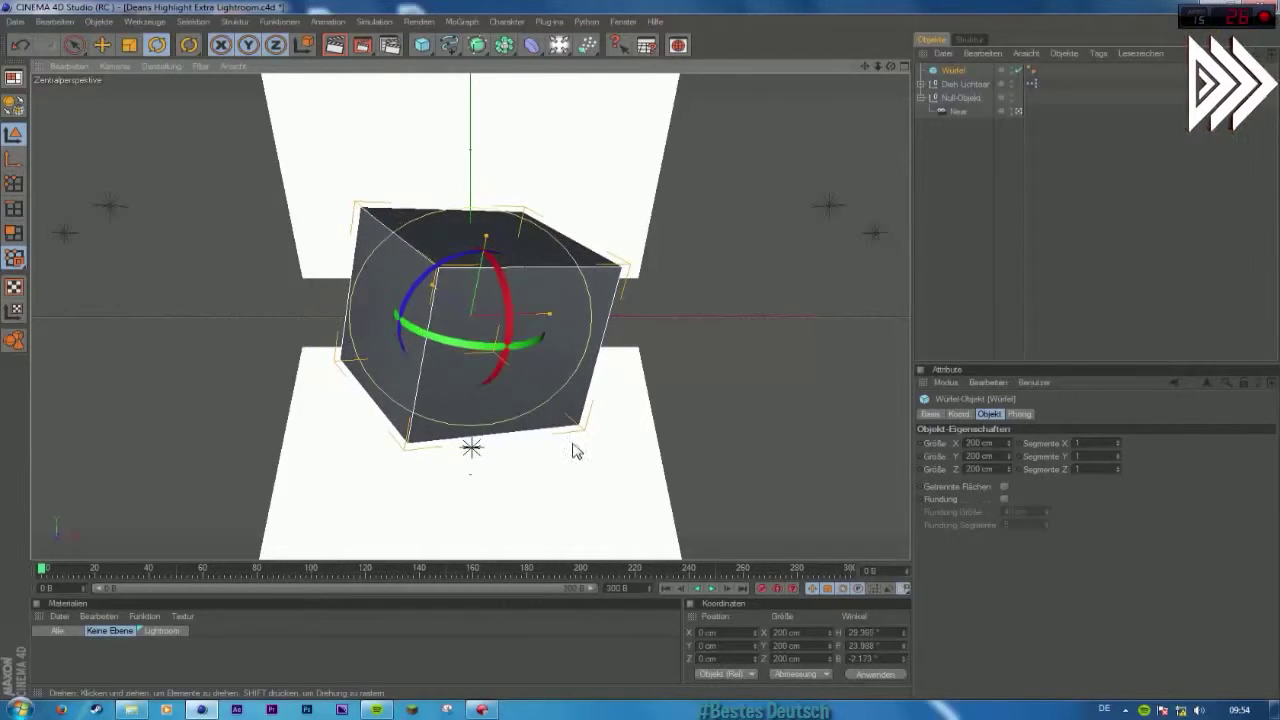
Step: Enable rounding on the cube with a rounding size of 14 cm and 15 rounding segments
click(1004, 499)
click(1004, 499)
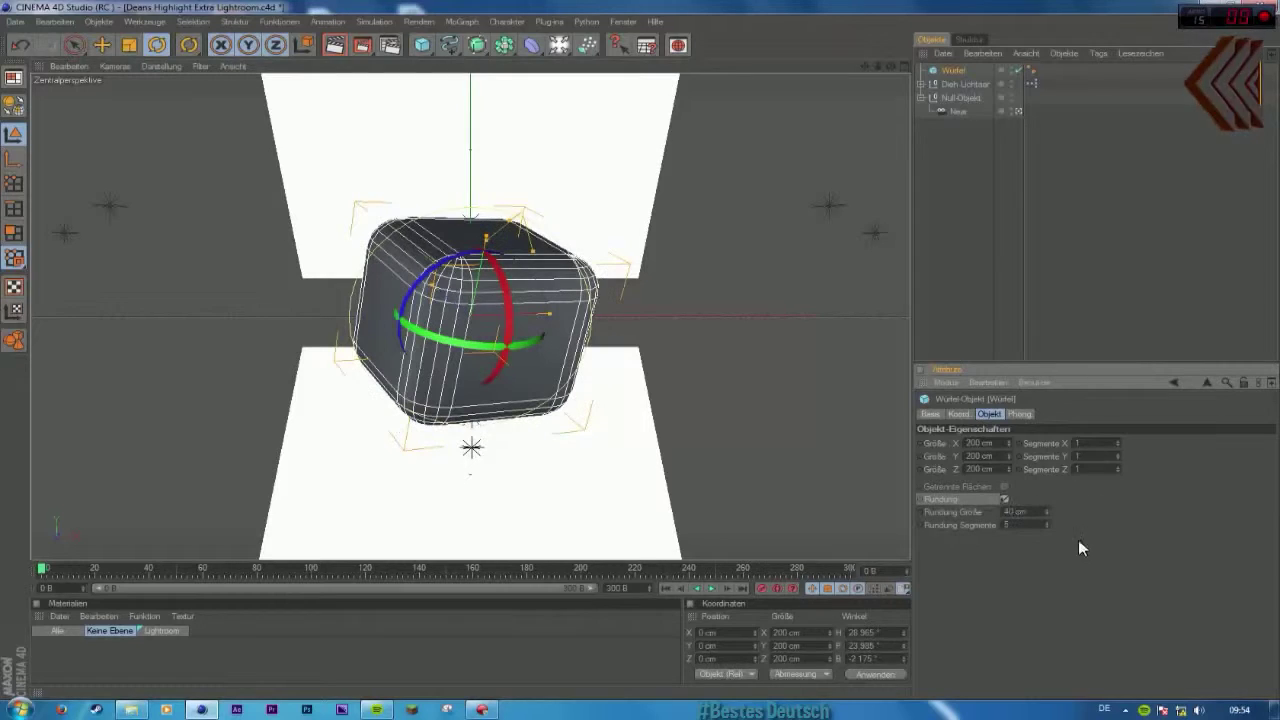
drag(1048, 511, 1047, 522)
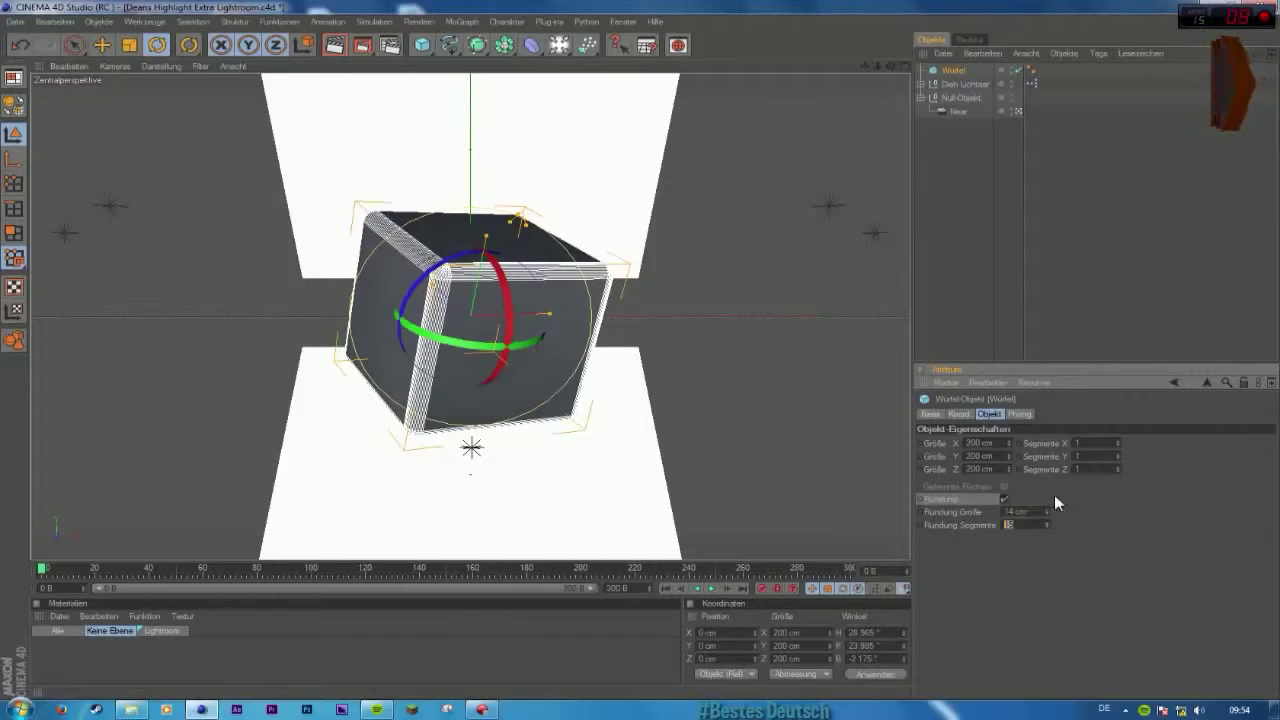
Step: Set the cube's X, Y and Z segments to 15 each
text(15)
key(Return)
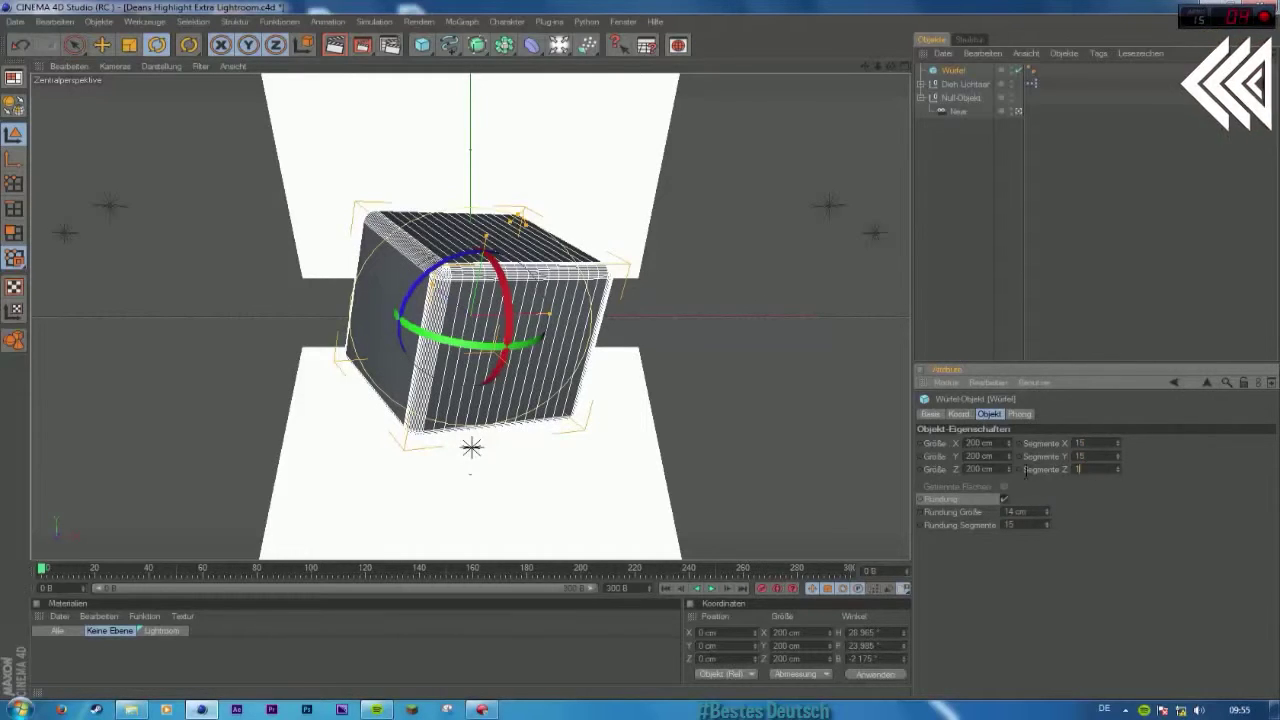
click(975, 232)
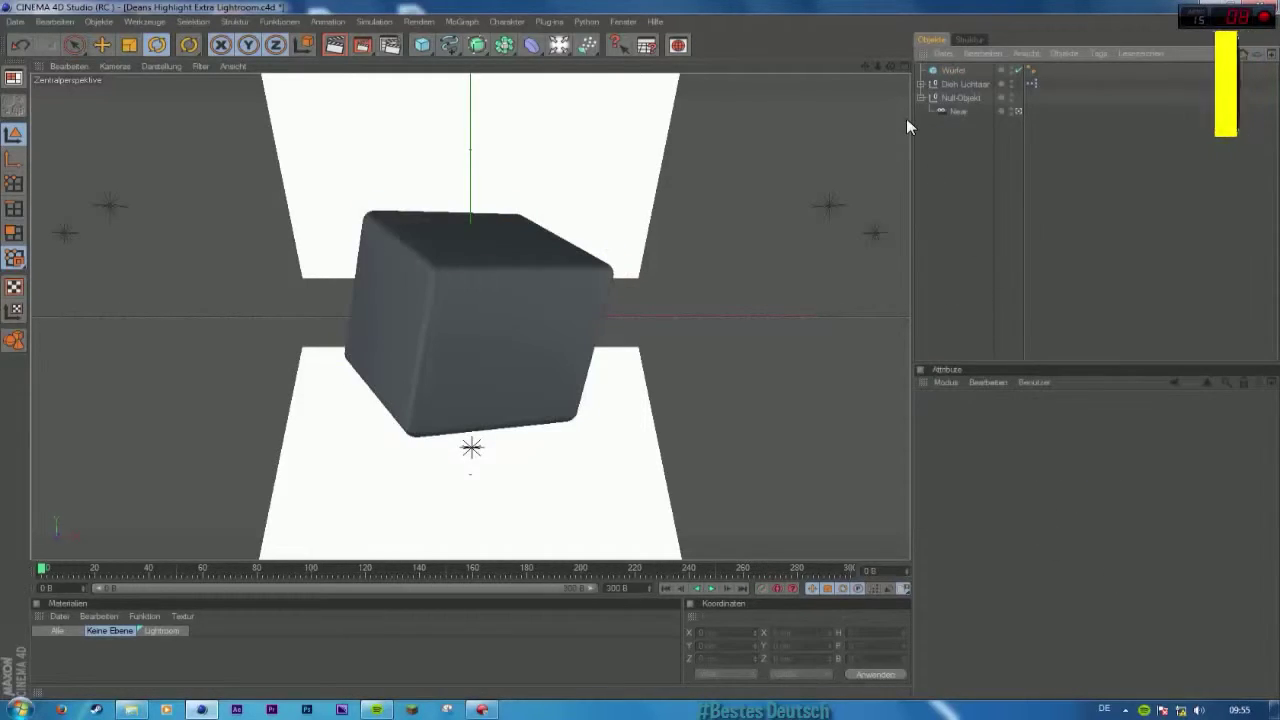
Step: Rotate the cube to about H 53°, P 26°, B -28° so that one corner edge faces the camera
click(958, 70)
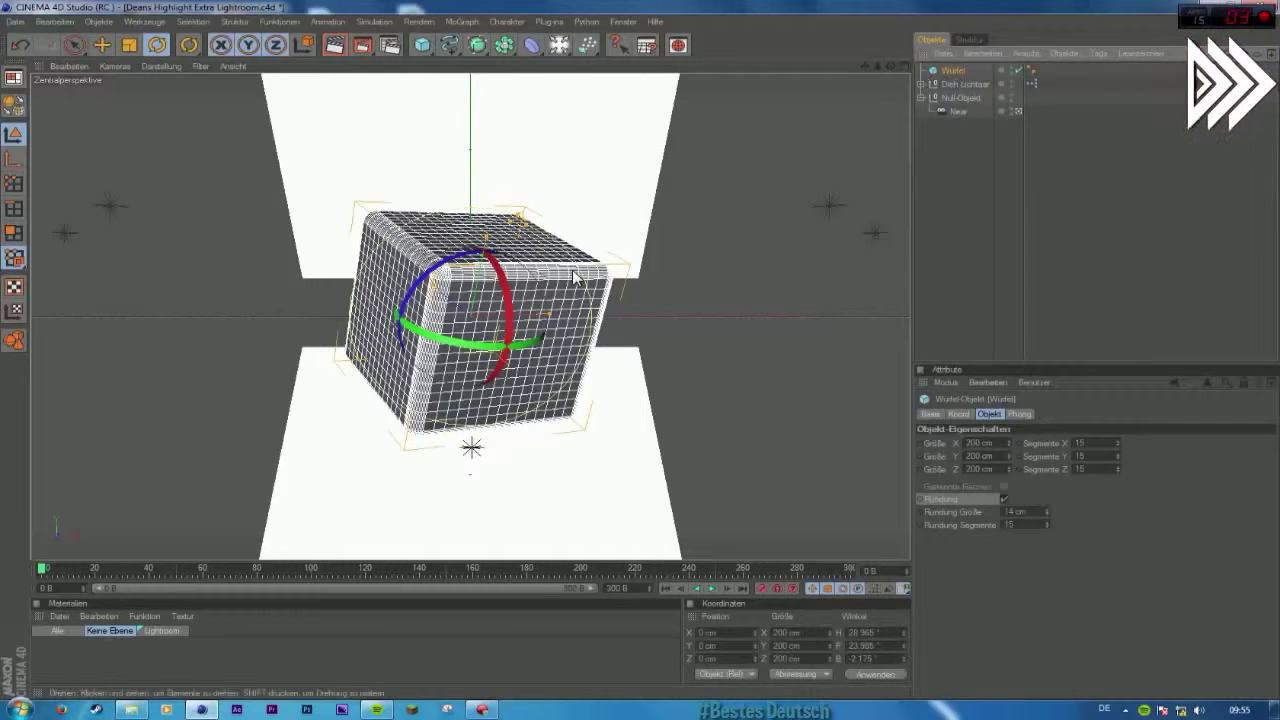
drag(500, 325, 514, 302)
drag(493, 360, 484, 365)
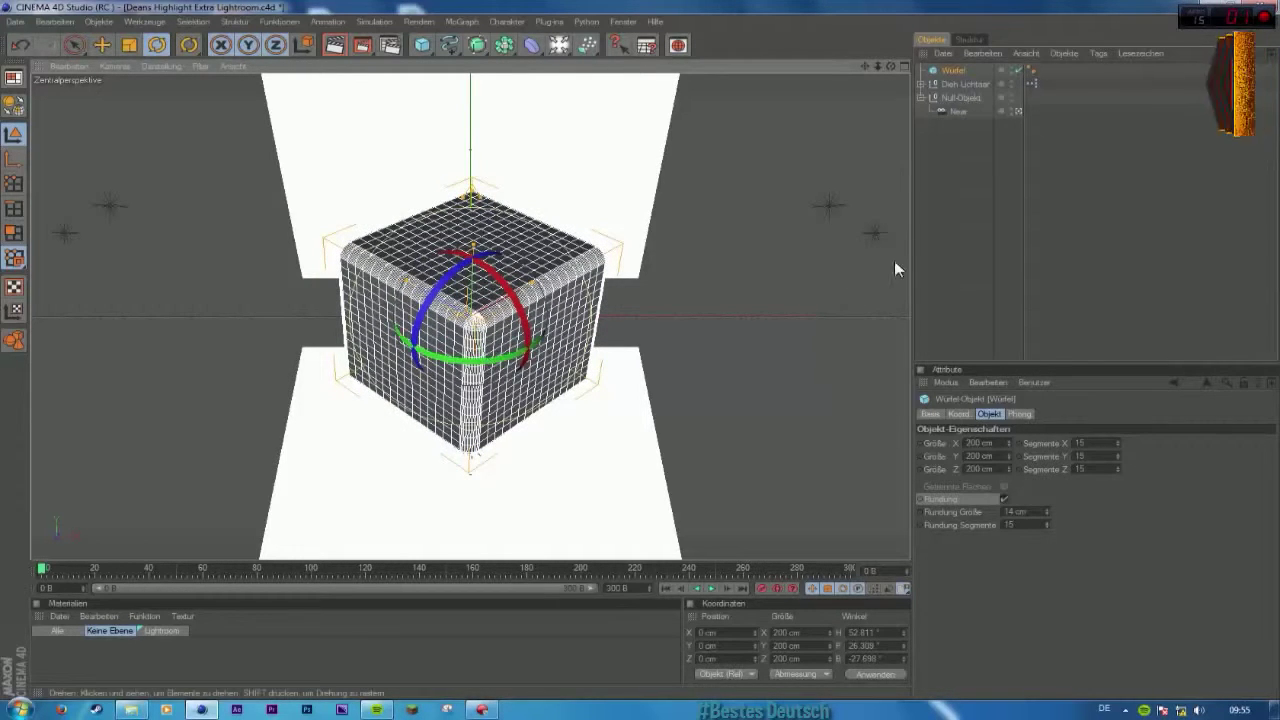
click(976, 234)
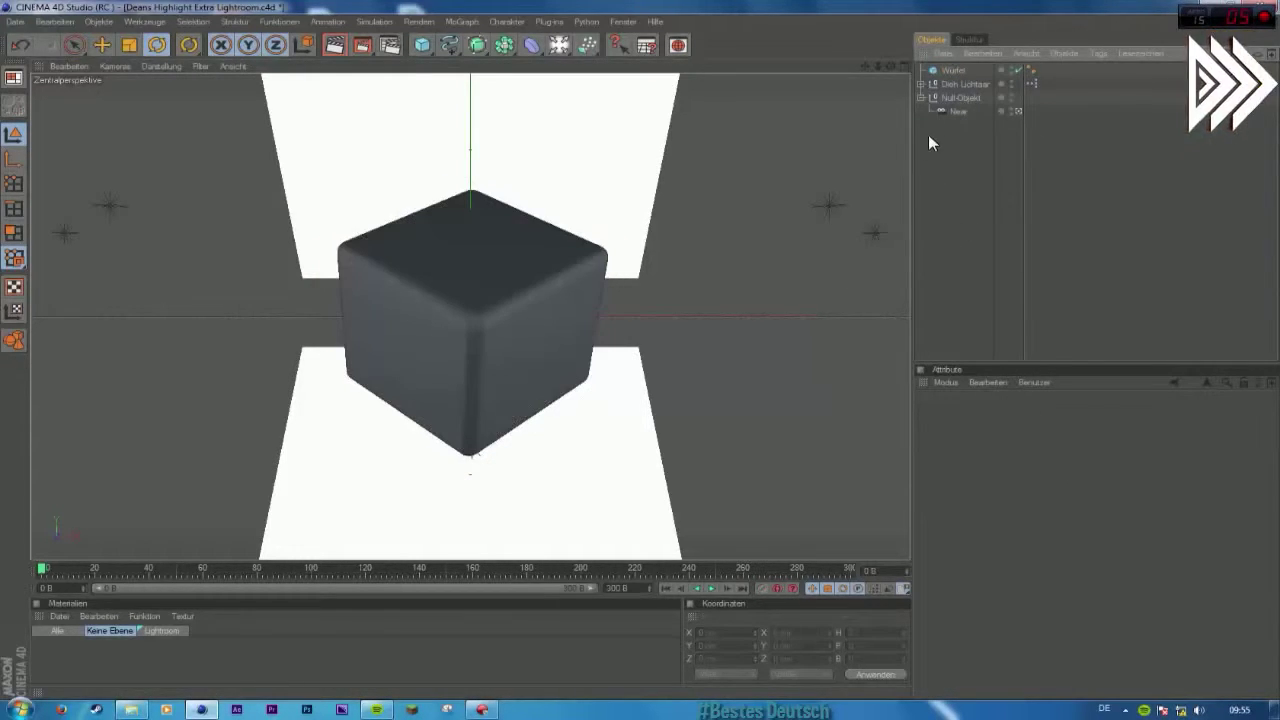
click(955, 72)
click(960, 163)
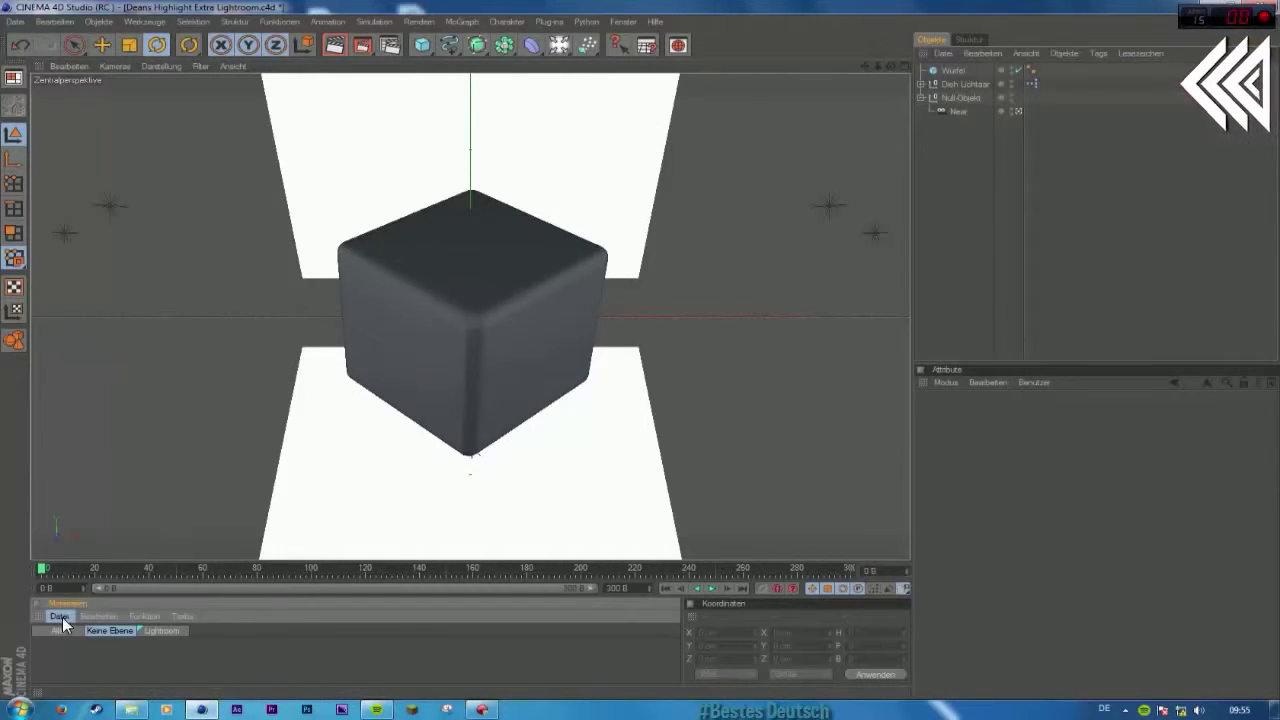
Step: Load the Iron 3 material preset from the MiguelArtz Lightroom V.4 pack
click(98, 616)
mouse_move(57, 615)
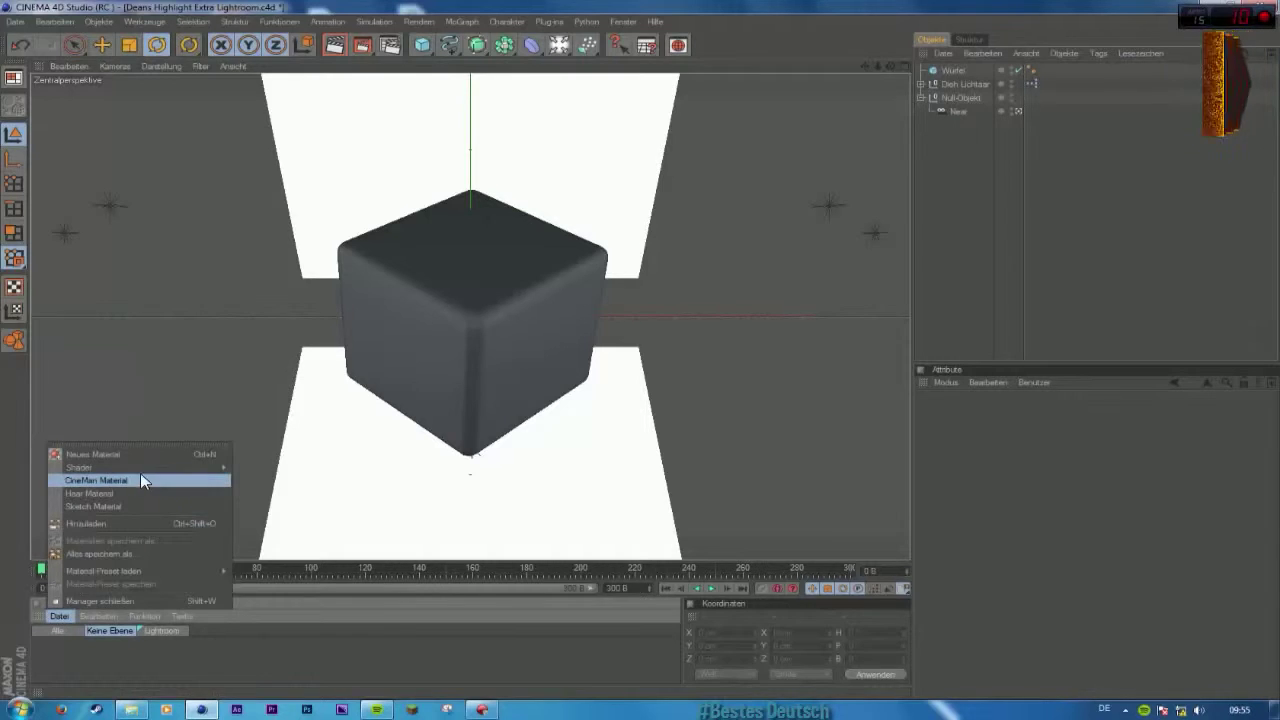
mouse_move(180, 566)
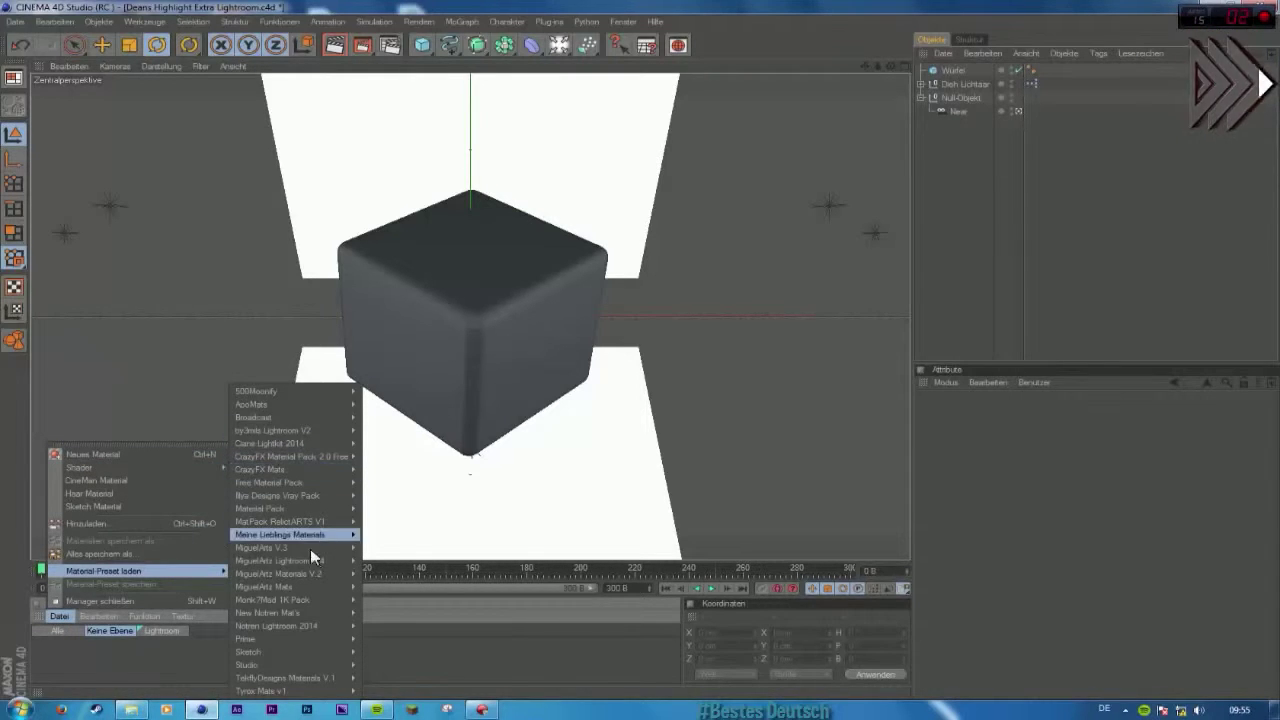
mouse_move(310, 558)
mouse_move(388, 563)
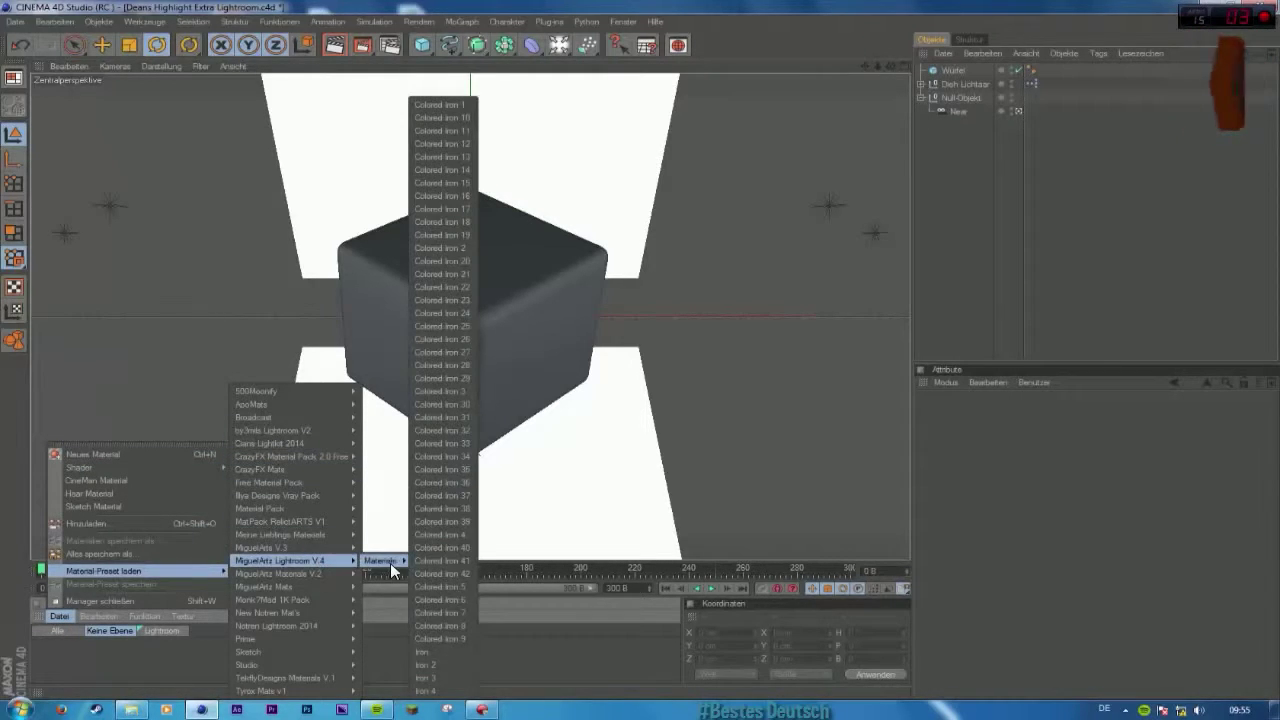
click(430, 678)
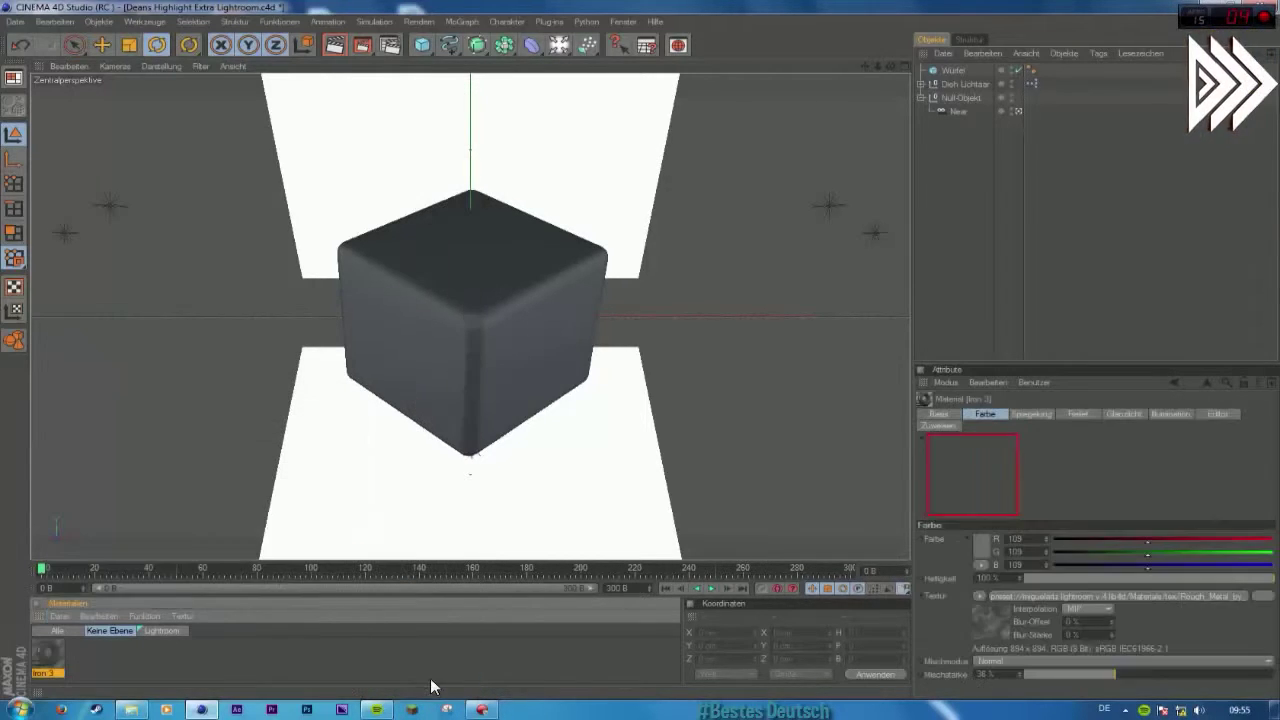
Step: Load the green Colored Iron 39 material preset from the MiguelArtz Lightroom V.4 pack
click(60, 615)
click(64, 611)
click(64, 611)
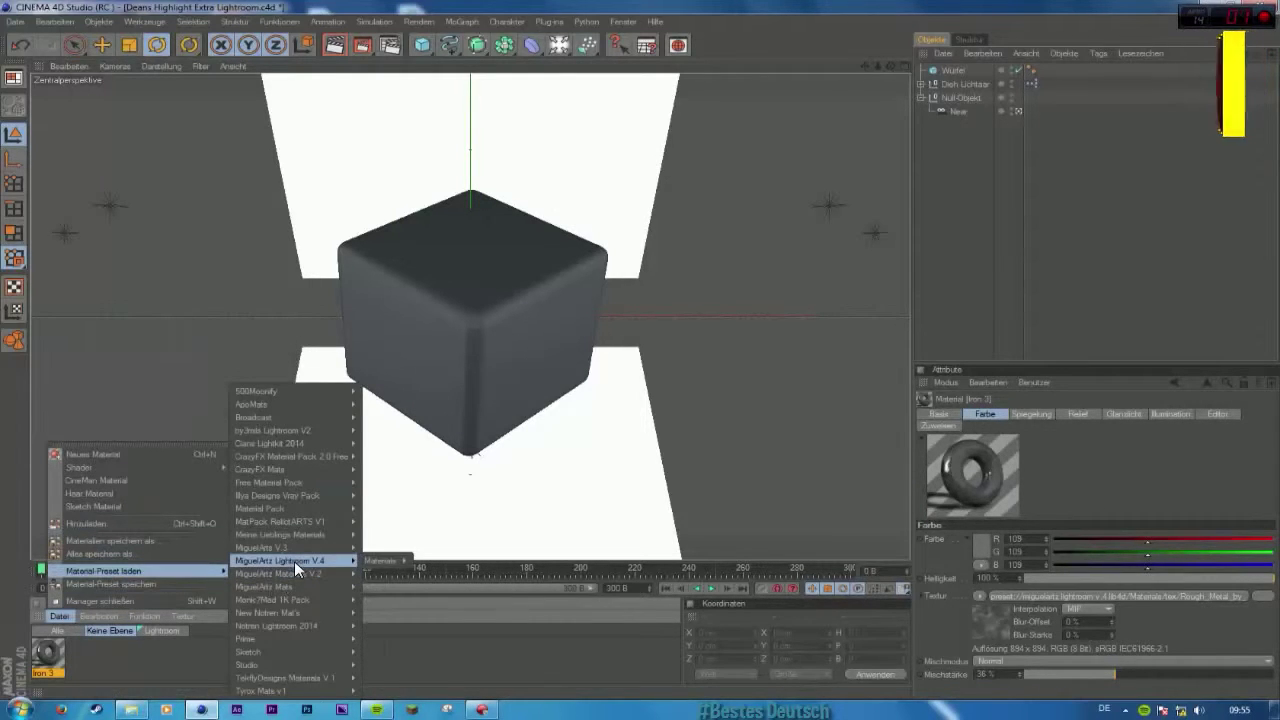
mouse_move(393, 560)
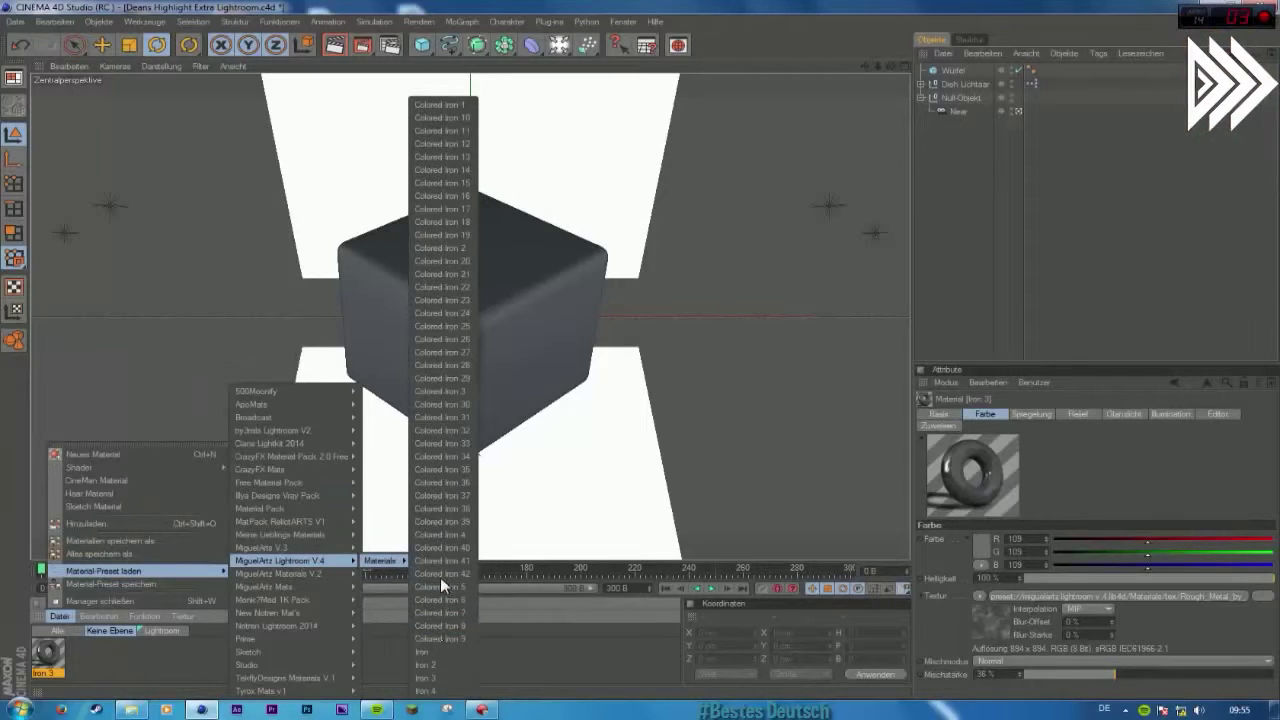
click(440, 521)
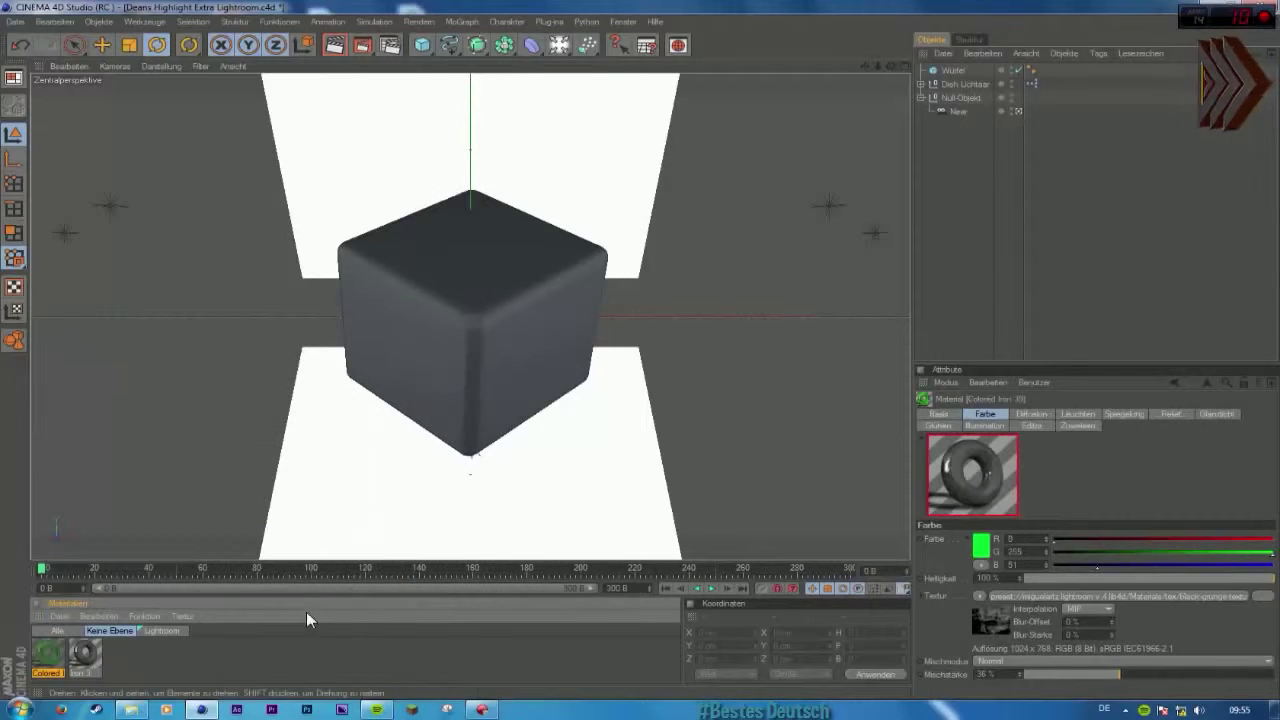
Step: Load the brown Colored Iron 34 material preset from the MiguelArtz Lightroom V.4 pack
click(99, 616)
click(62, 614)
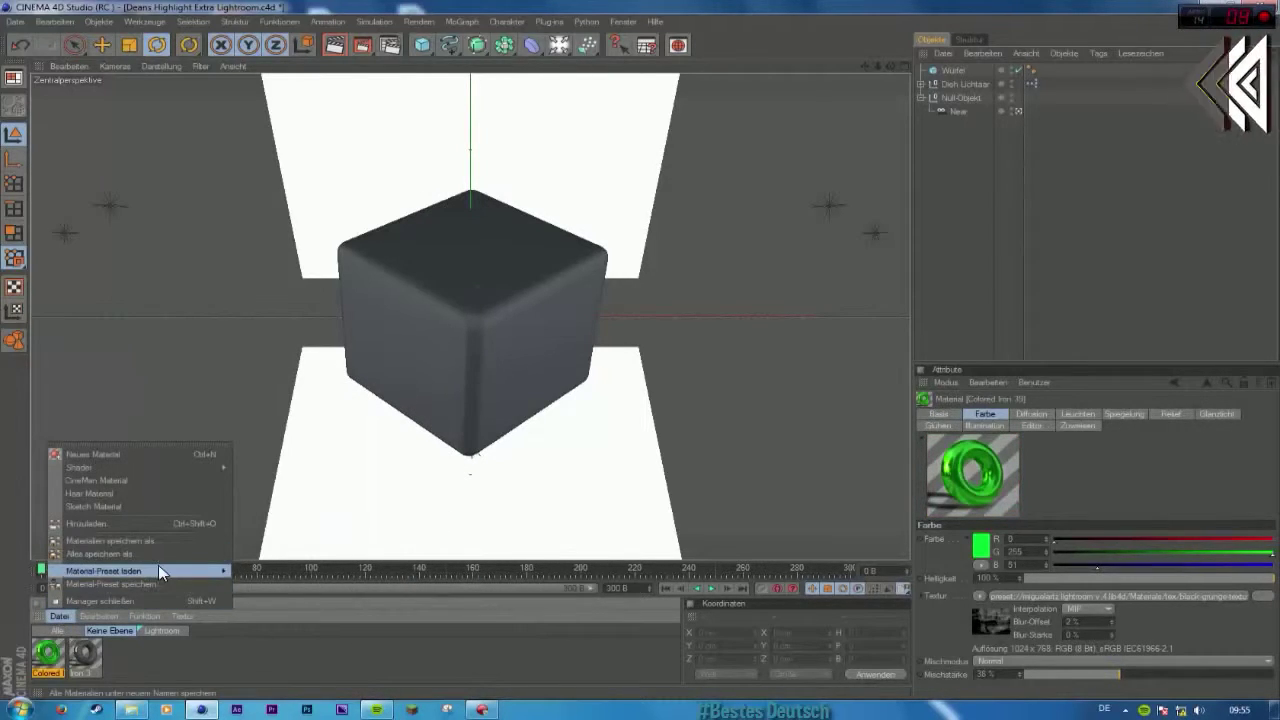
mouse_move(158, 565)
mouse_move(300, 560)
mouse_move(389, 561)
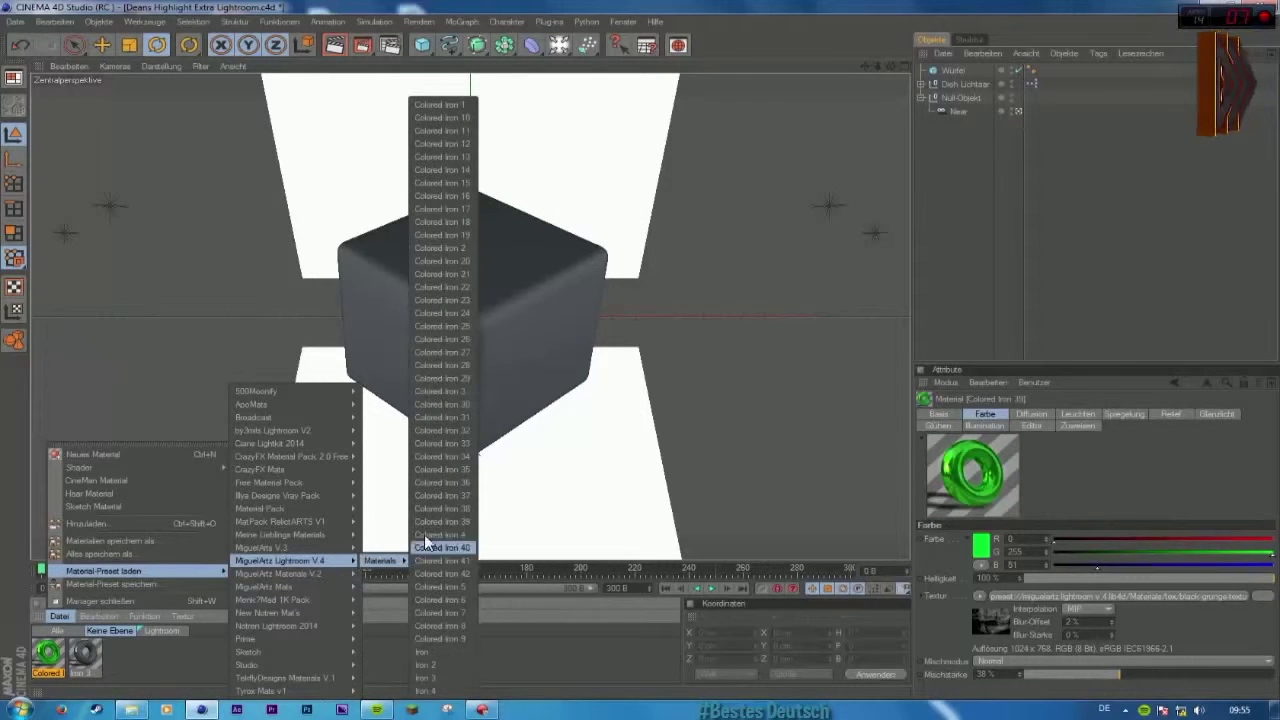
click(450, 469)
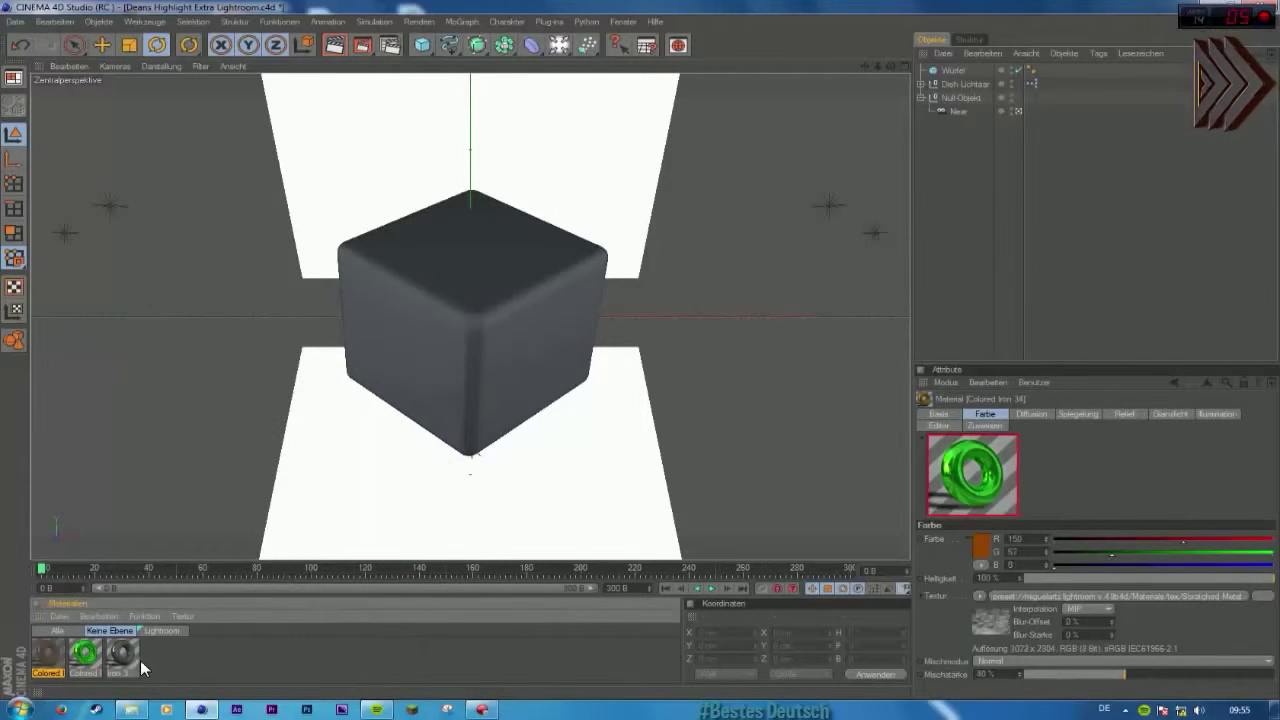
click(50, 613)
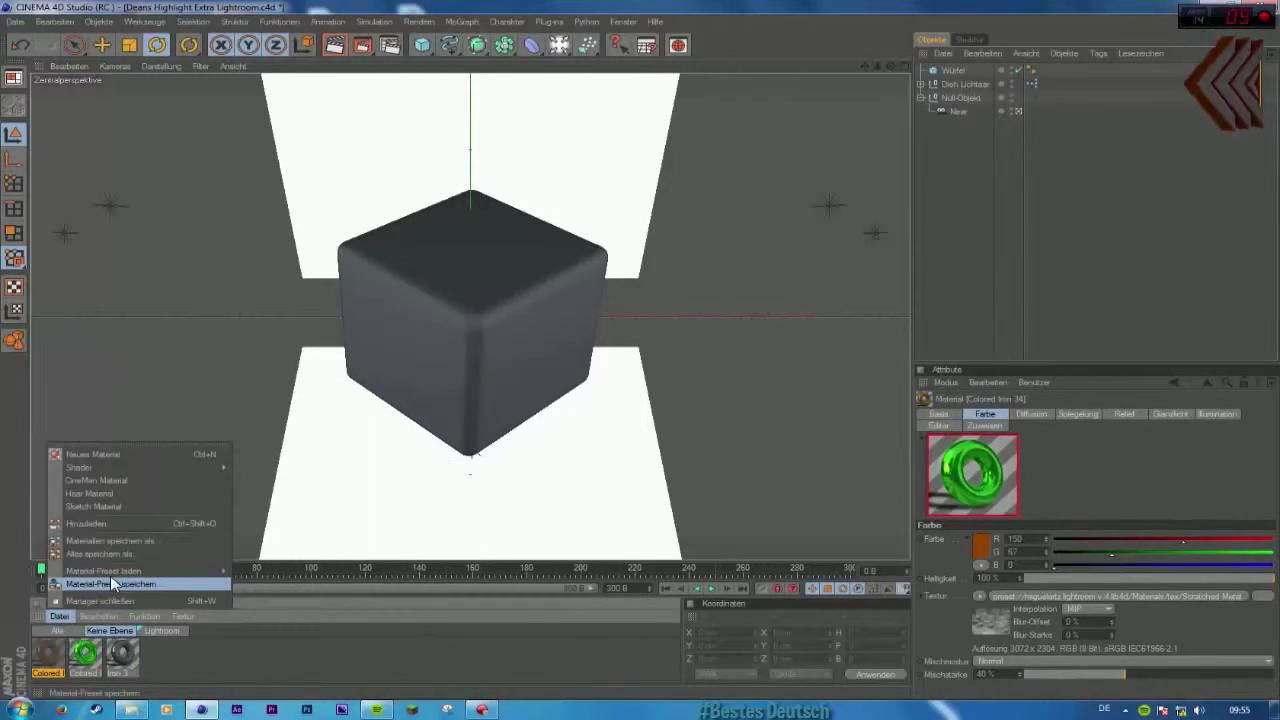
mouse_move(110, 572)
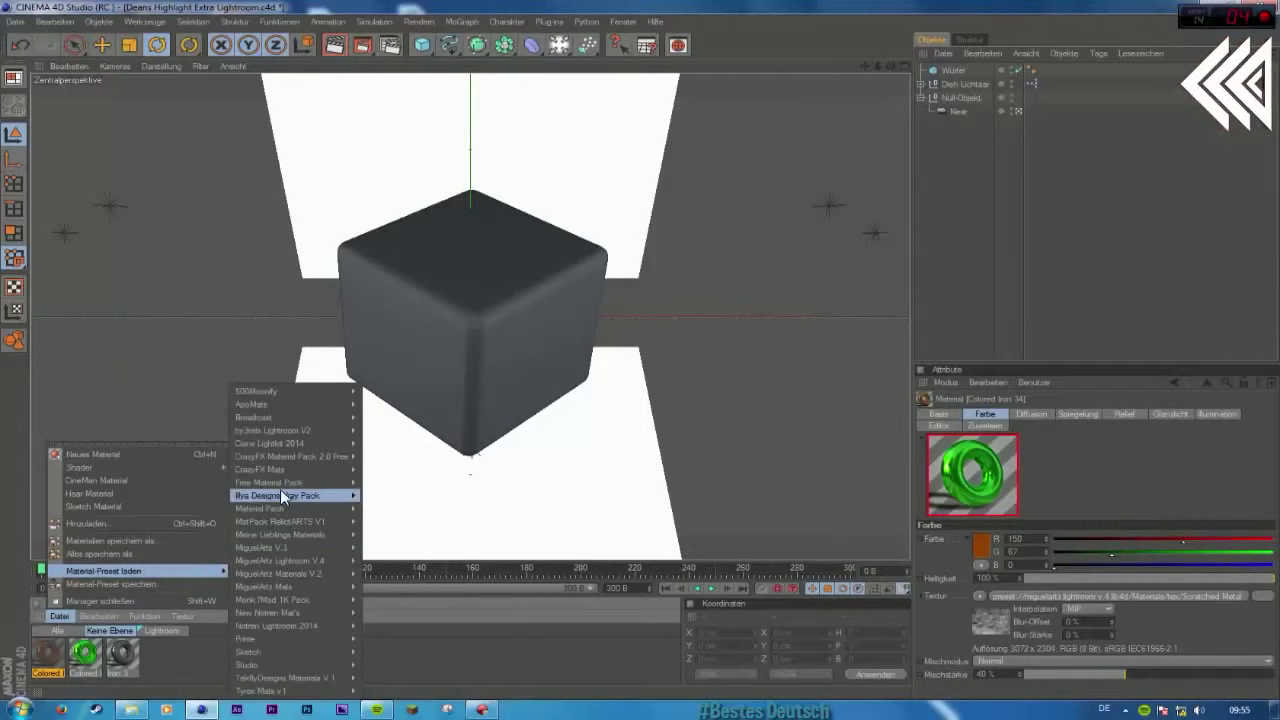
mouse_move(296, 556)
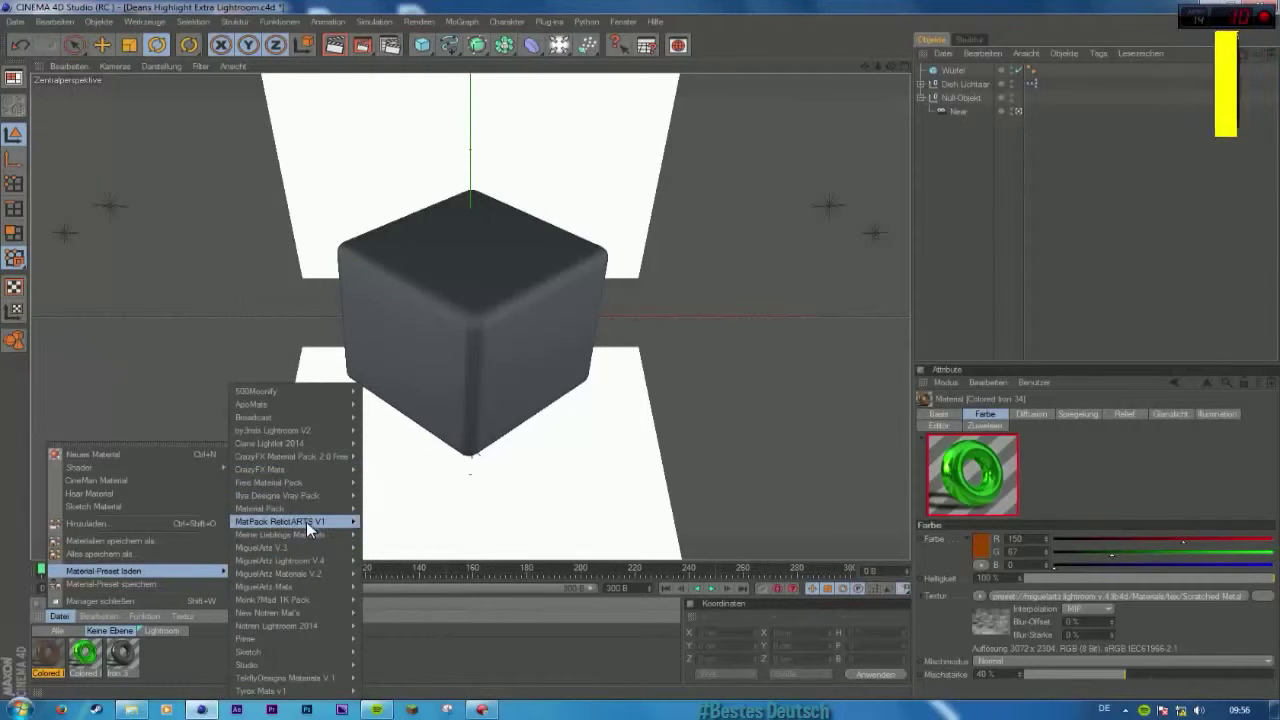
mouse_move(248, 509)
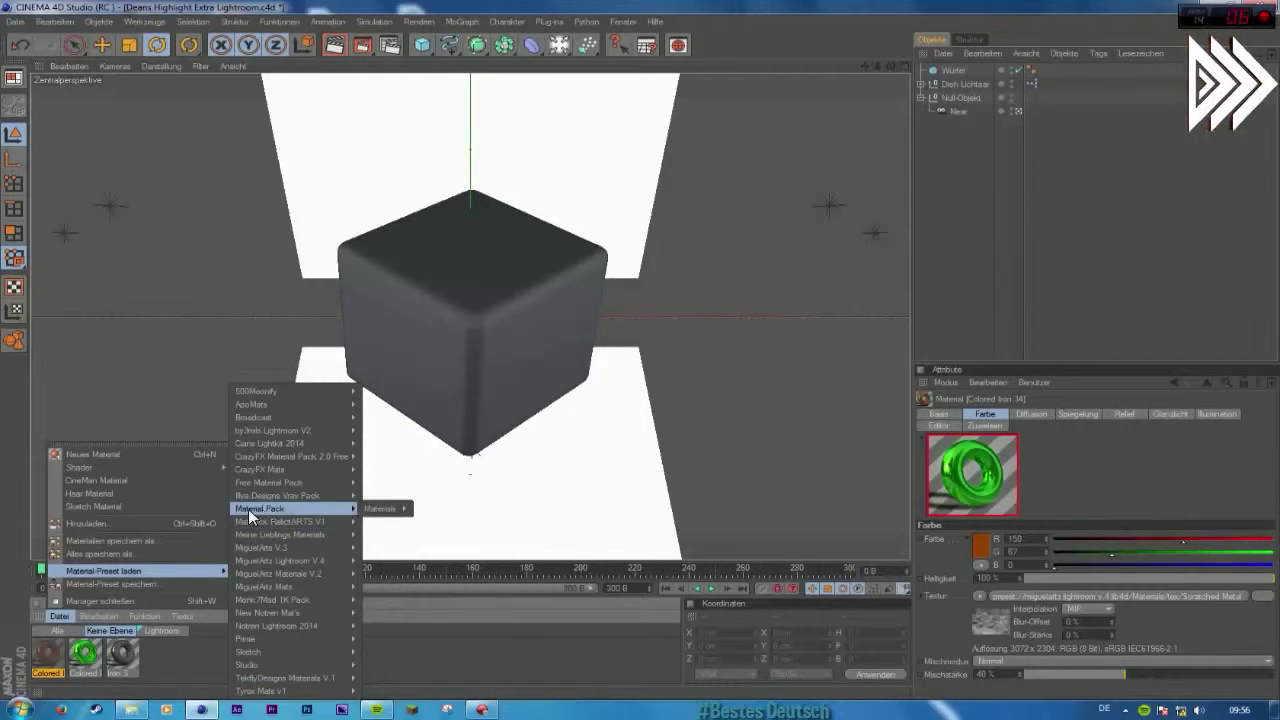
click(190, 651)
click(218, 674)
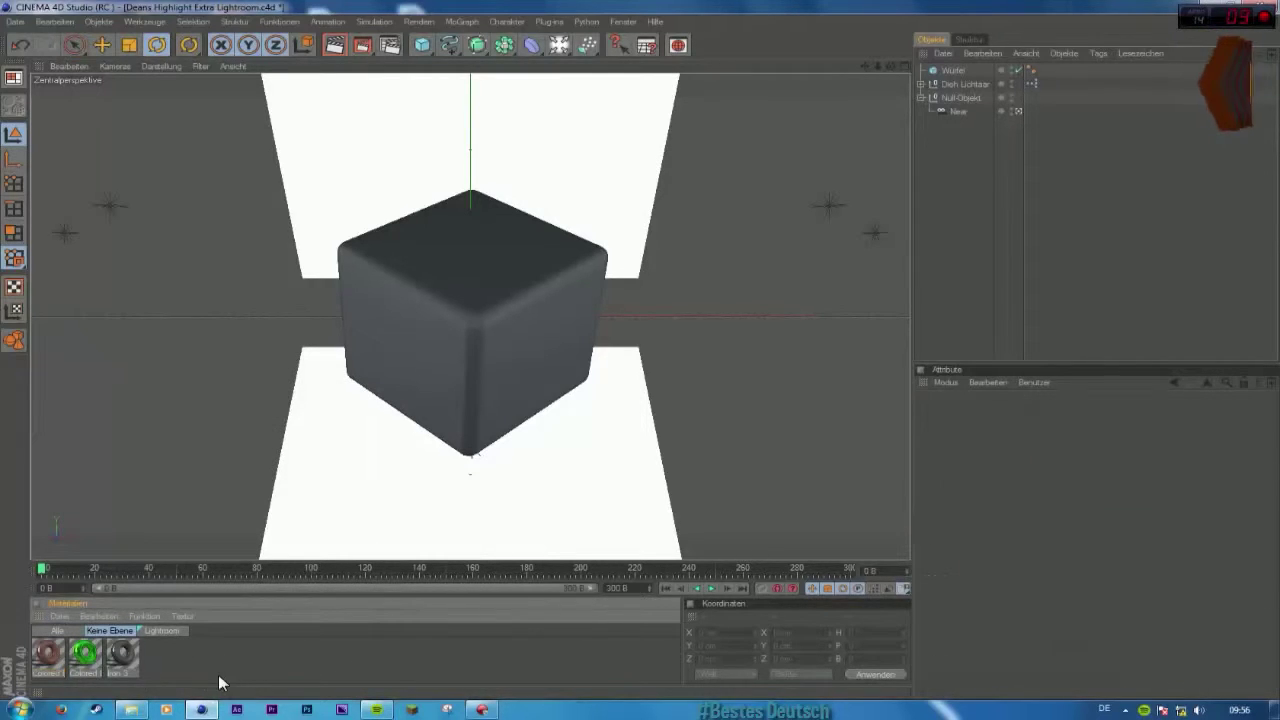
Step: Apply the Iron 3 material to the cube and set its texture projection to Quader-Mapping
click(120, 658)
click(206, 662)
drag(132, 648, 948, 72)
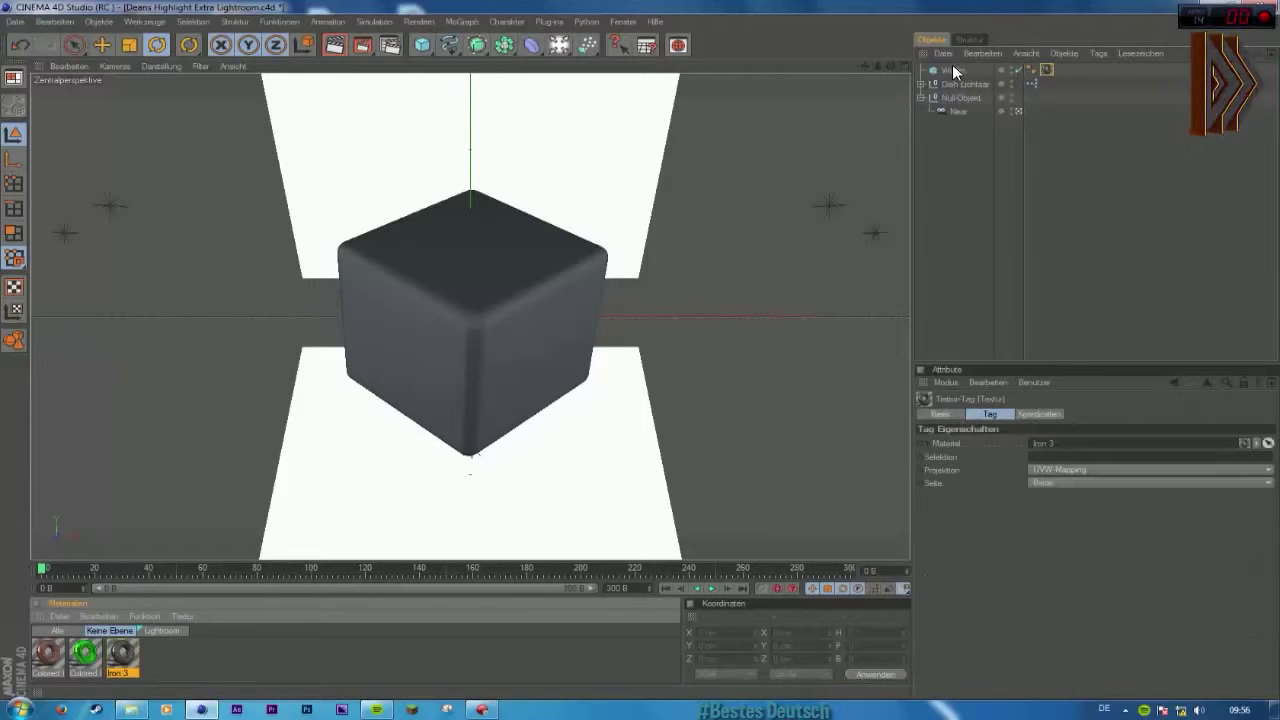
click(1068, 466)
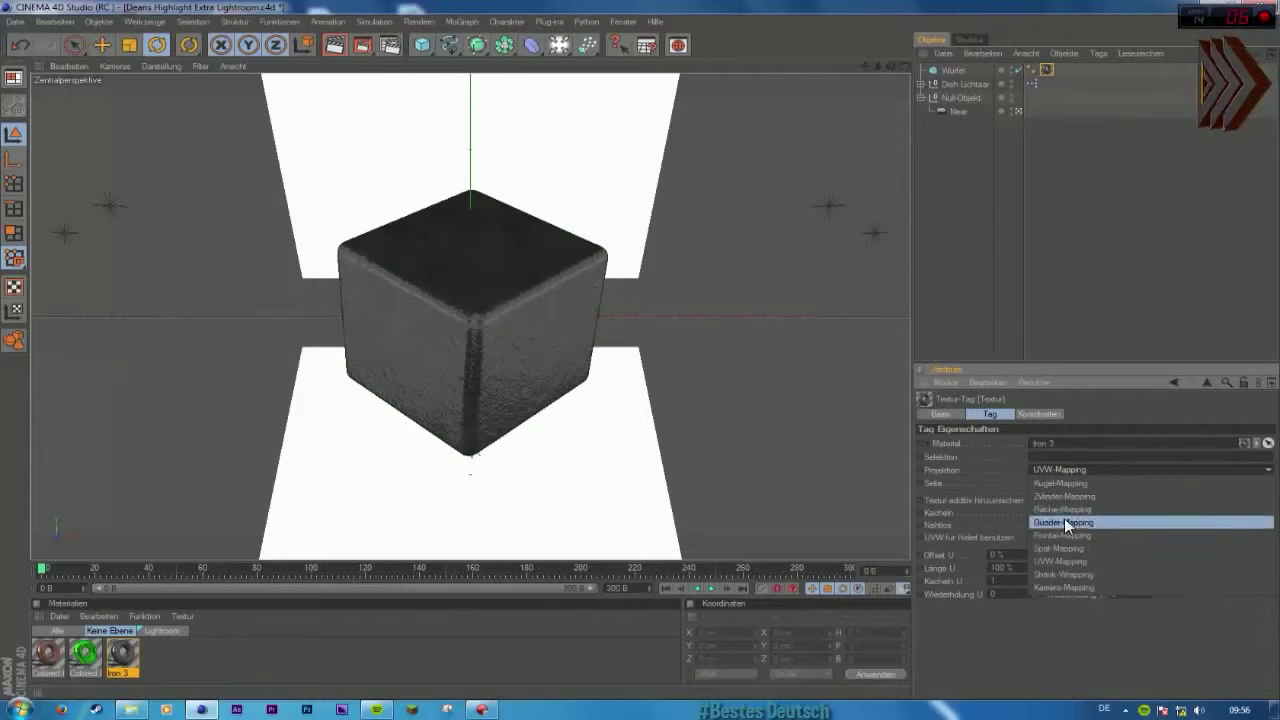
click(1062, 520)
click(960, 327)
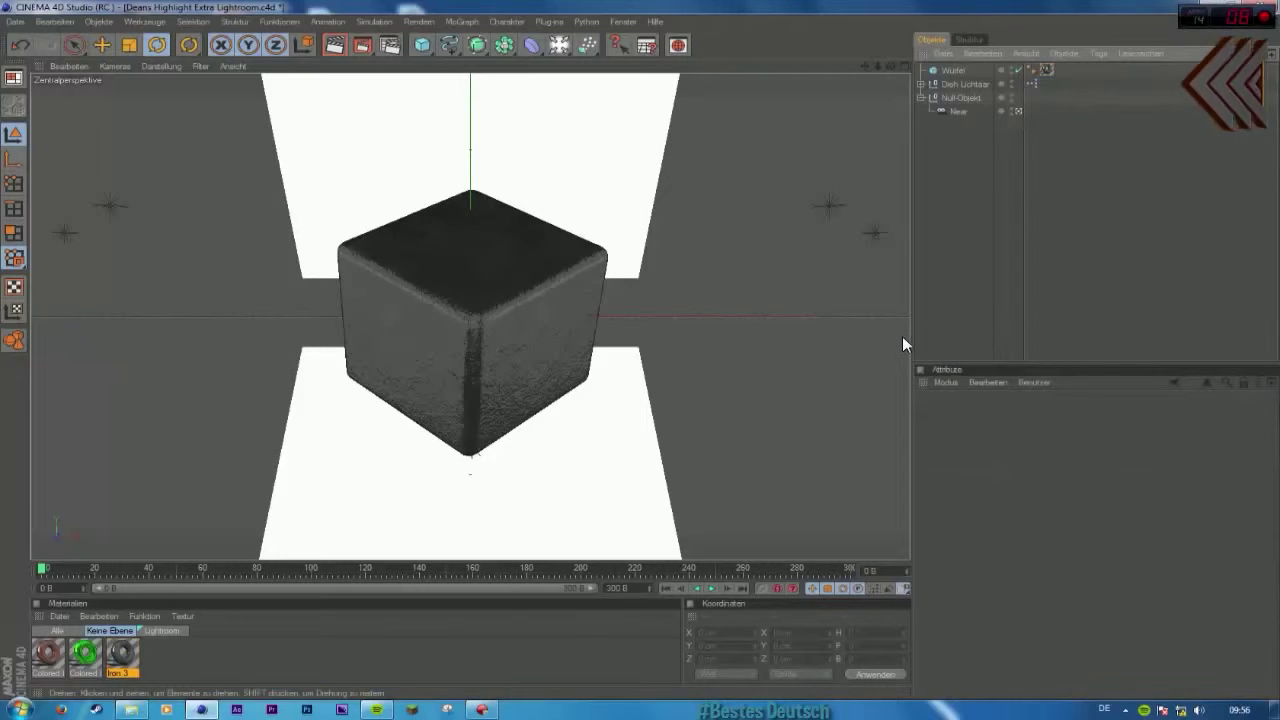
Step: Preview the textured cube with a viewport render and check the enabled effects in the render settings
key(ctrl+r)
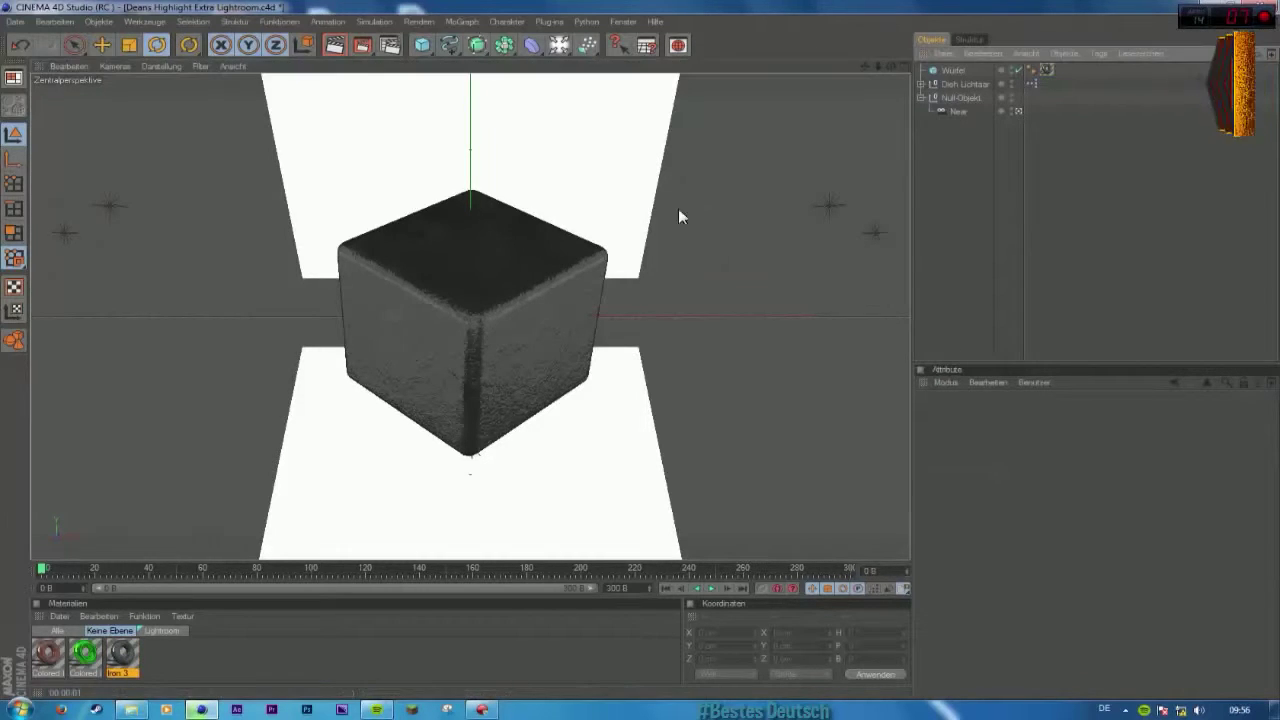
click(390, 45)
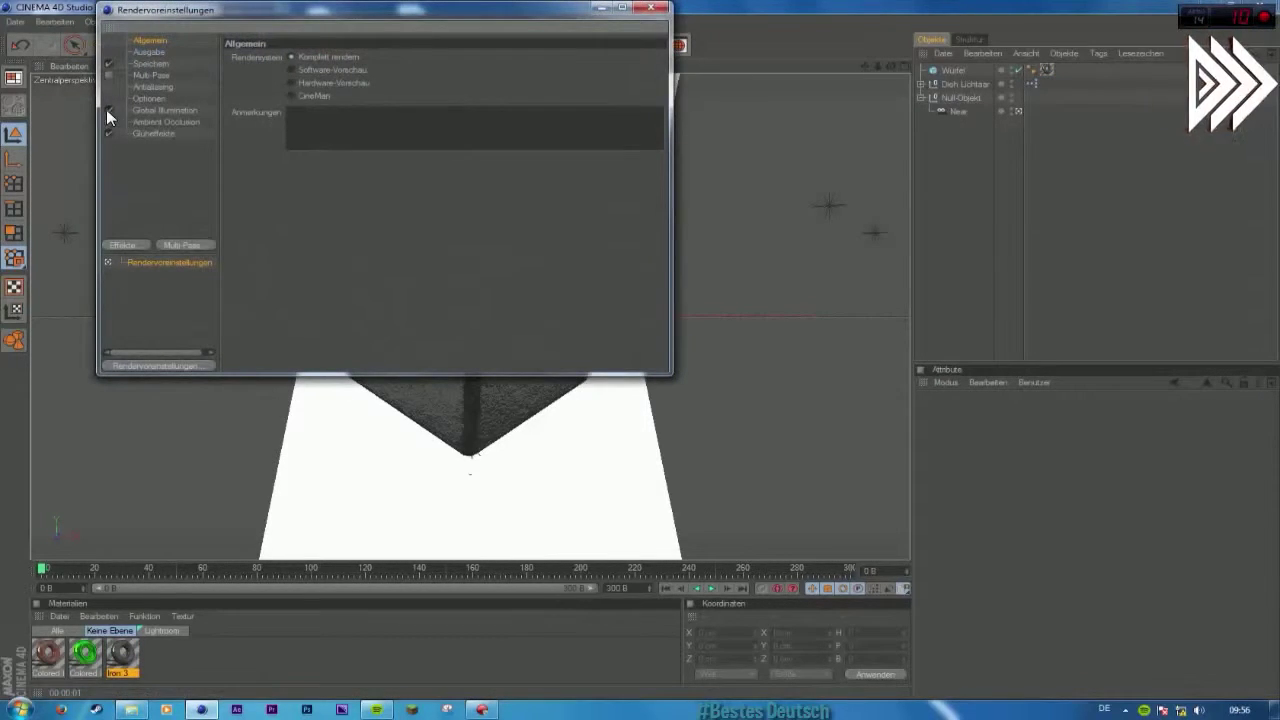
click(600, 8)
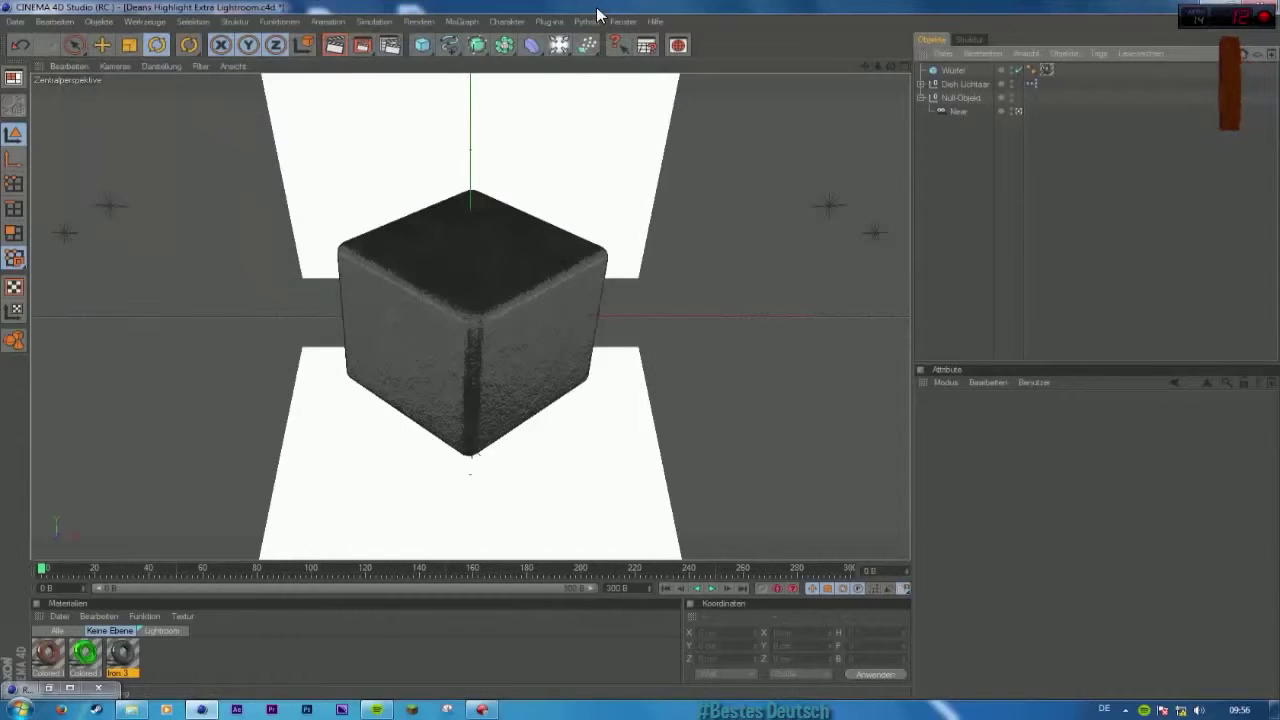
click(926, 206)
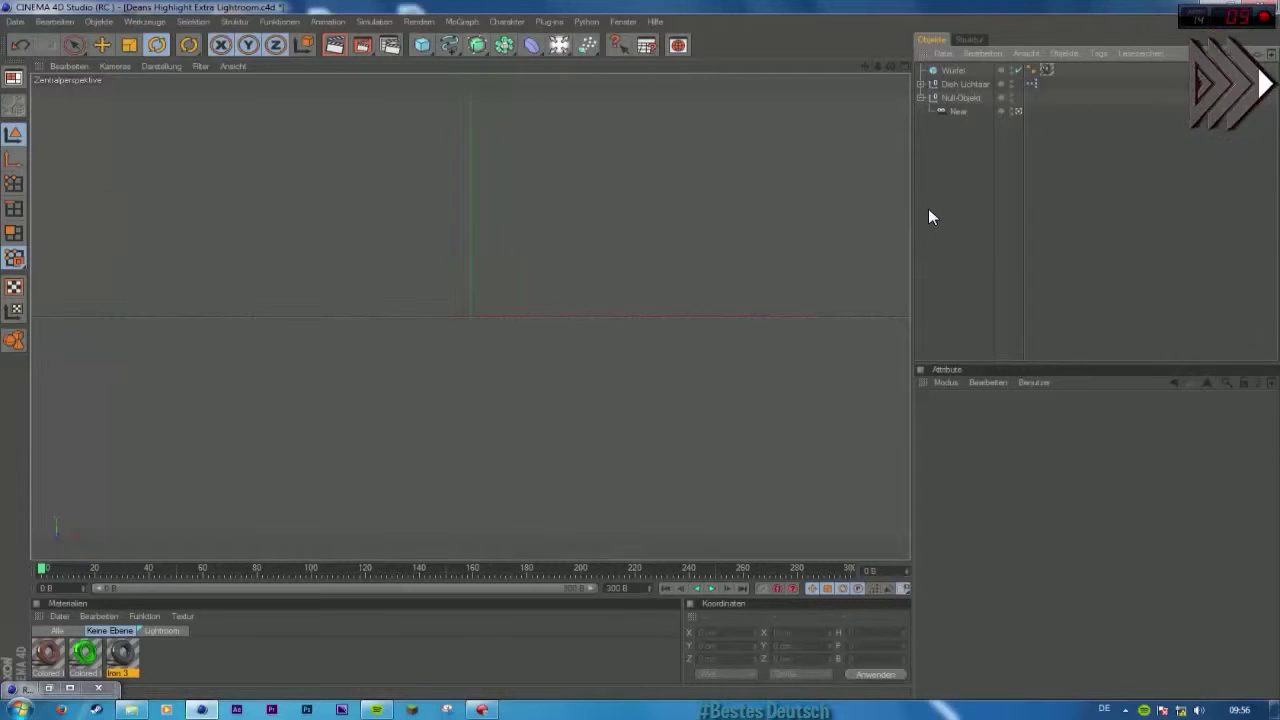
click(957, 70)
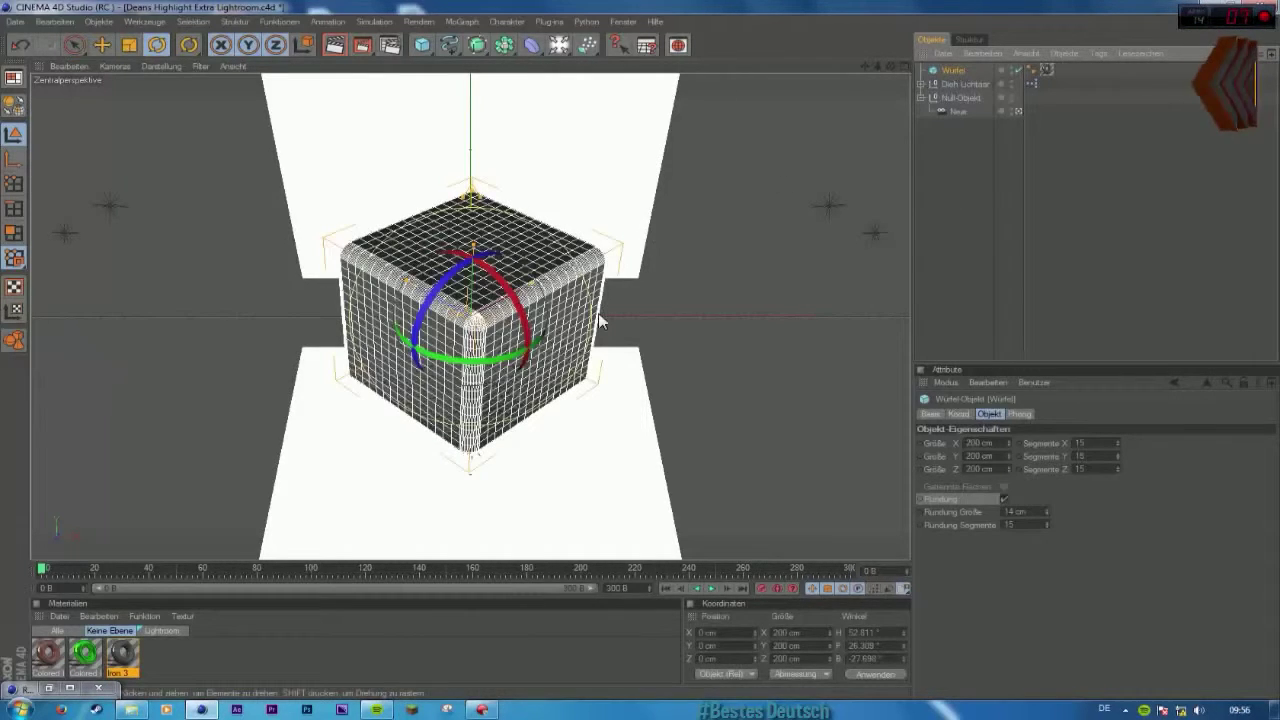
click(938, 172)
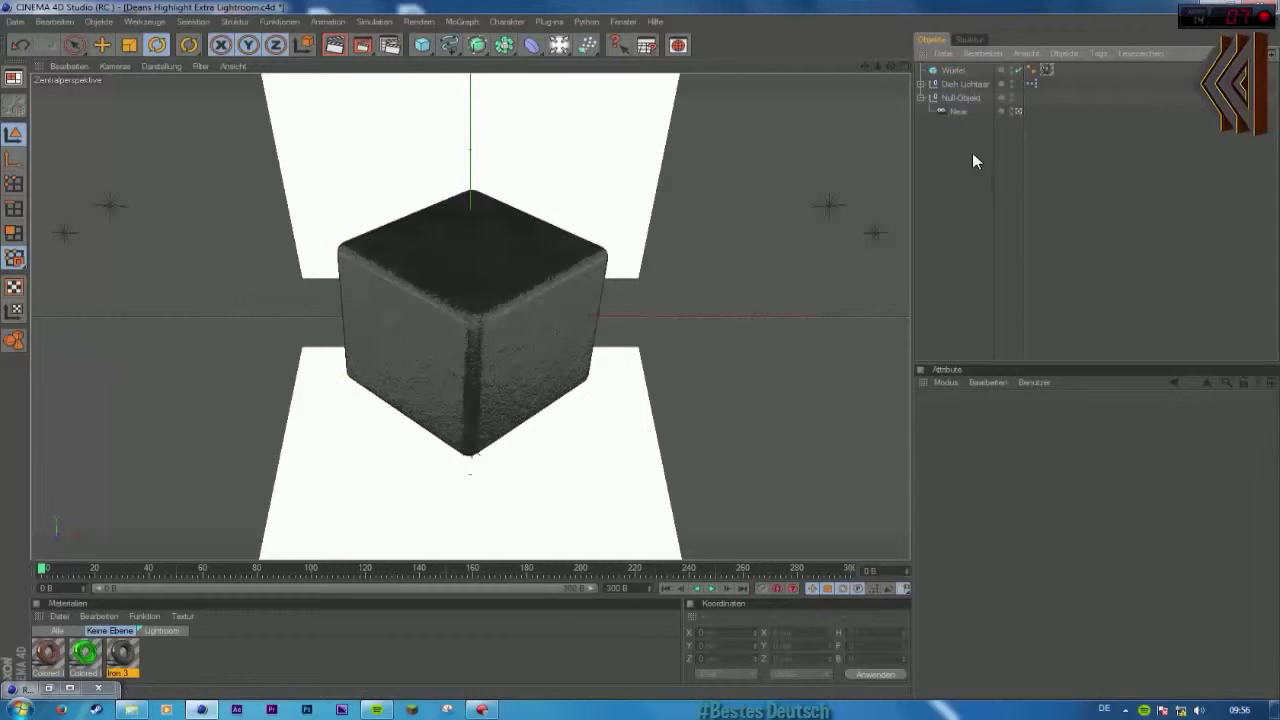
Step: Enlarge the materials area by shrinking the height of the viewport
click(156, 630)
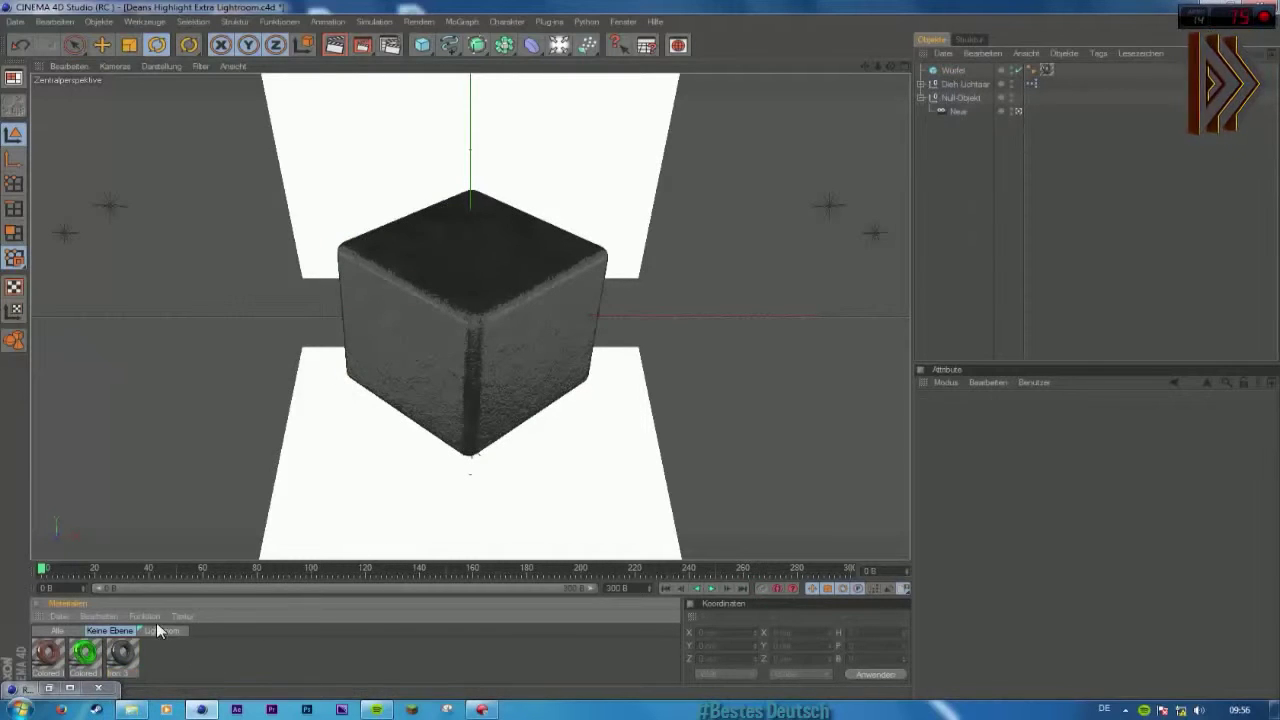
drag(207, 563, 212, 523)
click(620, 21)
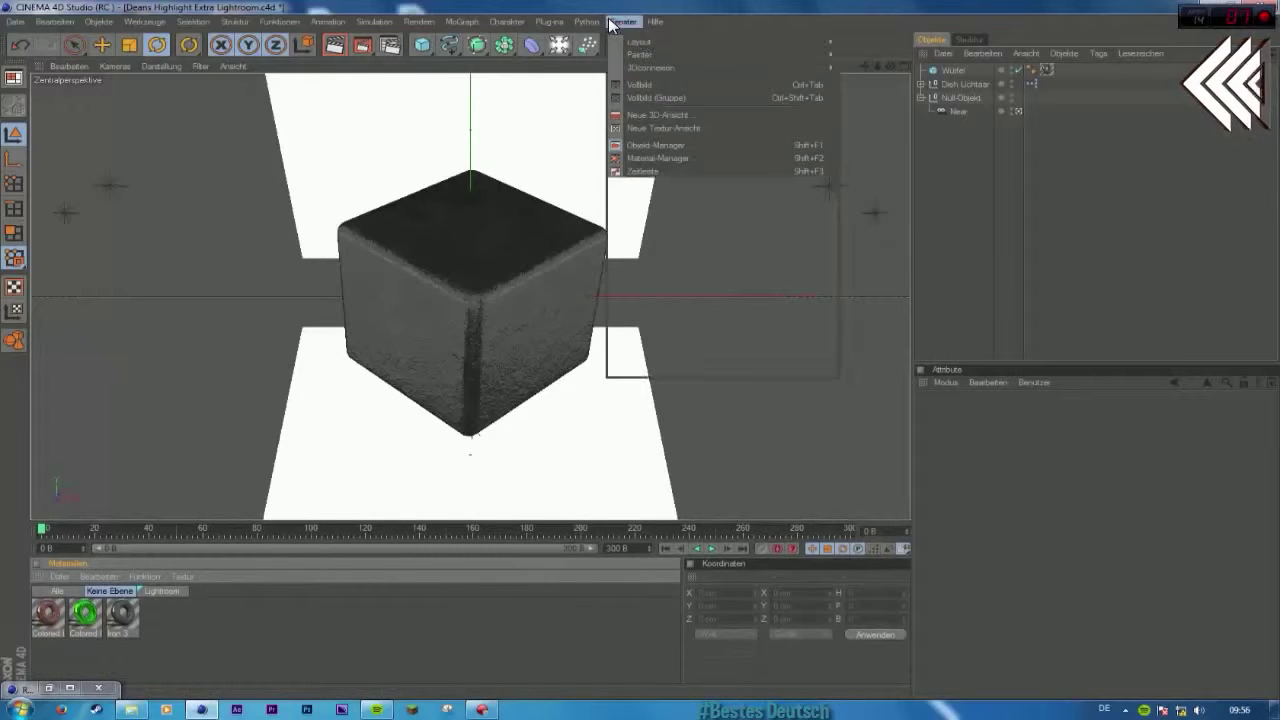
click(616, 17)
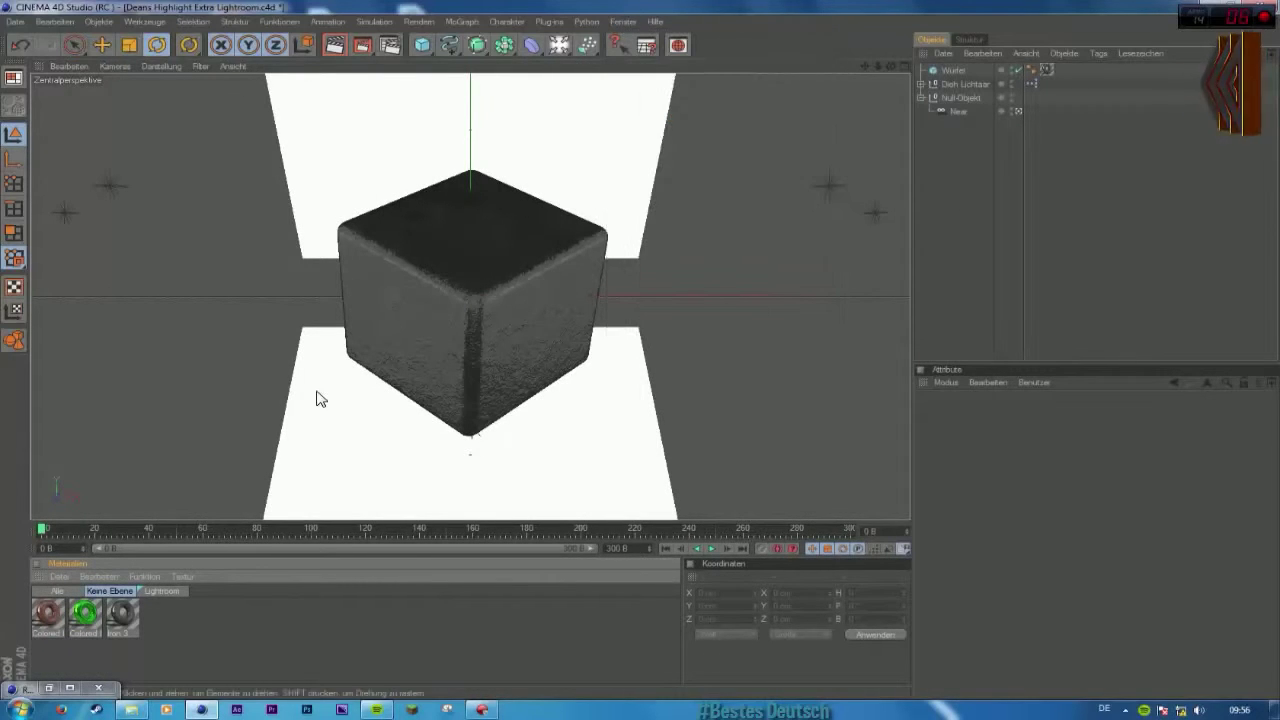
Step: Look over the three loaded materials: the two Colored Iron presets and Iron 3
click(85, 615)
click(209, 672)
click(43, 616)
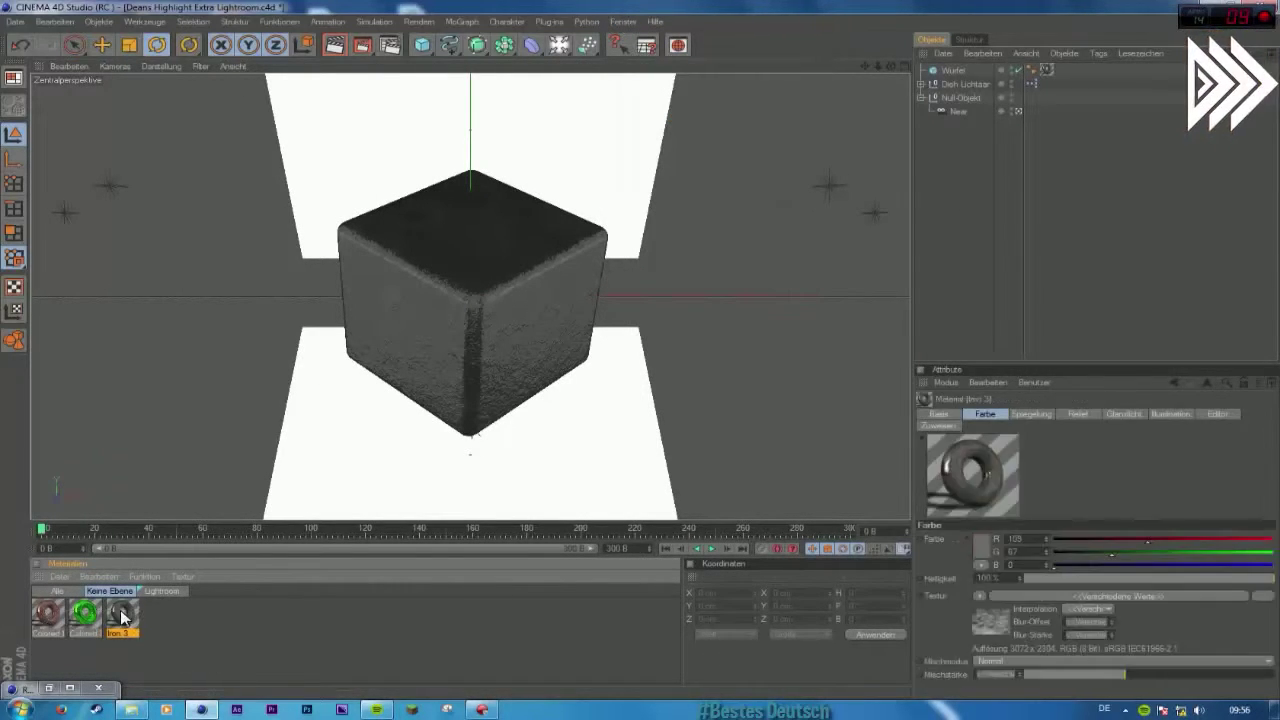
click(204, 644)
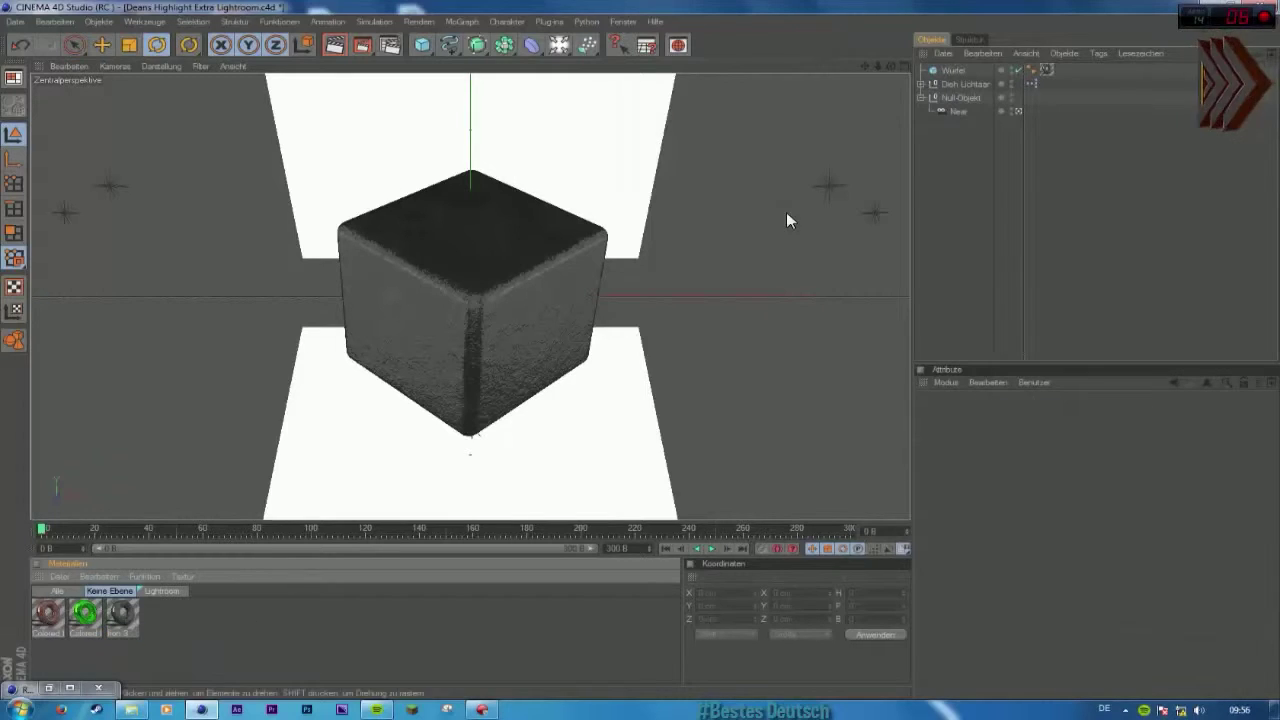
Step: Select the cube and launch the NitroBlast Main plug-in window over the viewport
click(953, 70)
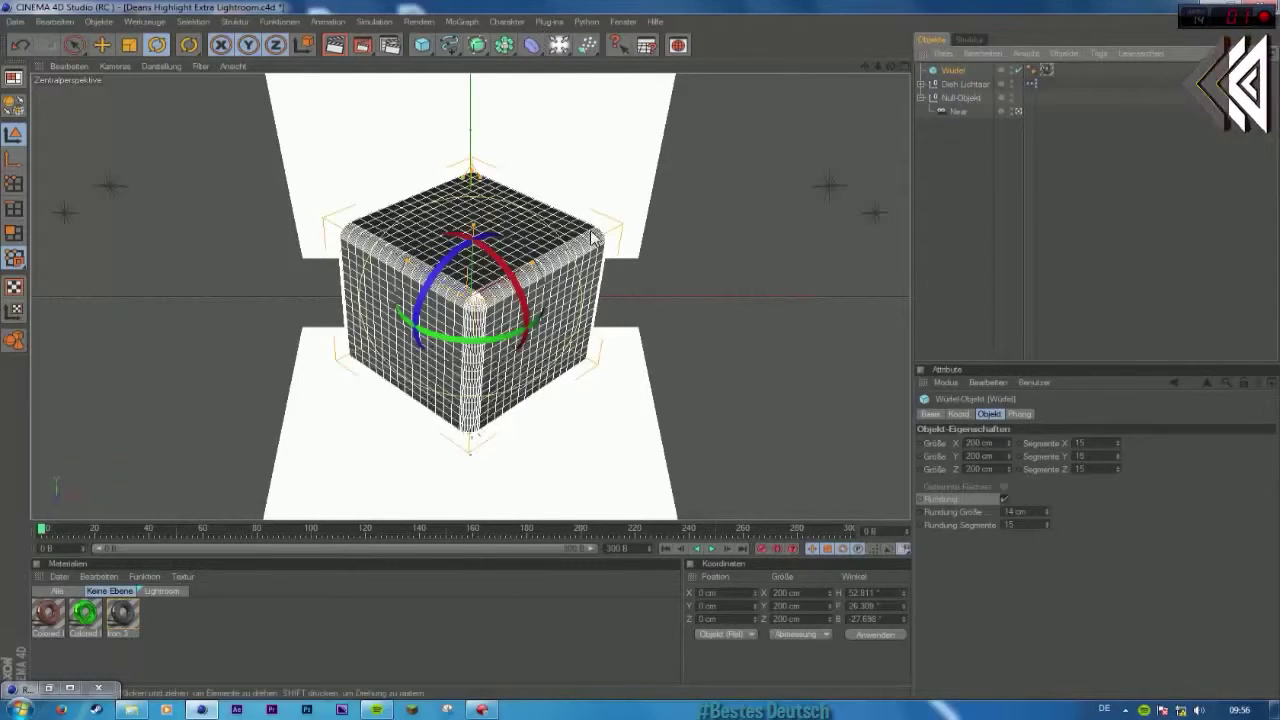
click(482, 710)
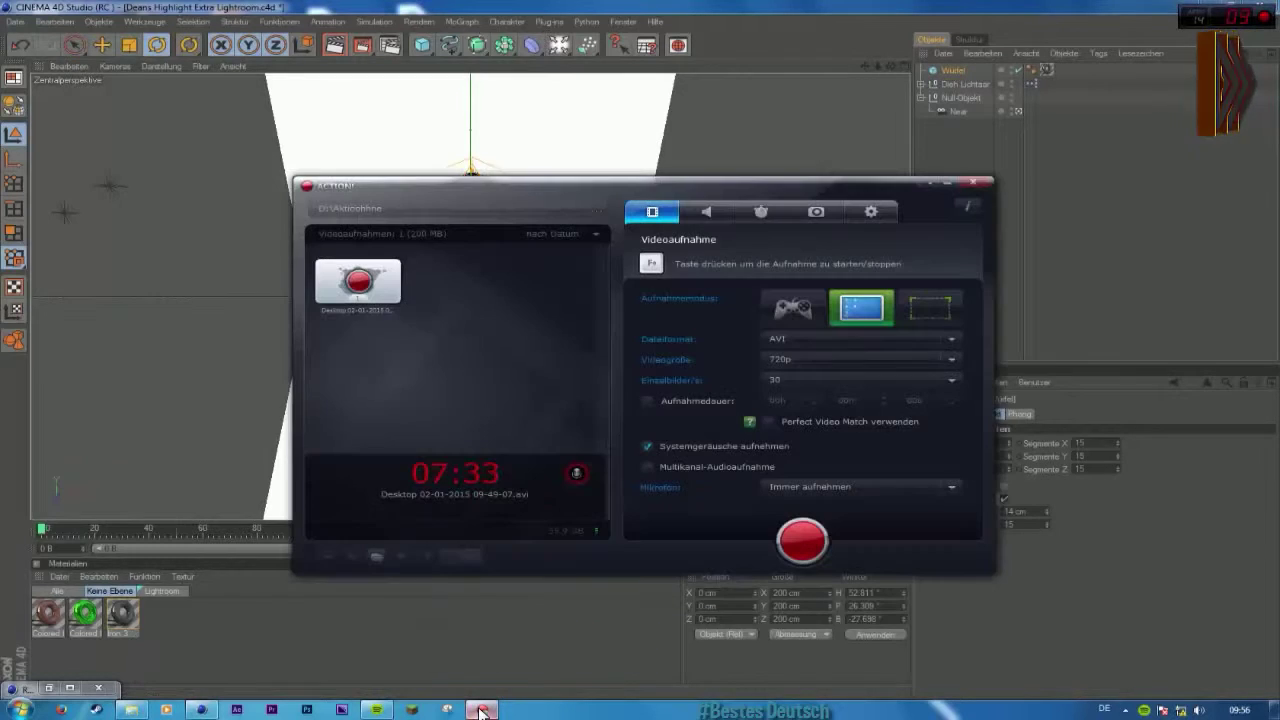
click(482, 710)
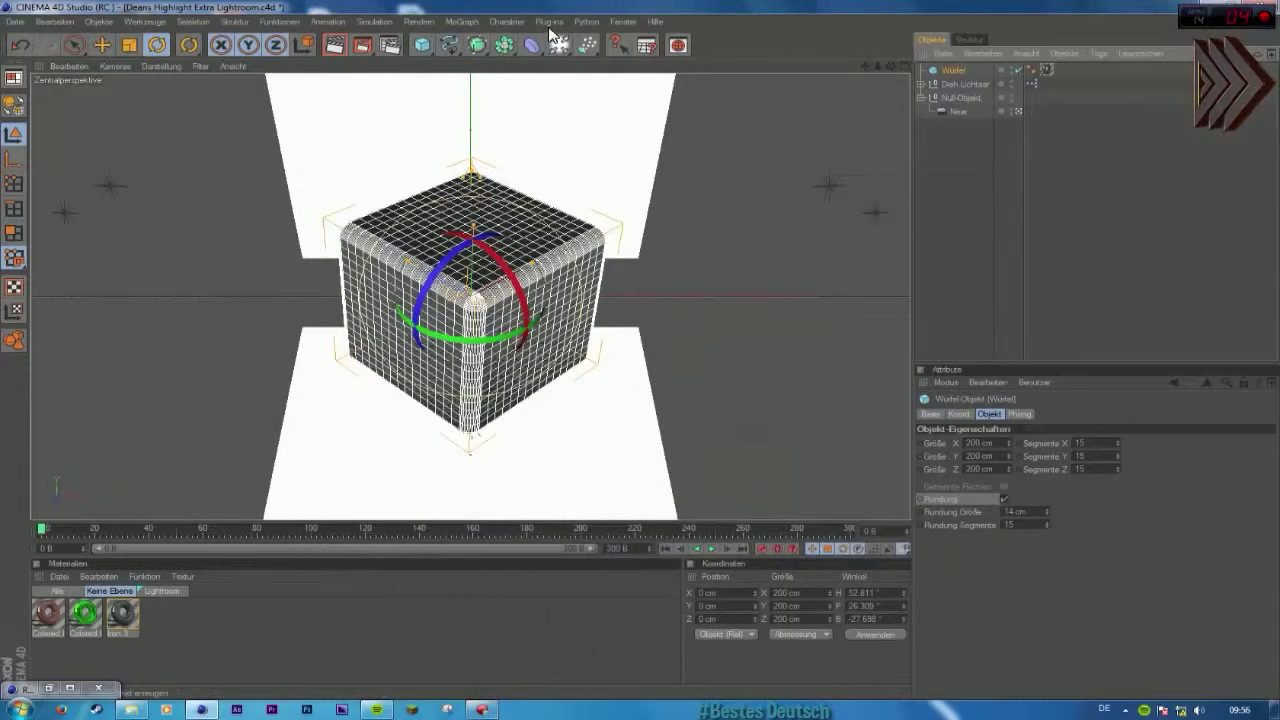
click(552, 21)
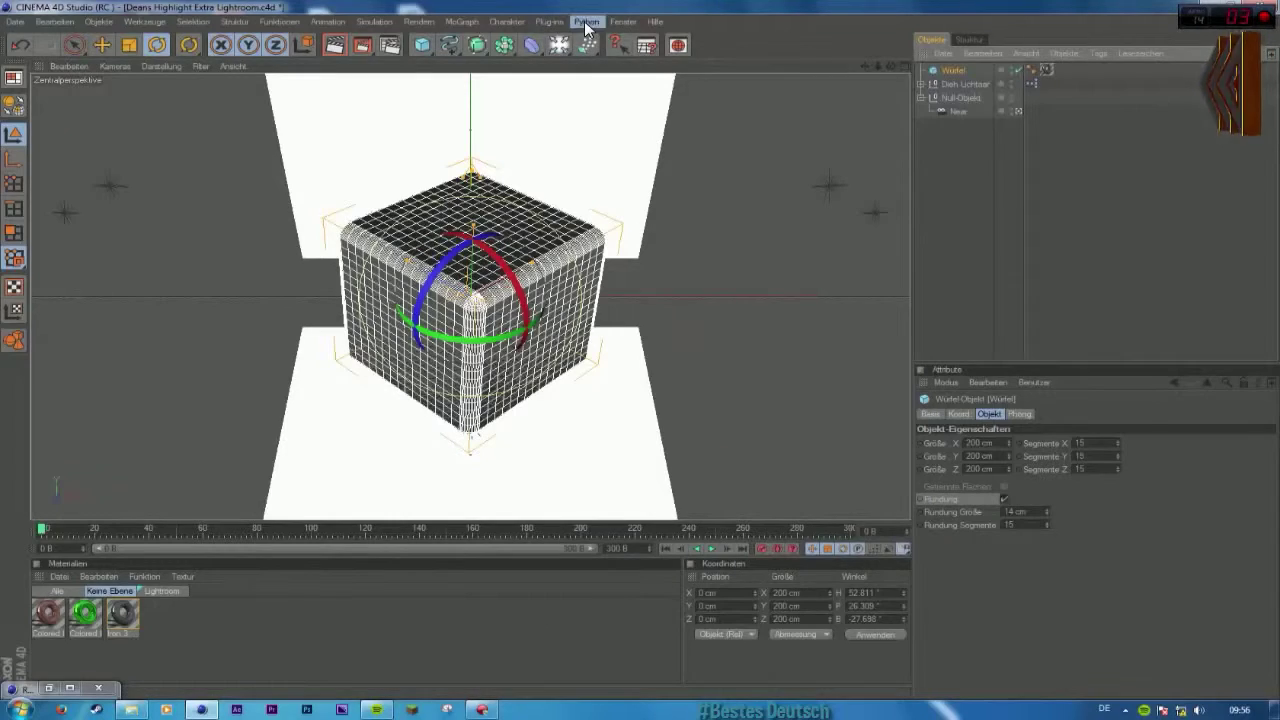
mouse_move(506, 21)
click(586, 21)
mouse_move(601, 42)
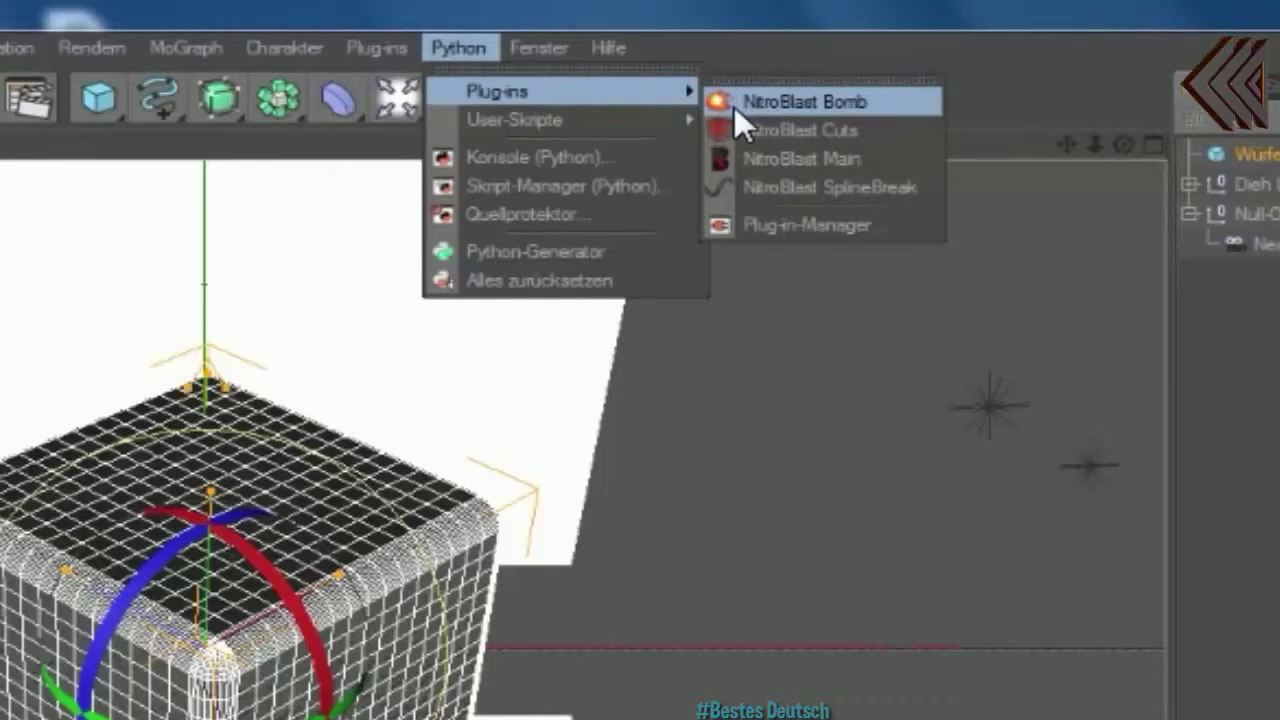
click(778, 158)
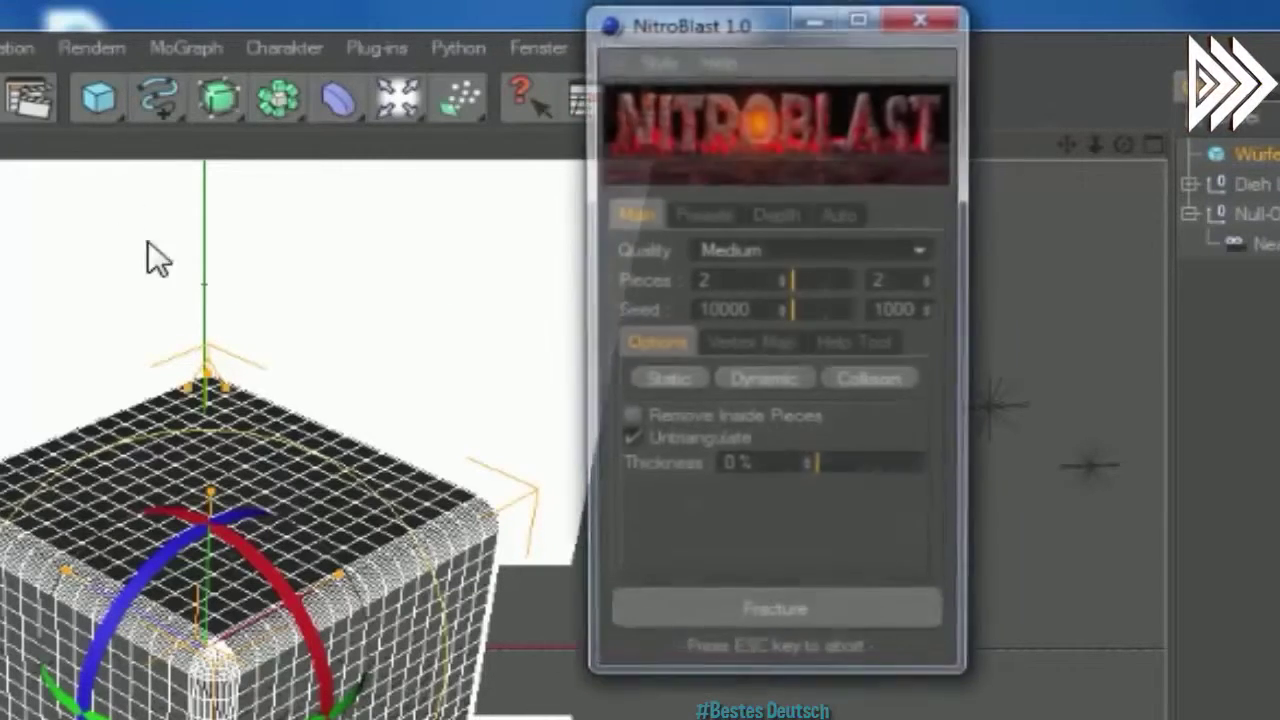
drag(712, 24, 416, 361)
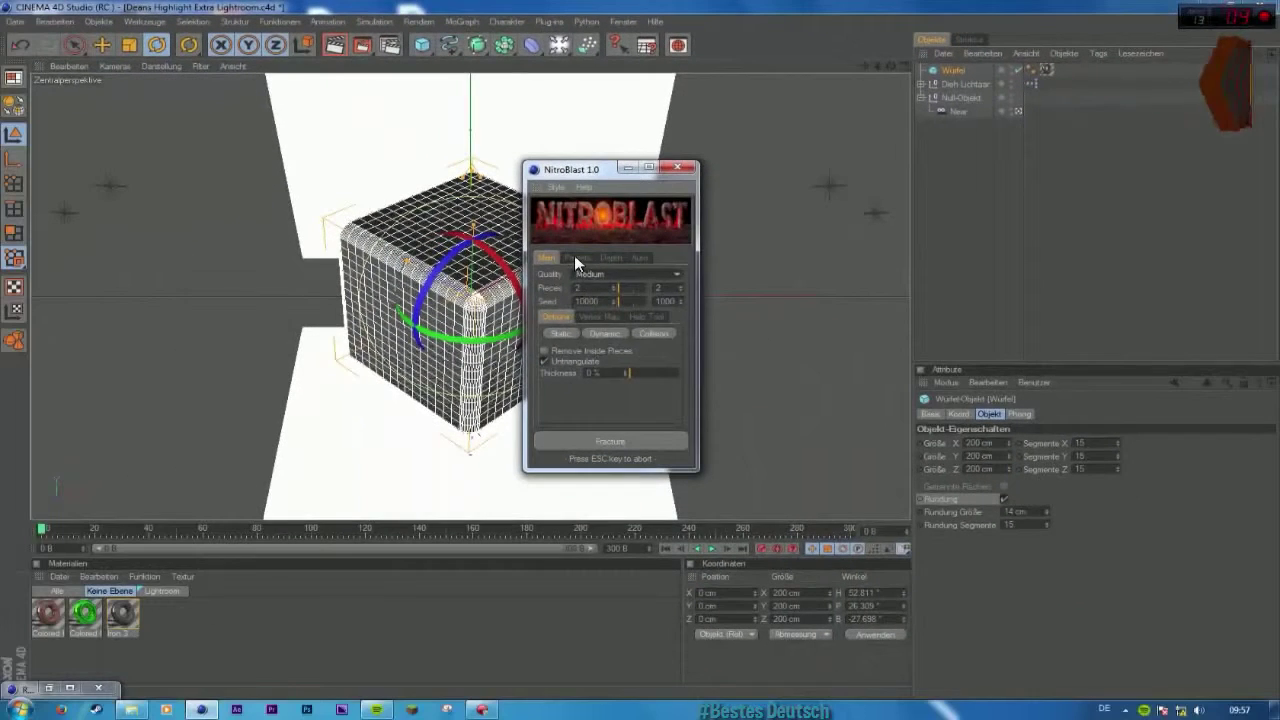
Step: Look over NitroBlast's preset styles and fracture quality levels, keeping Default and Medium
click(500, 551)
click(588, 257)
click(584, 271)
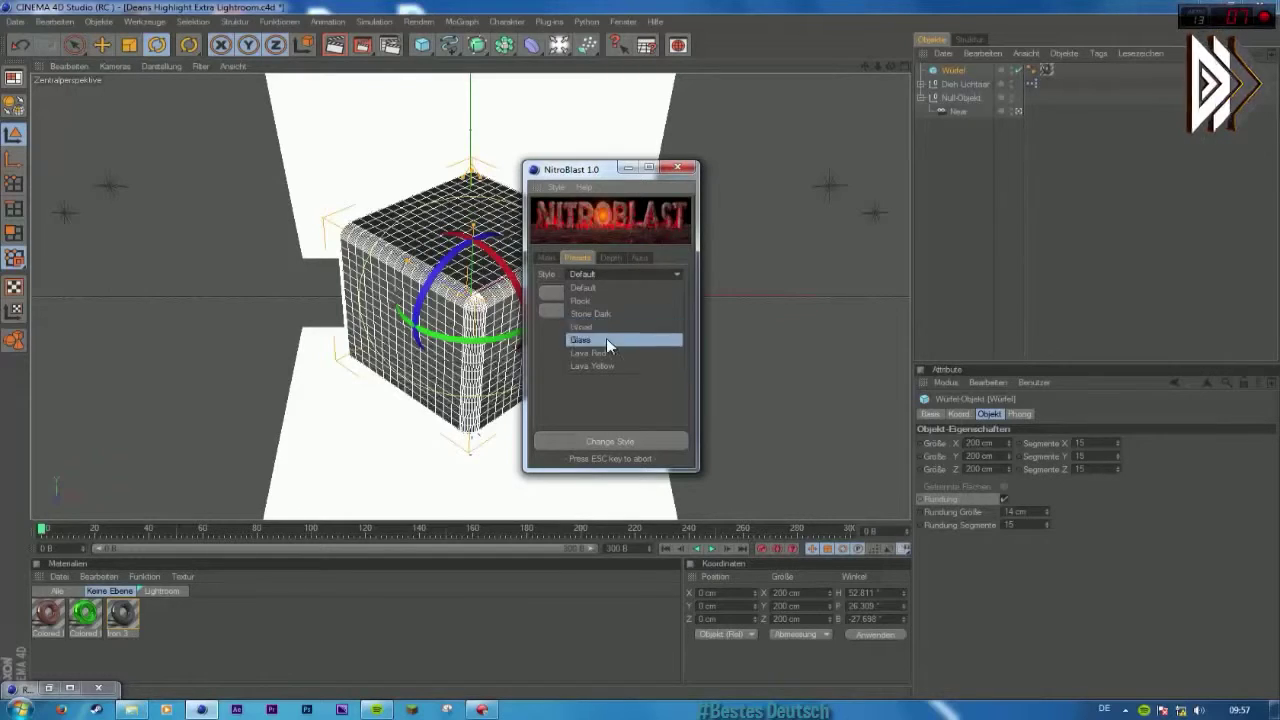
click(618, 273)
click(557, 256)
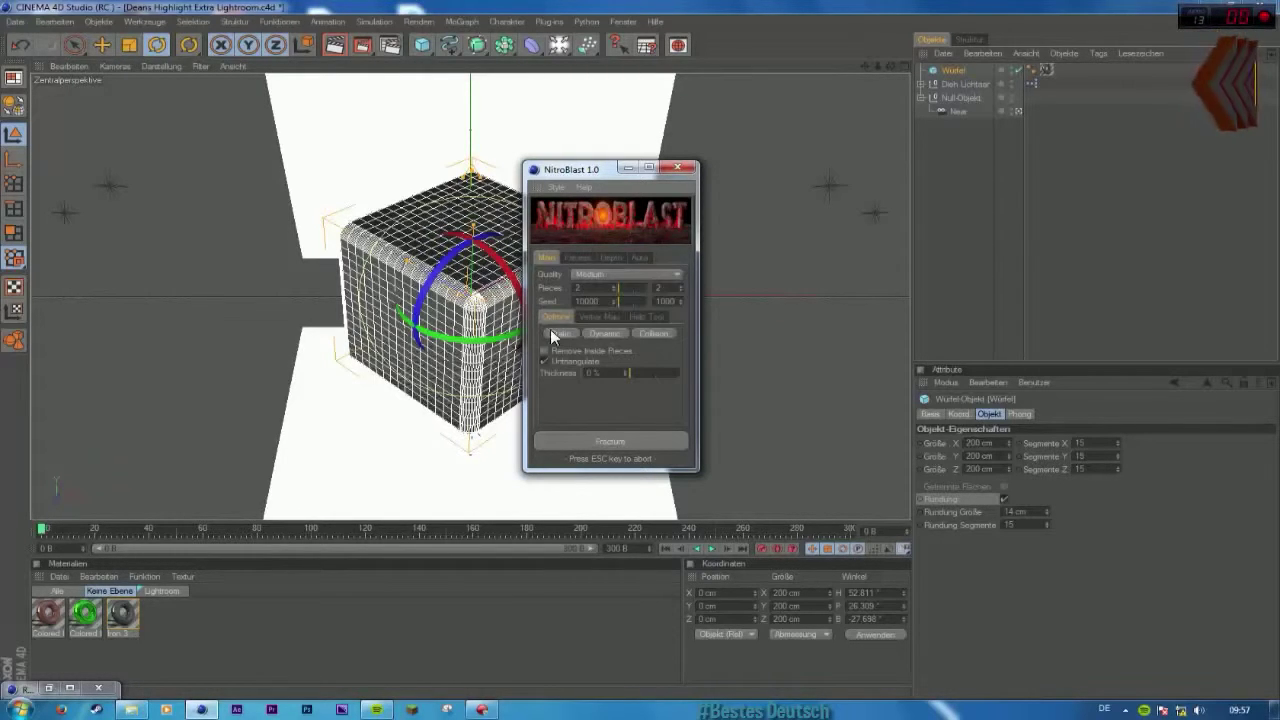
click(612, 274)
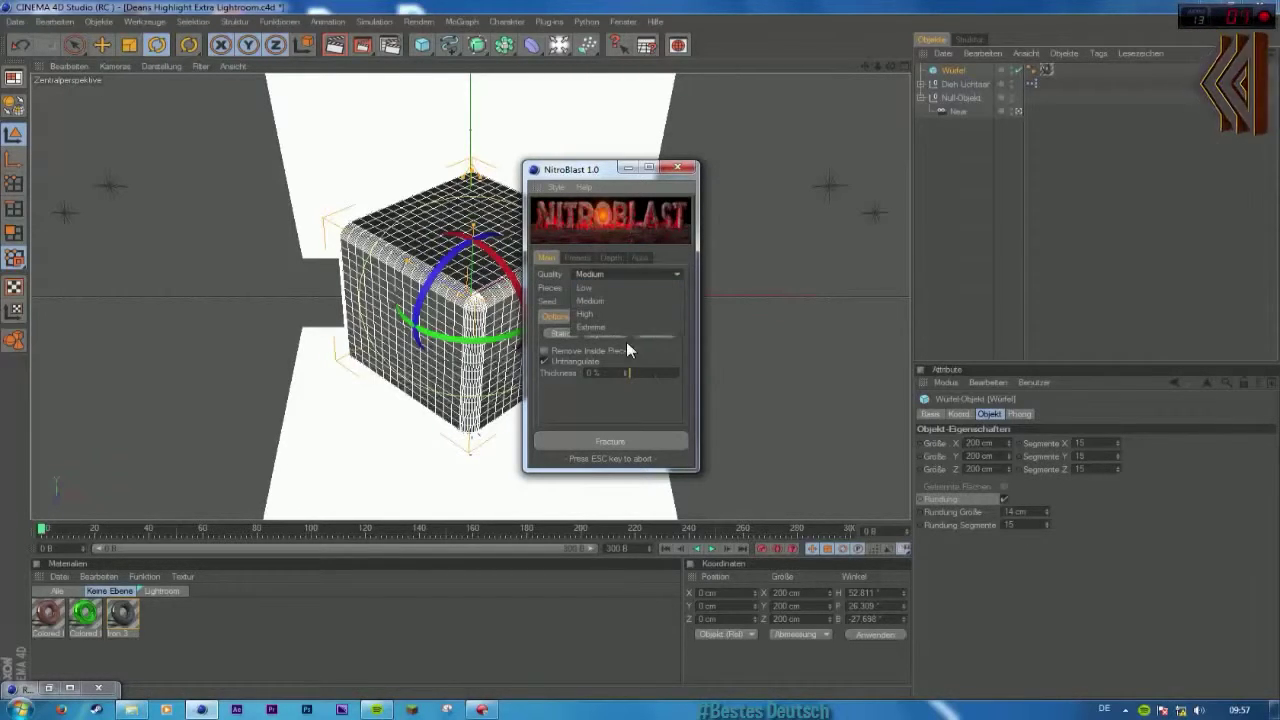
click(595, 270)
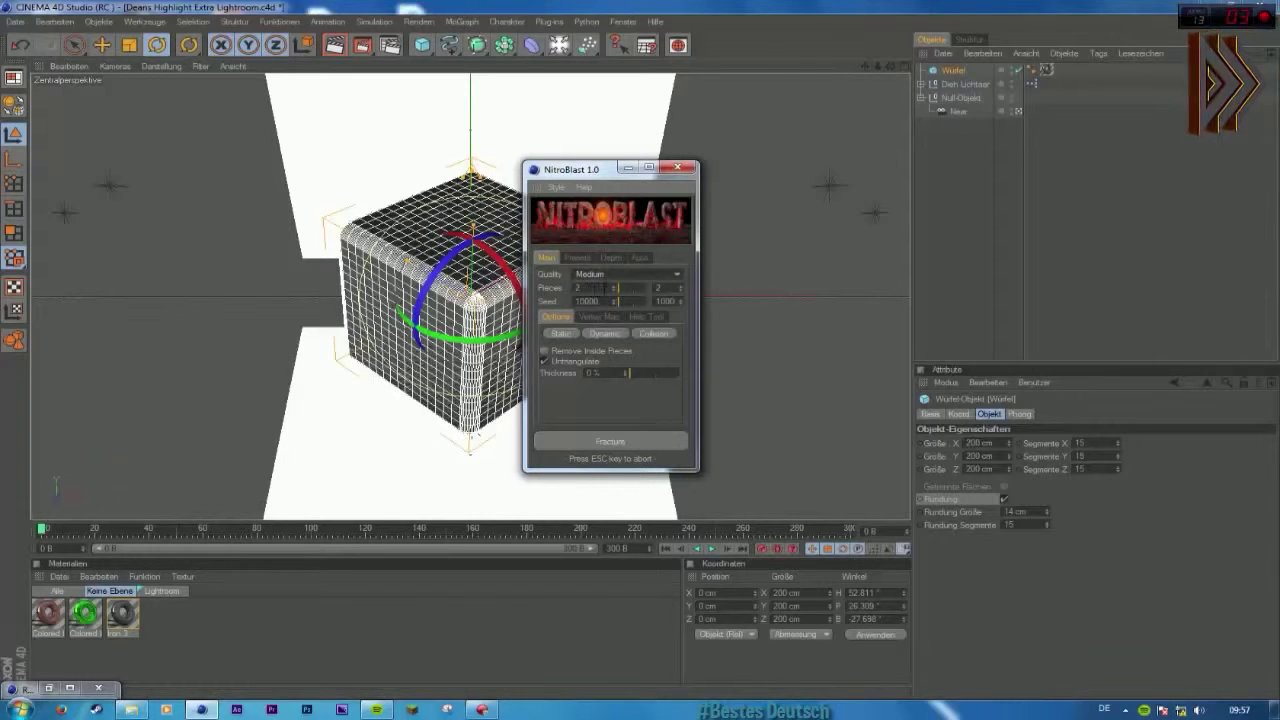
Step: Add a MoGraph MoText object and set its text alignment to Mitte
drag(580, 169, 641, 149)
click(461, 21)
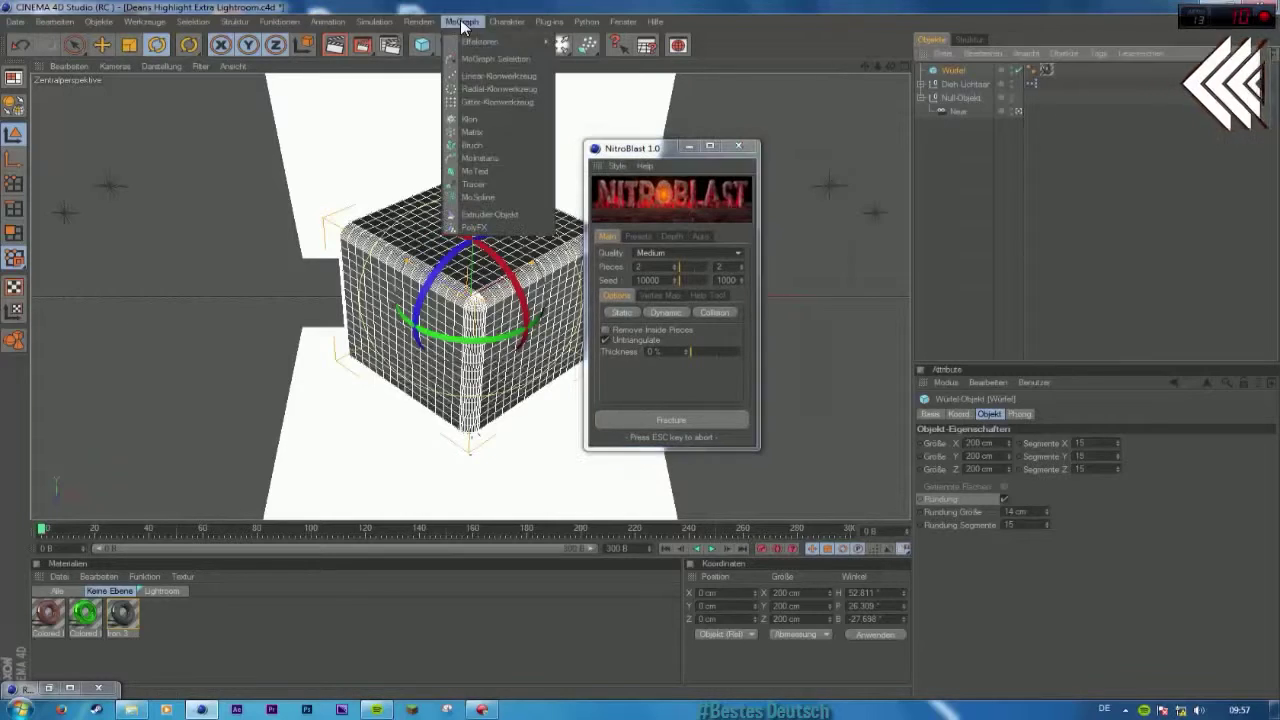
click(481, 172)
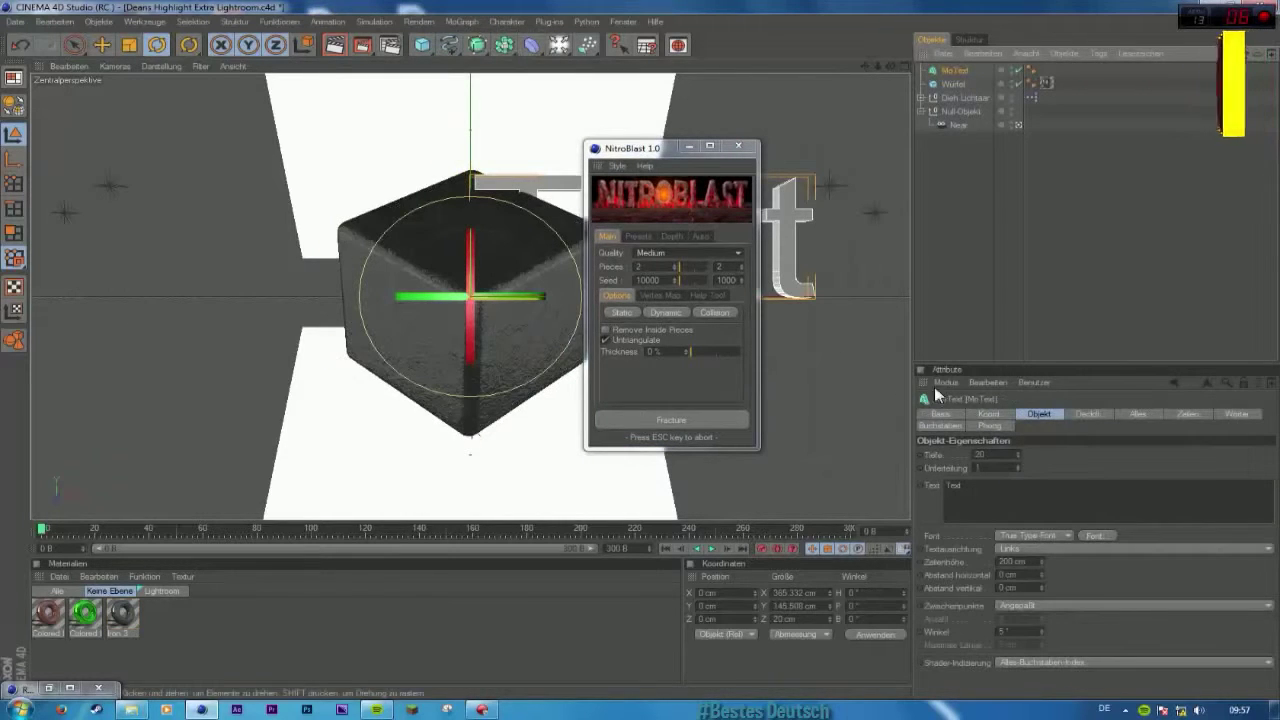
click(1020, 548)
click(1014, 569)
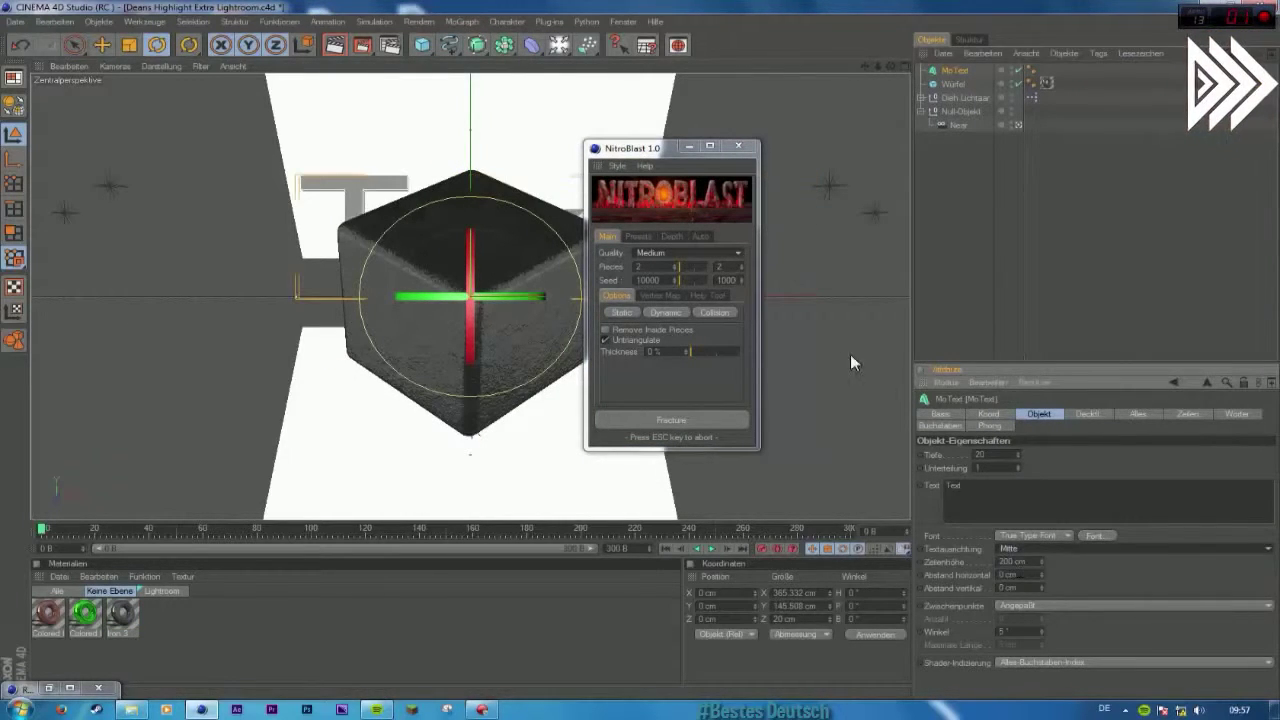
Step: Move the MoText in front of the cube and lower it, to about Y -47 cm and Z -248 cm
drag(726, 151, 1090, 174)
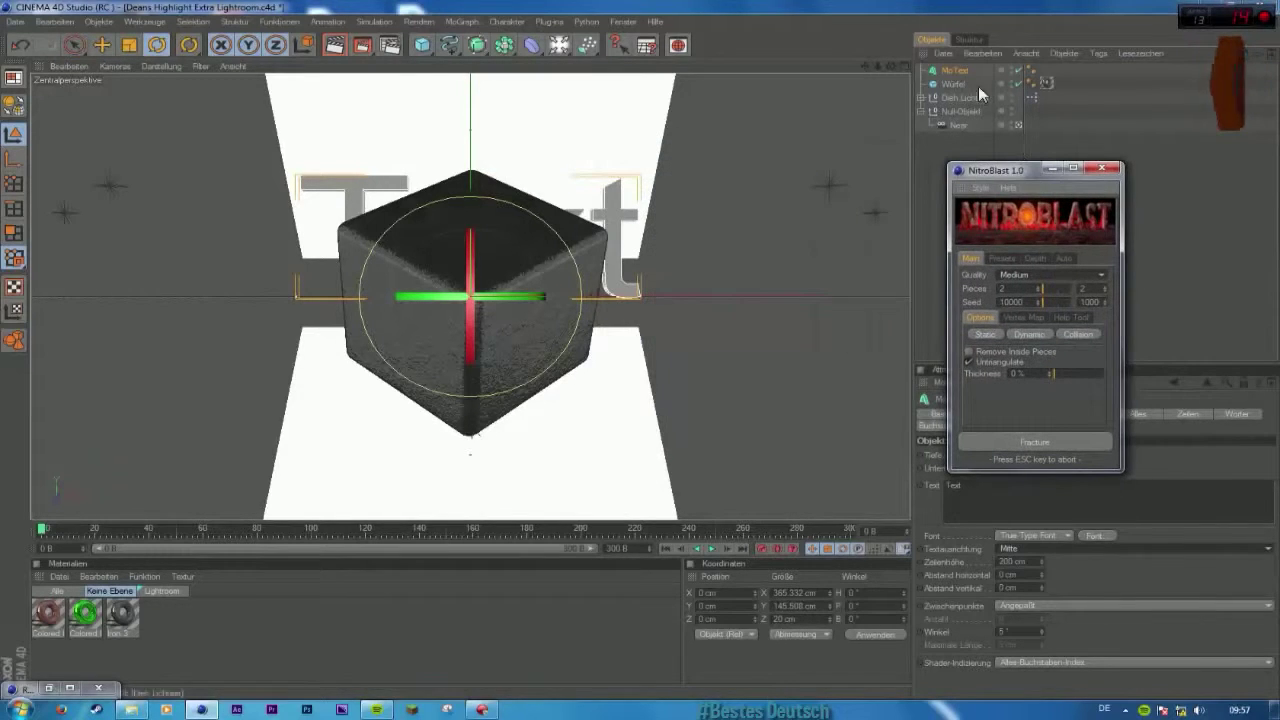
click(104, 44)
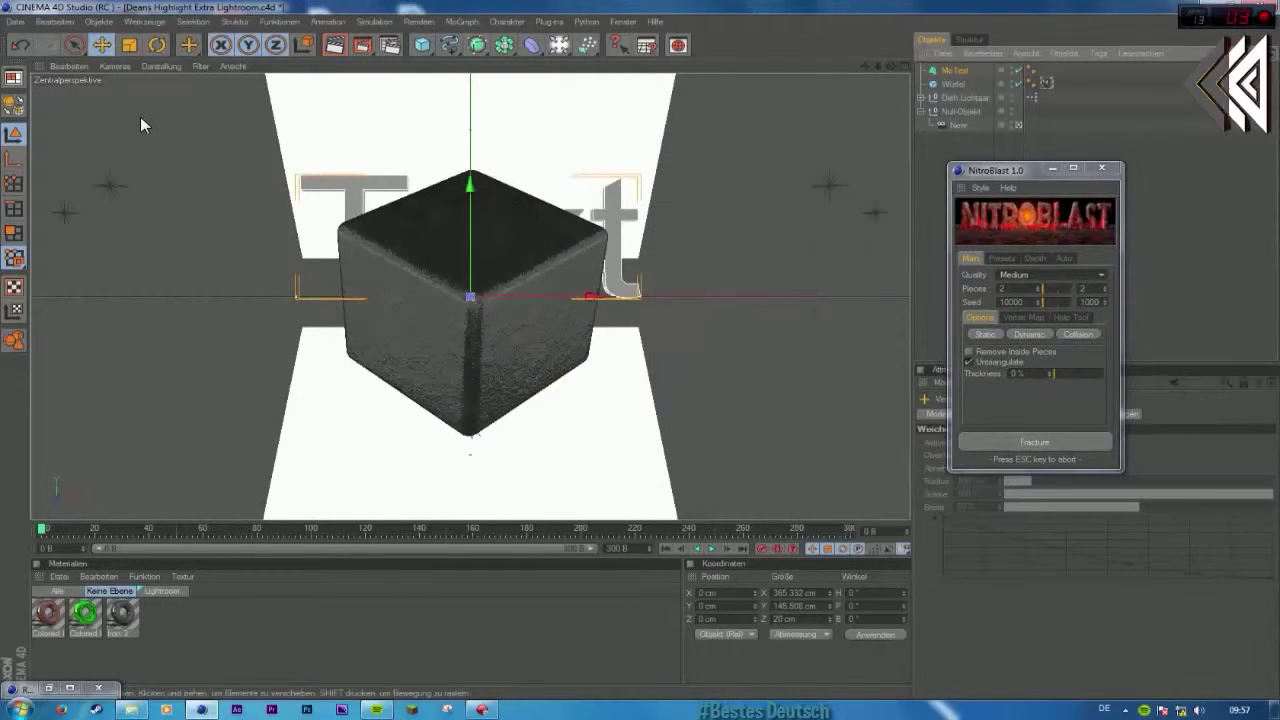
middle_click(140, 124)
drag(297, 423, 285, 422)
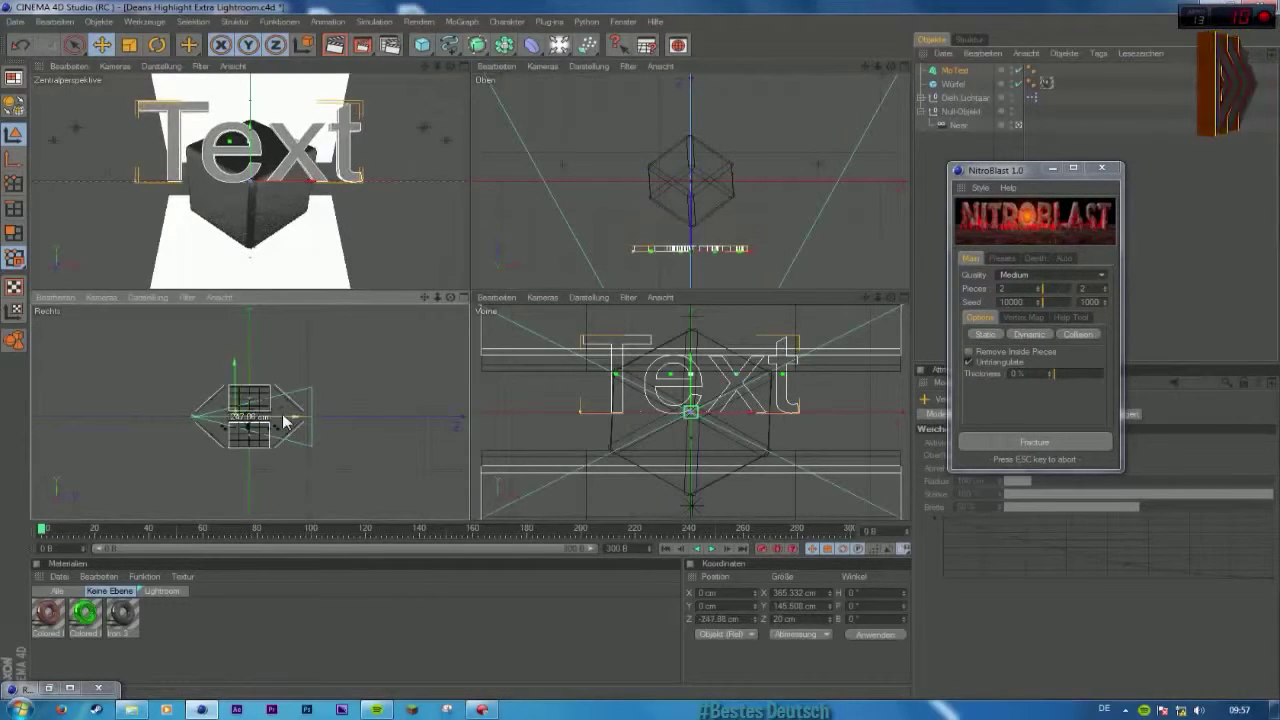
middle_click(160, 270)
drag(480, 198, 470, 248)
Step: Select the cube and set NitroBlast's number of pieces to 150
double_click(1026, 290)
text(8)
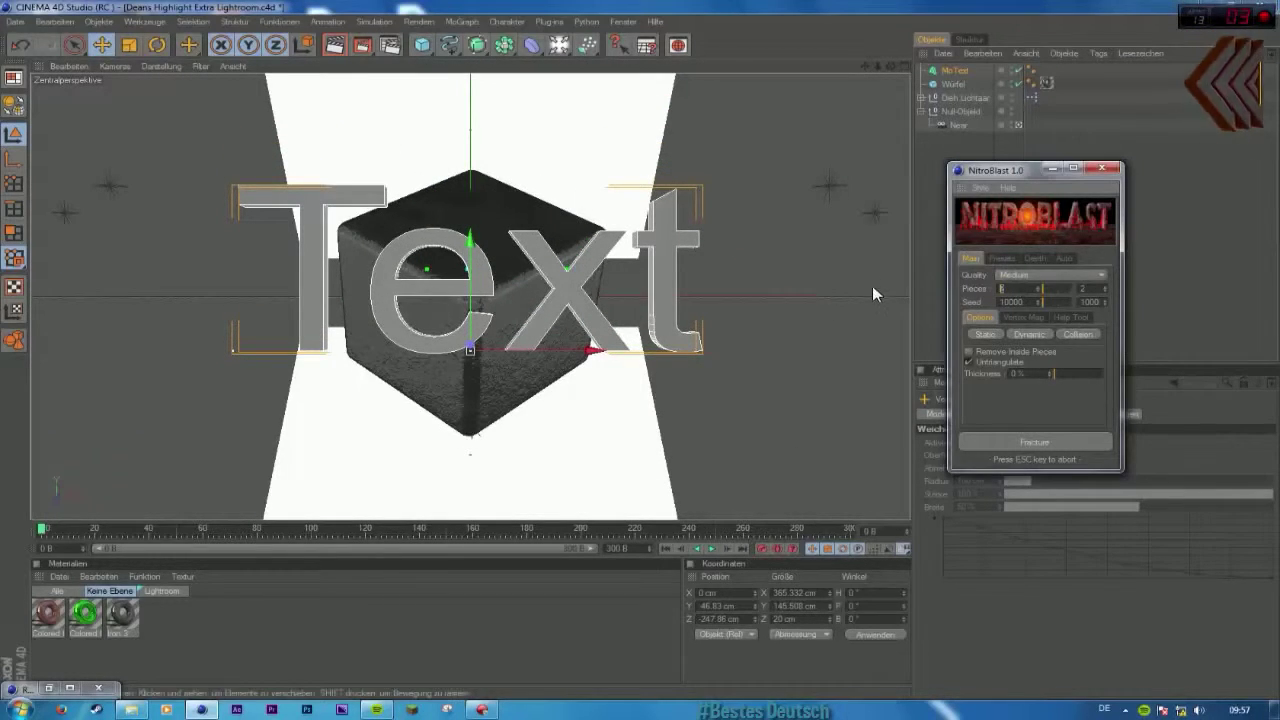
click(312, 230)
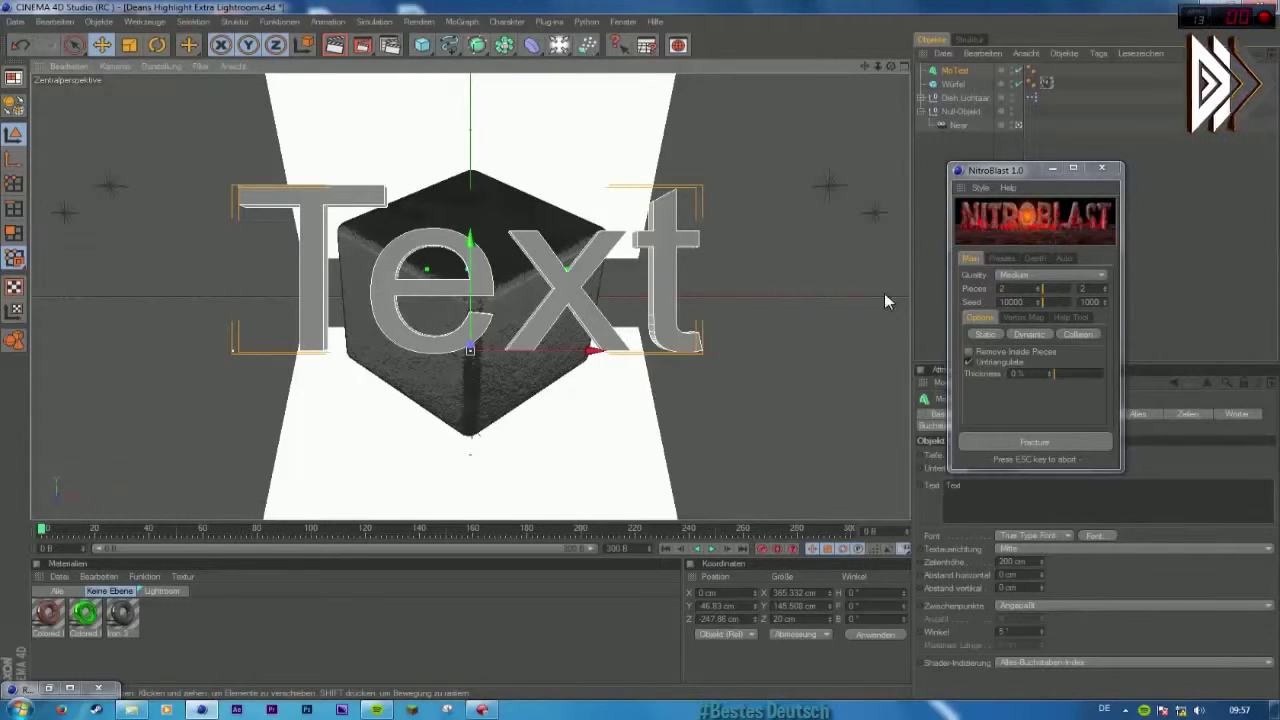
click(1043, 370)
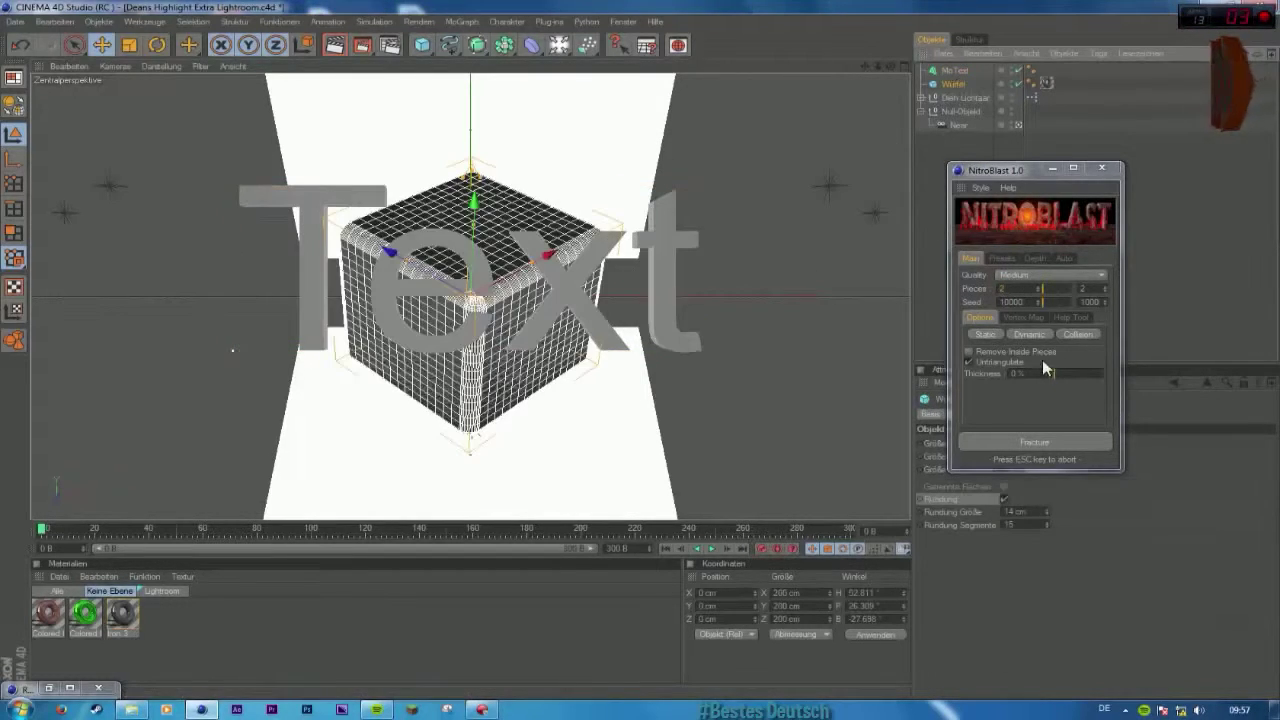
click(1022, 290)
key(BackSpace)
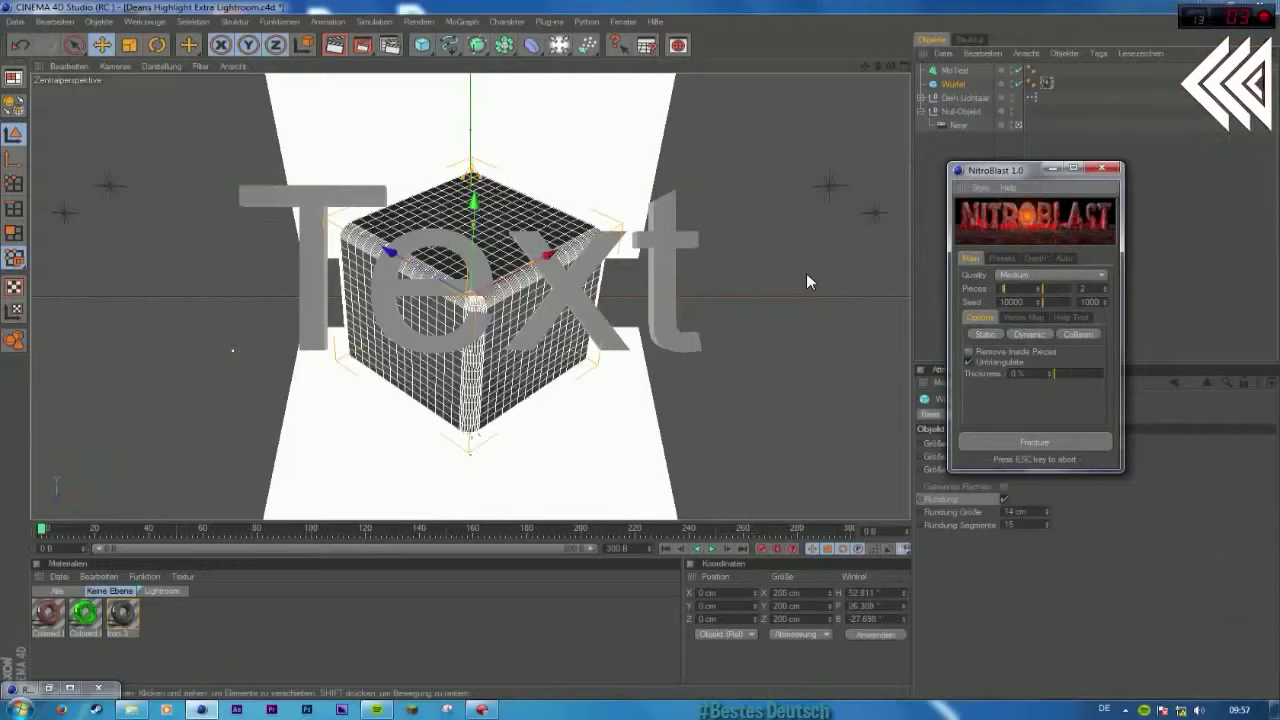
text(150)
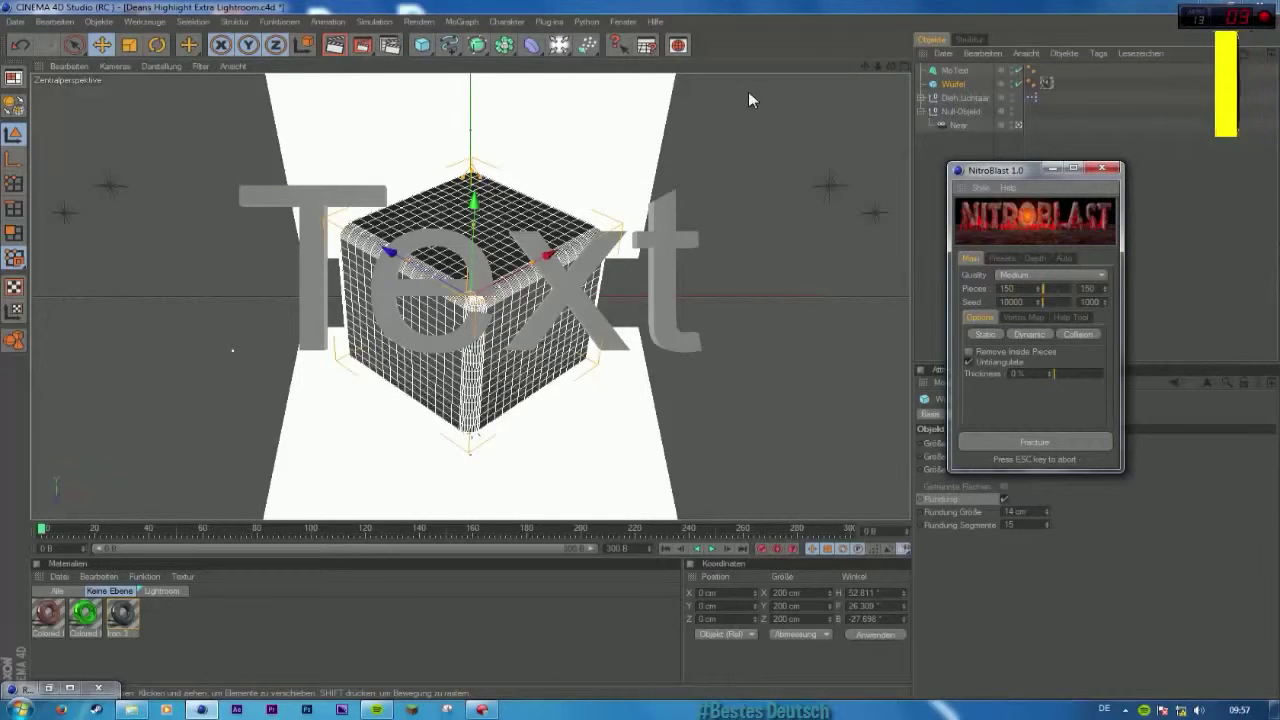
Step: Delete the MoText object and select the cube again
click(948, 71)
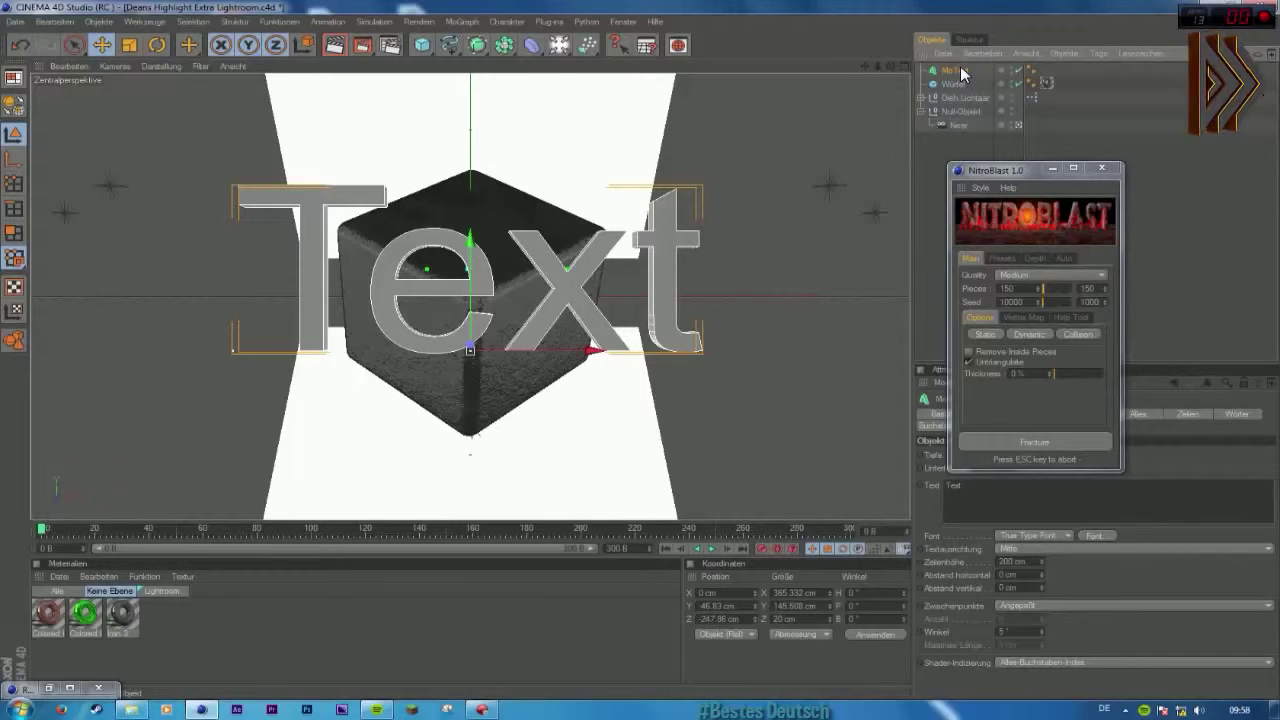
key(Delete)
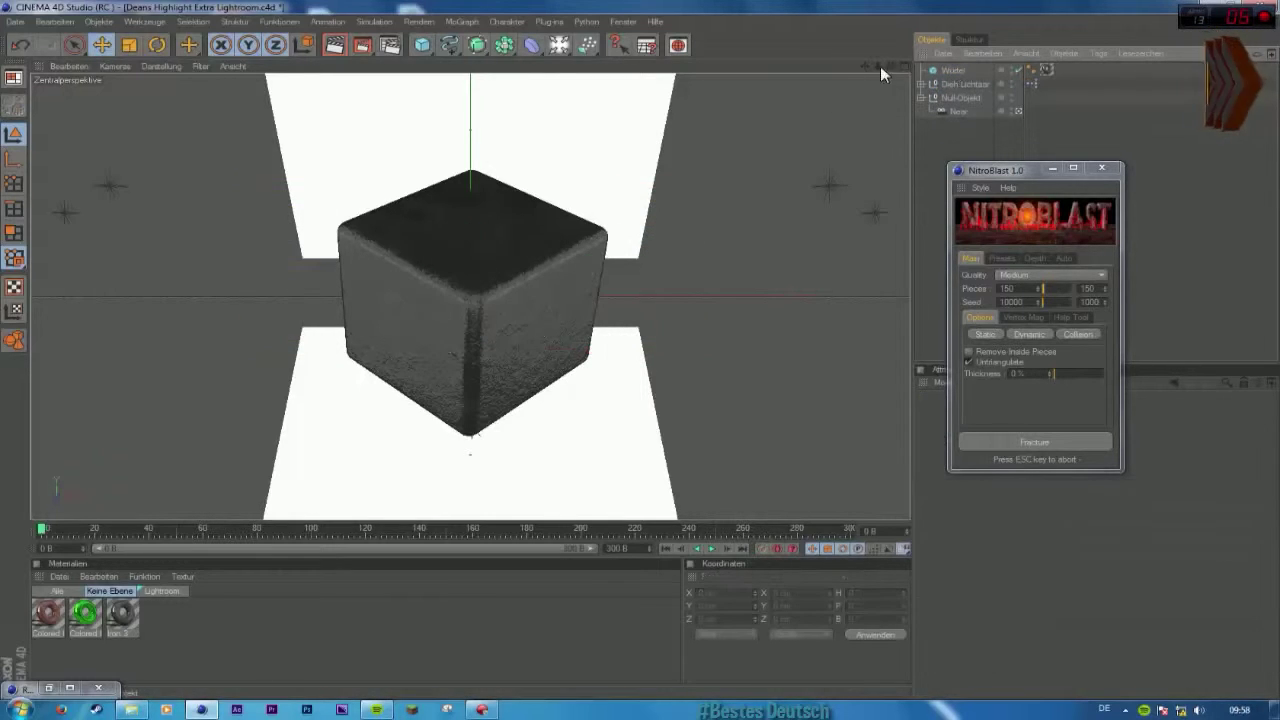
click(952, 70)
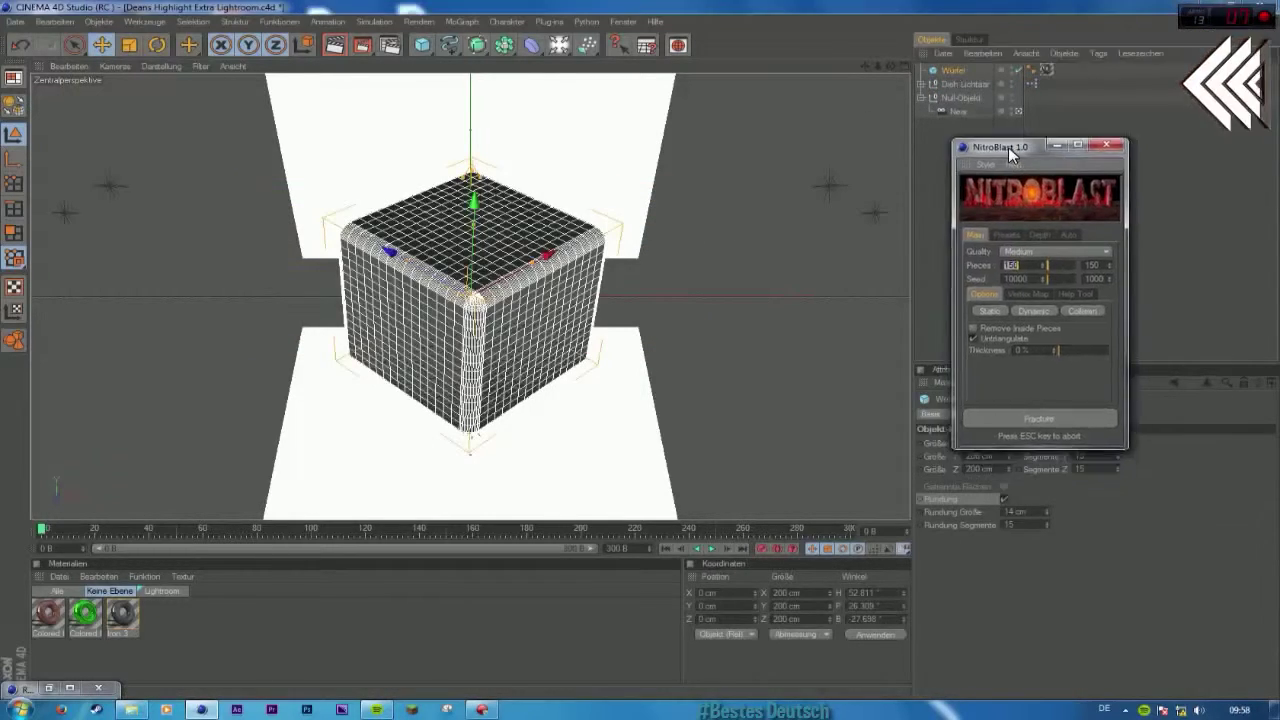
Step: Fracture the cube with NitroBlast, allow its unverified helper application to run, and minimize the plug-in window
drag(1010, 170, 975, 119)
click(986, 239)
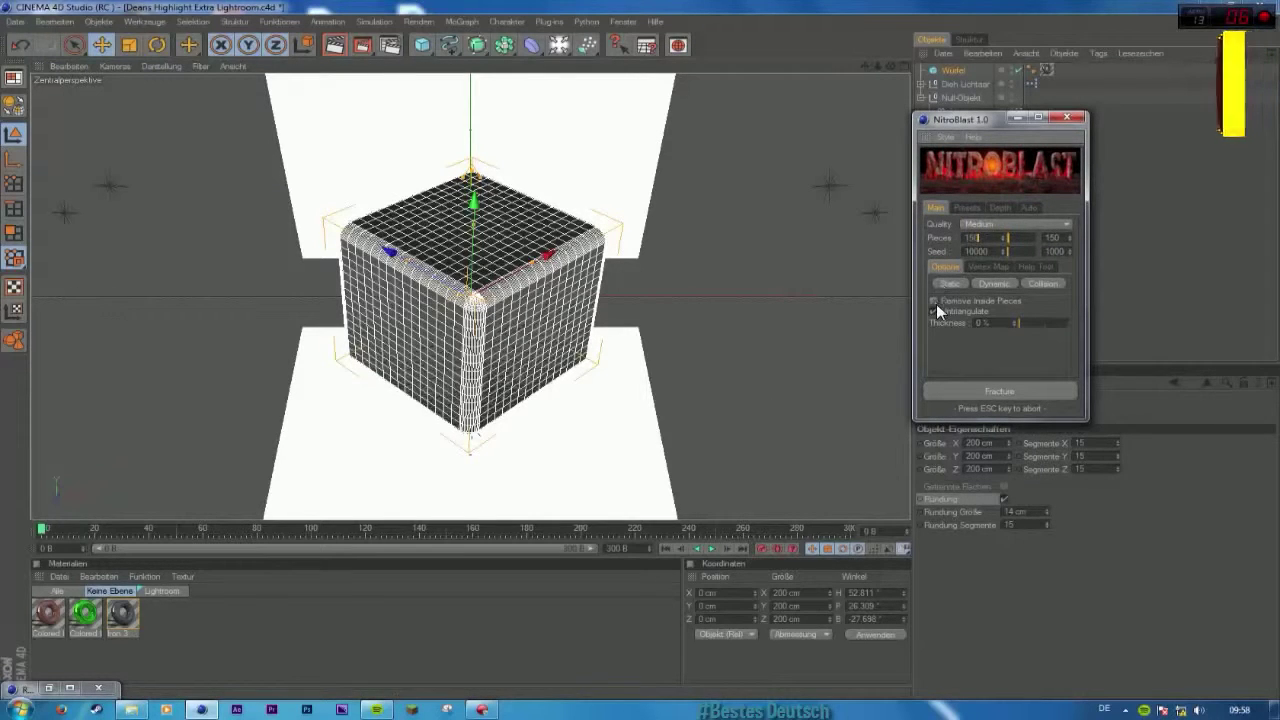
click(990, 394)
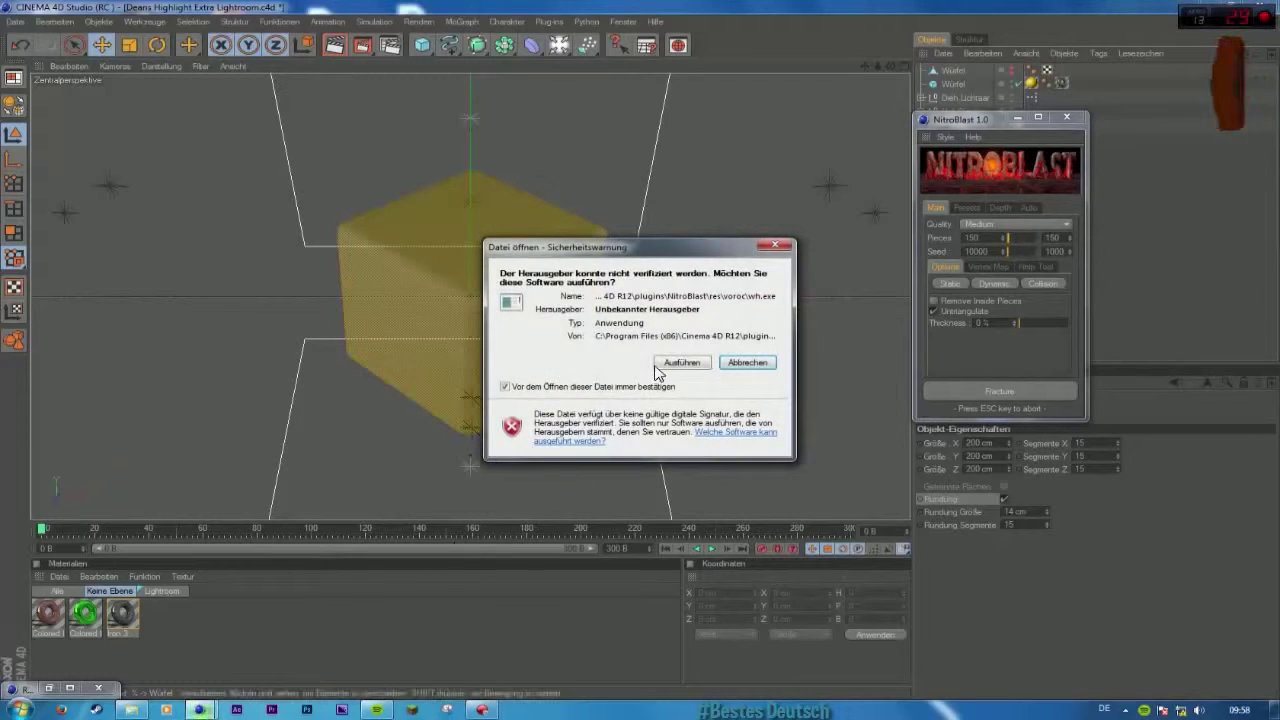
drag(634, 247, 597, 259)
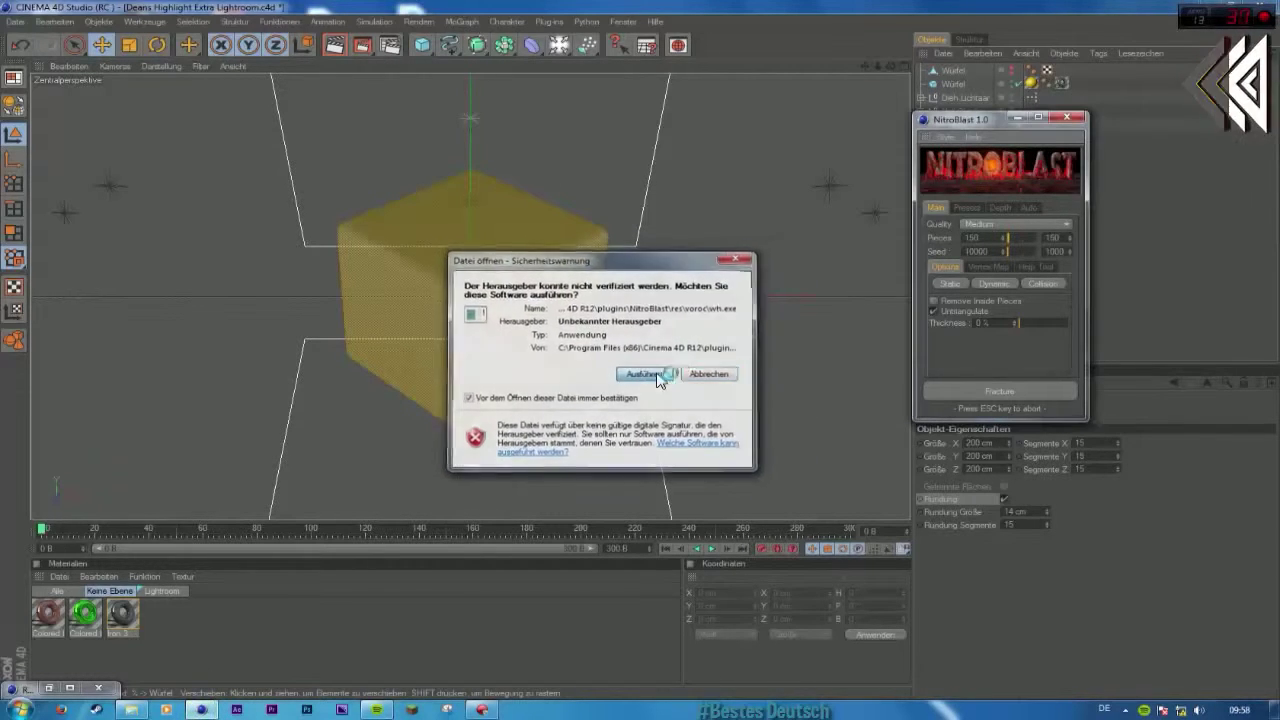
click(658, 375)
click(686, 364)
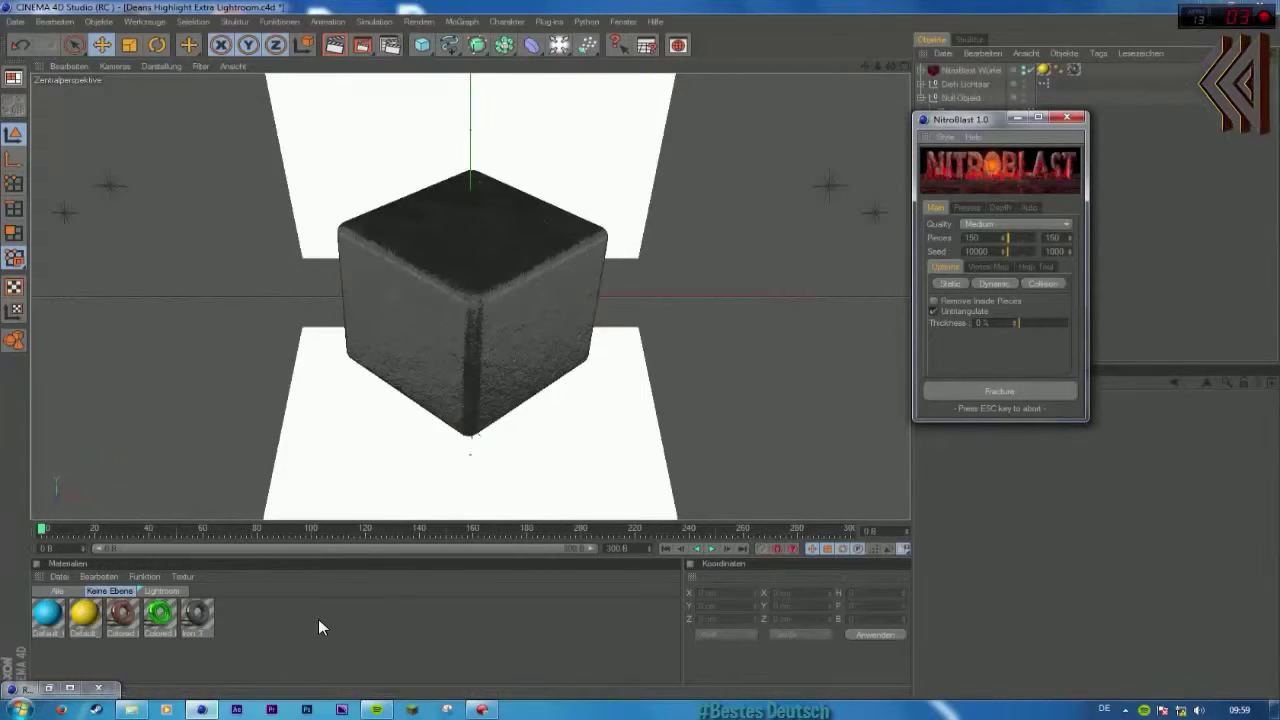
click(1016, 117)
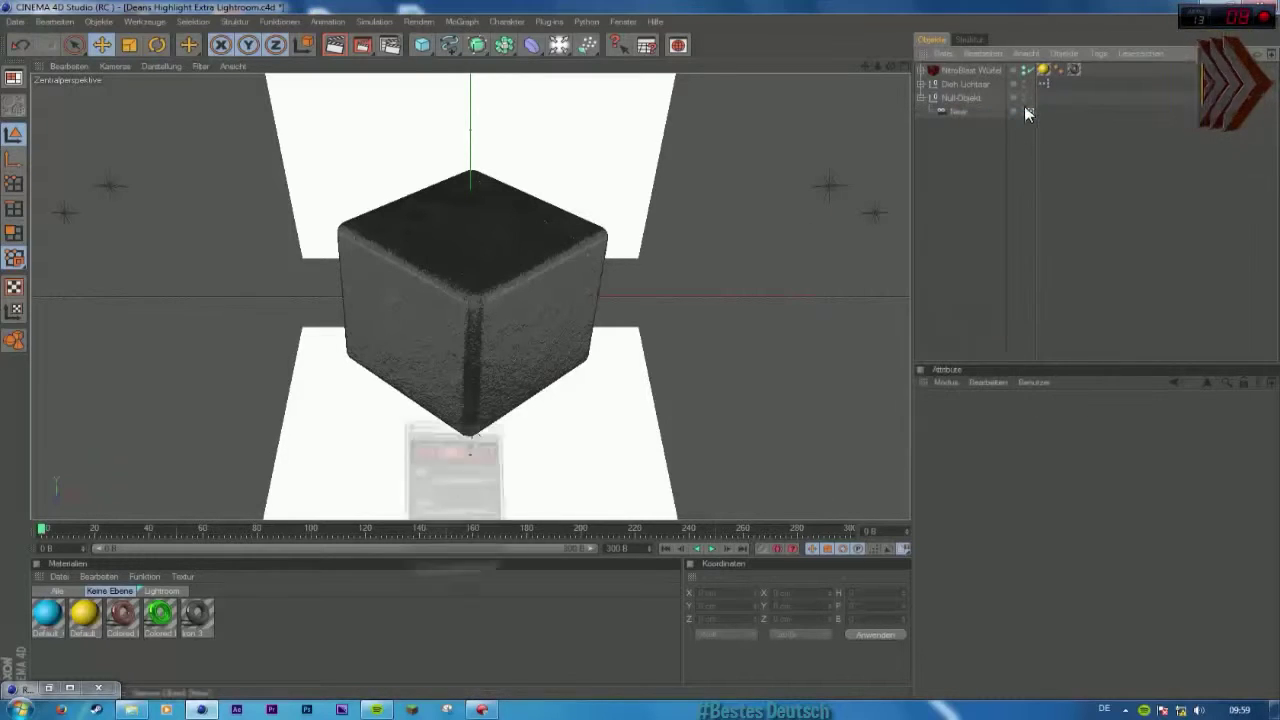
Step: Examine the fractured cube's yellow material tag and the Colored Iron and Iron 3 materials
click(1044, 71)
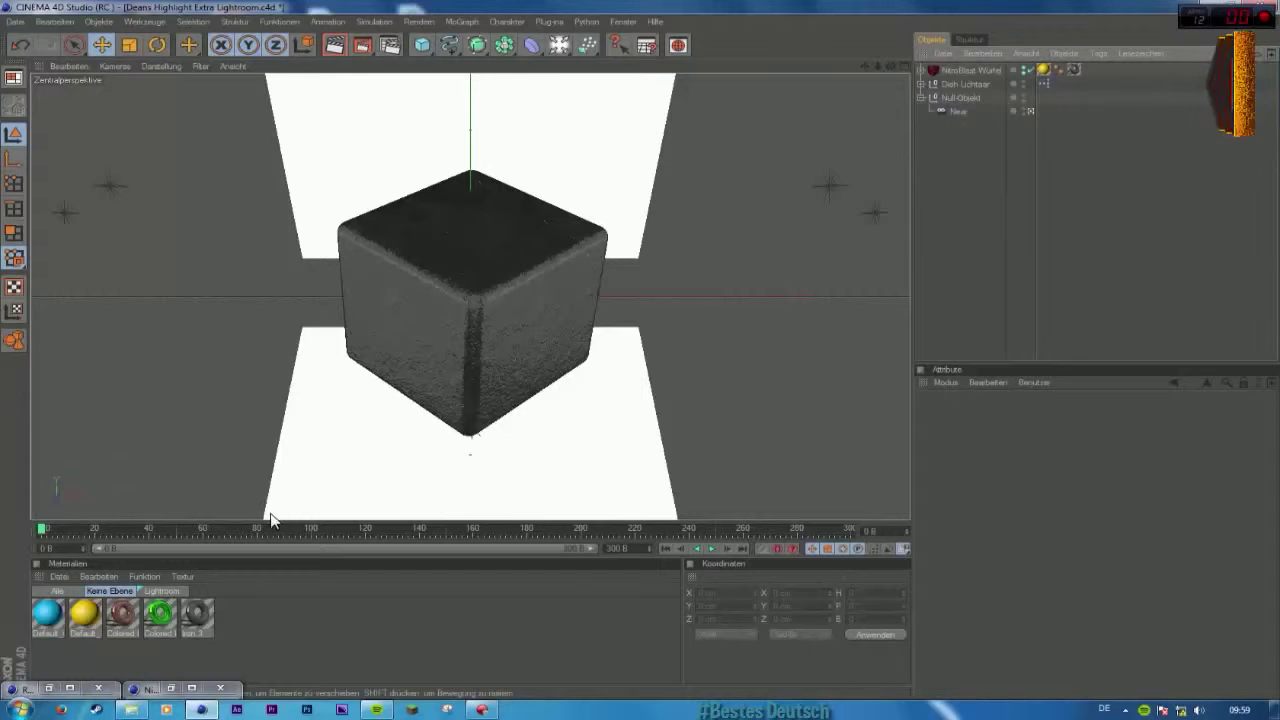
click(200, 615)
click(172, 622)
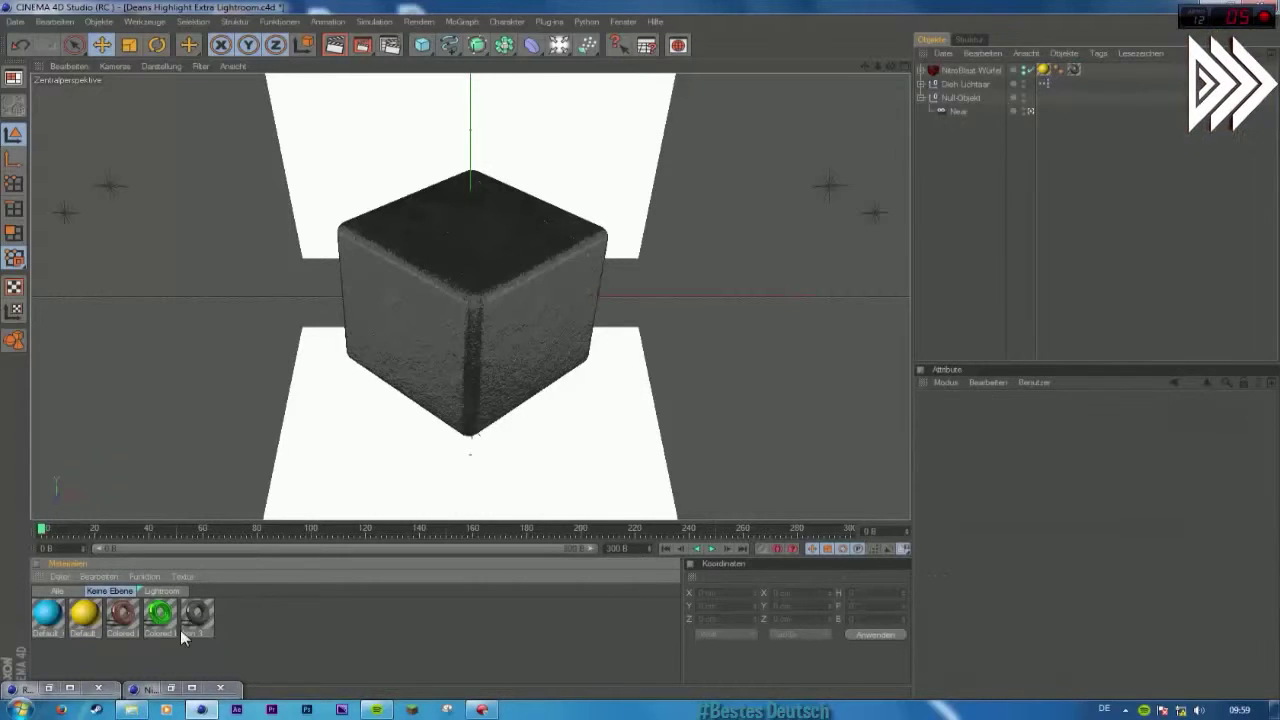
click(272, 610)
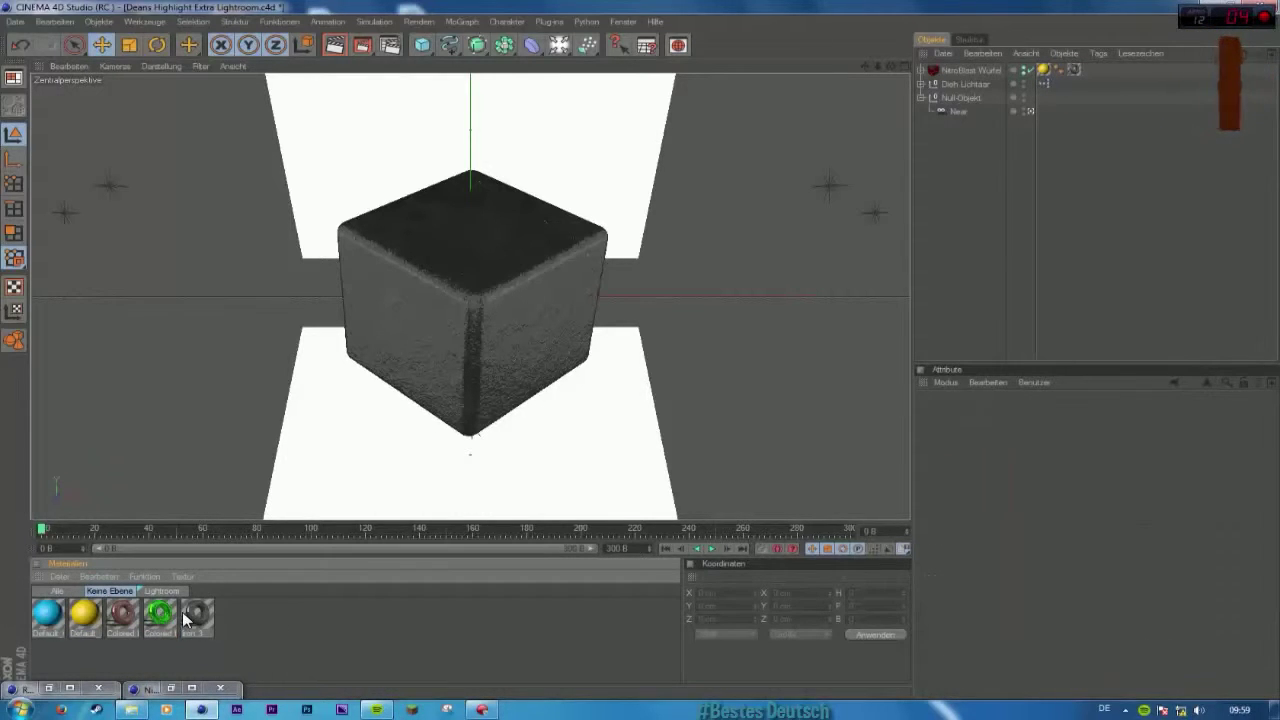
click(196, 615)
click(226, 630)
Step: Load a red displacement material from CrazyFX Material Pack 2.0 Free and replace the fractured cube's yellow material with it
click(62, 576)
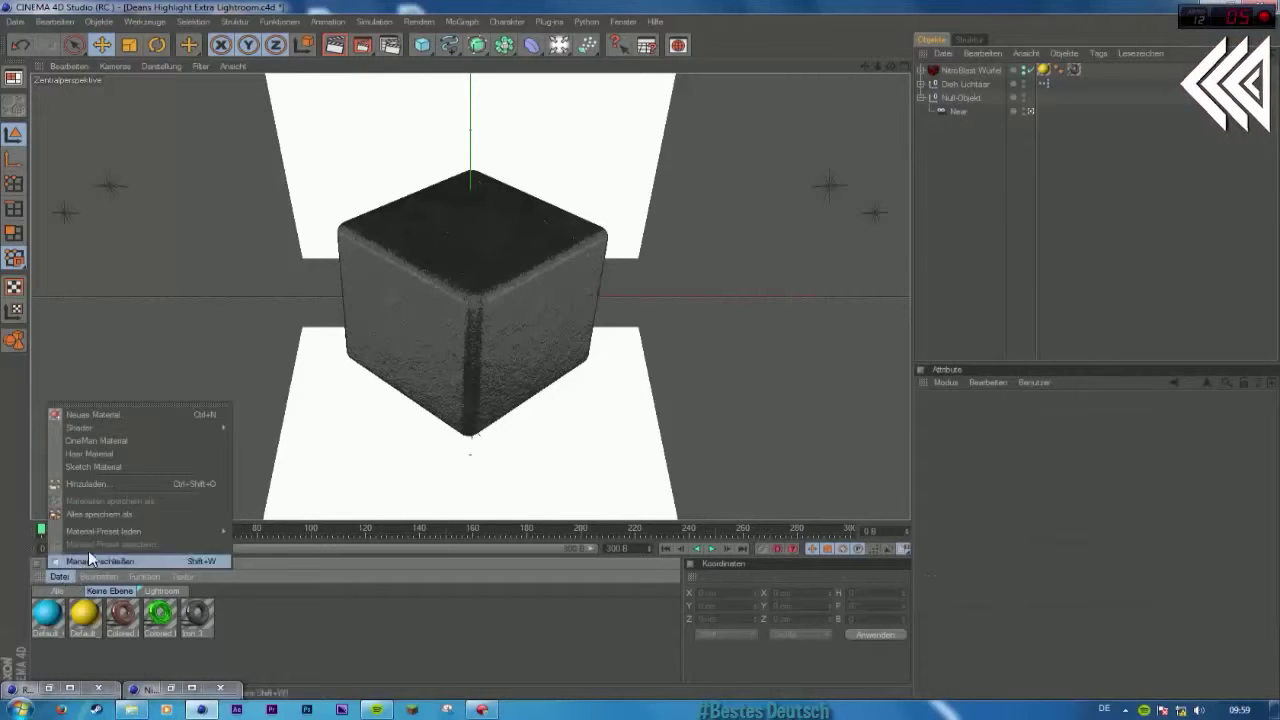
mouse_move(137, 530)
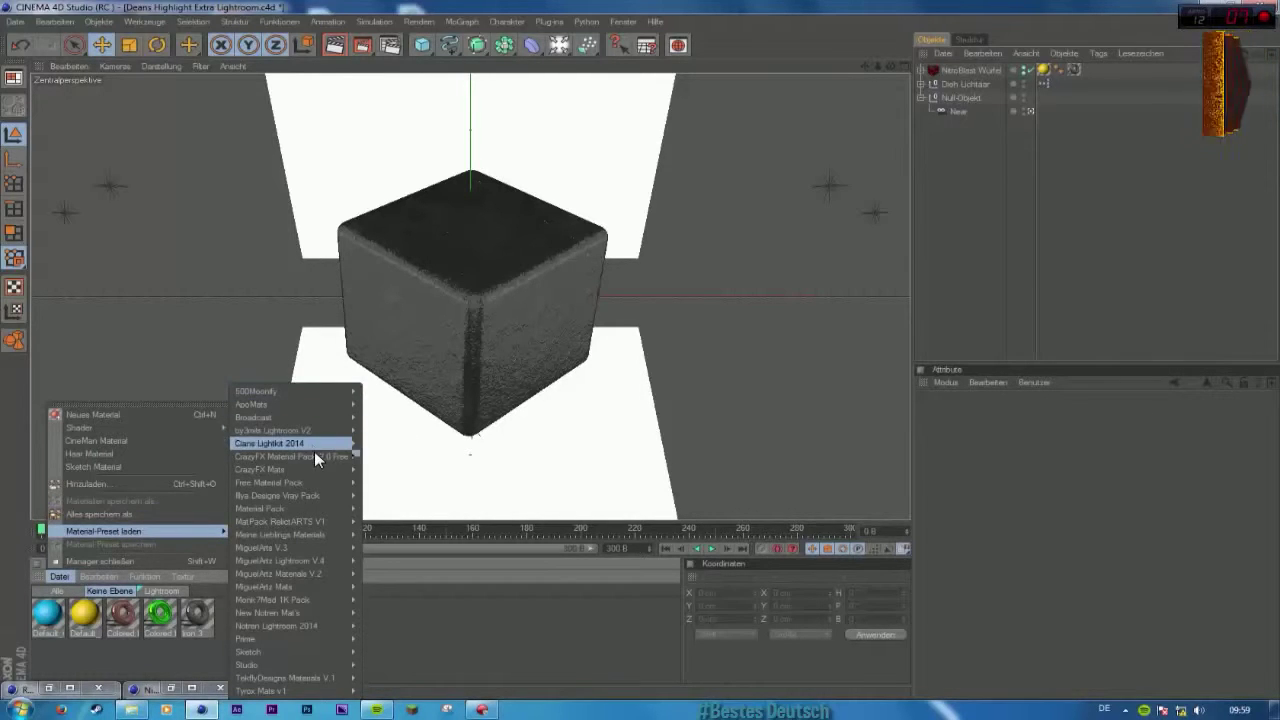
mouse_move(316, 452)
mouse_move(398, 458)
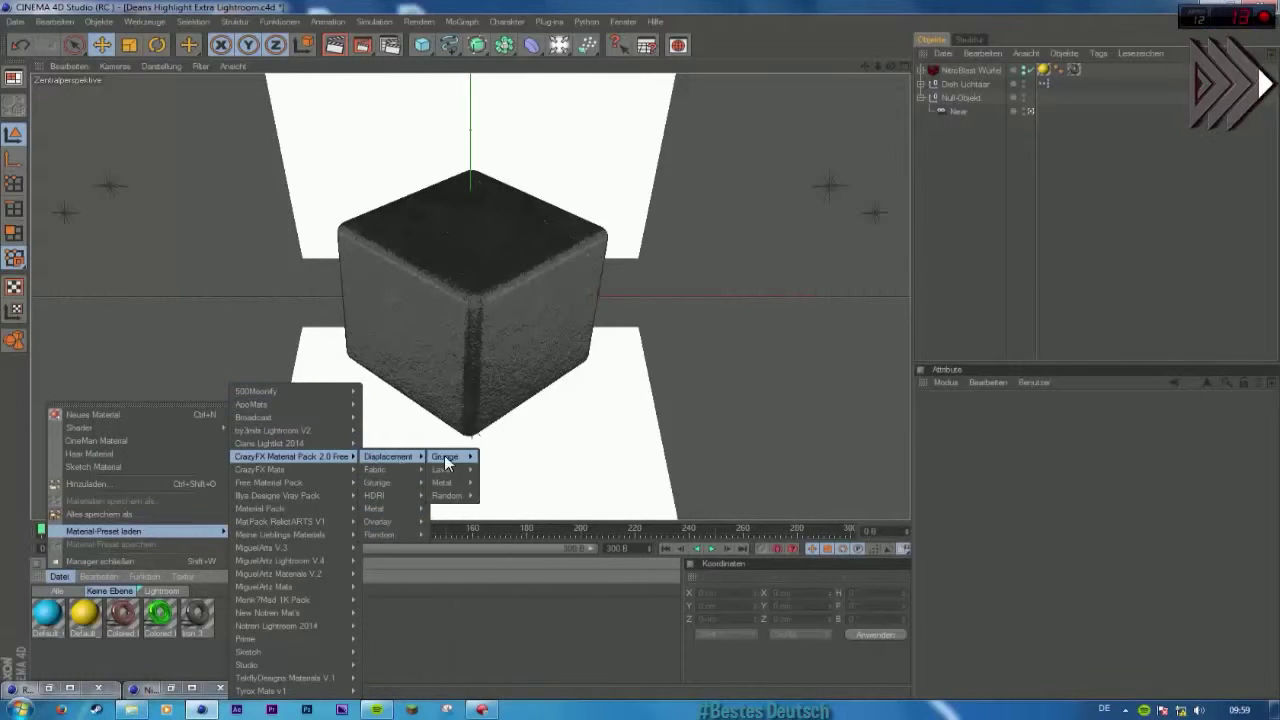
mouse_move(458, 470)
click(485, 511)
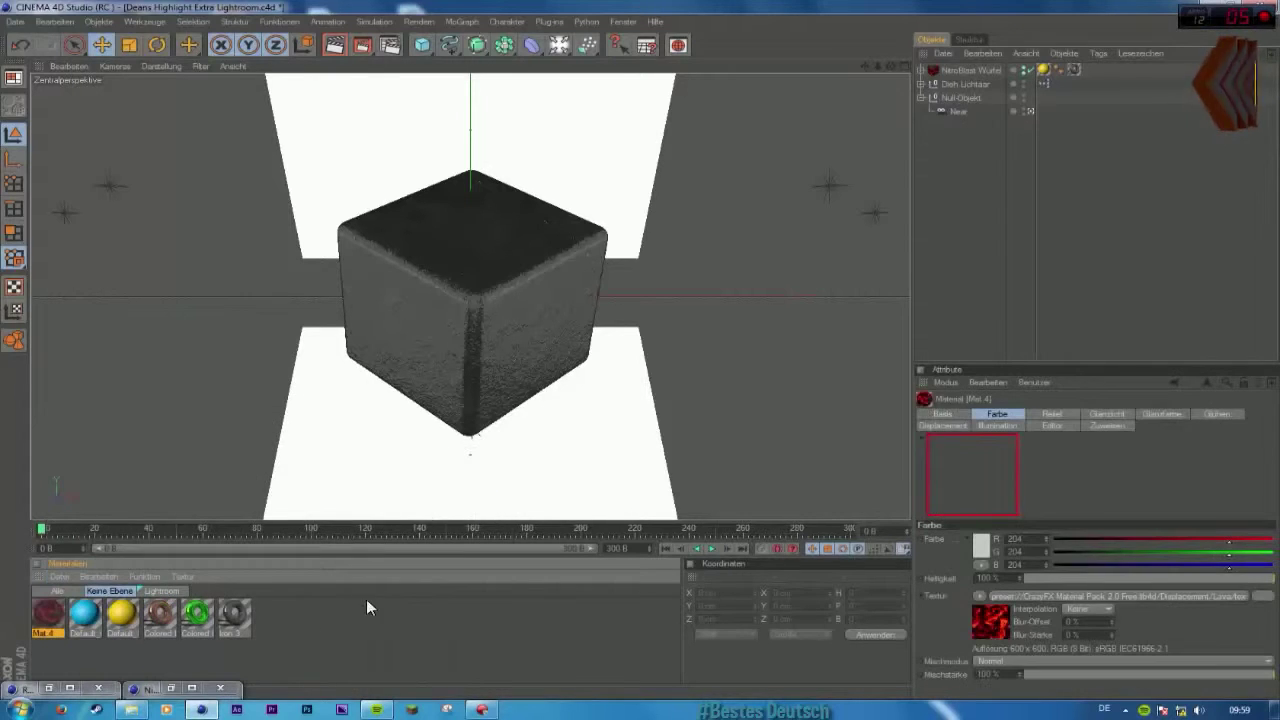
drag(662, 295, 1044, 70)
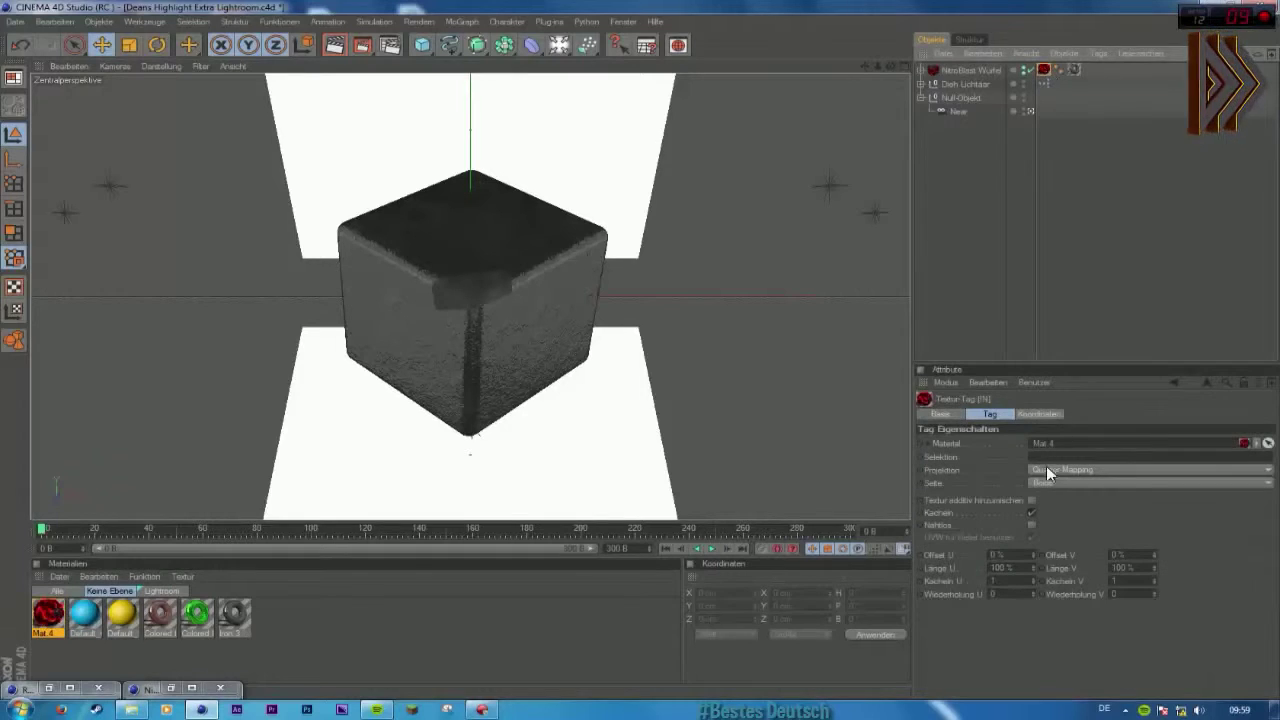
click(1000, 284)
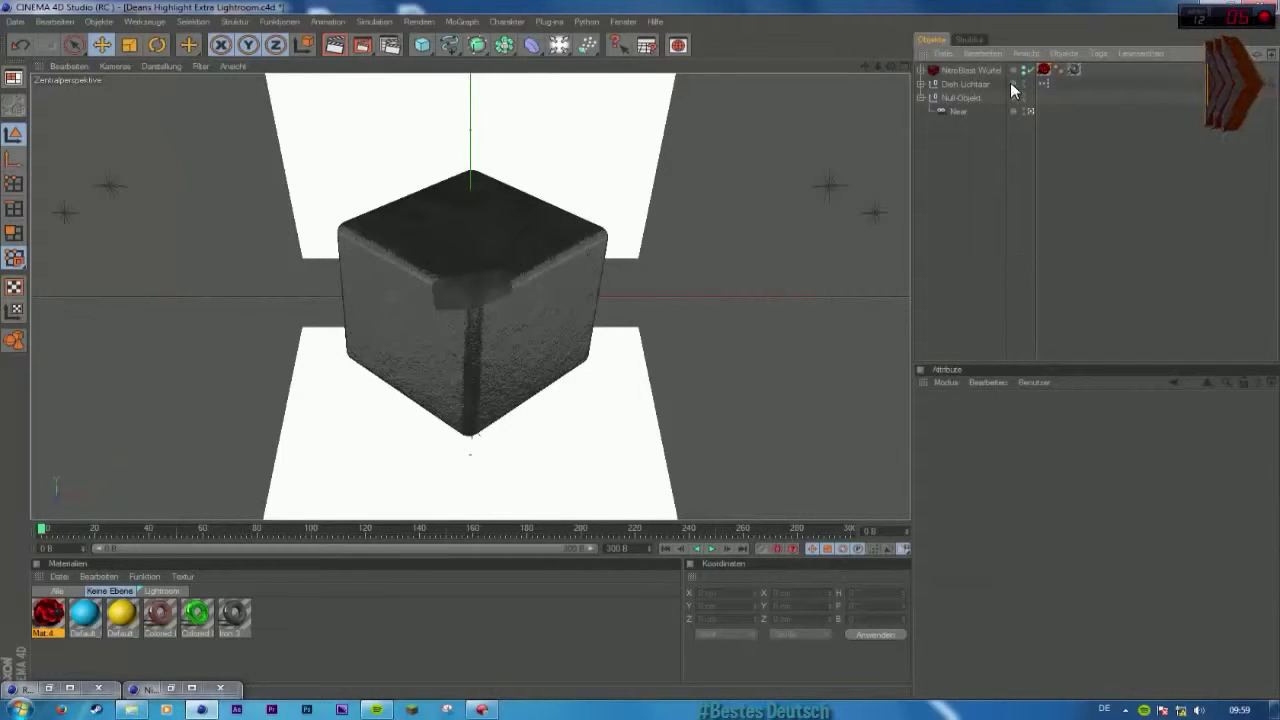
click(980, 70)
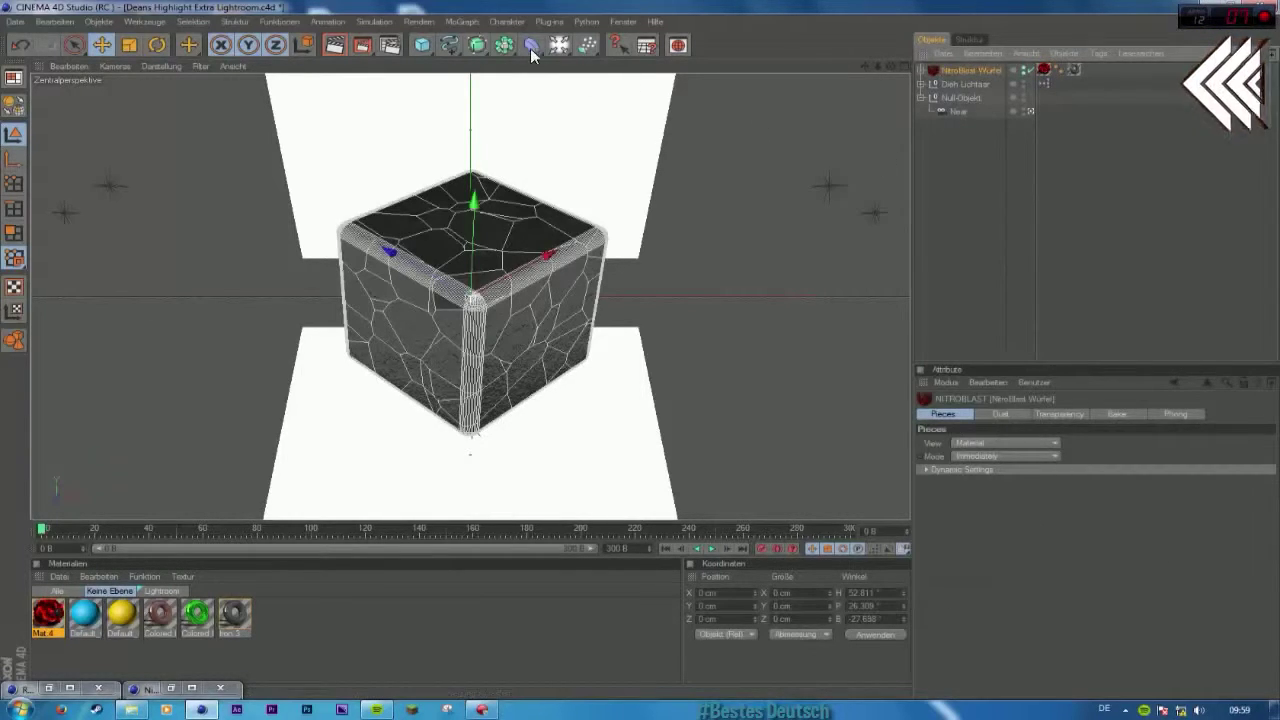
click(454, 25)
click(505, 147)
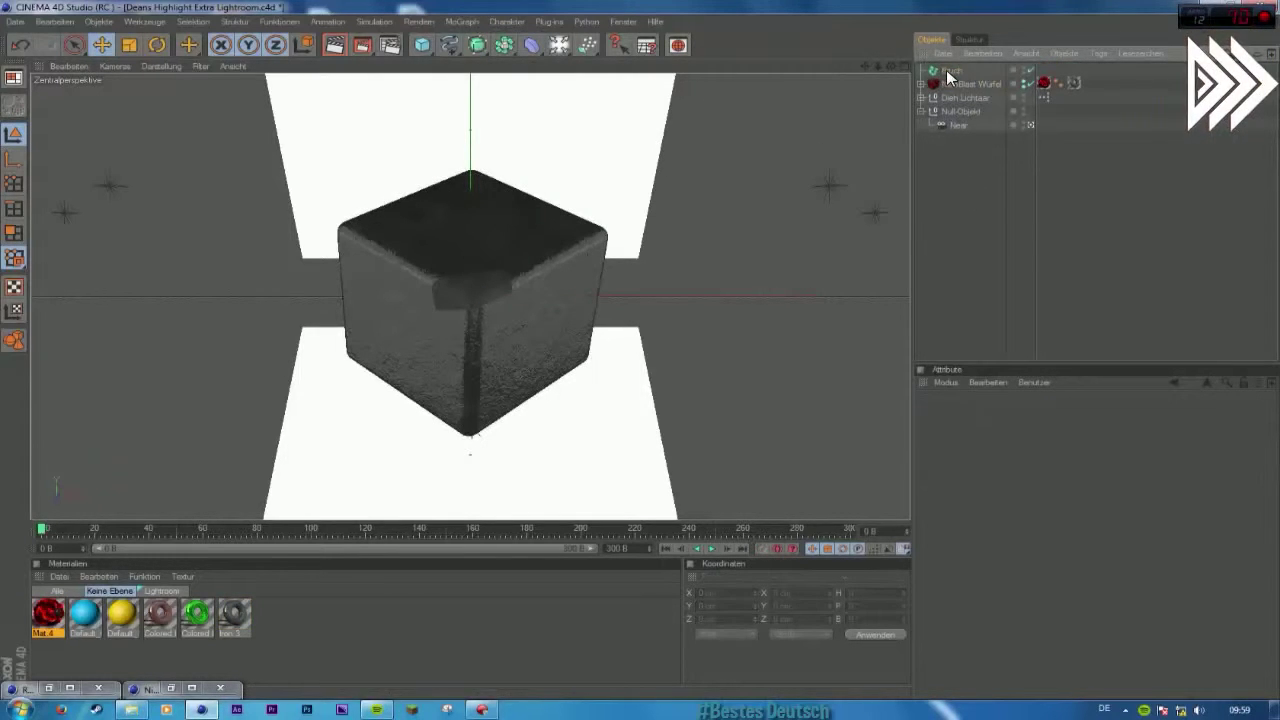
key(Delete)
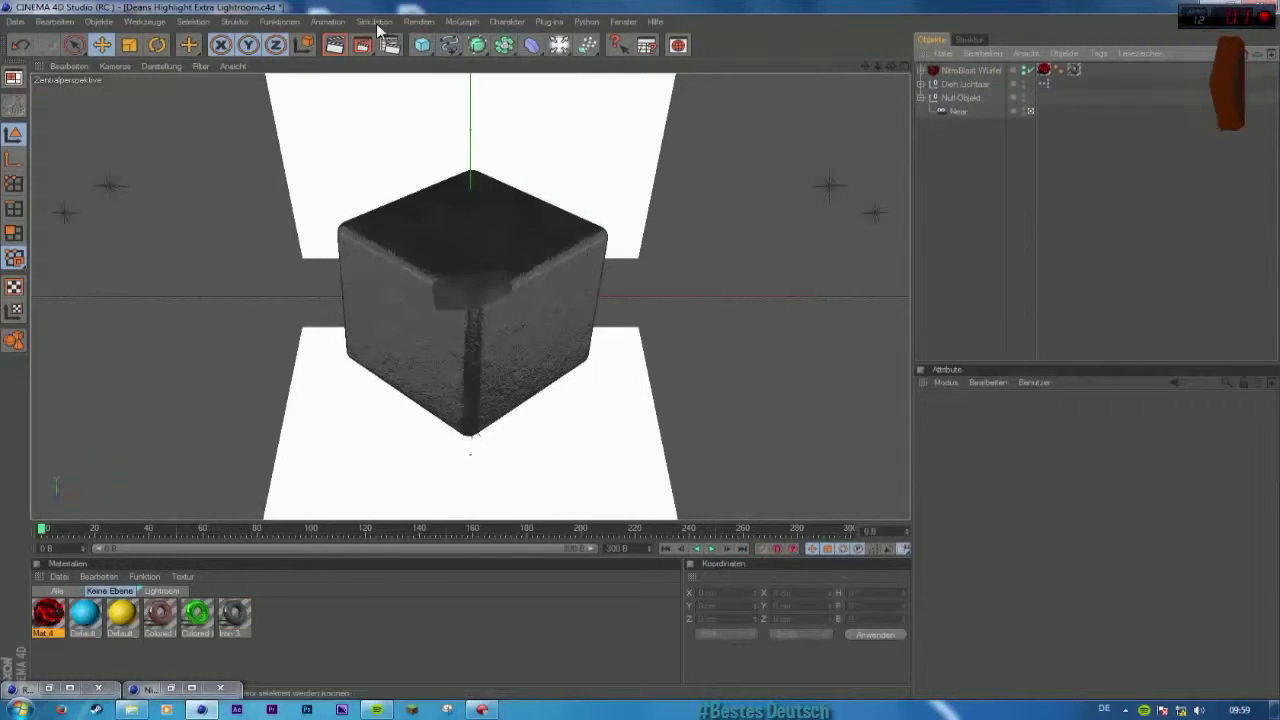
Step: Add a MoGraph Fracture (Bruch) object to the scene and select the NitroBlast cube
click(462, 21)
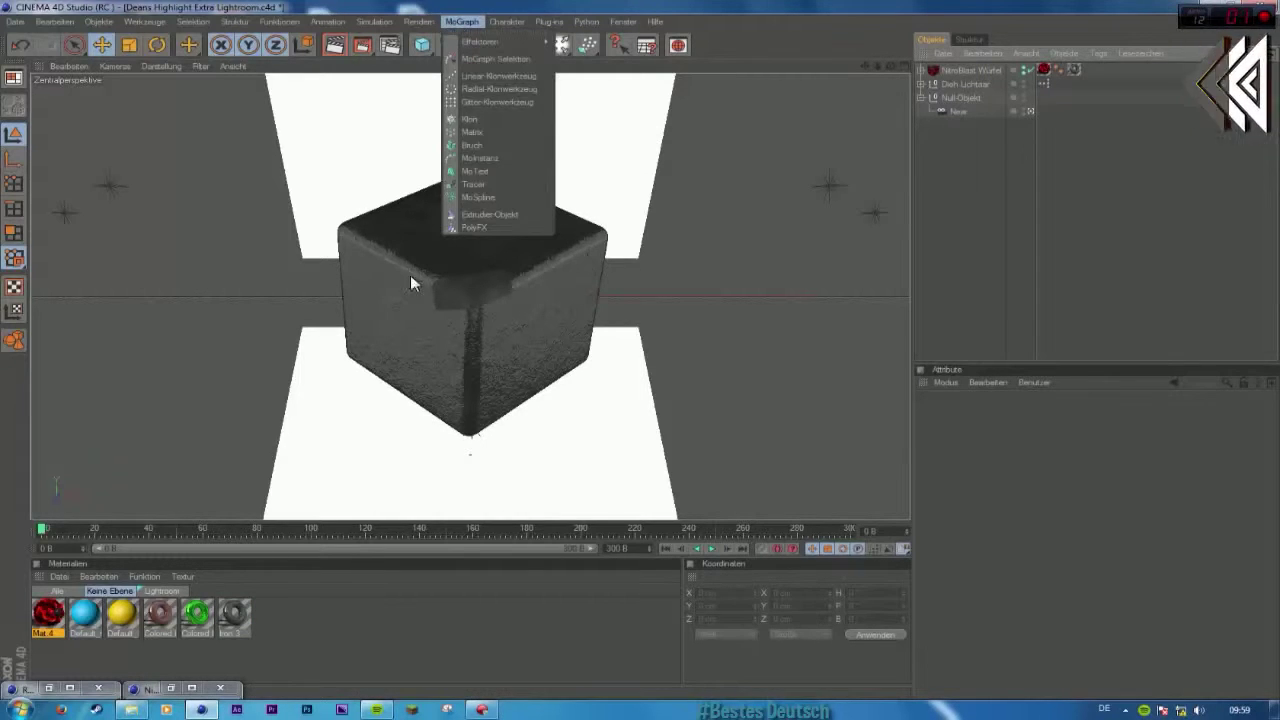
click(484, 142)
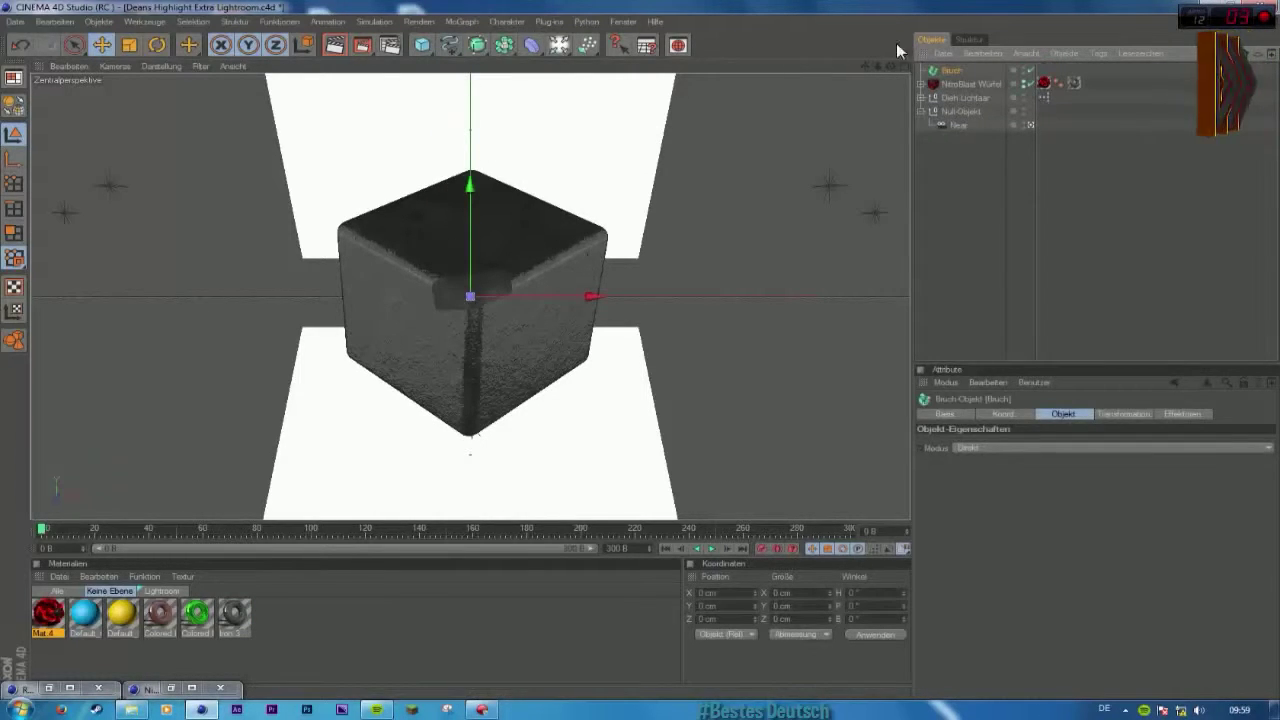
click(958, 83)
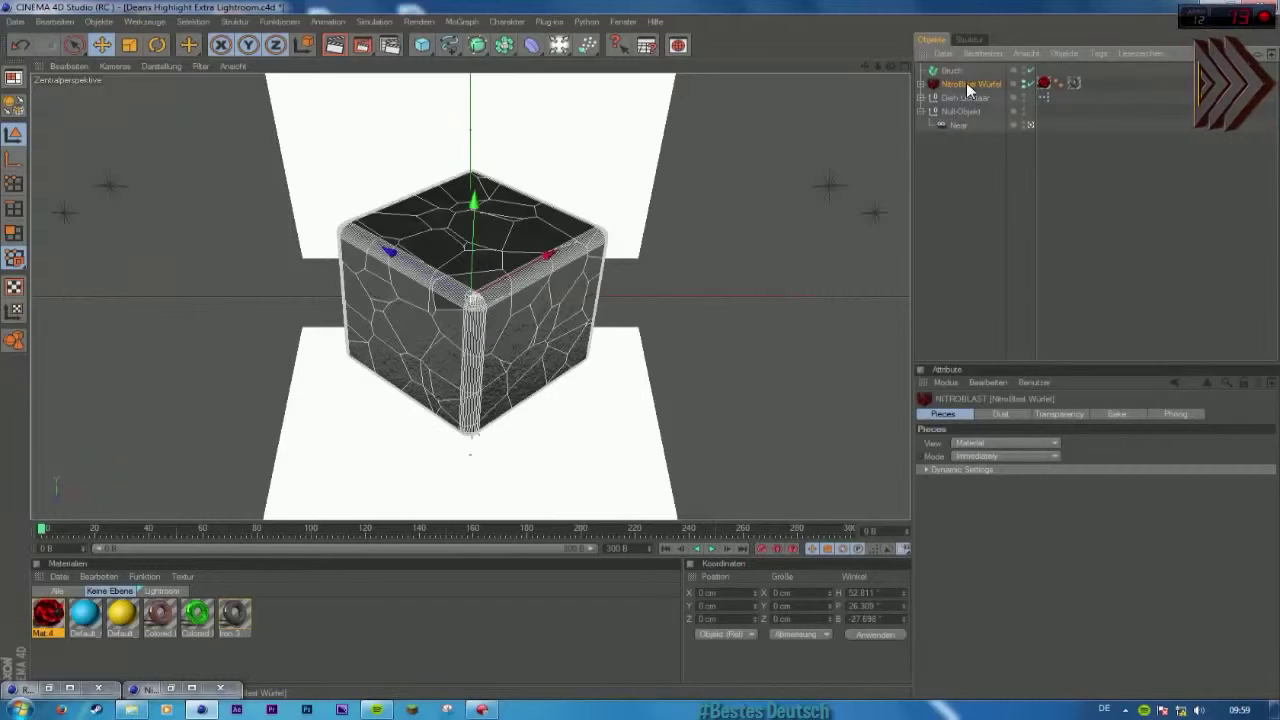
drag(985, 74, 966, 84)
click(962, 236)
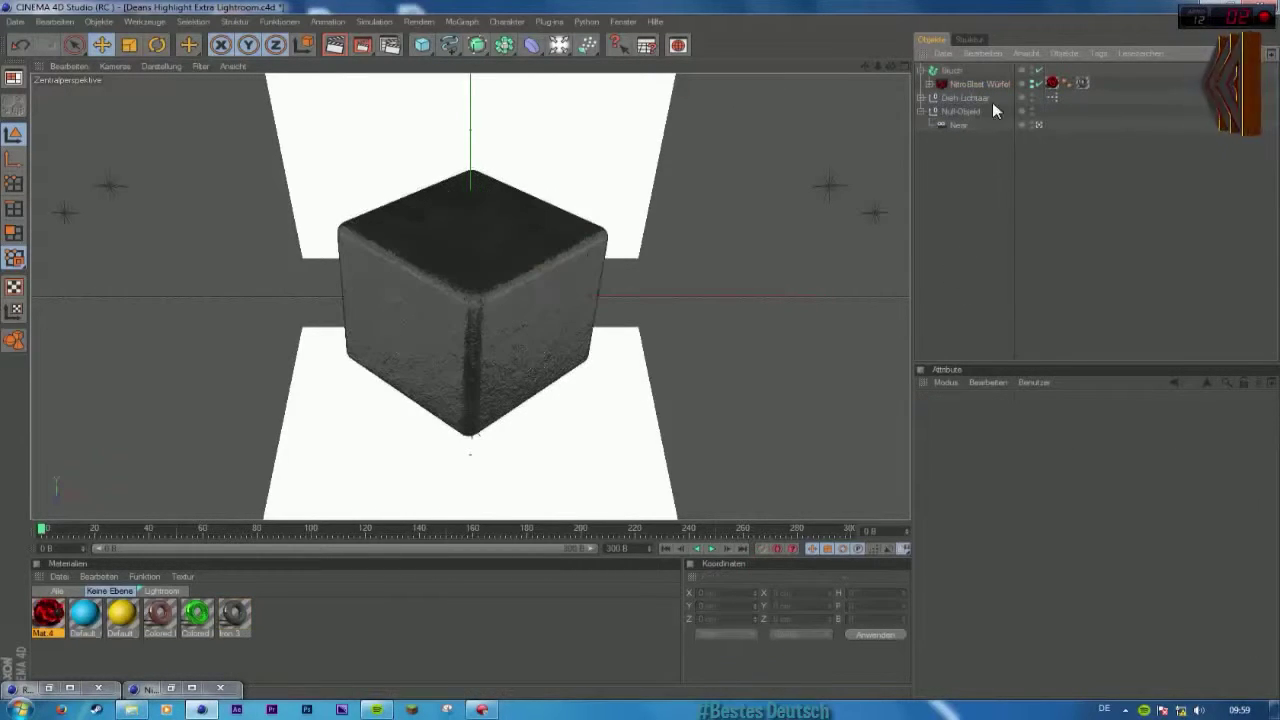
click(960, 84)
click(951, 196)
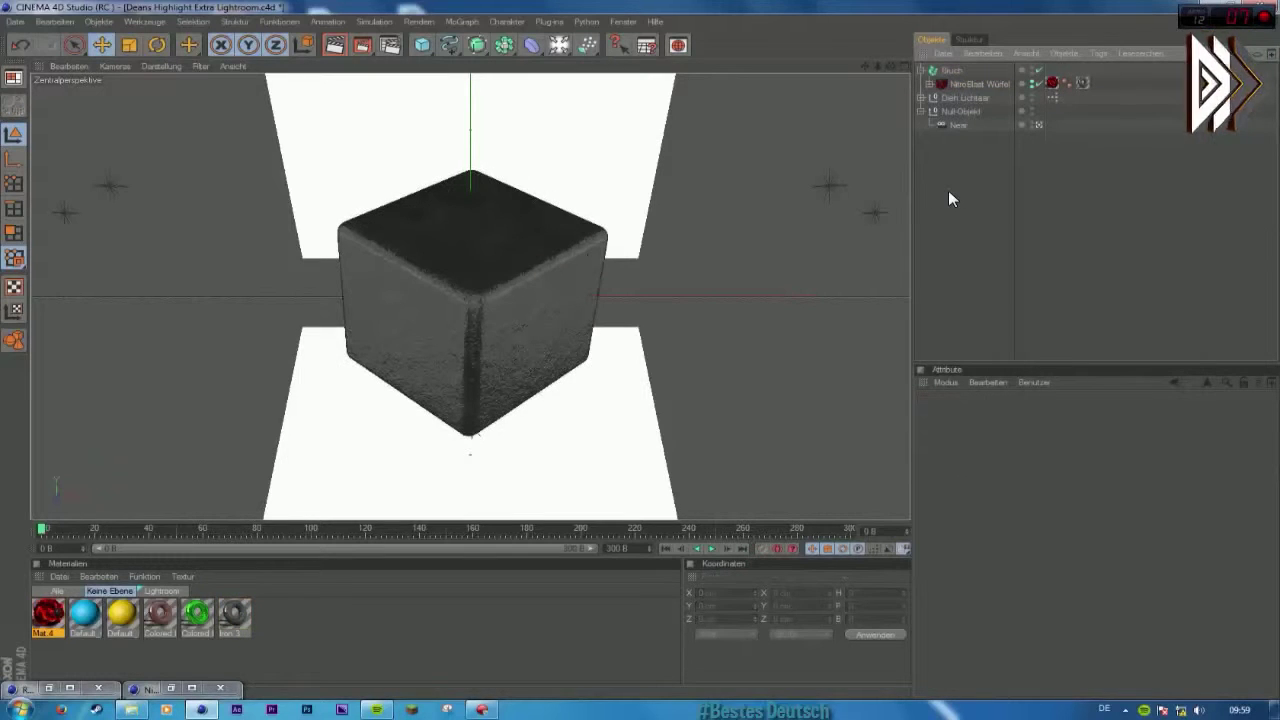
key(ctrl+z)
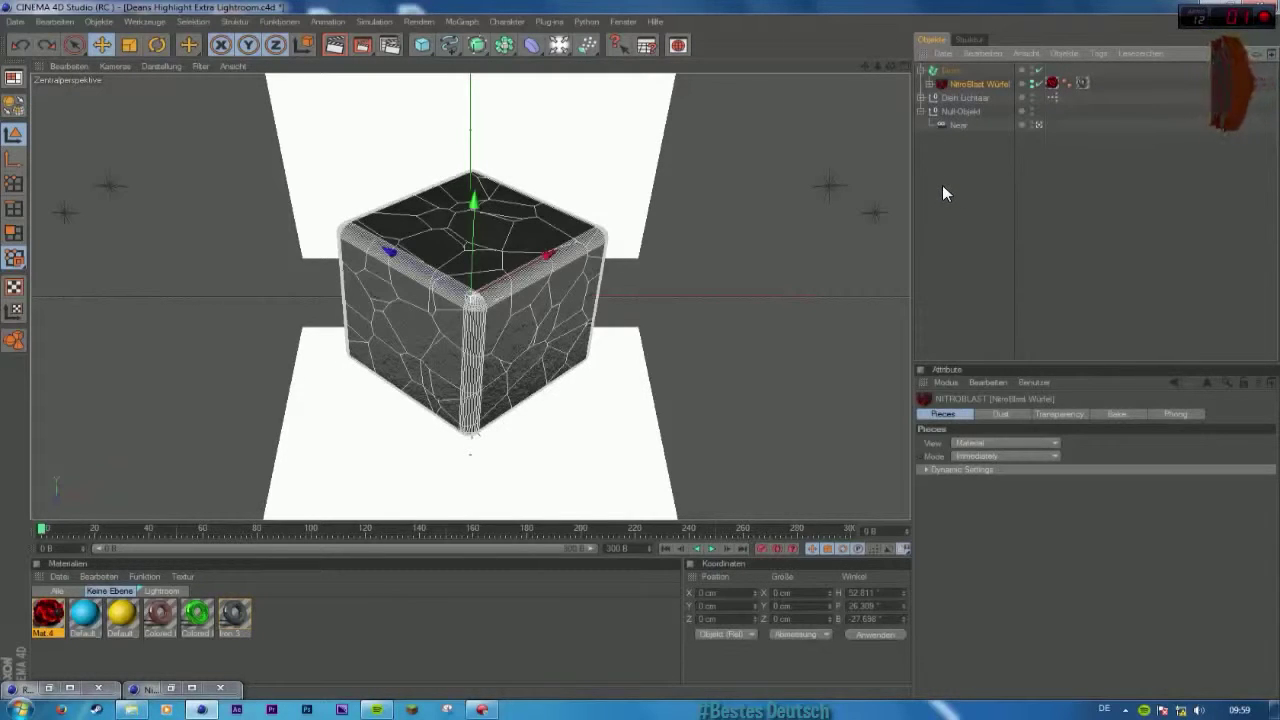
click(938, 186)
key(ctrl+z)
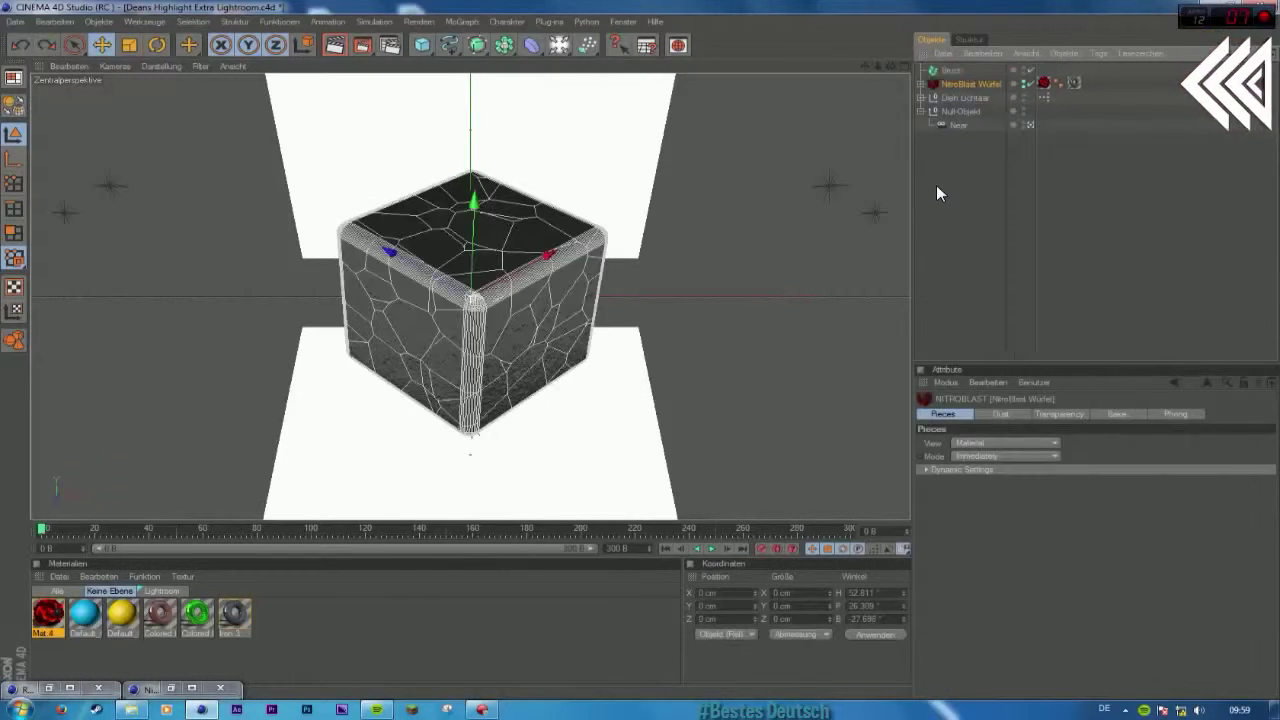
click(936, 185)
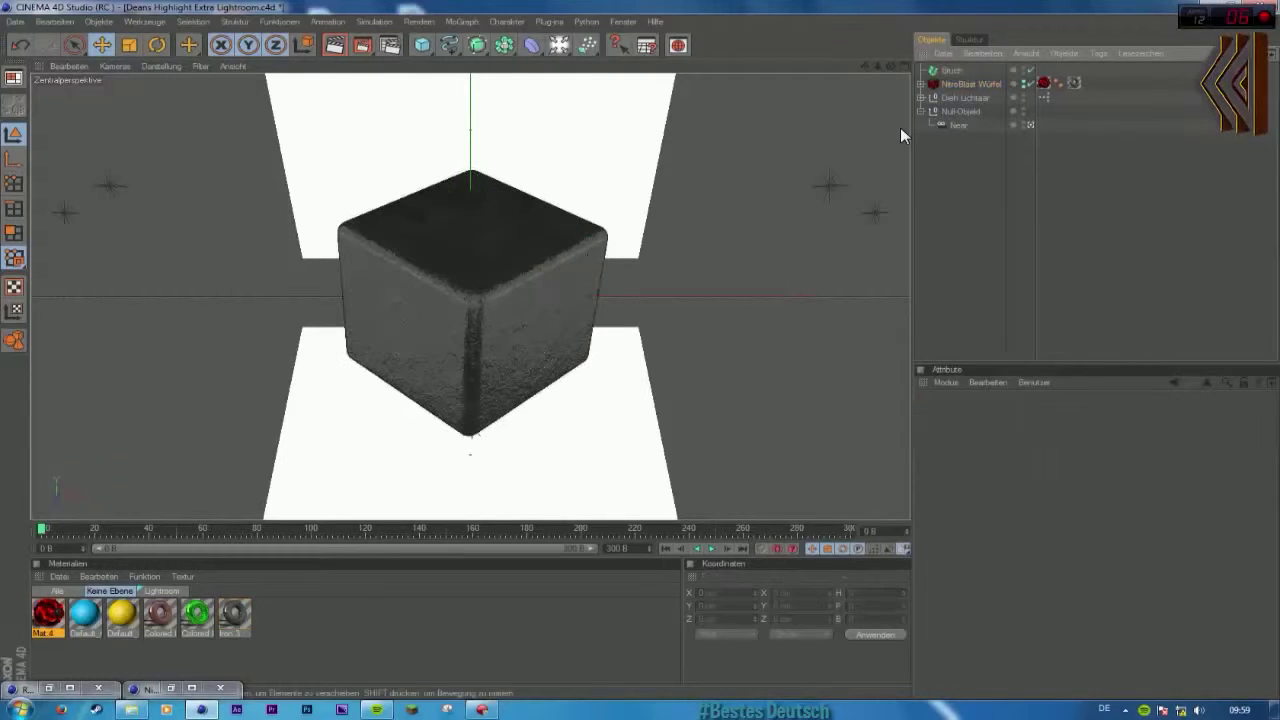
Step: Inspect the NitroBlast cube's red texture tag and its material settings
click(954, 82)
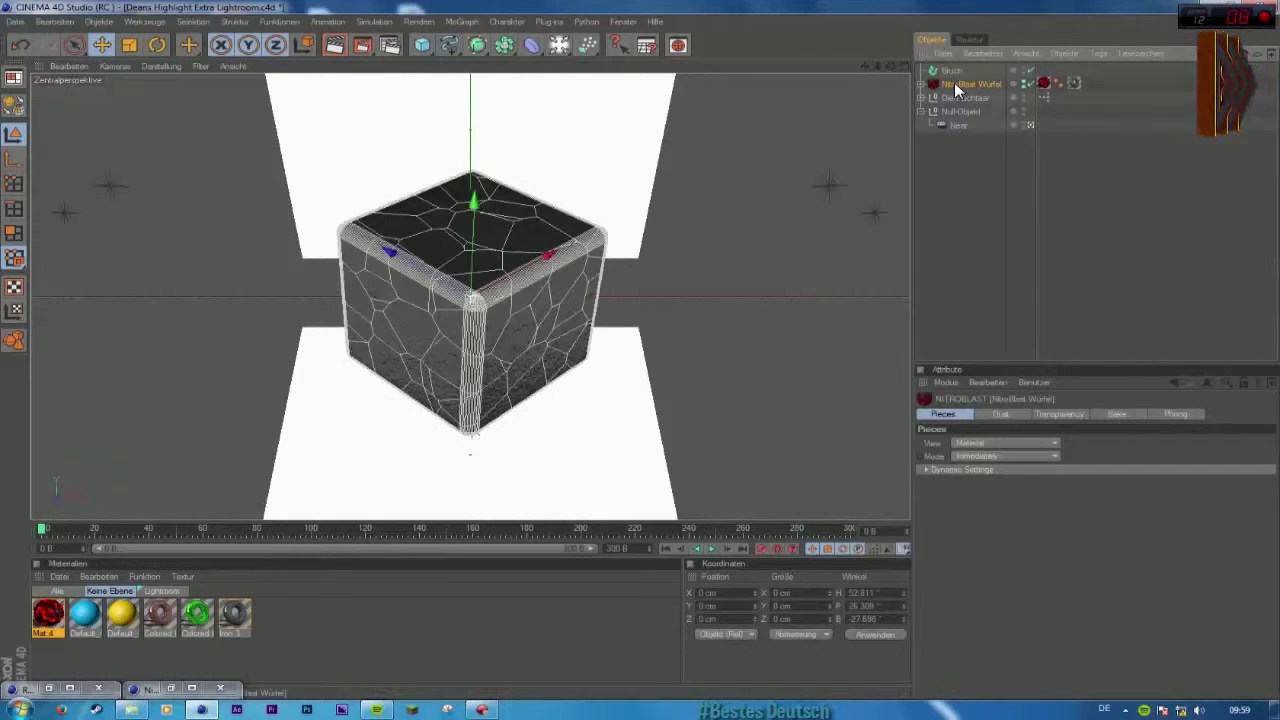
click(956, 143)
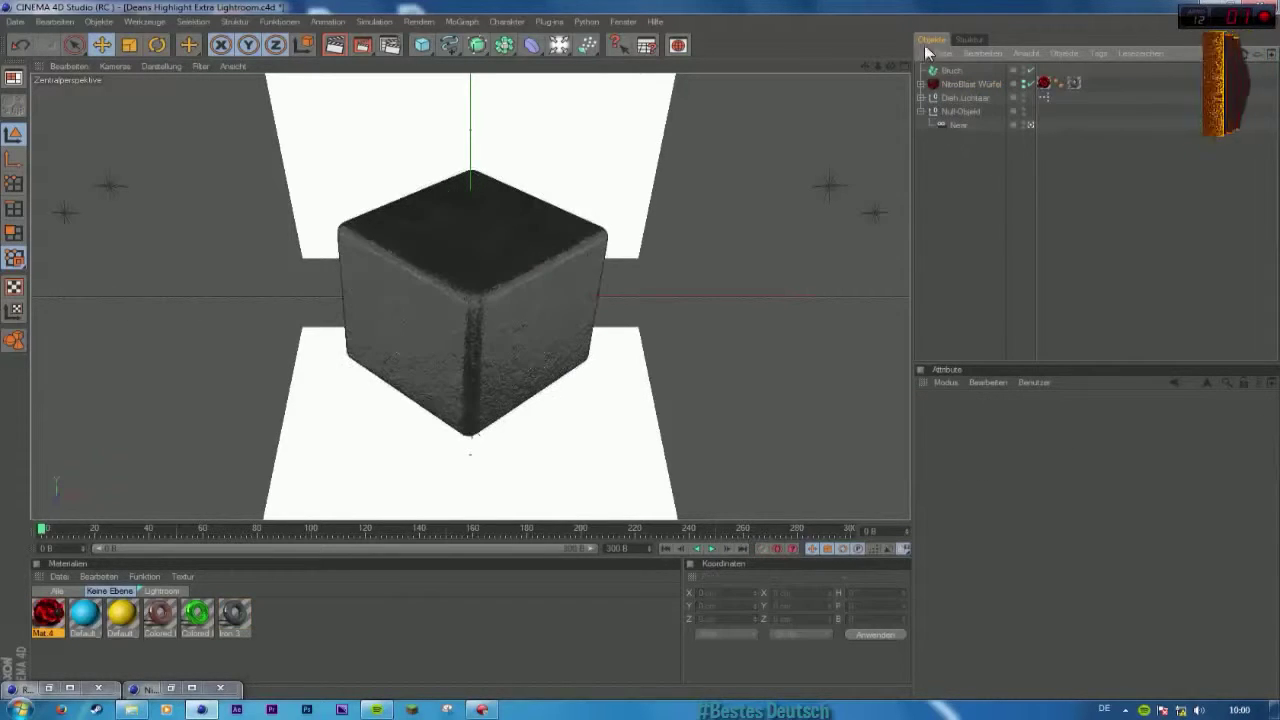
click(988, 84)
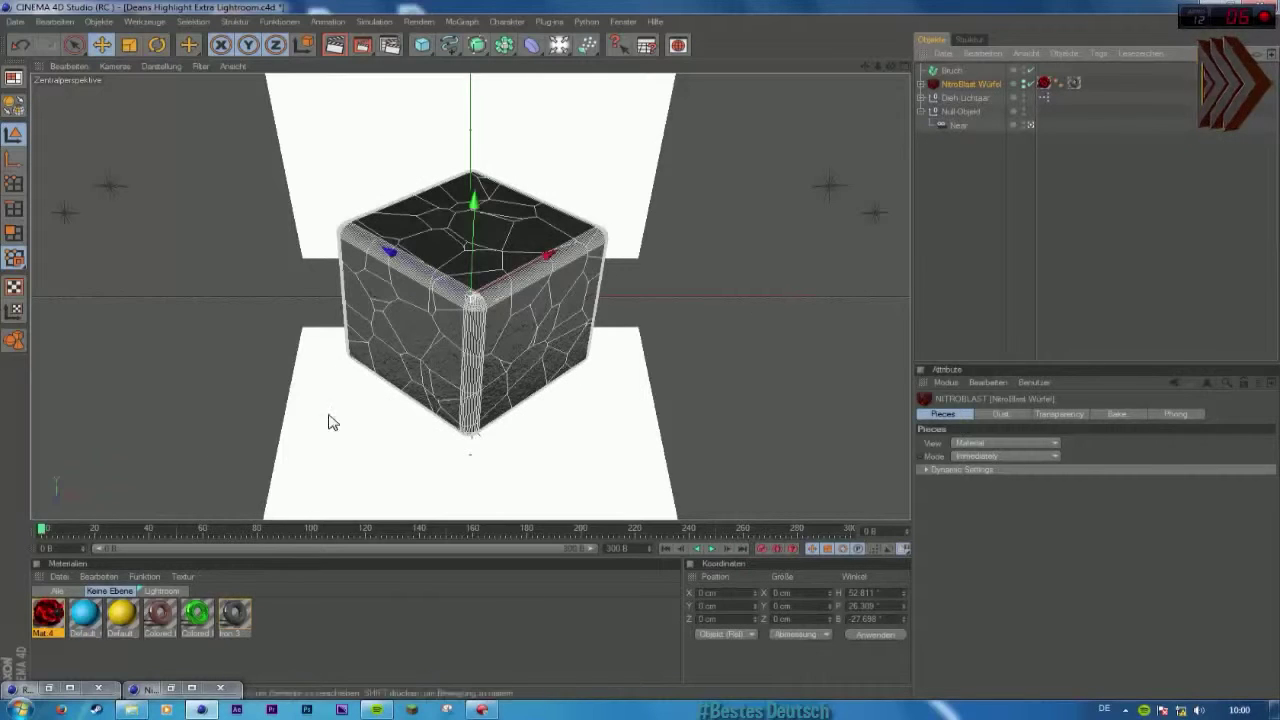
click(1044, 83)
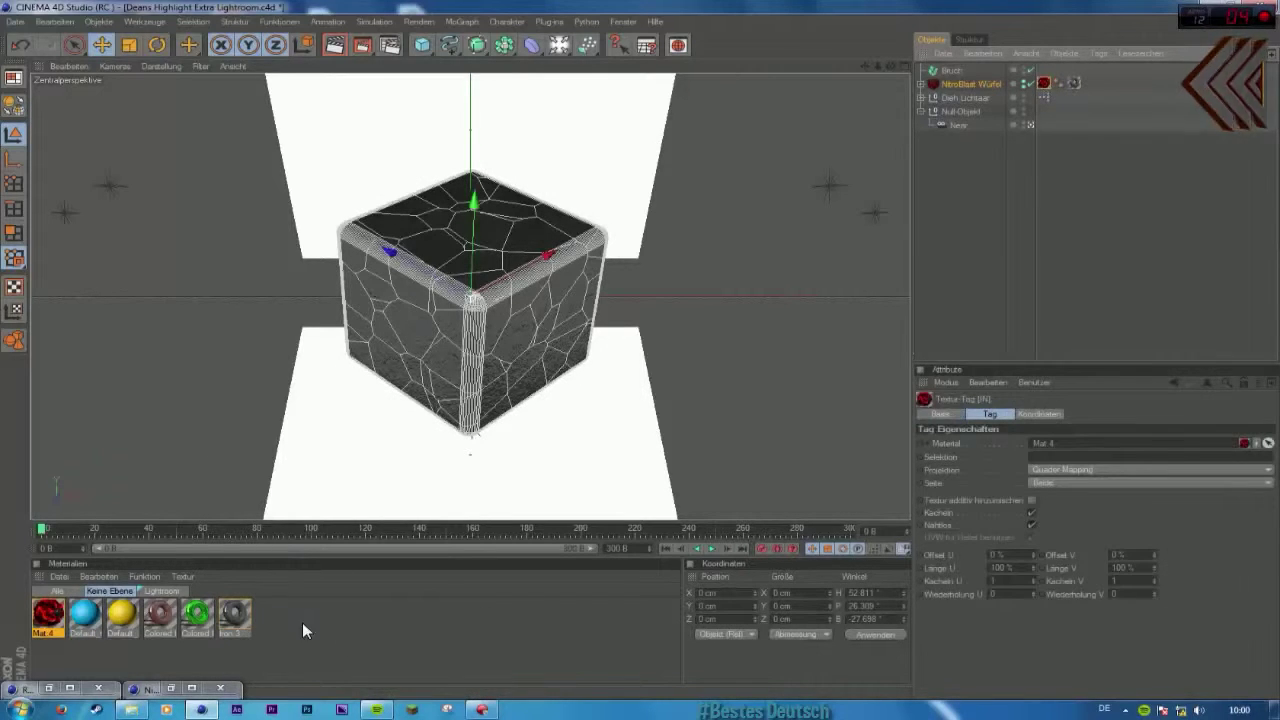
mouse_move(232, 614)
mouse_down()
mouse_move(1035, 137)
mouse_move(709, 314)
mouse_move(228, 624)
mouse_up()
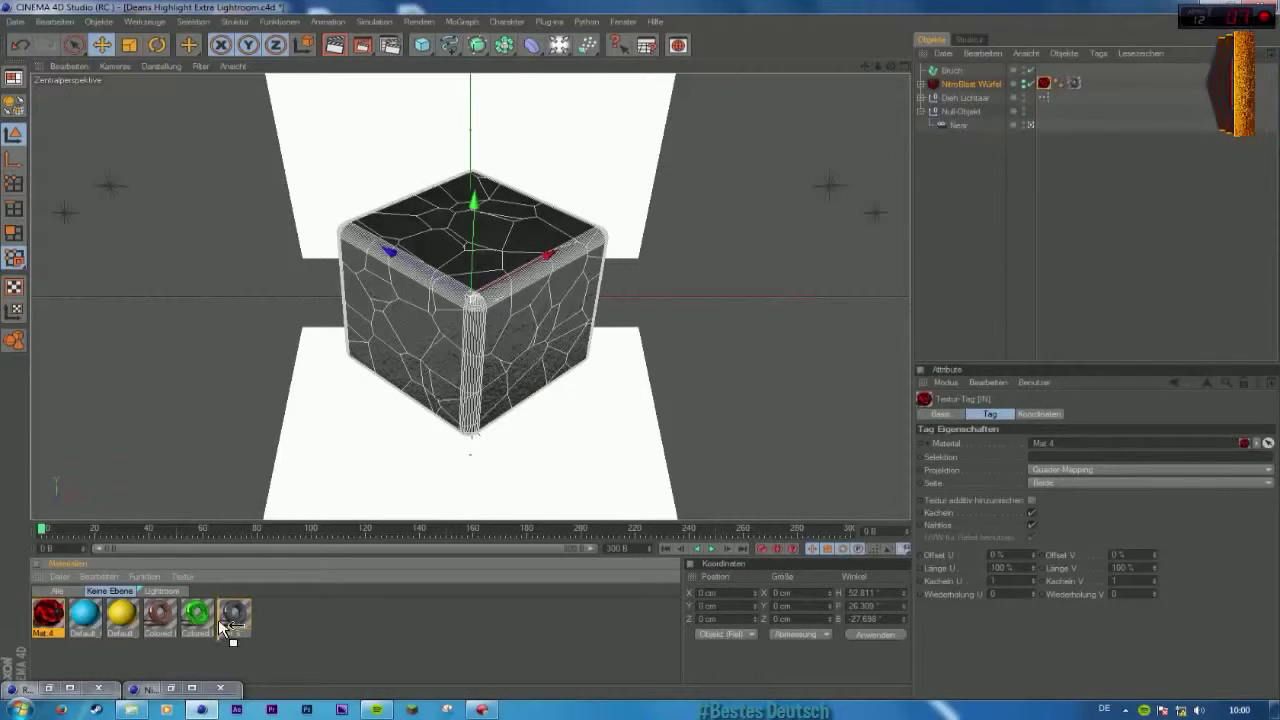
click(1006, 154)
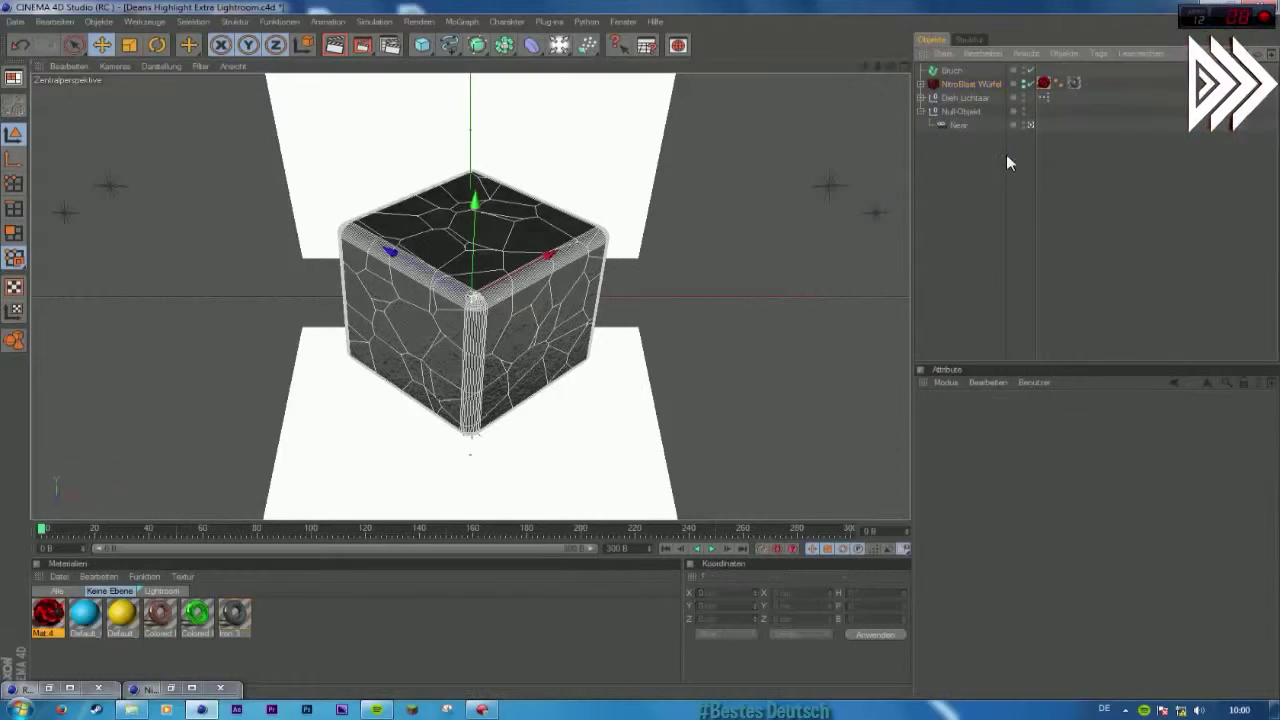
Step: Nest the NitroBlast cube under the Fracture (Bruch) object and check the combined selection
drag(963, 85, 958, 67)
click(958, 68)
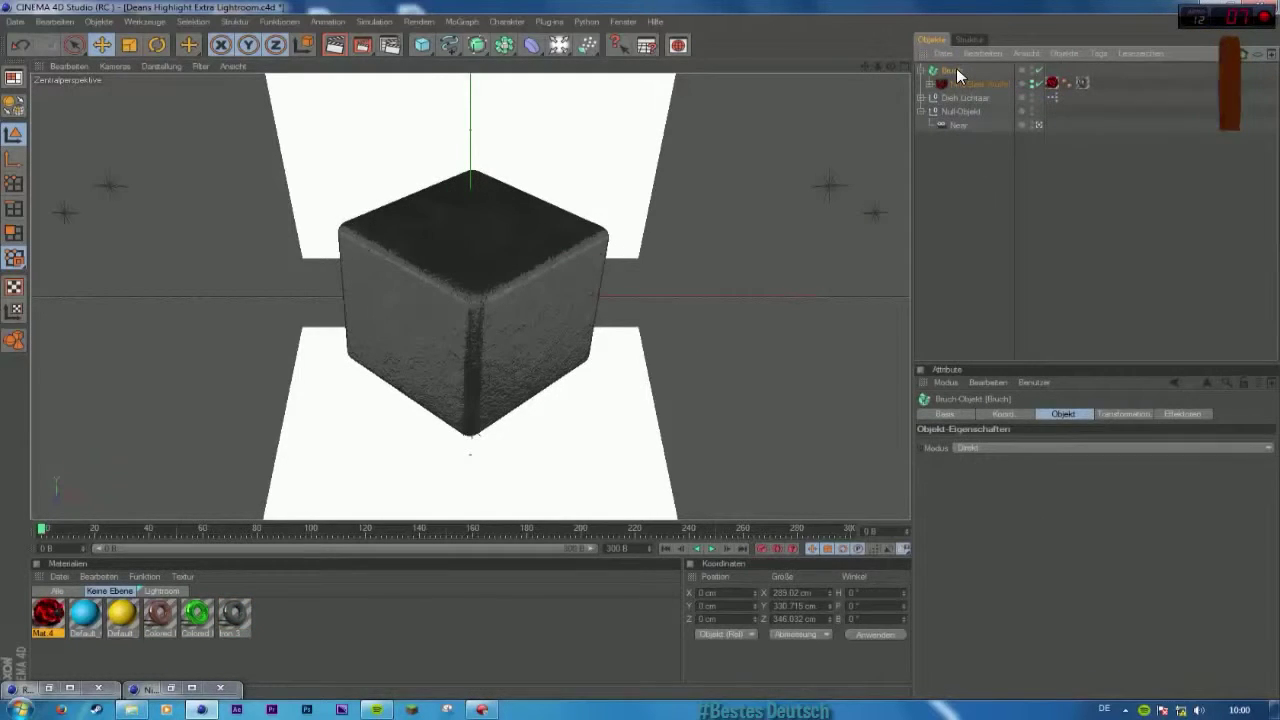
click(962, 84)
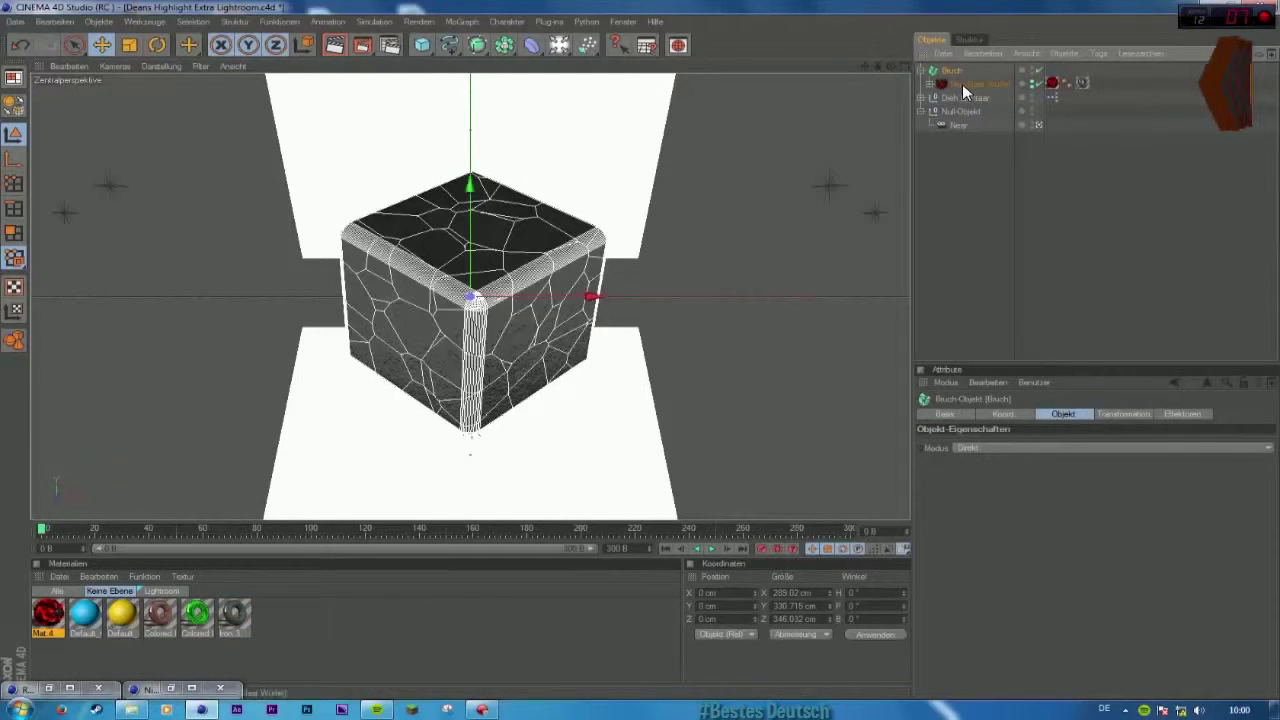
click(976, 235)
click(590, 328)
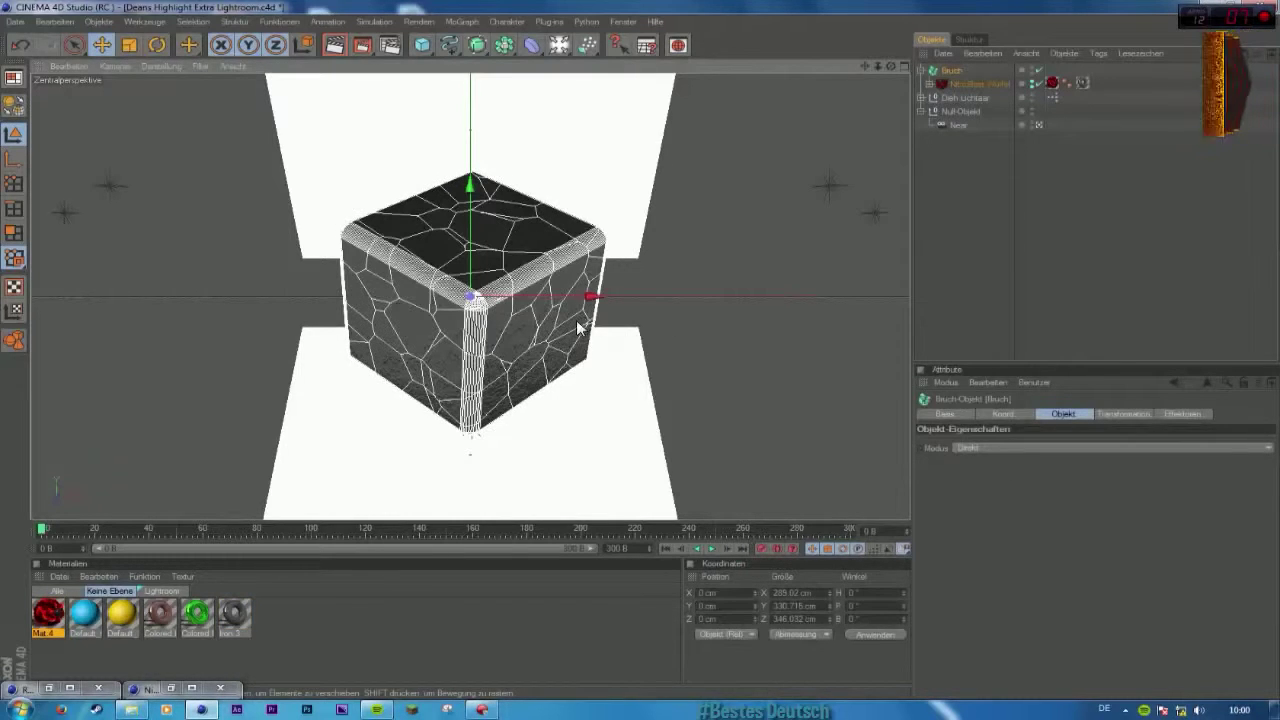
Step: Expand the NitroBlast cube's main pieces and examine the individual pieces down to the end of the list
click(929, 85)
click(938, 111)
click(938, 111)
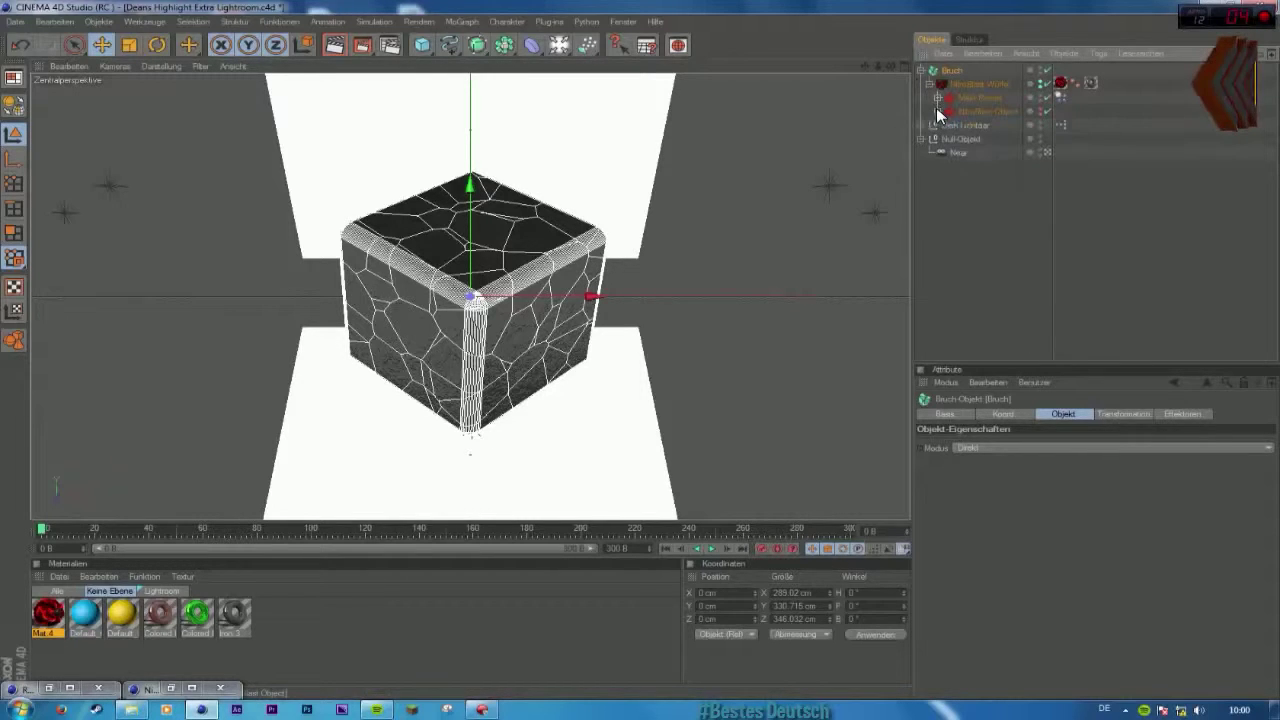
click(937, 99)
click(946, 111)
click(989, 236)
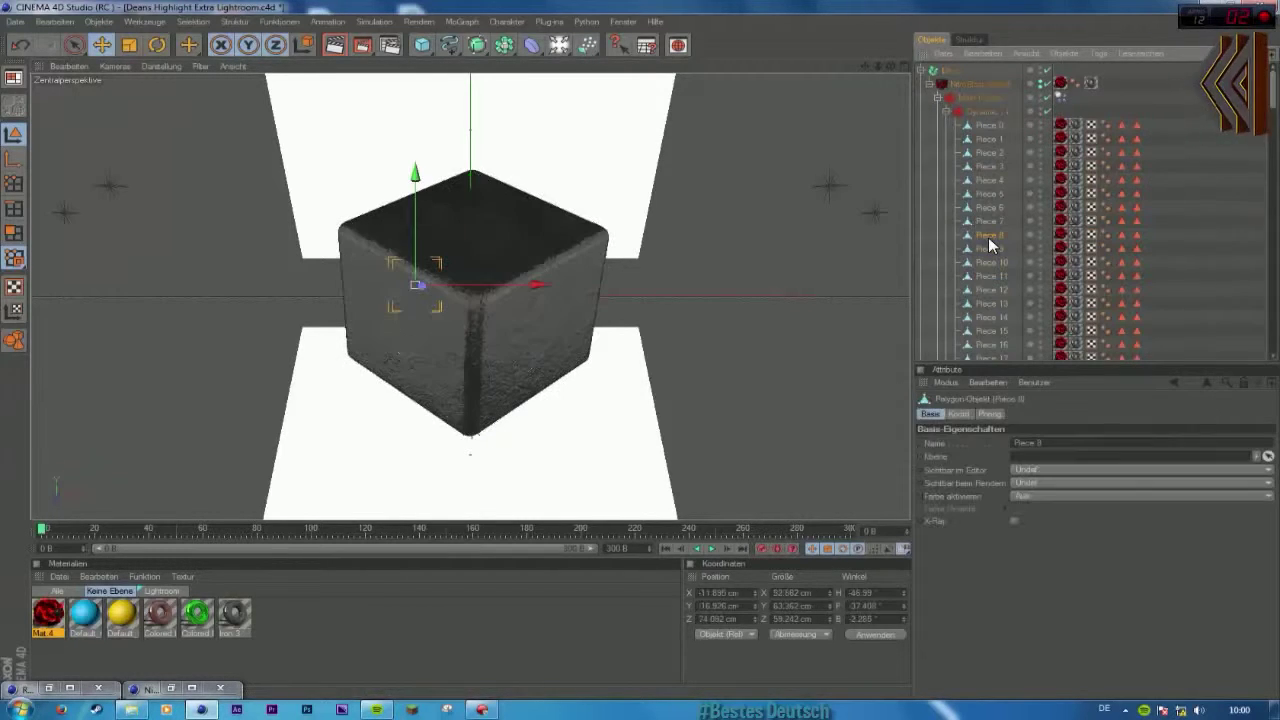
click(992, 262)
click(994, 275)
scroll(994, 275, down, 10)
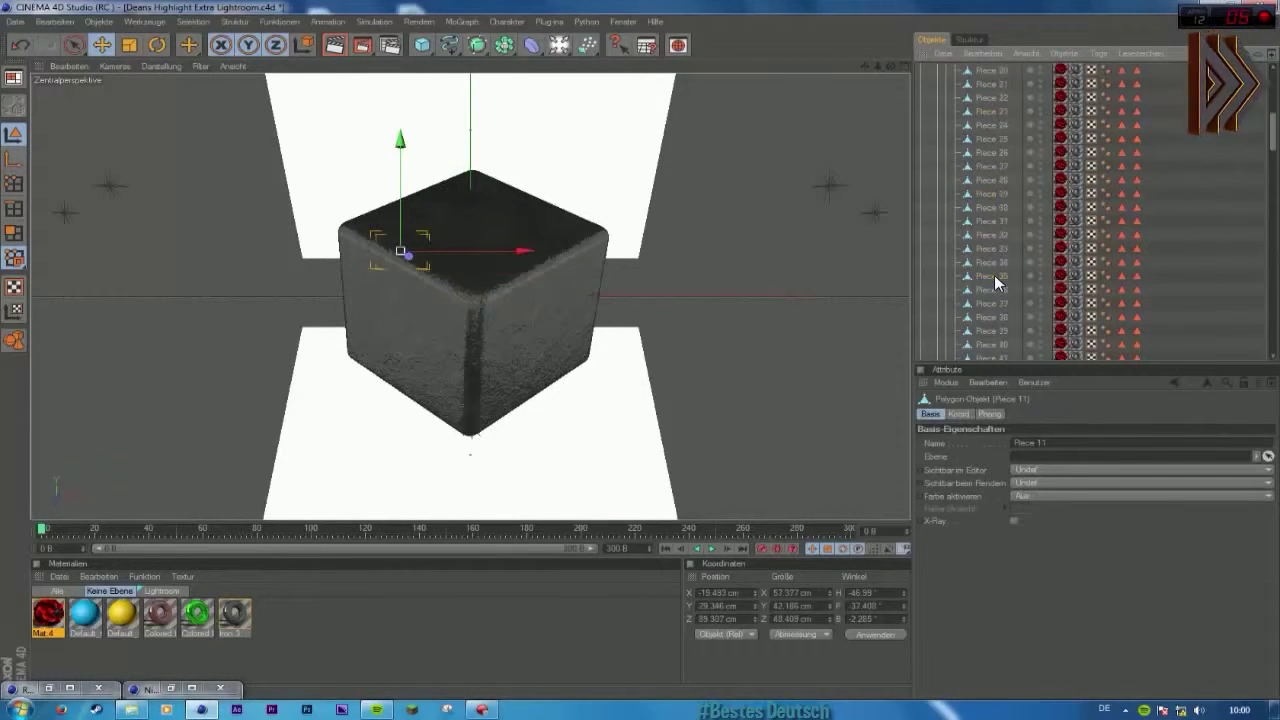
scroll(994, 275, down, 3)
click(992, 275)
click(996, 314)
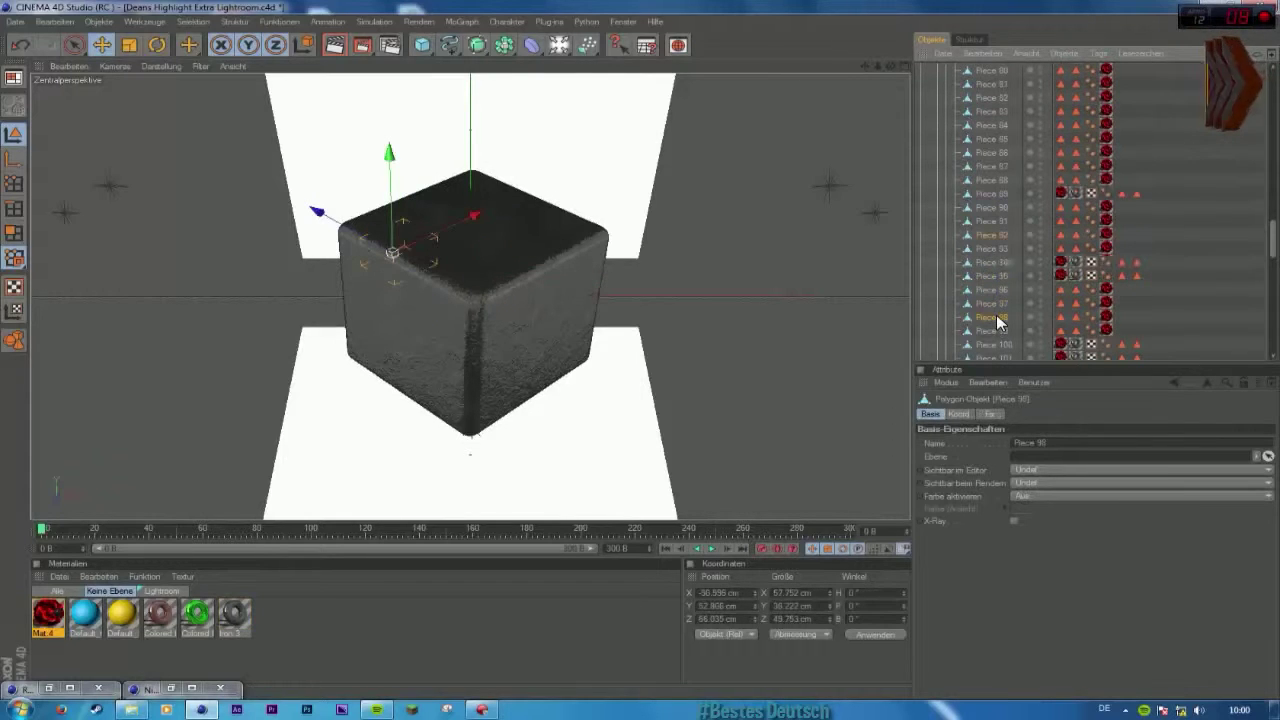
scroll(998, 314, down, 10)
scroll(998, 314, down, 5)
click(995, 270)
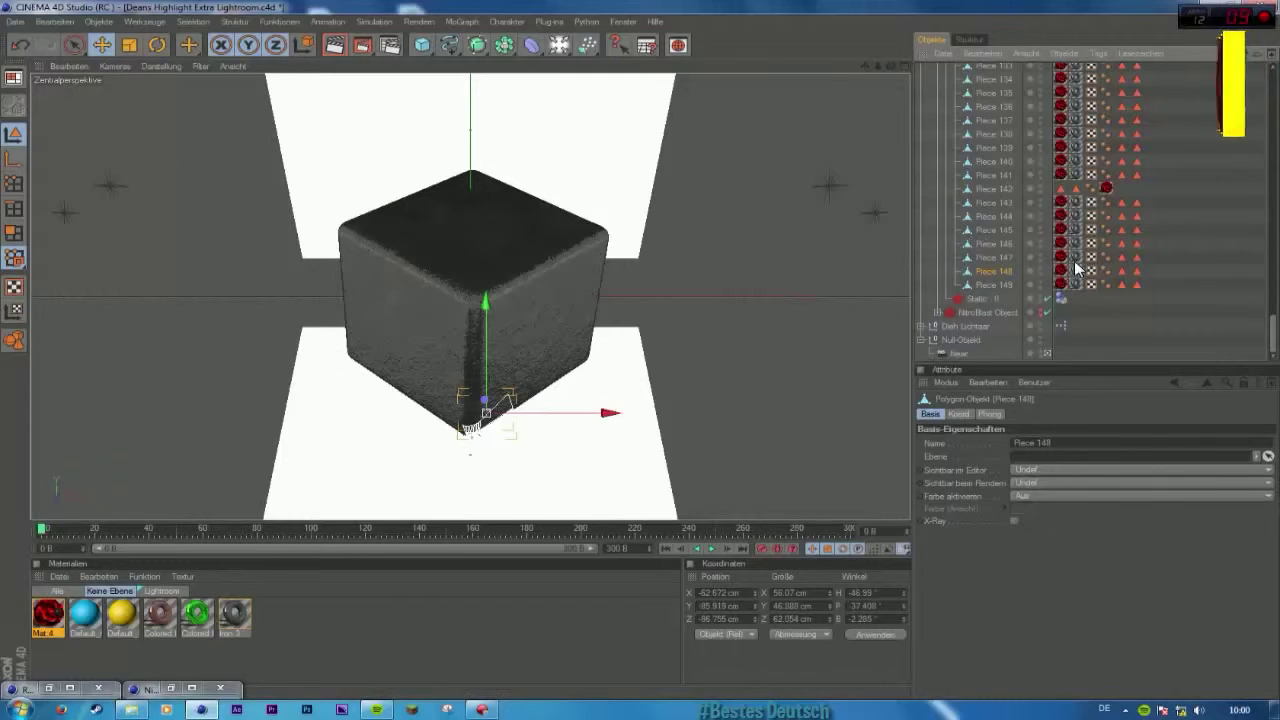
Step: Examine Piece 142 and sample further fracture pieces back up to the start of the list
click(972, 189)
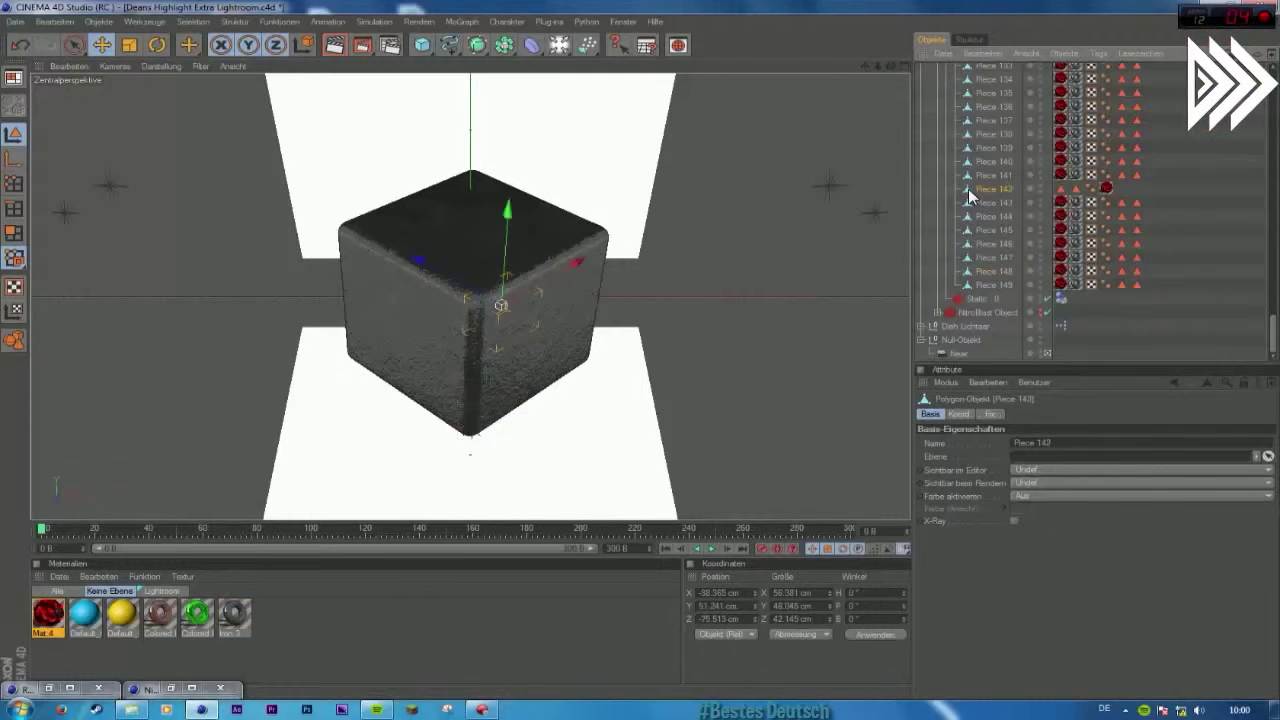
scroll(968, 195, up, 3)
scroll(968, 195, up, 3)
click(966, 196)
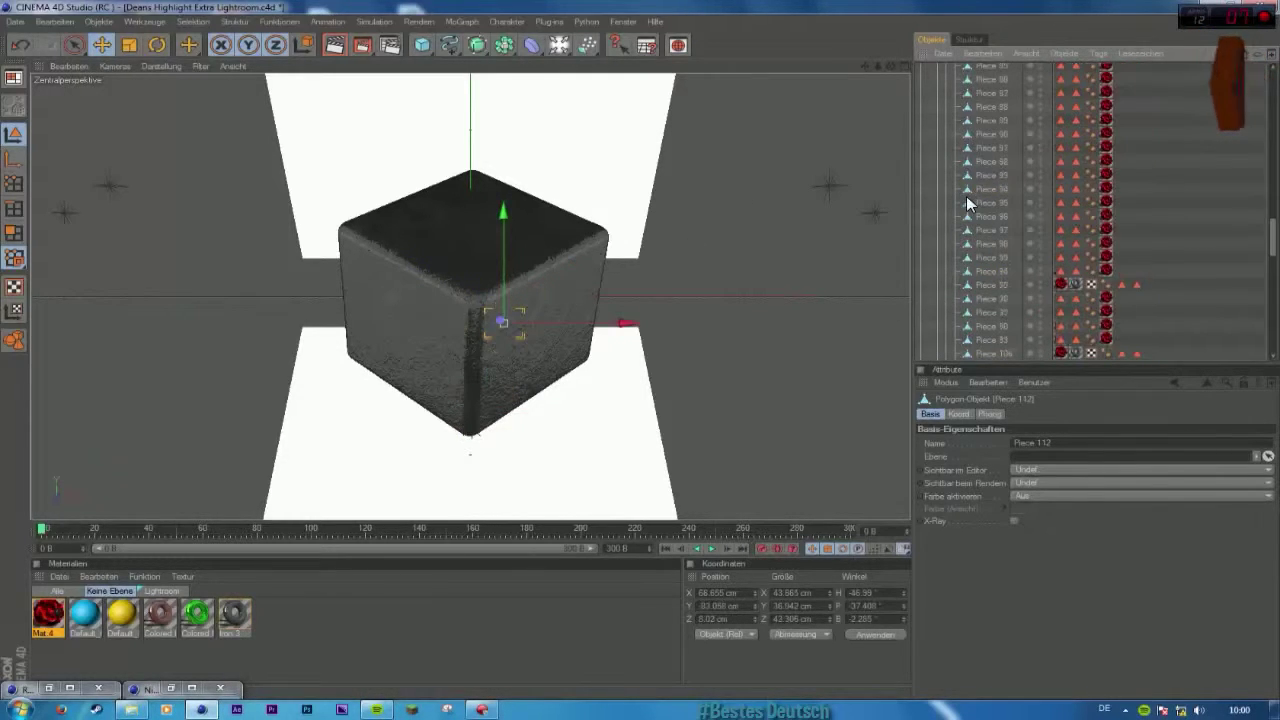
scroll(992, 174, up, 10)
click(992, 174)
scroll(978, 188, up, 15)
click(990, 160)
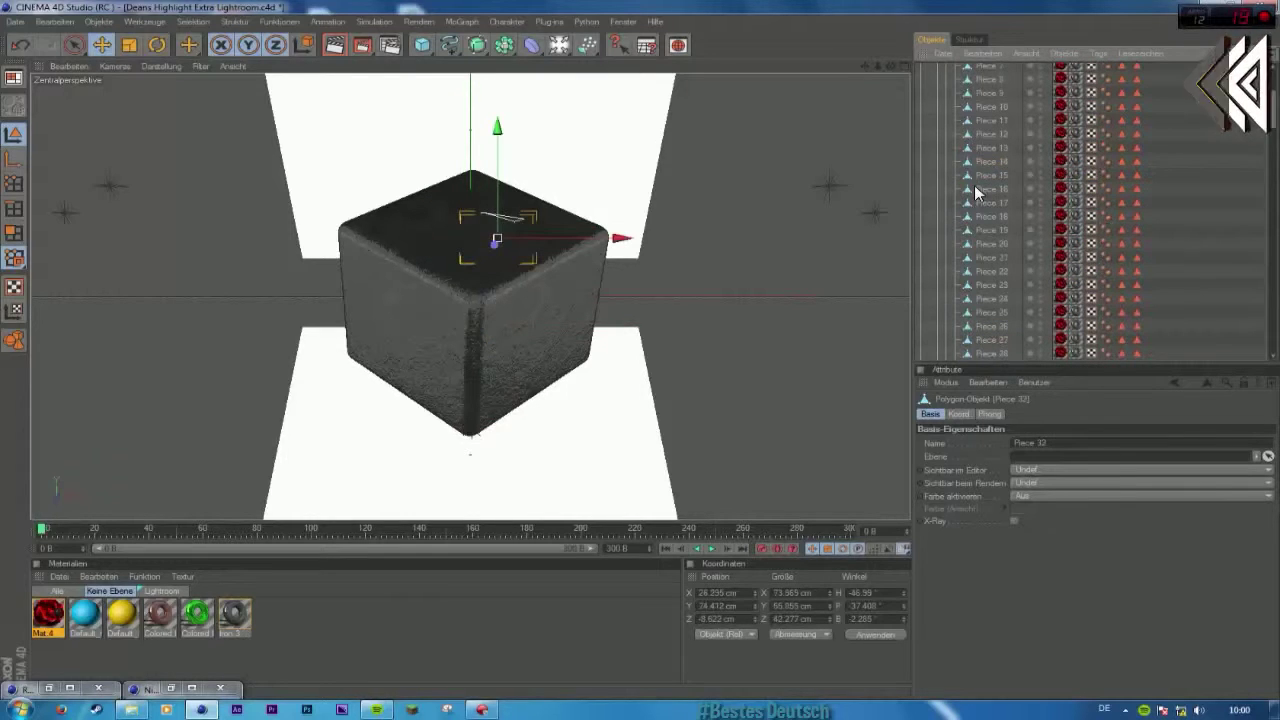
click(990, 161)
scroll(982, 160, up, 10)
click(980, 172)
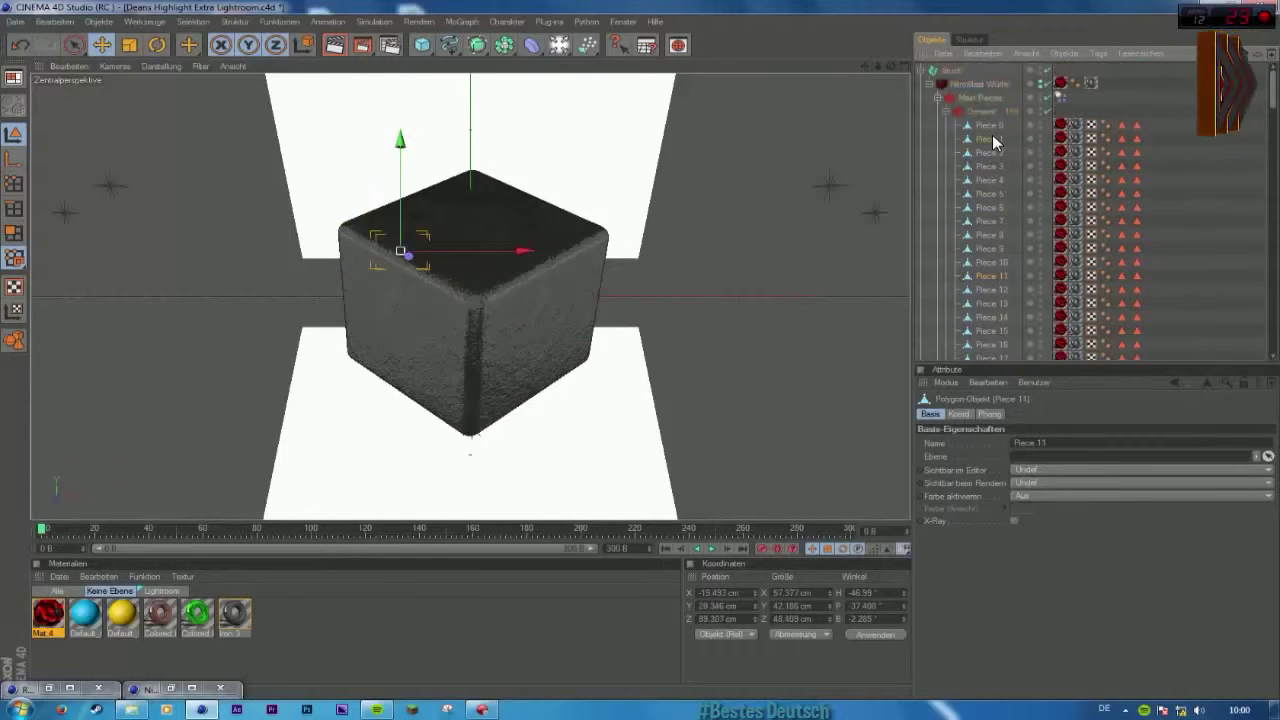
click(990, 137)
Step: Collapse the NitroBlast cube's piece hierarchy, check the Fracture object and the nested cube, and clear the selection
click(945, 106)
click(929, 84)
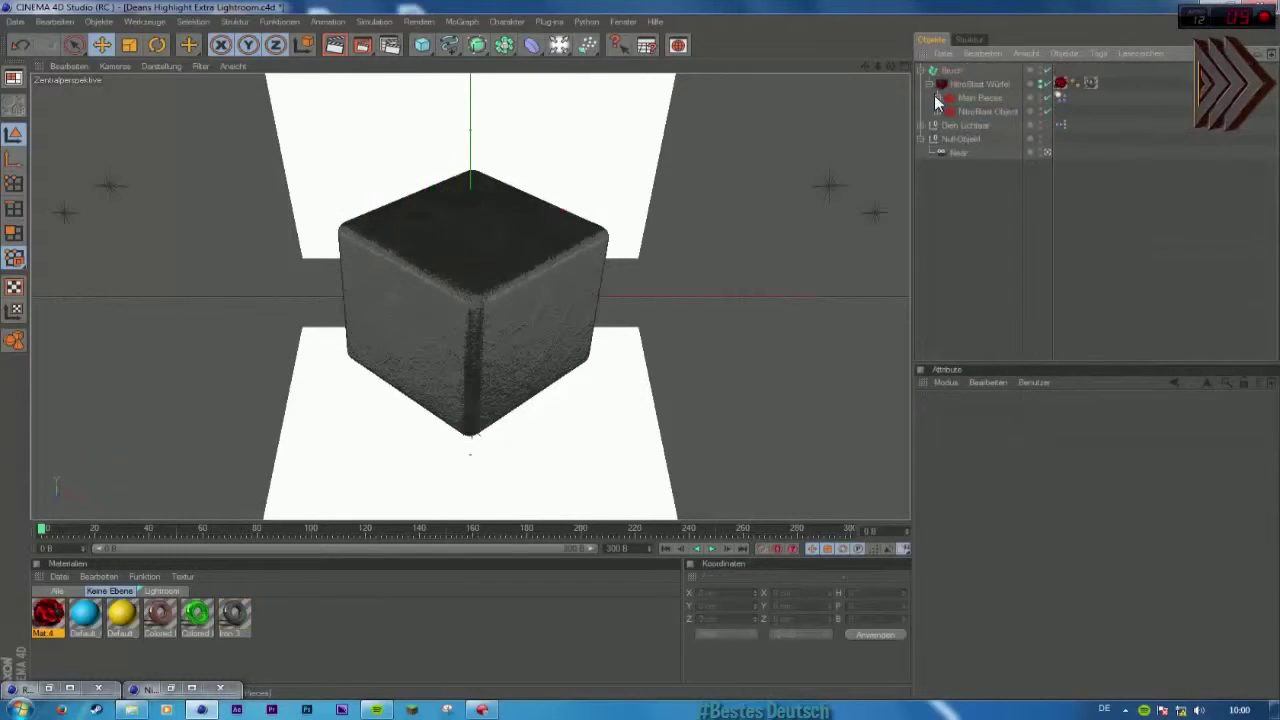
click(960, 86)
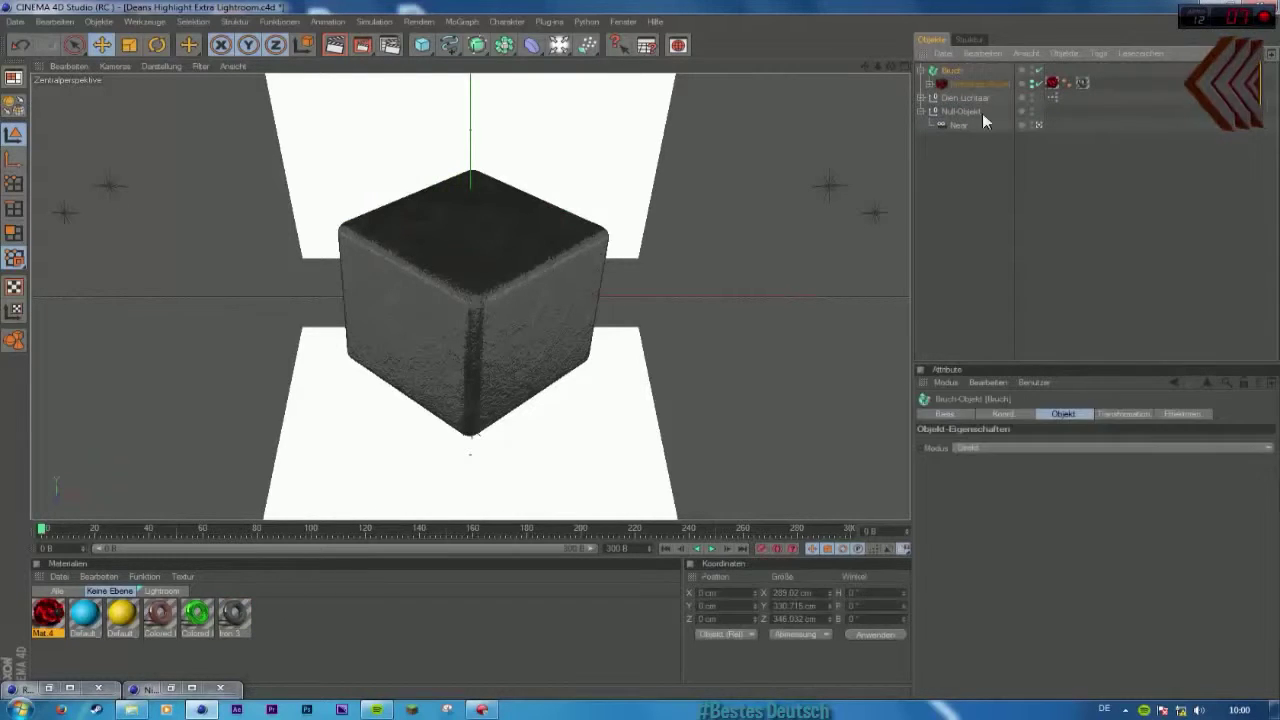
click(965, 84)
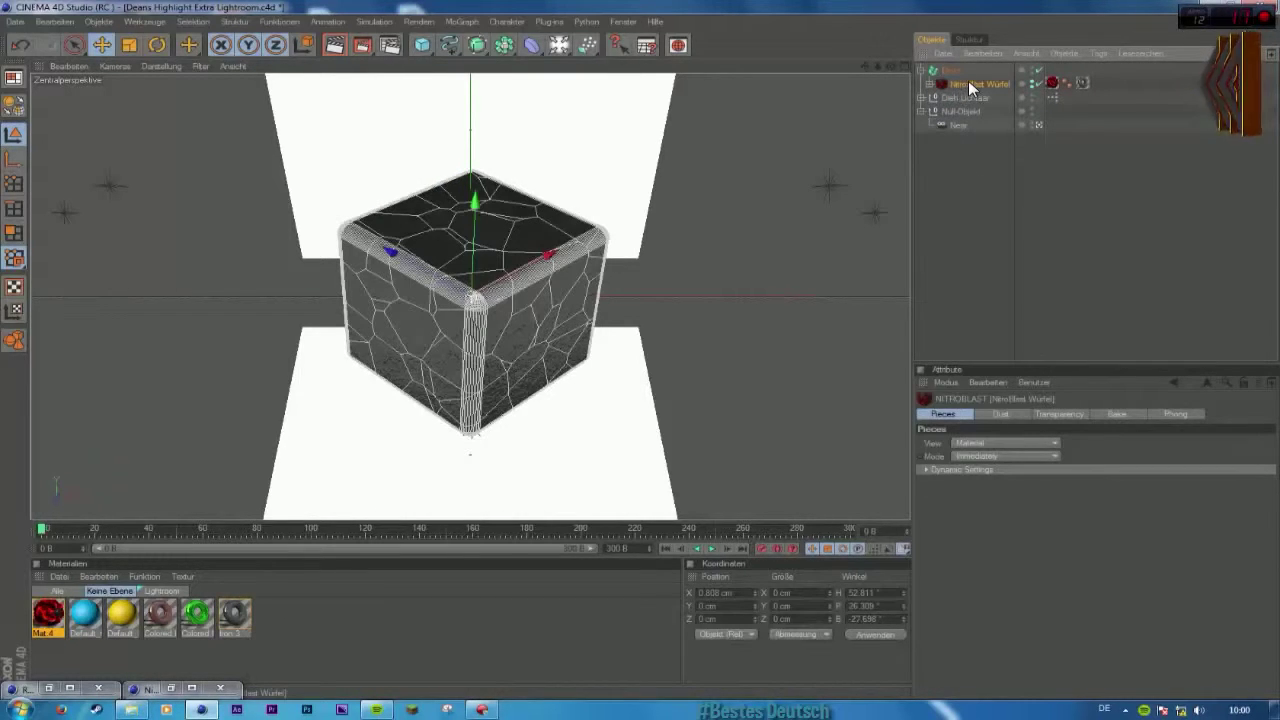
click(976, 196)
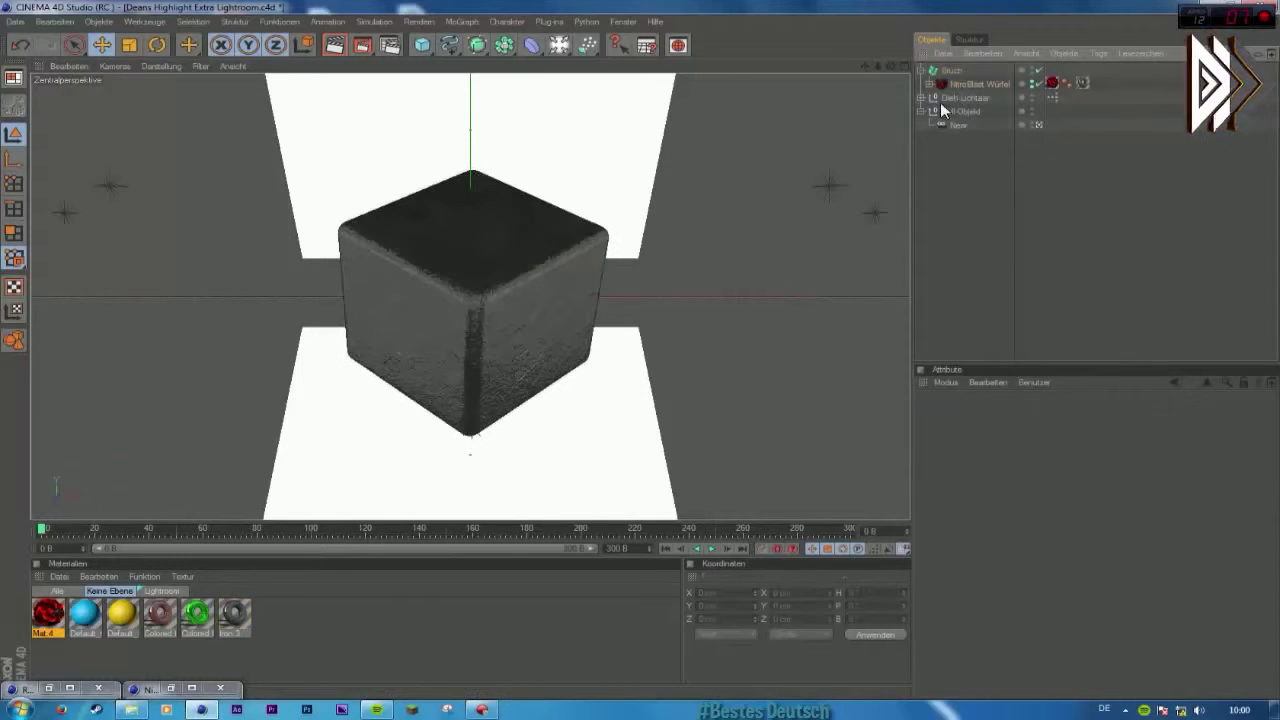
Step: Expand the NitroBlast Würfel hierarchy down to the Dynamic group and browse its individual pieces
click(929, 84)
click(937, 98)
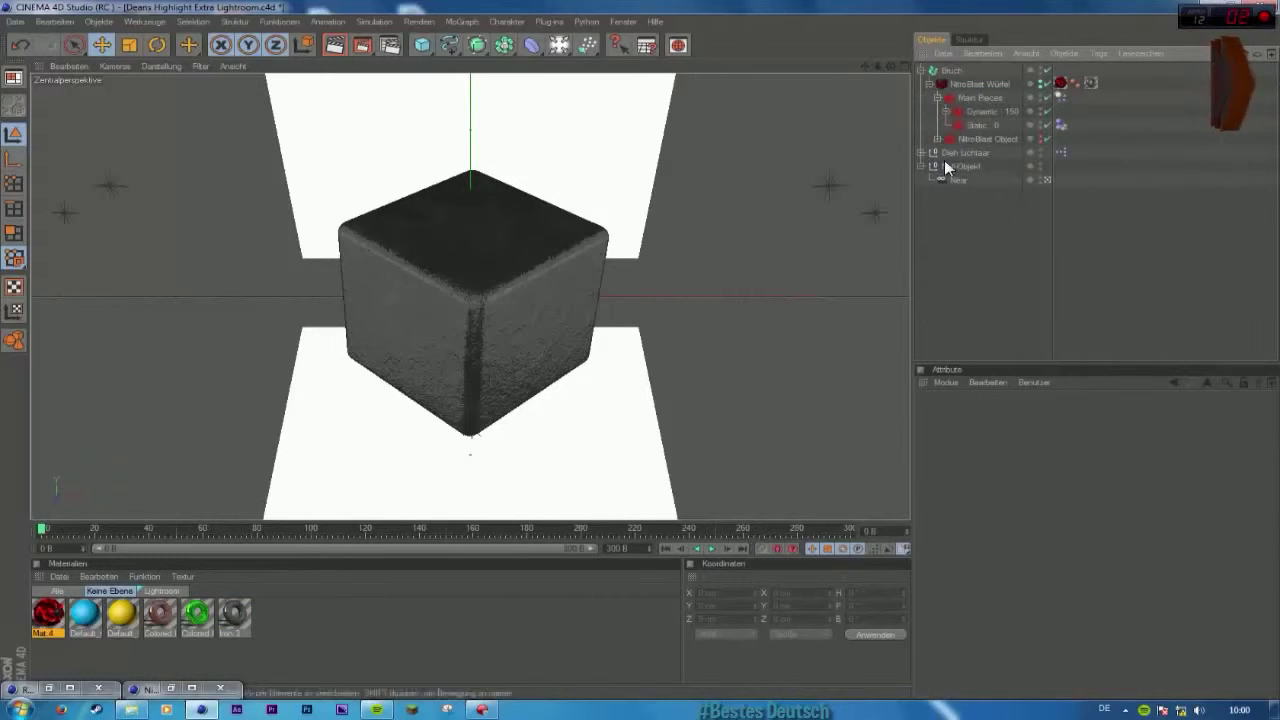
click(940, 111)
click(977, 127)
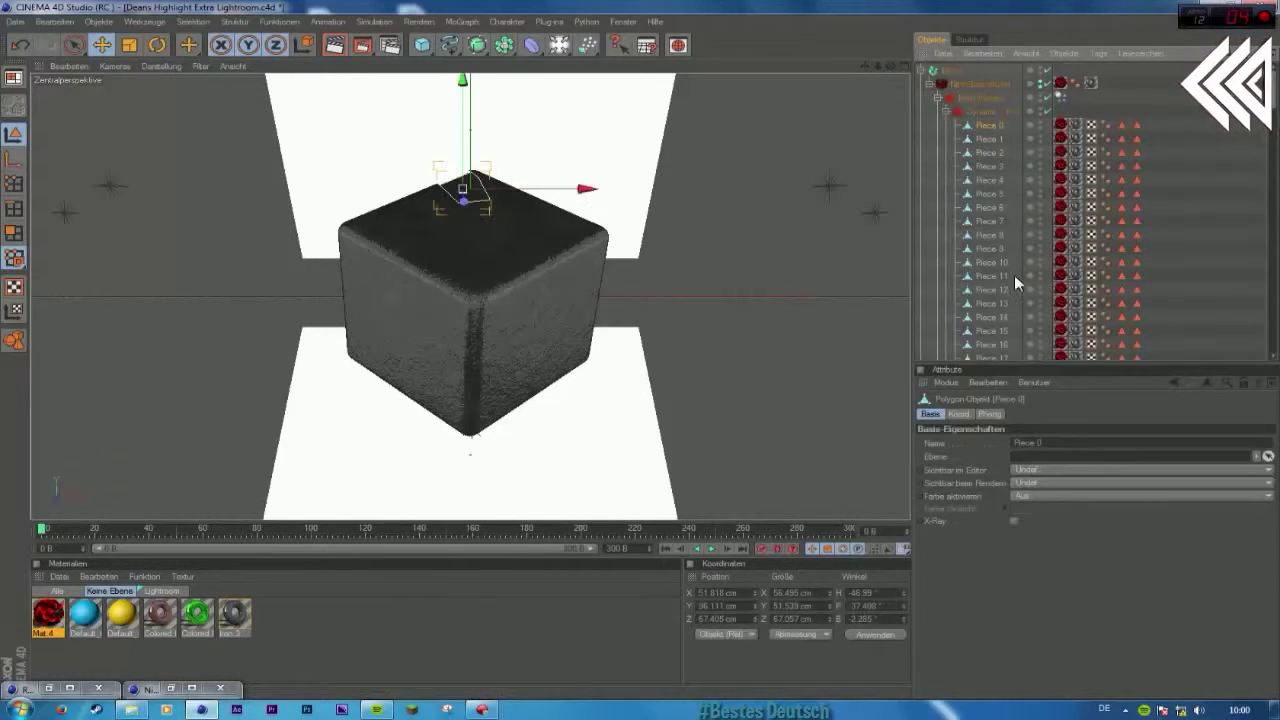
scroll(1013, 268, down, 5)
scroll(1012, 260, up, 5)
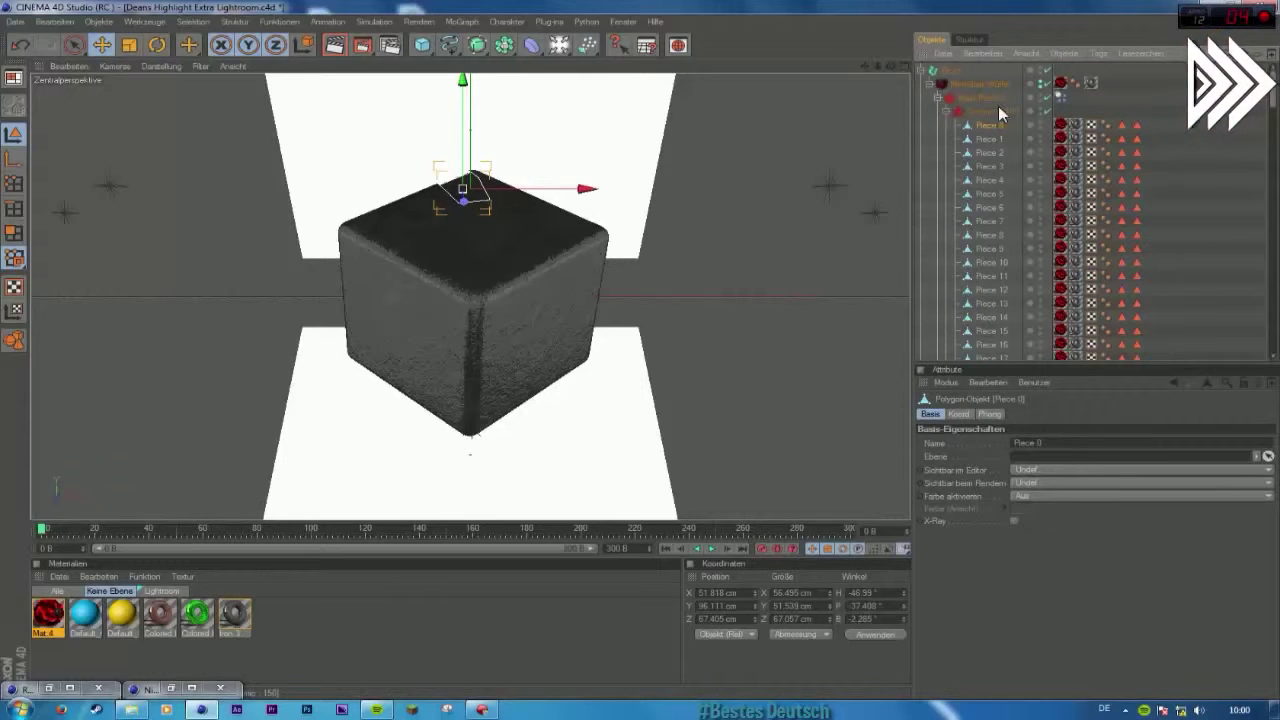
click(930, 113)
click(944, 111)
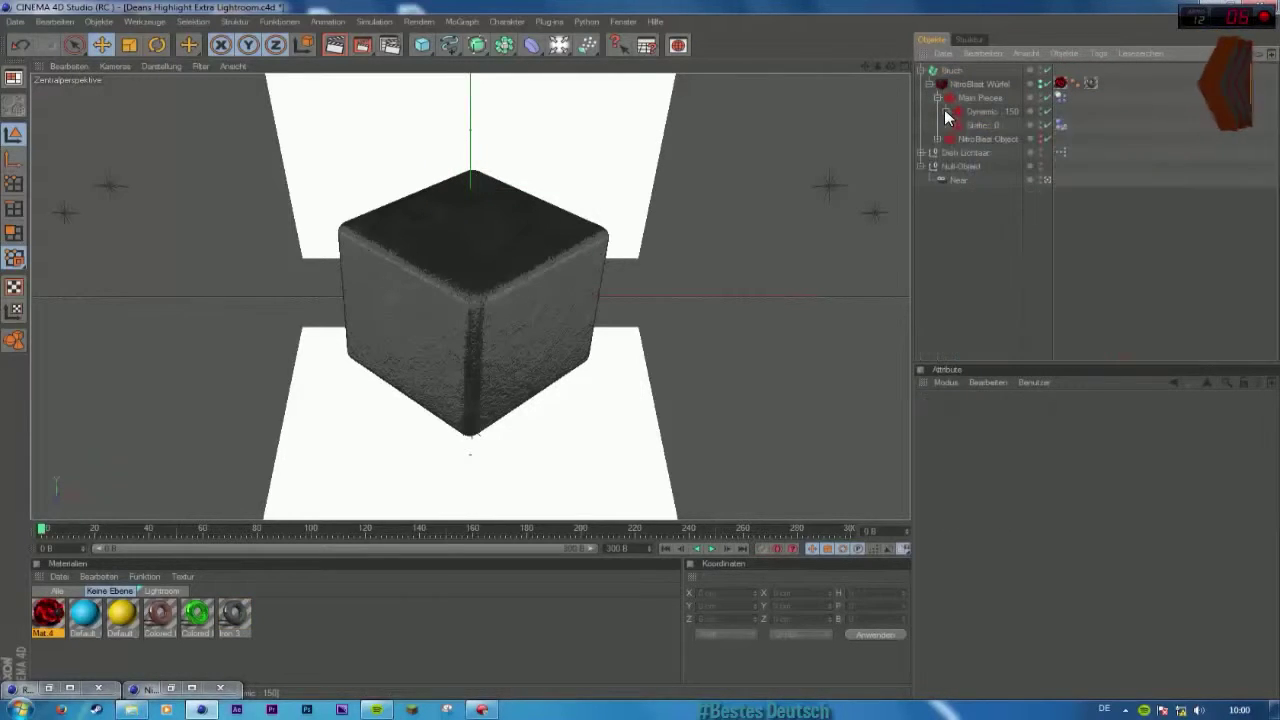
click(944, 111)
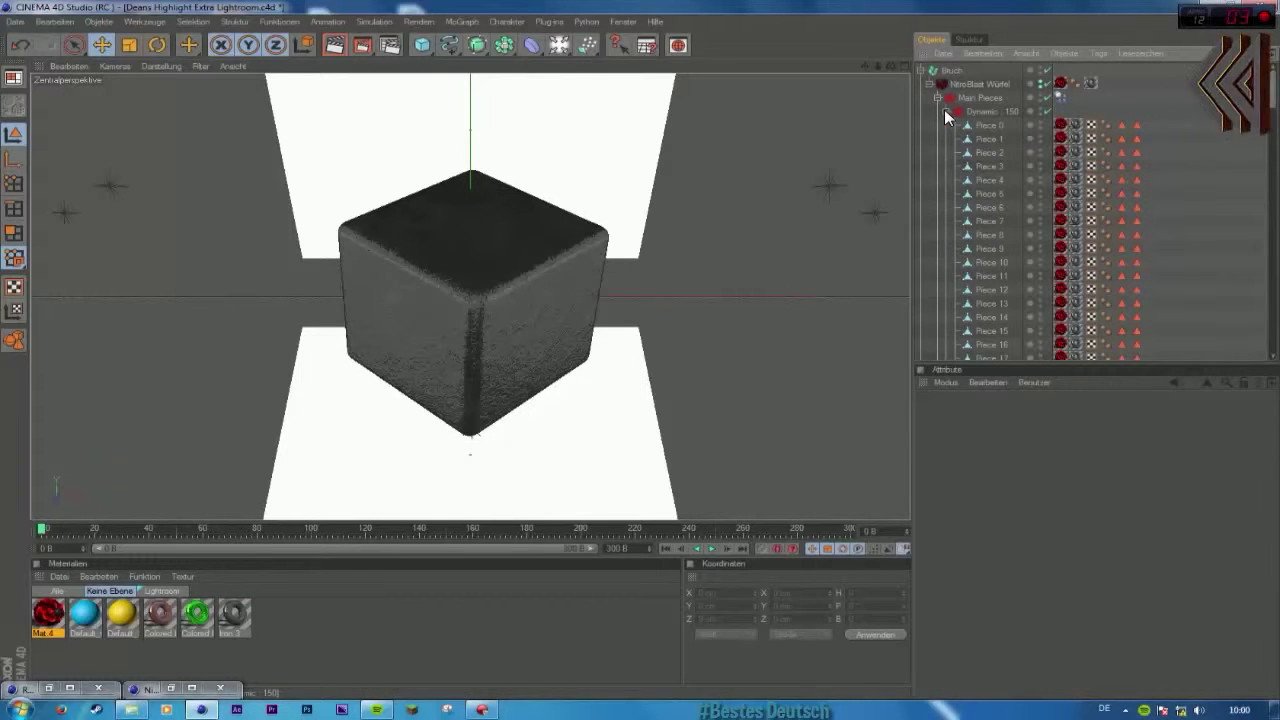
click(944, 111)
Step: Examine the Dynamics Body tag on the Main Pieces group and highlight all the fracture pieces it contains
click(1059, 95)
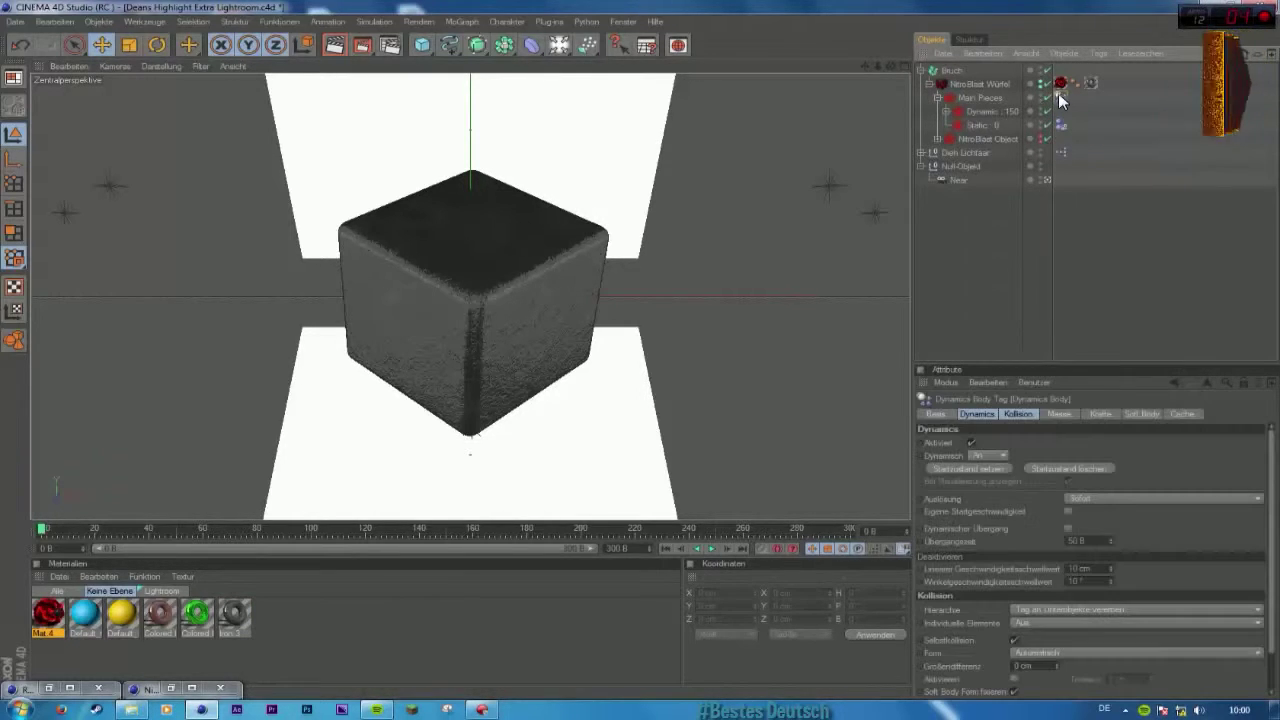
click(968, 183)
click(958, 224)
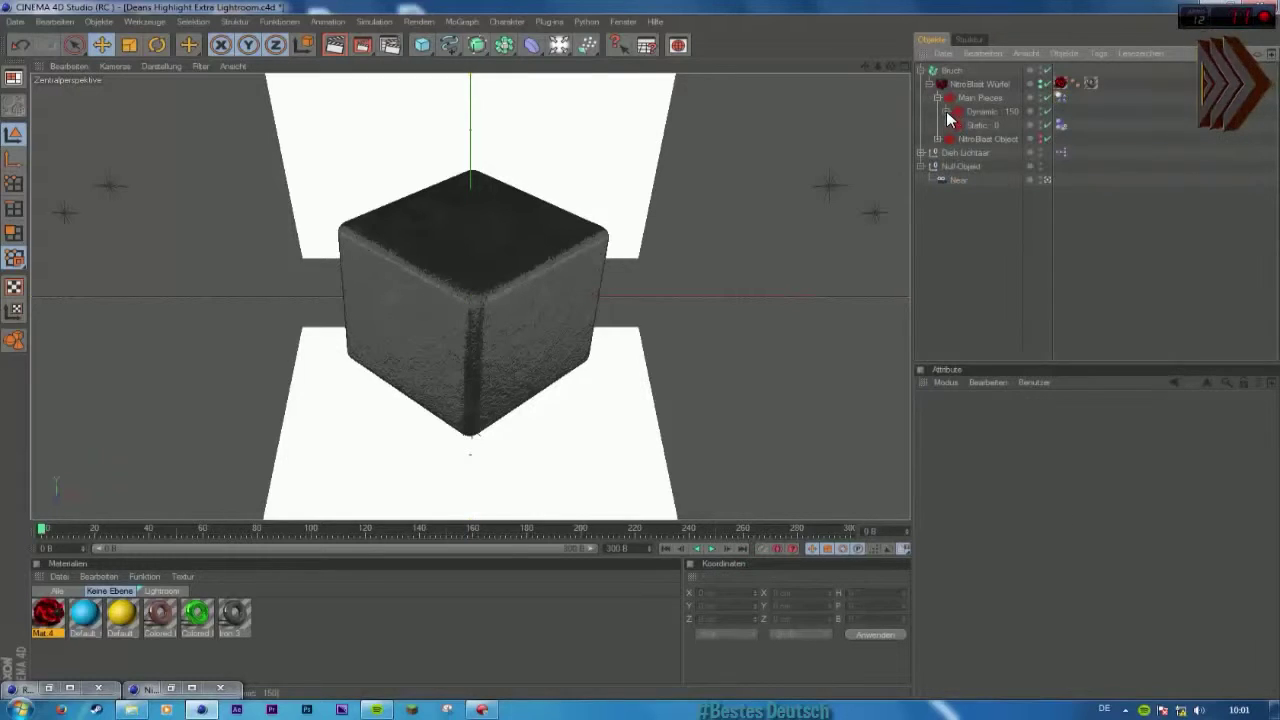
click(946, 111)
click(970, 97)
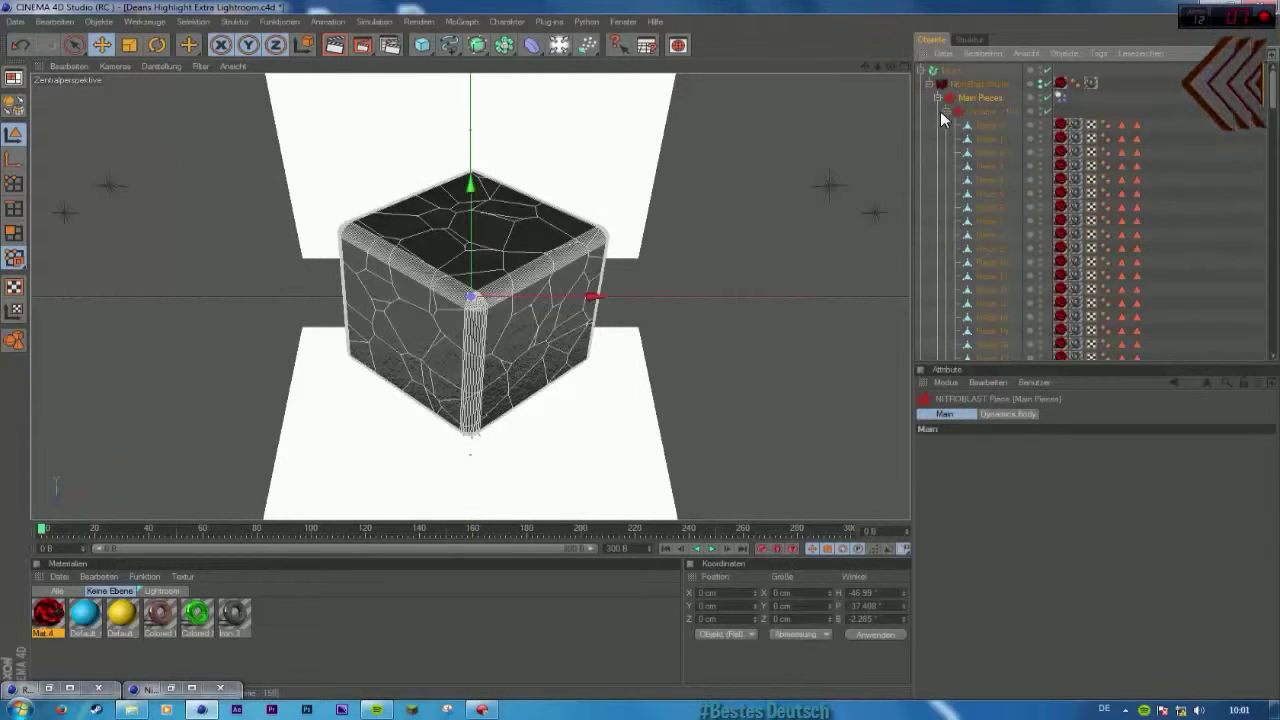
click(944, 111)
click(1064, 93)
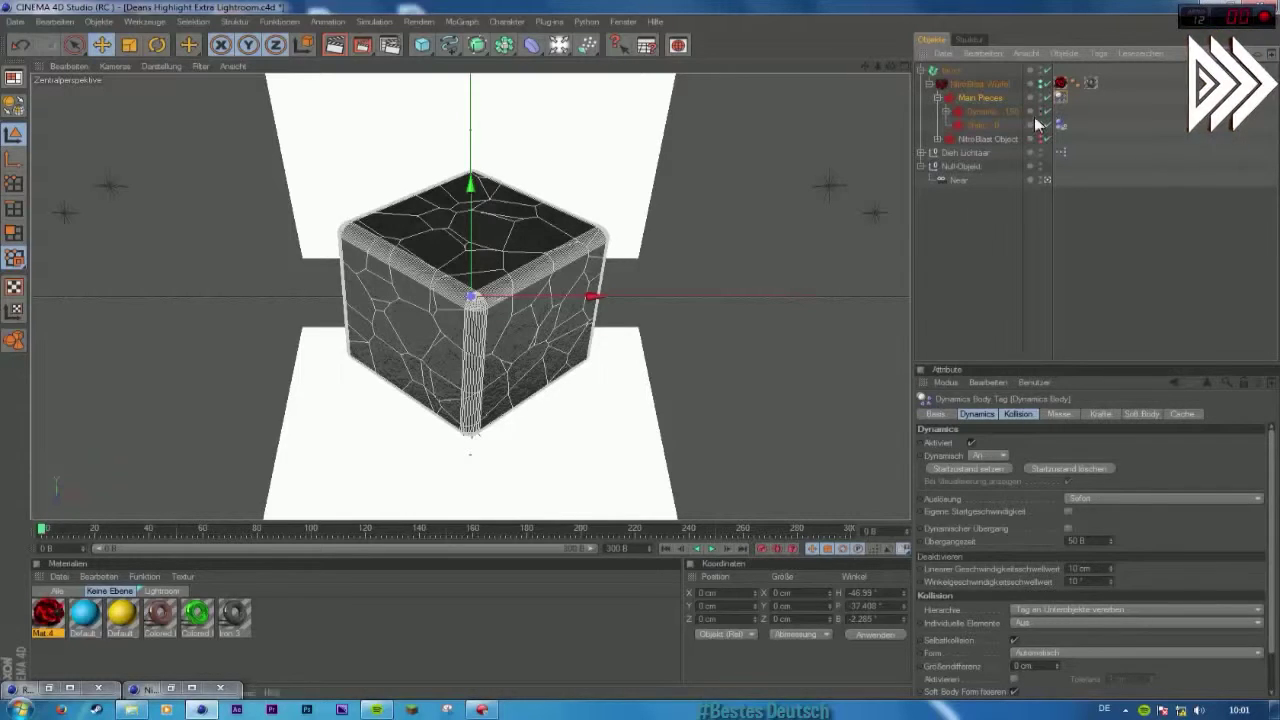
click(959, 232)
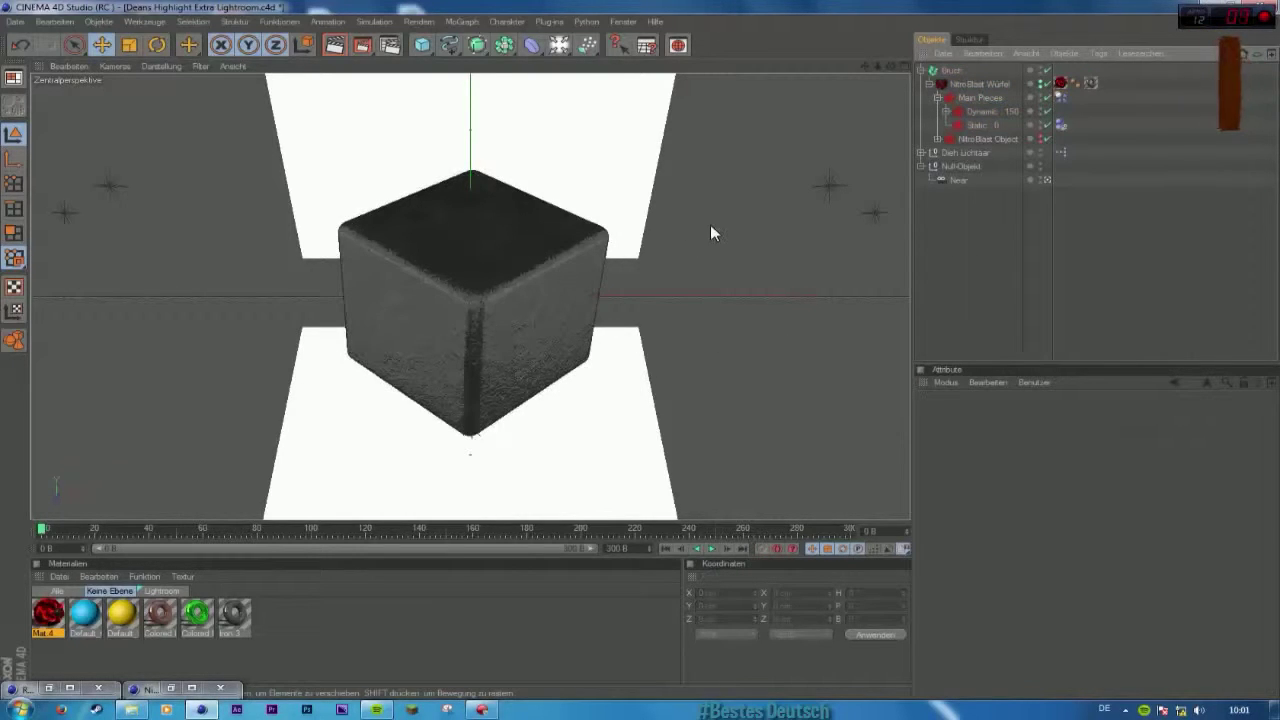
Step: Look through the Dynamic group's pieces again at the start of the animation and collapse the NitroBlast Würfel hierarchy
click(946, 112)
scroll(1032, 176, down, 8)
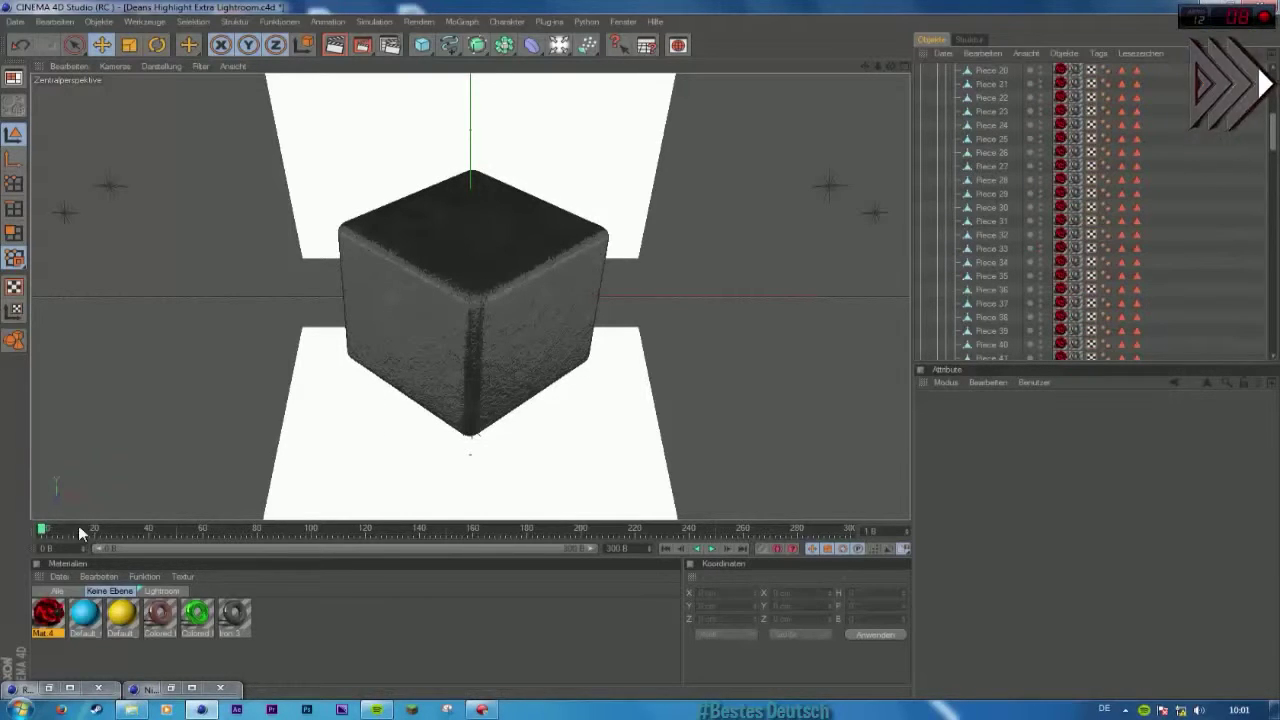
drag(78, 525, 8, 531)
scroll(974, 174, up, 8)
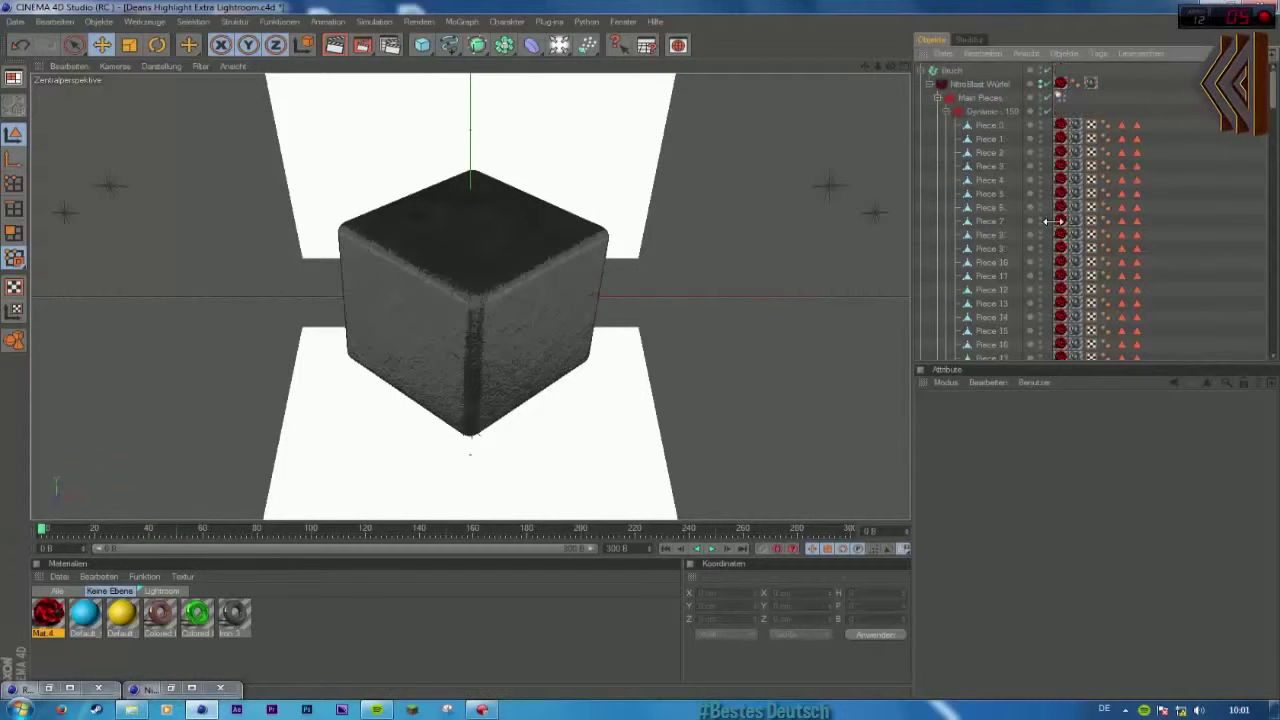
click(946, 111)
click(938, 97)
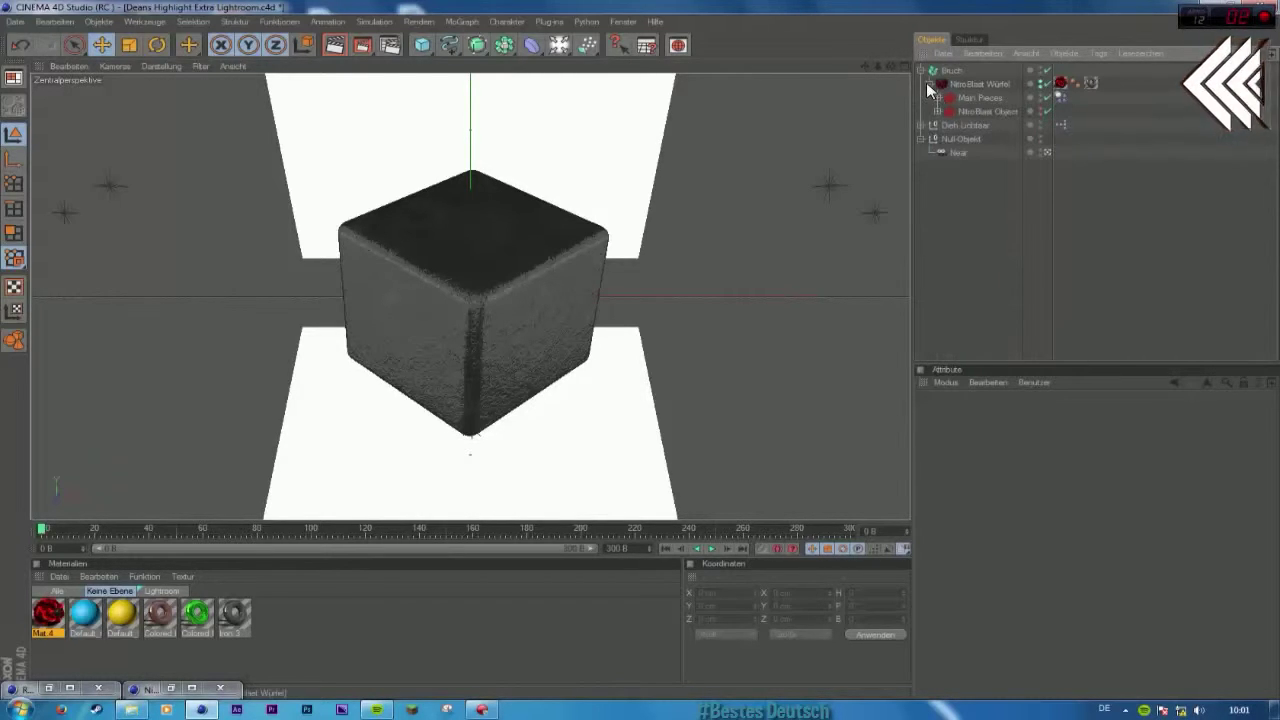
click(929, 84)
click(968, 82)
click(966, 208)
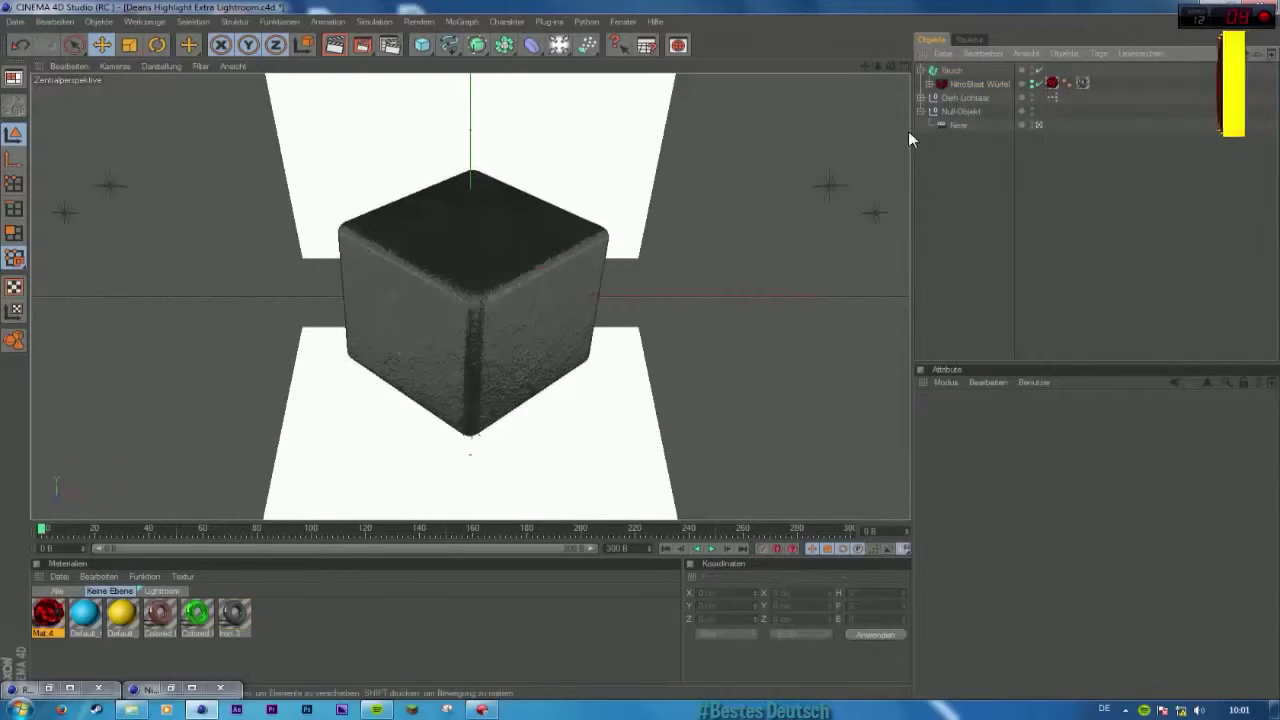
Step: Delete the NitroBlast Würfel parent object while keeping its child objects under Bruch
click(970, 84)
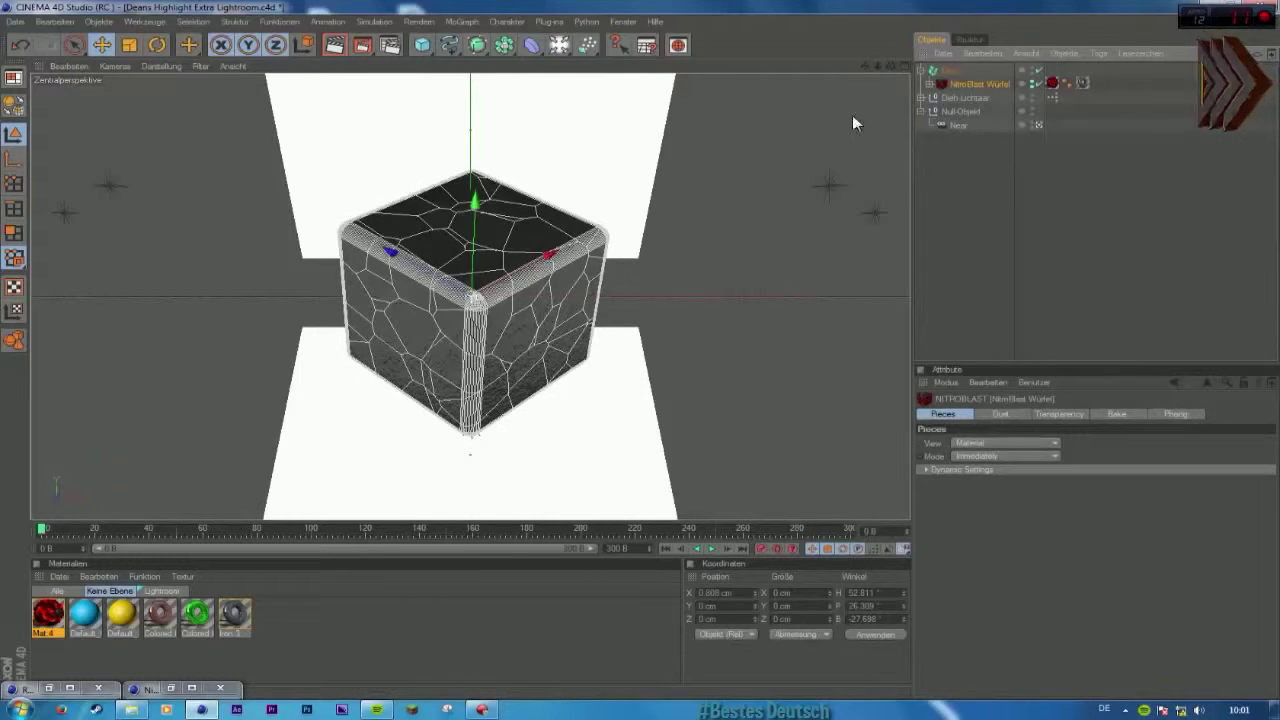
right_click(966, 86)
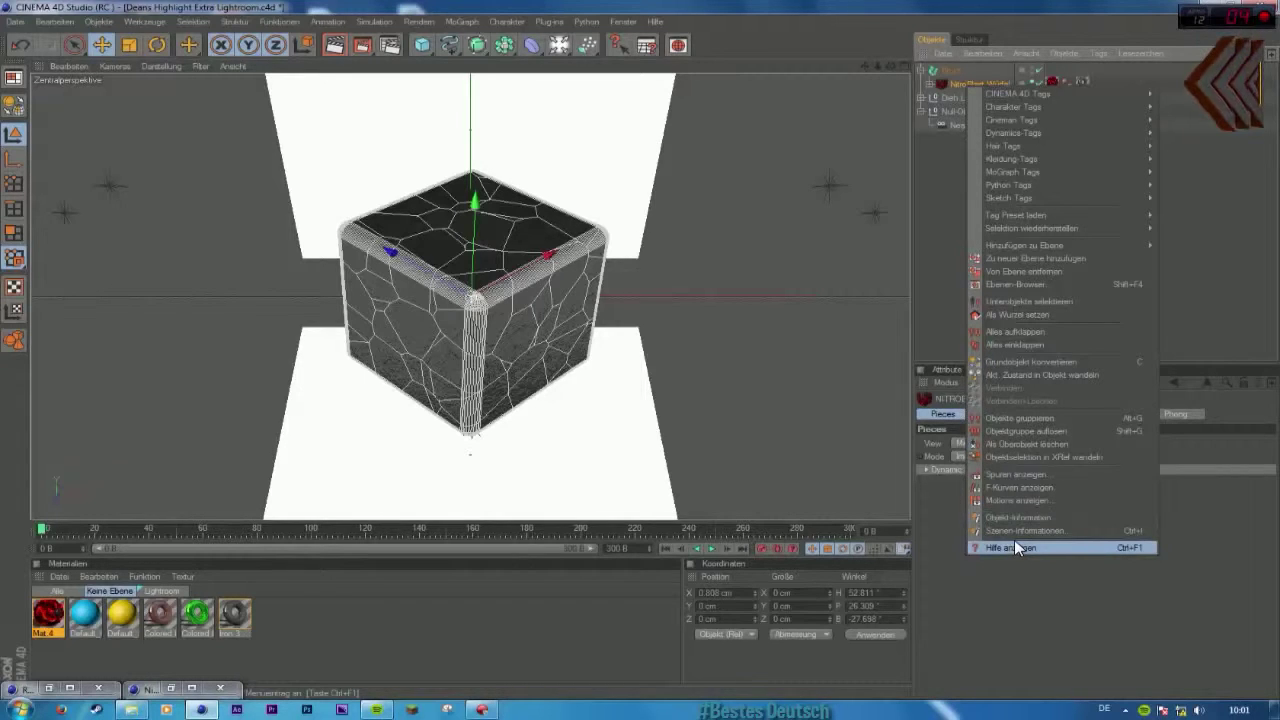
click(1008, 446)
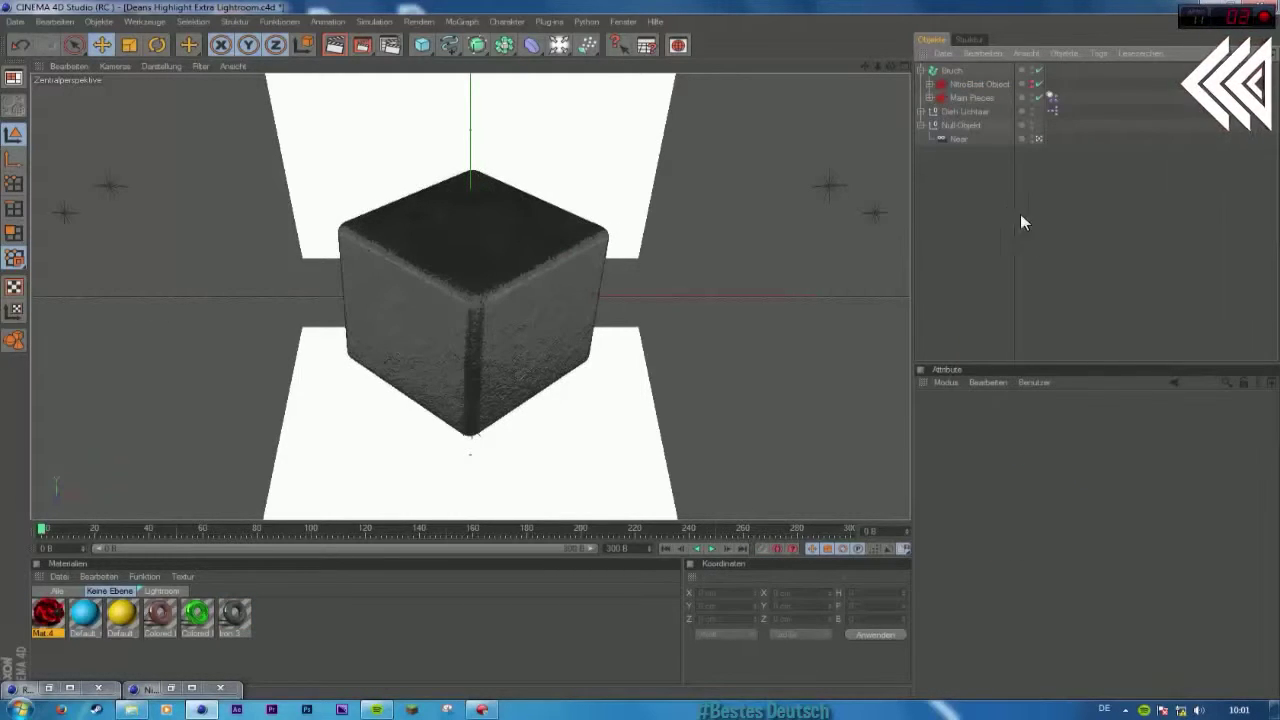
Step: Check the Main Pieces group and the settings of its Dynamics Body tag
click(962, 84)
click(966, 95)
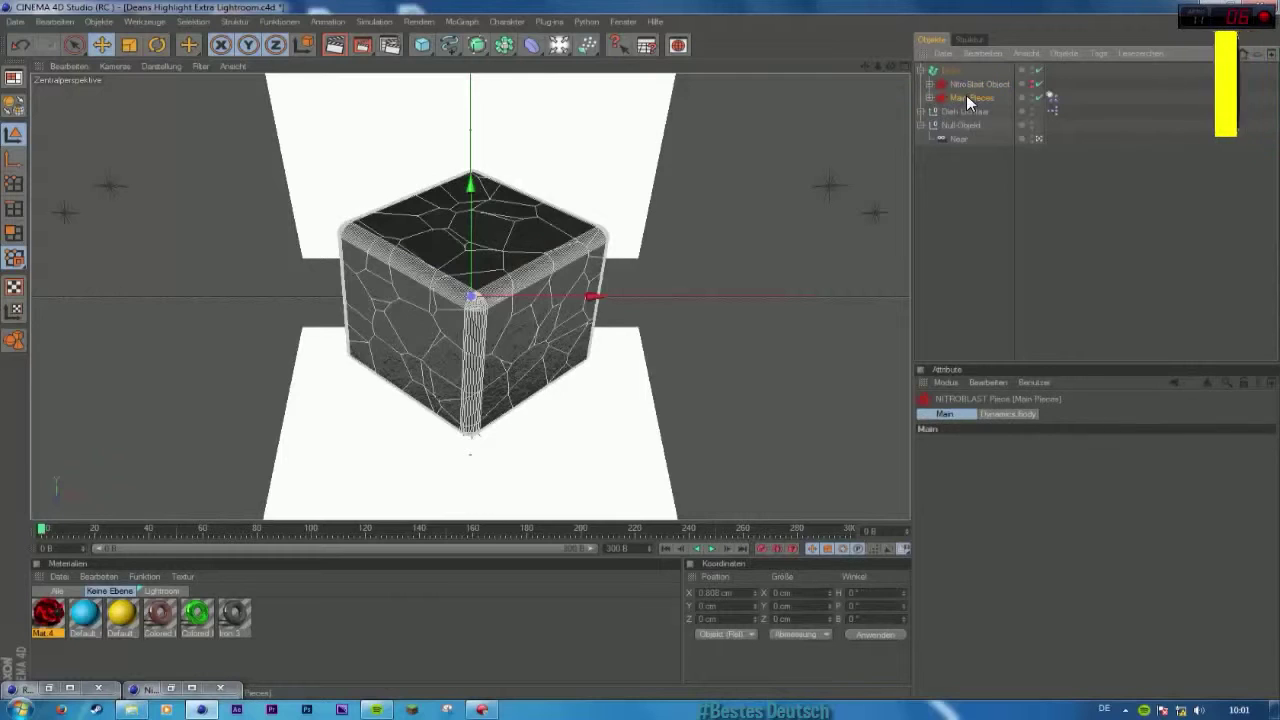
click(1053, 96)
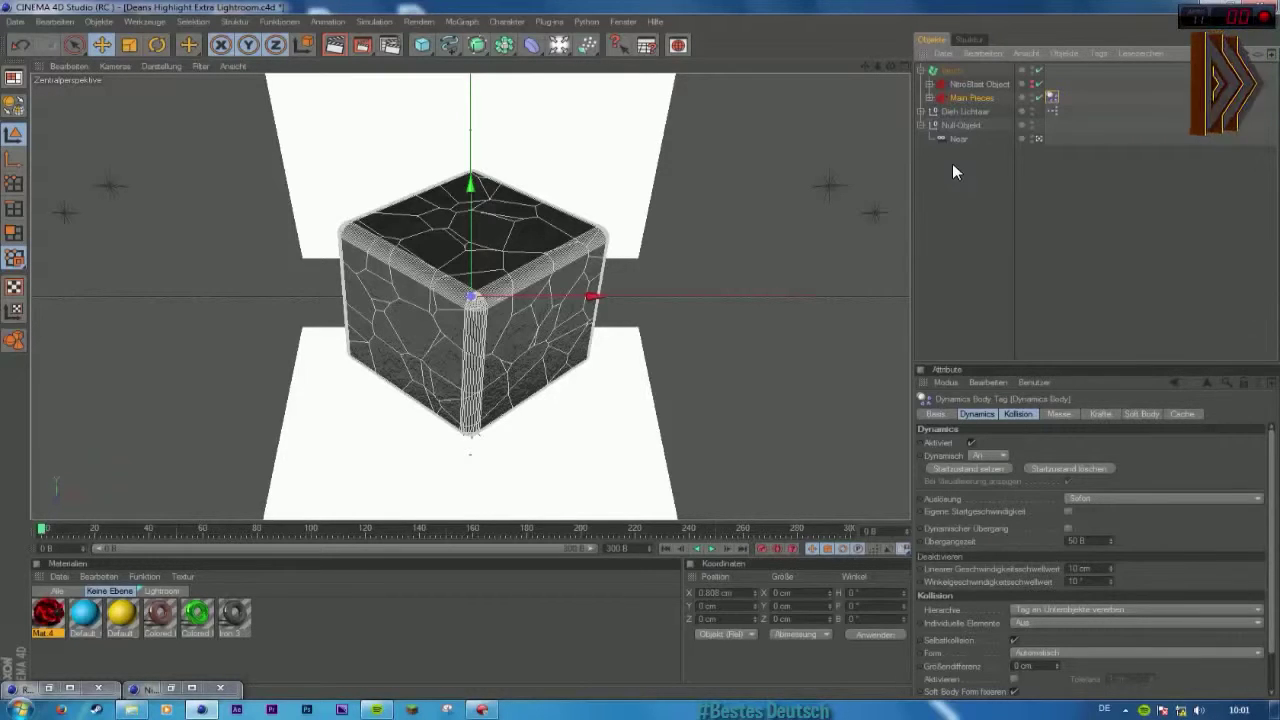
click(978, 98)
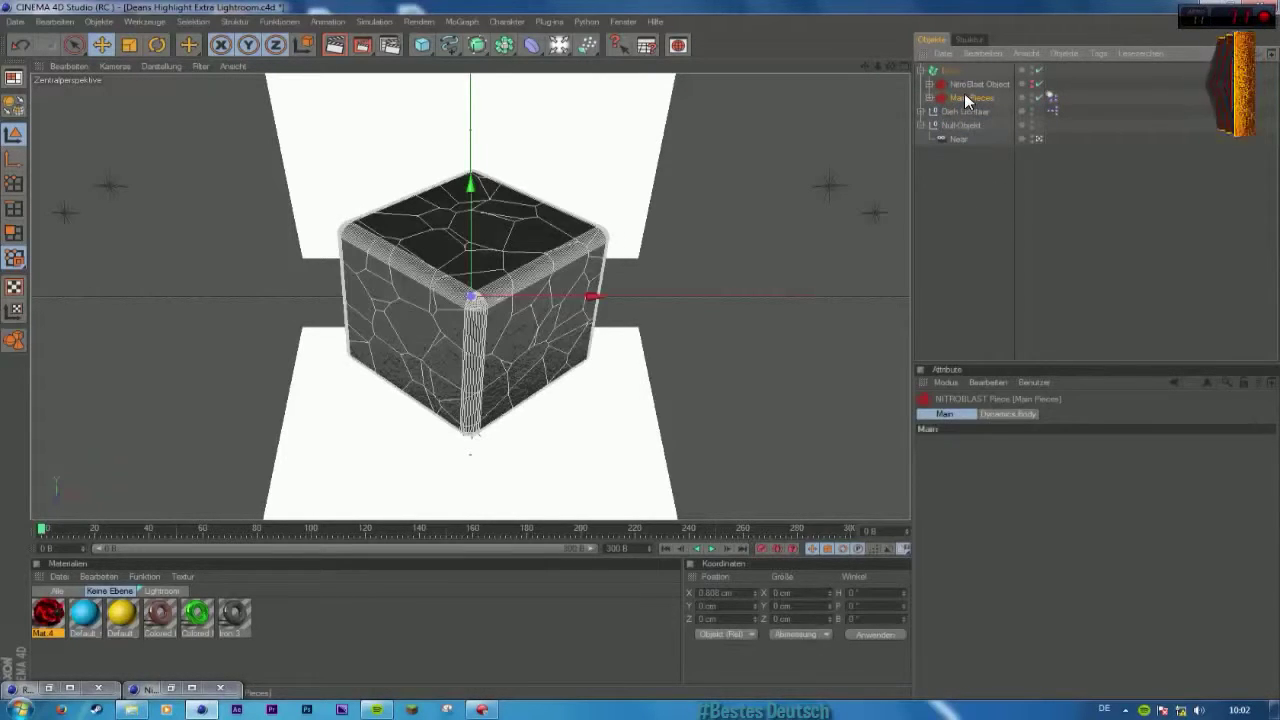
Step: Delete the Dynamics Body tag from the original Würfel cube inside NitroBlast Object
click(928, 84)
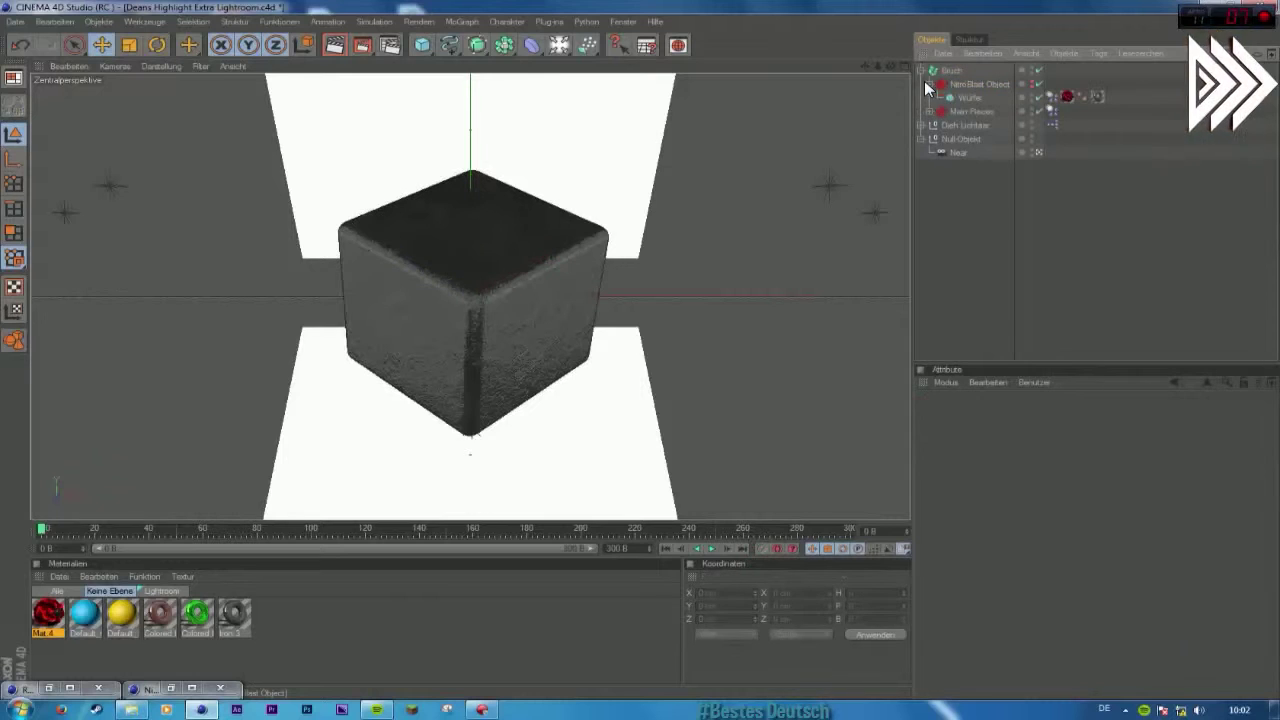
click(965, 97)
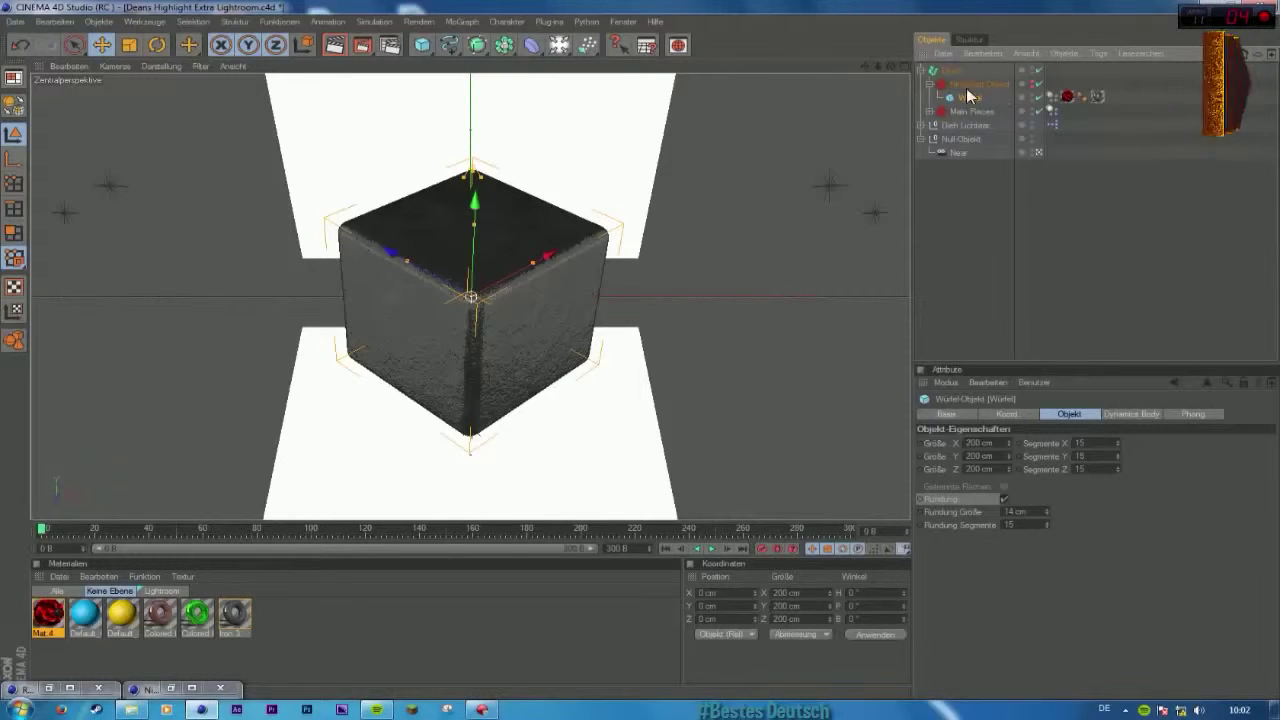
click(1051, 96)
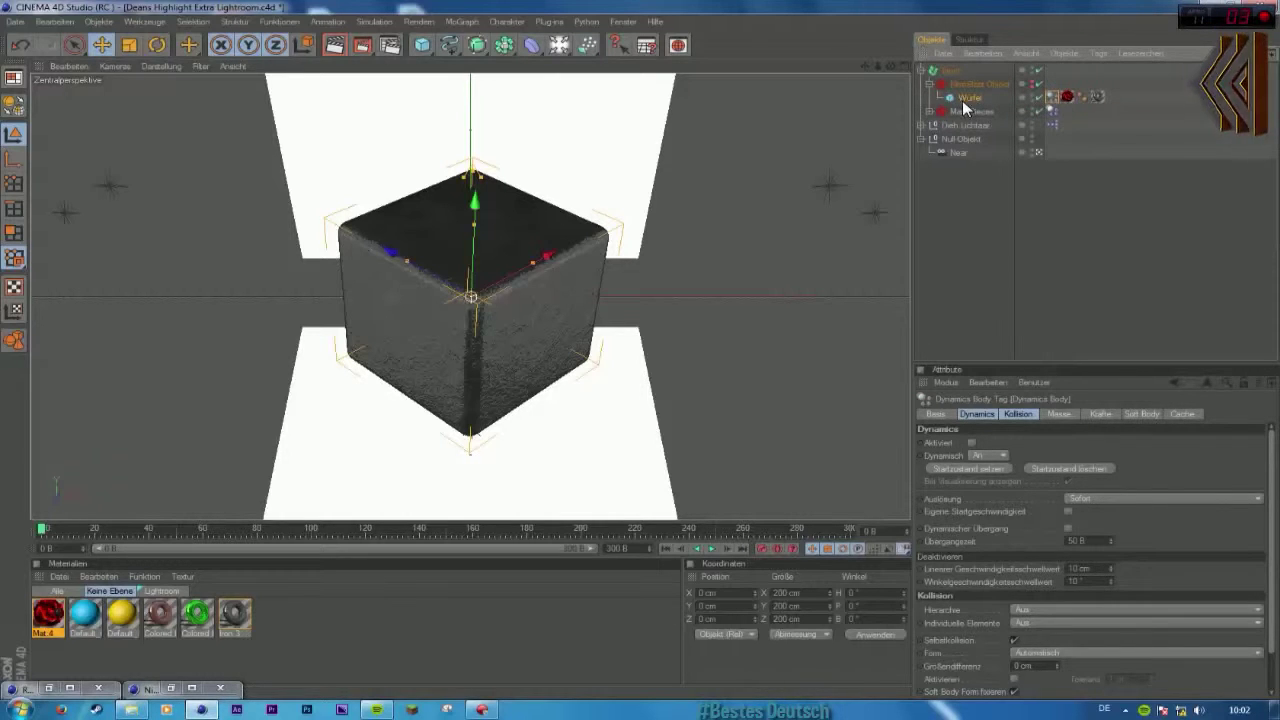
key(Delete)
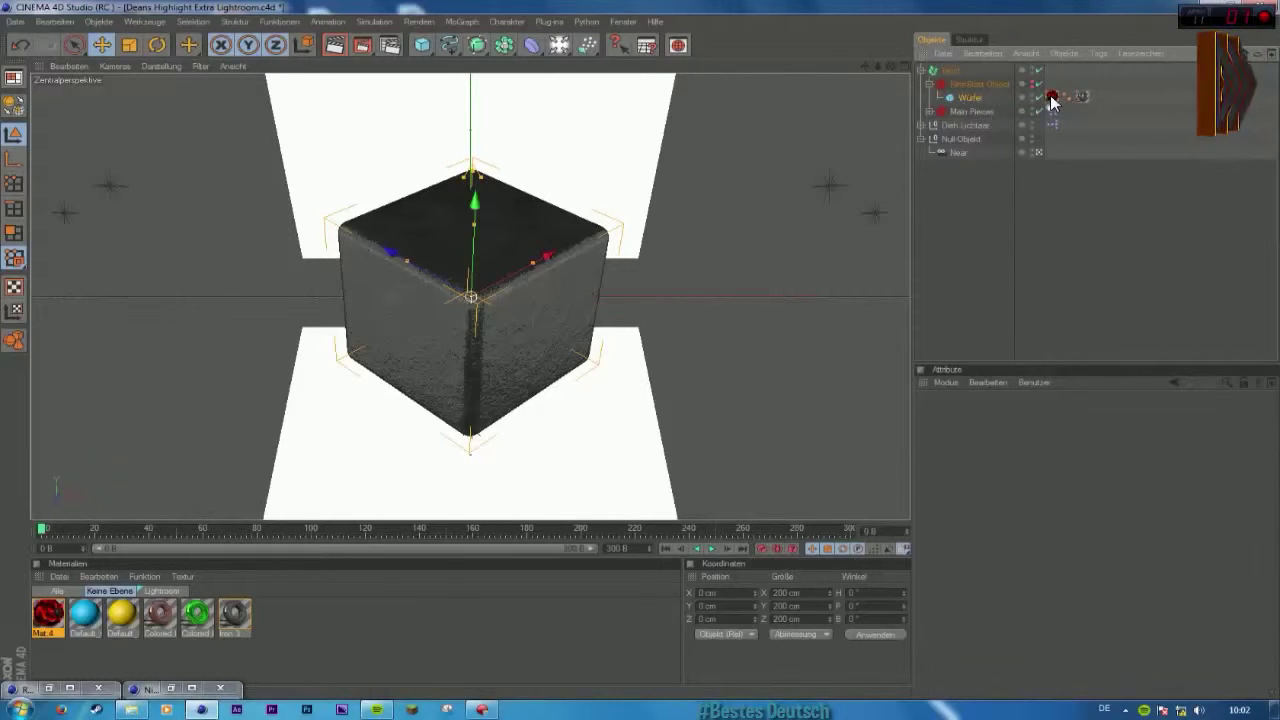
Step: Move the original Würfel cube out of NitroBlast Object to the first level of the object hierarchy, above Bruch
click(972, 99)
drag(972, 99, 970, 72)
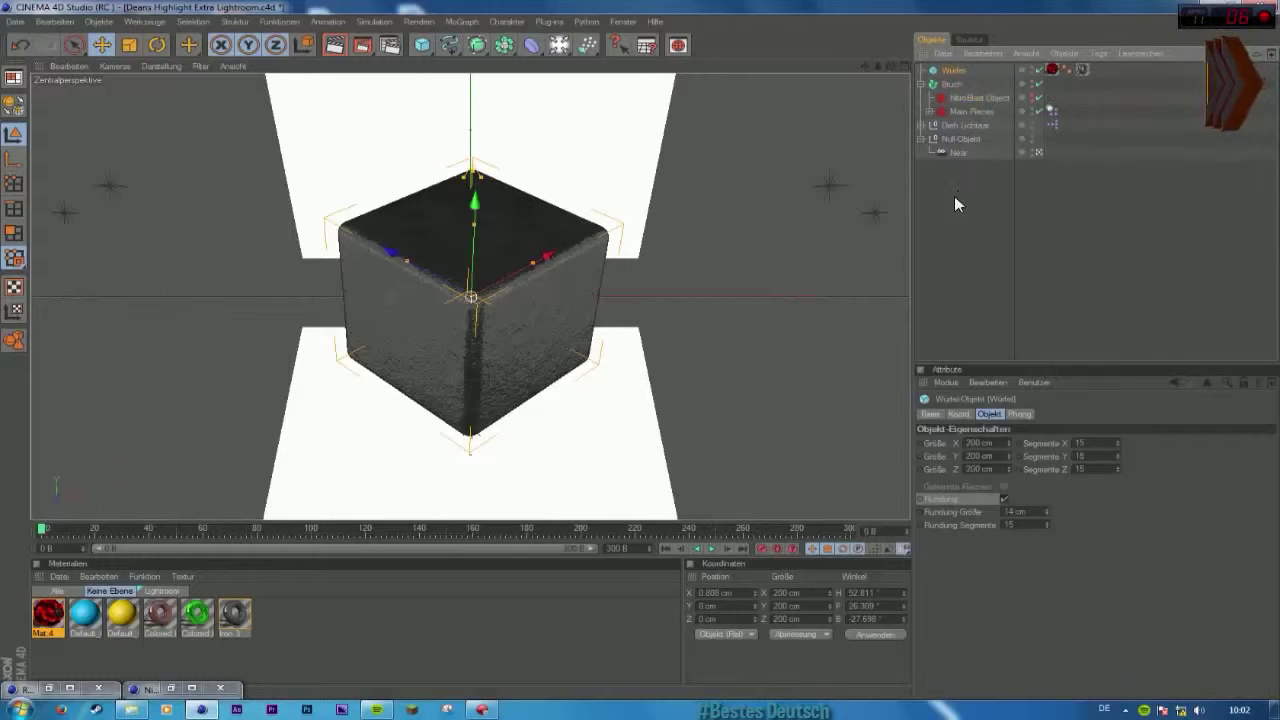
click(954, 198)
click(953, 72)
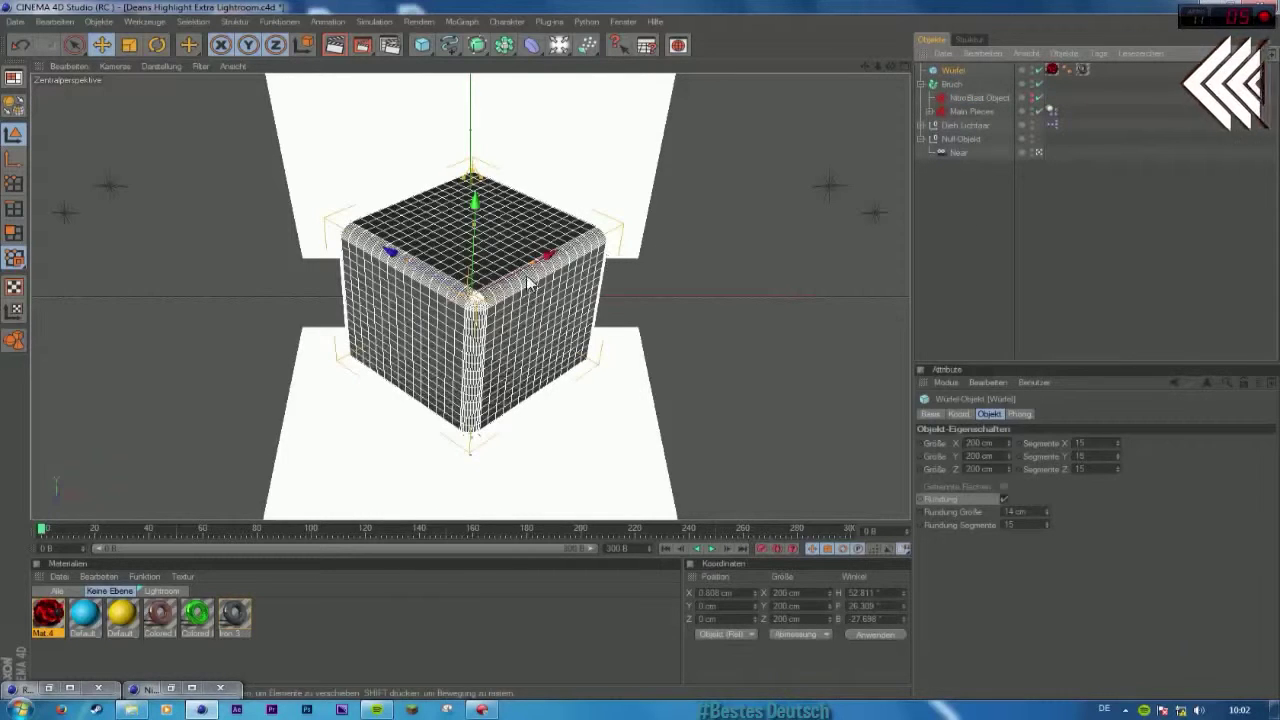
Step: Move the Würfel cube clear of the fractured cube to about X 294, Y 175, Z 244 cm and rotate it to about H 322°, P -12°, B -58°
drag(470, 296, 1012, 257)
click(163, 45)
click(1012, 258)
click(953, 70)
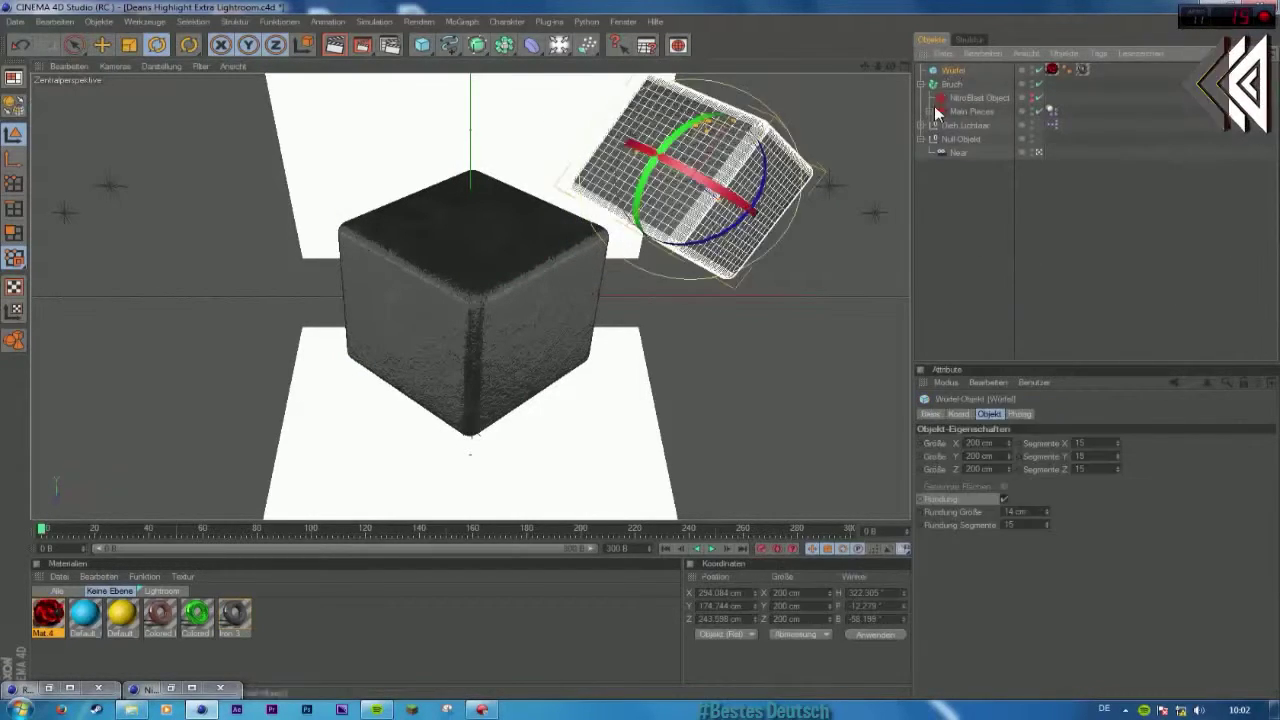
click(1052, 69)
click(874, 195)
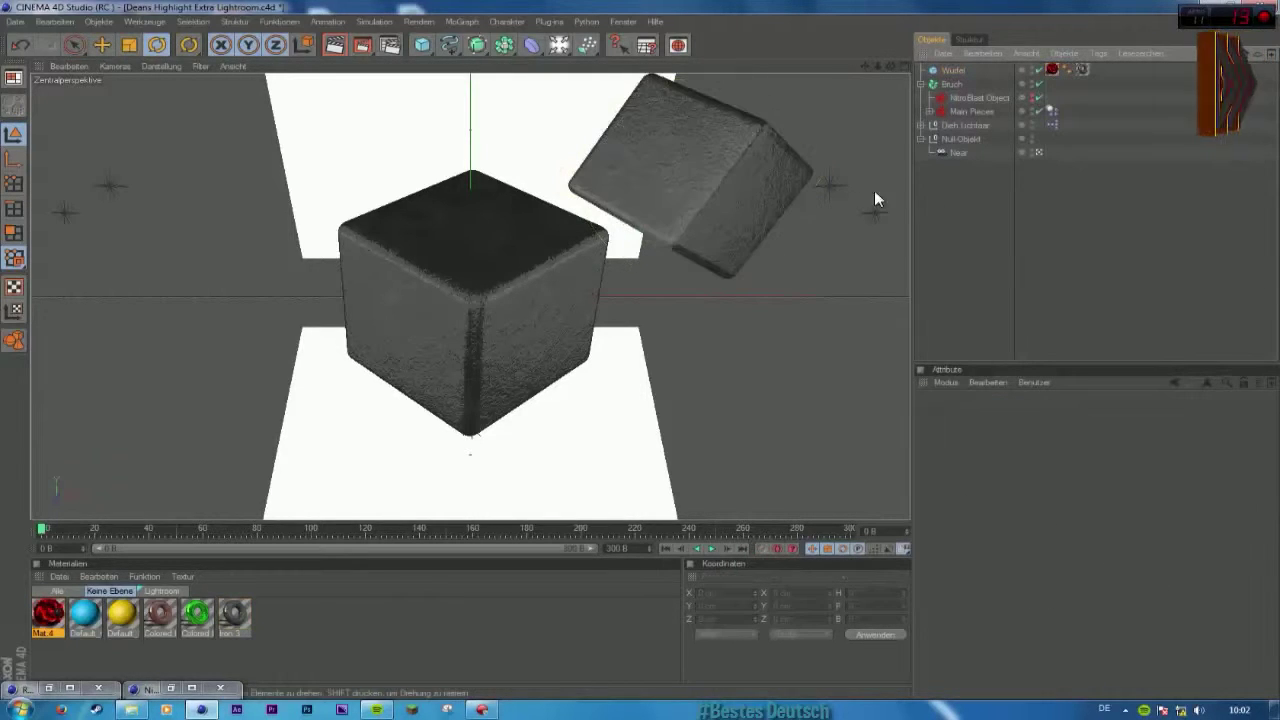
click(703, 168)
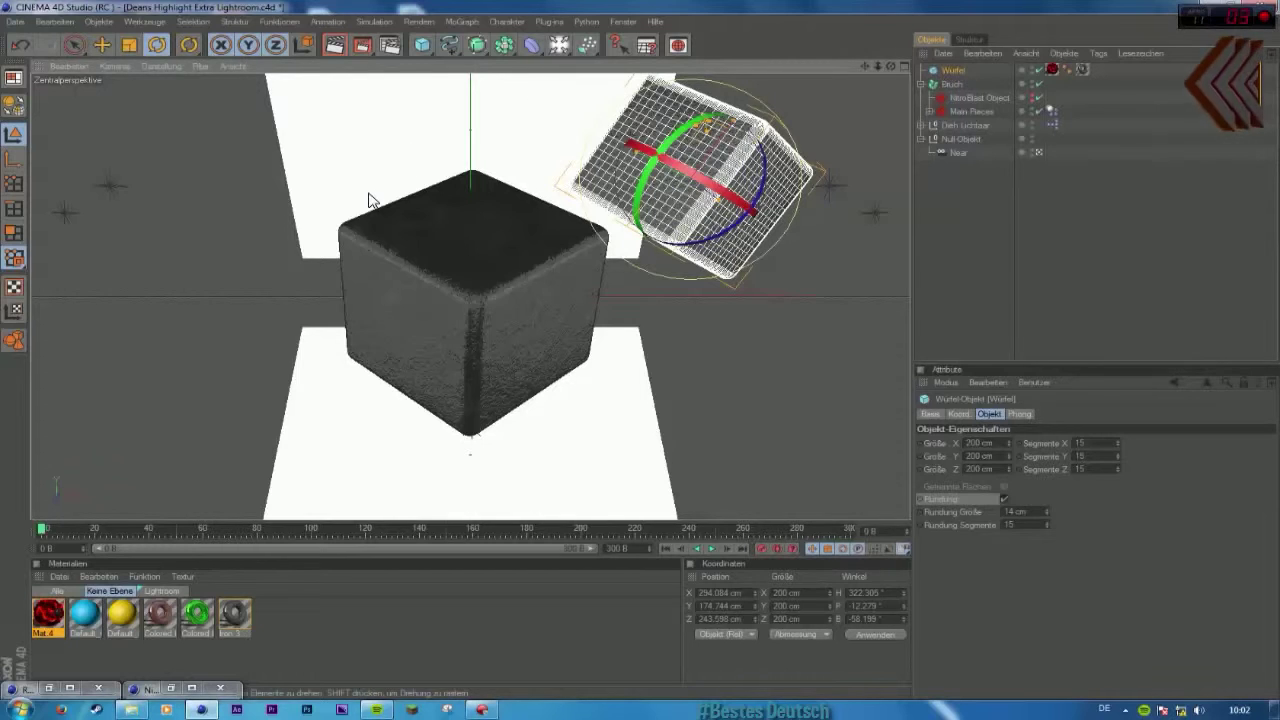
click(1026, 217)
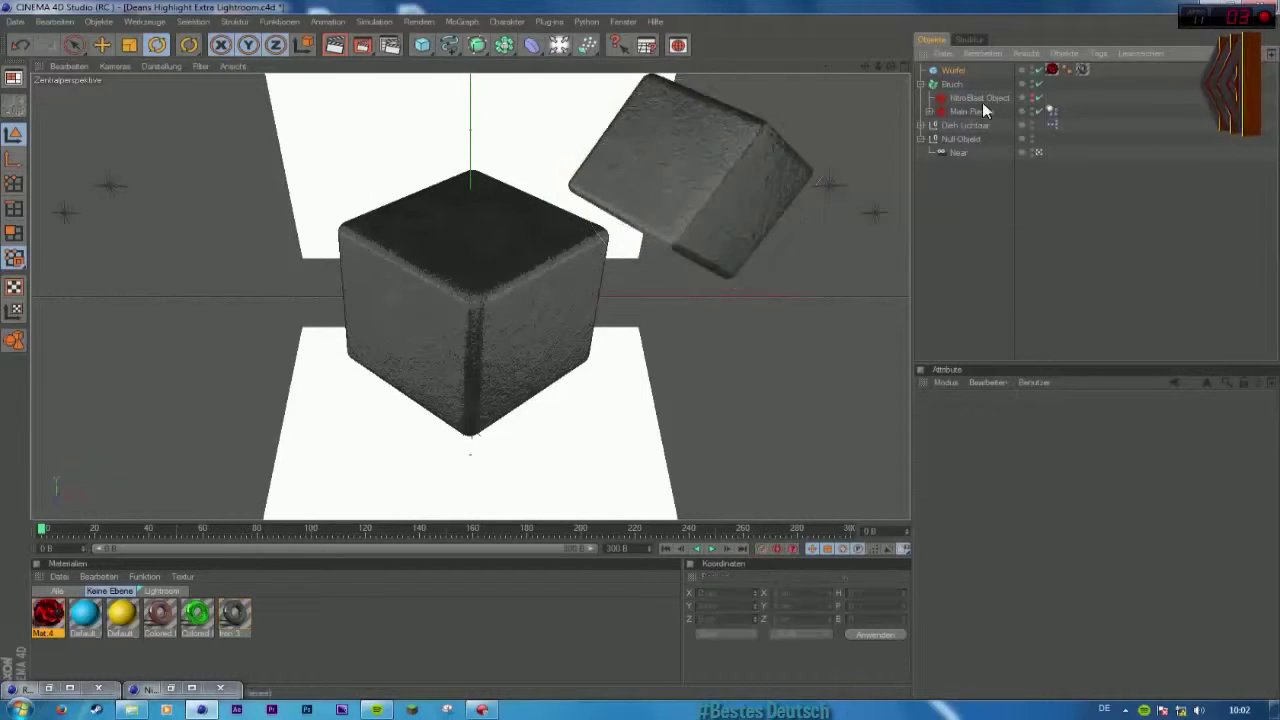
Step: Remove the original Würfel cube and delete the empty NitroBlast Object, leaving only Main Pieces under Bruch
drag(952, 71, 932, 123)
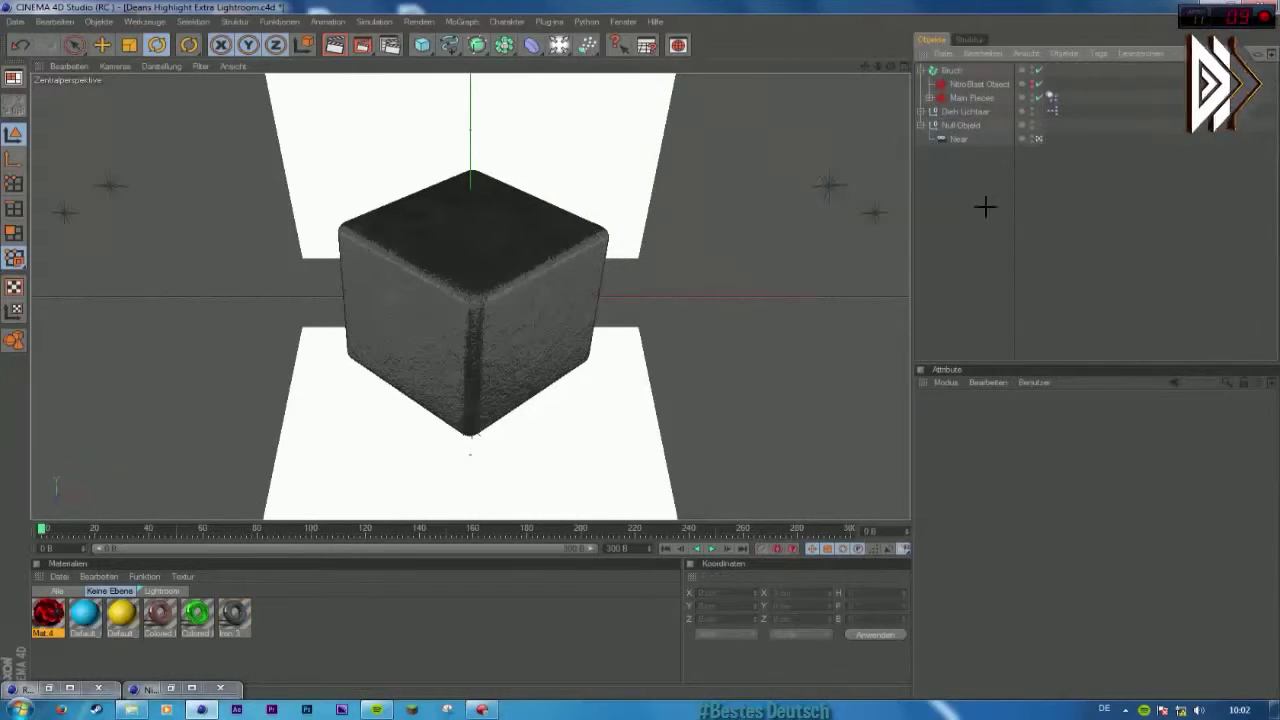
click(972, 84)
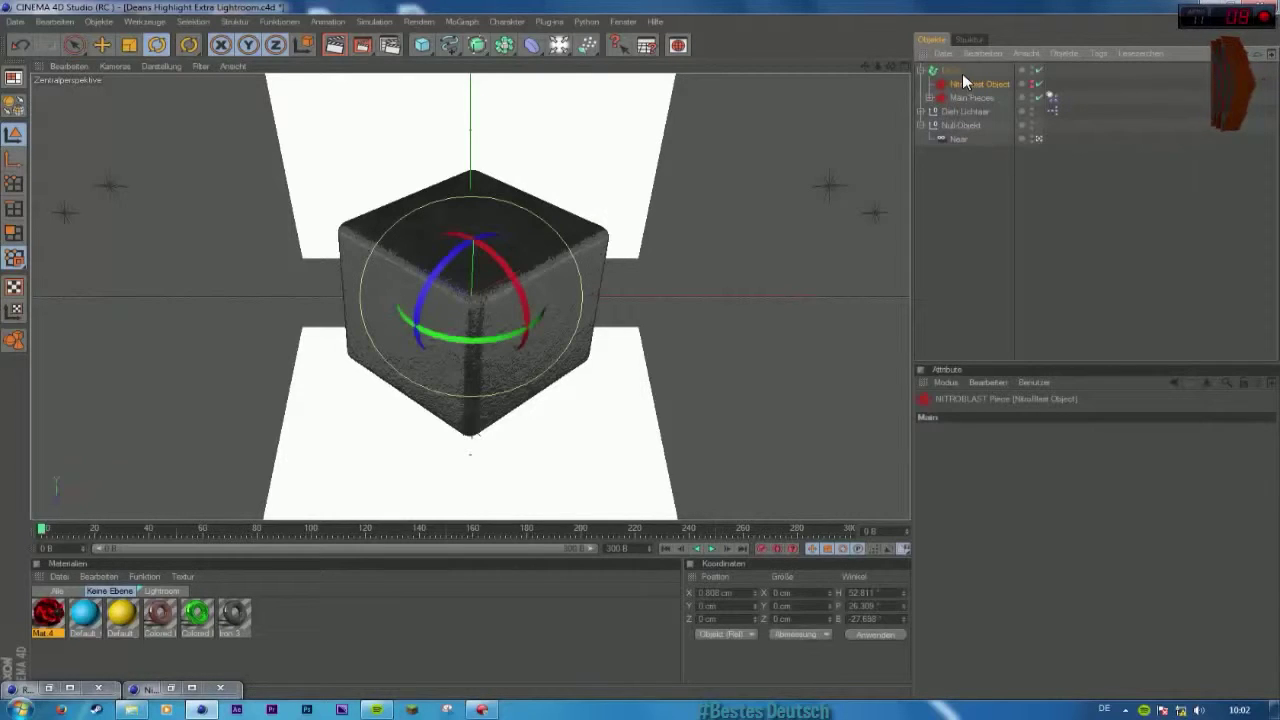
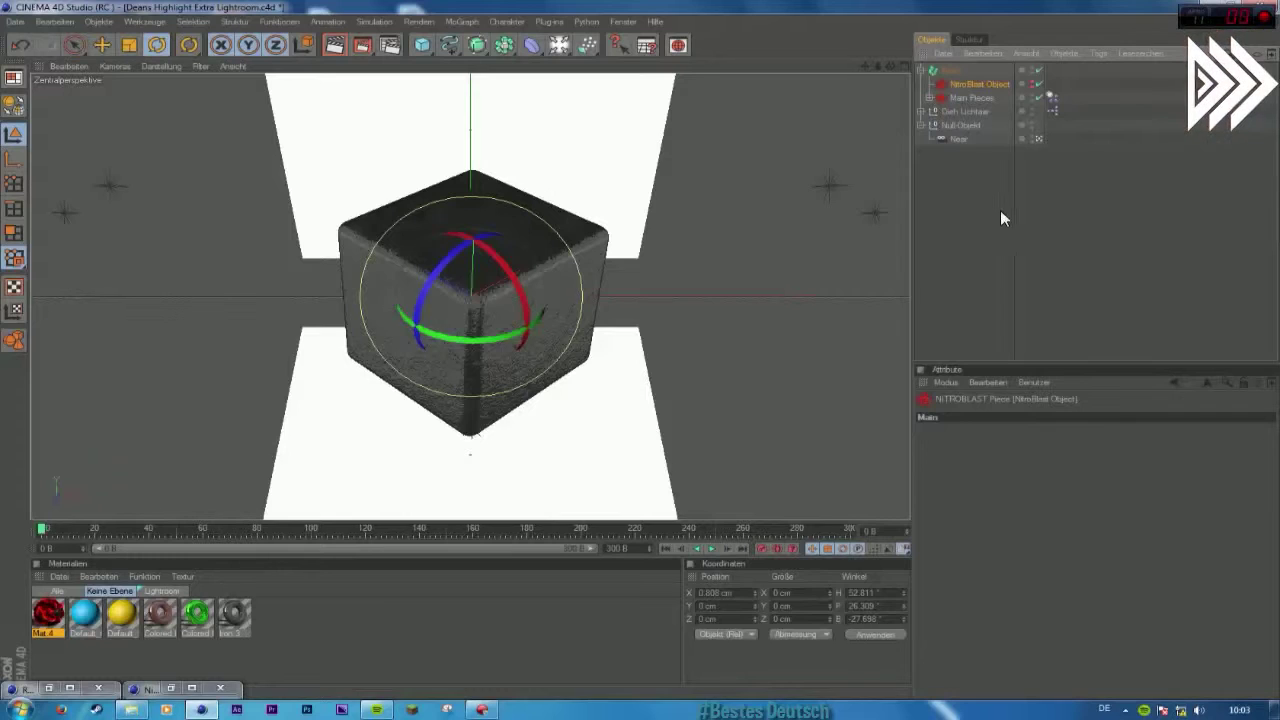
click(1000, 210)
click(972, 84)
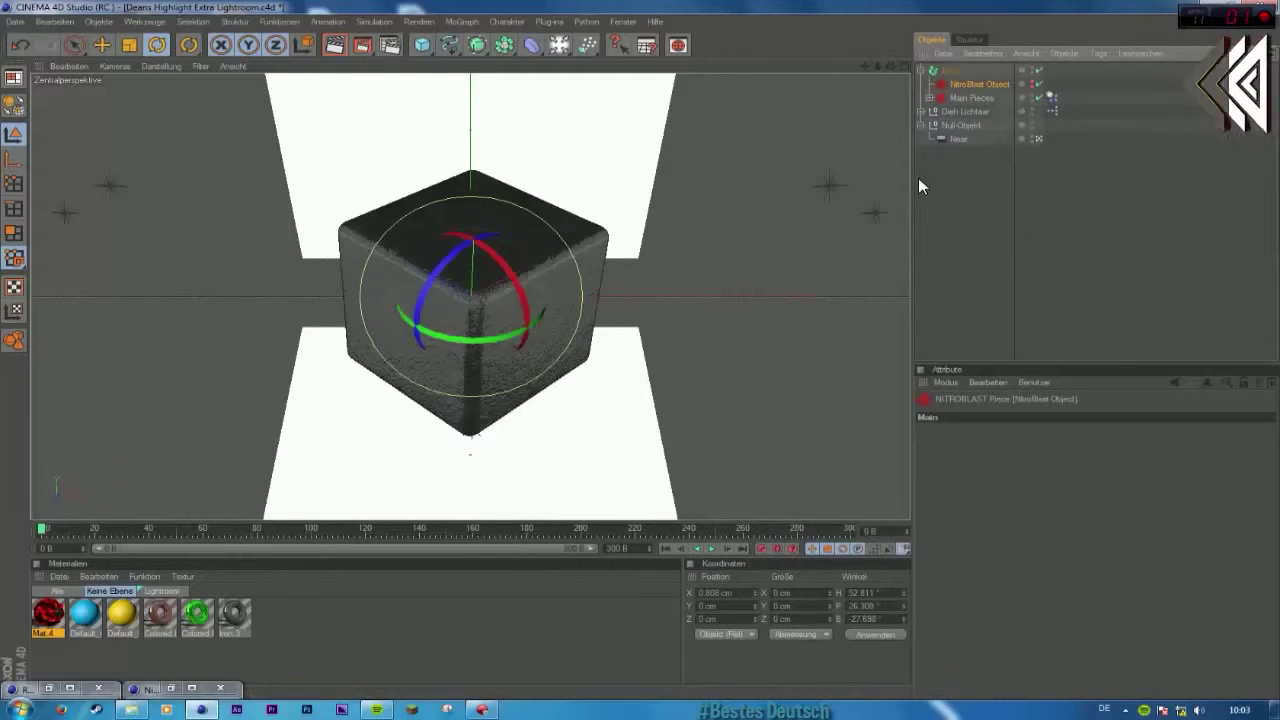
key(Delete)
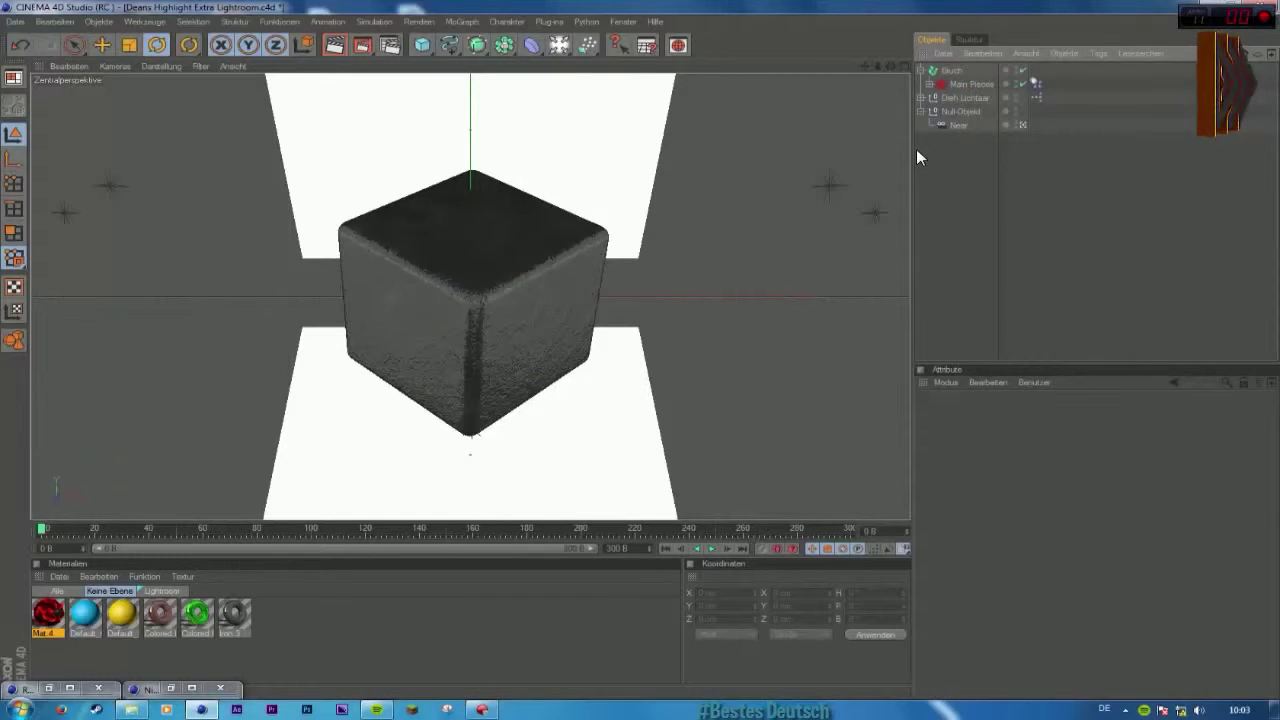
Step: Remove the Main Pieces parent from Bruch while keeping its children, and delete the Static: 0 group
click(957, 78)
right_click(958, 80)
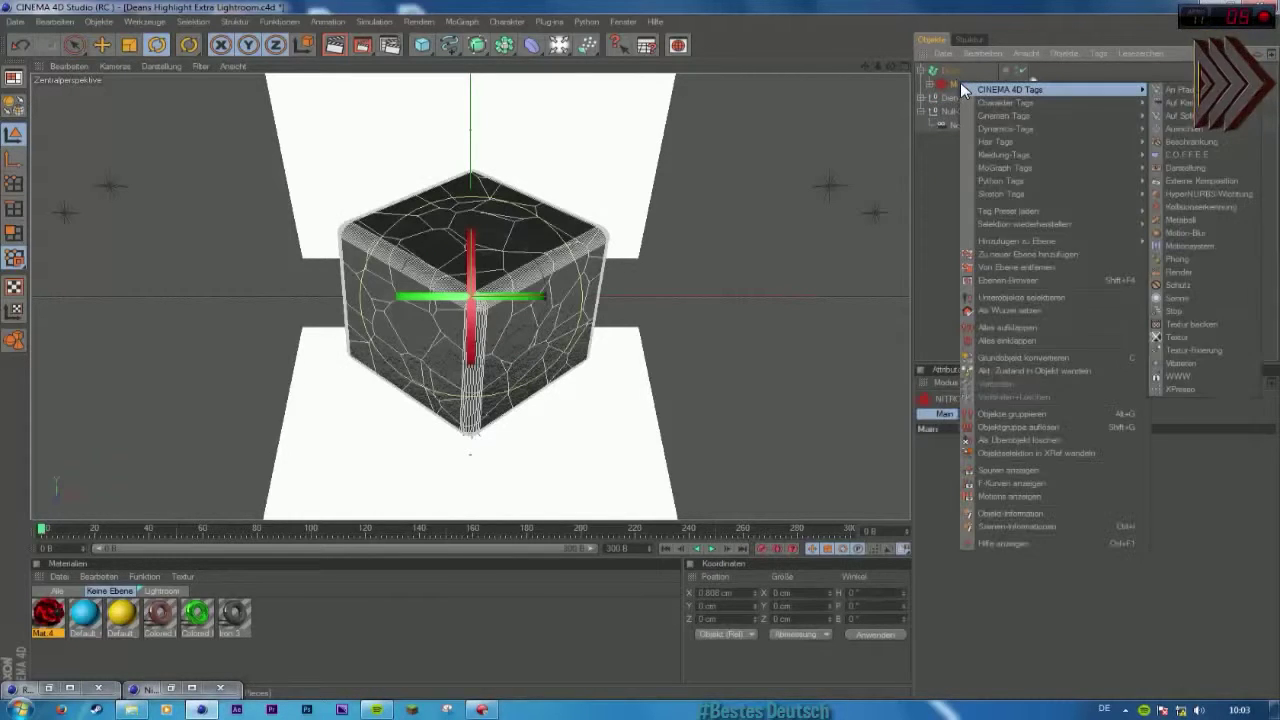
click(994, 442)
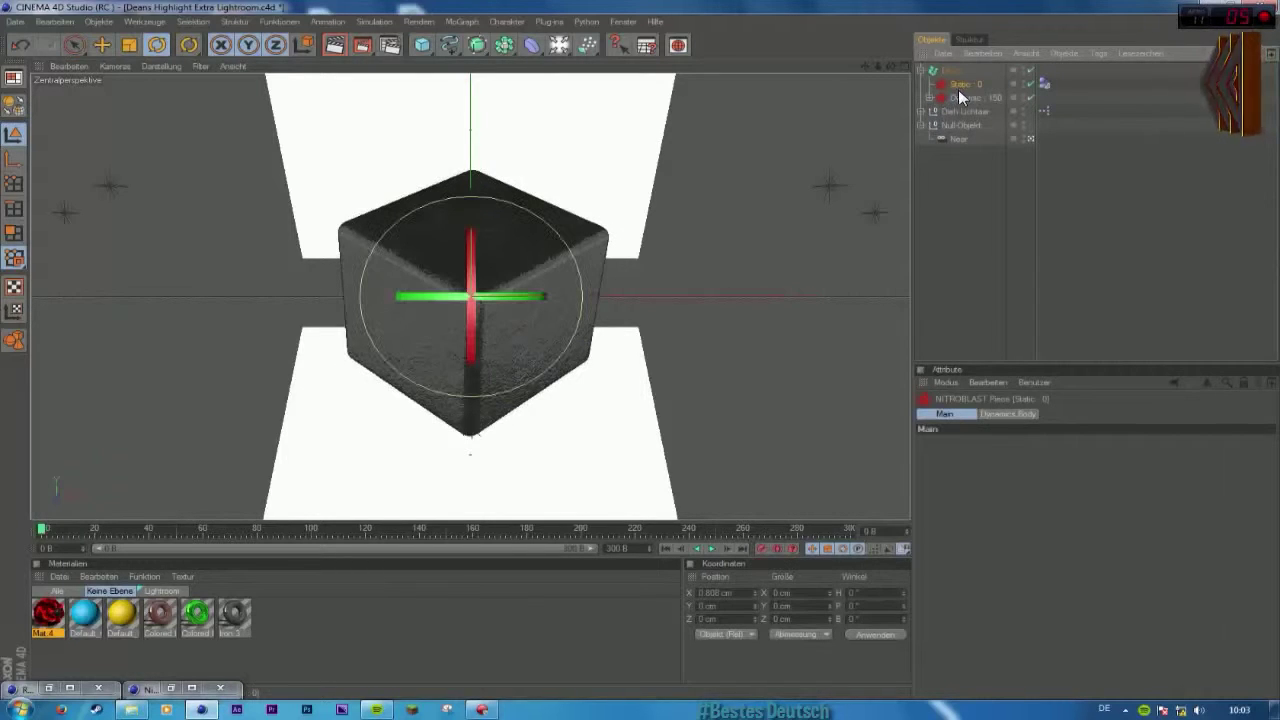
key(Delete)
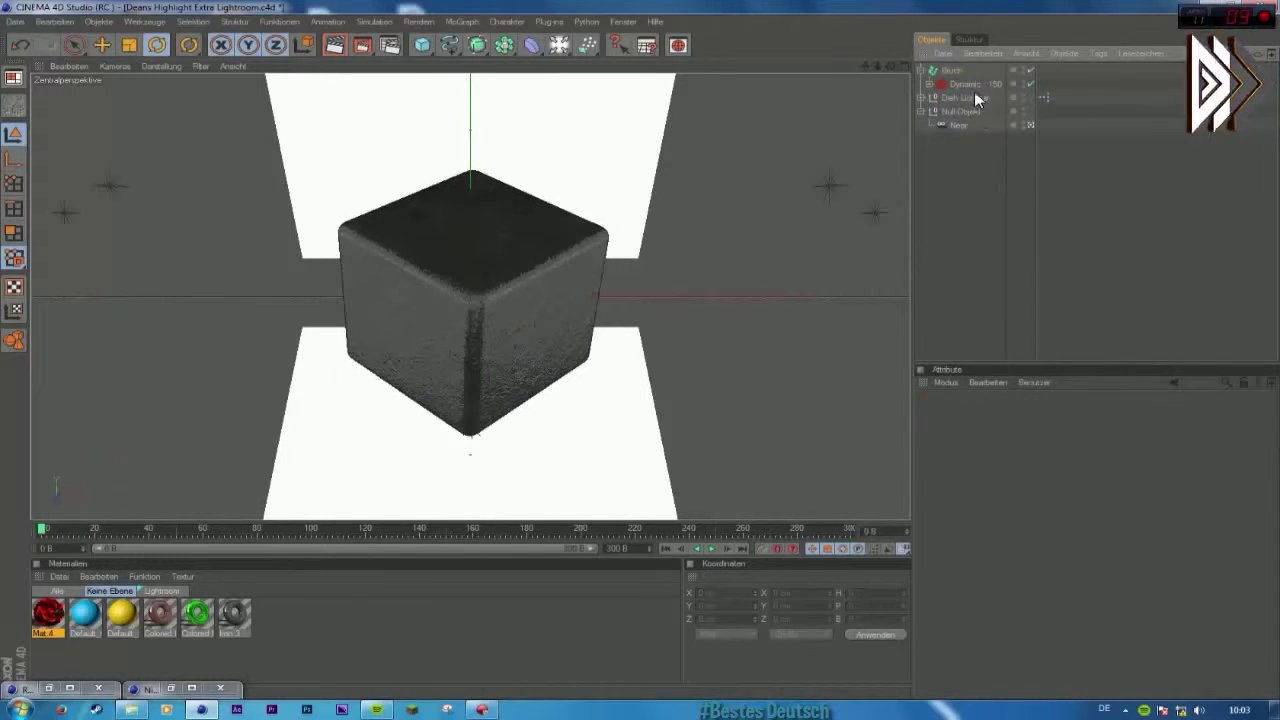
Step: Remove the Dynamic: 150 parent without its children so that the individual pieces sit directly under Bruch
right_click(970, 86)
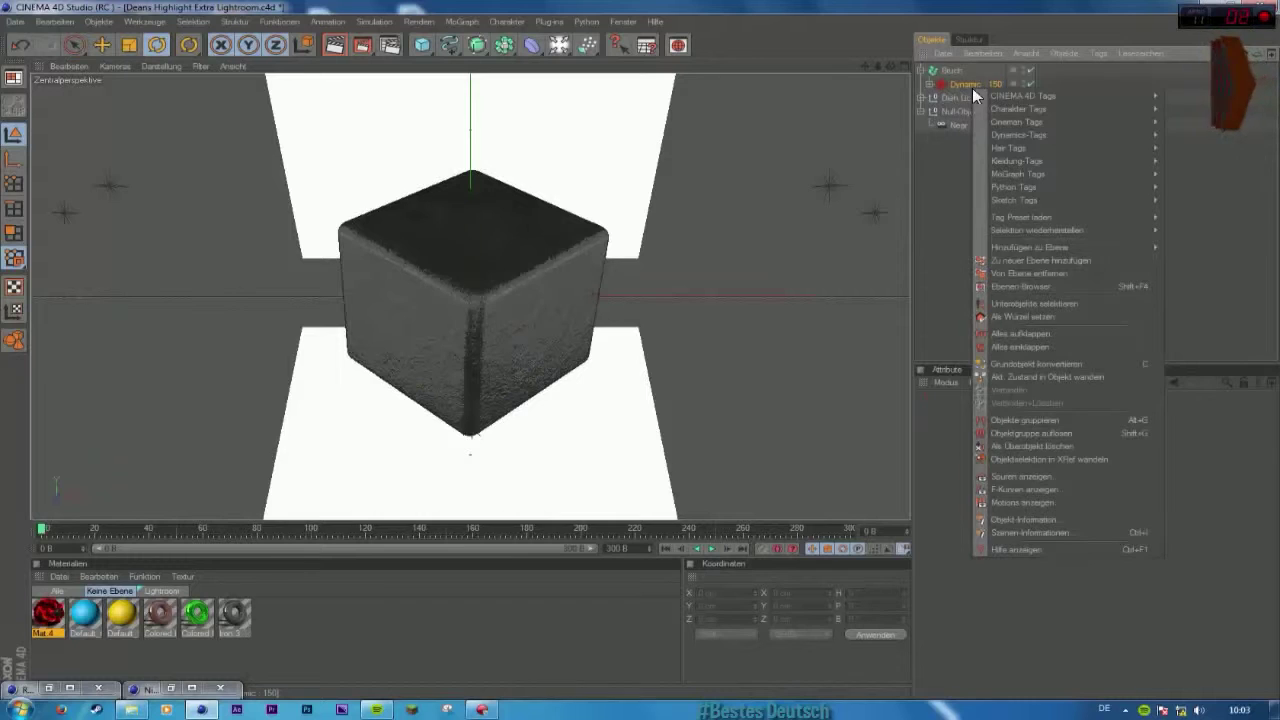
click(955, 120)
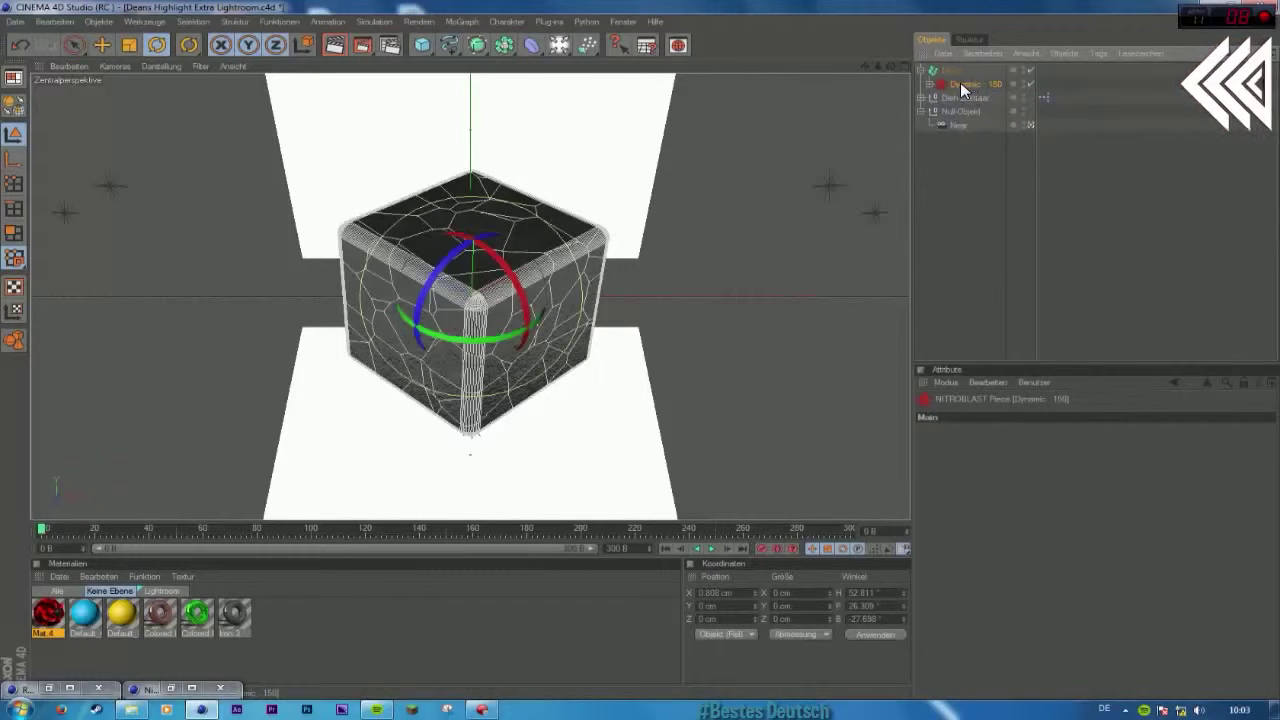
right_click(960, 82)
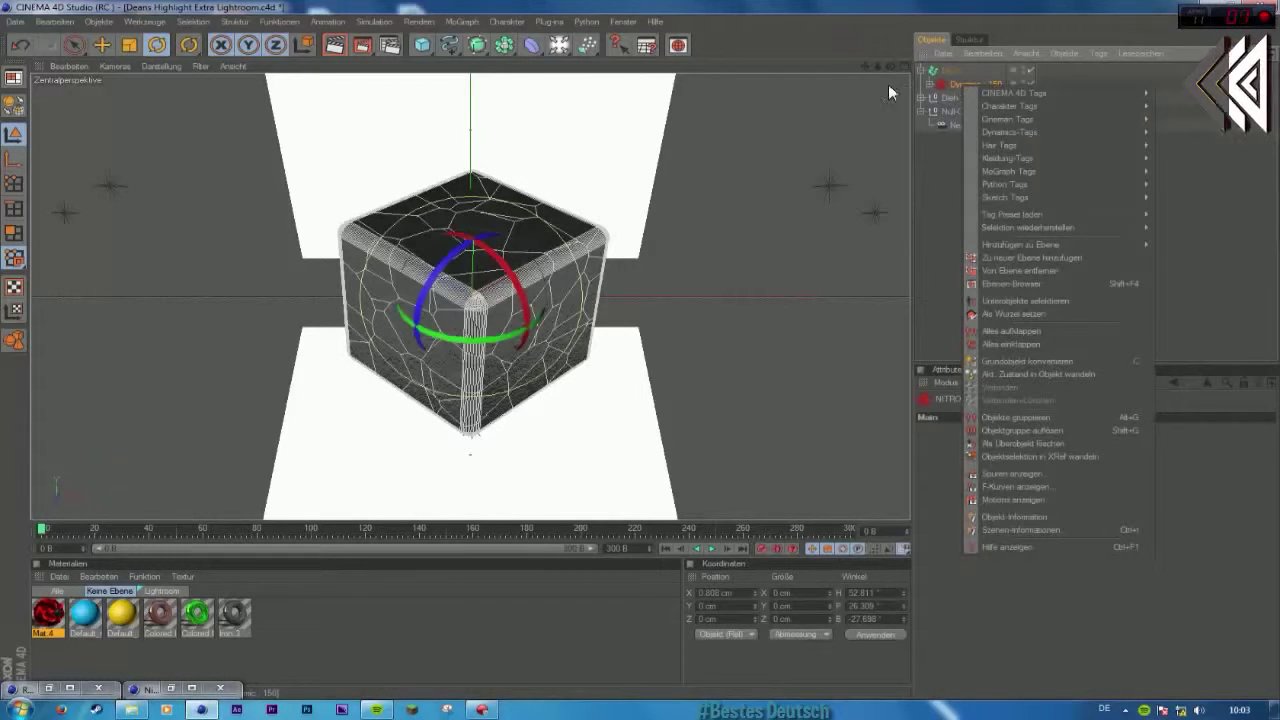
click(1054, 446)
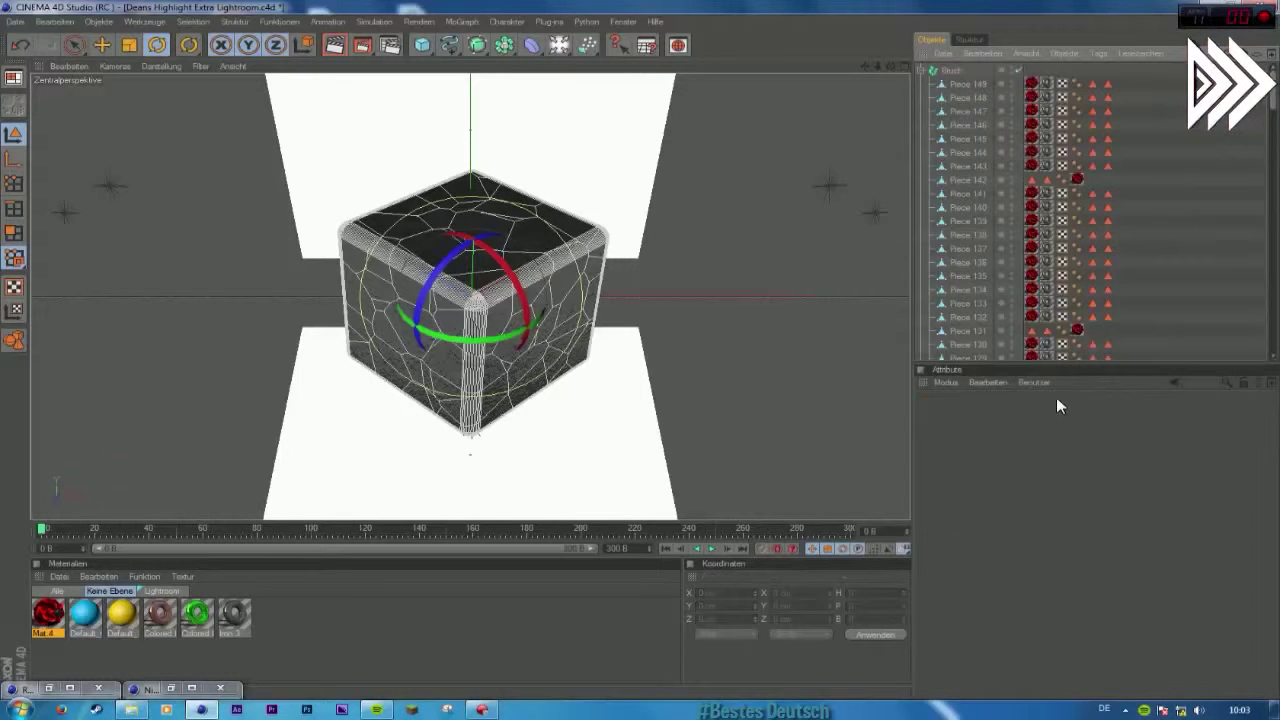
Step: Look through the list of fracture pieces inside Bruch and collapse its hierarchy
scroll(1012, 265, down, 10)
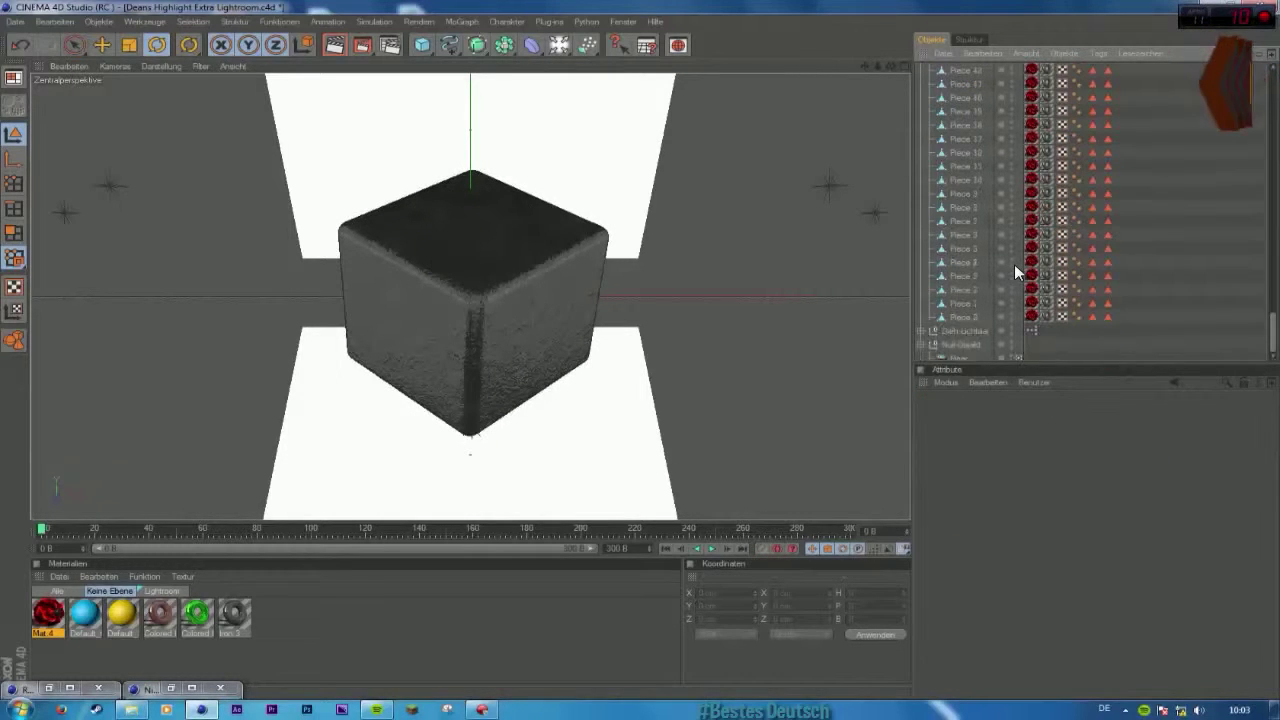
scroll(1014, 270, up, 20)
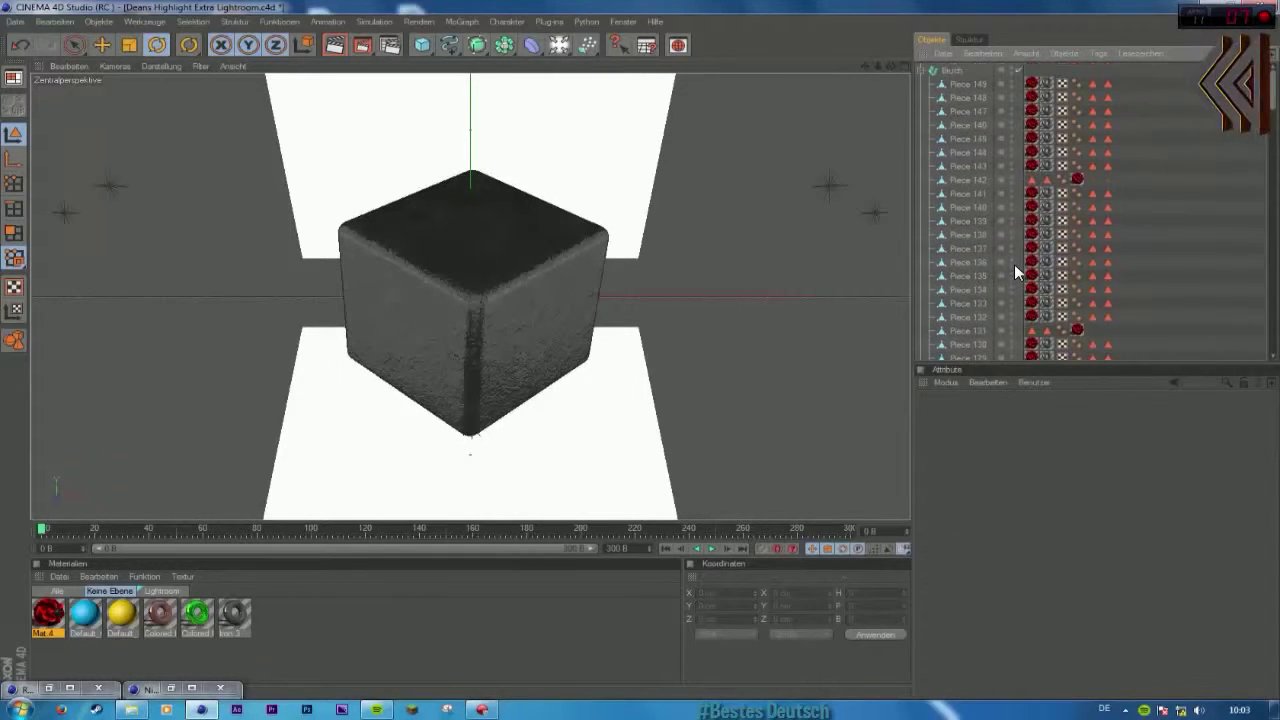
scroll(980, 208, down, 15)
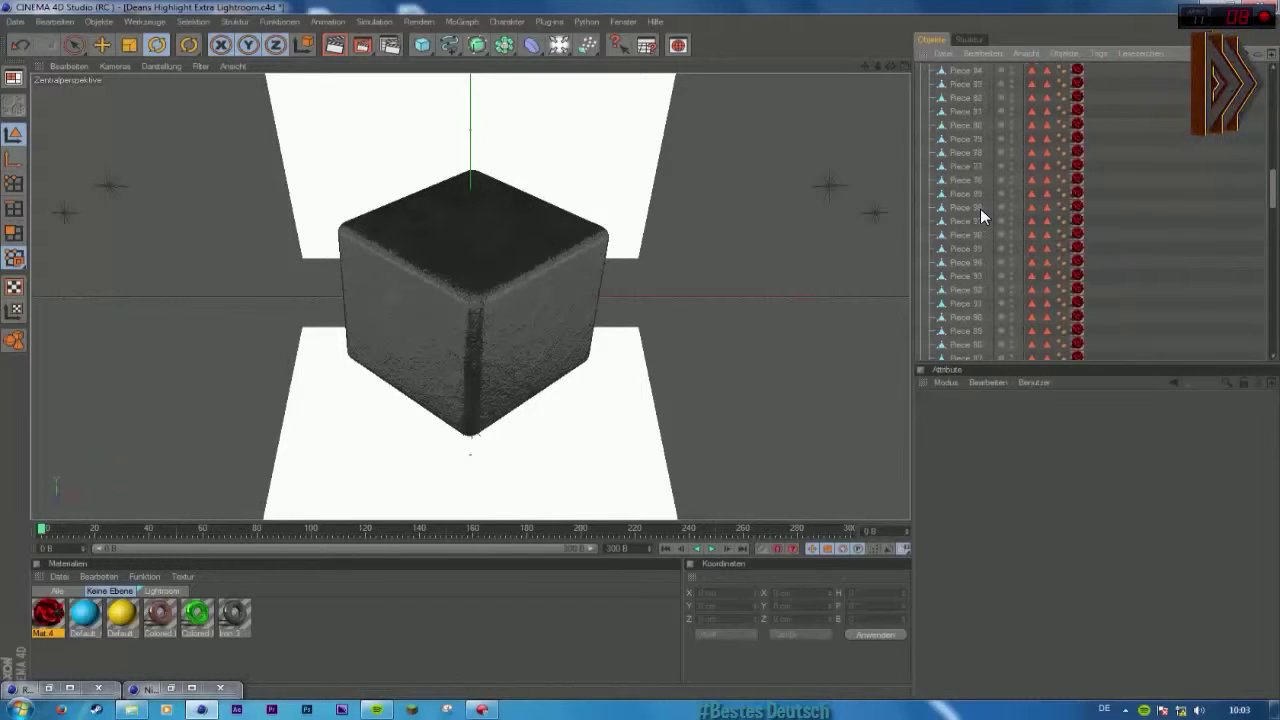
scroll(980, 210, up, 12)
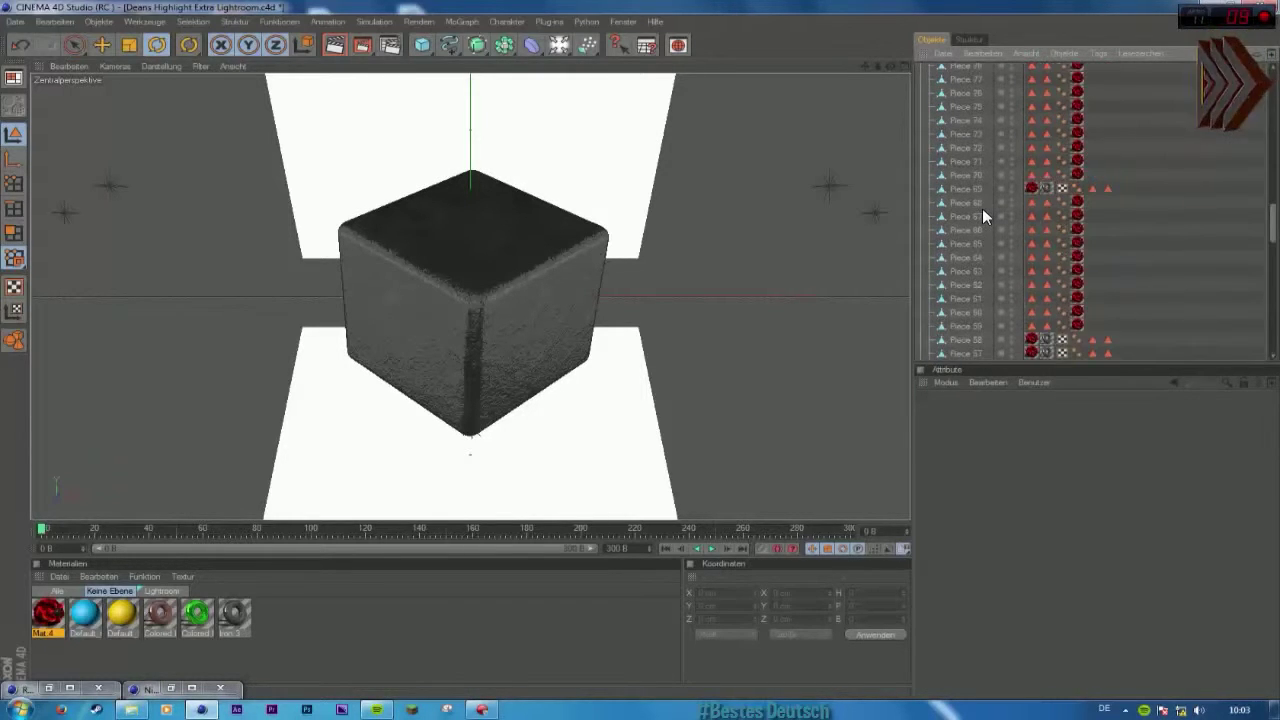
scroll(982, 208, up, 5)
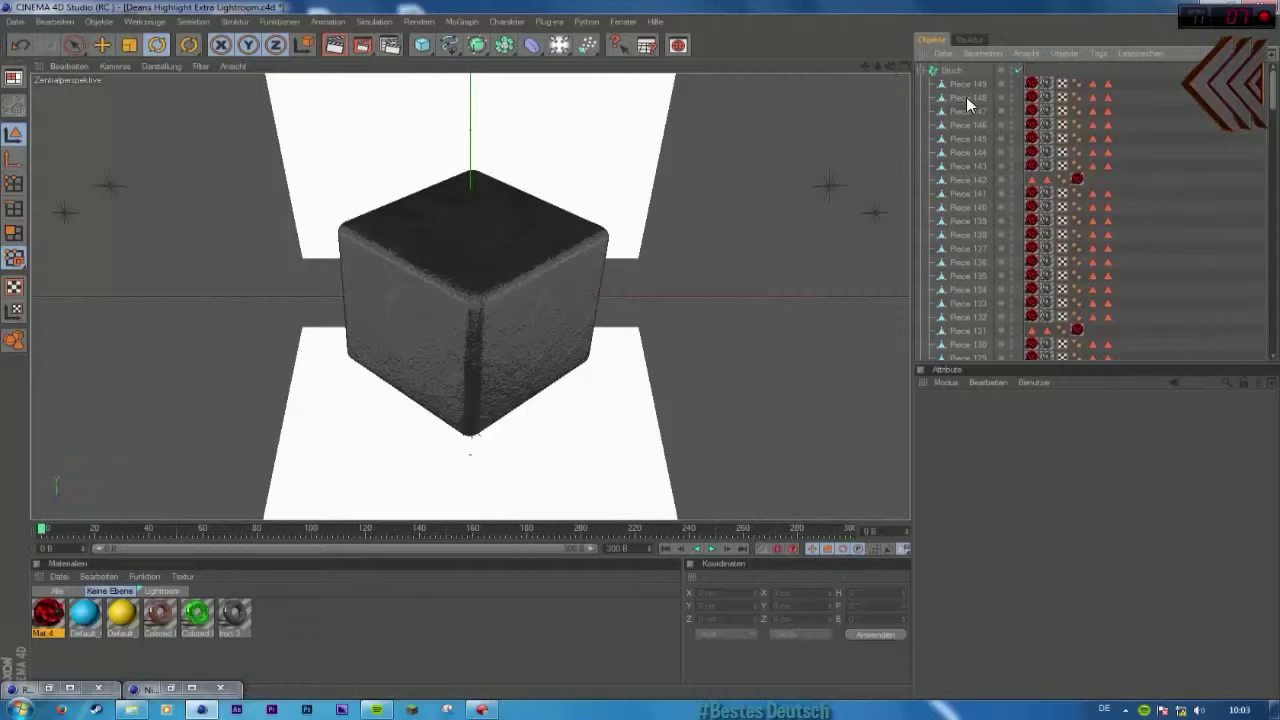
click(966, 86)
click(960, 166)
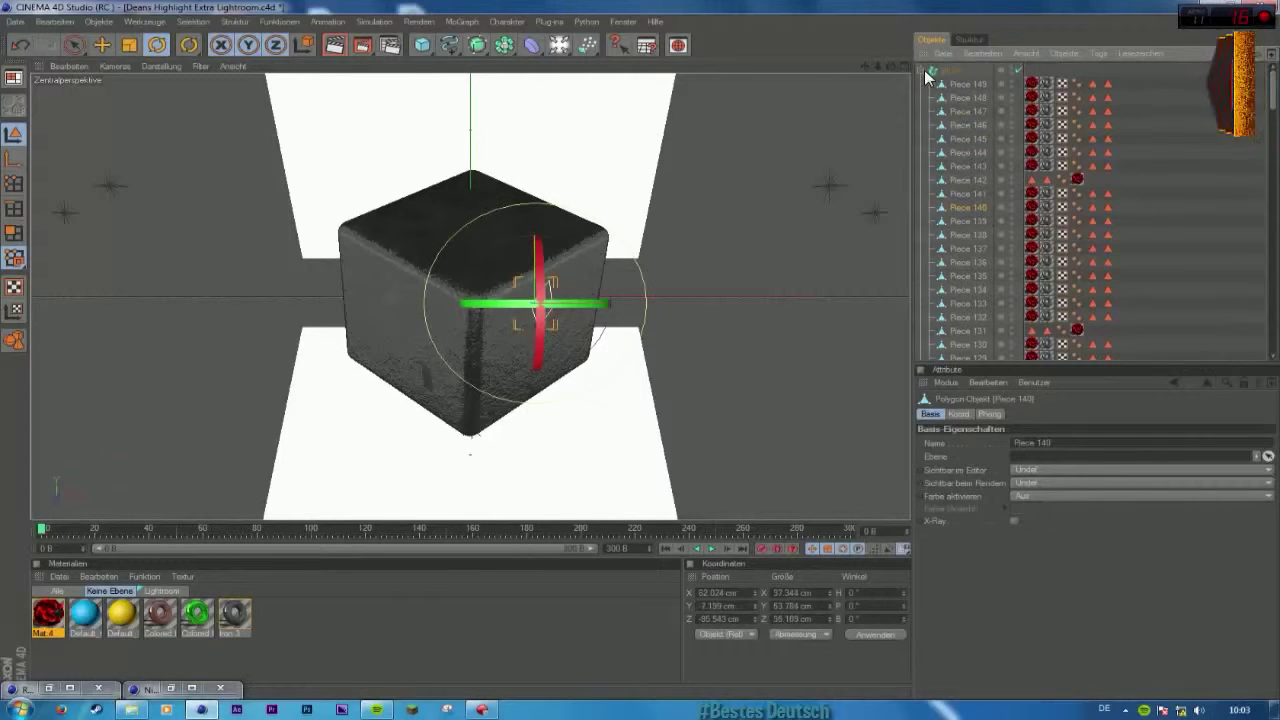
click(921, 70)
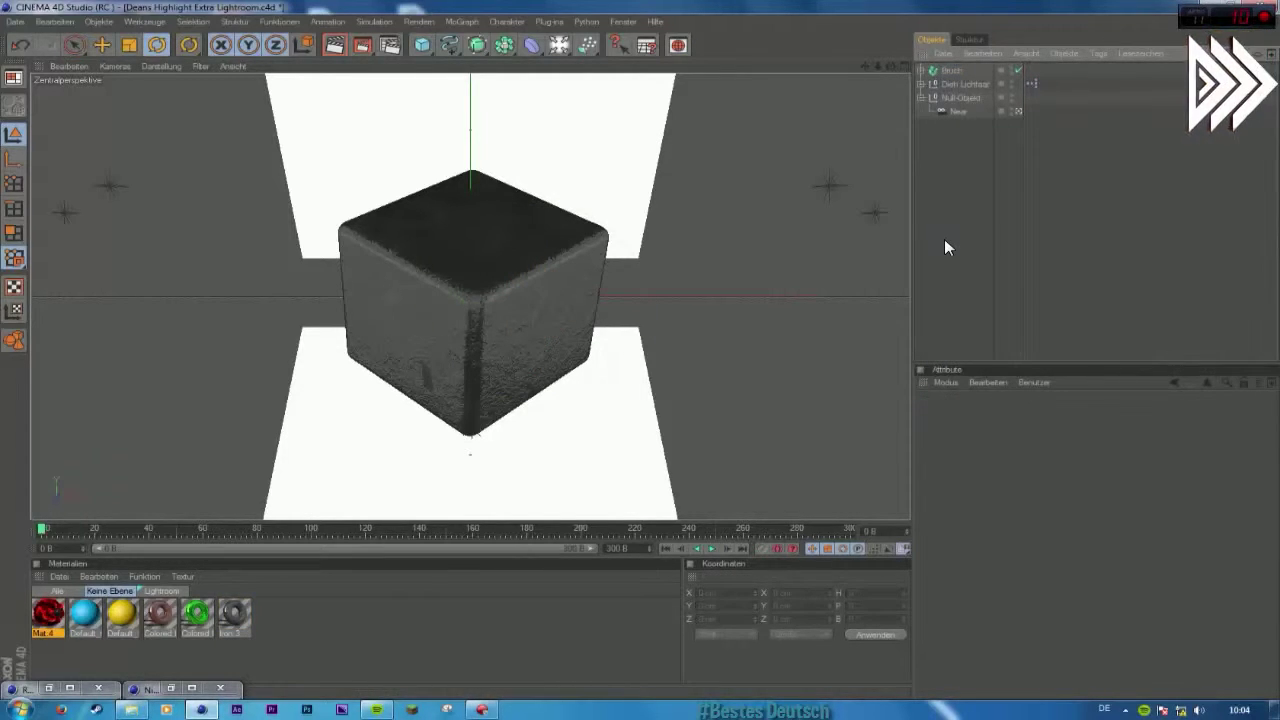
Step: Try rotating the Bruch object about its bank axis and reset its B angle to 0°
click(958, 70)
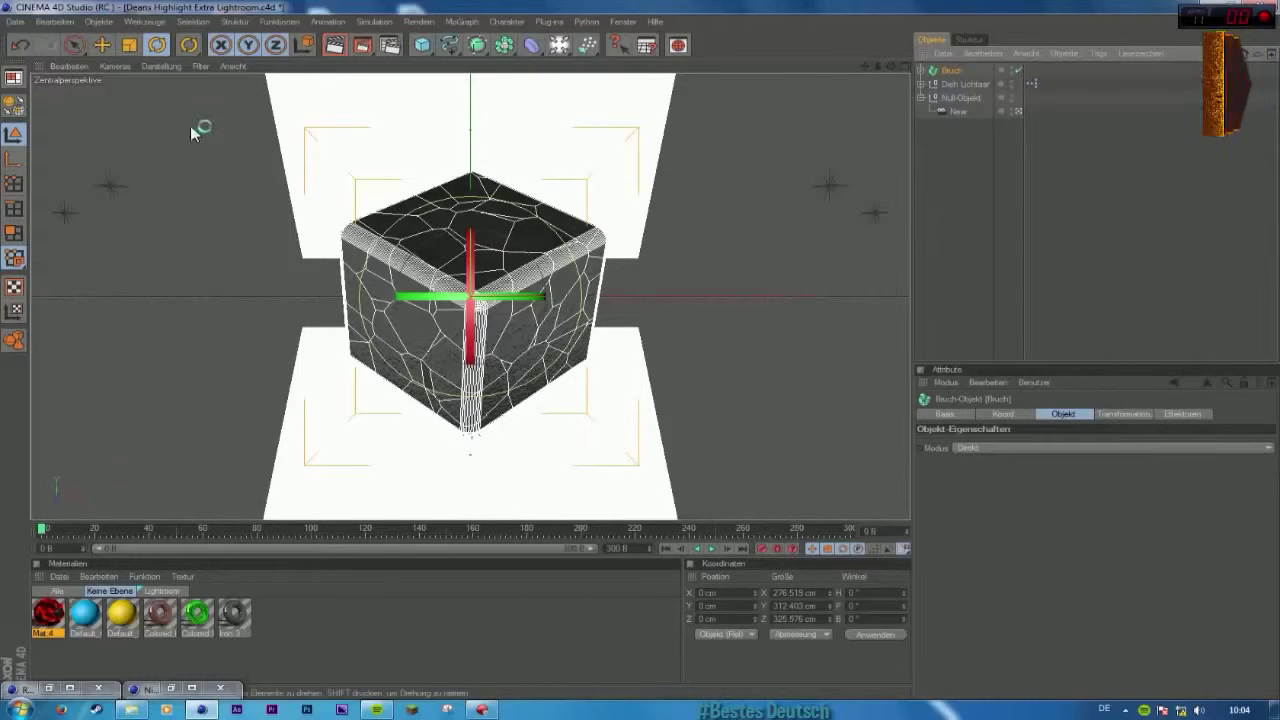
mouse_move(514, 251)
mouse_down()
mouse_move(557, 316)
mouse_move(391, 314)
mouse_move(423, 223)
mouse_move(535, 242)
mouse_up()
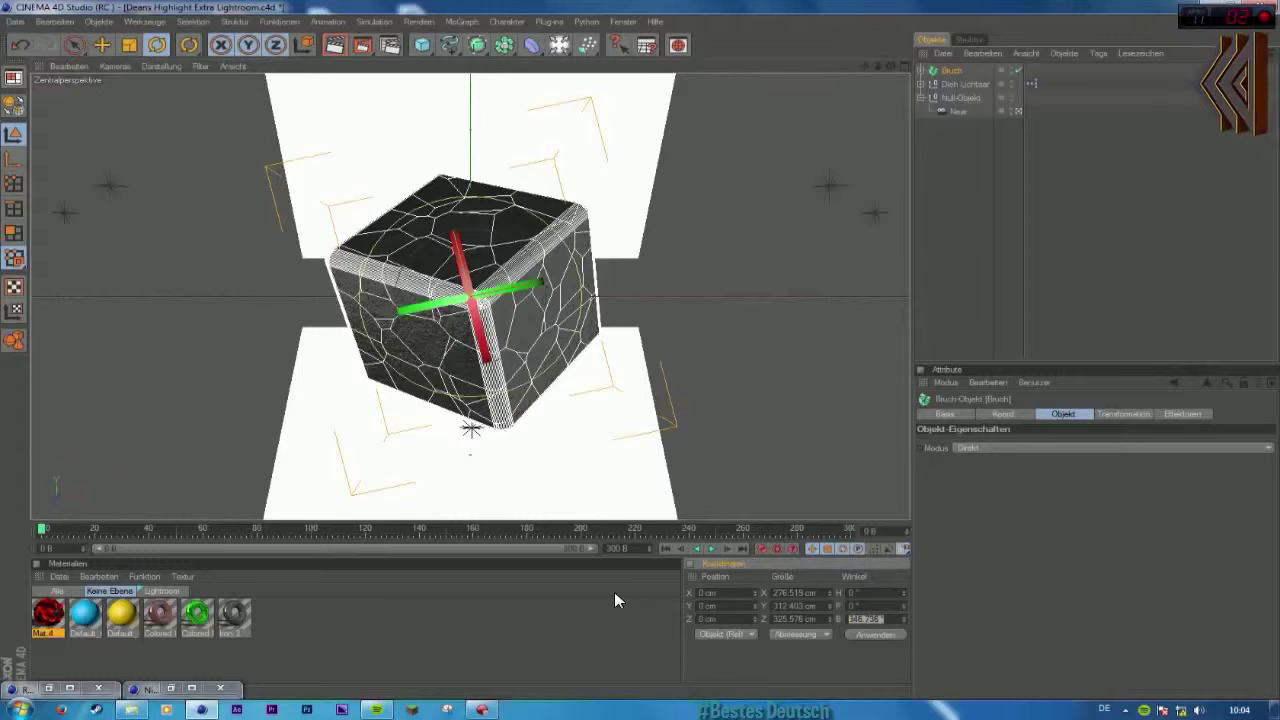
text(0)
key(Return)
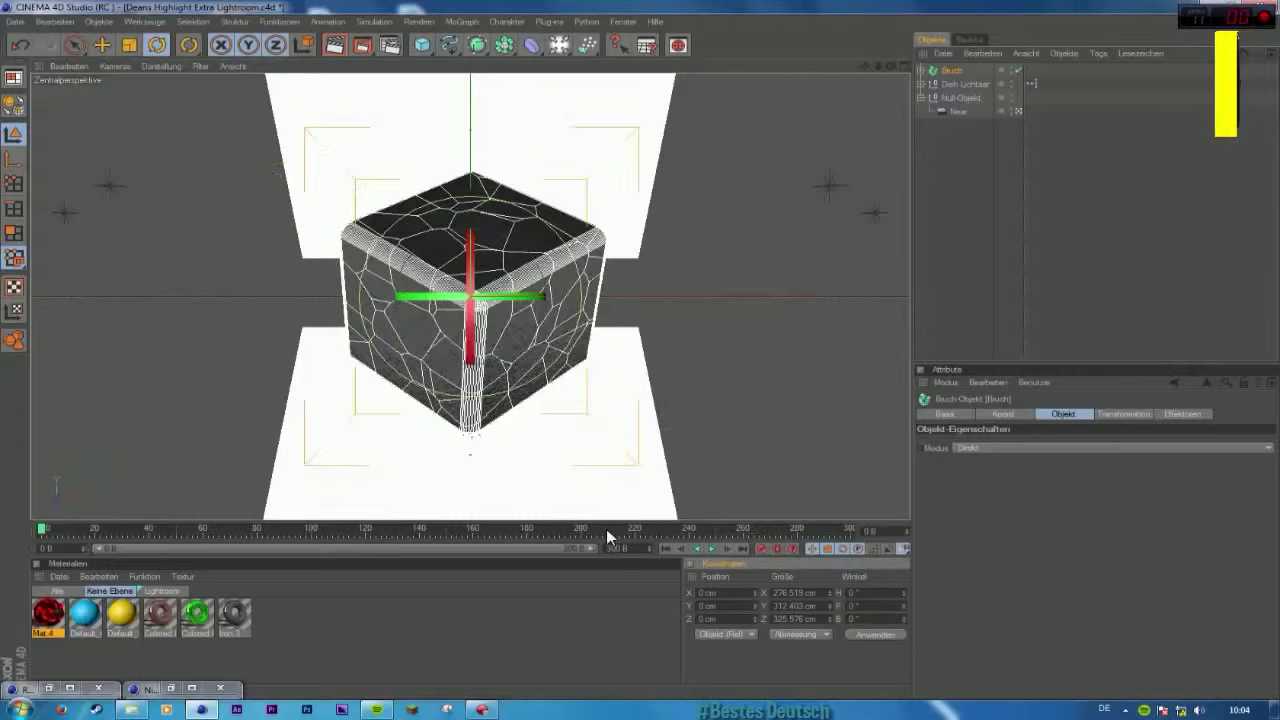
Step: Add a MoGraph Simpel effector to the Bruch object
click(980, 180)
click(955, 70)
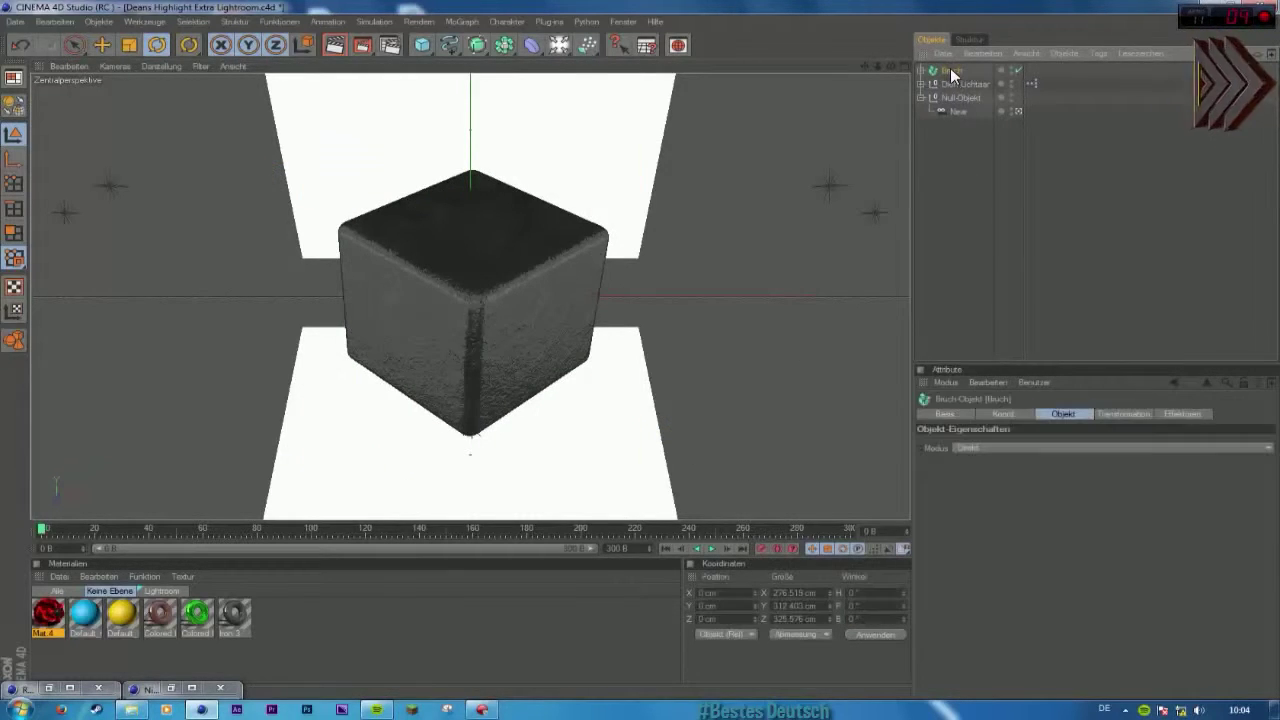
click(964, 138)
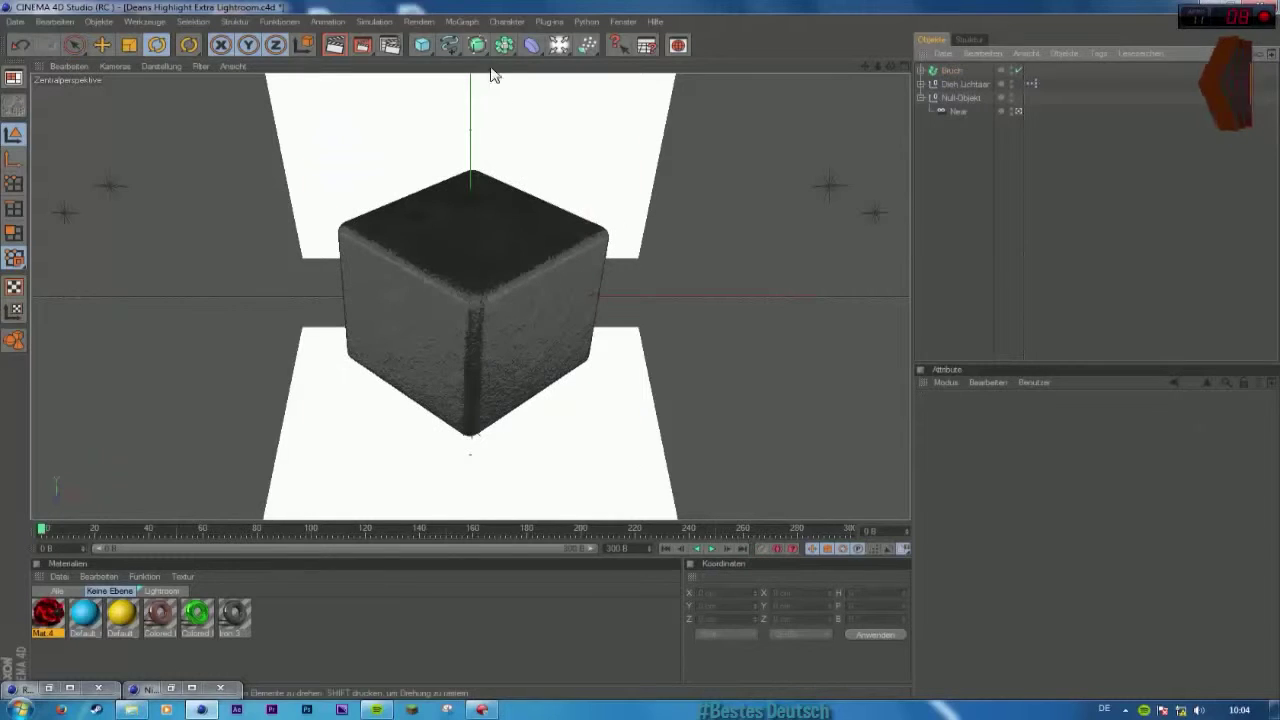
click(962, 70)
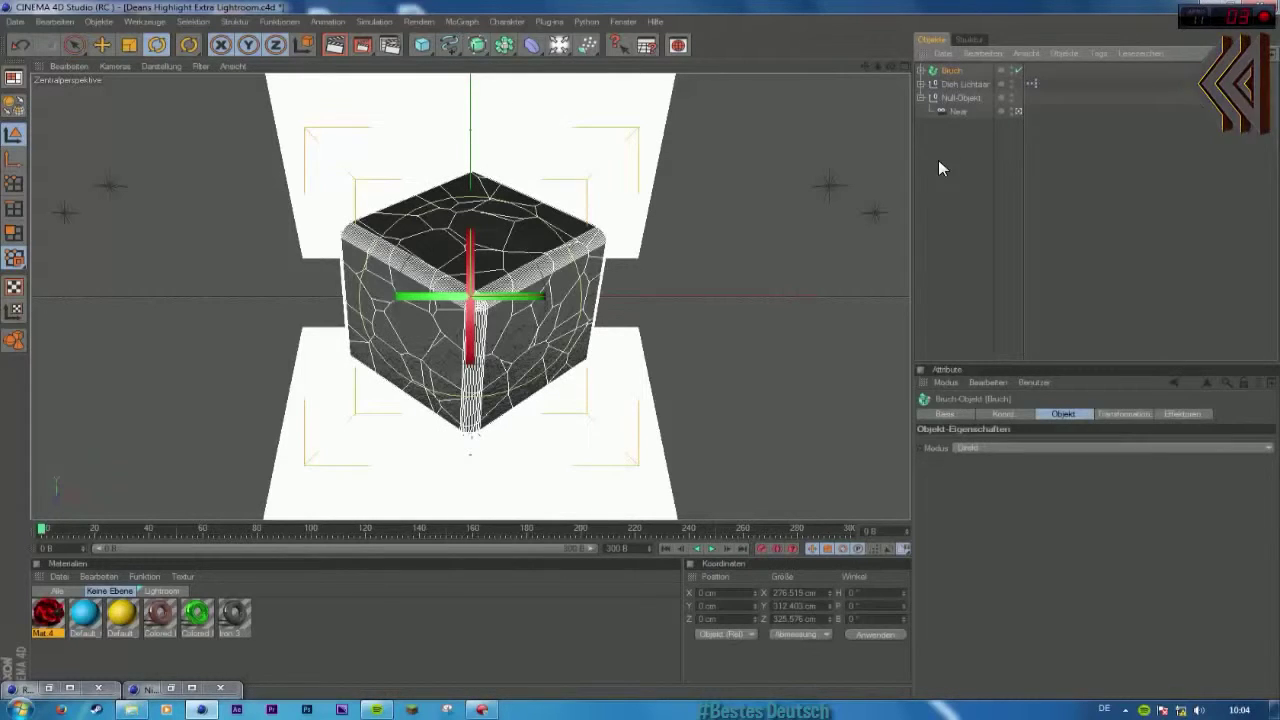
click(462, 21)
mouse_move(484, 41)
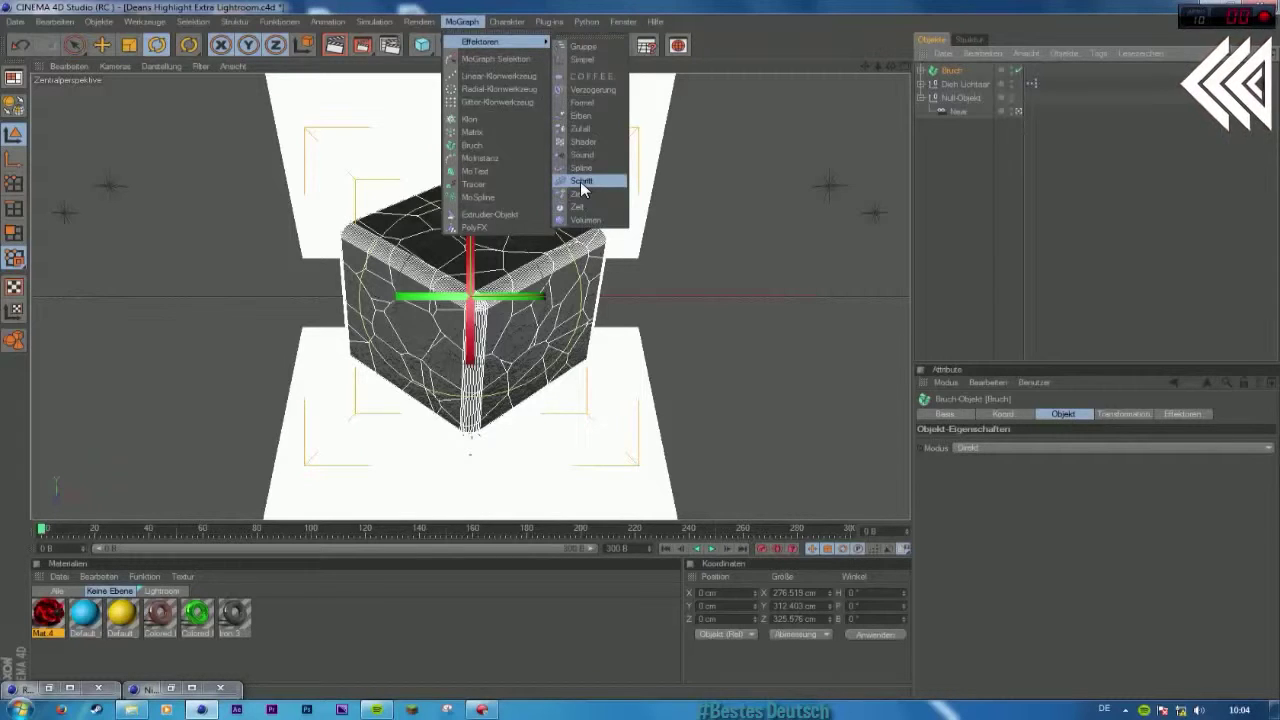
click(579, 60)
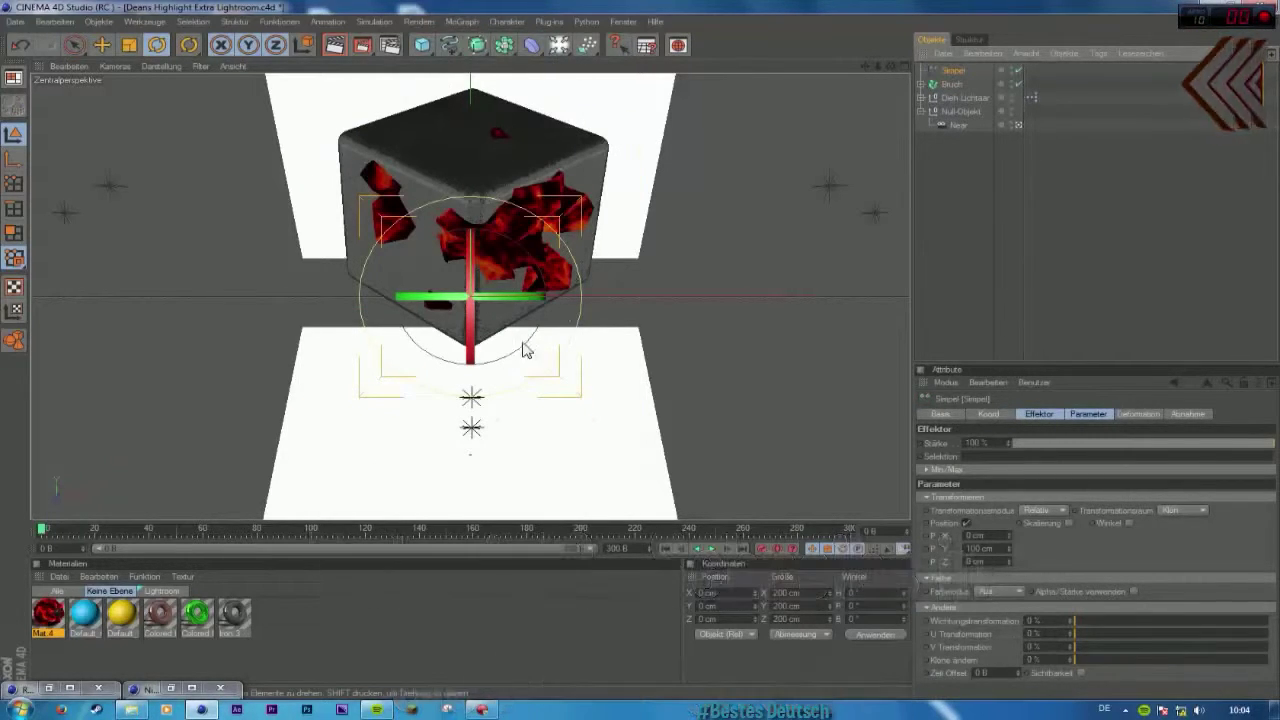
Step: Set the Simpel effector's P.Y position offset to 0 cm
click(998, 548)
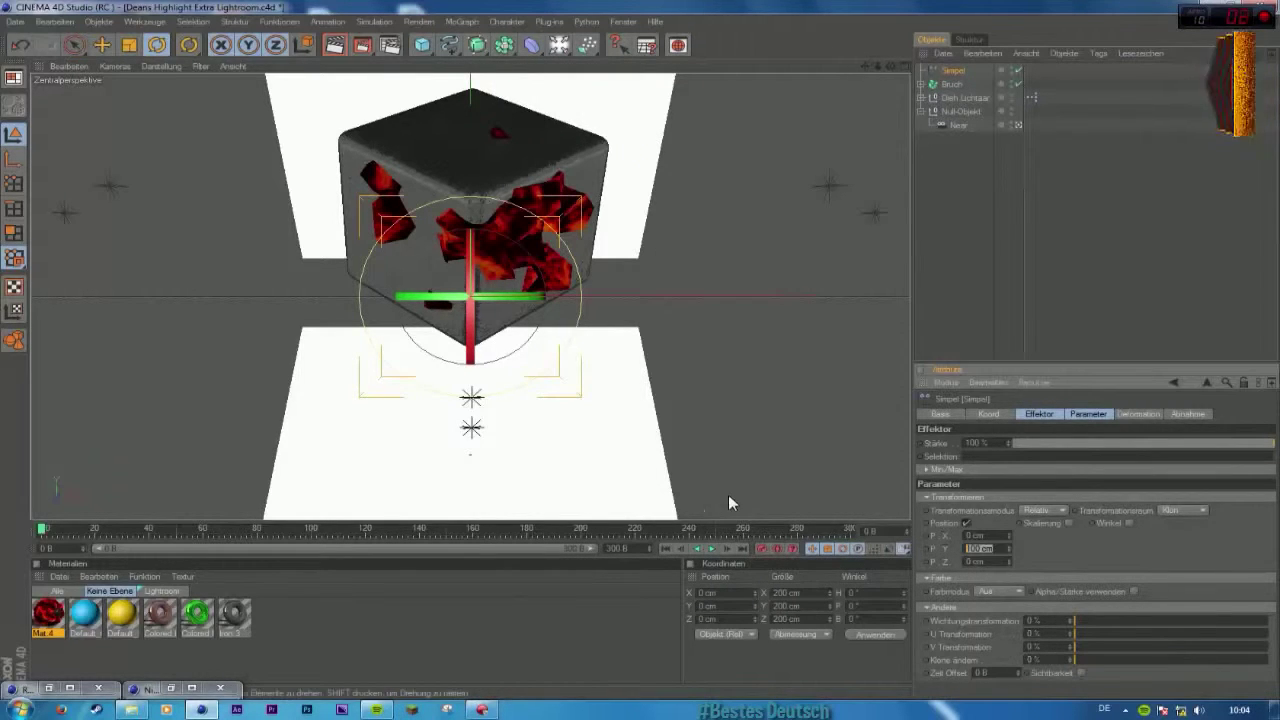
text(0)
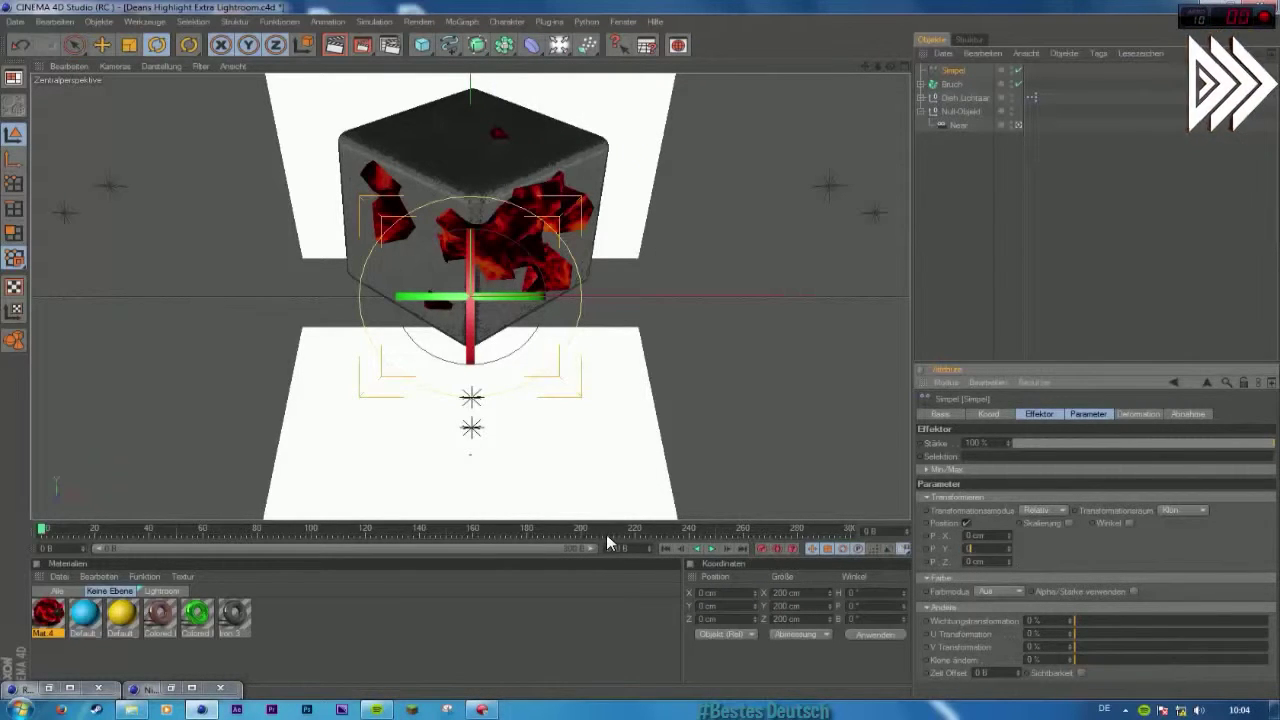
key(Return)
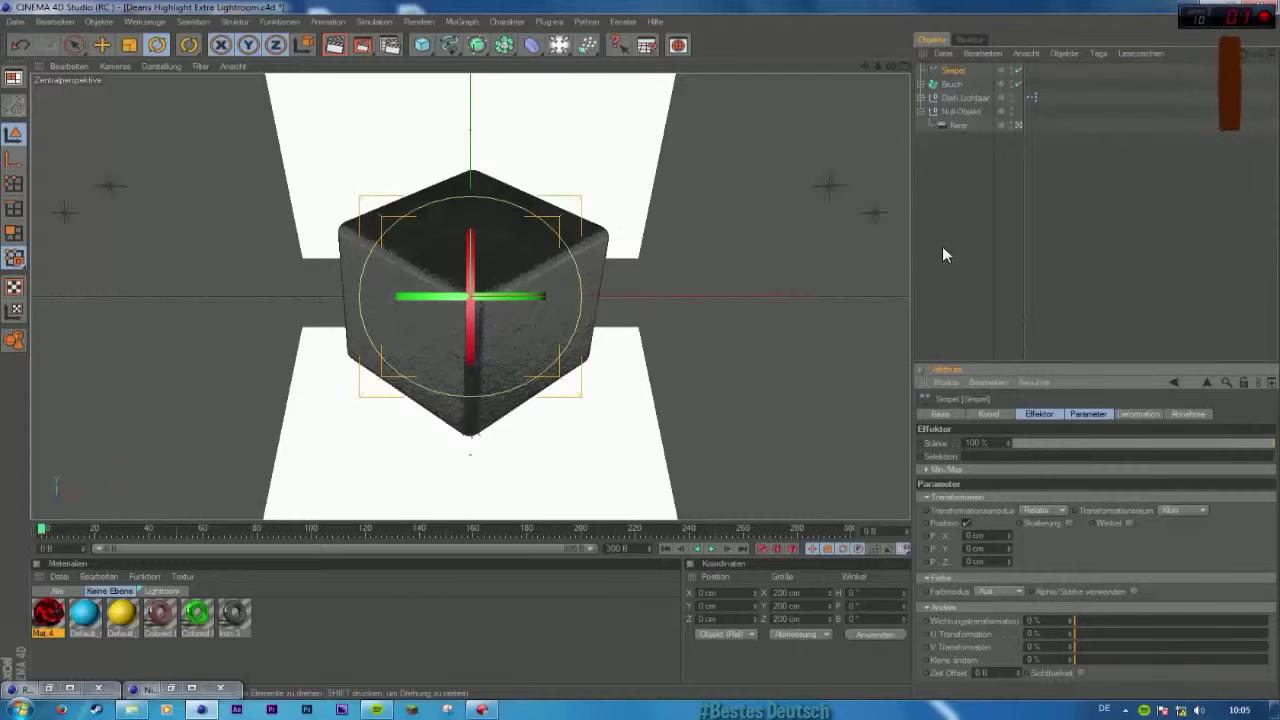
Step: Try shifting the pieces with the Simpel effector's P.X offset and reset it to 0 cm
click(1000, 229)
click(952, 70)
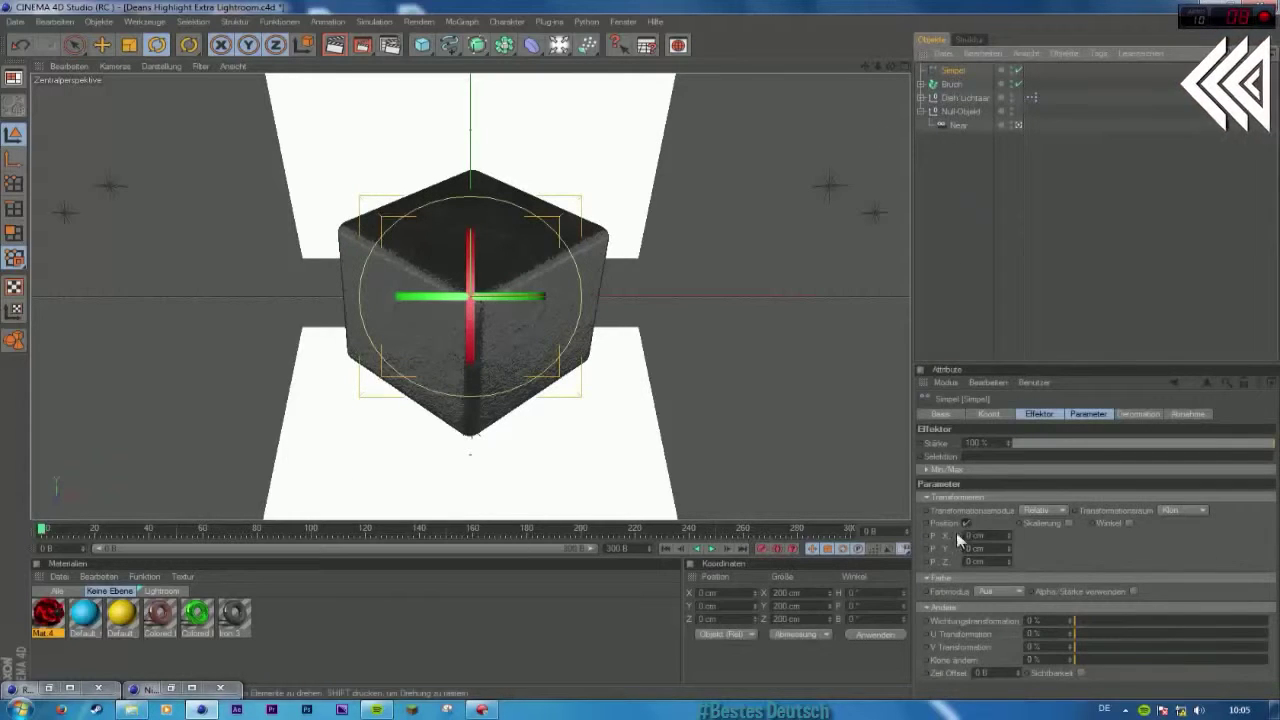
drag(1010, 534, 1036, 534)
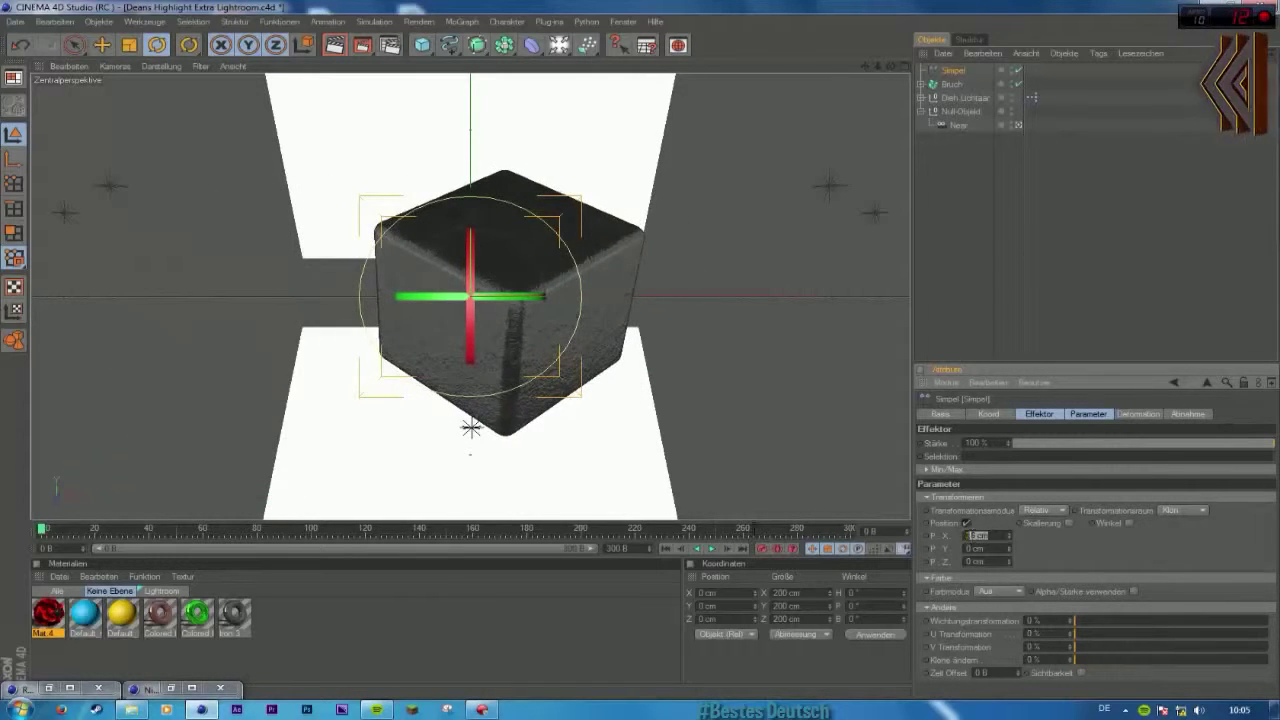
text(0)
key(Return)
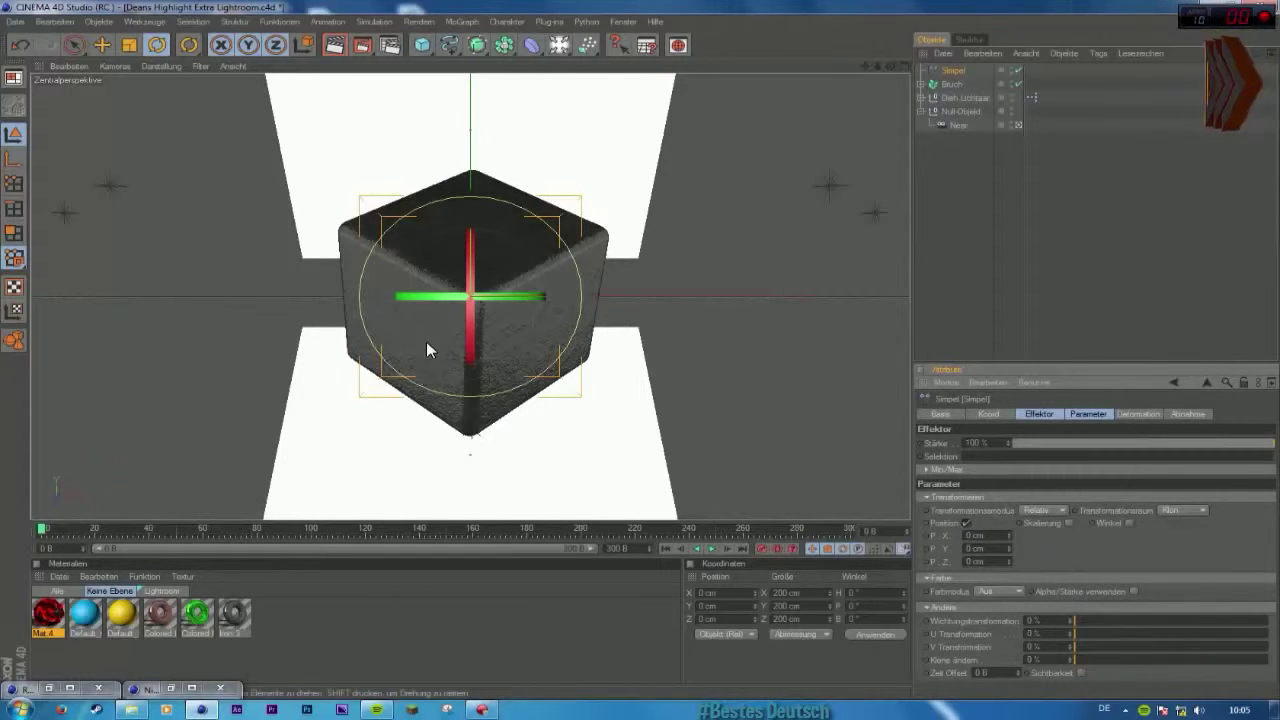
Step: Try rotating the Simpel effector itself, undo the rotation, and test a small P.X offset again
drag(440, 323, 571, 349)
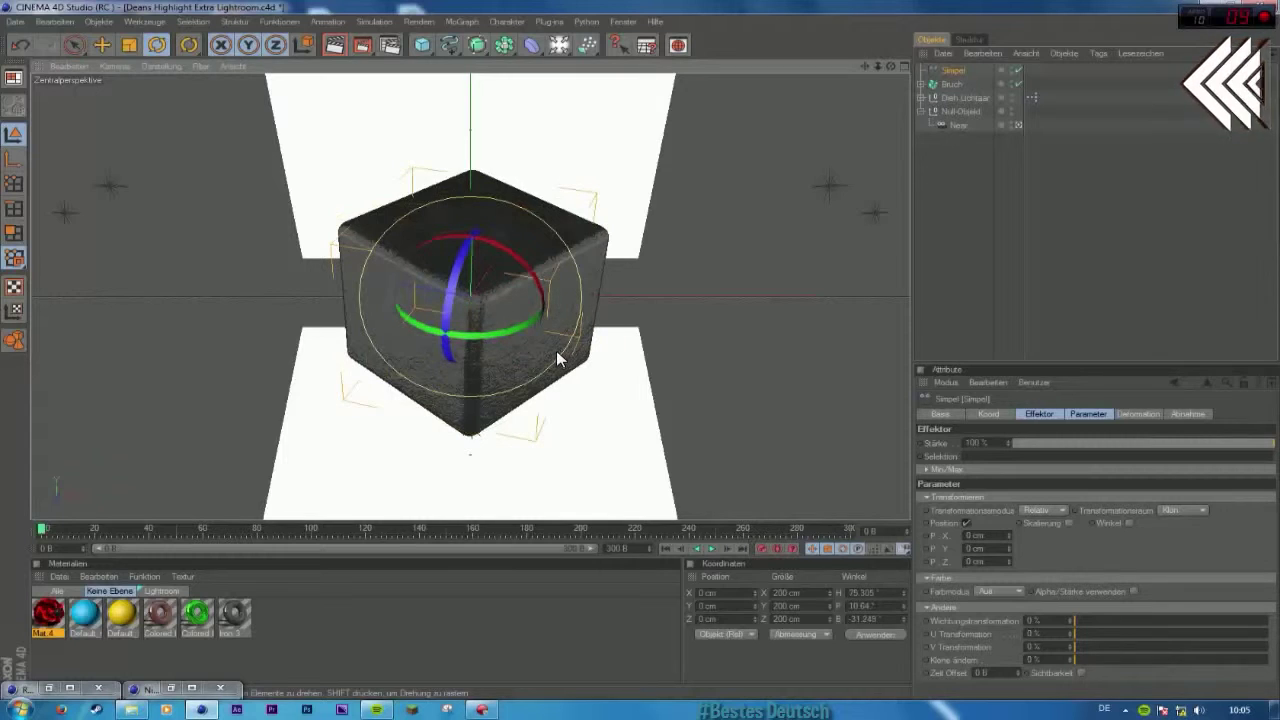
key(ctrl+z)
mouse_move(1010, 536)
mouse_down()
mouse_move(1090, 526)
mouse_move(1018, 535)
mouse_up()
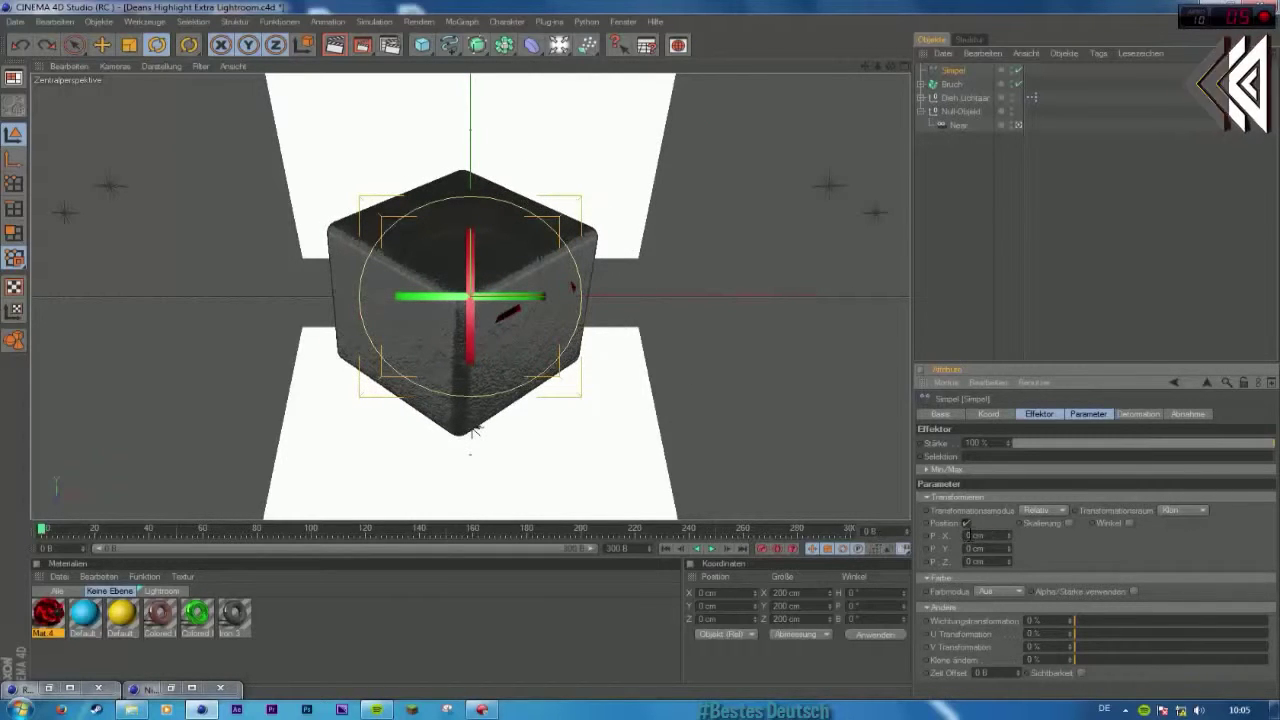
Step: Turn off Position and leave only Skalierung enabled in the Simpel effector's transformation parameters
click(966, 522)
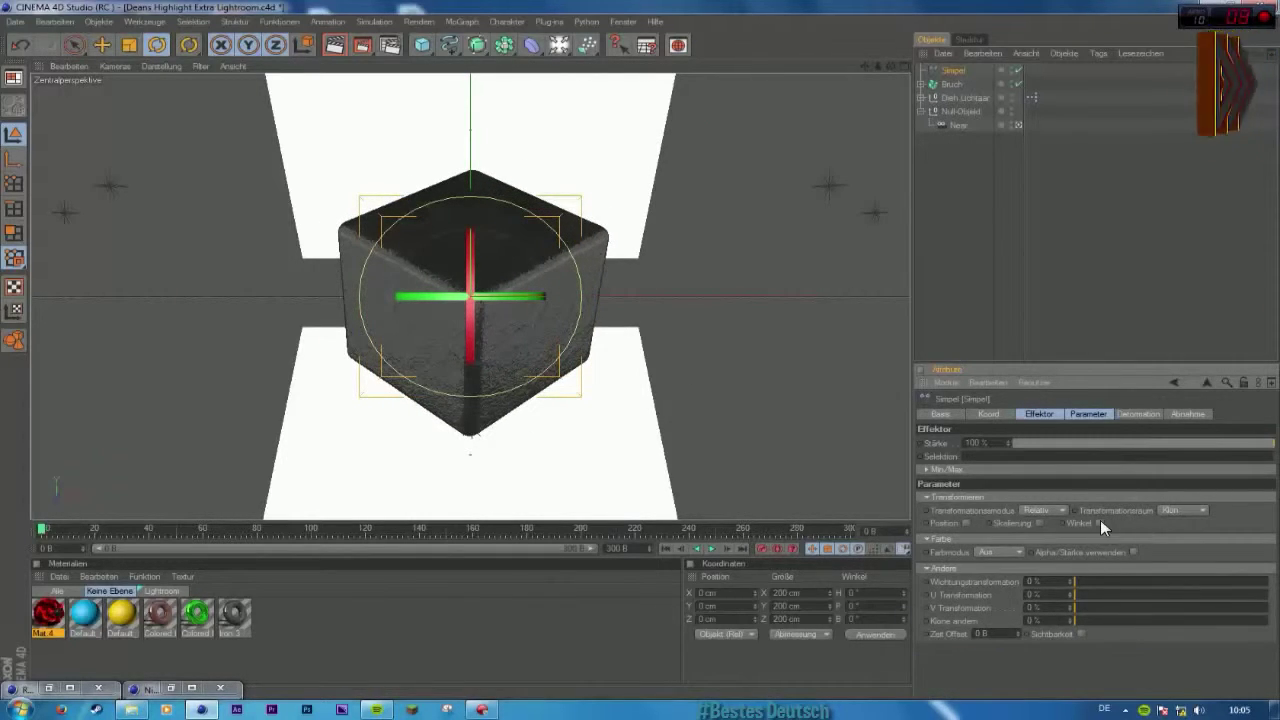
click(1100, 522)
click(1035, 523)
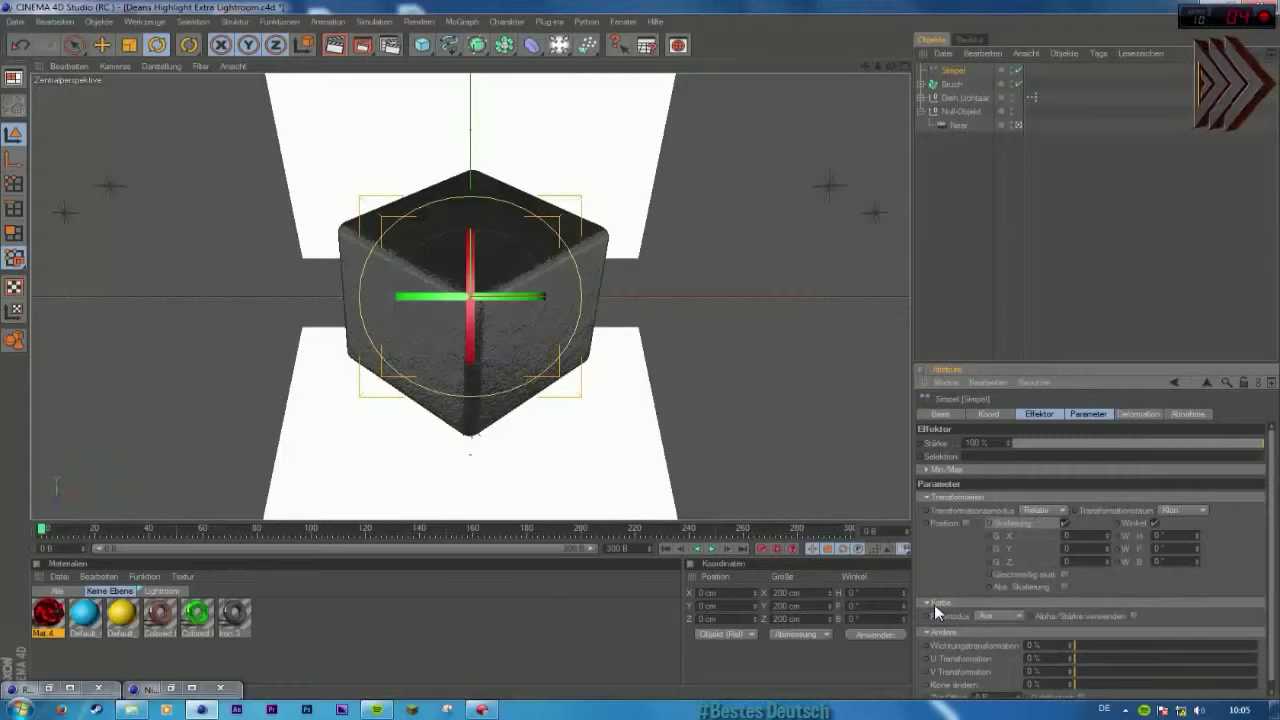
click(1155, 522)
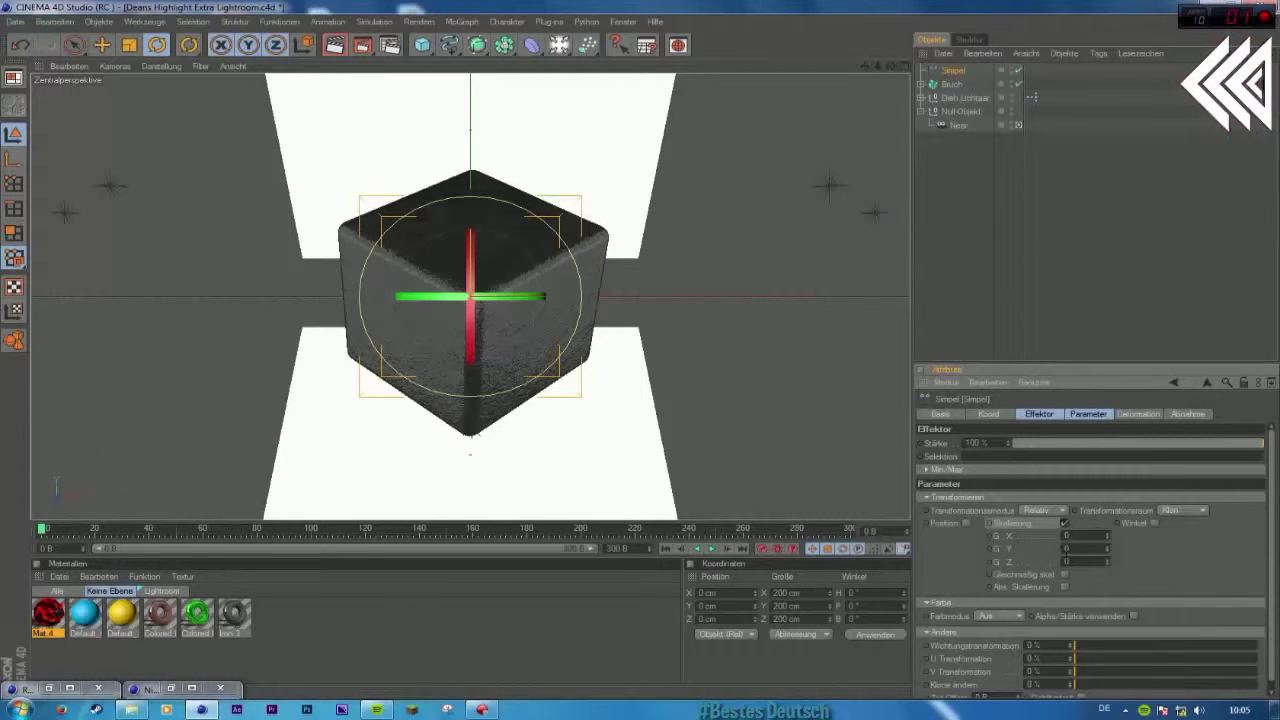
Step: Enable uniform scaling for the Simpel effector and set its Skalieren value to -1
click(1064, 575)
click(1083, 536)
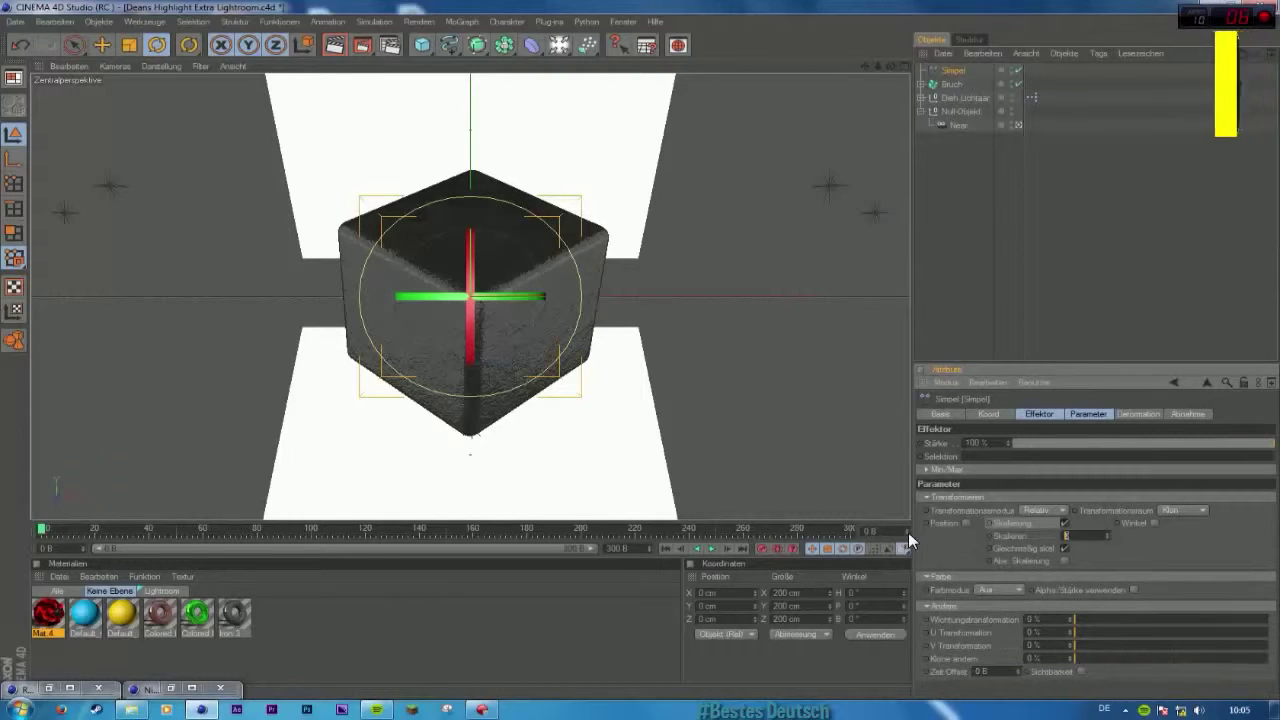
text(-1)
key(Return)
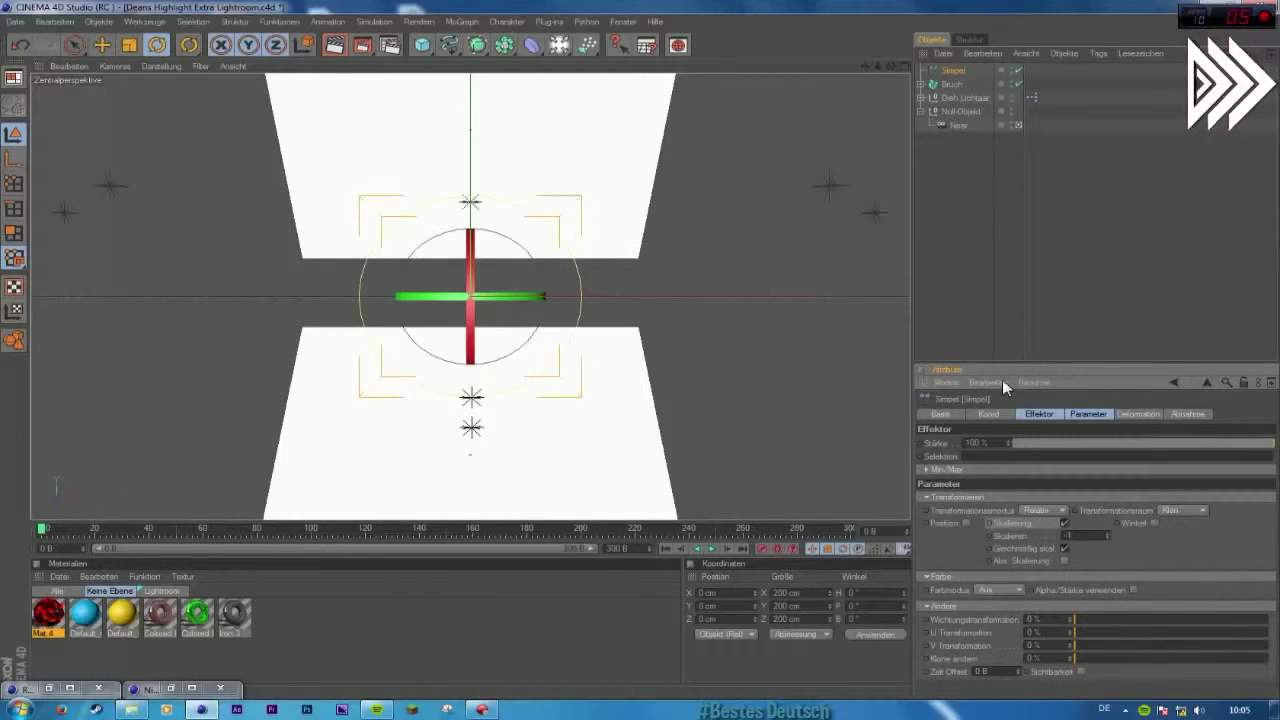
Step: Set the Simpel effector's falloff (Abnahme) shape to Linear
click(1192, 414)
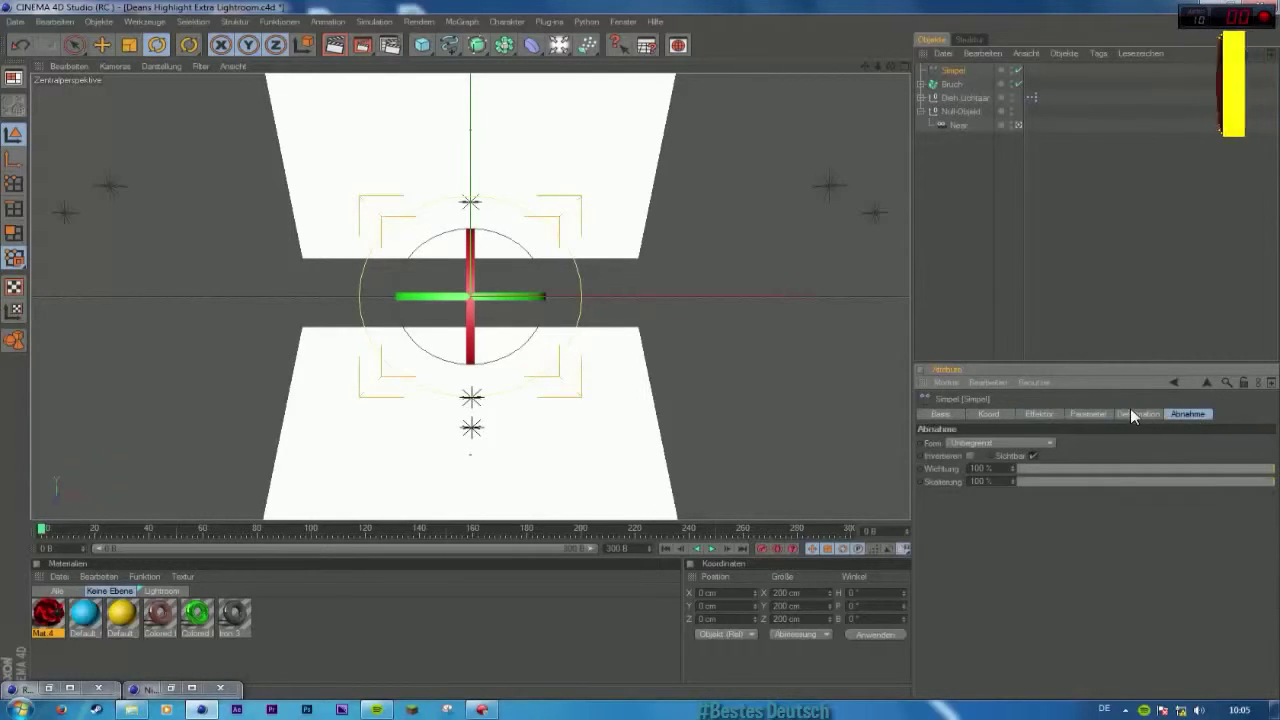
click(988, 444)
click(998, 511)
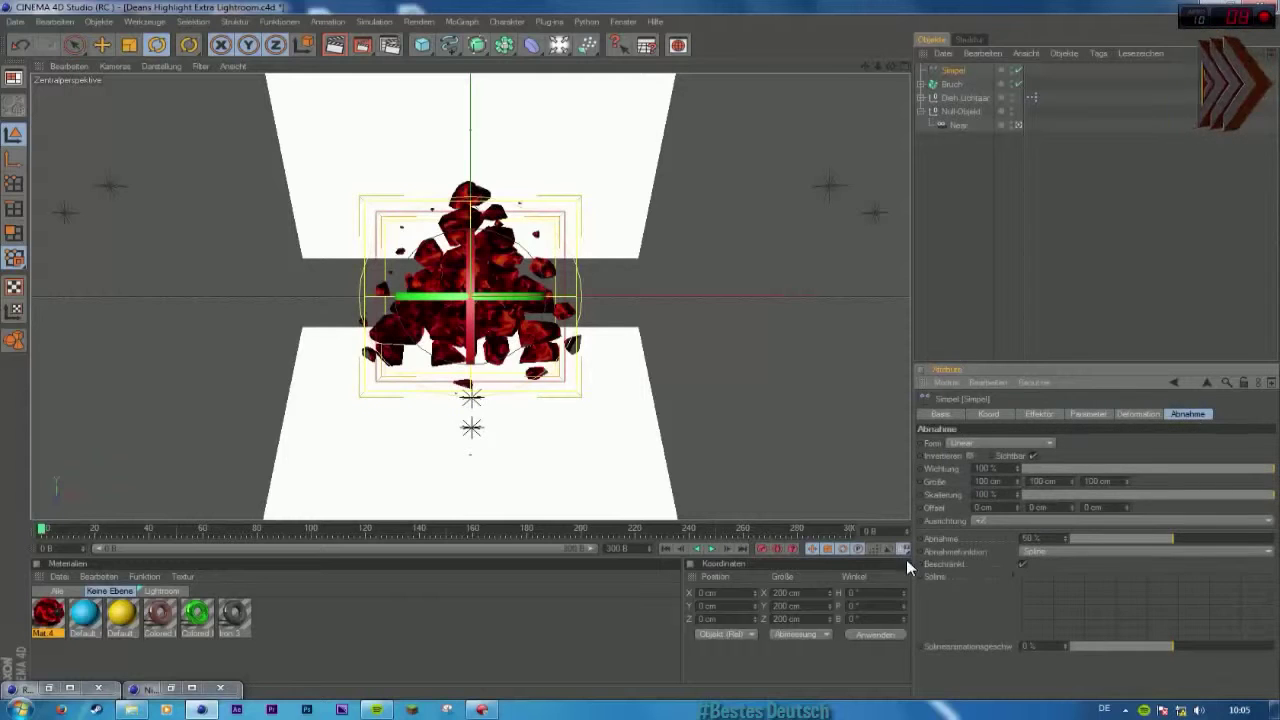
click(988, 443)
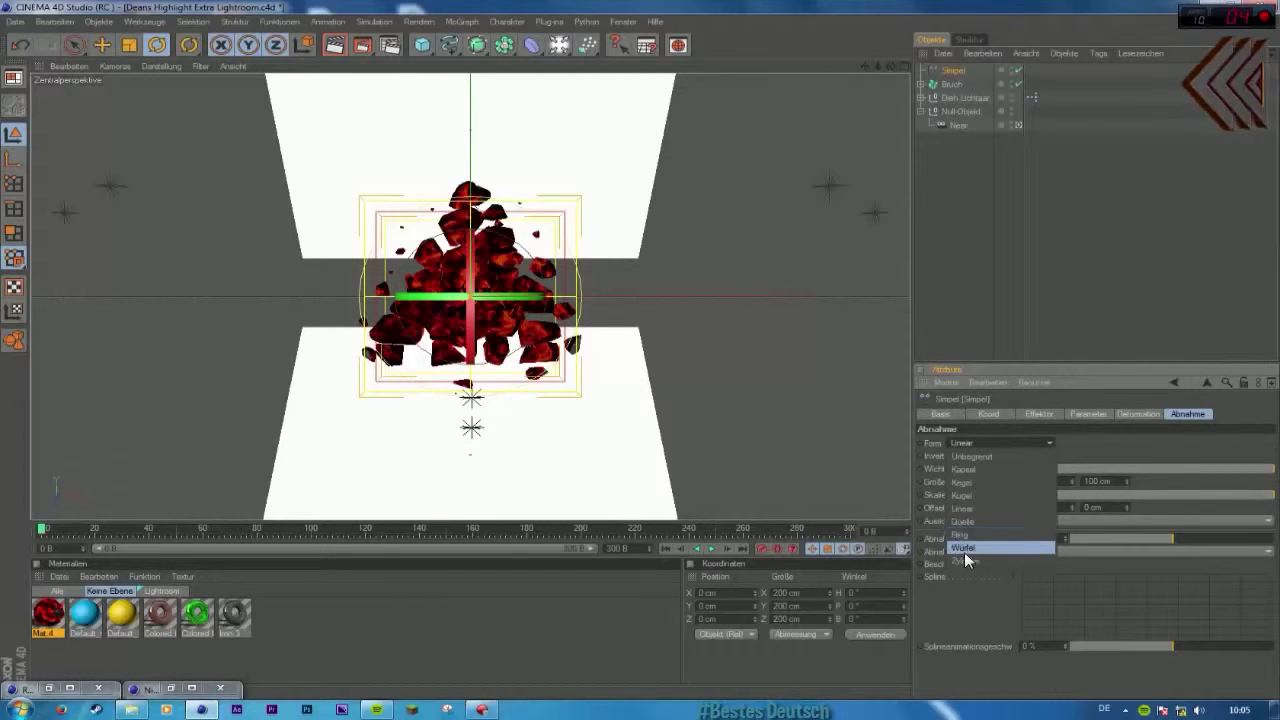
click(1052, 442)
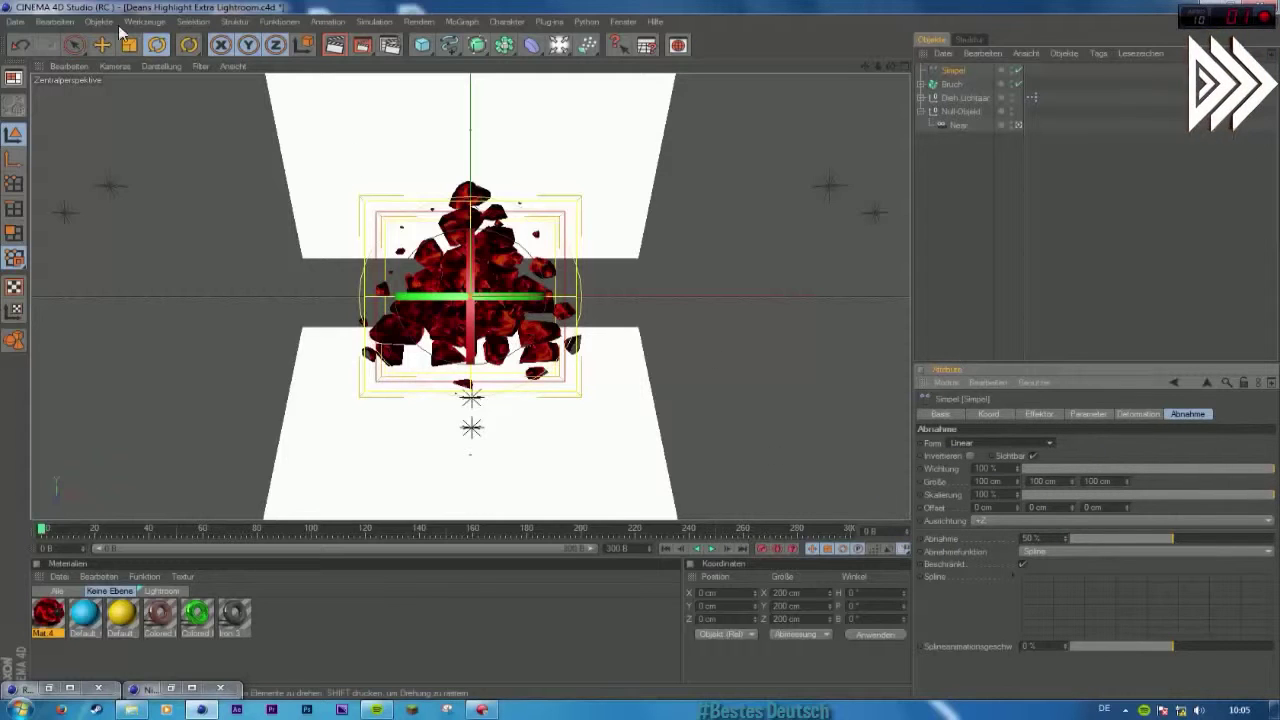
Step: Try moving the Simpel effector along Z in the side view, to about 179 cm and back to about -171 cm
key(e)
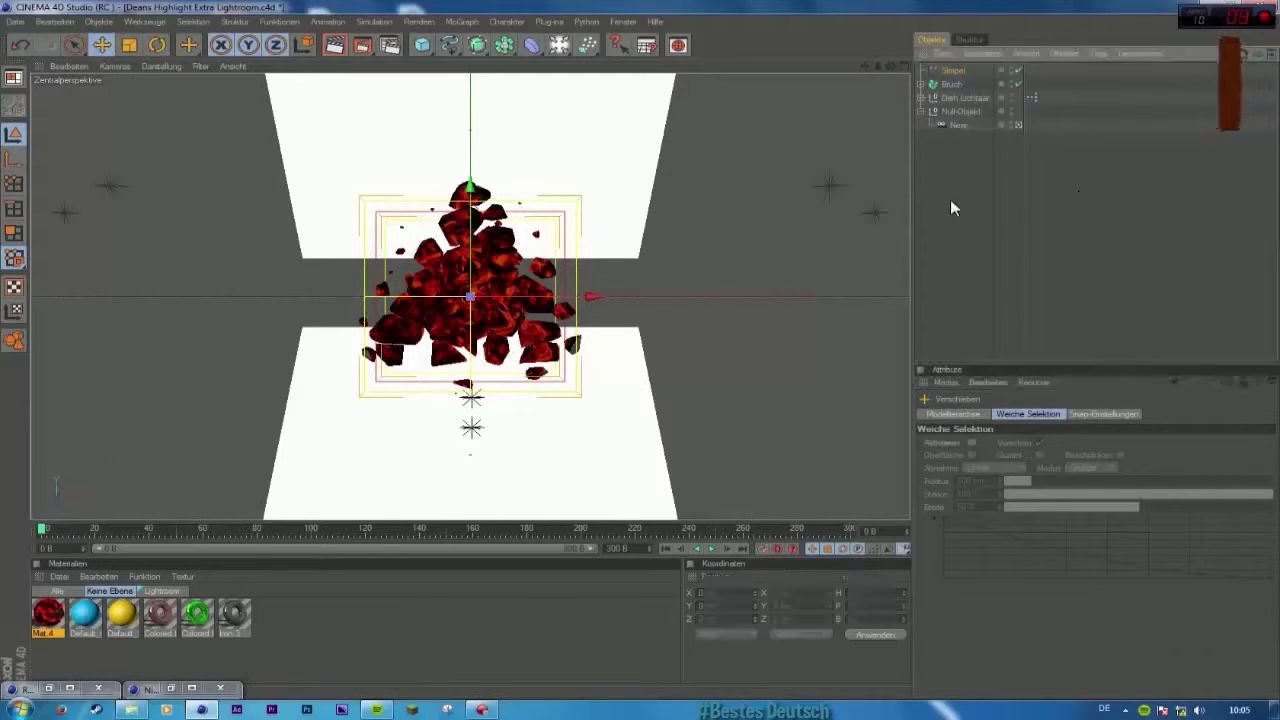
click(954, 71)
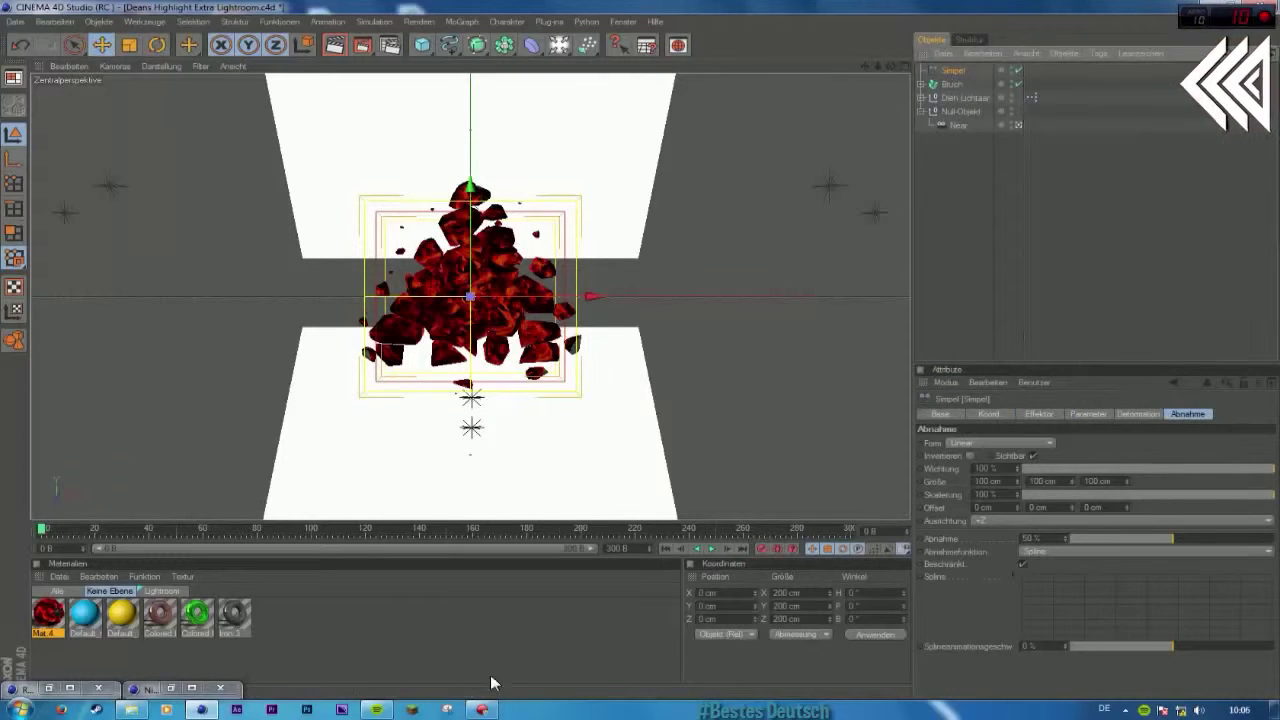
click(483, 710)
click(488, 710)
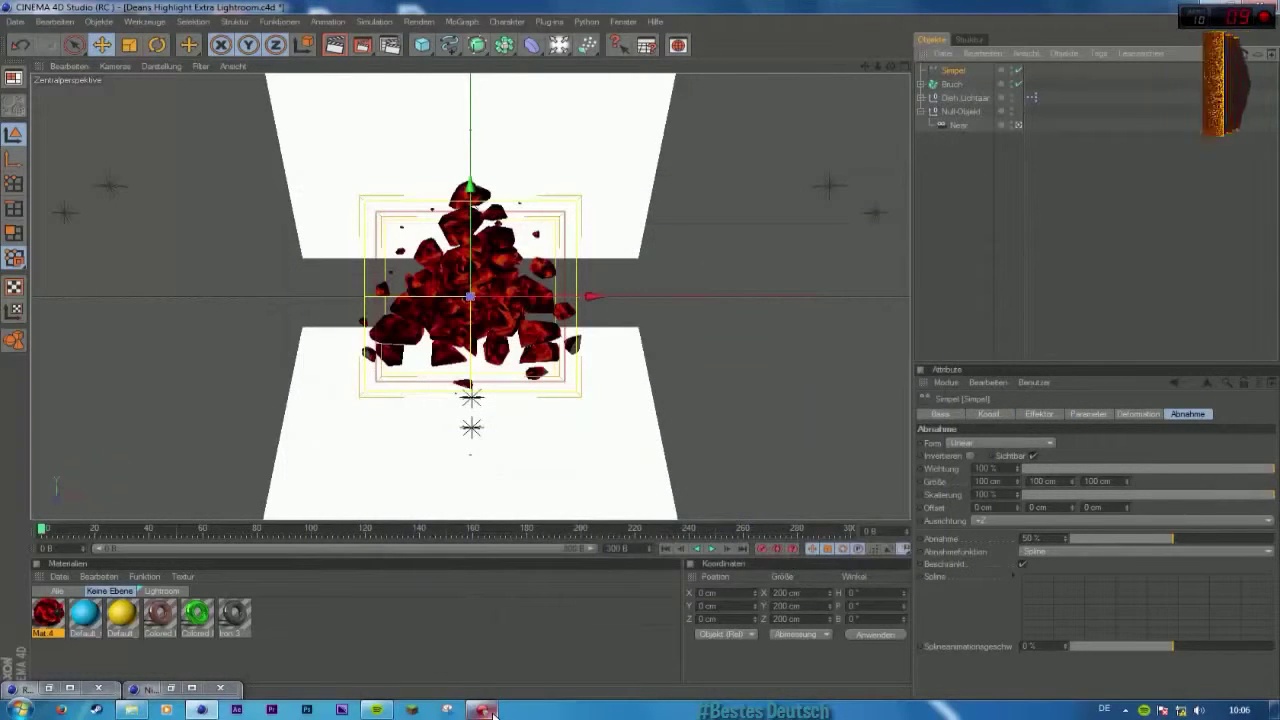
click(986, 520)
click(934, 518)
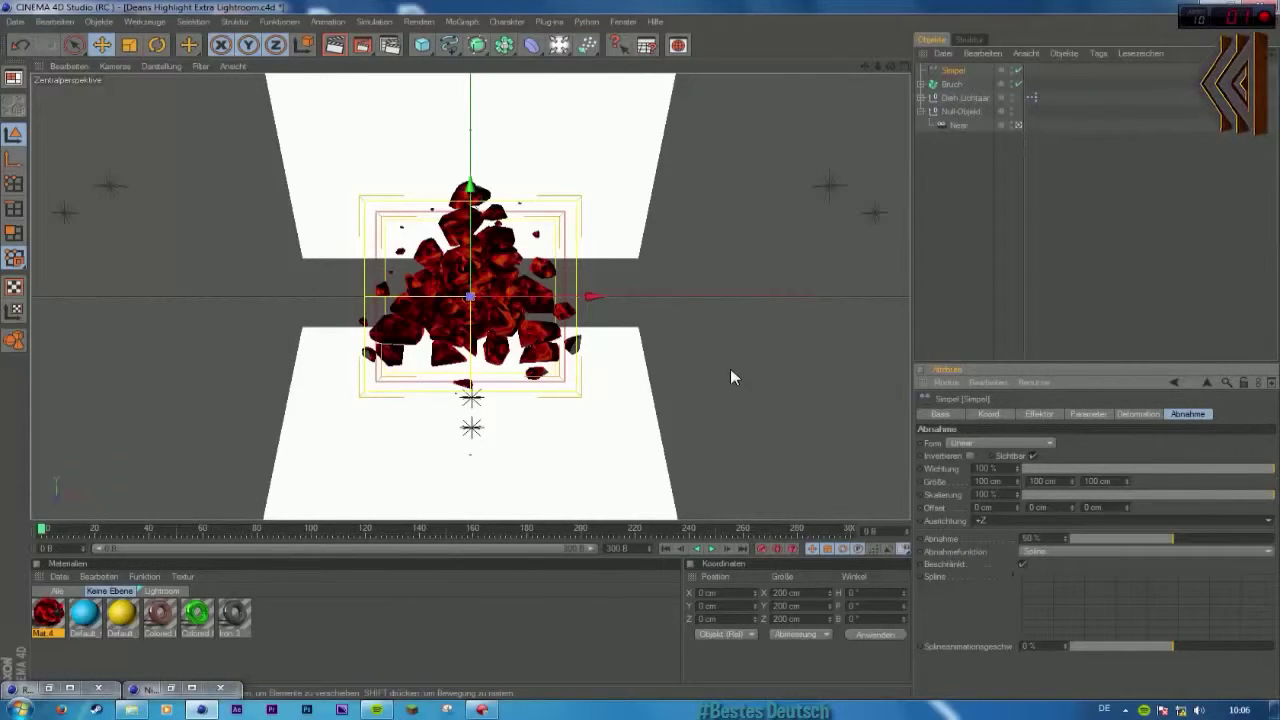
middle_click(700, 380)
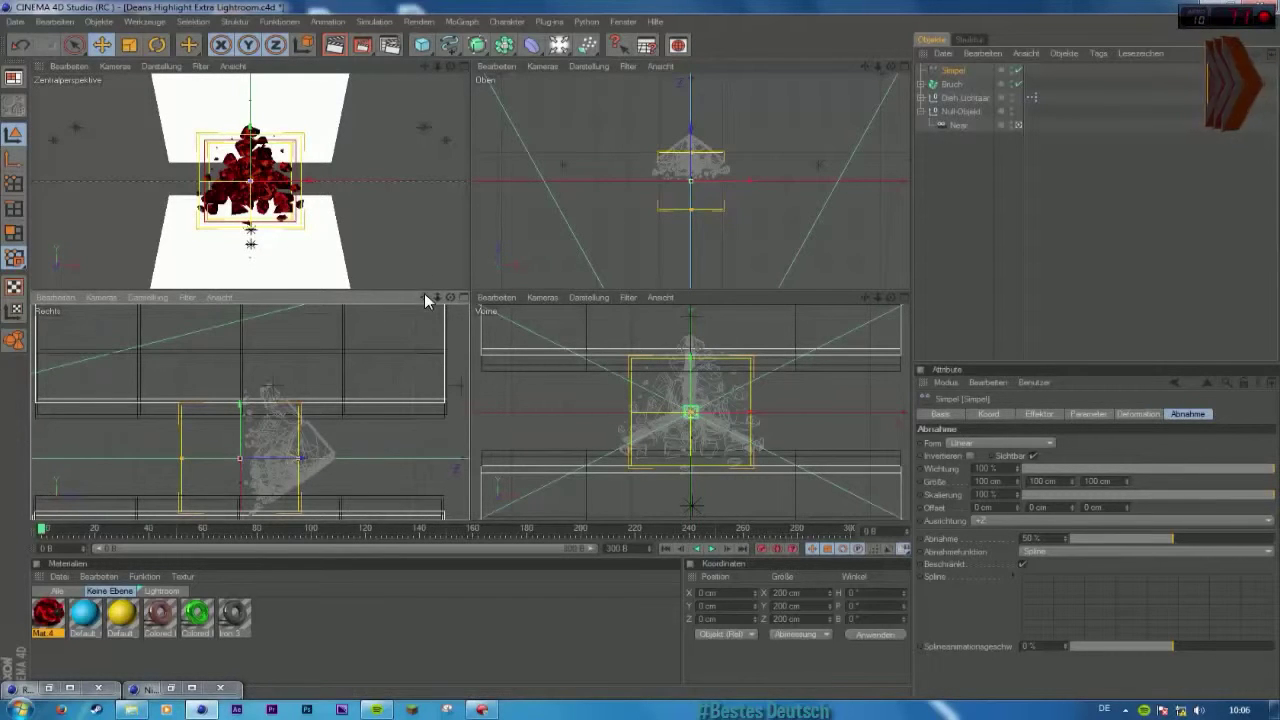
drag(424, 297, 337, 354)
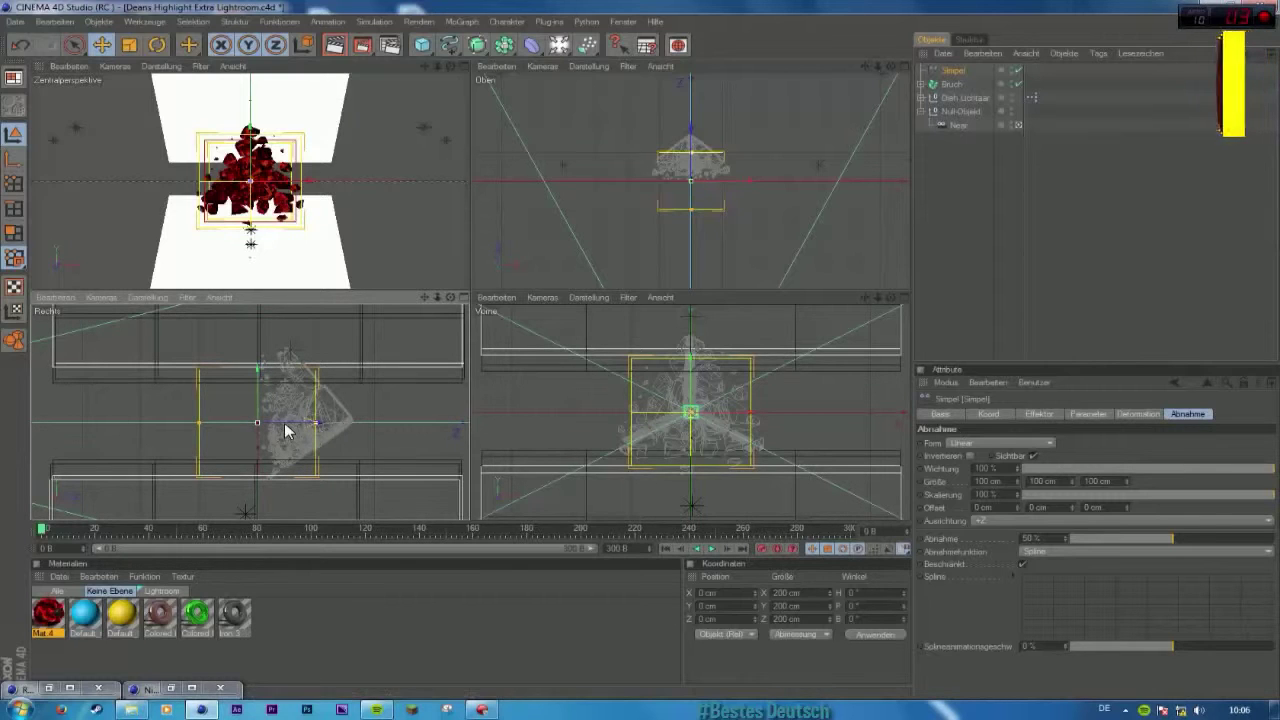
drag(257, 423, 362, 423)
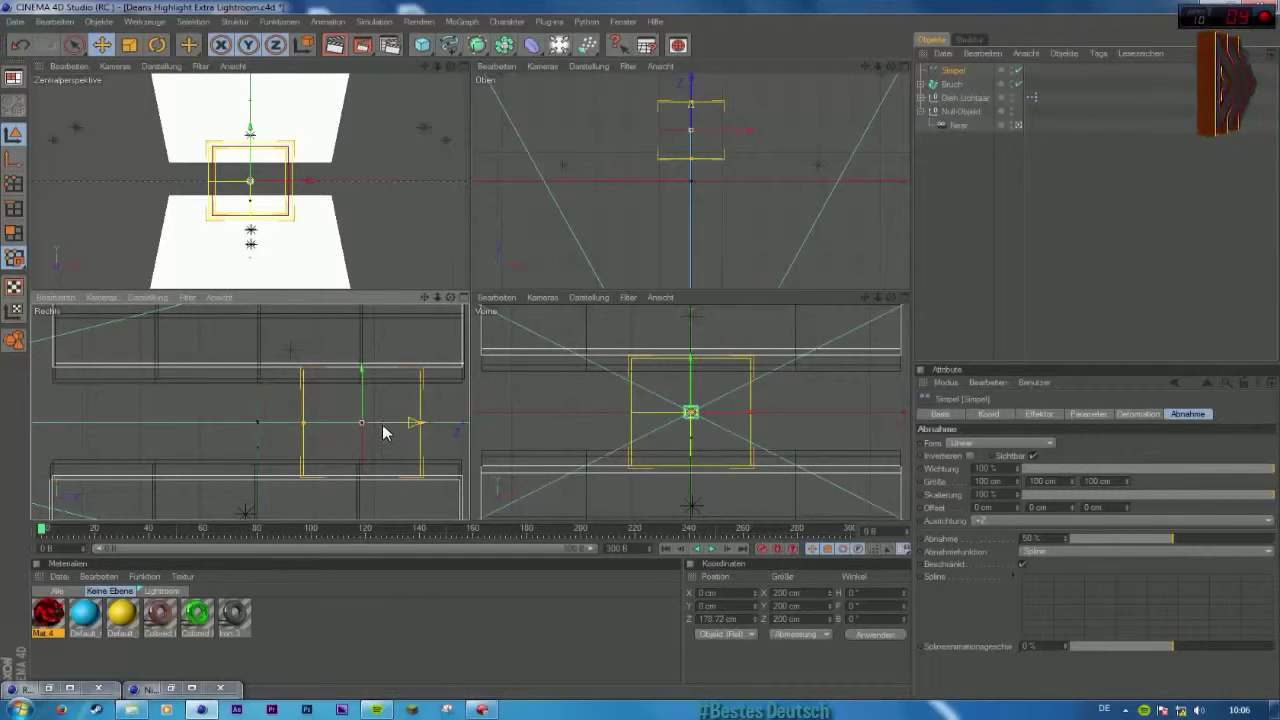
drag(382, 422, 196, 424)
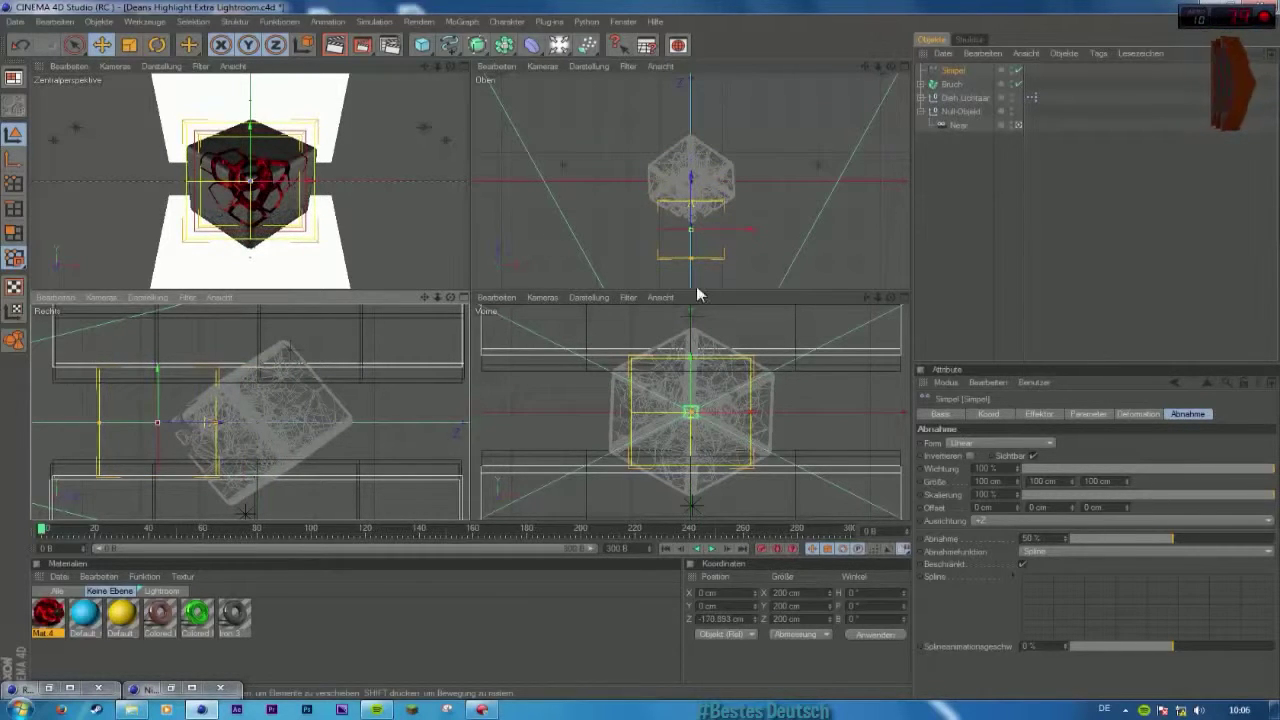
middle_click(383, 209)
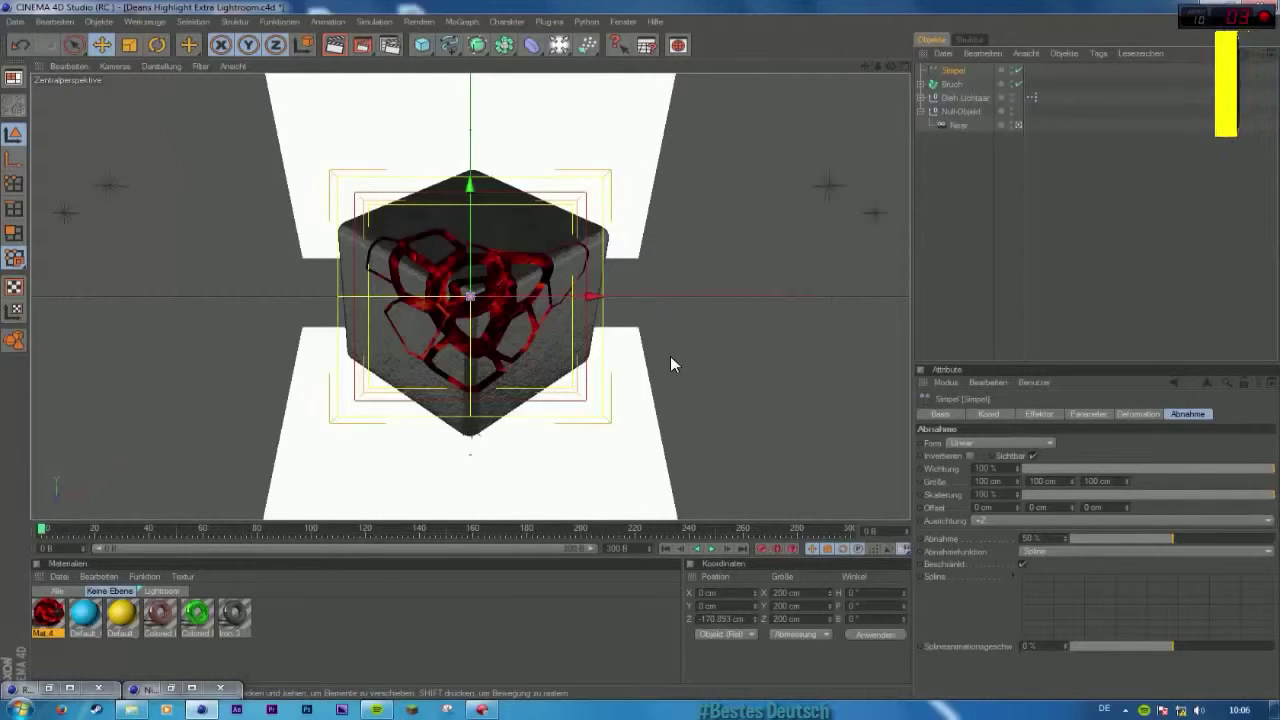
Step: Restore the two minimized windows, close the render settings and minimize NitroBlast again
click(934, 259)
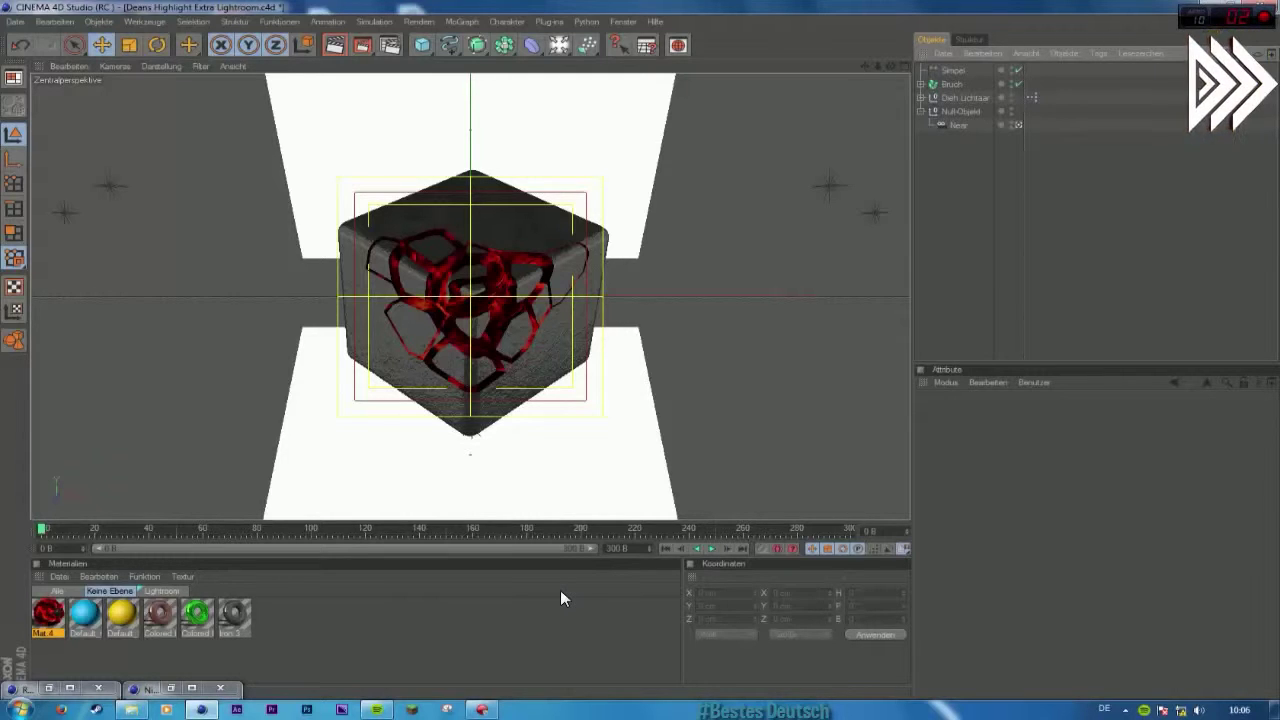
click(170, 688)
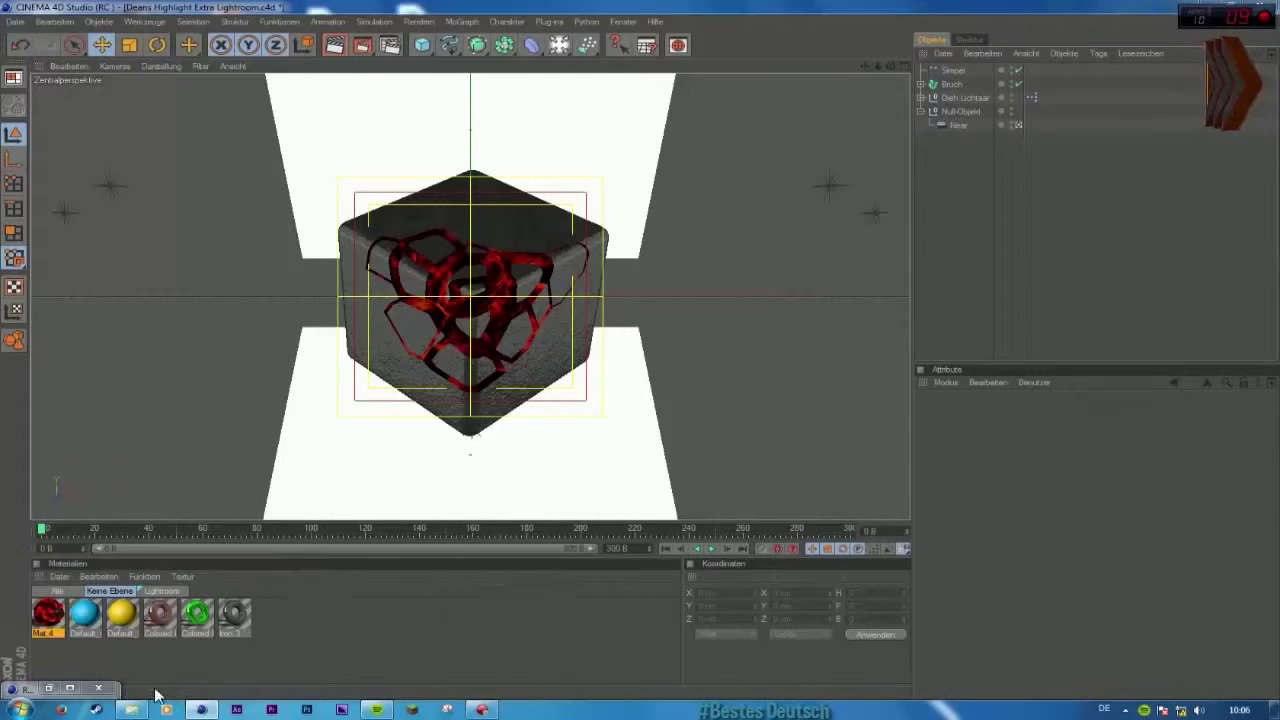
click(57, 690)
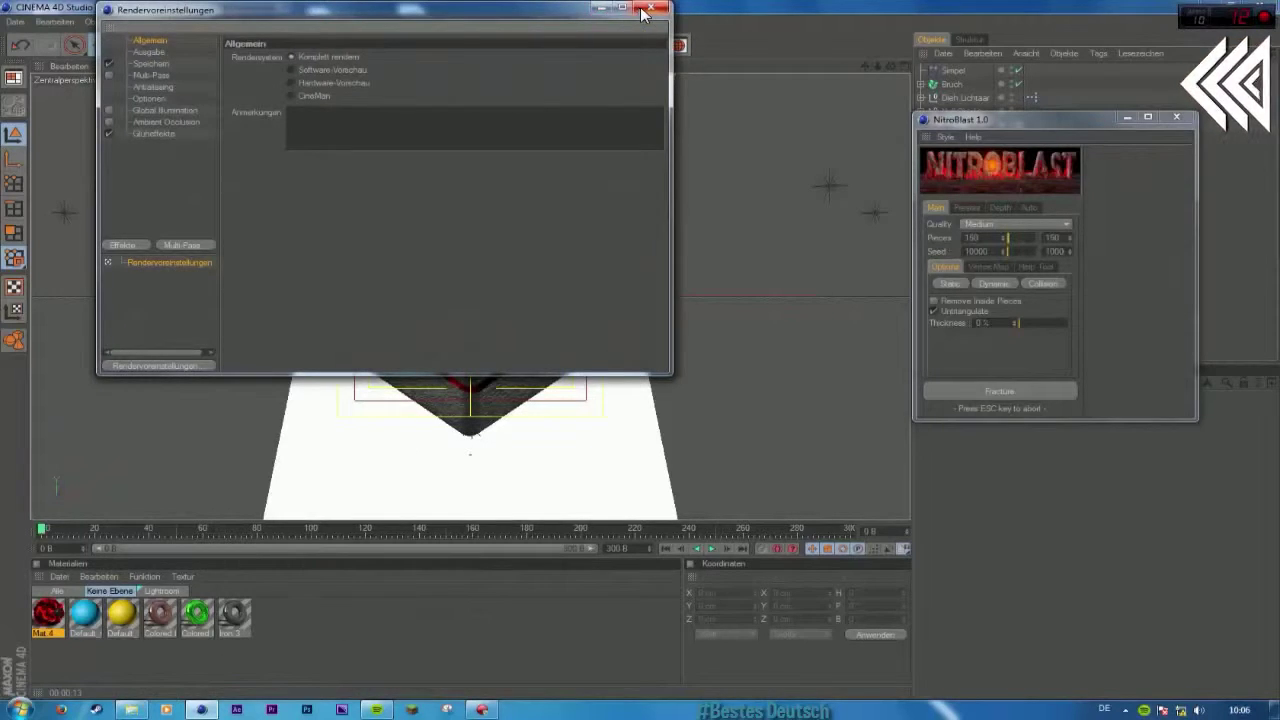
click(602, 9)
drag(1018, 122, 1158, 226)
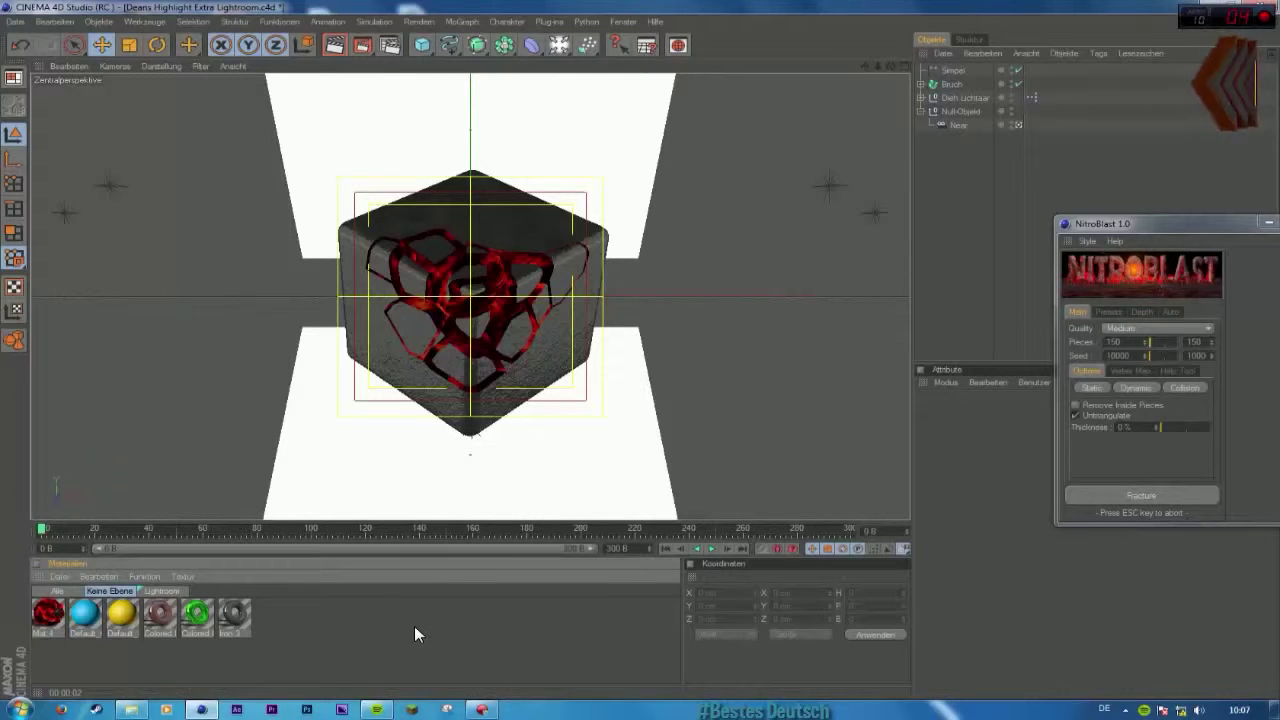
drag(1148, 223, 688, 231)
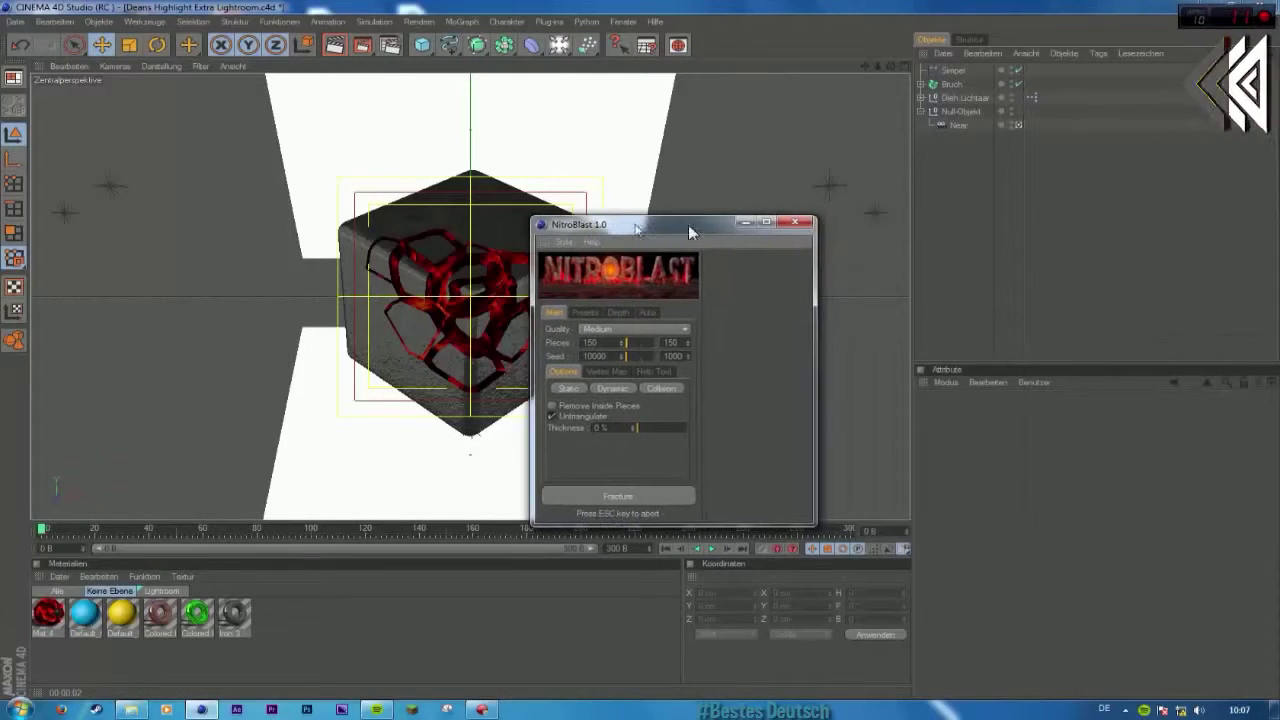
click(747, 222)
Step: Move the Simpel effector along Z in the side view to about -2 cm
middle_click(694, 386)
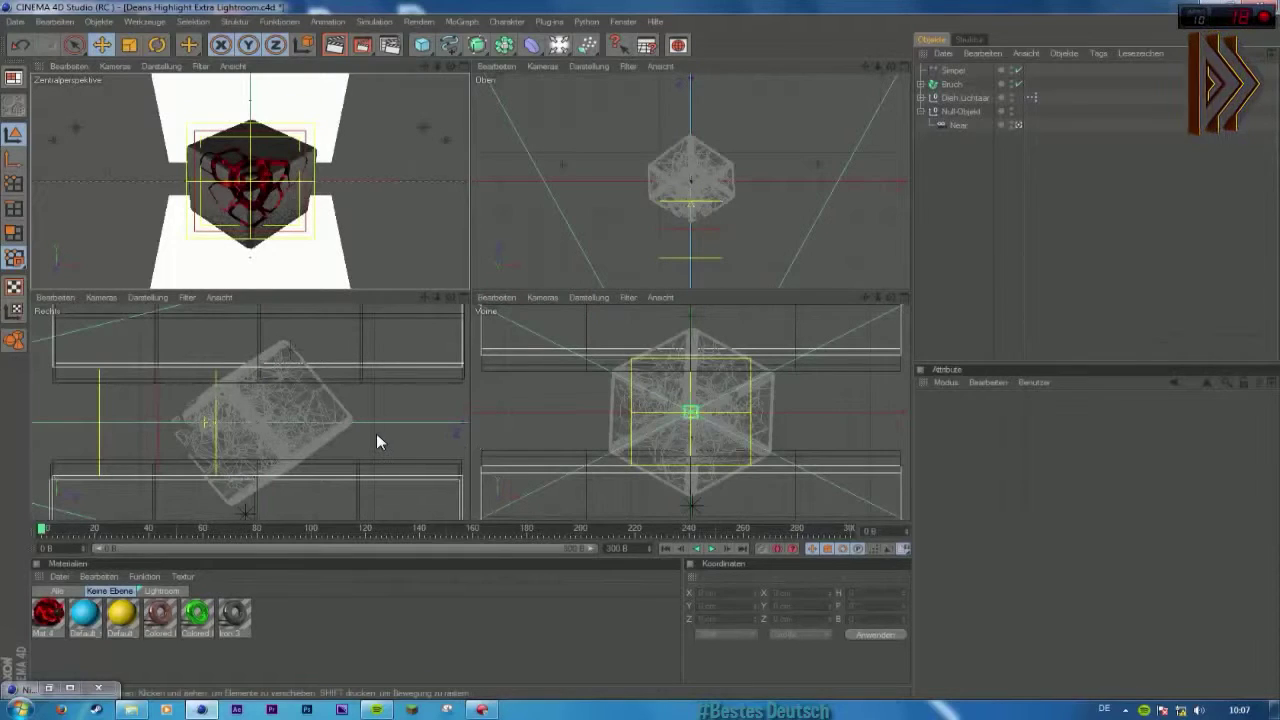
scroll(400, 395, down, 2)
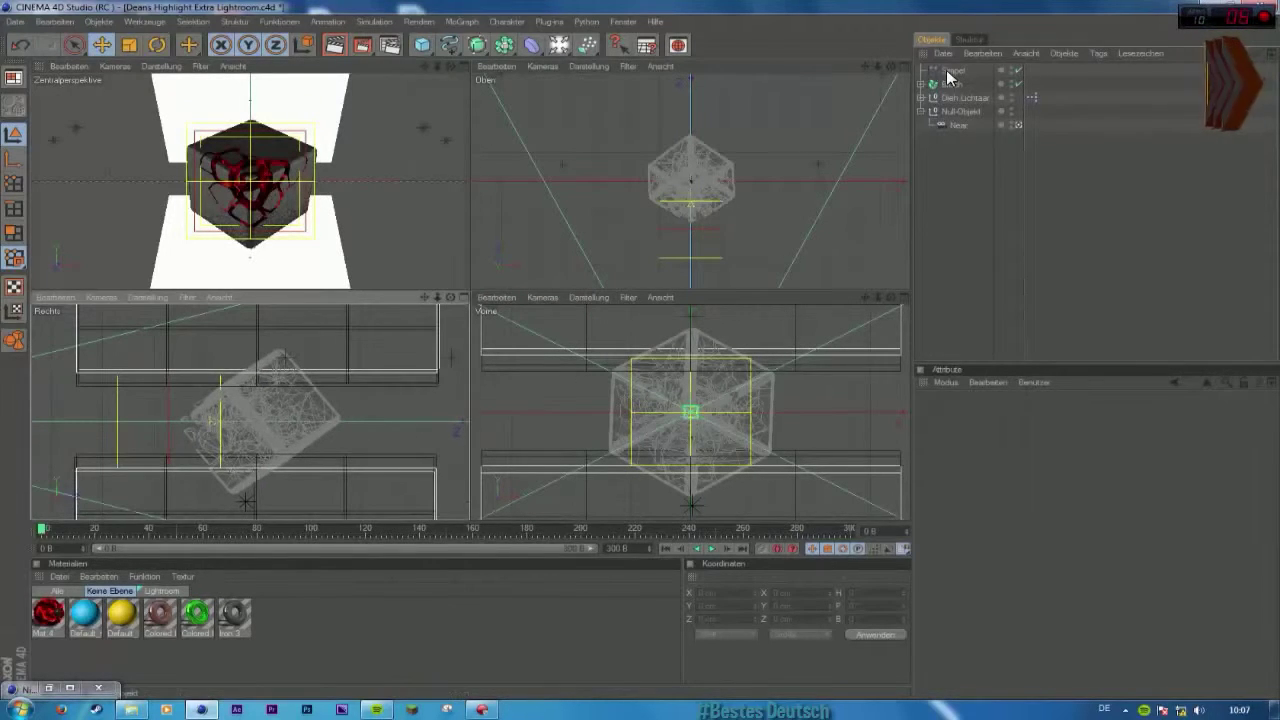
click(446, 358)
drag(228, 426, 307, 421)
middle_click(322, 264)
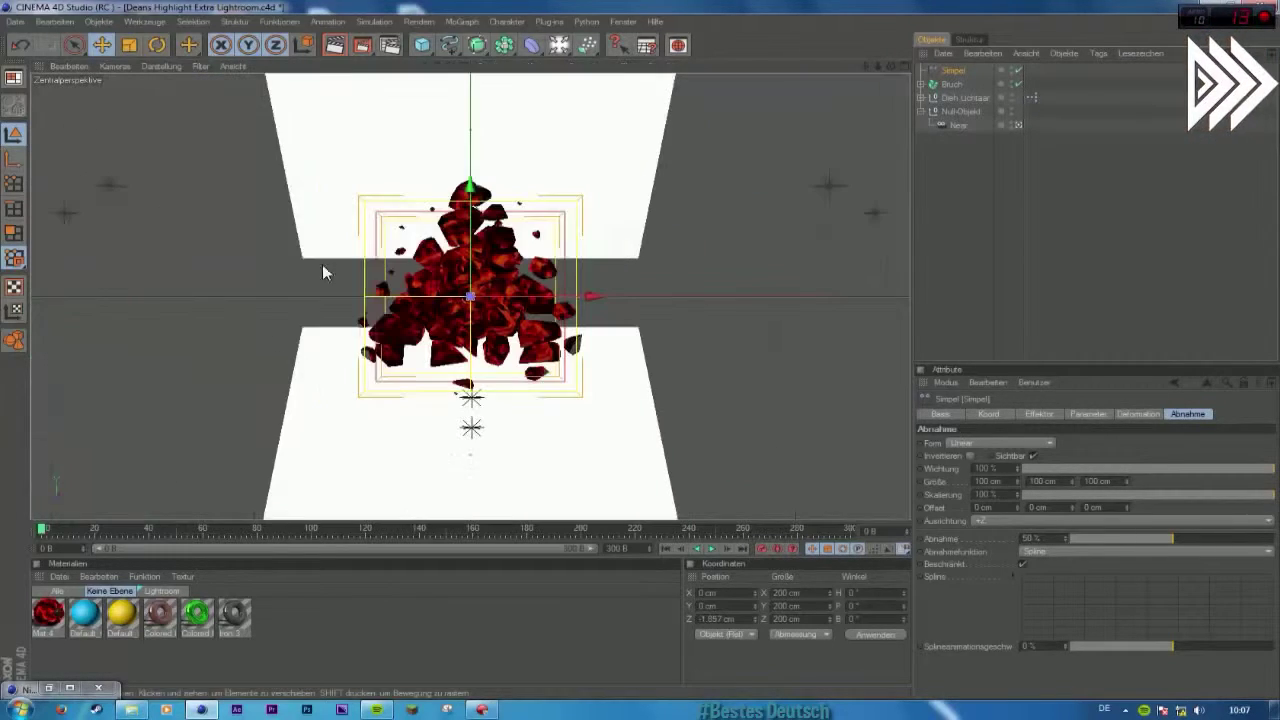
Step: Set the falloff's Ausrichtung to -X and shift the Simpel effector along X to about -0.8 cm
click(982, 516)
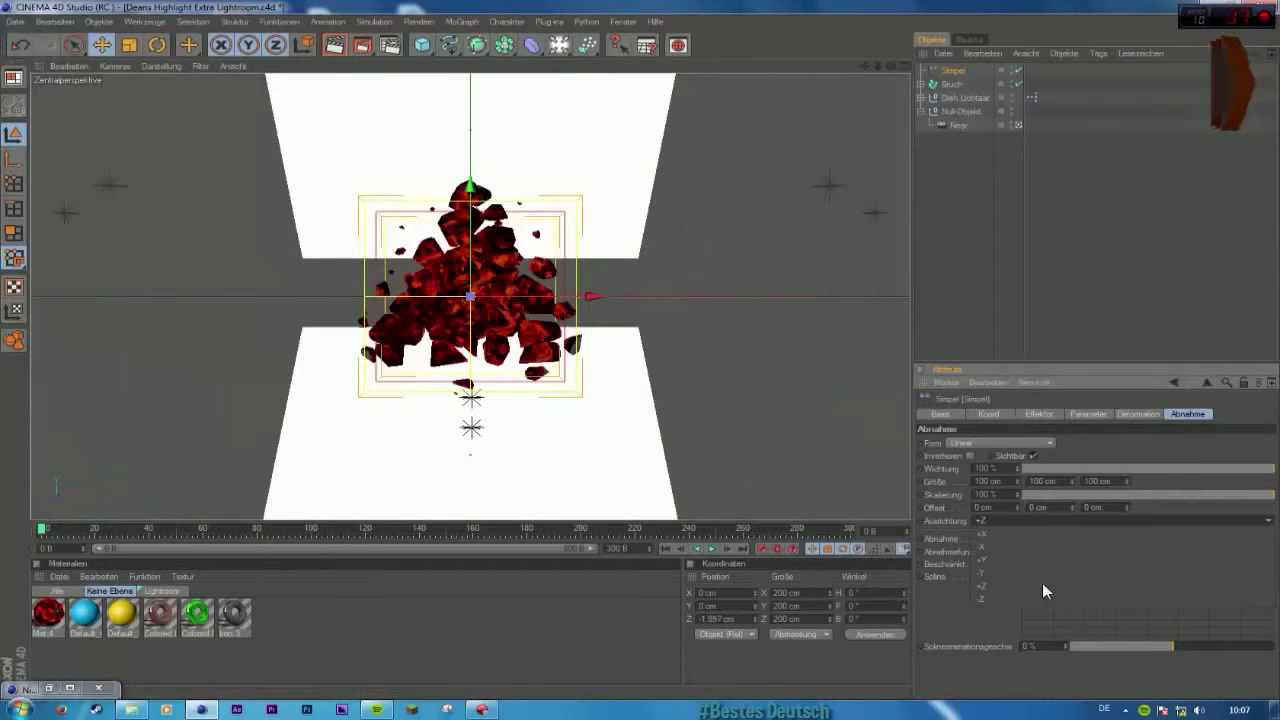
click(994, 545)
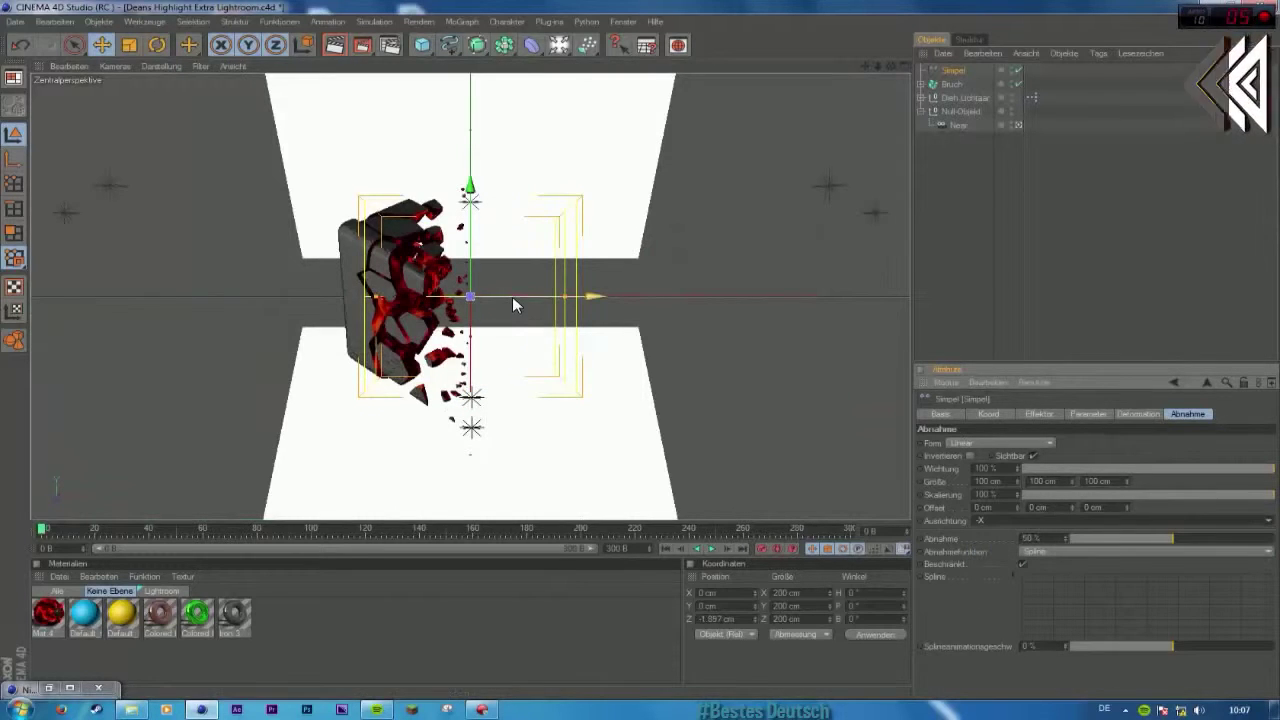
drag(512, 296, 467, 296)
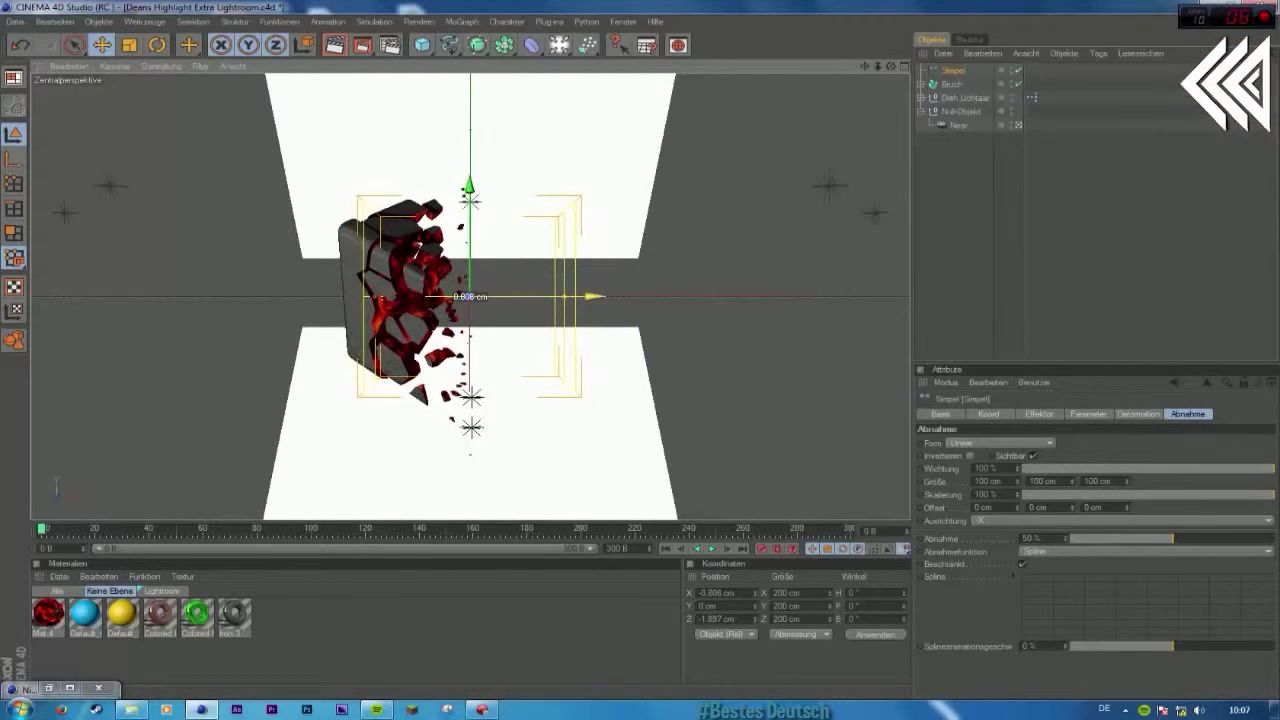
Step: Rotate the Simpel effector a full turn in both directions, to H 360° and B -360°
click(157, 44)
mouse_move(447, 244)
mouse_down()
mouse_move(537, 340)
mouse_move(500, 250)
mouse_move(408, 235)
mouse_move(446, 240)
mouse_up()
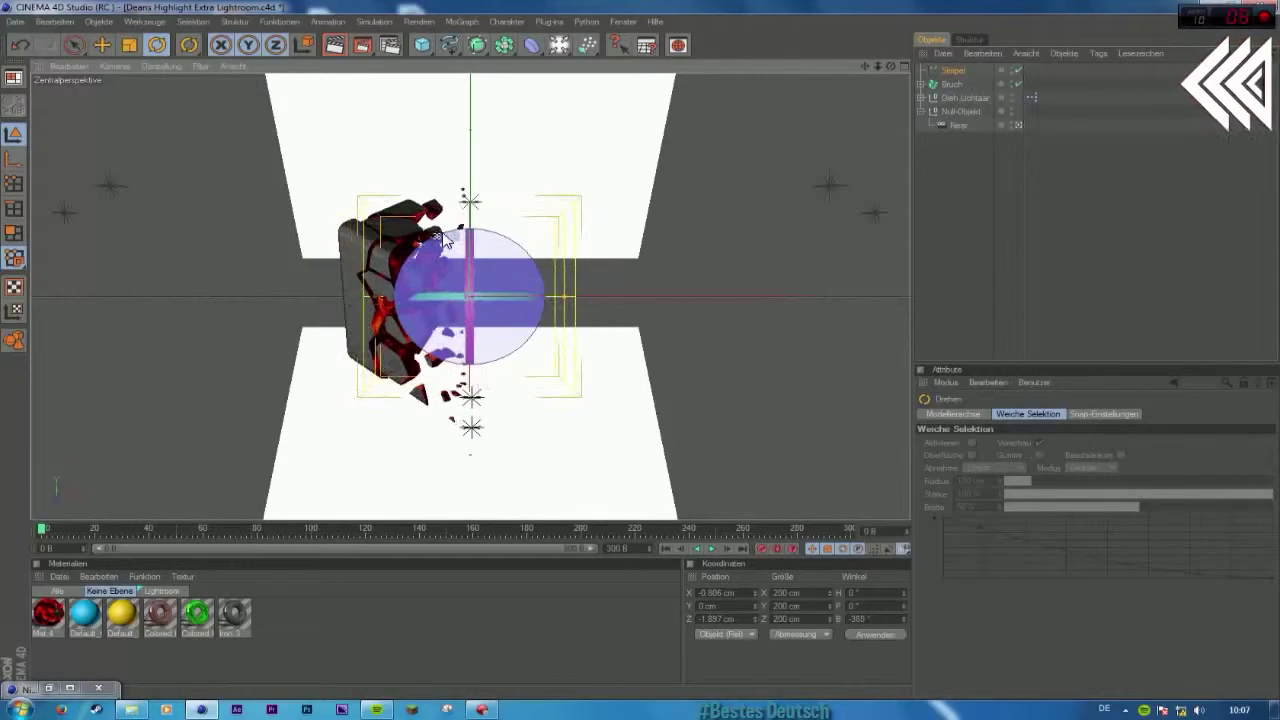
drag(418, 295, 756, 291)
click(964, 96)
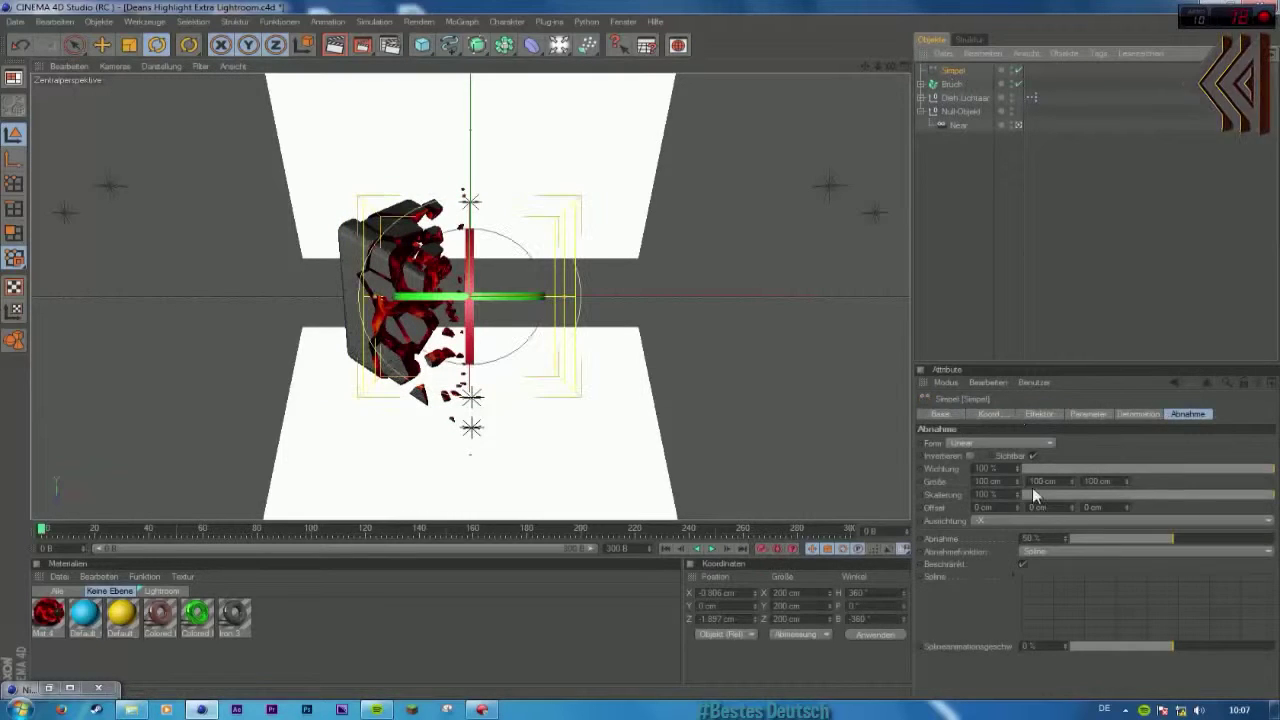
Step: Try the +Z and -Z falloff orientations on the Simpel effector and set Ausrichtung back to -X
click(986, 523)
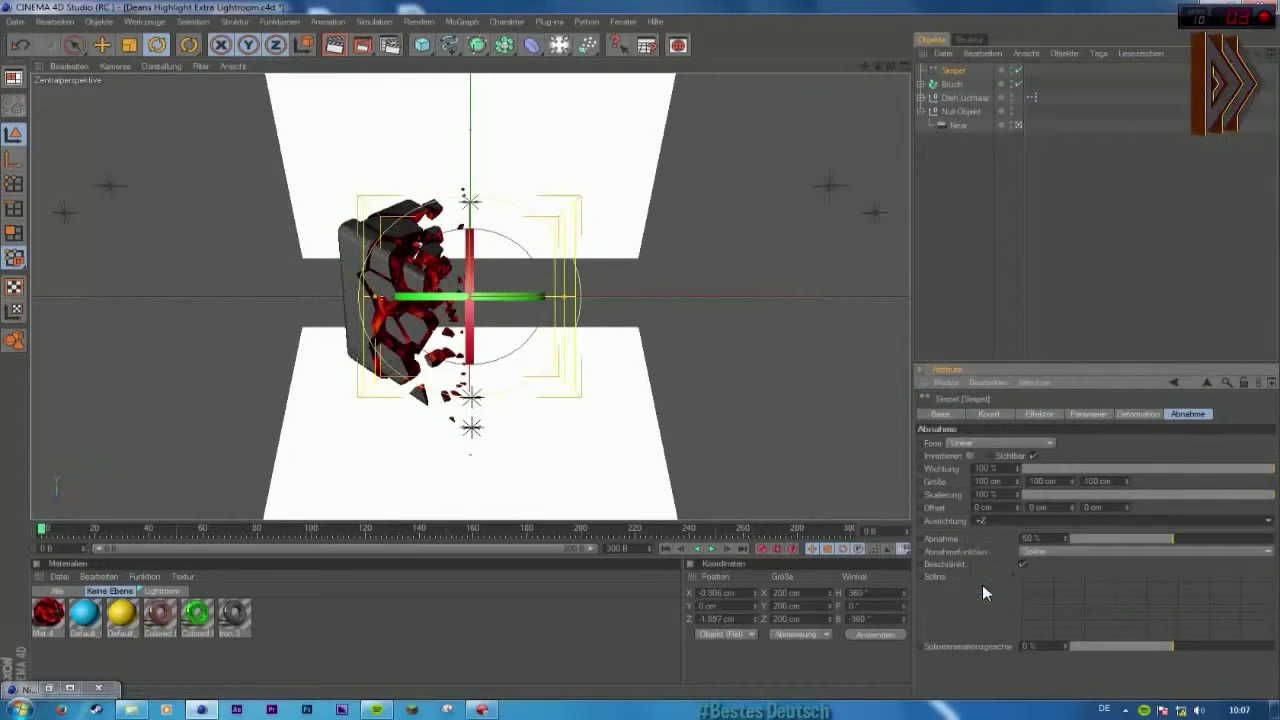
click(982, 584)
click(982, 521)
click(980, 592)
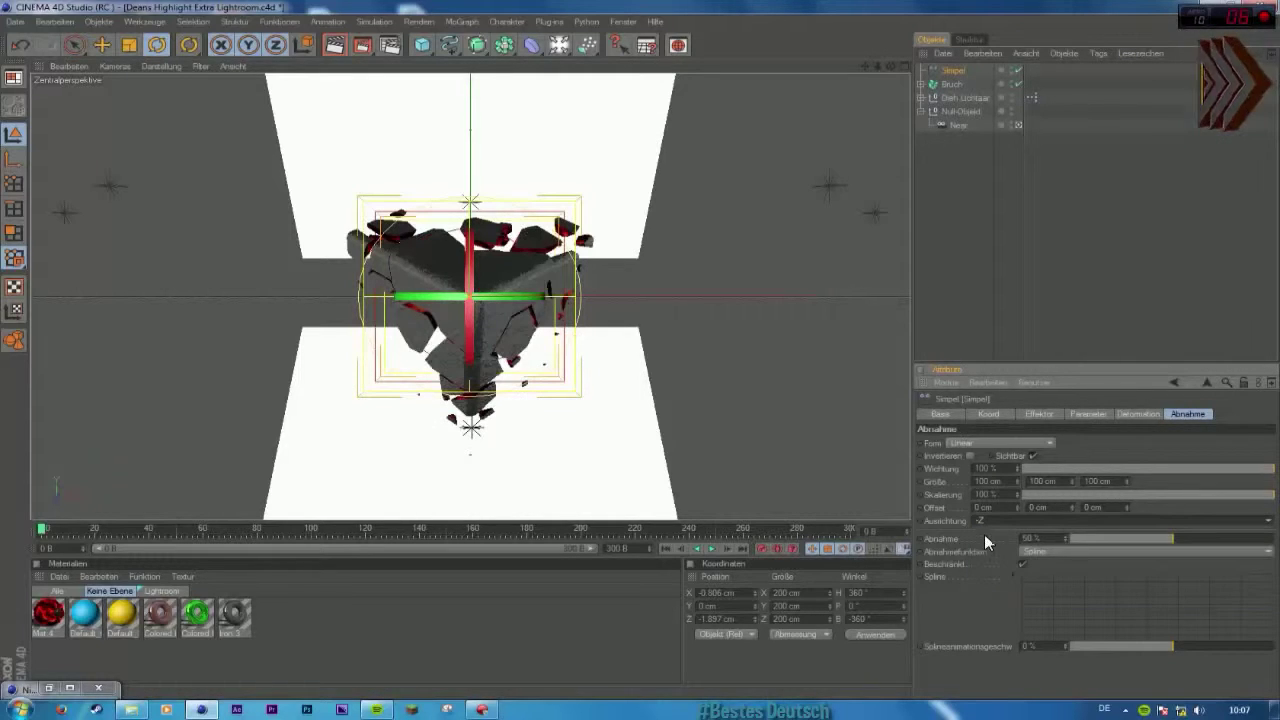
click(988, 520)
click(978, 547)
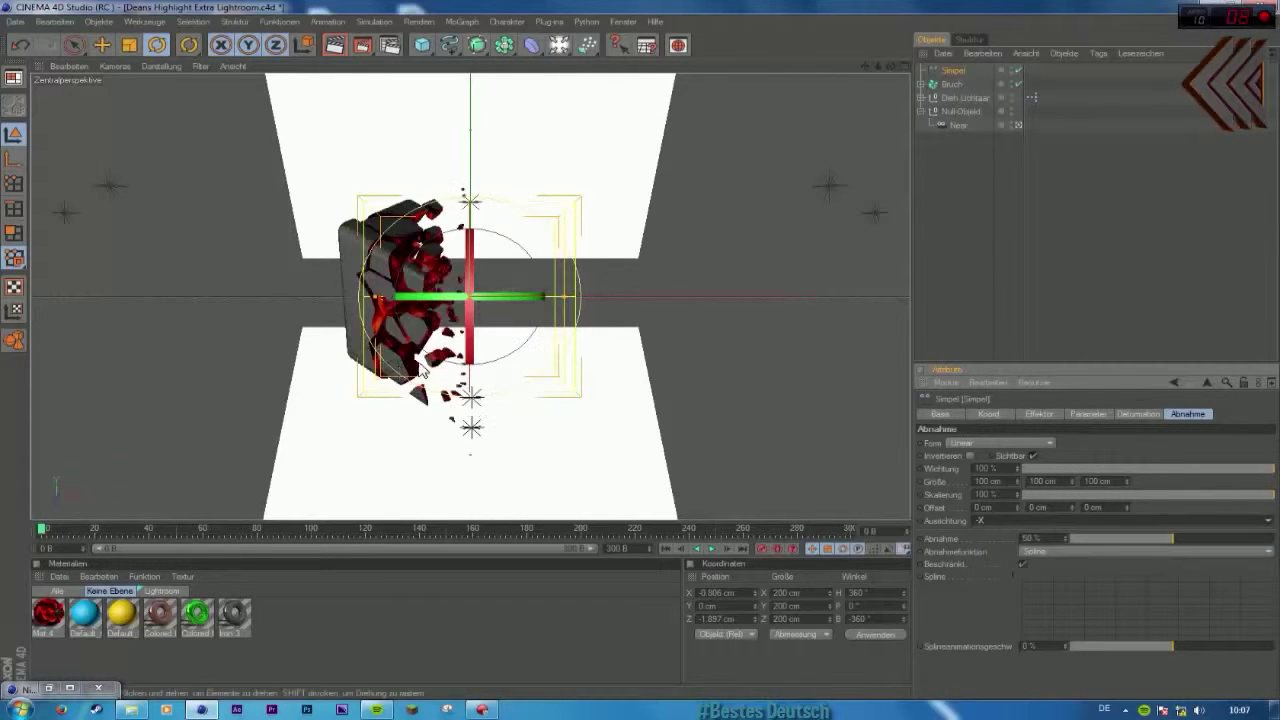
Step: Animate the Simpel effector along X from about -226 cm at frame 0 to about 263 cm at frame 50, and preview it
click(104, 44)
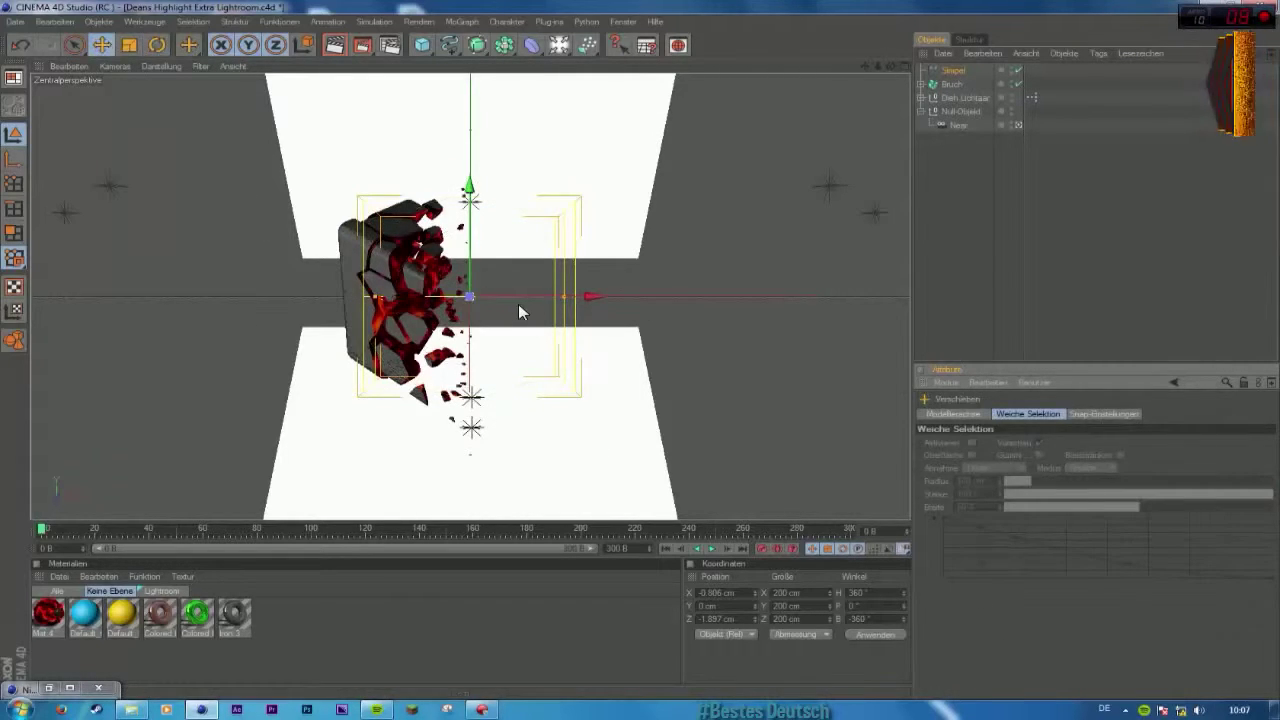
drag(592, 296, 375, 296)
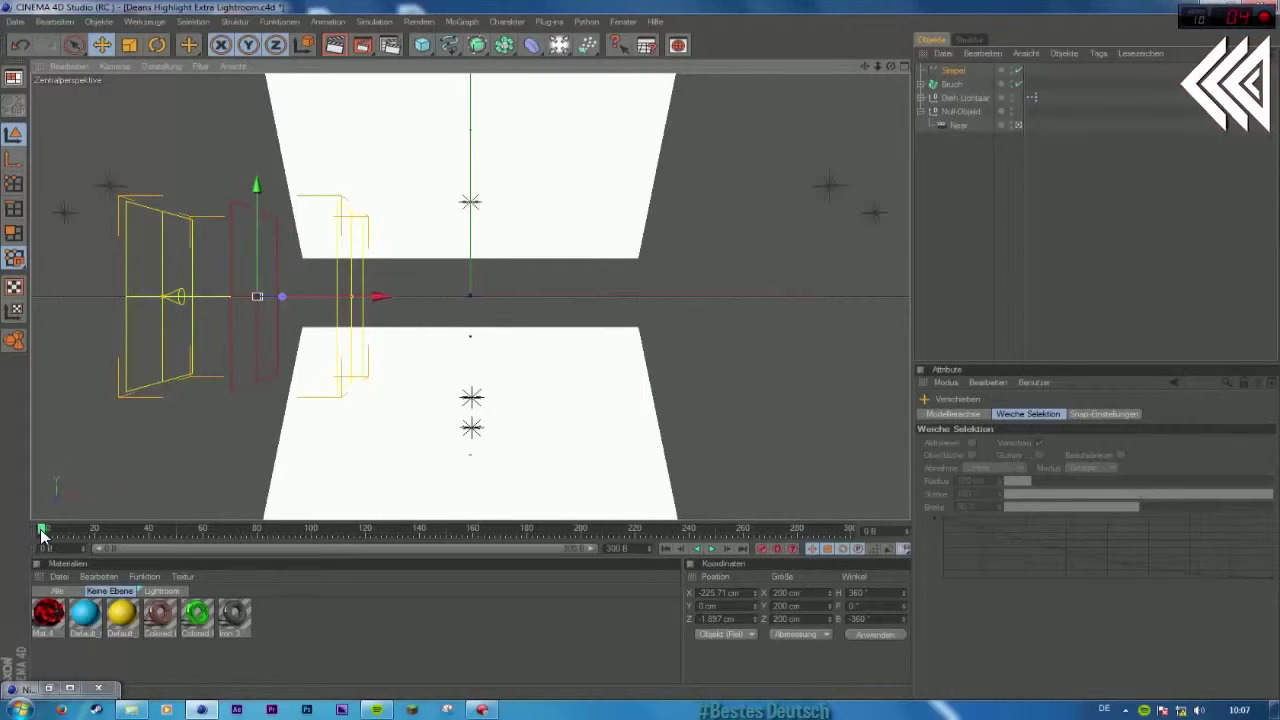
drag(41, 533, 53, 536)
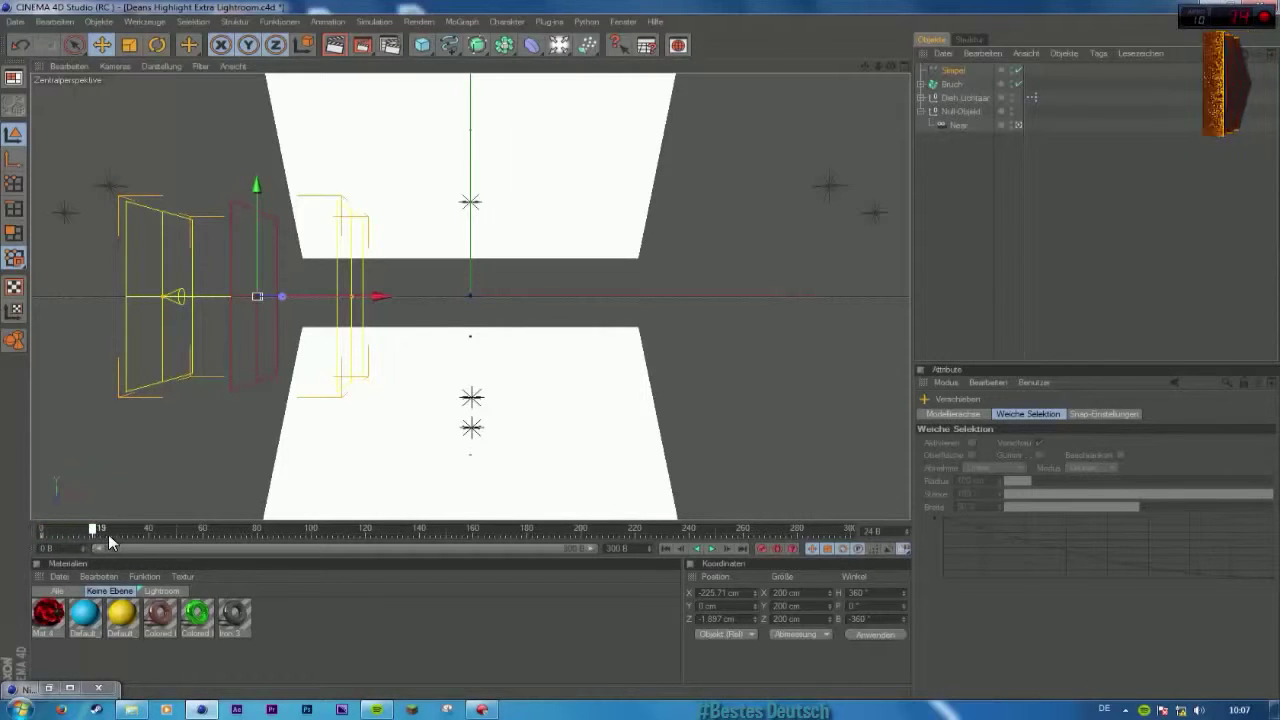
drag(136, 540, 176, 527)
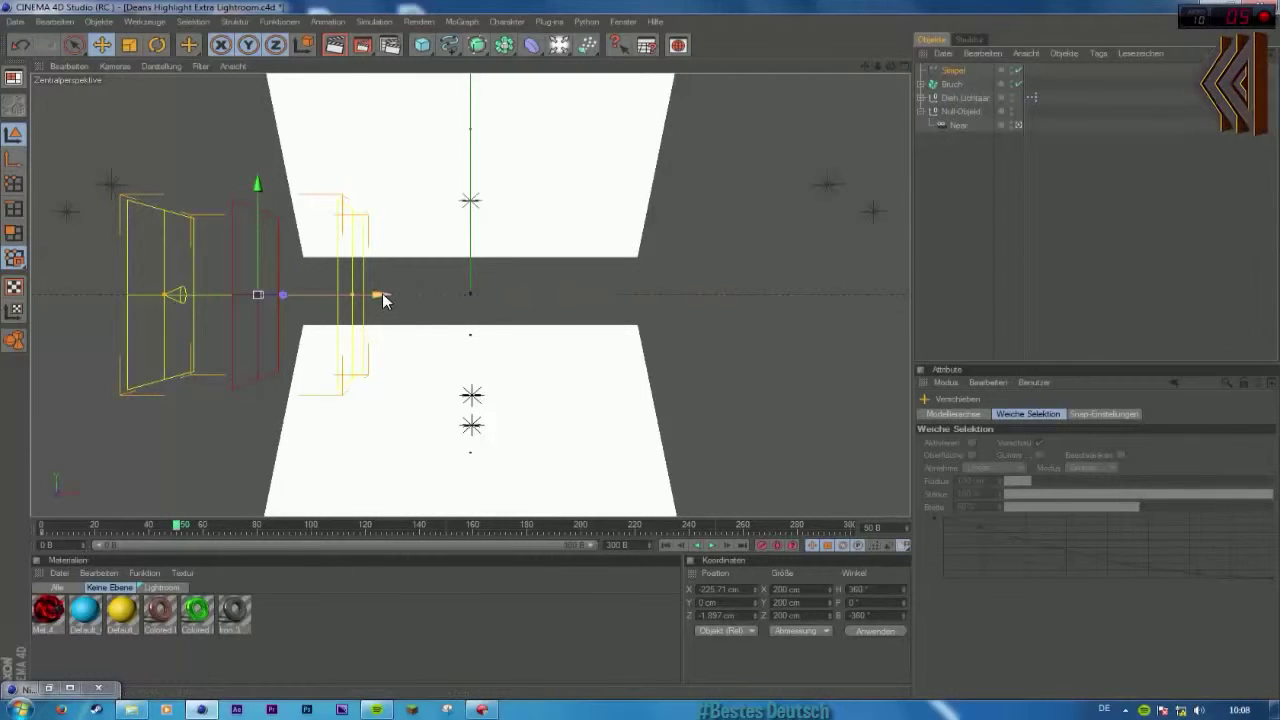
drag(384, 300, 838, 295)
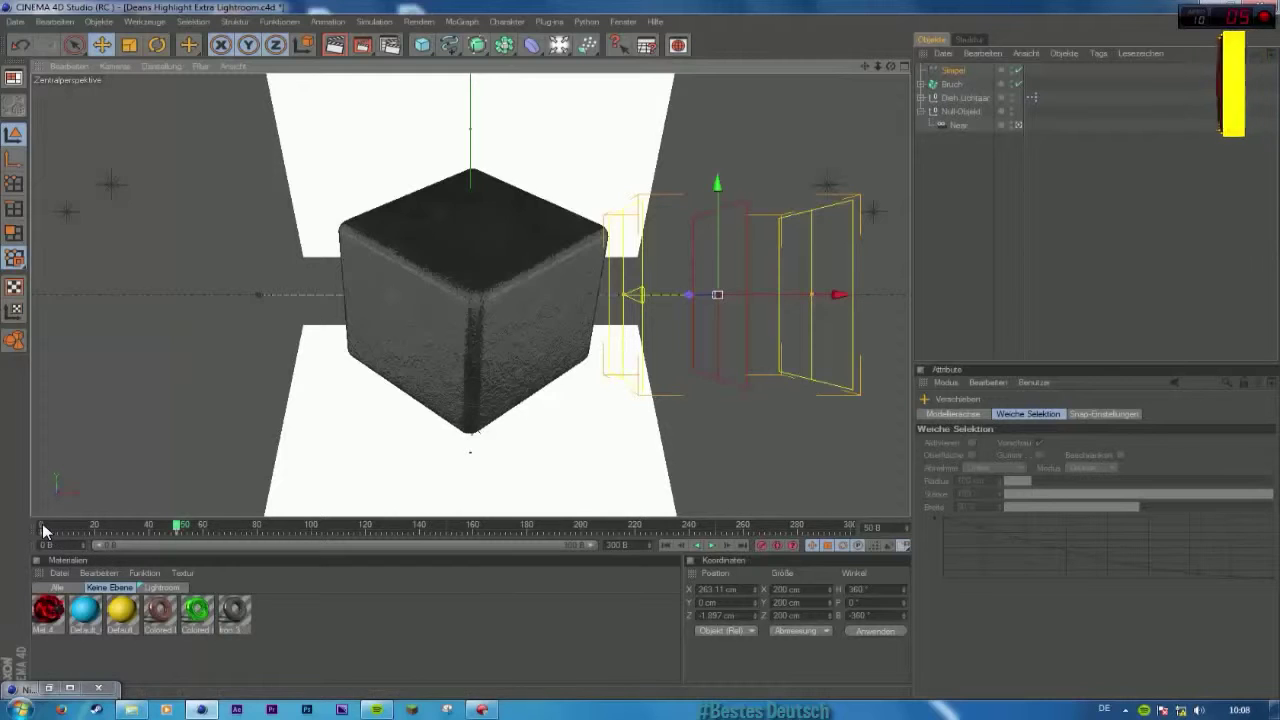
drag(42, 523, 102, 530)
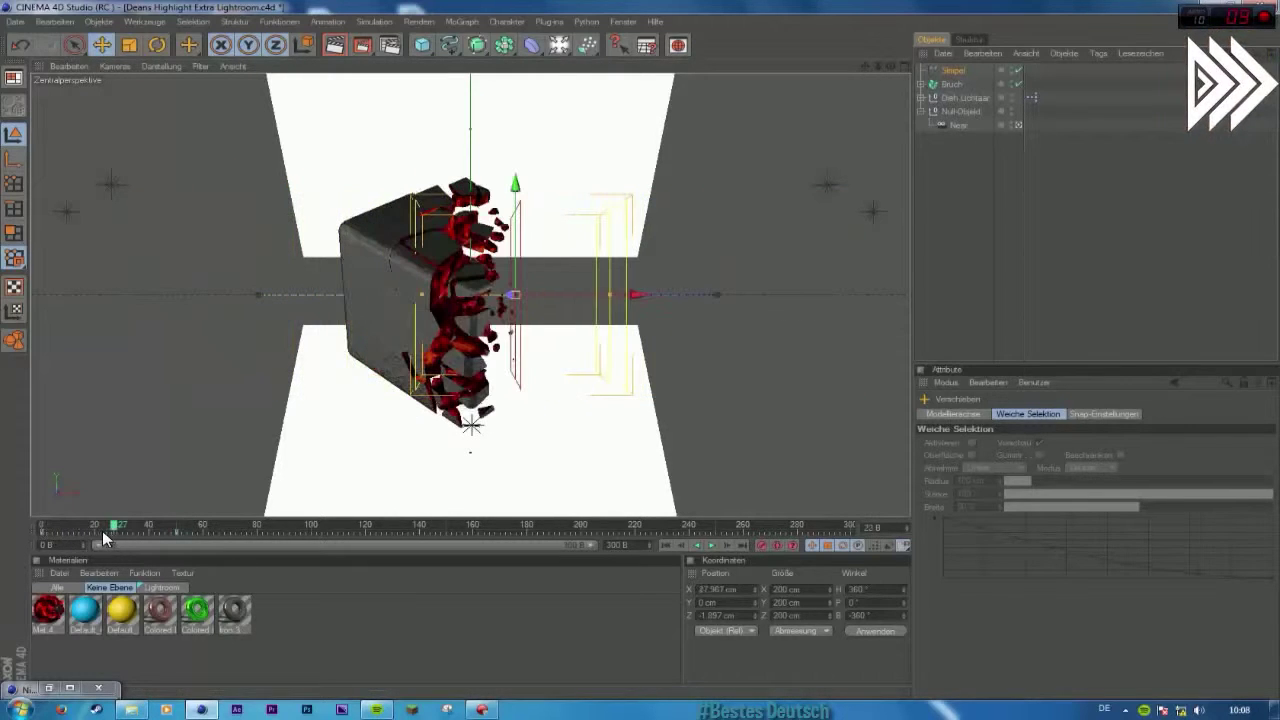
Step: At frame 0, set the Simpel effector's keyed start position to about -121 cm on X and test-render the view
click(43, 524)
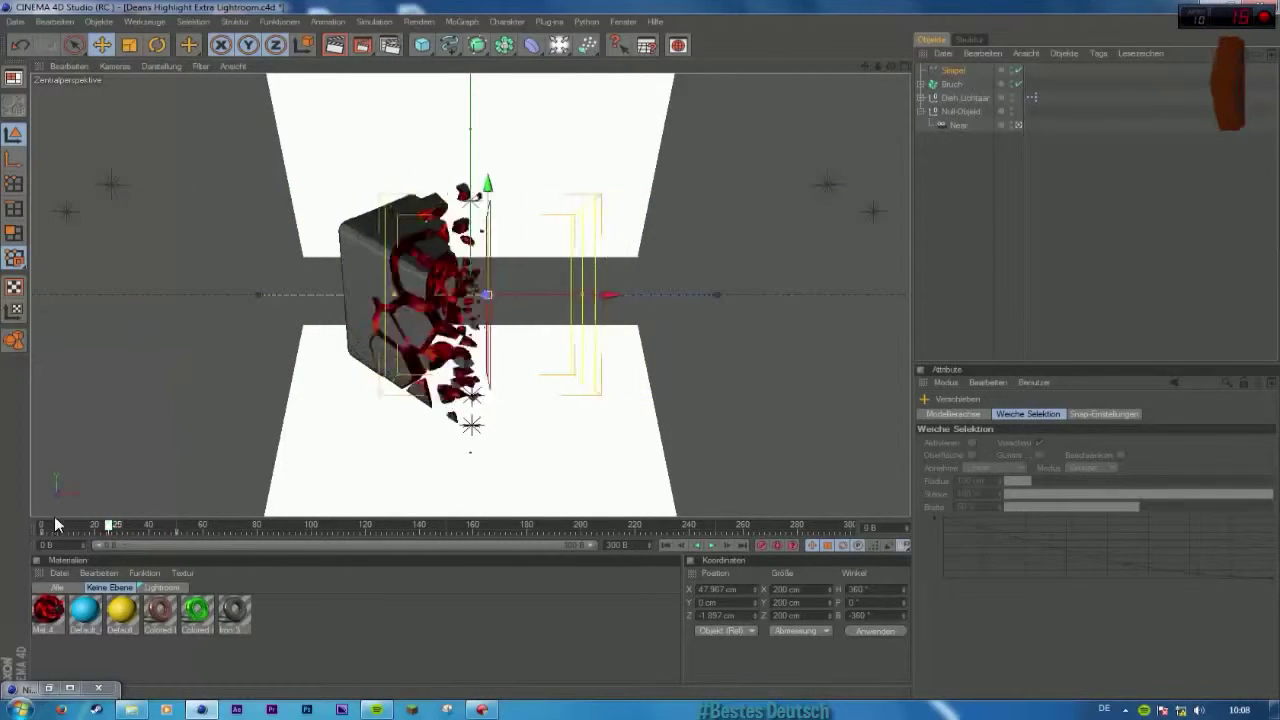
drag(378, 295, 479, 295)
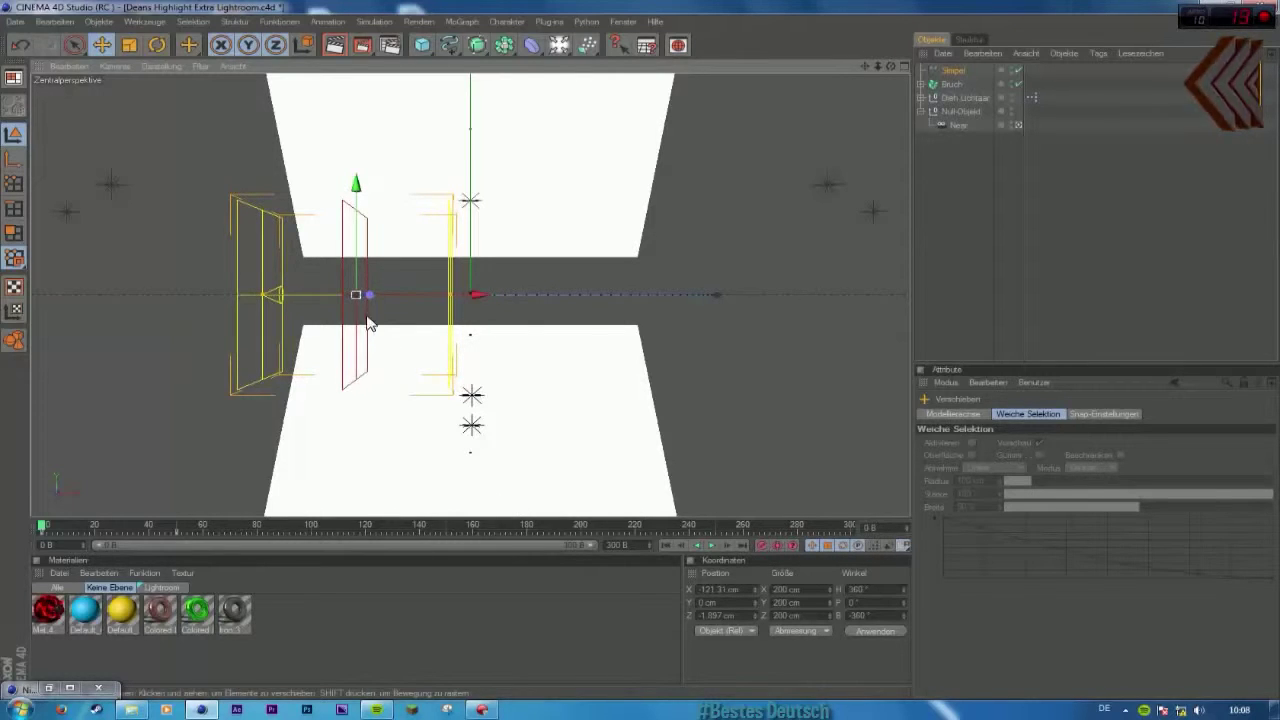
key(ctrl+r)
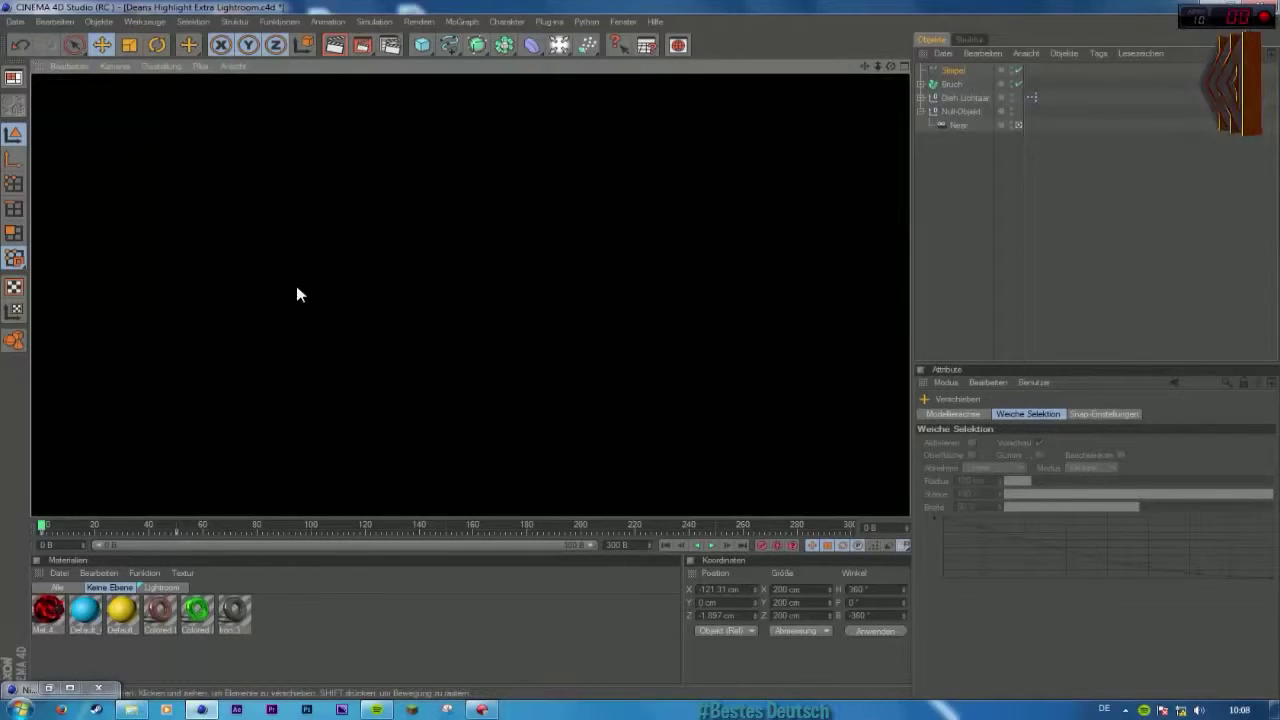
Step: Test-render frame 5 and play the cube's build-up animation from frame 0
click(722, 545)
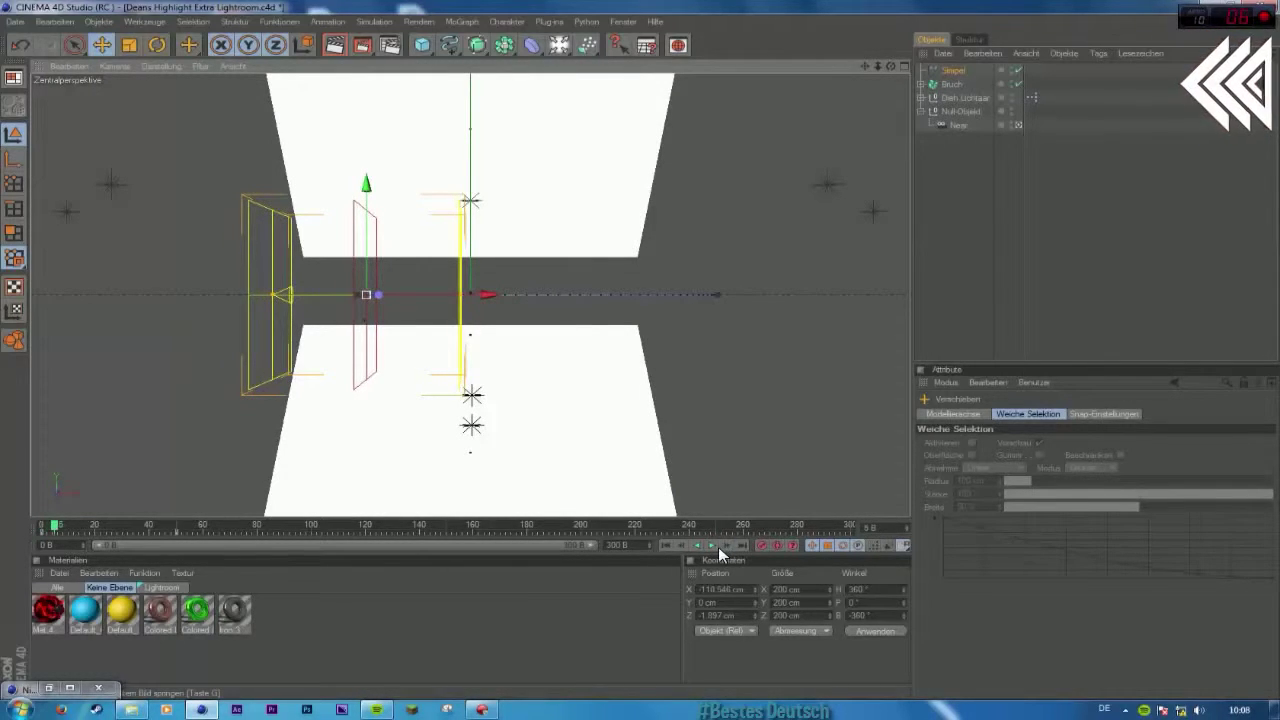
click(704, 557)
key(ctrl+r)
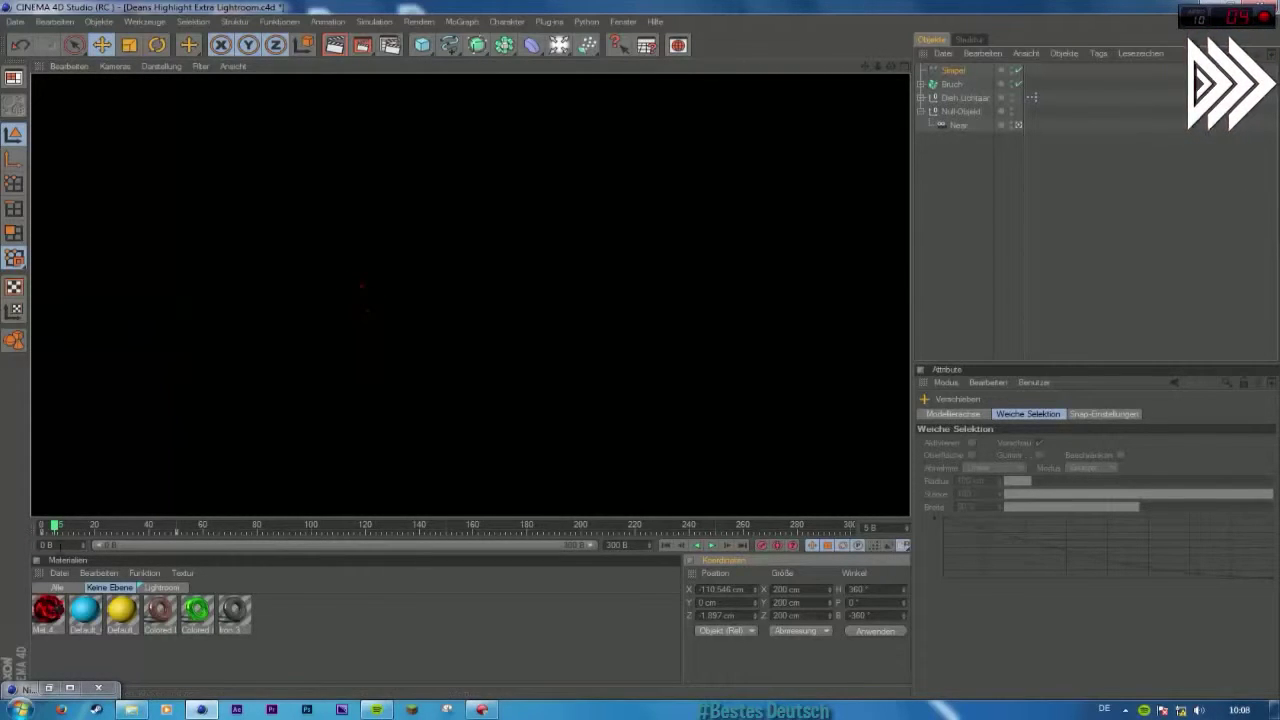
drag(46, 528, 20, 532)
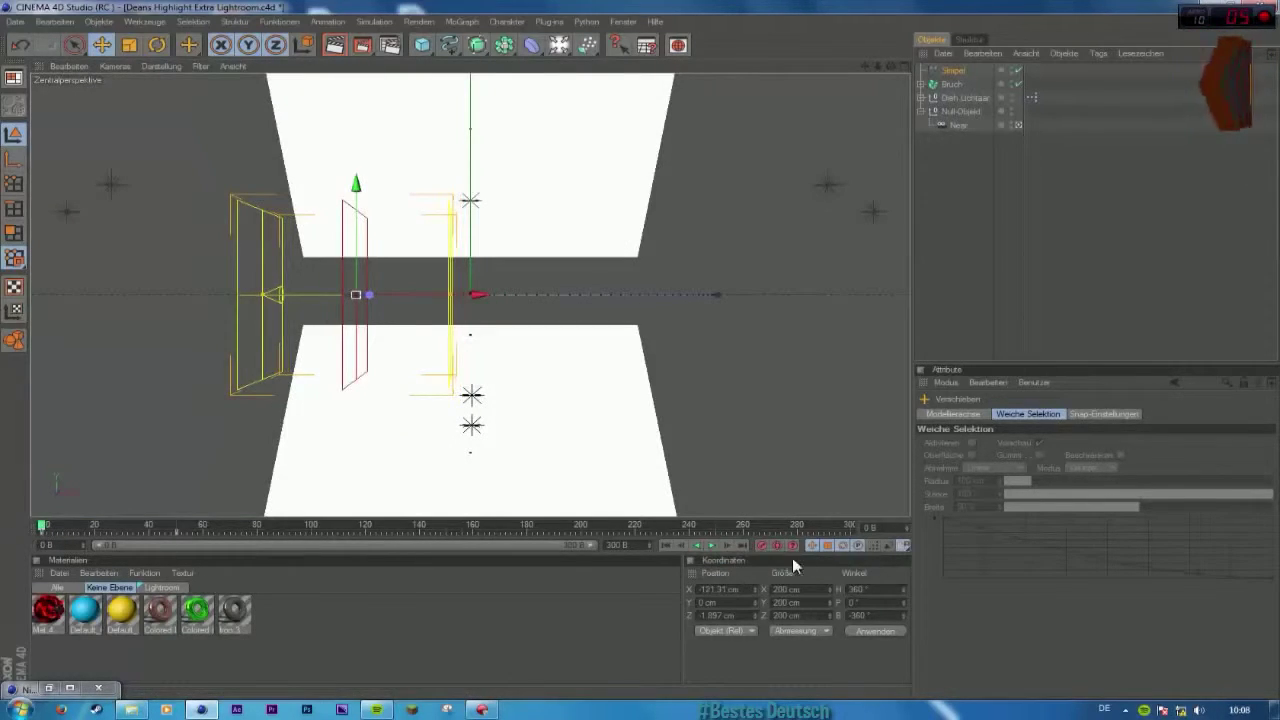
click(709, 544)
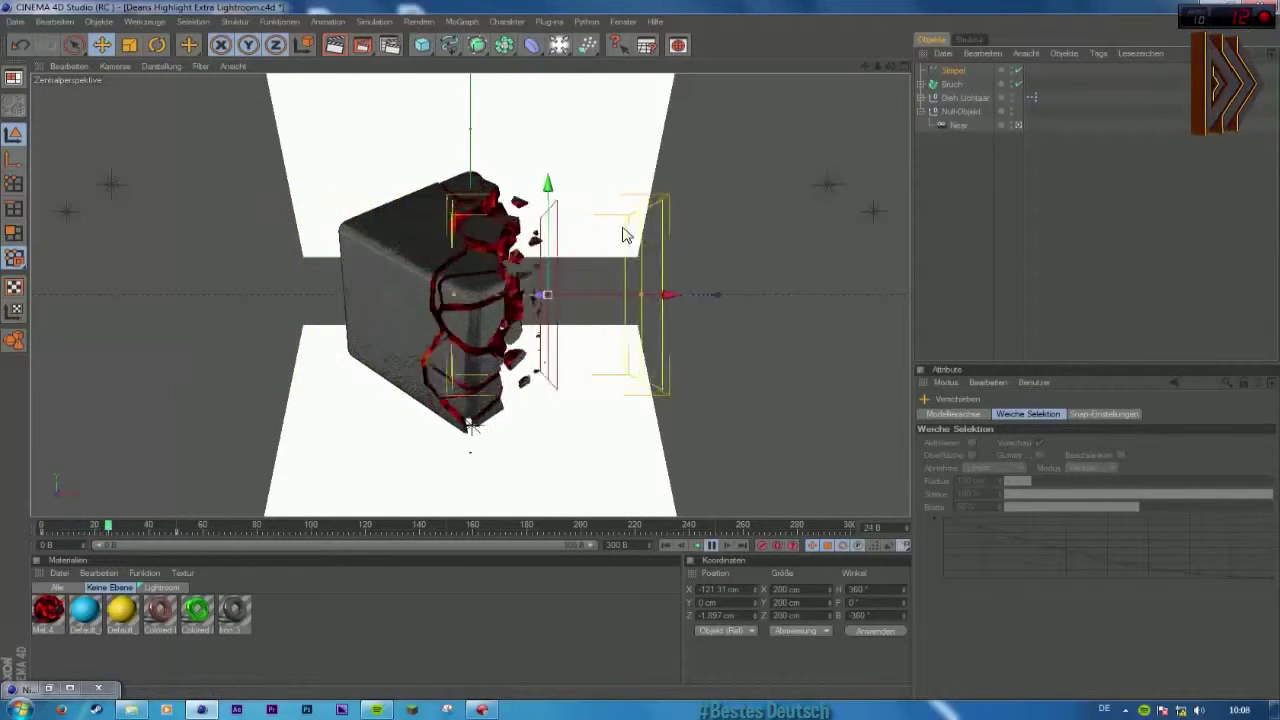
click(709, 544)
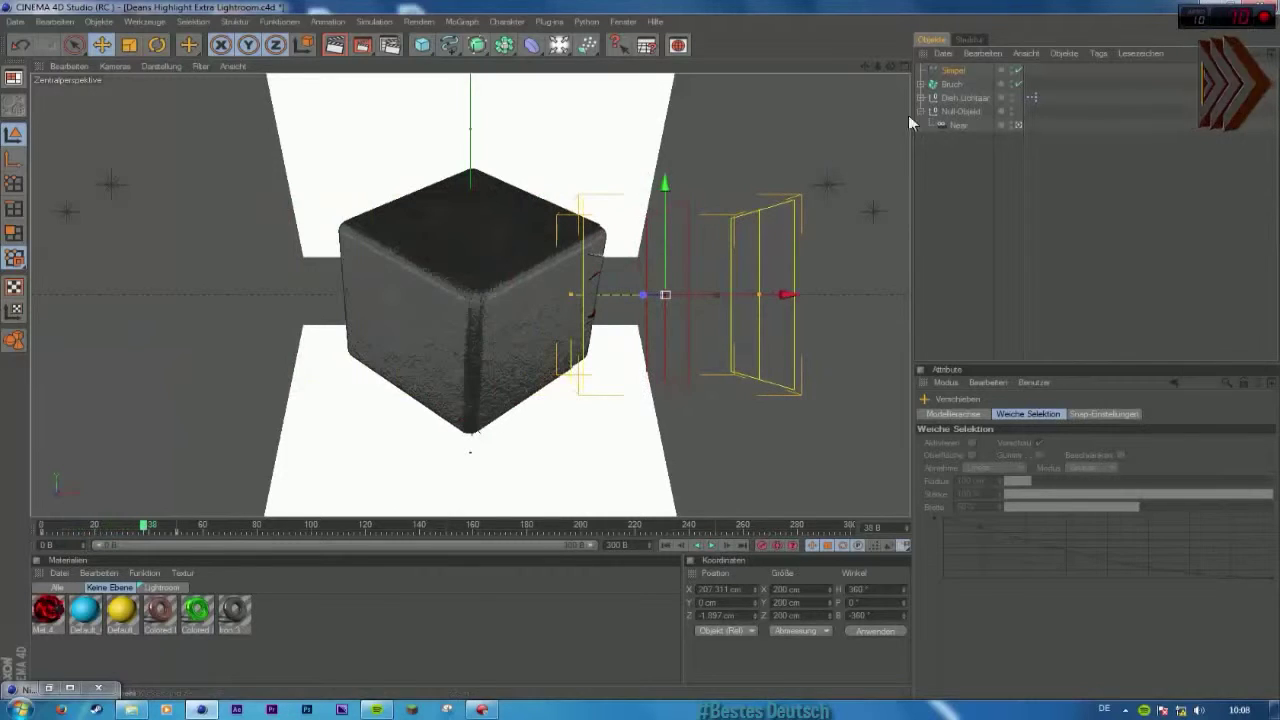
right_click(958, 70)
click(943, 310)
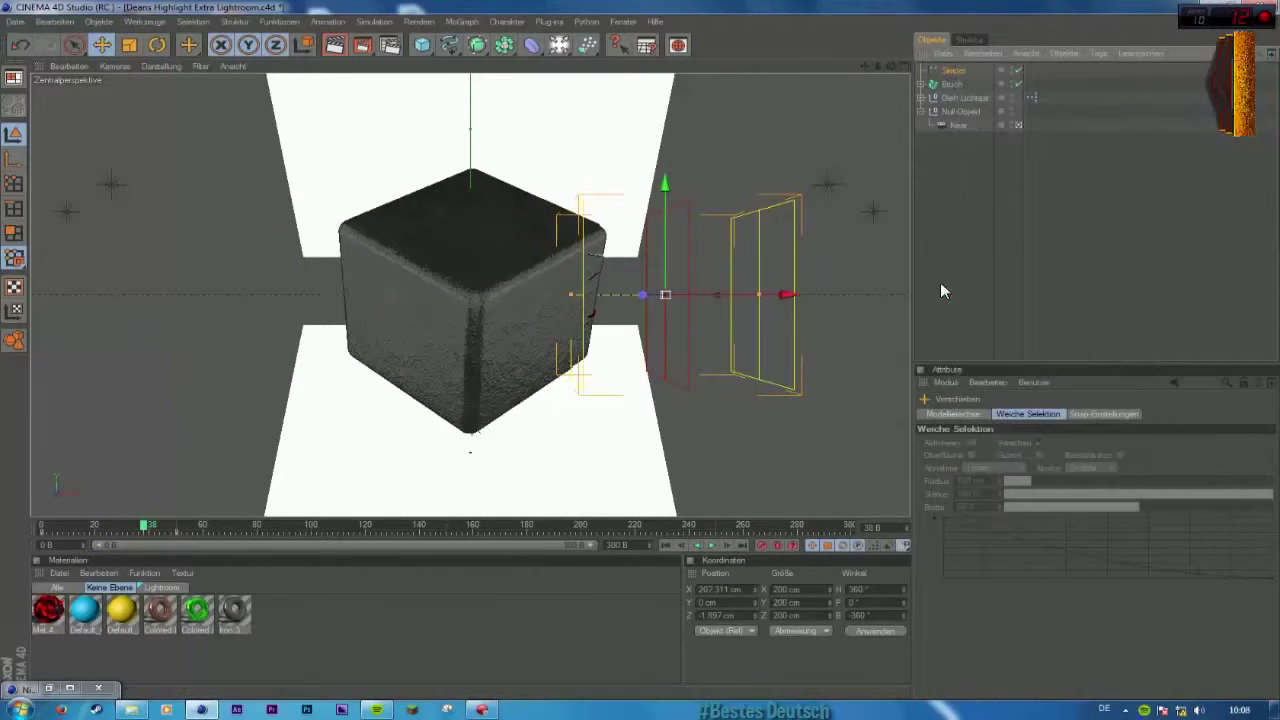
click(941, 182)
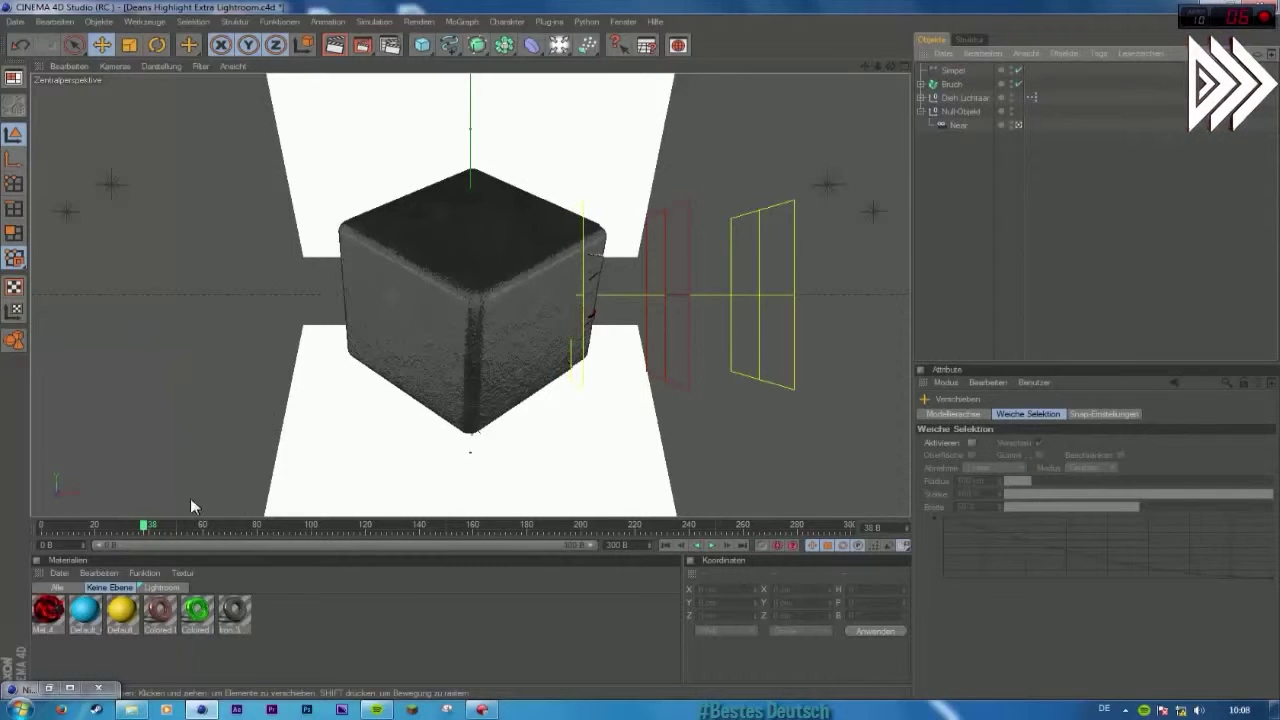
drag(143, 524, 28, 543)
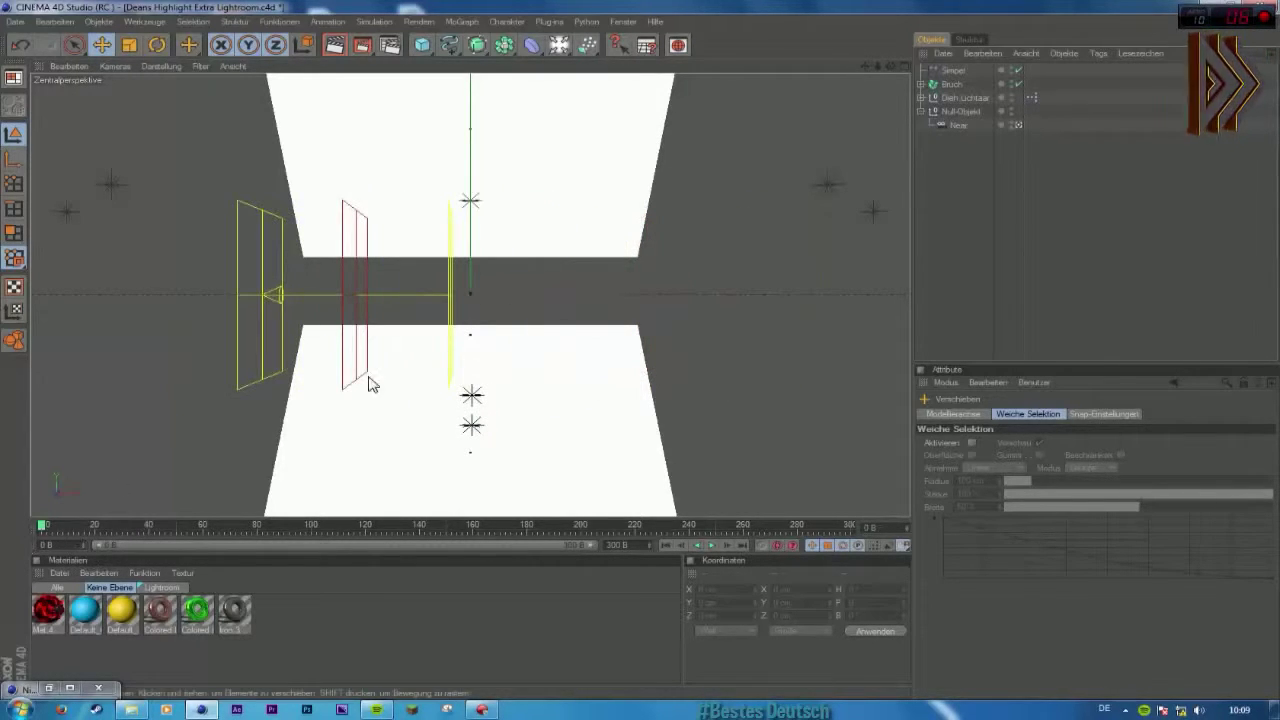
click(953, 70)
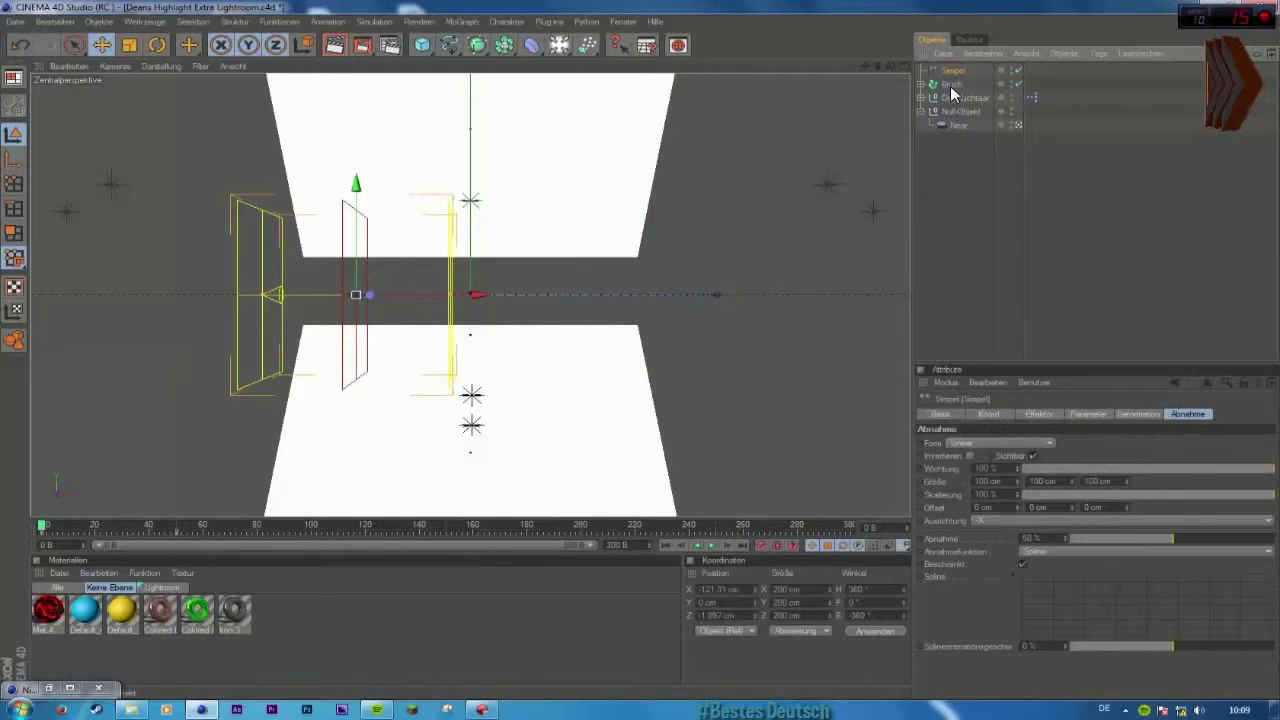
click(481, 708)
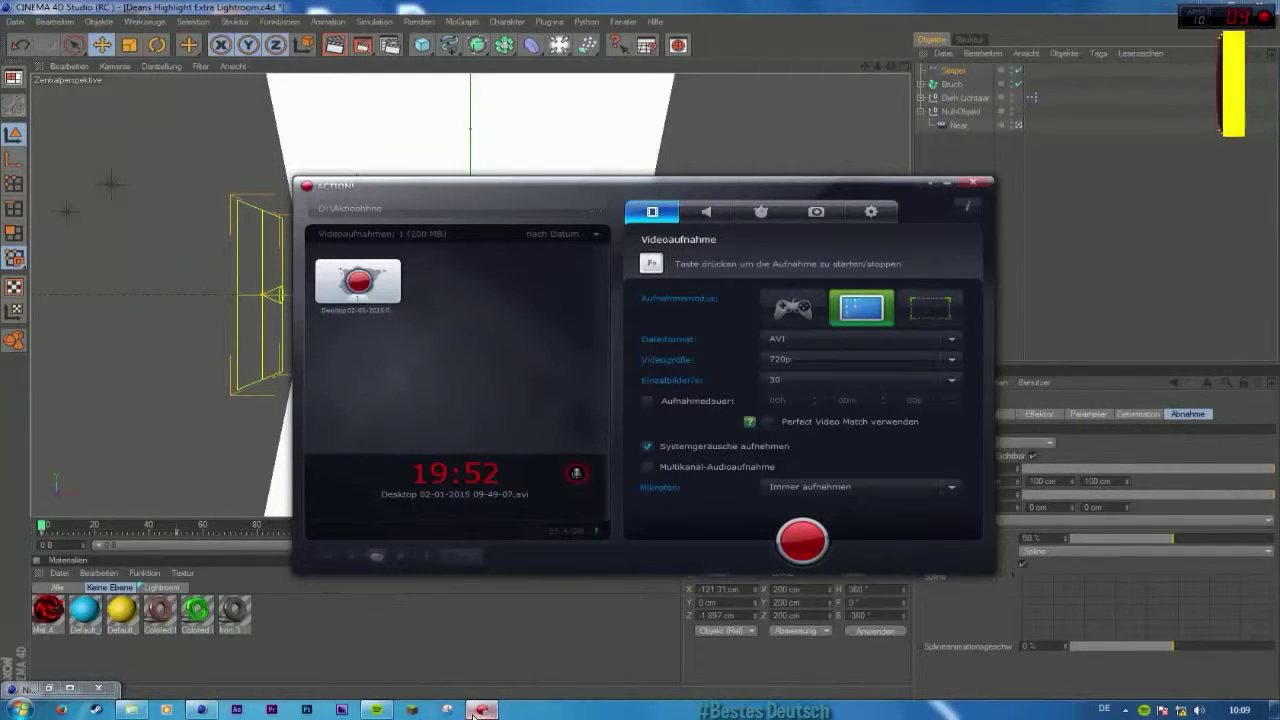
click(479, 711)
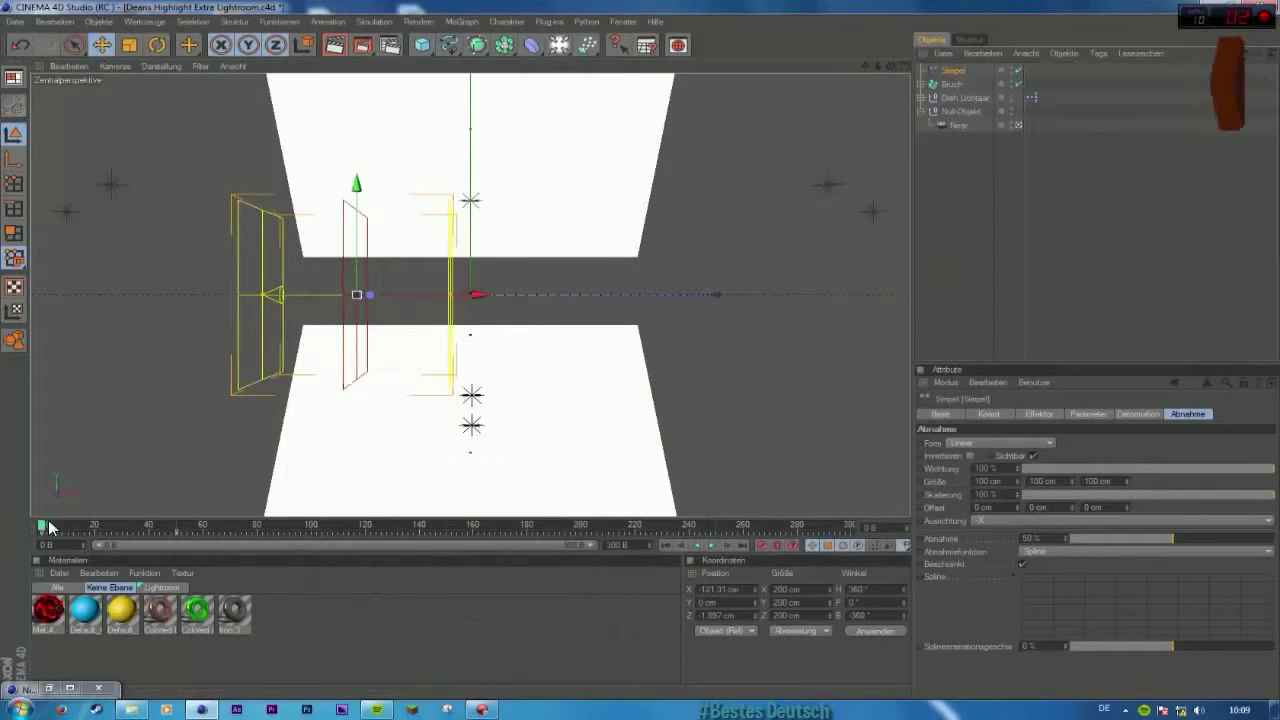
Step: Try a Zufall effector on the Bruch object at frame 22 and delete it
drag(42, 526, 88, 532)
drag(110, 537, 100, 534)
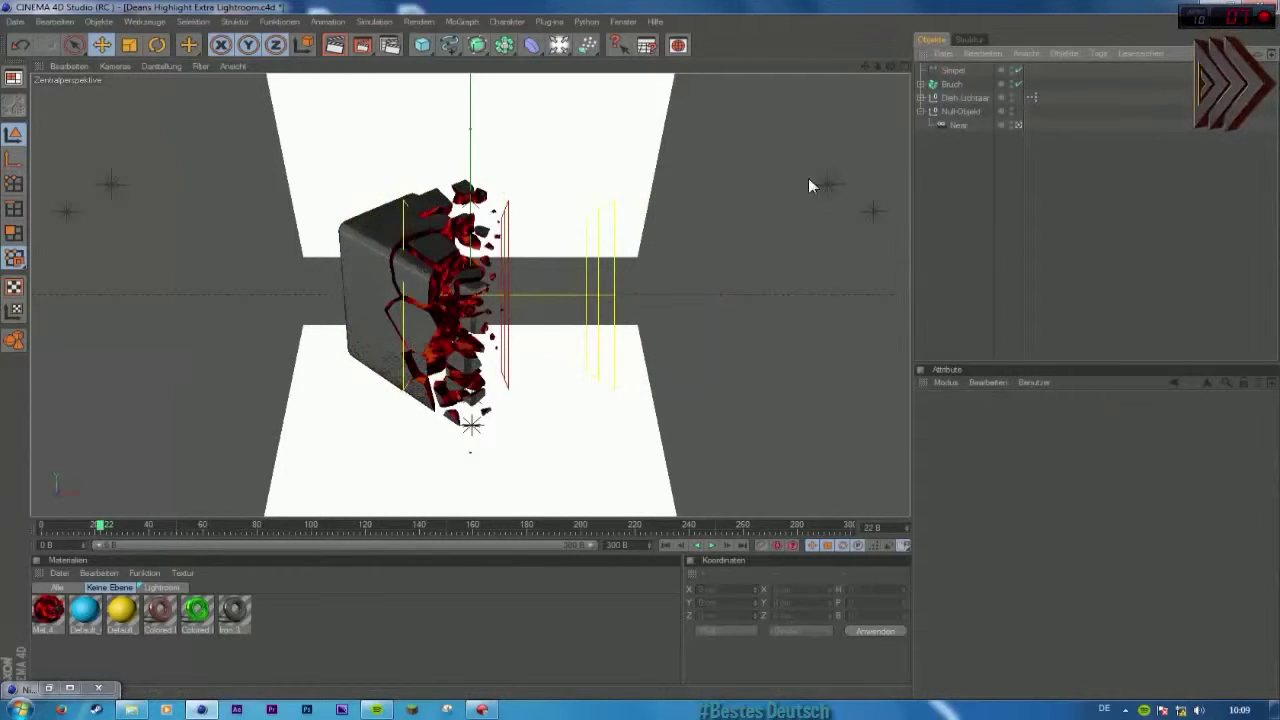
click(951, 84)
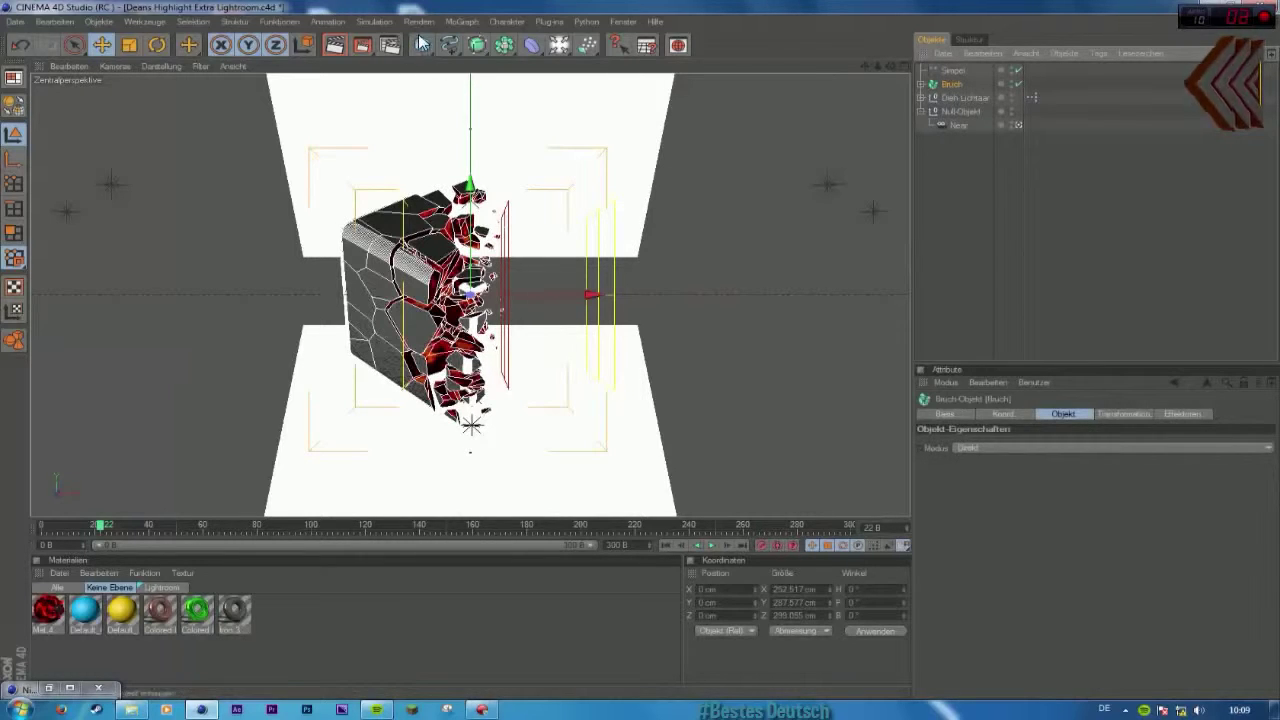
click(462, 21)
mouse_move(489, 42)
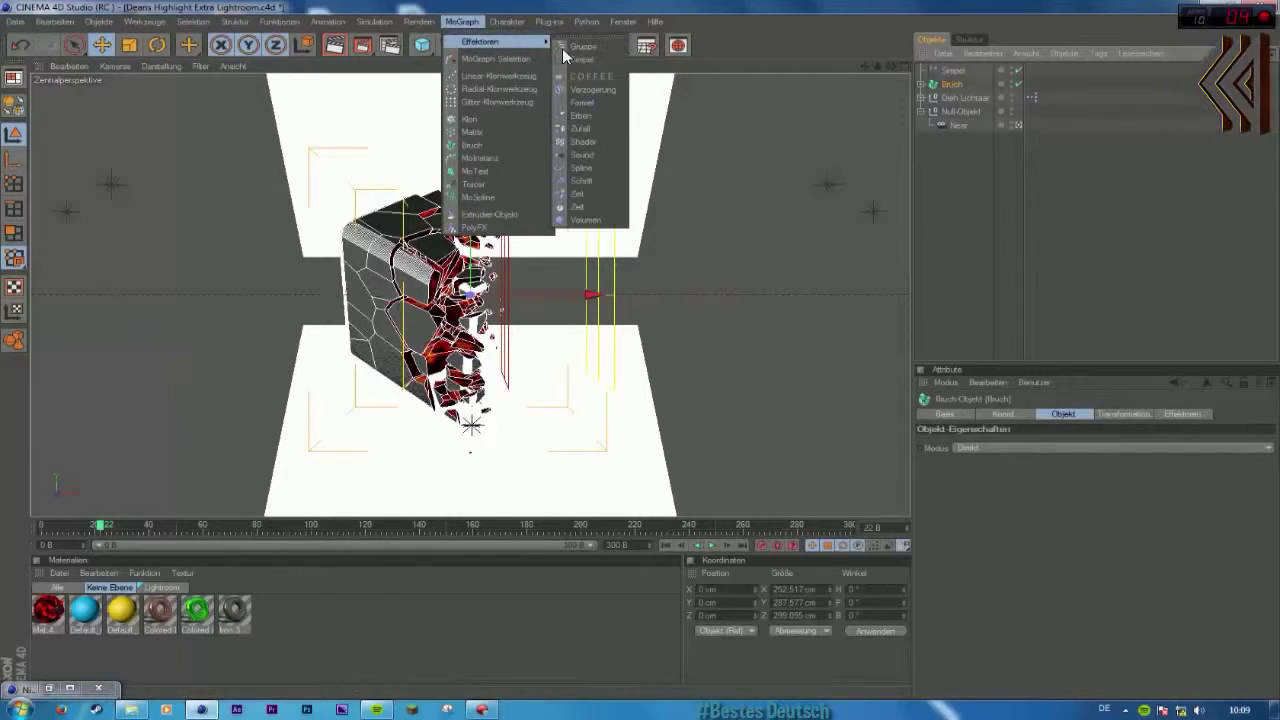
click(580, 129)
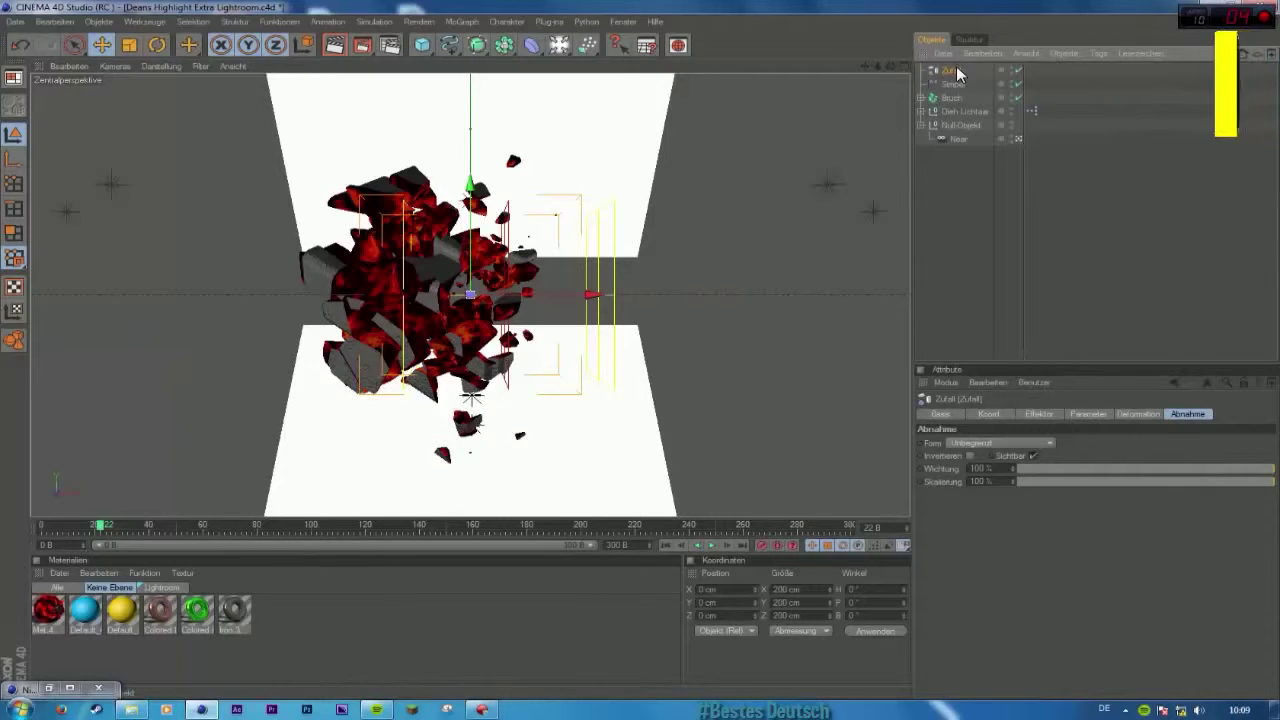
key(Delete)
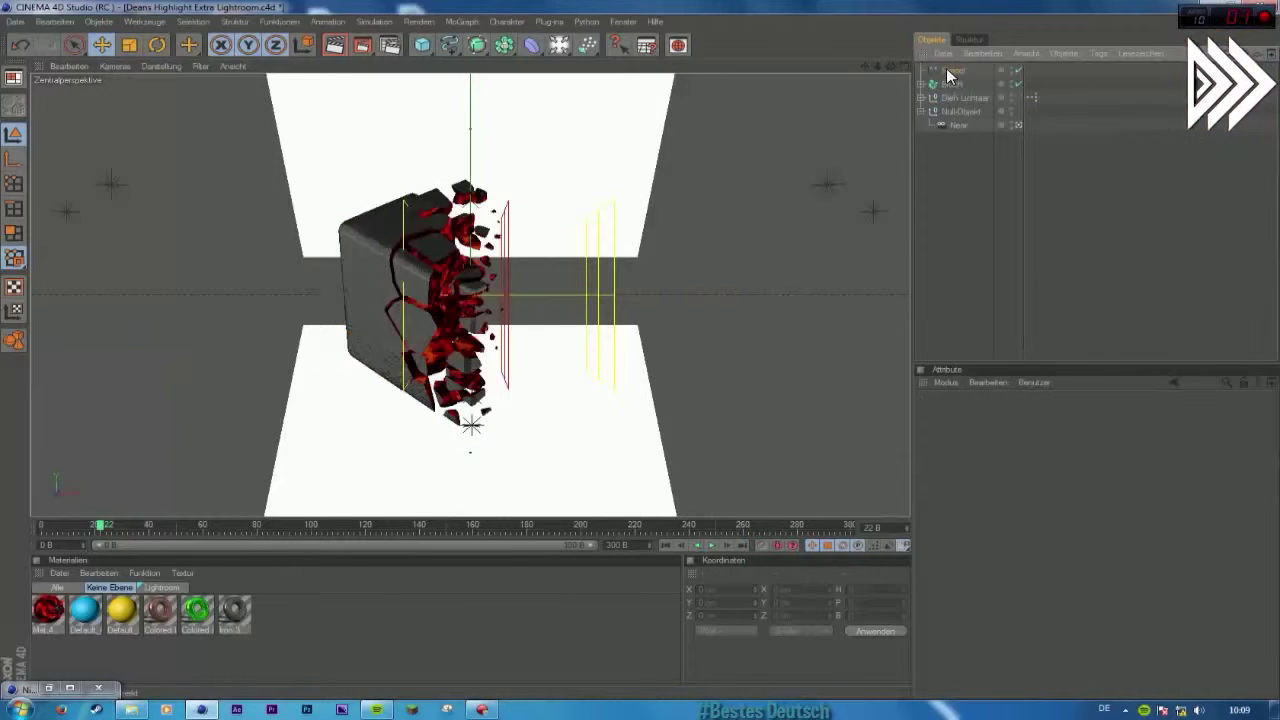
Step: Replace the Simpel effector on the Bruch object with a new Simpel effector plus a Zufall effector
click(948, 71)
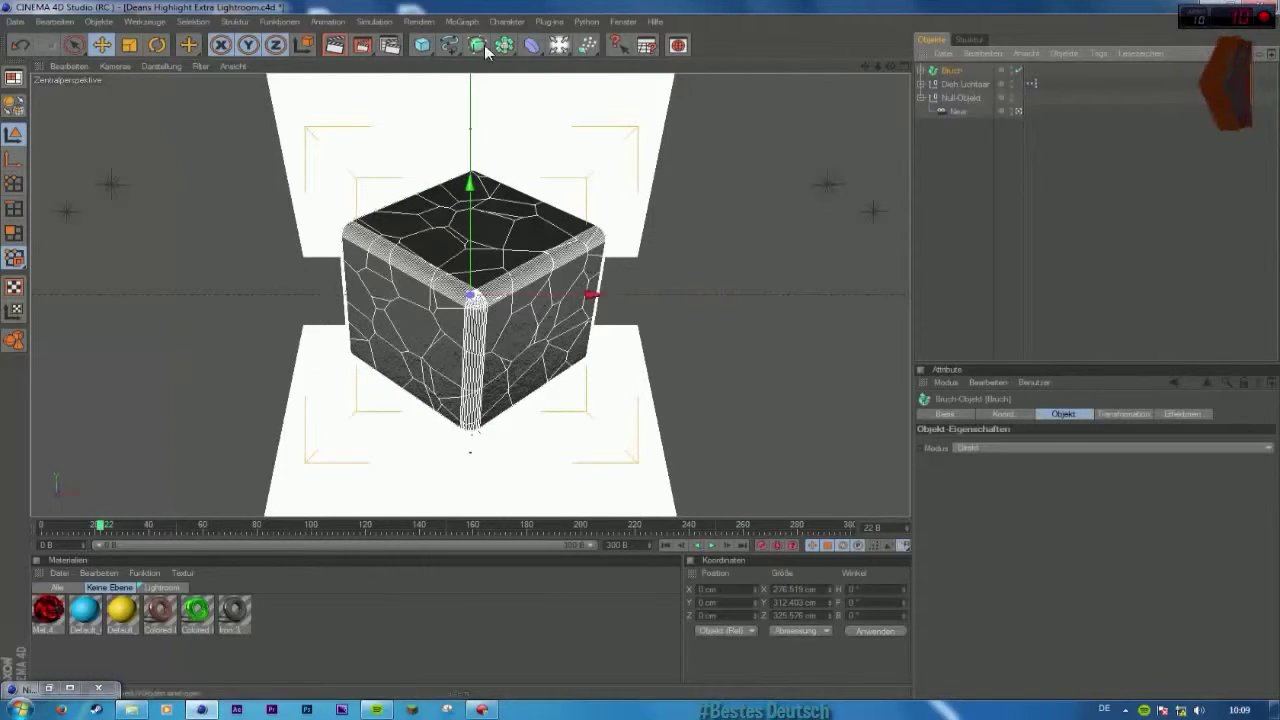
click(462, 22)
mouse_move(488, 40)
click(585, 58)
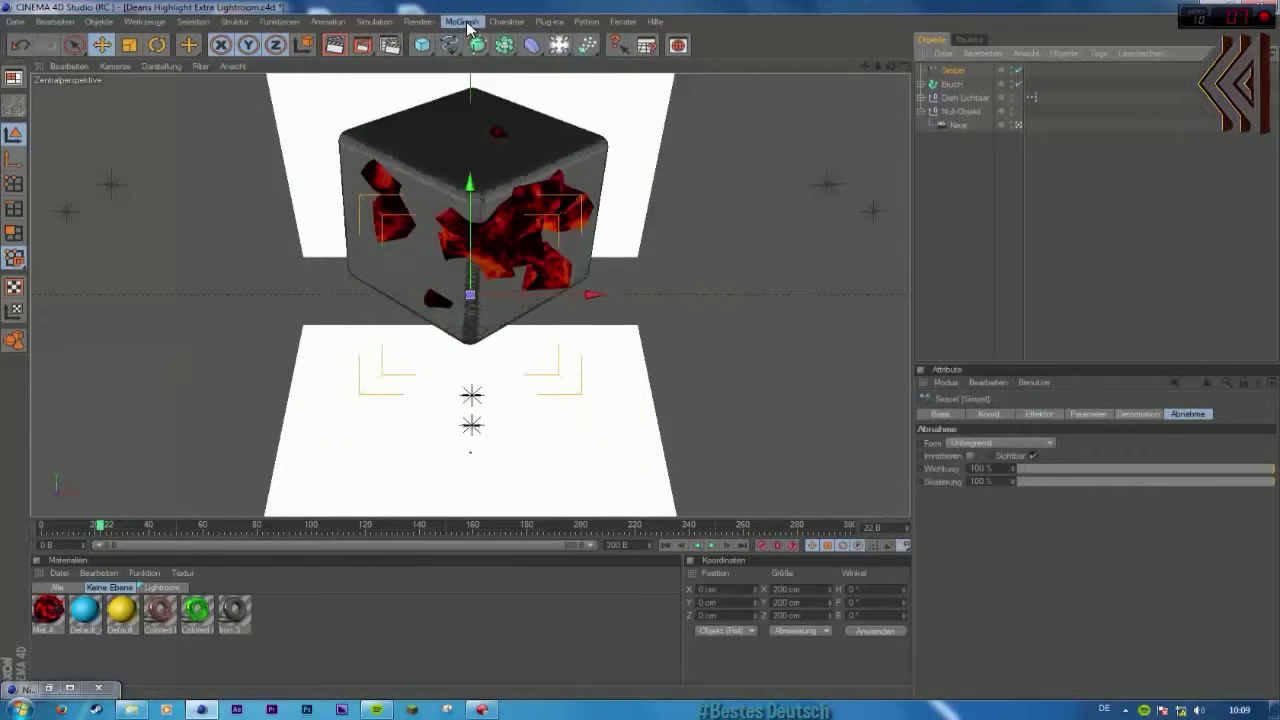
click(462, 22)
click(594, 127)
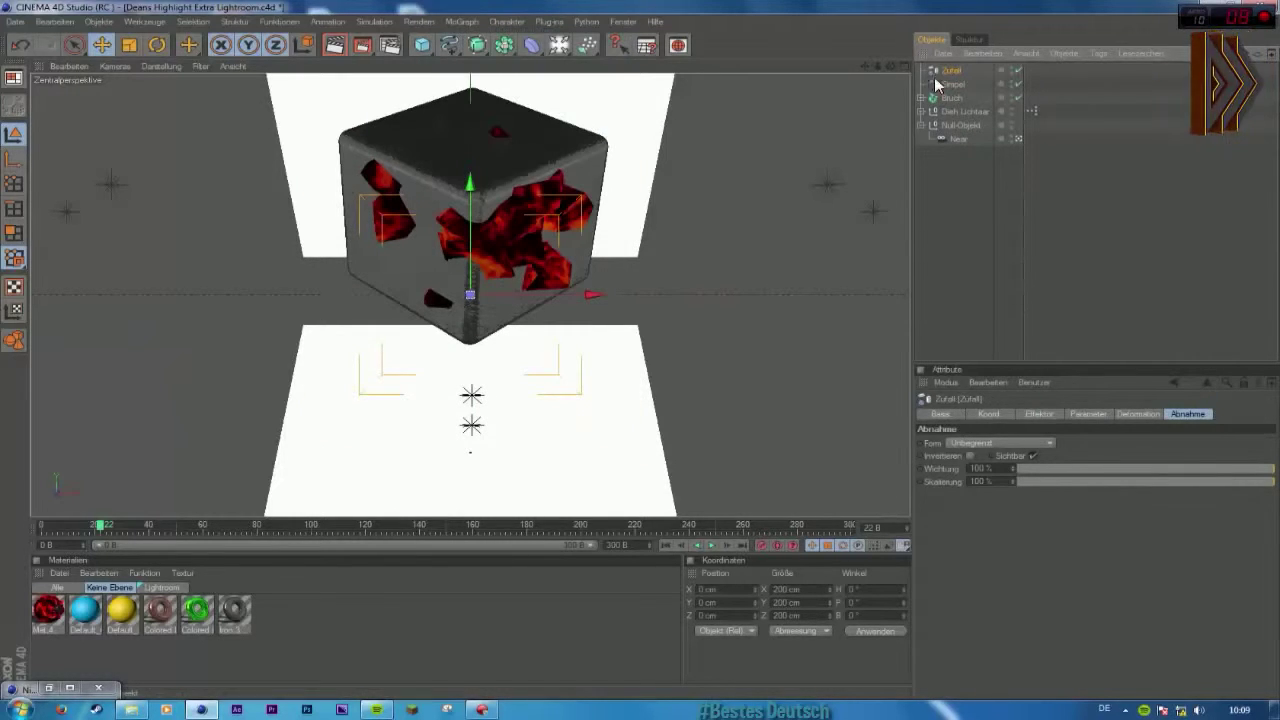
Step: Turn off the Simpel effector's position influence and enable uniform scaling with a value of -1
click(1088, 413)
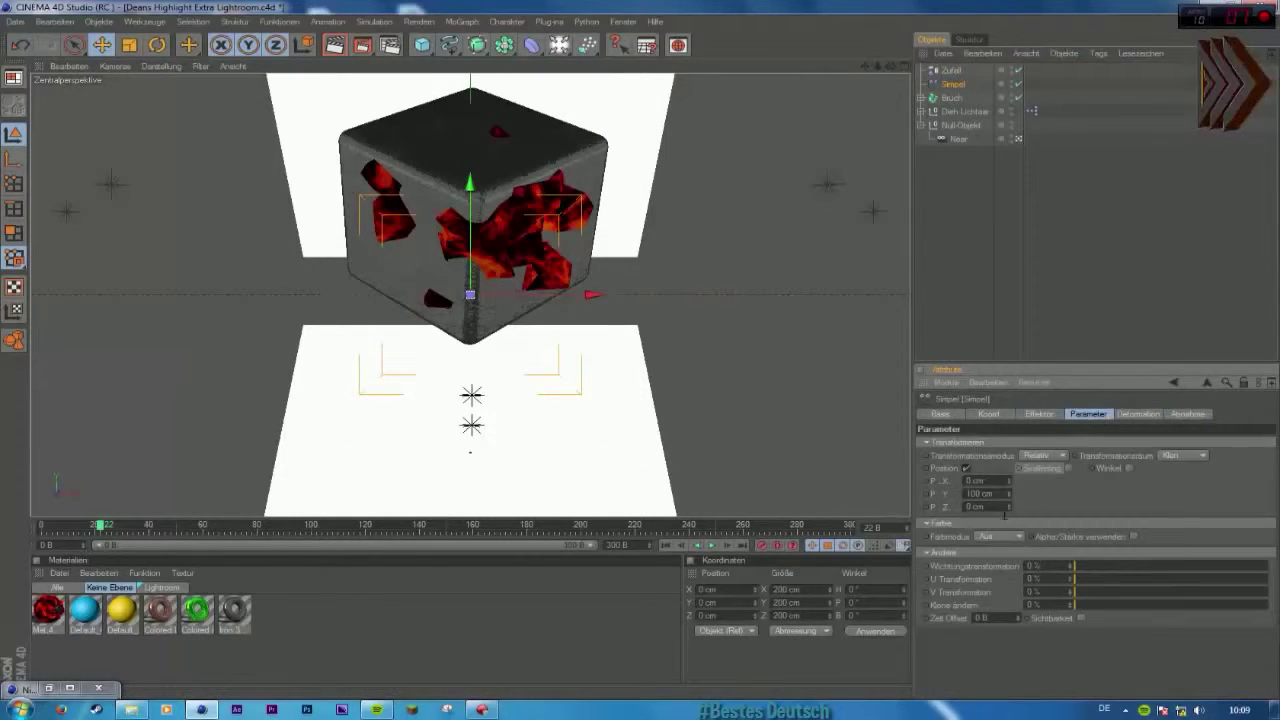
click(966, 468)
click(1064, 468)
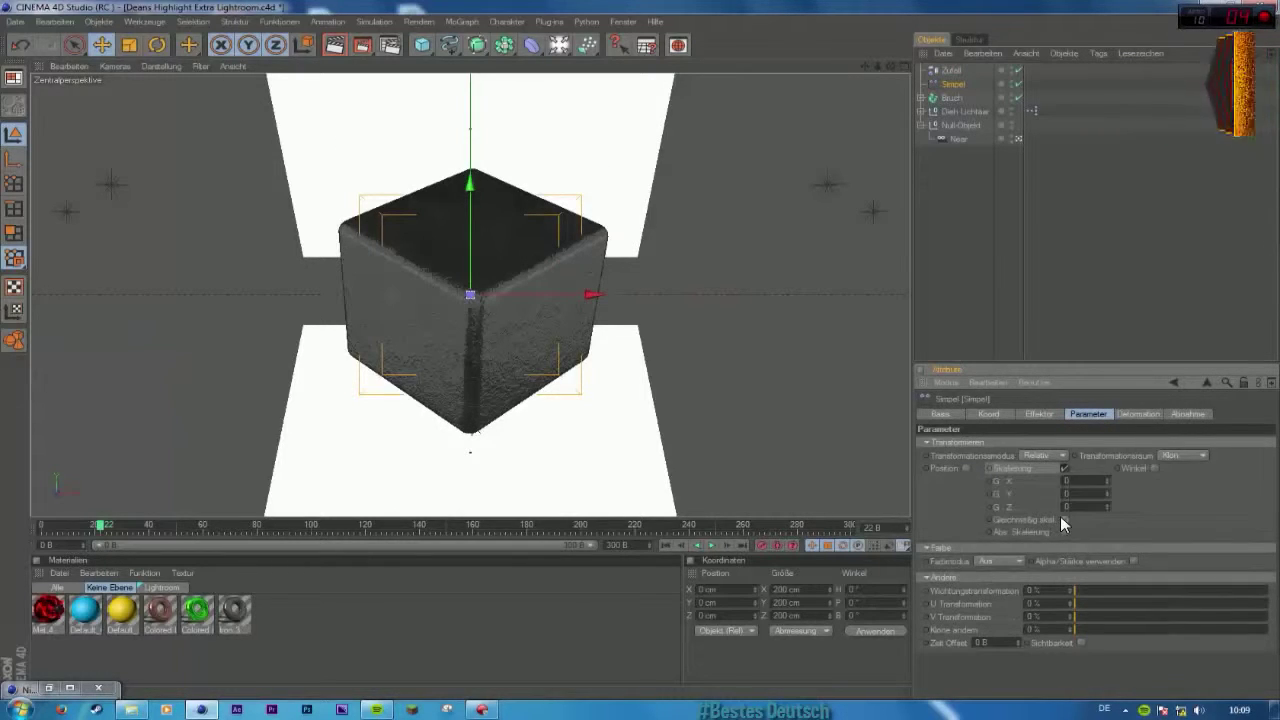
click(1063, 520)
text(-1)
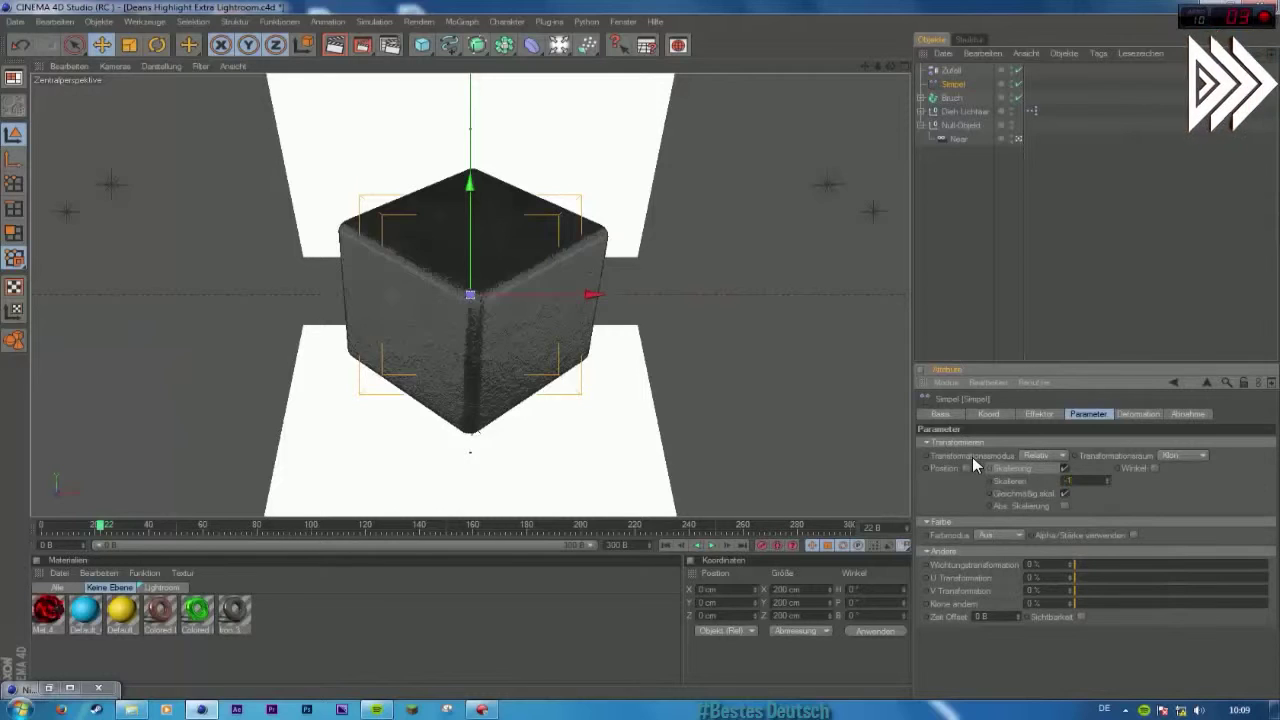
key(Return)
click(1155, 467)
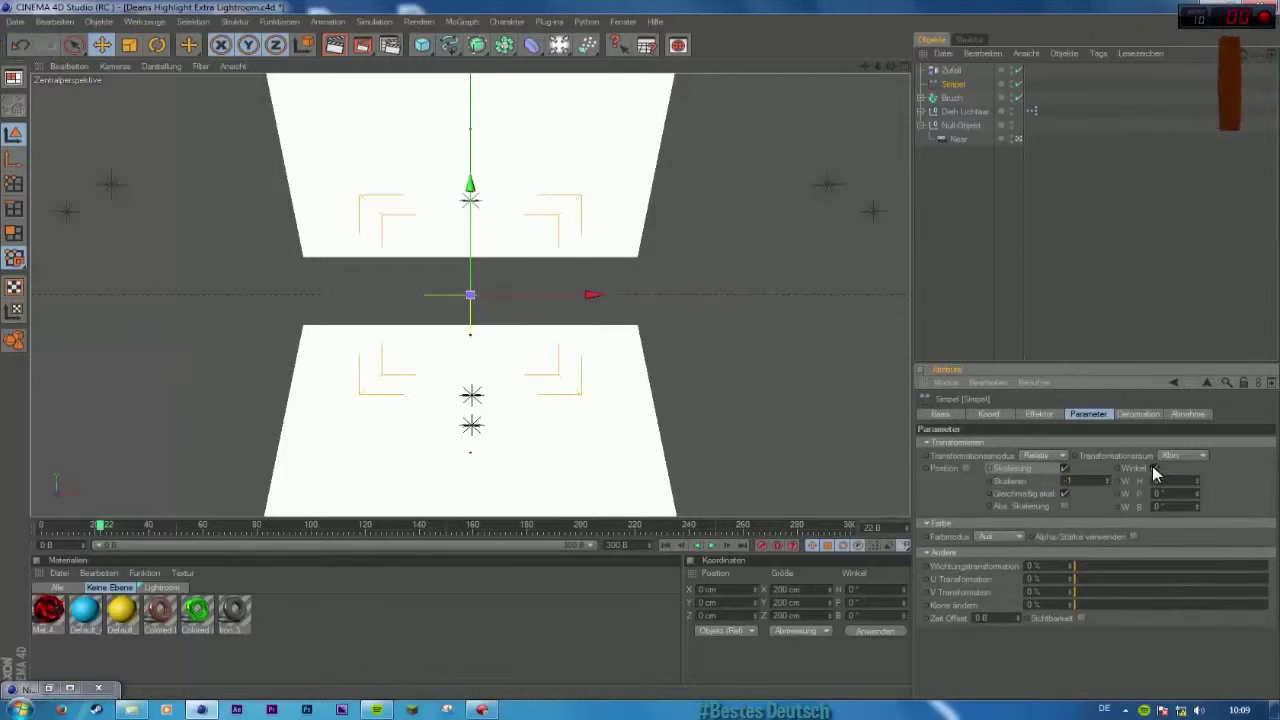
click(1154, 467)
Step: Give the Simpel effector a linear falloff with its Ausrichtung set to -X
click(1192, 415)
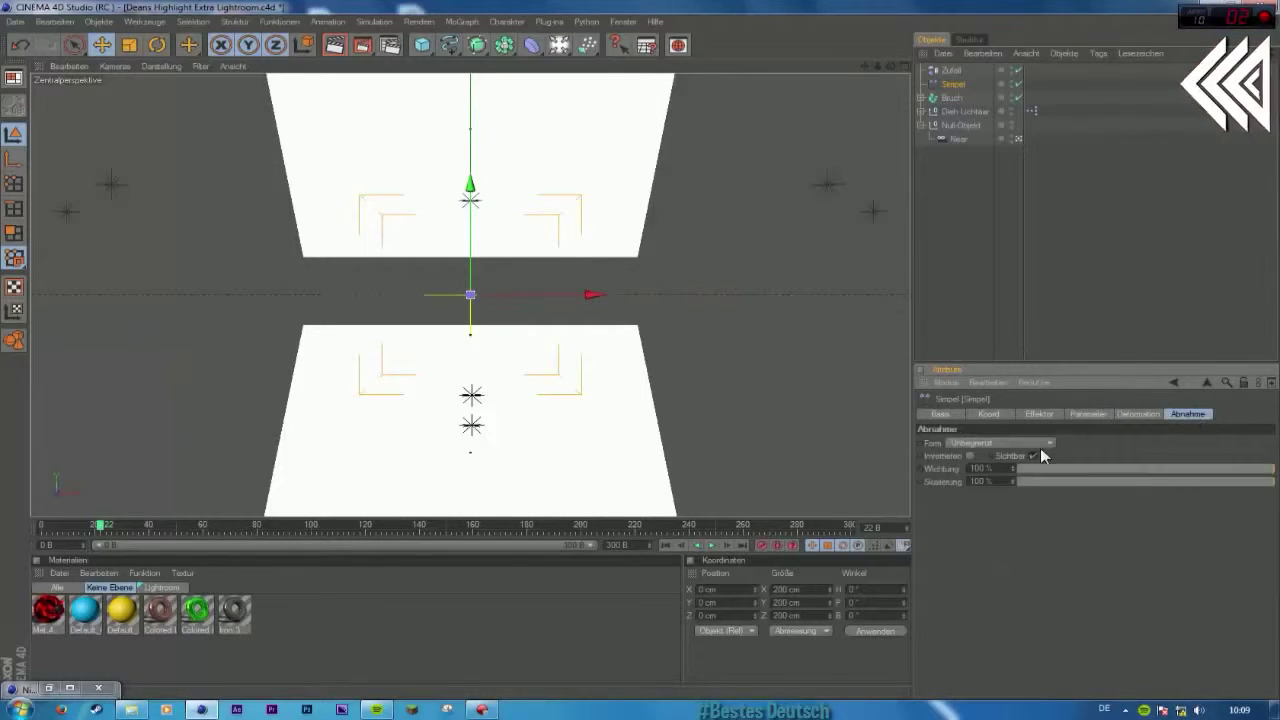
click(1000, 443)
click(992, 511)
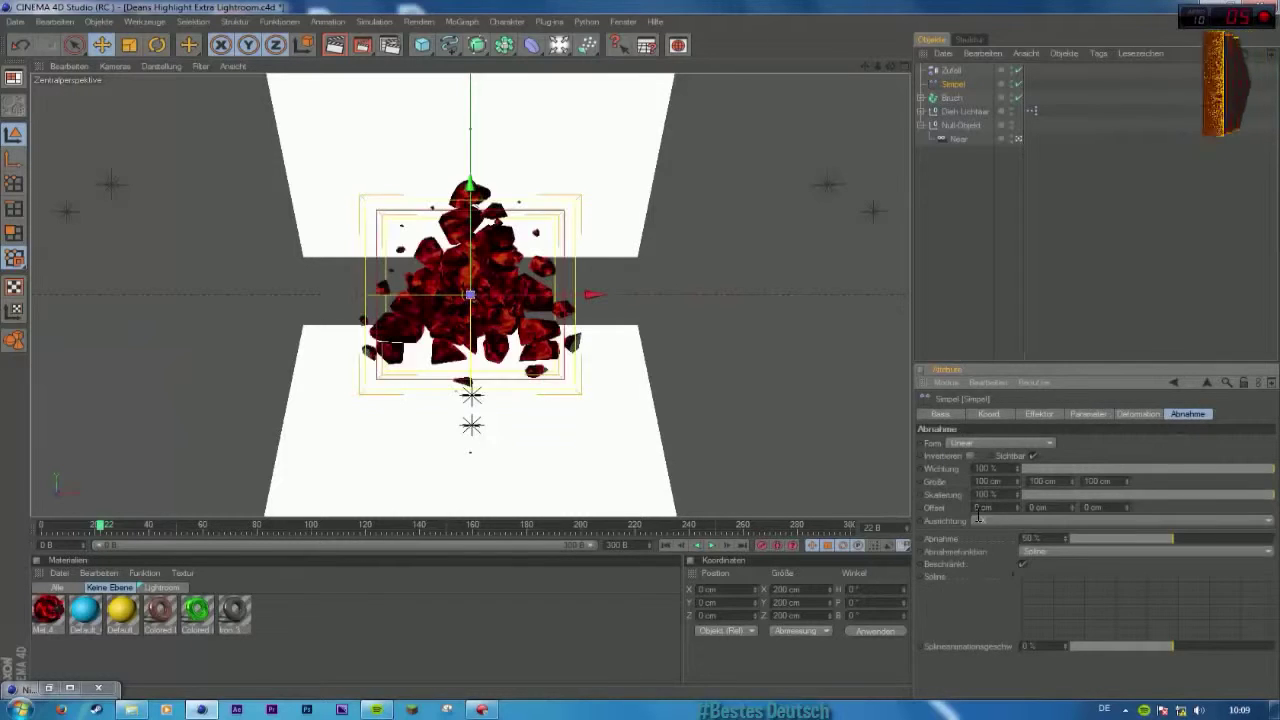
click(990, 521)
click(990, 538)
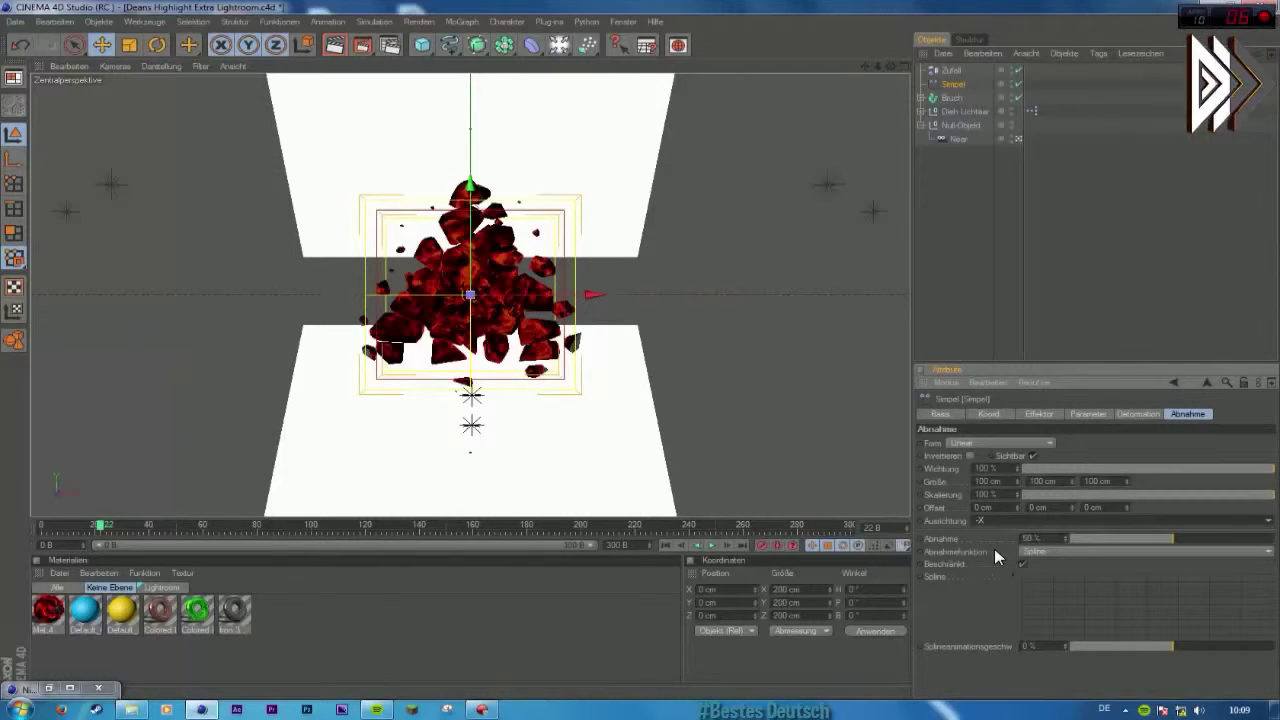
Step: Set the Zufall effector's position variation to 2 cm on X, Y and Z
click(950, 71)
click(1088, 414)
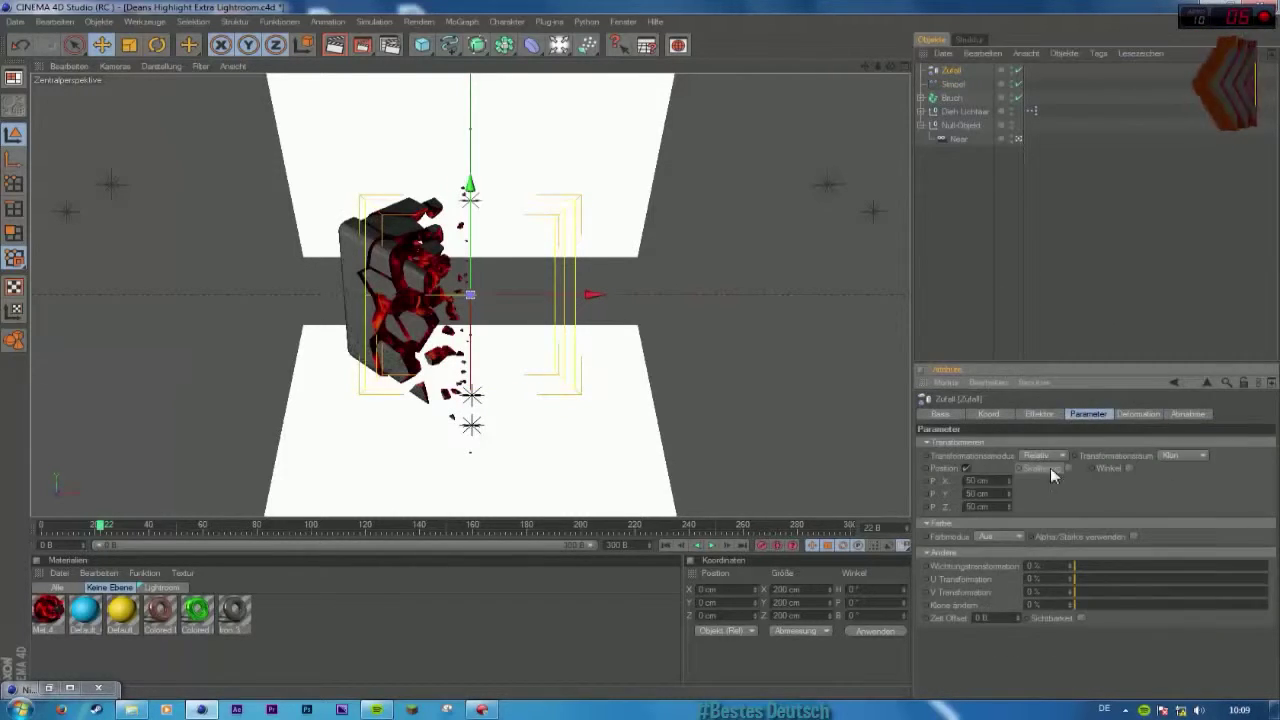
click(1000, 480)
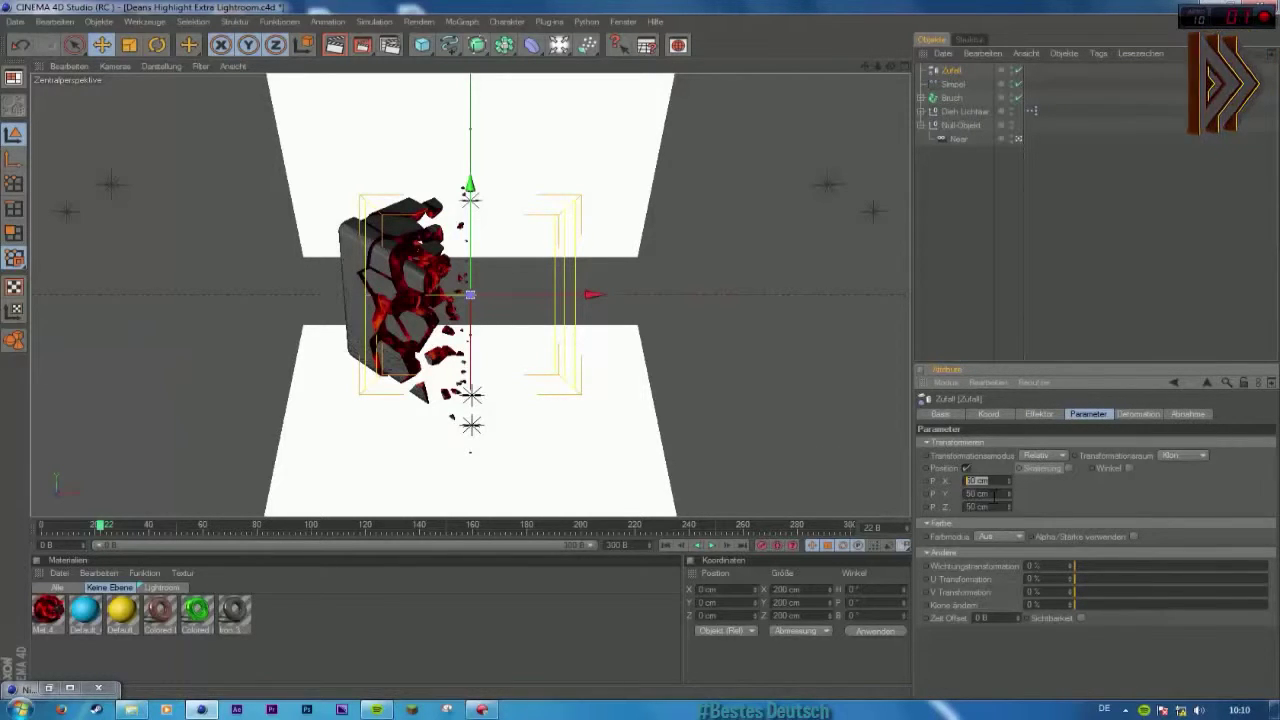
text(2)
key(Tab)
text(2)
key(Tab)
text(2)
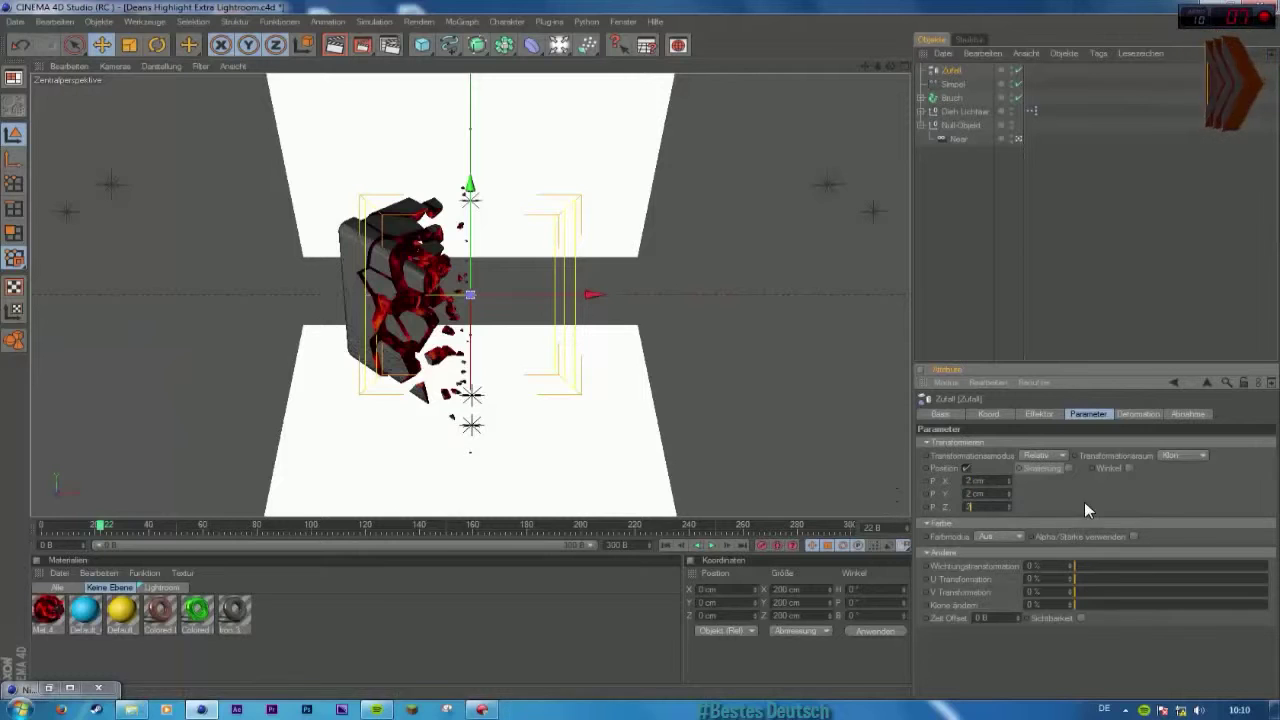
Step: Enable the Zufall effector's rotation (Winkel) and set it to H 12°, P 21° and B -12°
click(1128, 468)
click(1145, 481)
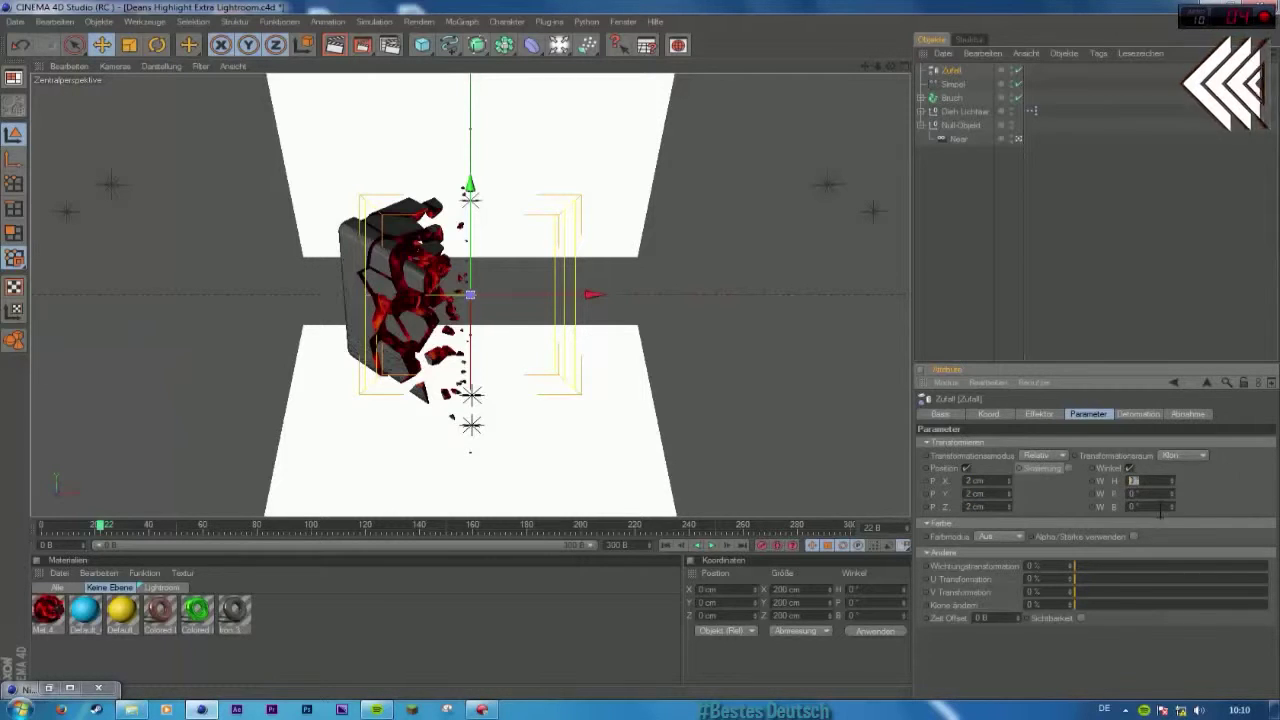
text(12)
click(1145, 494)
text(21)
key(Tab)
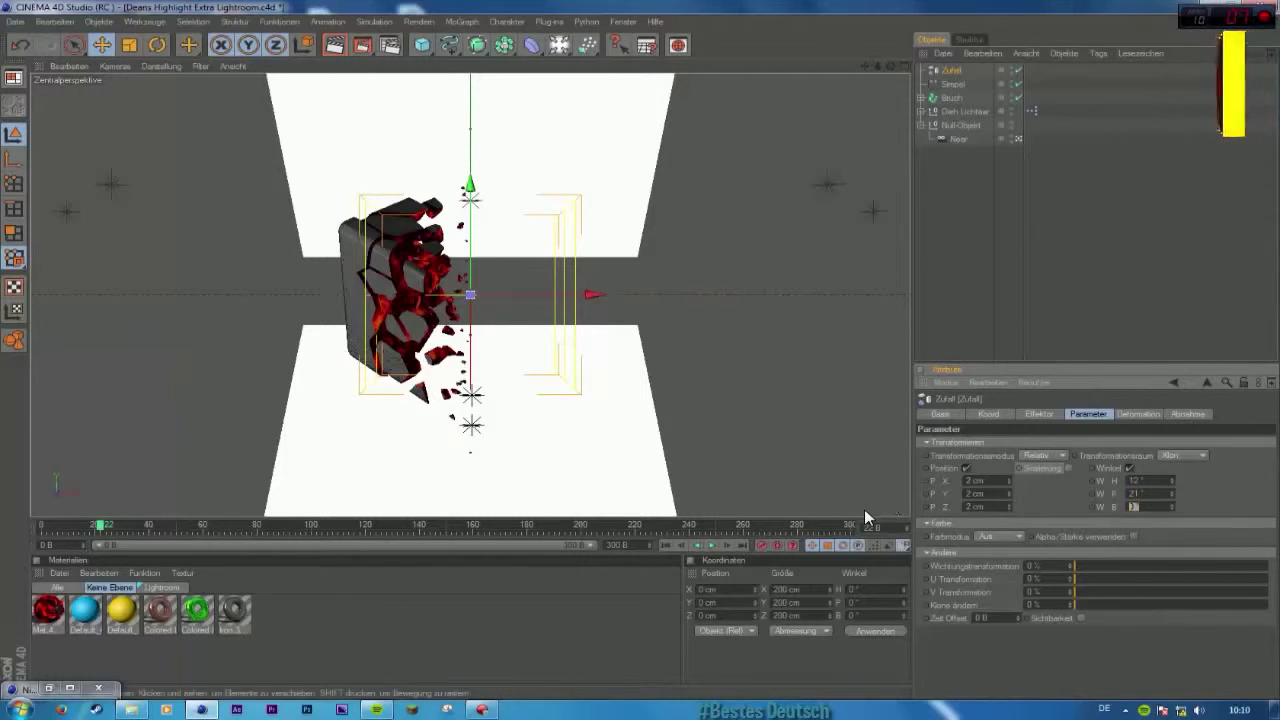
text(-12)
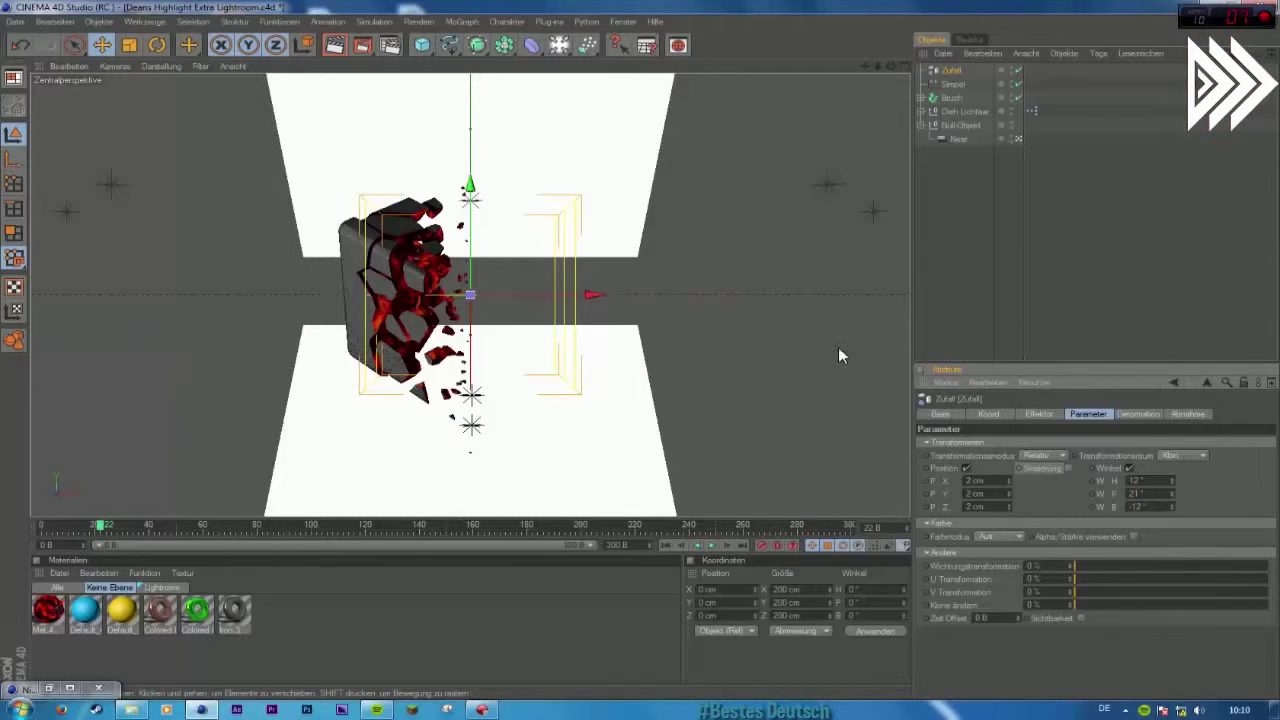
Step: Give the Zufall effector a linear falloff with its Ausrichtung set to -X
click(943, 188)
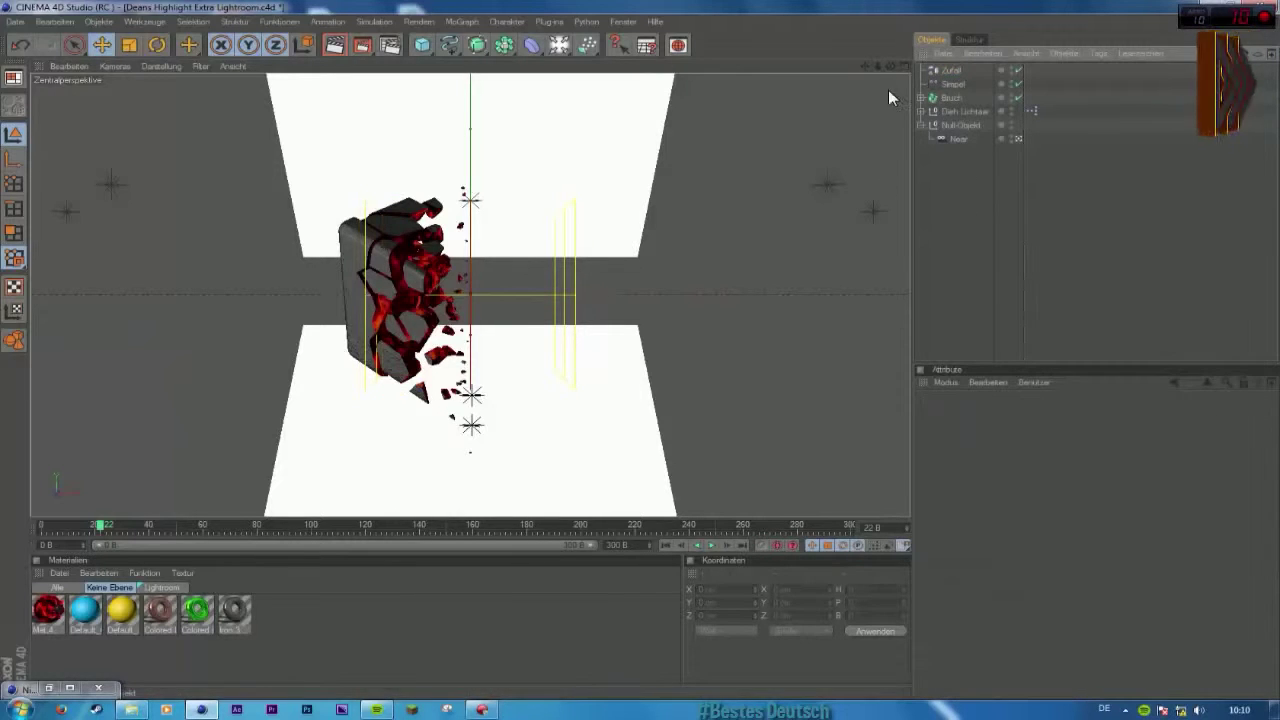
click(951, 70)
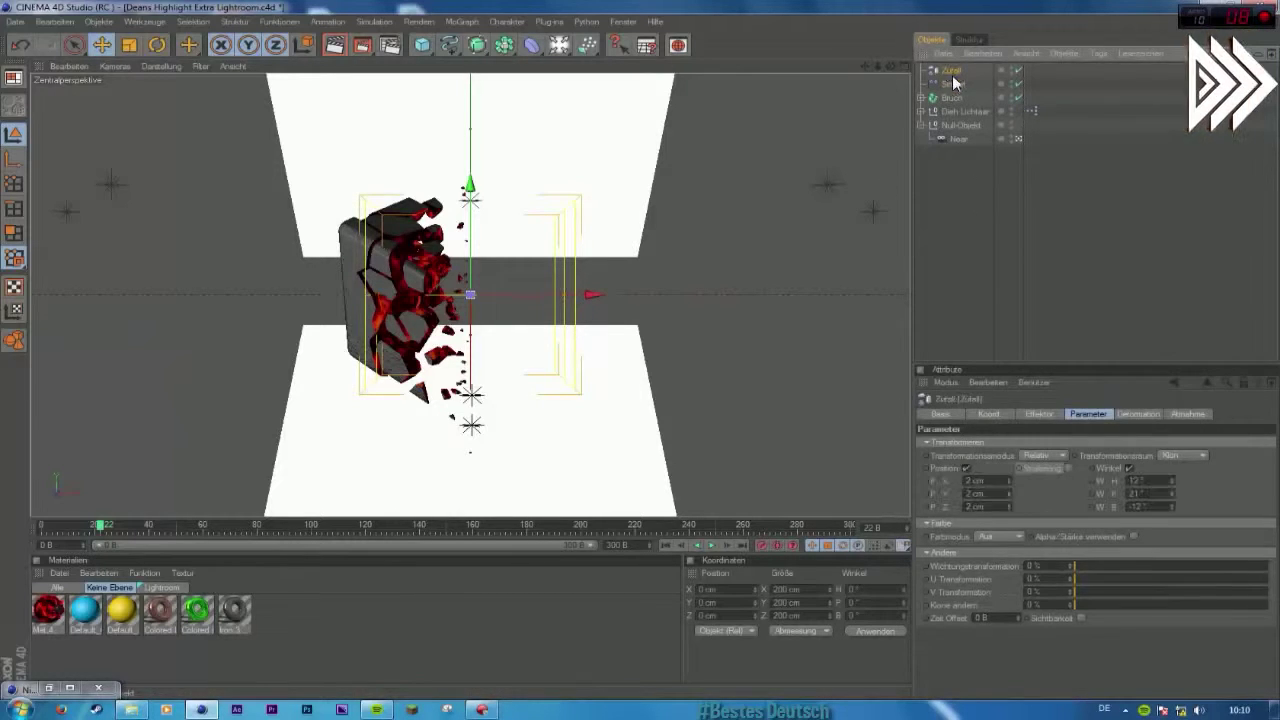
click(1185, 411)
click(1012, 442)
click(1004, 498)
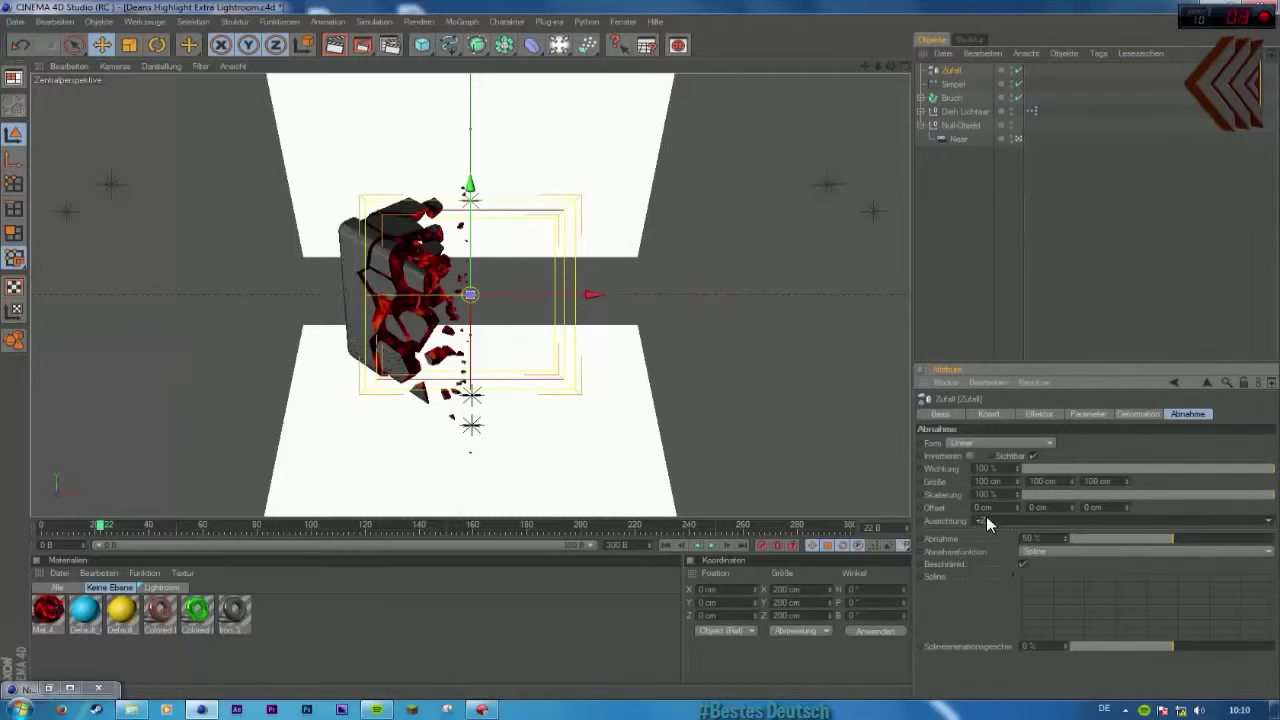
click(986, 521)
click(1006, 545)
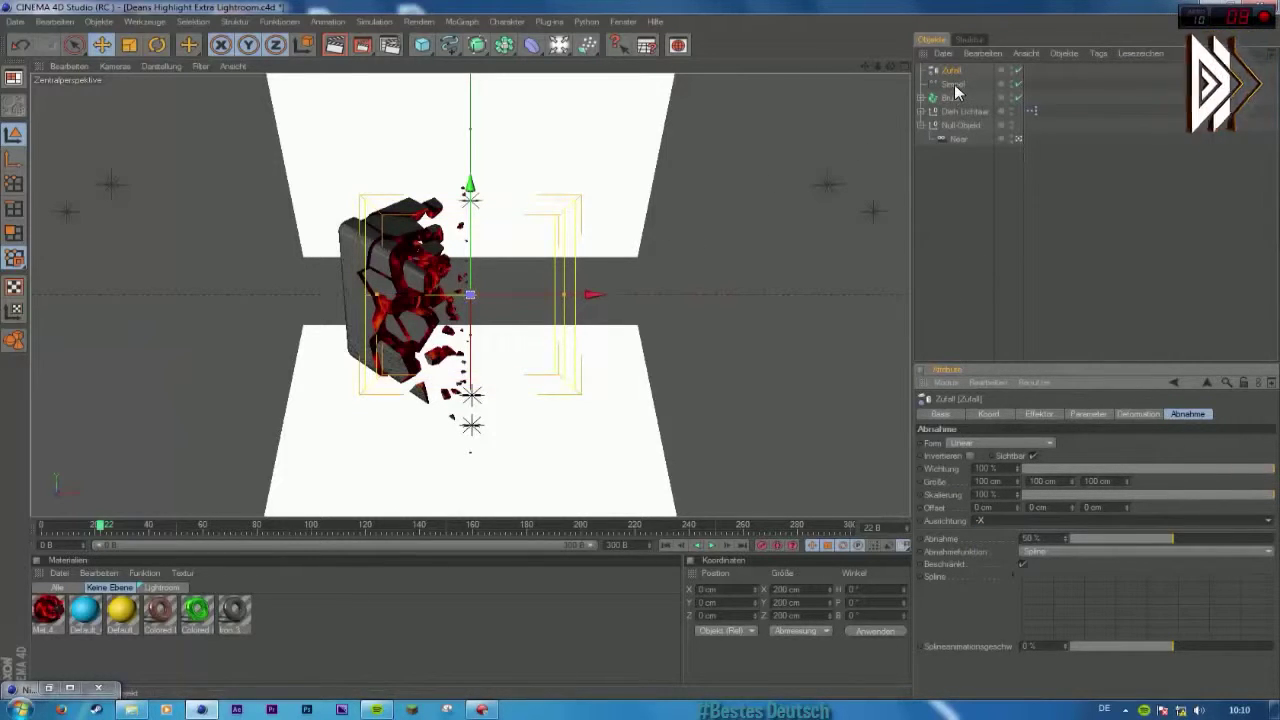
Step: Move the Zufall and Simpel effectors together along X to about 109 cm
middle_click(860, 181)
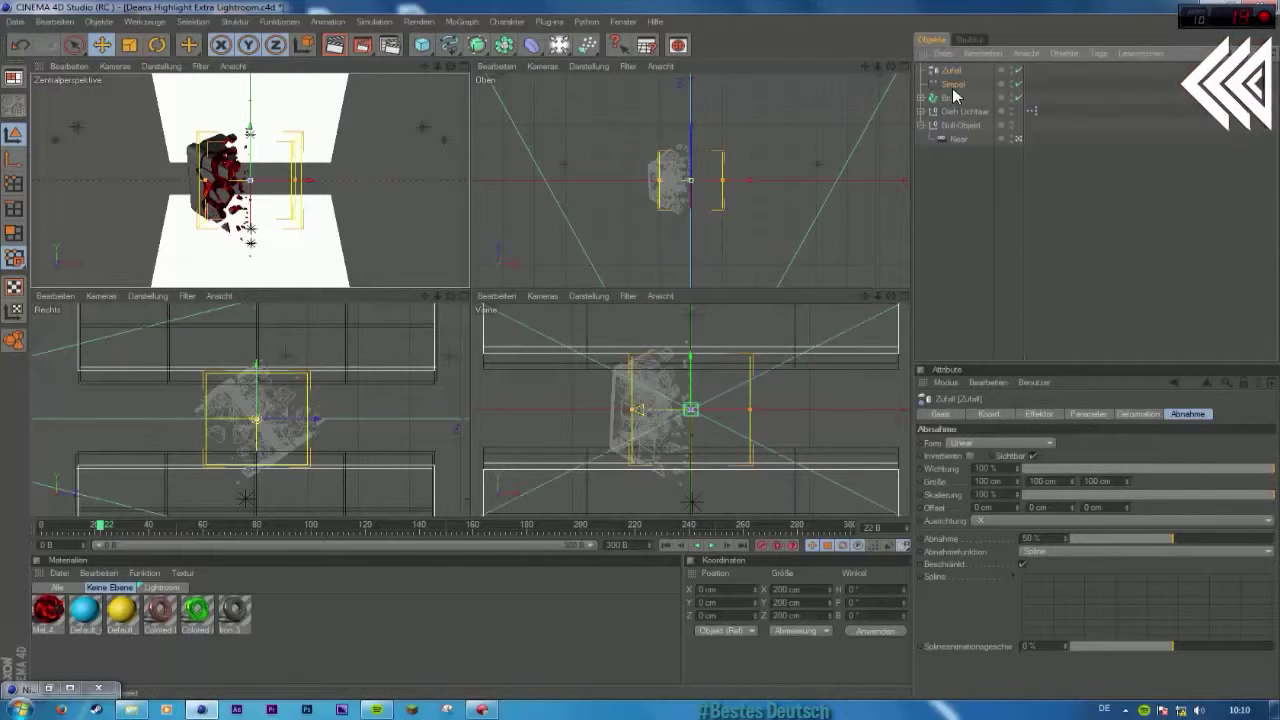
middle_click(320, 280)
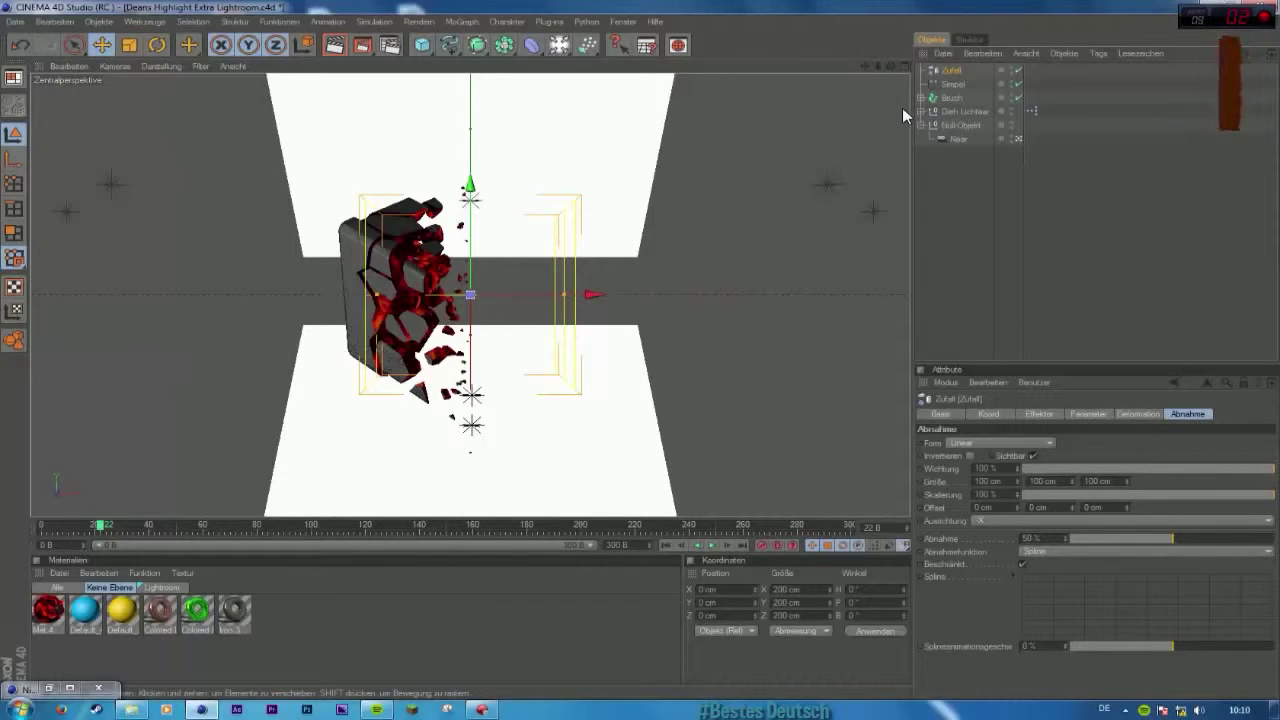
click(950, 212)
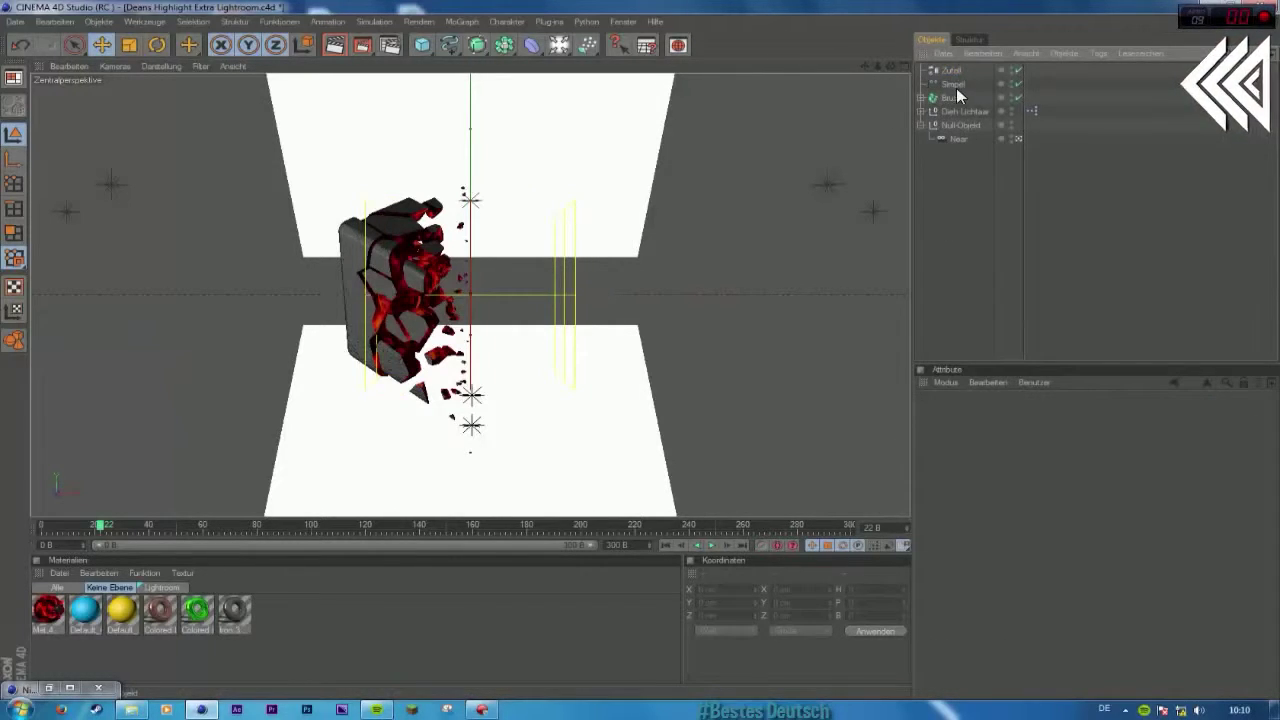
click(956, 86)
click(950, 71)
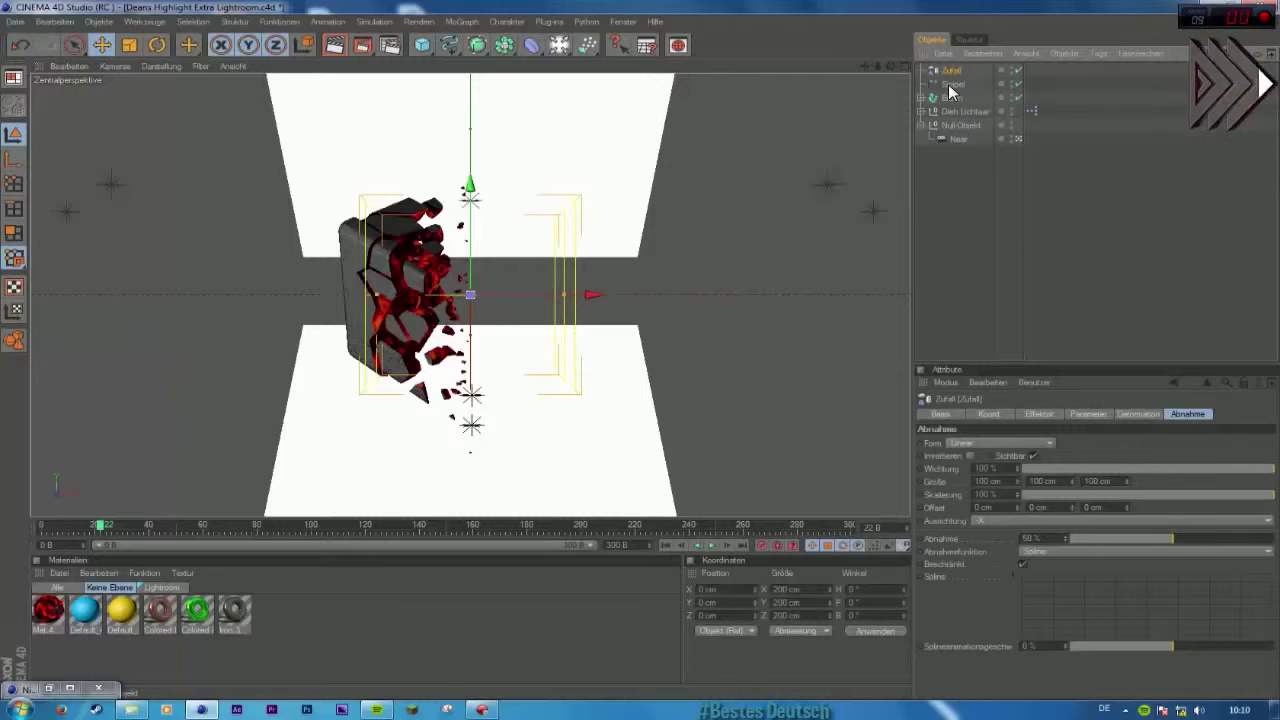
ctrl+click(948, 84)
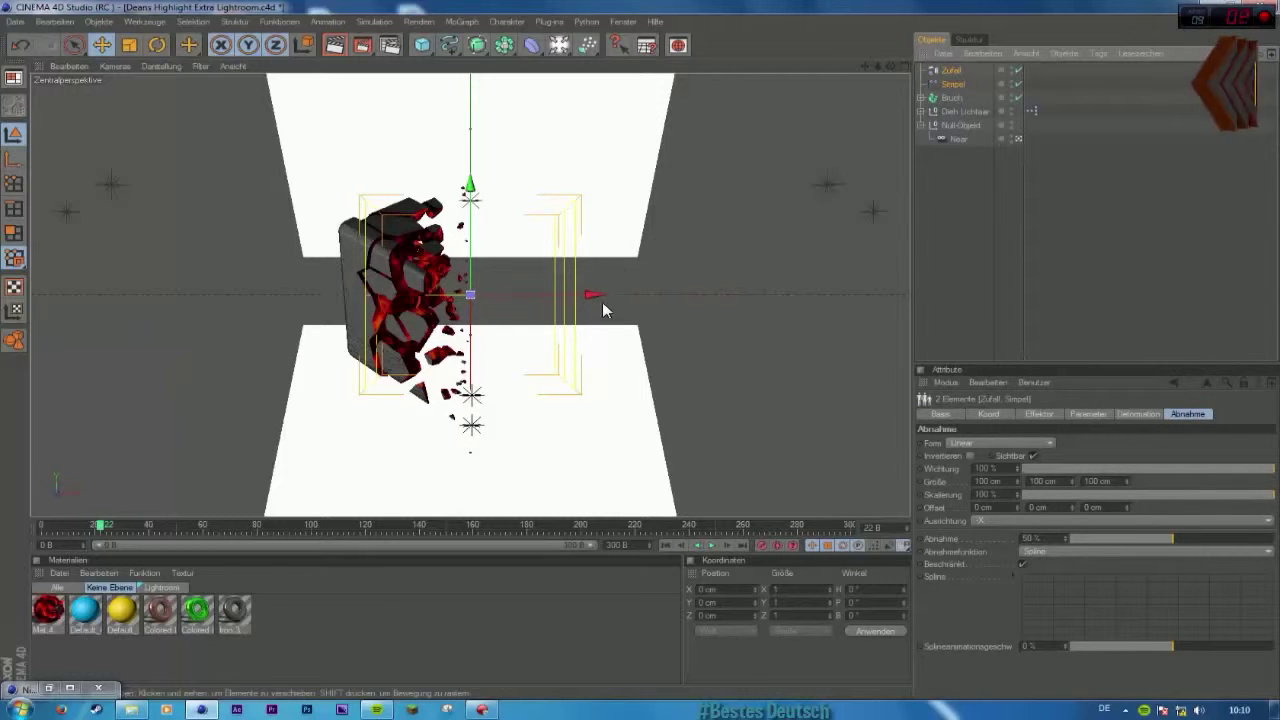
drag(603, 303, 697, 295)
Step: Add the Zufall effector to the Bruch object's list of effectors
click(951, 71)
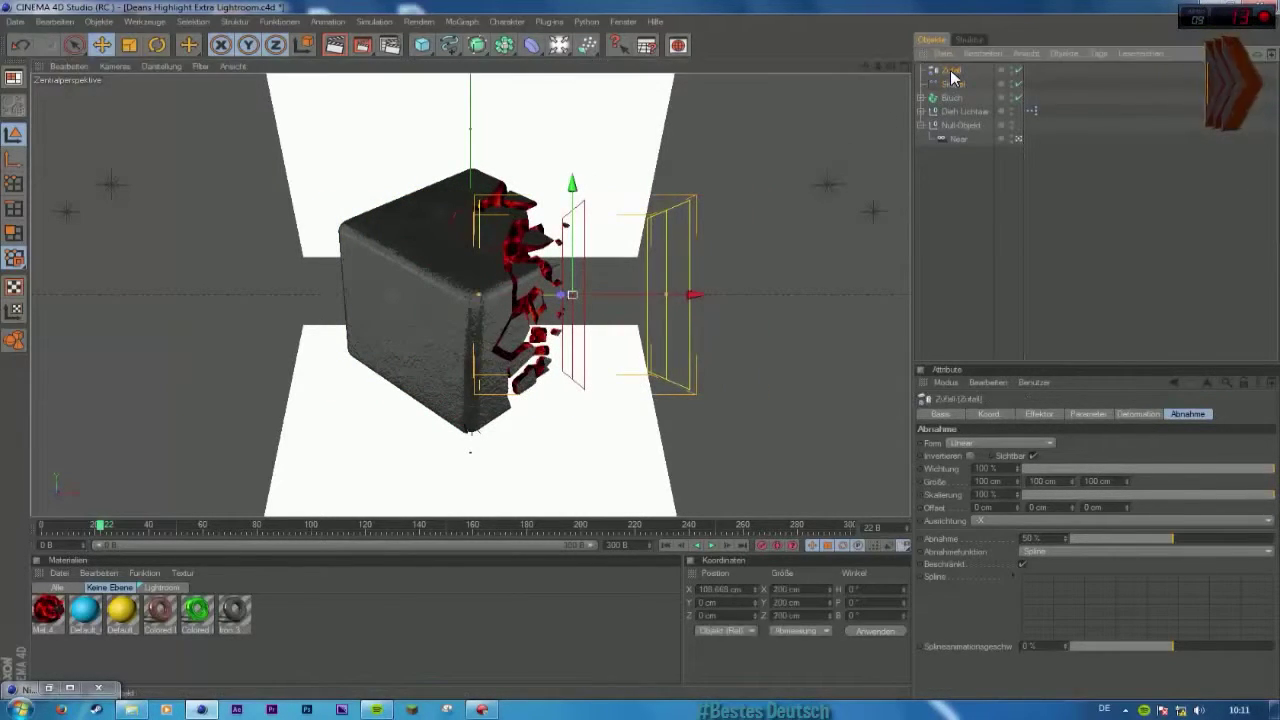
click(1087, 414)
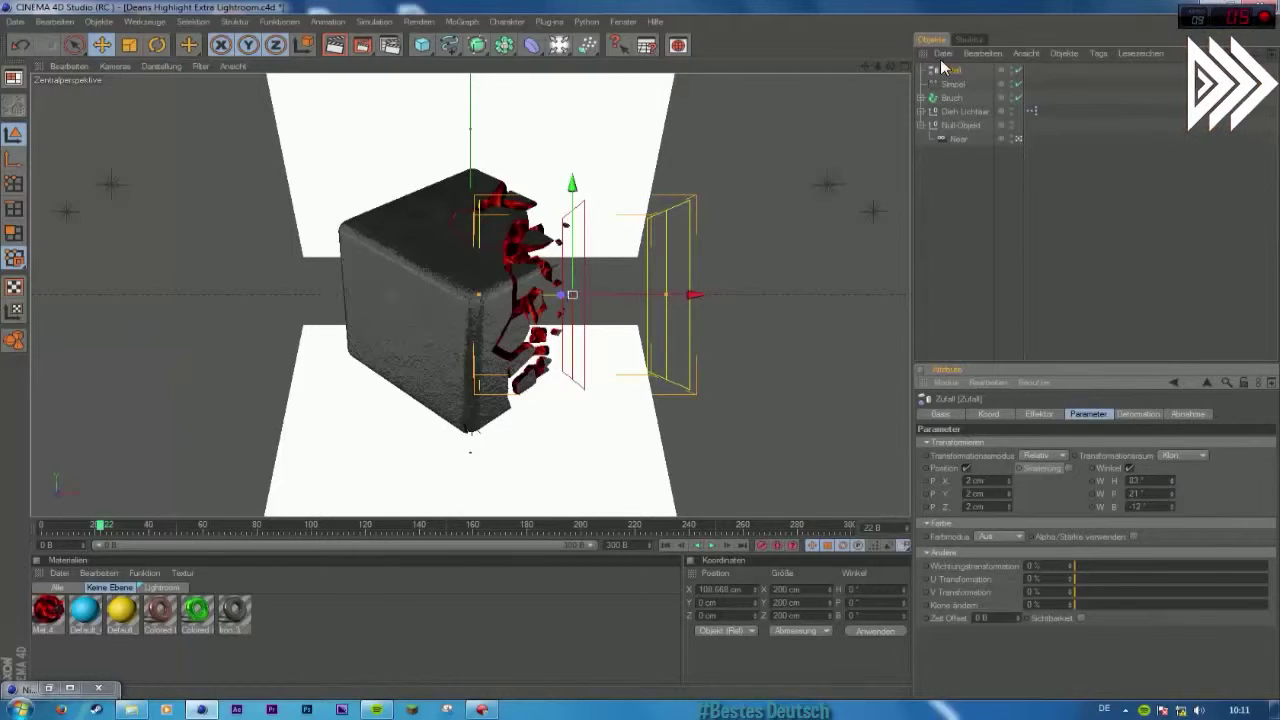
click(952, 98)
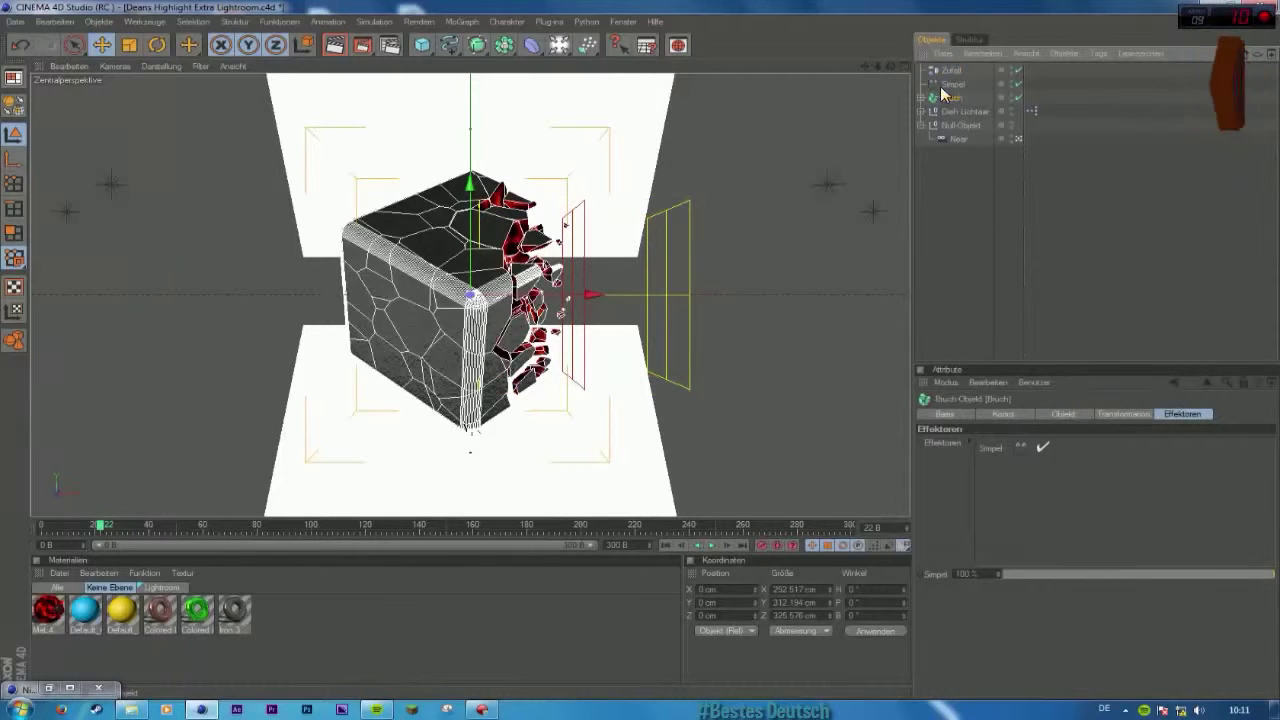
drag(948, 78, 1004, 480)
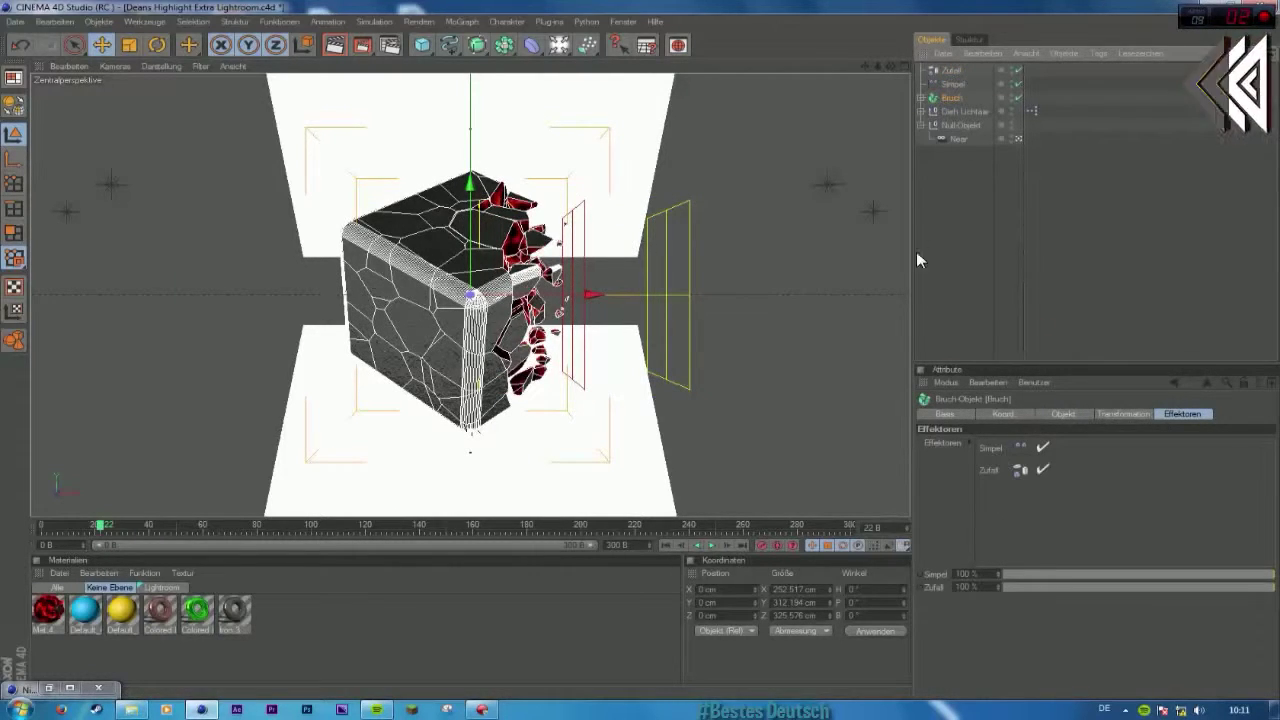
Step: Set the Zufall effector's rotation to H 90°, P -100°, B 50° and its position variation to X 20 cm, Y -40 cm, Z 0 cm
click(968, 183)
click(950, 71)
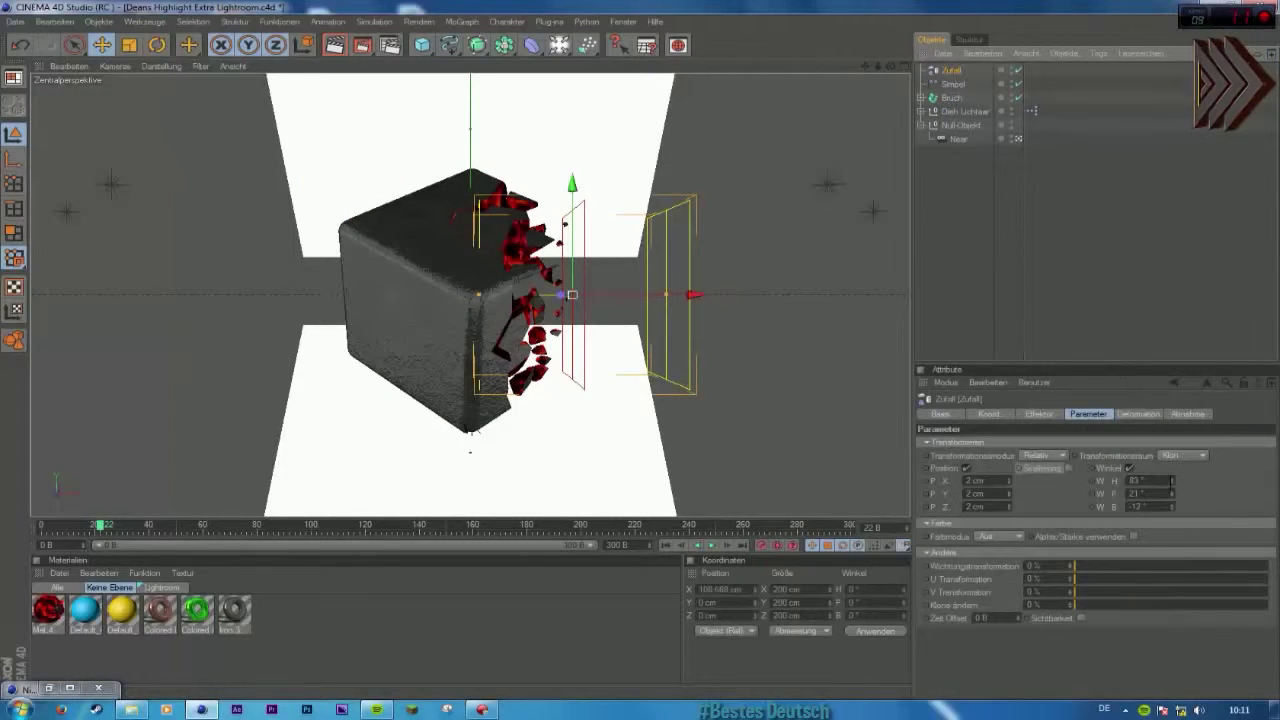
drag(1172, 478, 1168, 518)
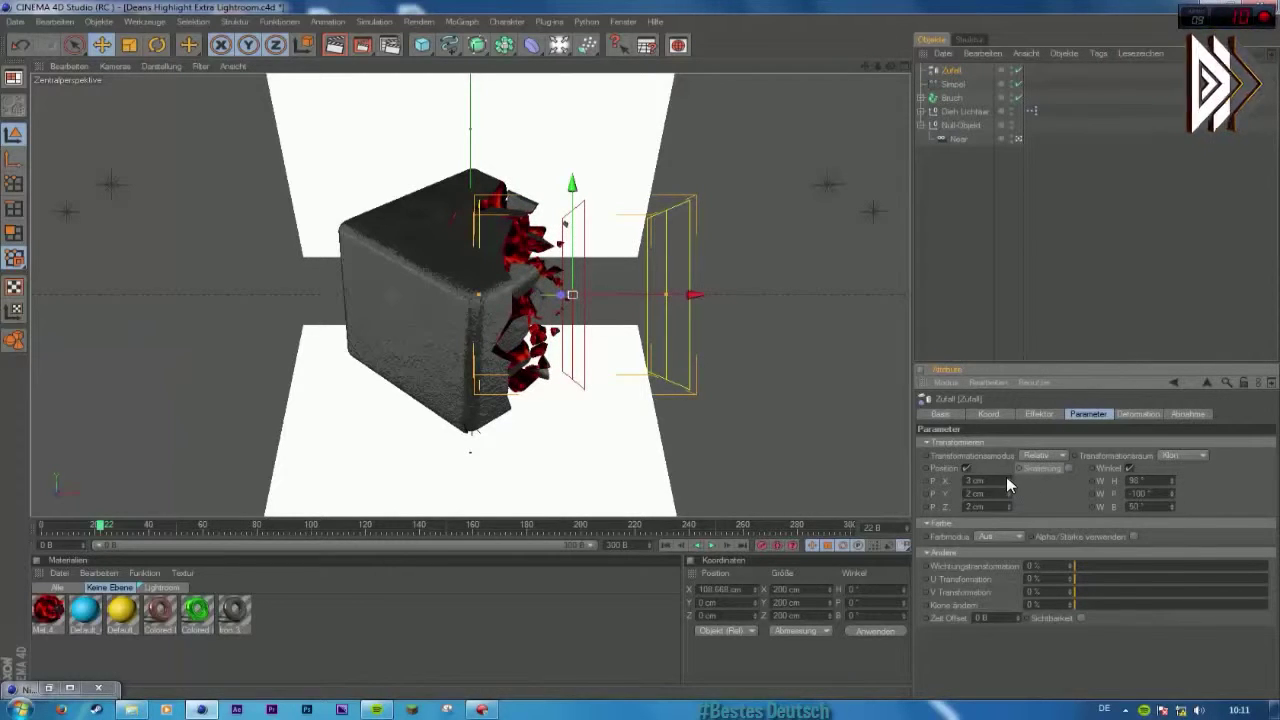
drag(1006, 476, 1014, 519)
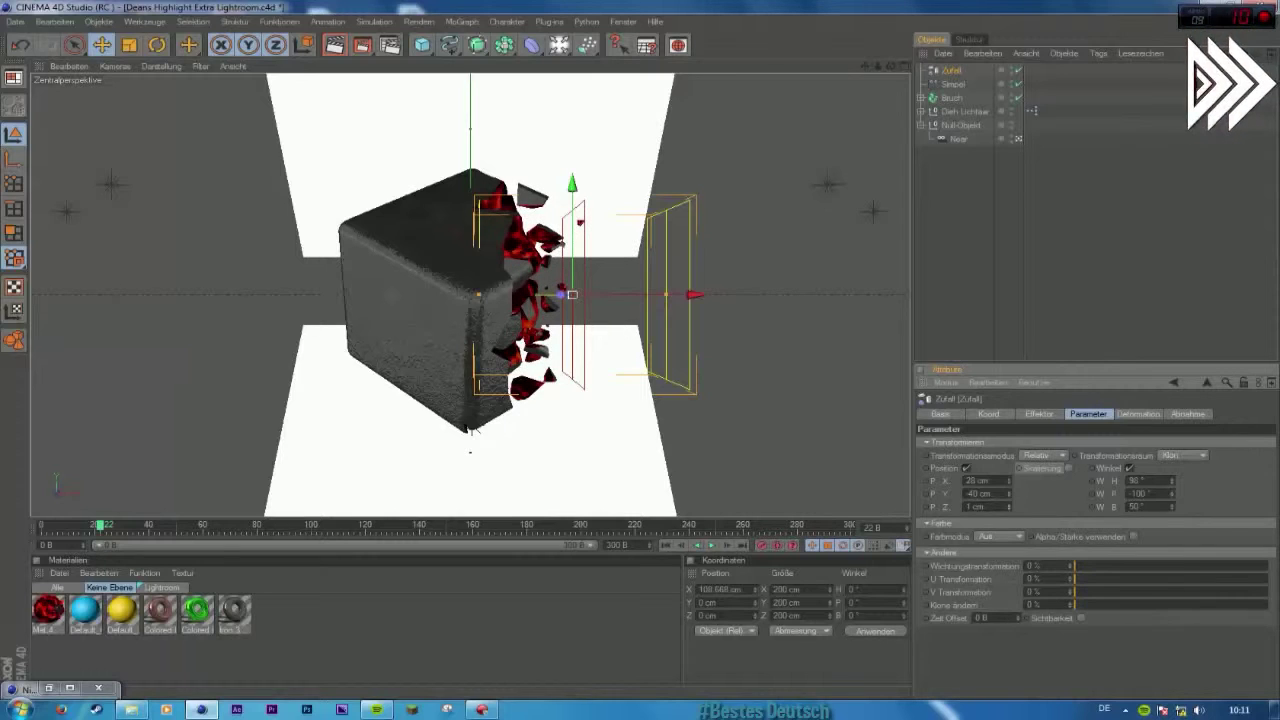
Step: Move the Zufall and Simpel effectors together to about -165 cm on X and record their keyframe at frame 0
click(953, 84)
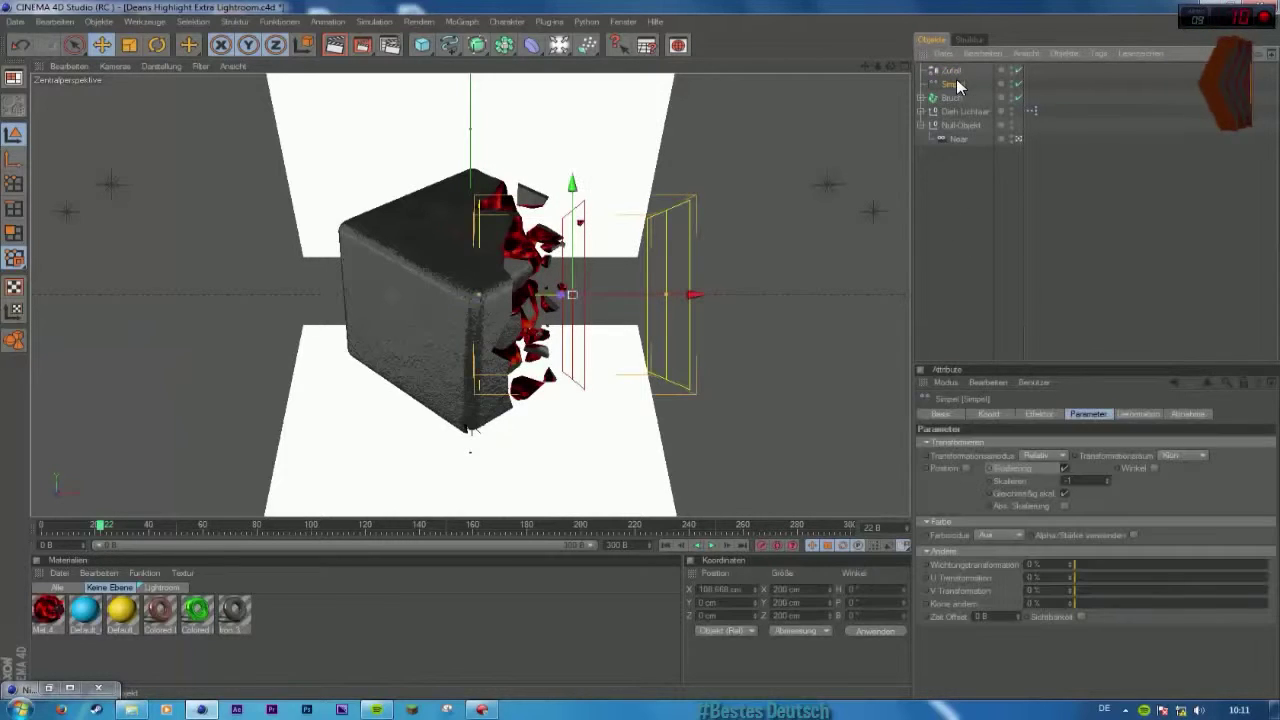
click(951, 71)
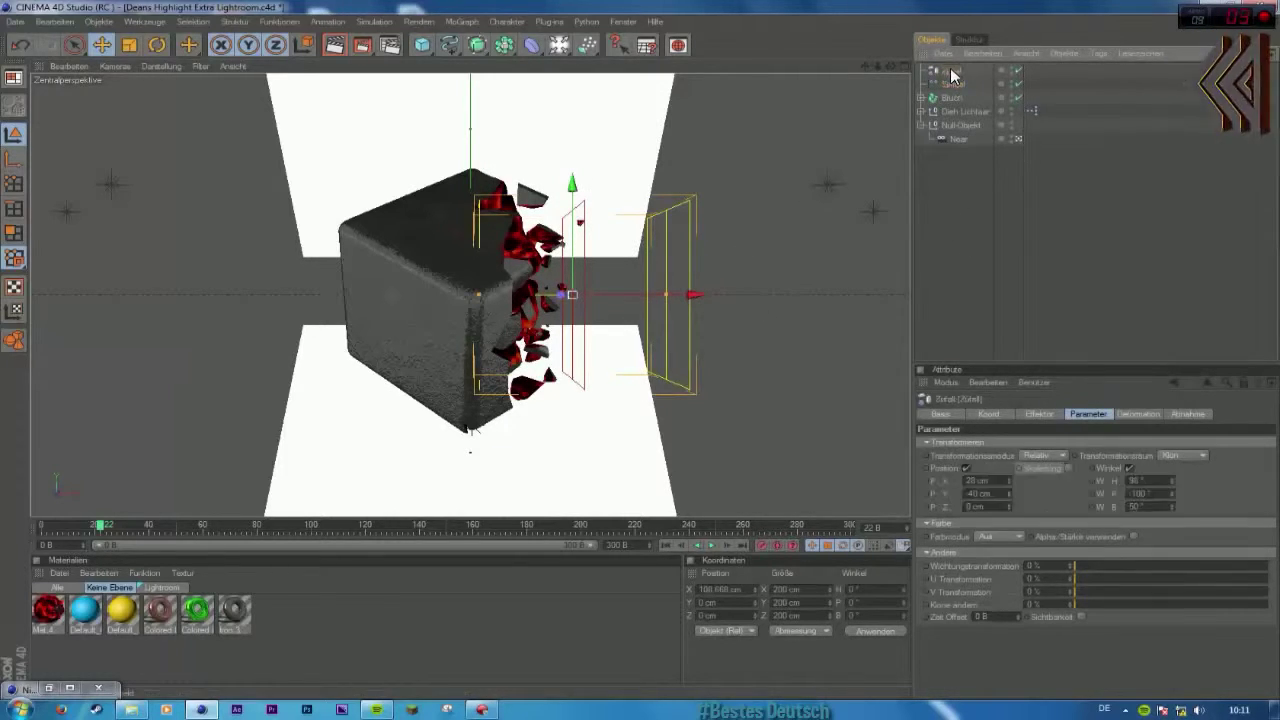
ctrl+click(953, 84)
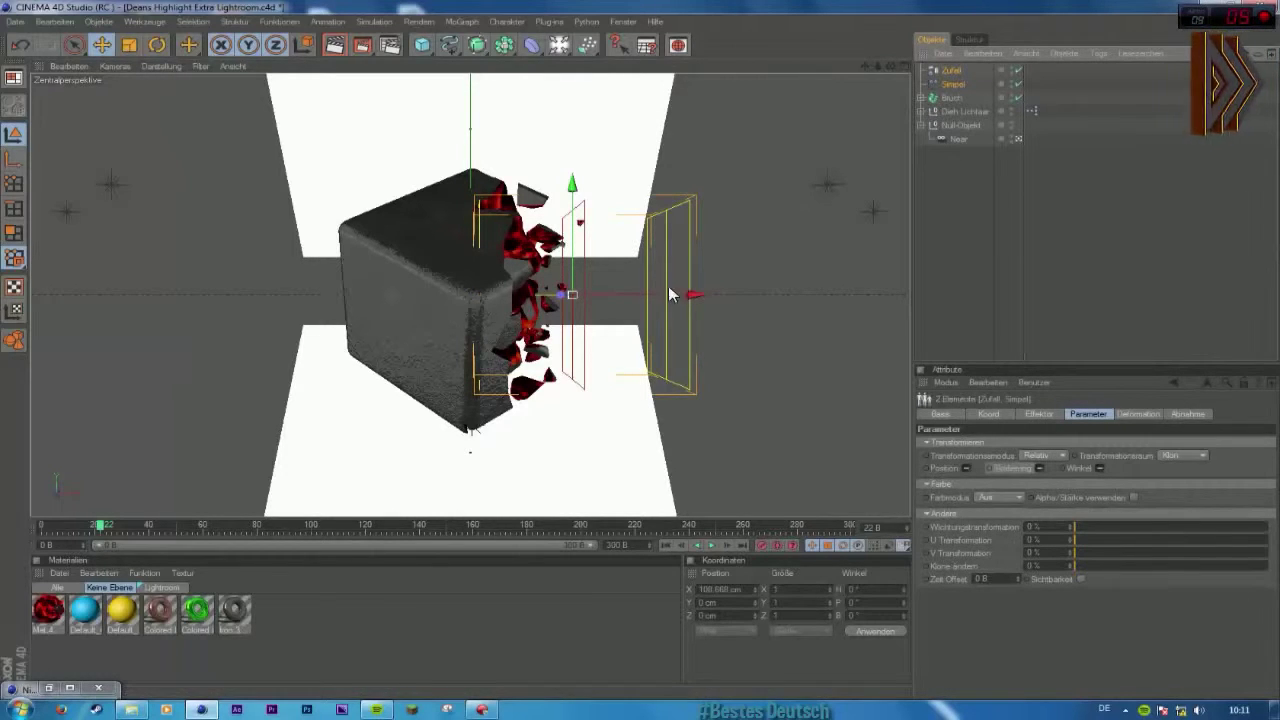
drag(693, 295, 438, 295)
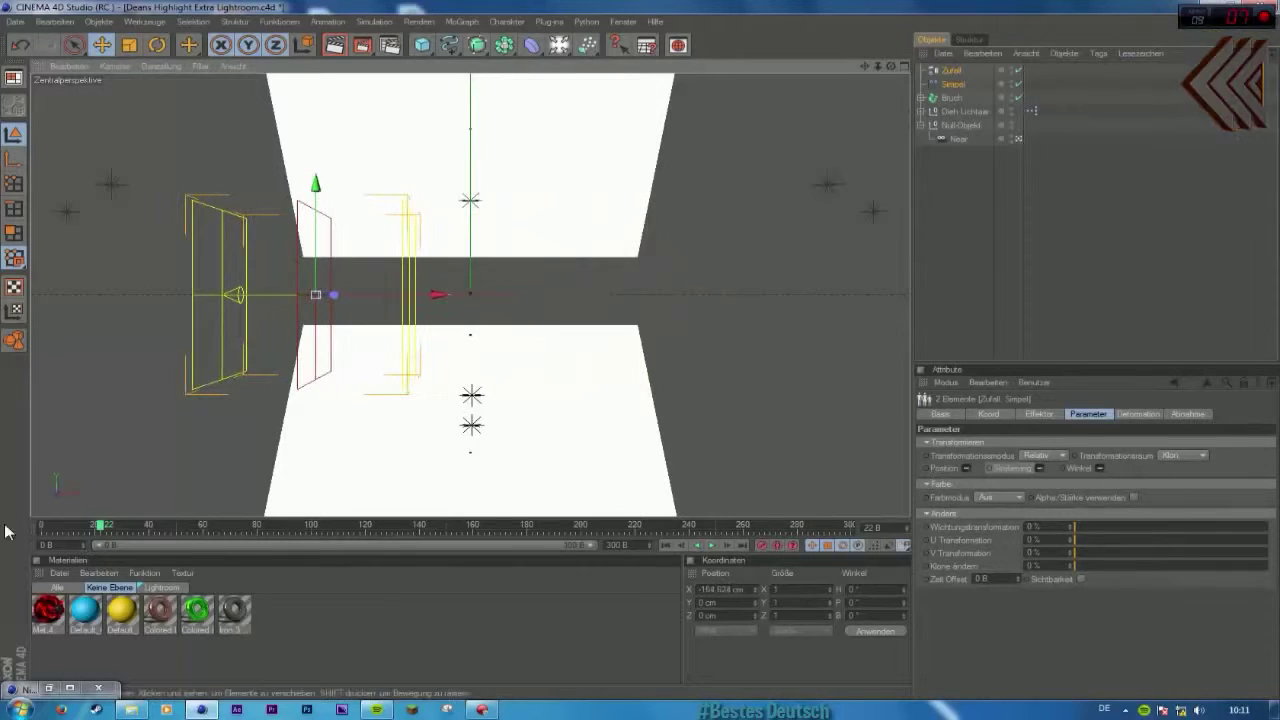
drag(103, 534, 42, 528)
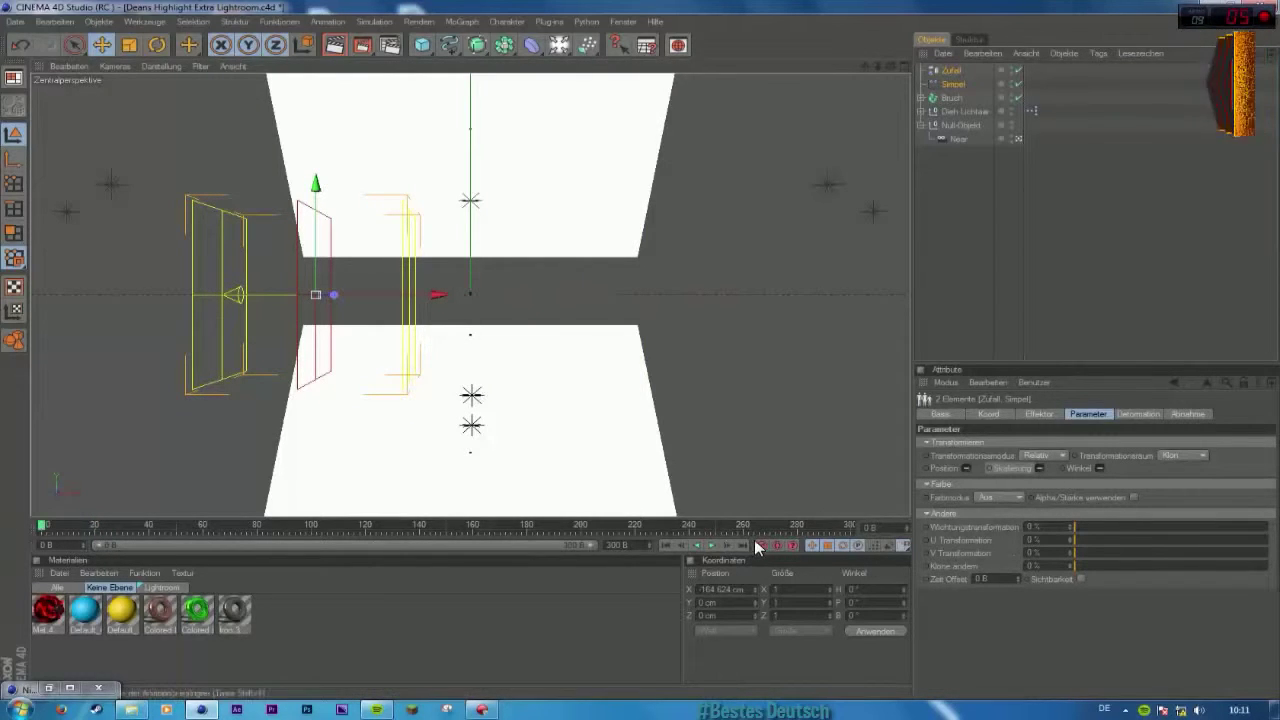
Step: At frame 50, move both effectors past the cube to about 254 cm on X and record a keyframe
click(174, 523)
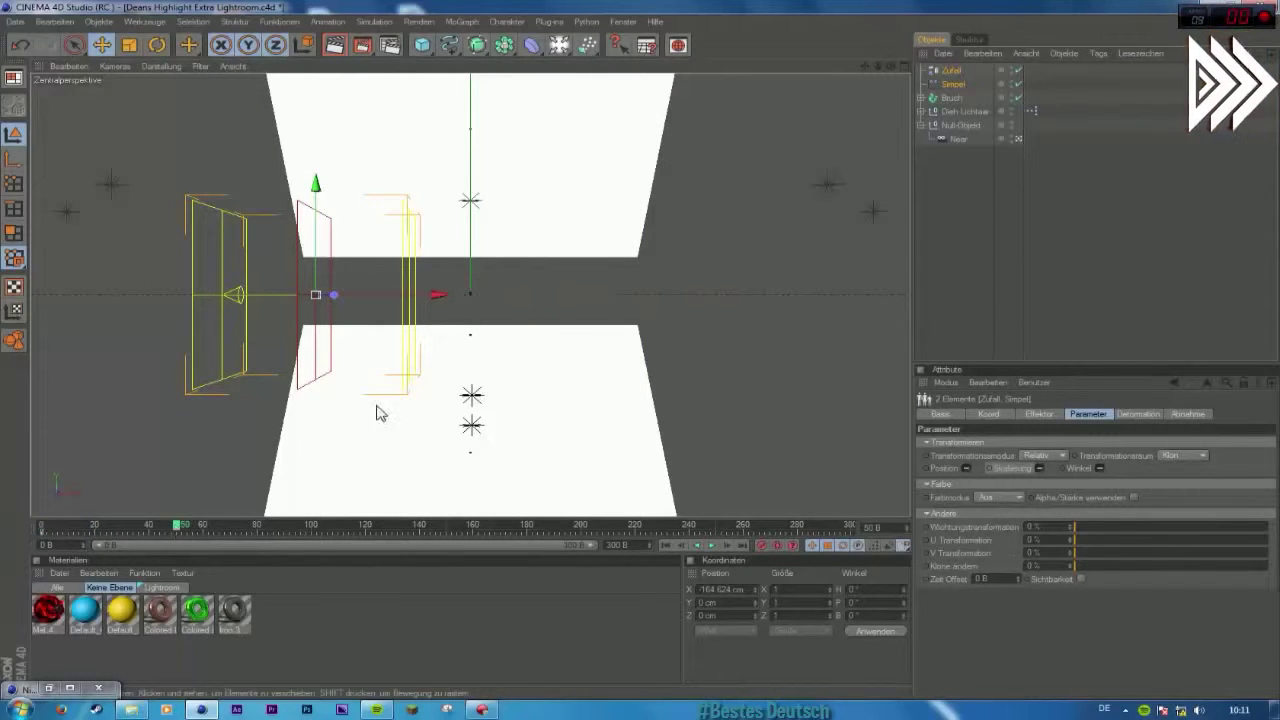
drag(444, 295, 832, 295)
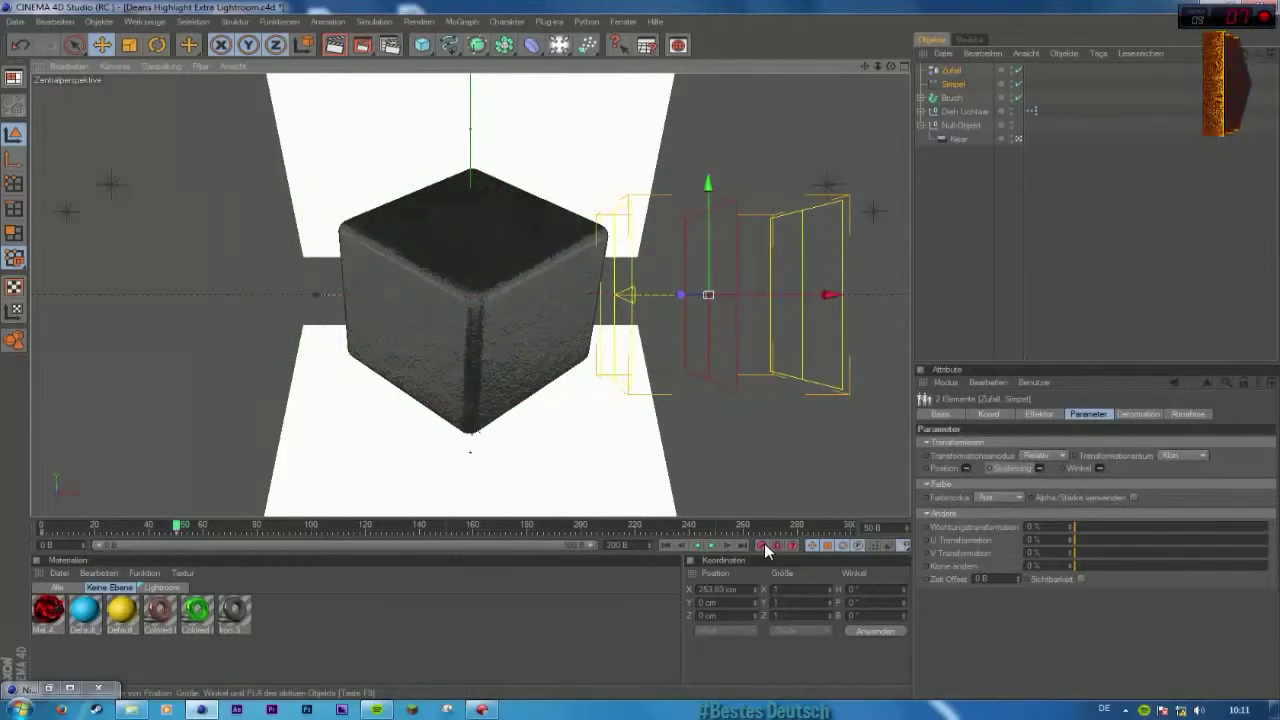
Step: Shift the Zufall effector's first keyframe from frame 0 to frame 14
click(952, 70)
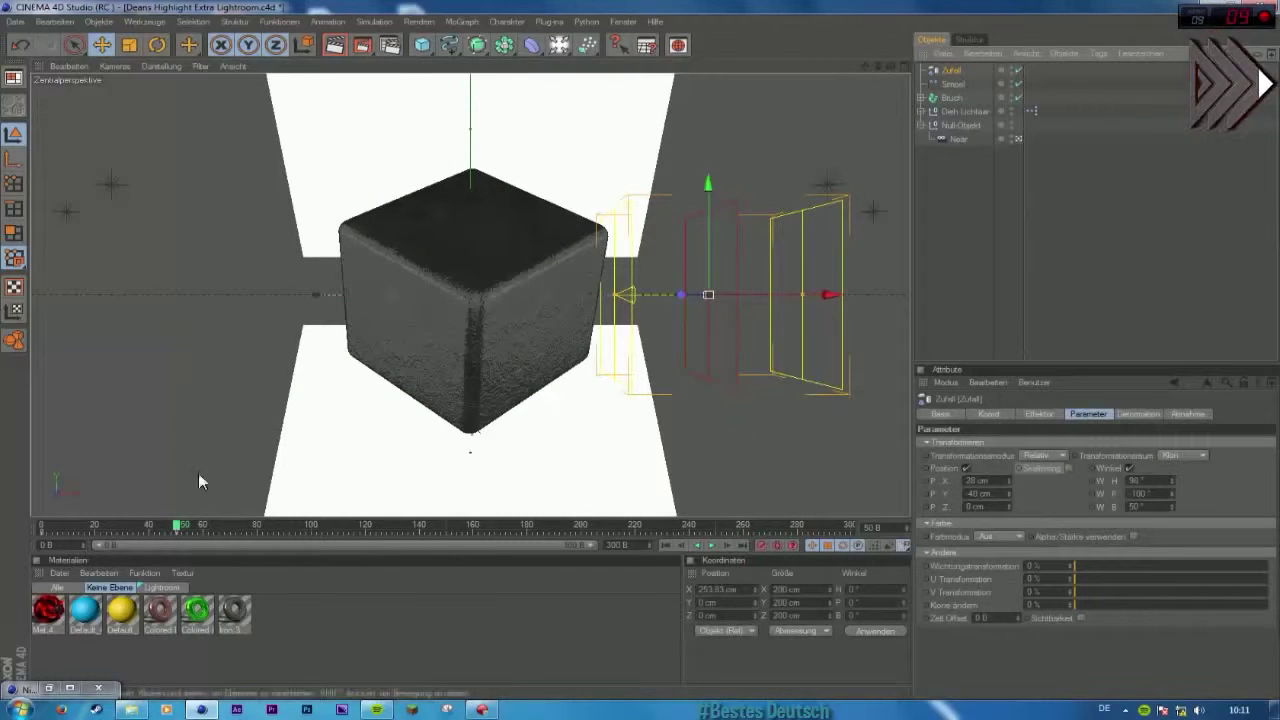
click(42, 535)
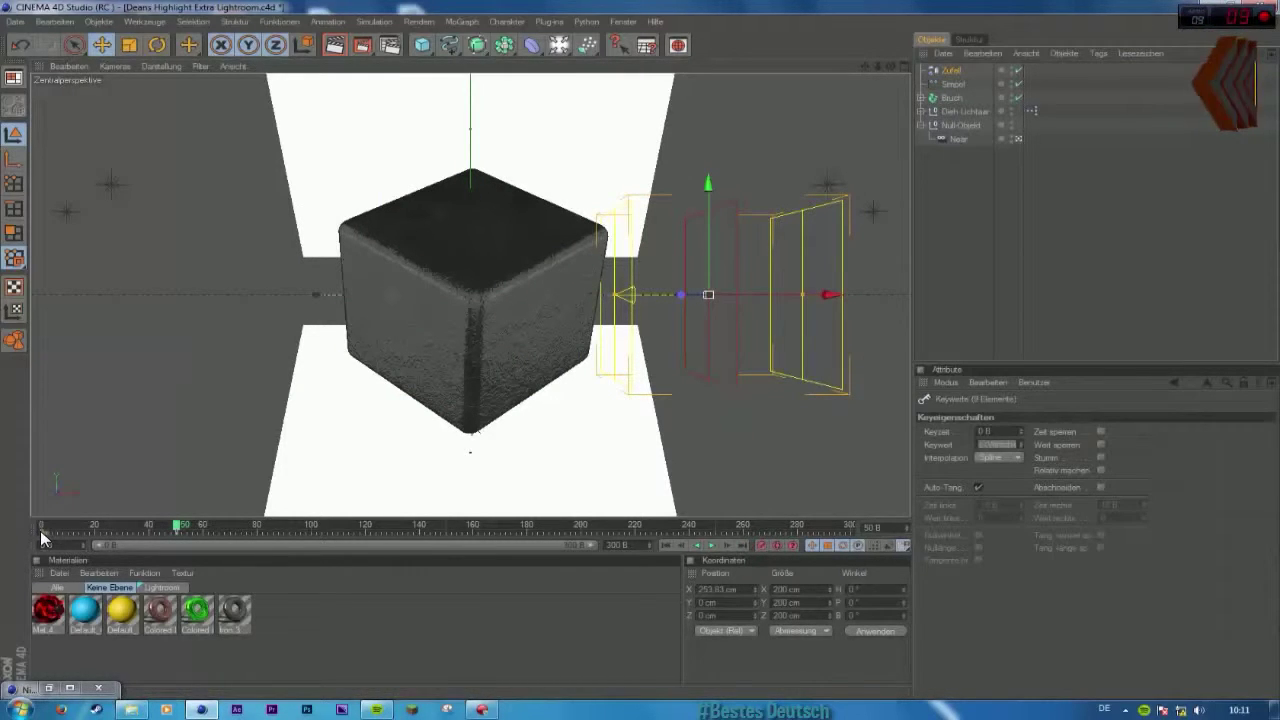
drag(62, 532, 135, 612)
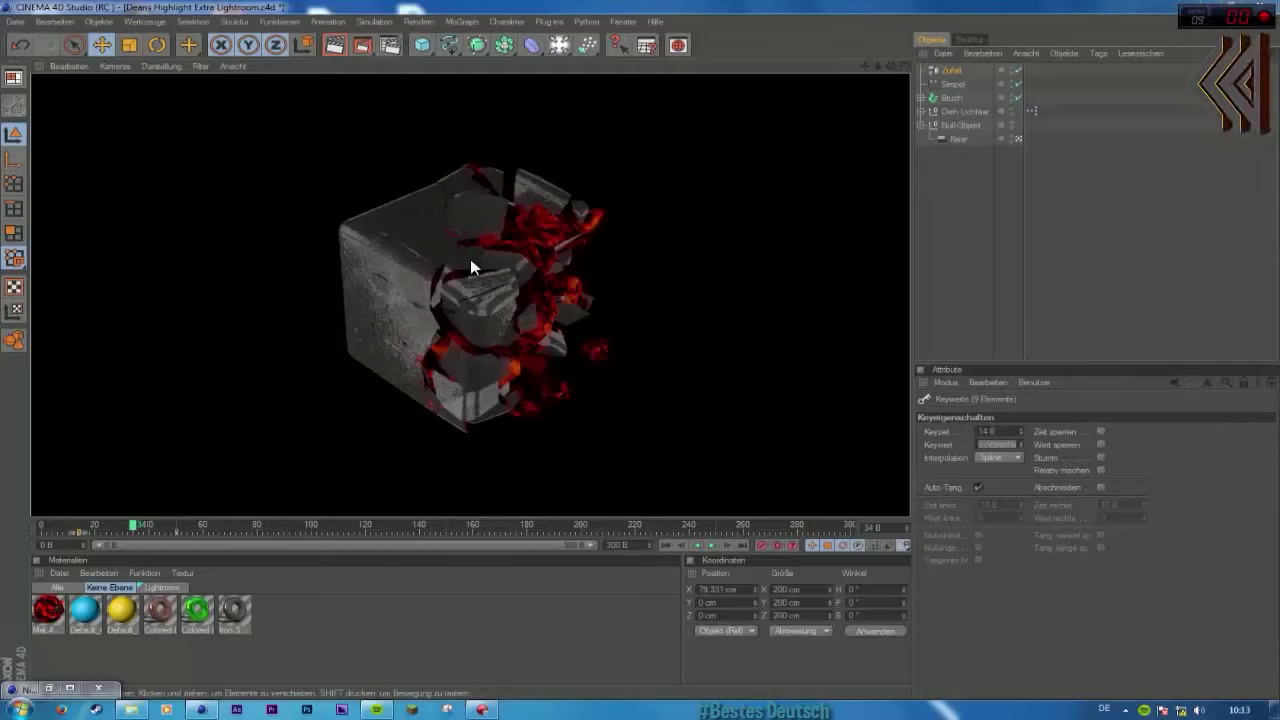
Step: Scrub through the cube's build-up animation to review it and return to frame 0
click(364, 611)
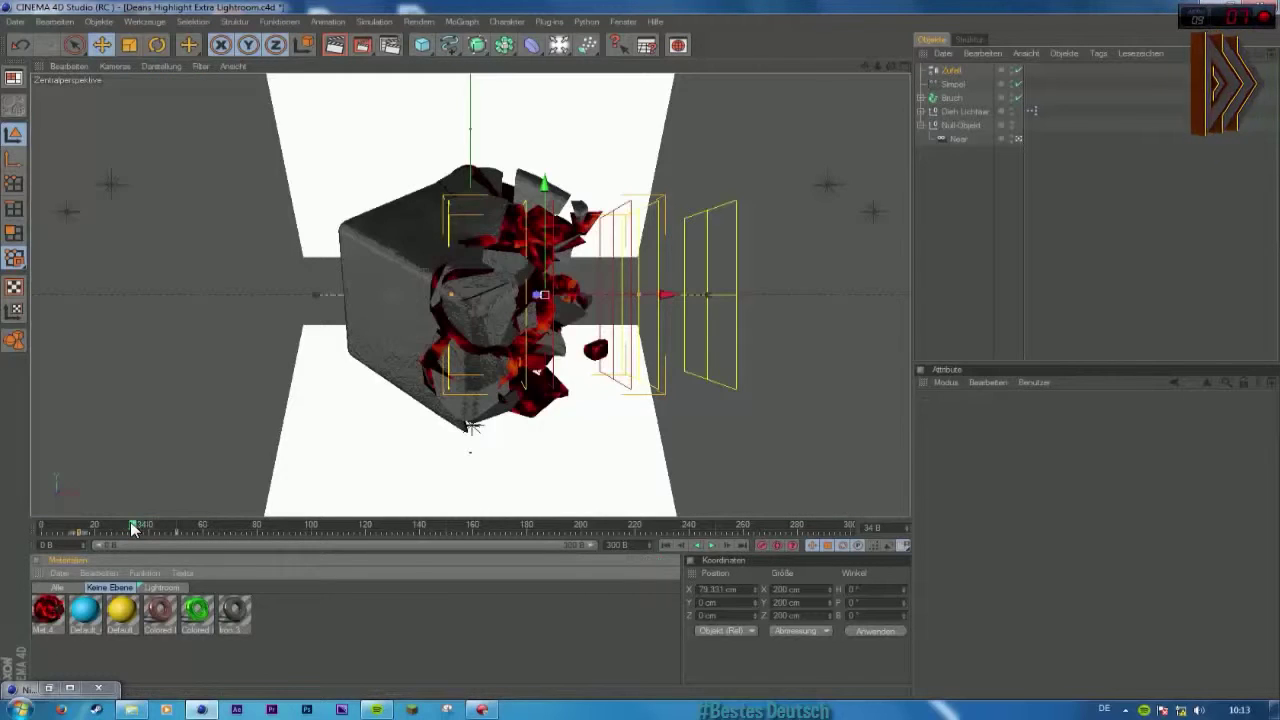
drag(133, 528, 180, 530)
drag(156, 525, 40, 525)
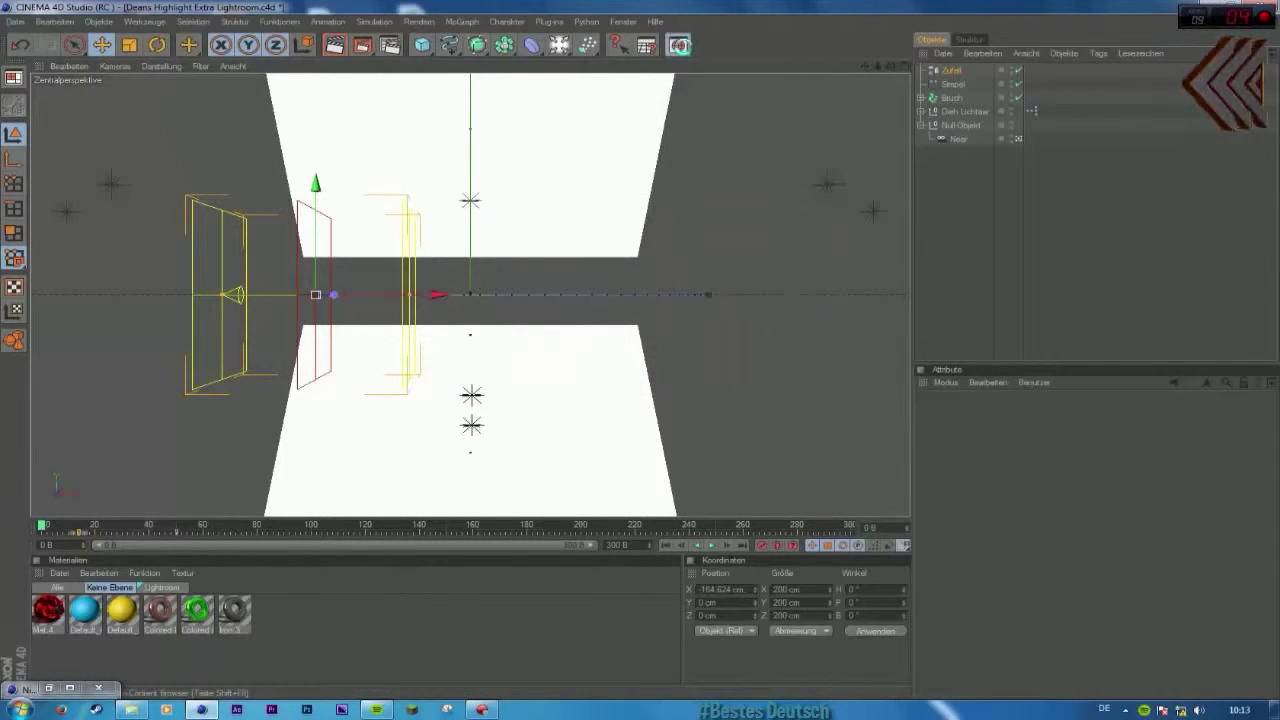
Step: Preview Mat.10 in the Mats folder of the Lightroom V2 library in the Content Browser, and close the browser
click(679, 45)
scroll(173, 198, up, 5)
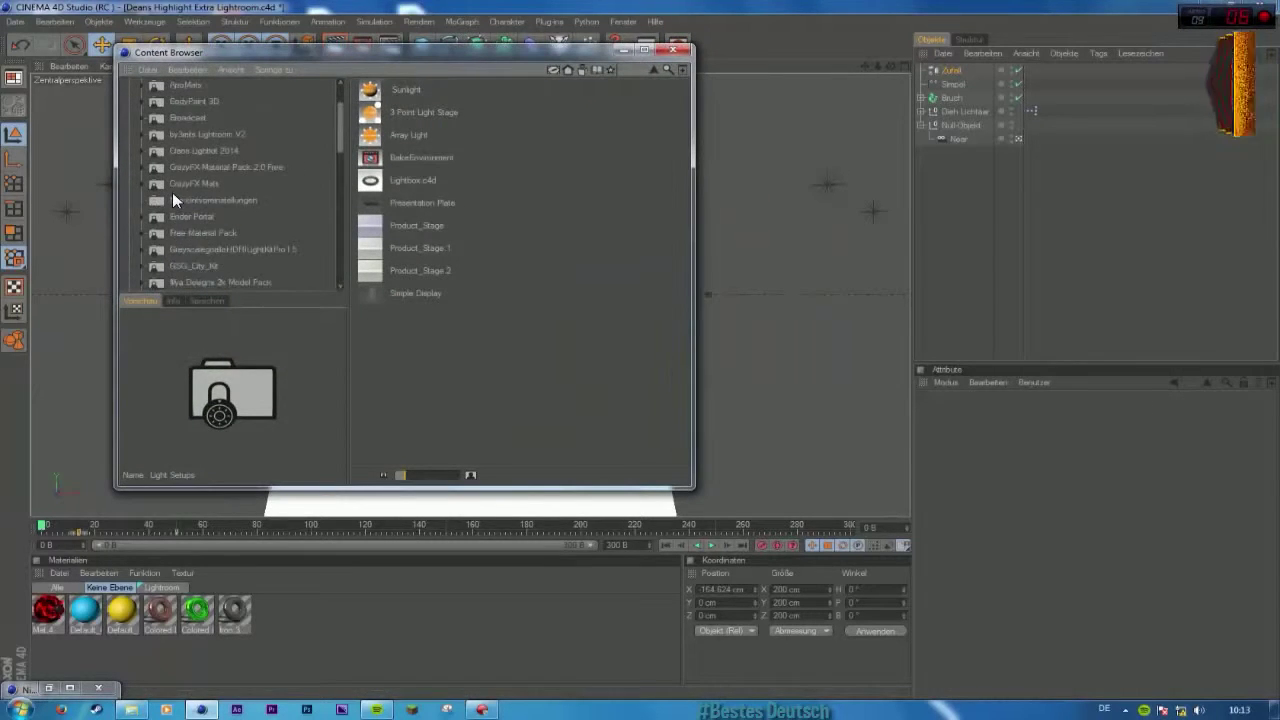
click(190, 134)
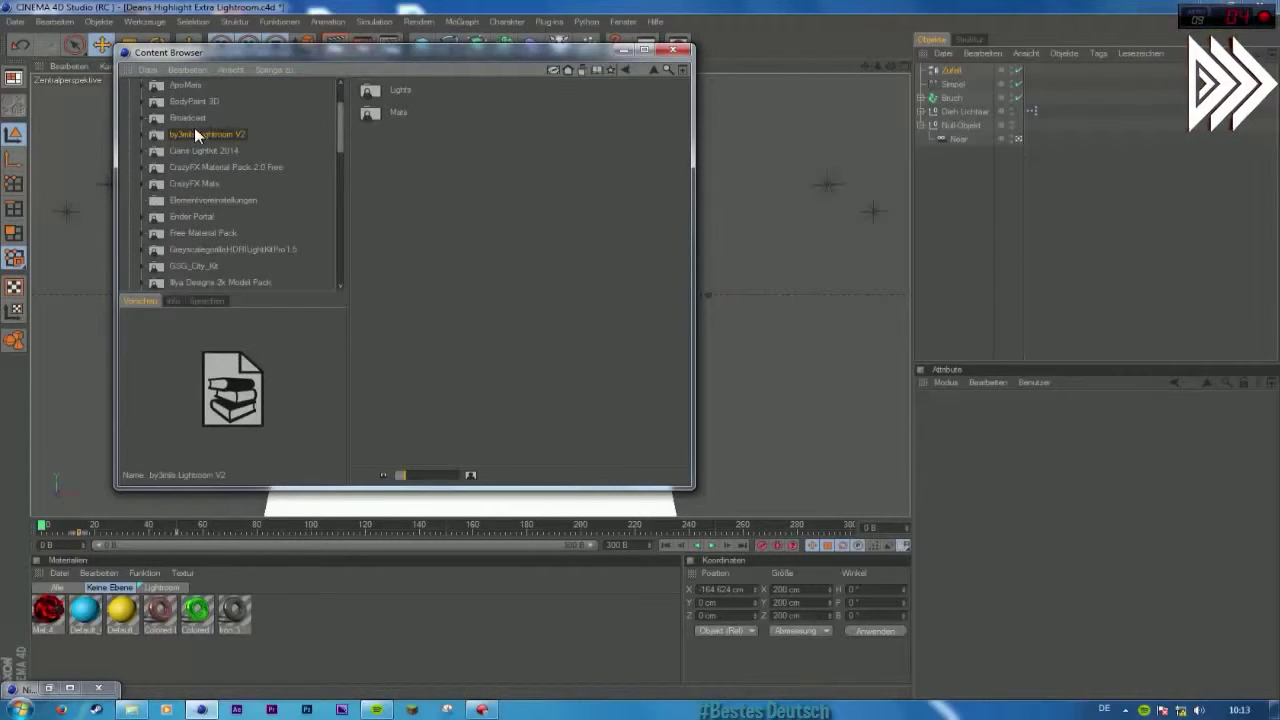
double_click(398, 112)
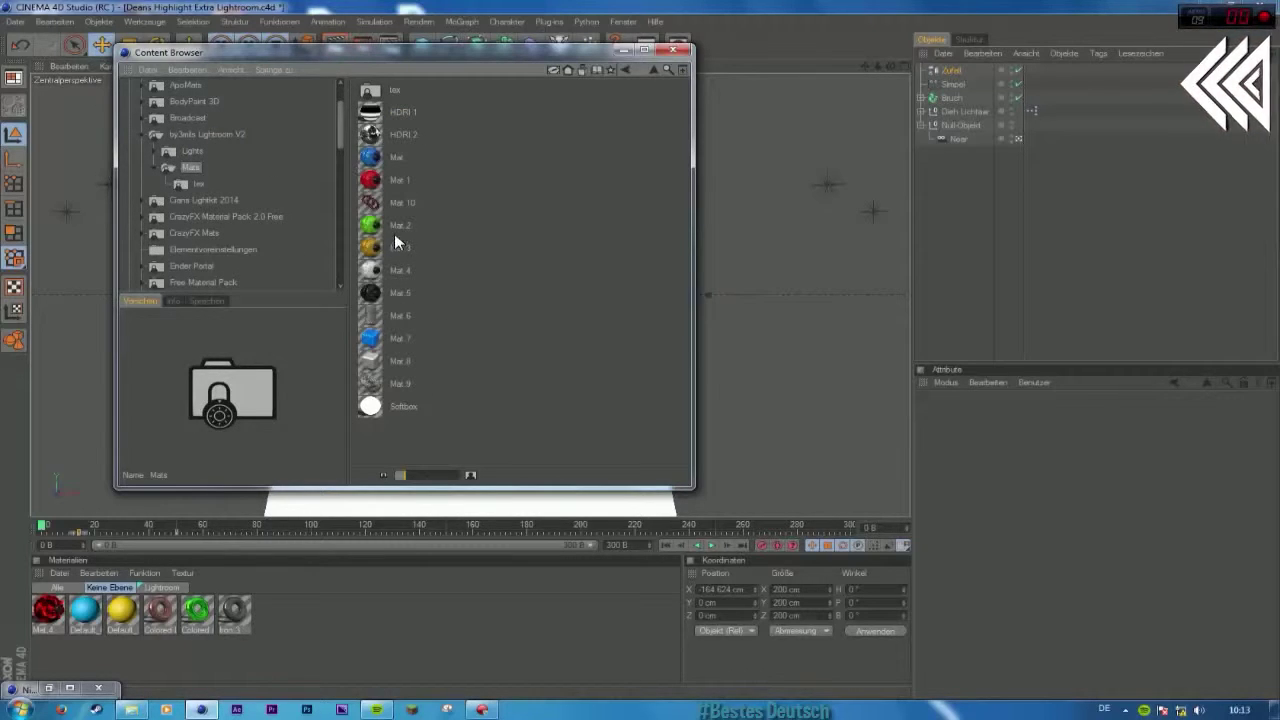
click(390, 204)
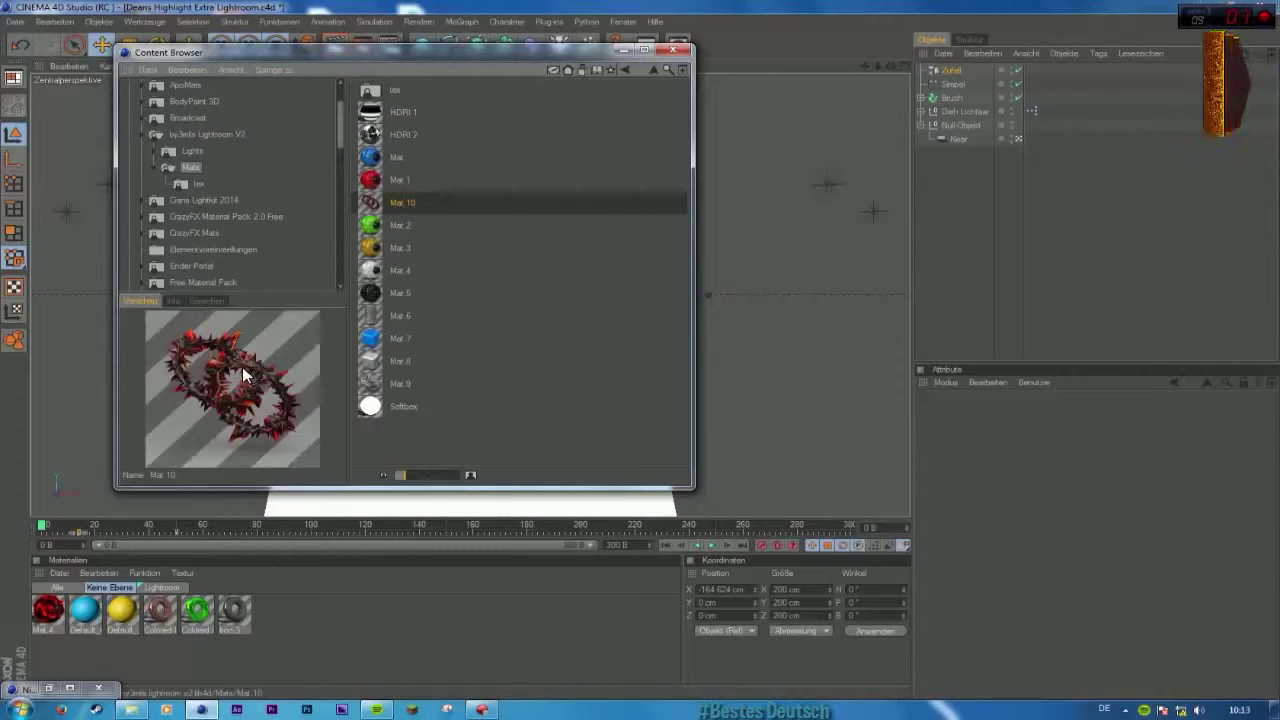
click(673, 50)
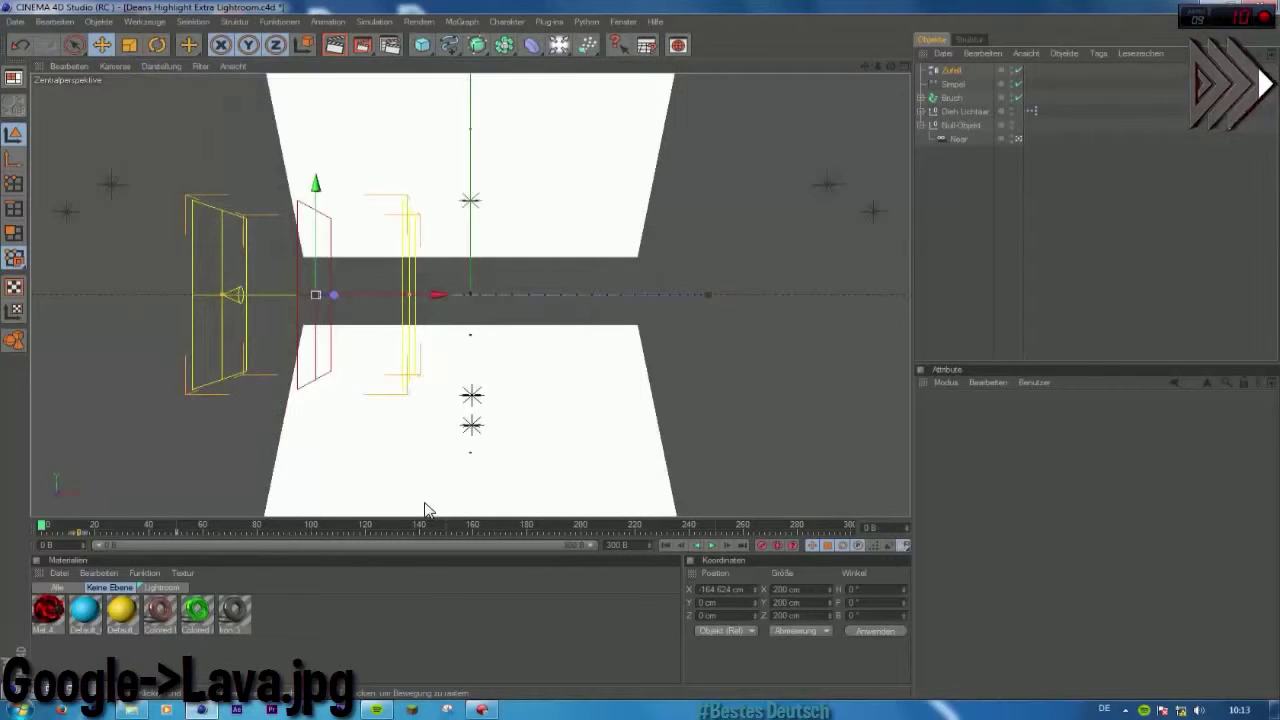
Step: Open the JuuStudios intro from the GFX > Finale Intros folder on the external drive and scrub it to about two seconds
click(130, 710)
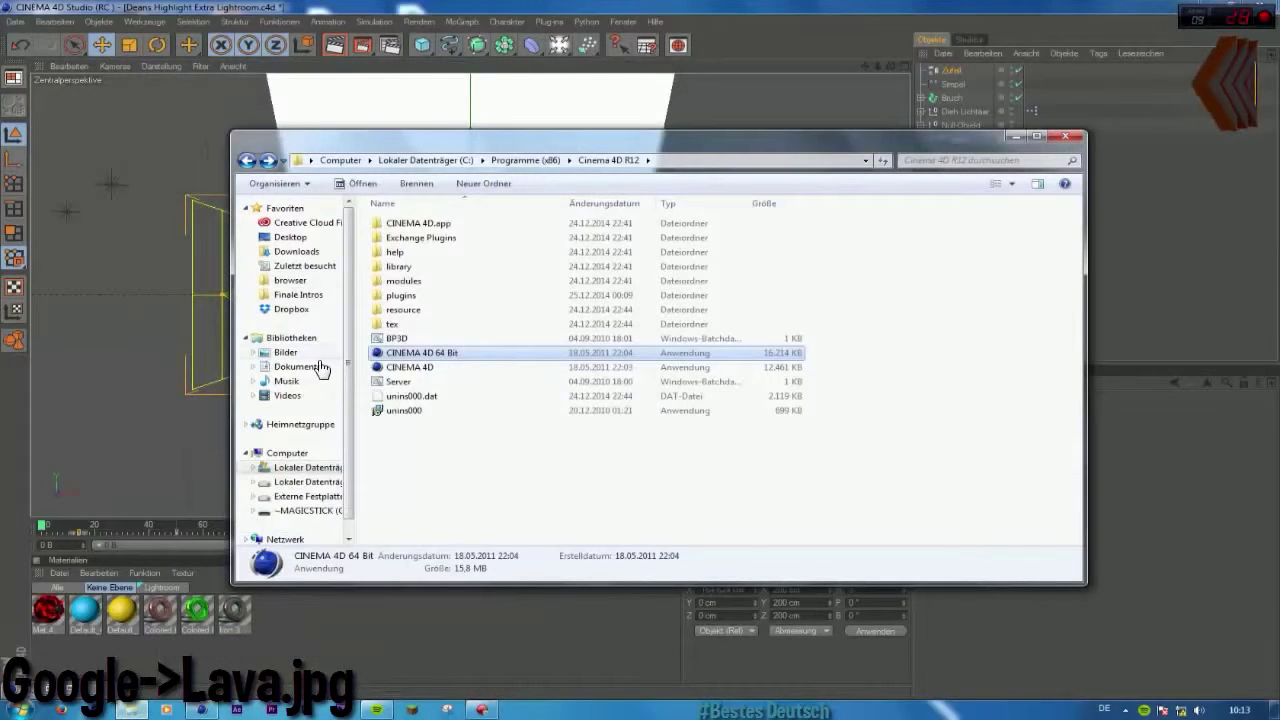
scroll(340, 420, down, 1)
click(310, 476)
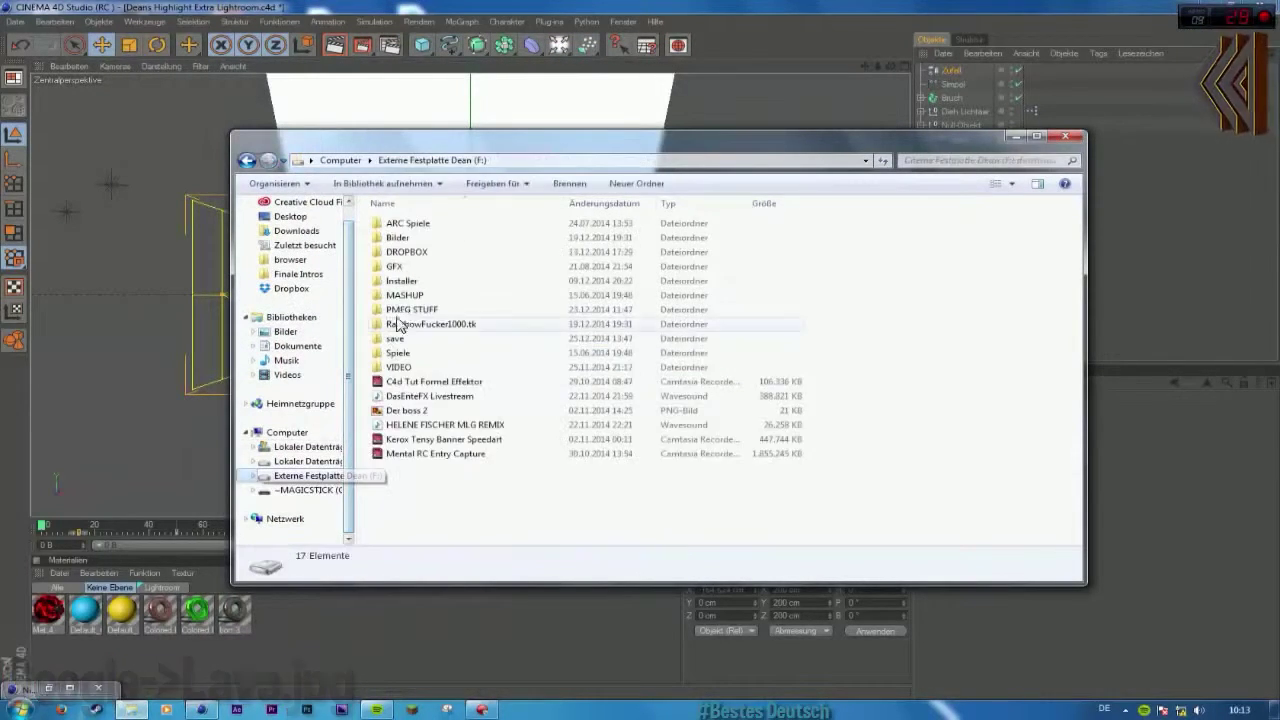
double_click(420, 268)
click(425, 311)
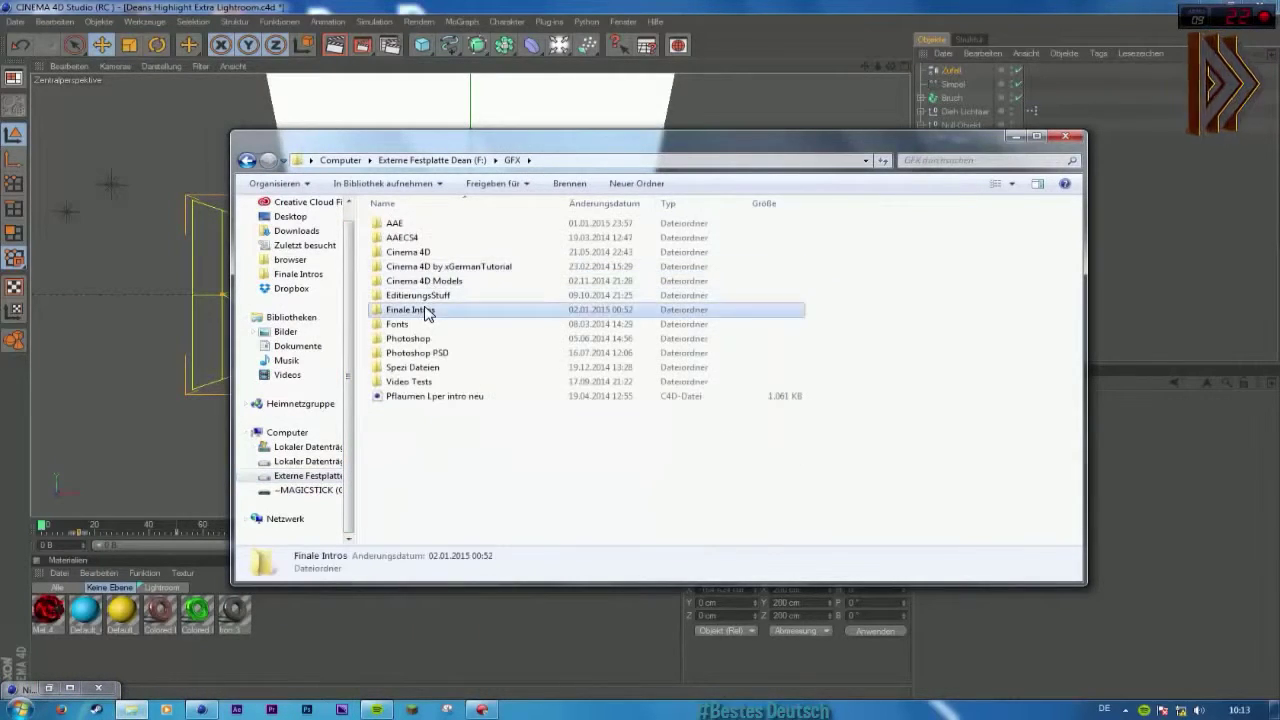
double_click(425, 311)
scroll(742, 312, down, 3)
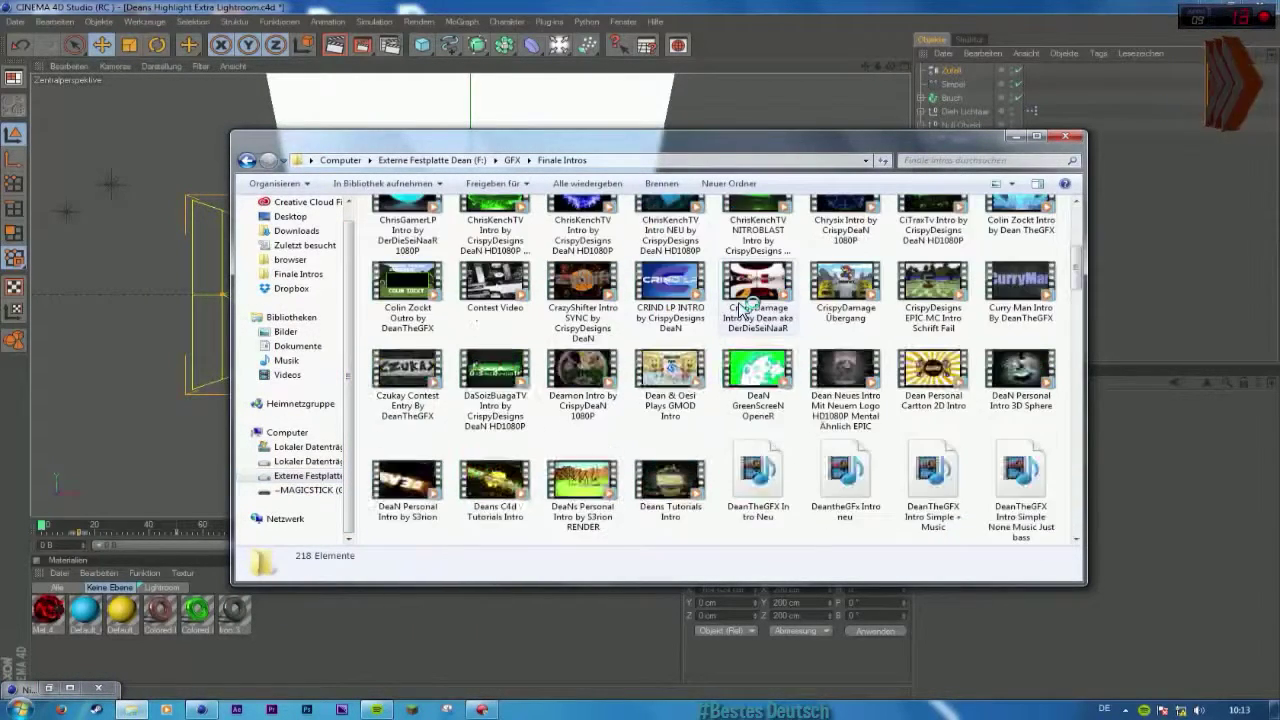
scroll(742, 312, up, 3)
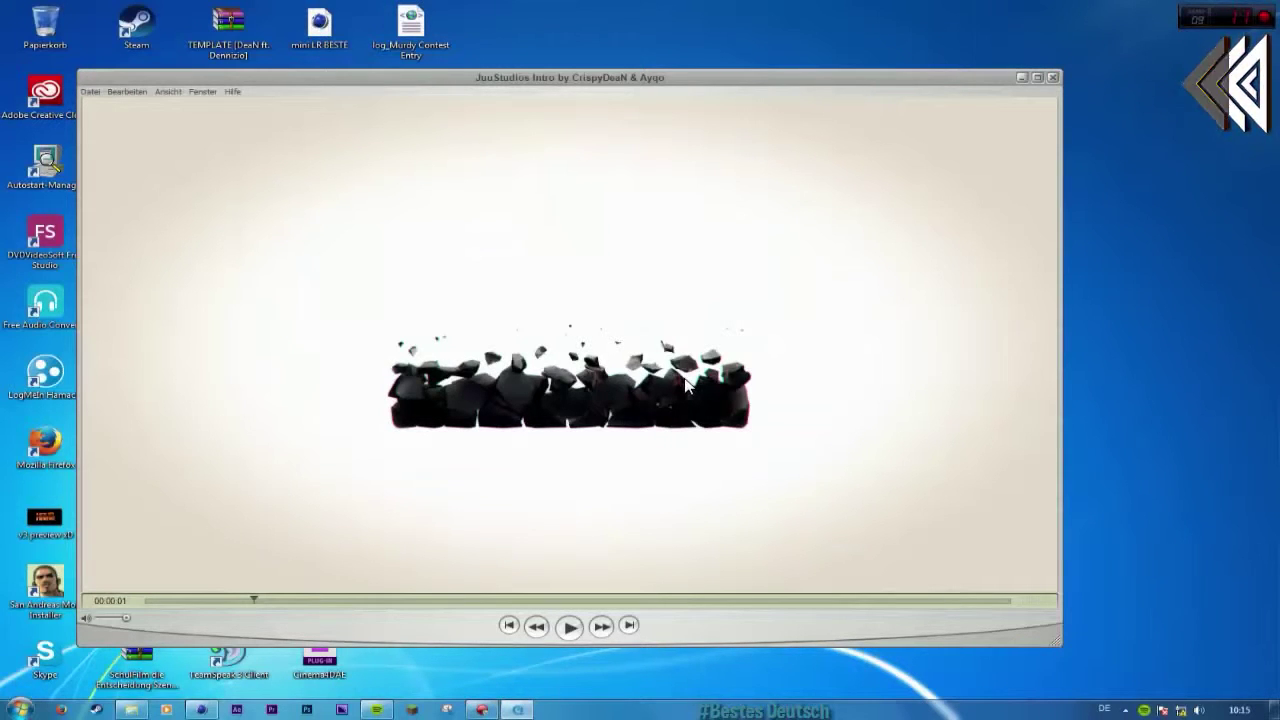
drag(255, 597, 388, 604)
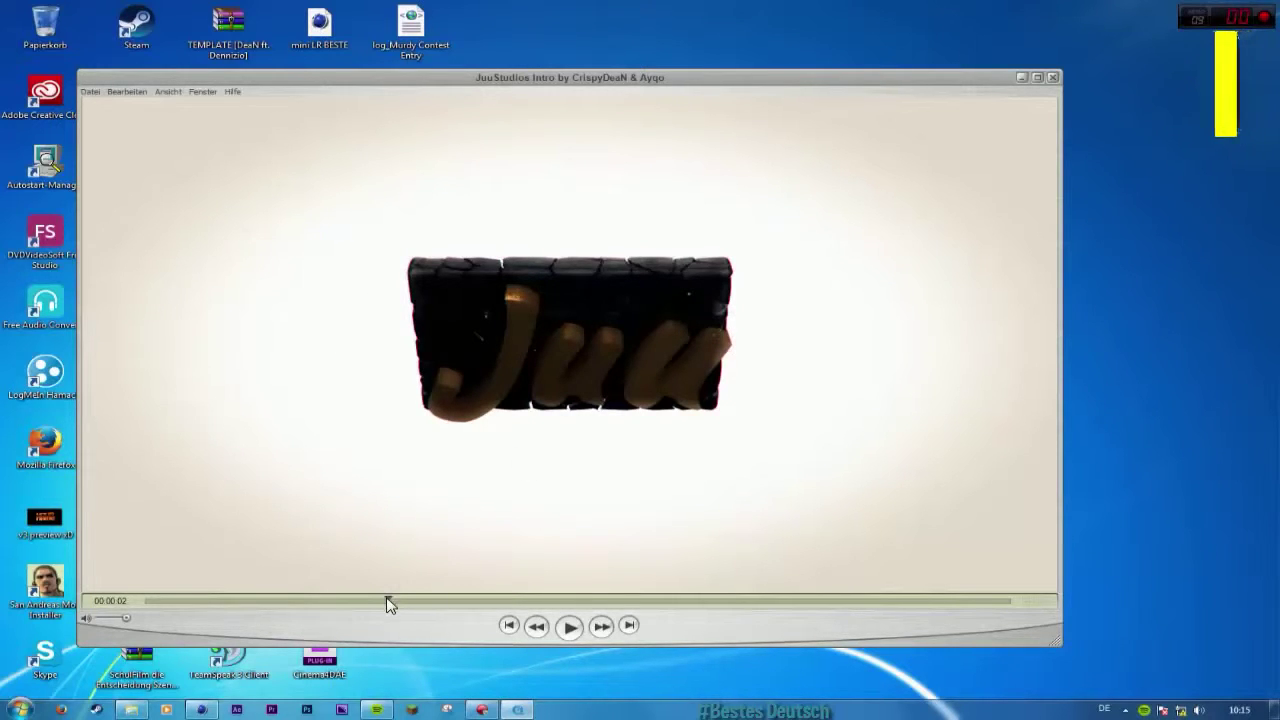
mouse_move(388, 604)
mouse_down()
mouse_move(423, 608)
mouse_move(389, 601)
mouse_up()
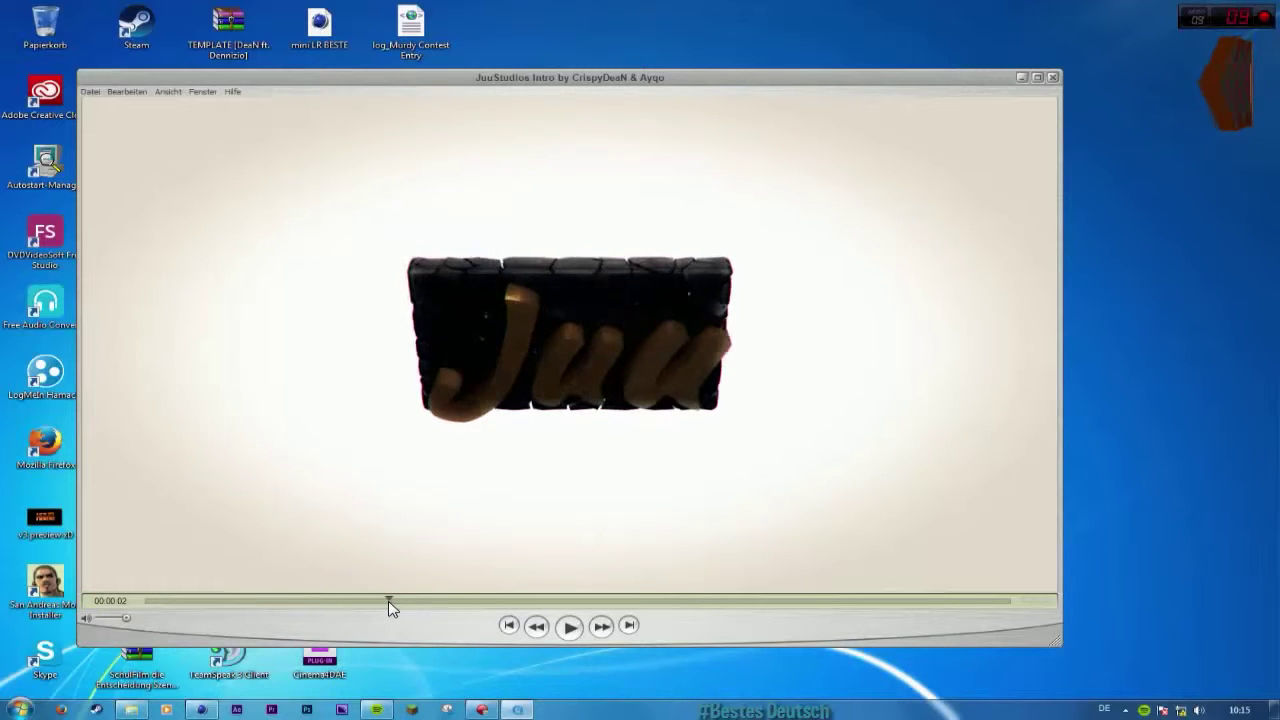
Step: Back in Cinema 4D, preview Schwarzer Stein in the Stein folder of TekflyDesigns Materials V.1 in the Content Browser, and close the browser
click(203, 709)
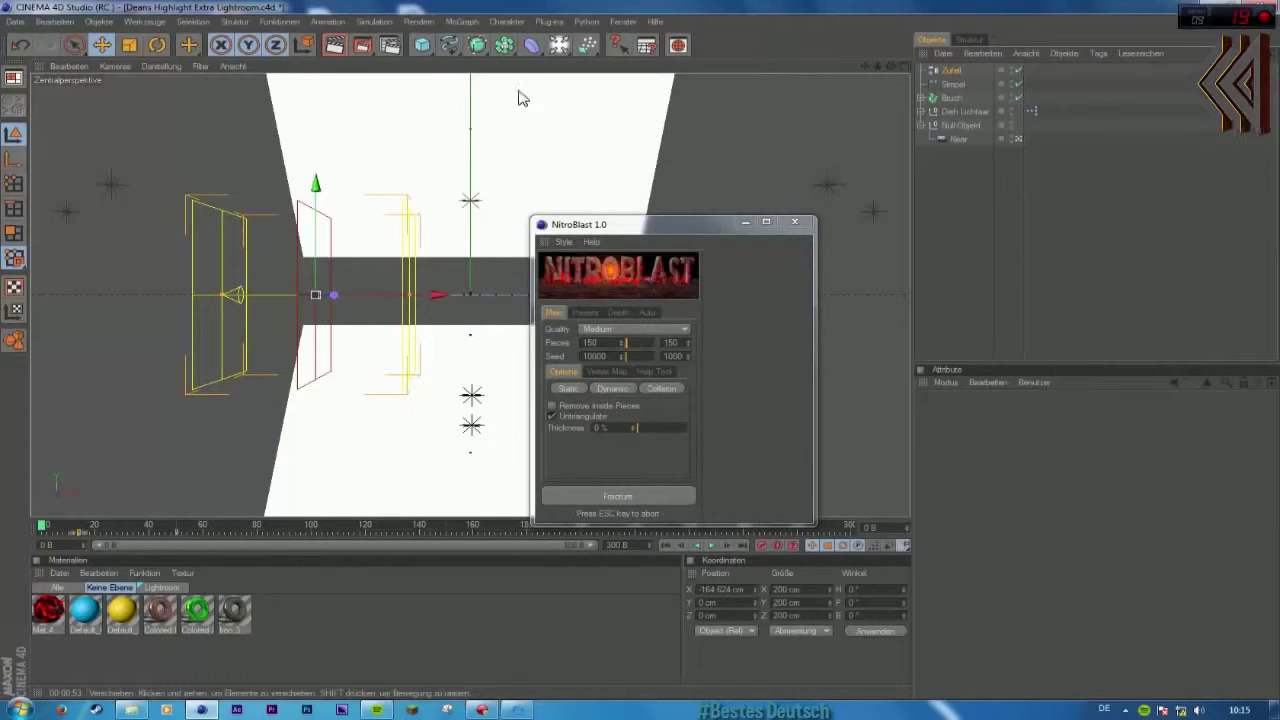
click(677, 45)
scroll(194, 212, down, 10)
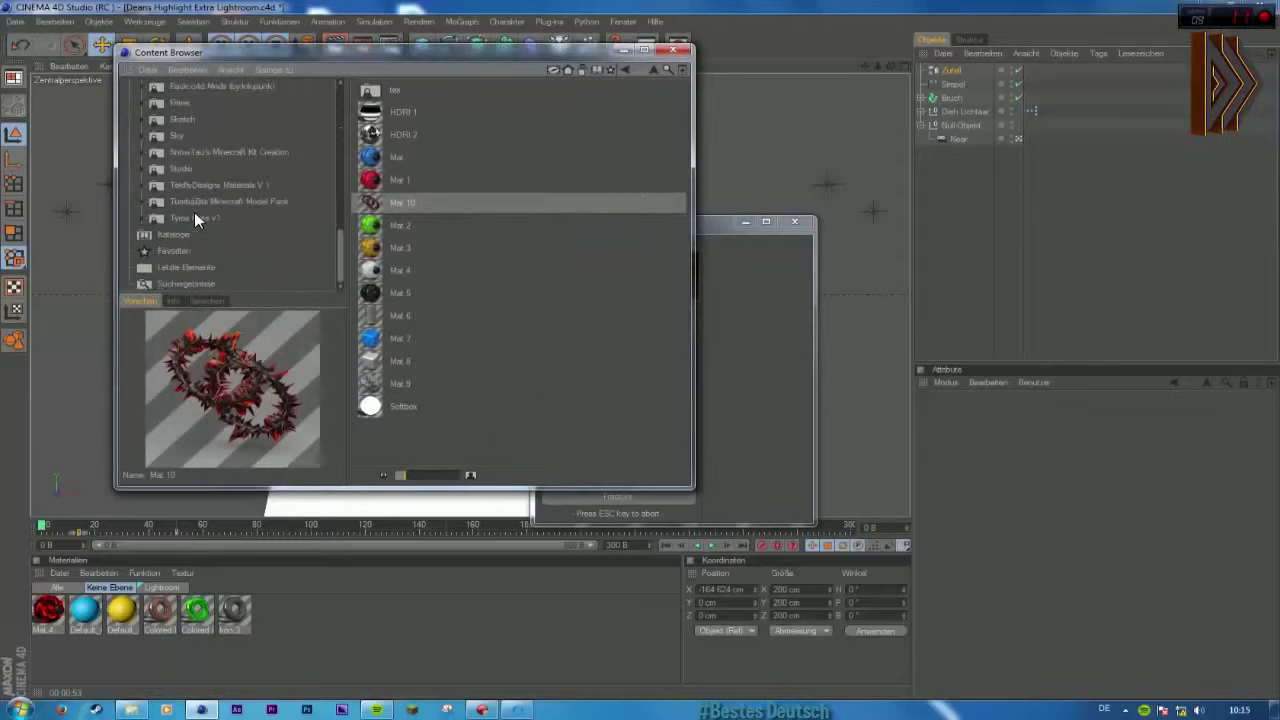
click(202, 185)
double_click(408, 158)
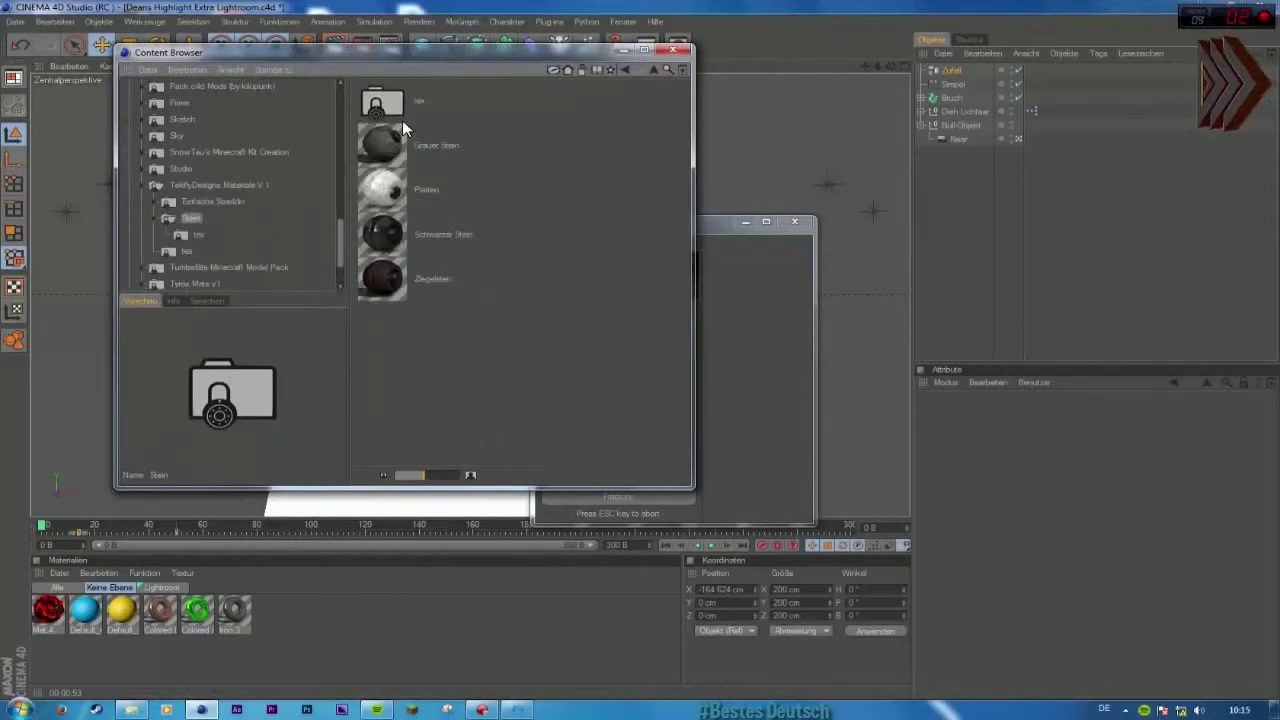
click(405, 145)
click(395, 234)
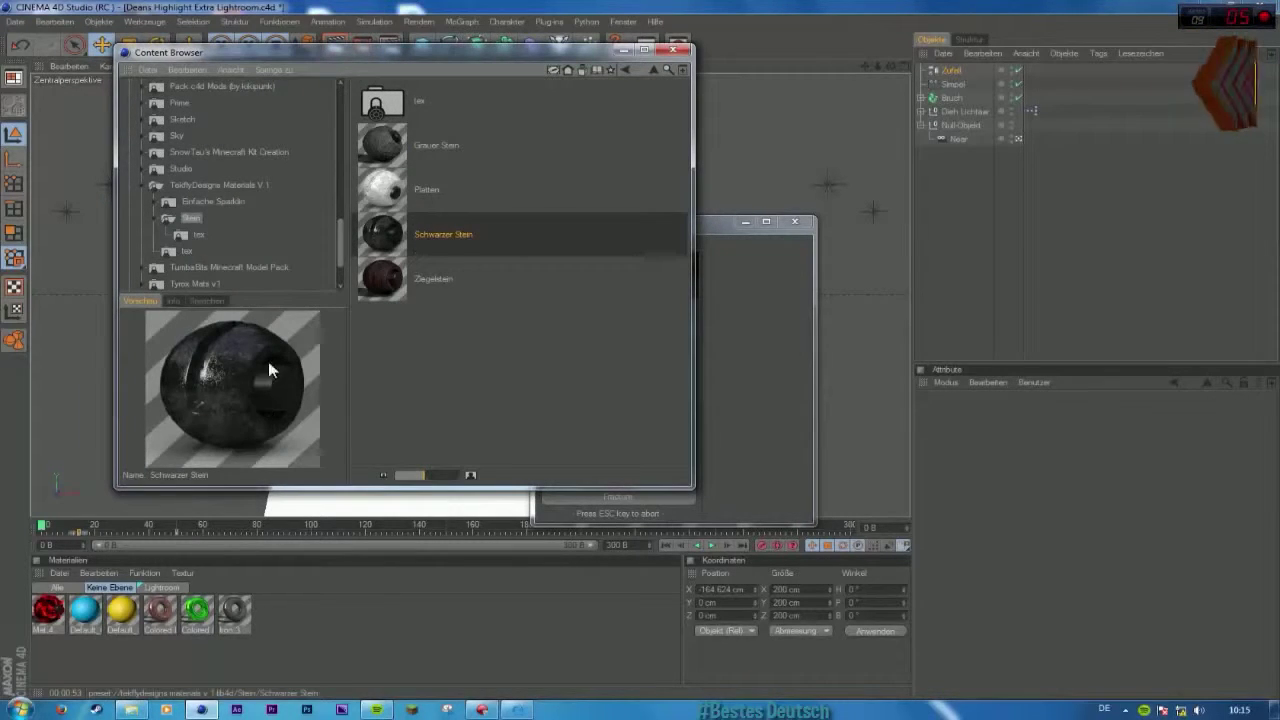
click(673, 49)
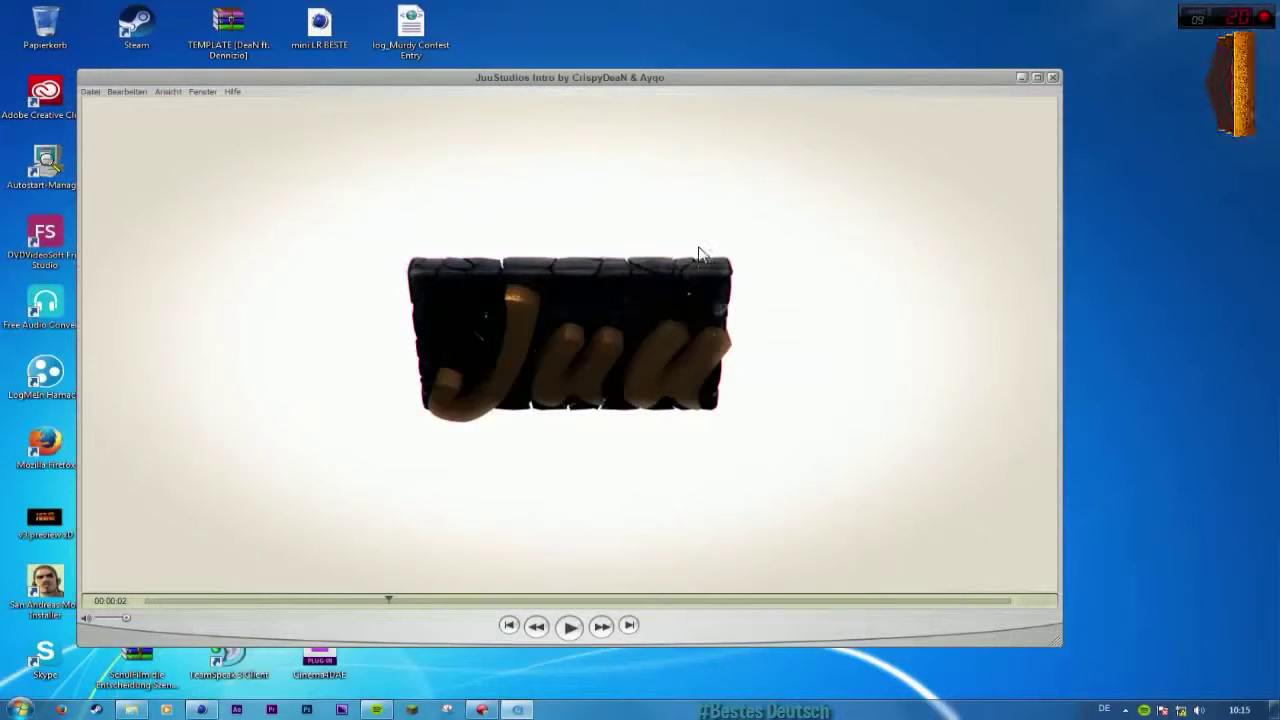
Step: Scrub the JuuStudios intro forward to about three seconds and back to examine its cracked stone slab
drag(390, 601, 424, 606)
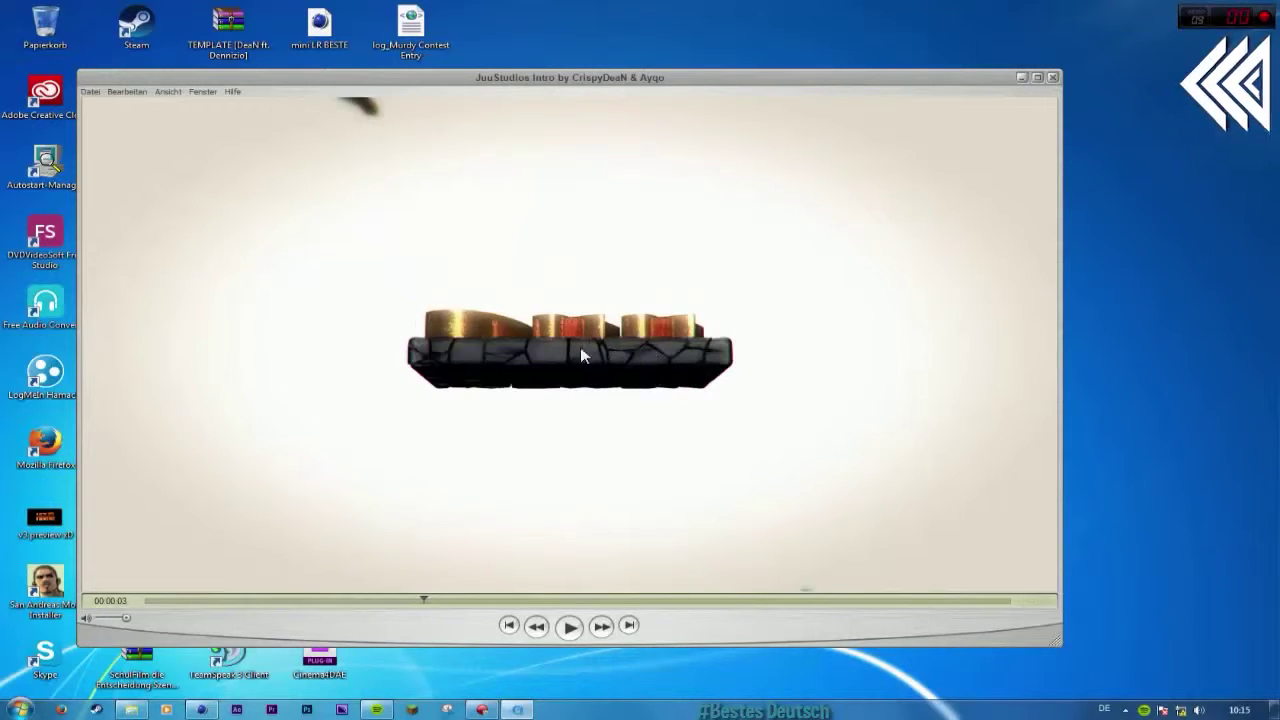
drag(424, 603, 382, 622)
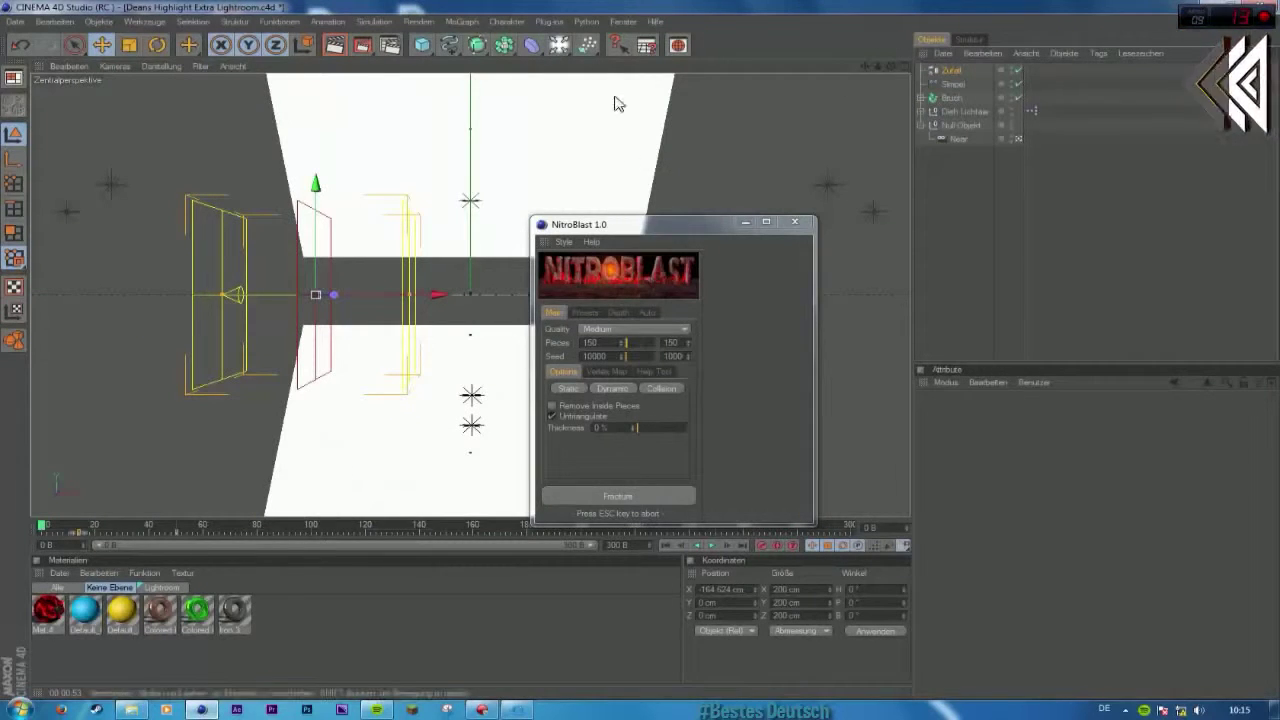
Step: Add Mat.10 from the Mats folder of the Lightroom V2 library to the scene's materials and close the Content Browser
click(678, 45)
scroll(195, 155, up, 2)
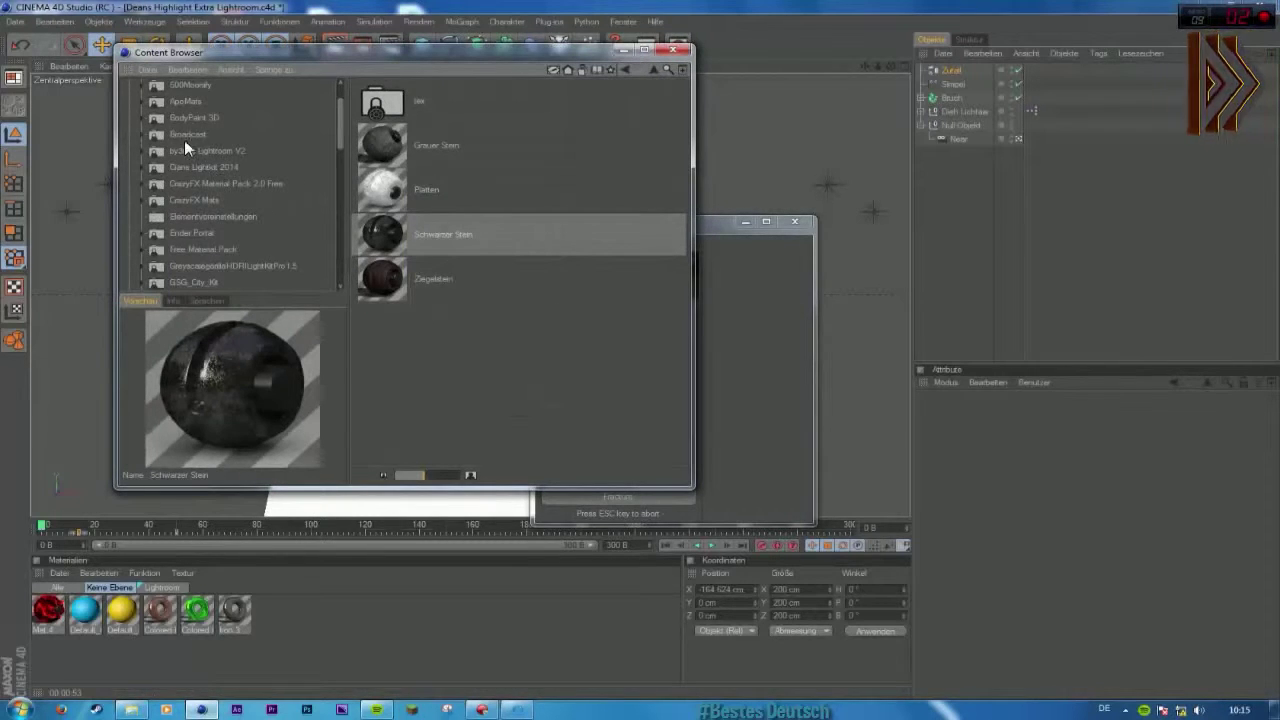
click(207, 151)
double_click(396, 115)
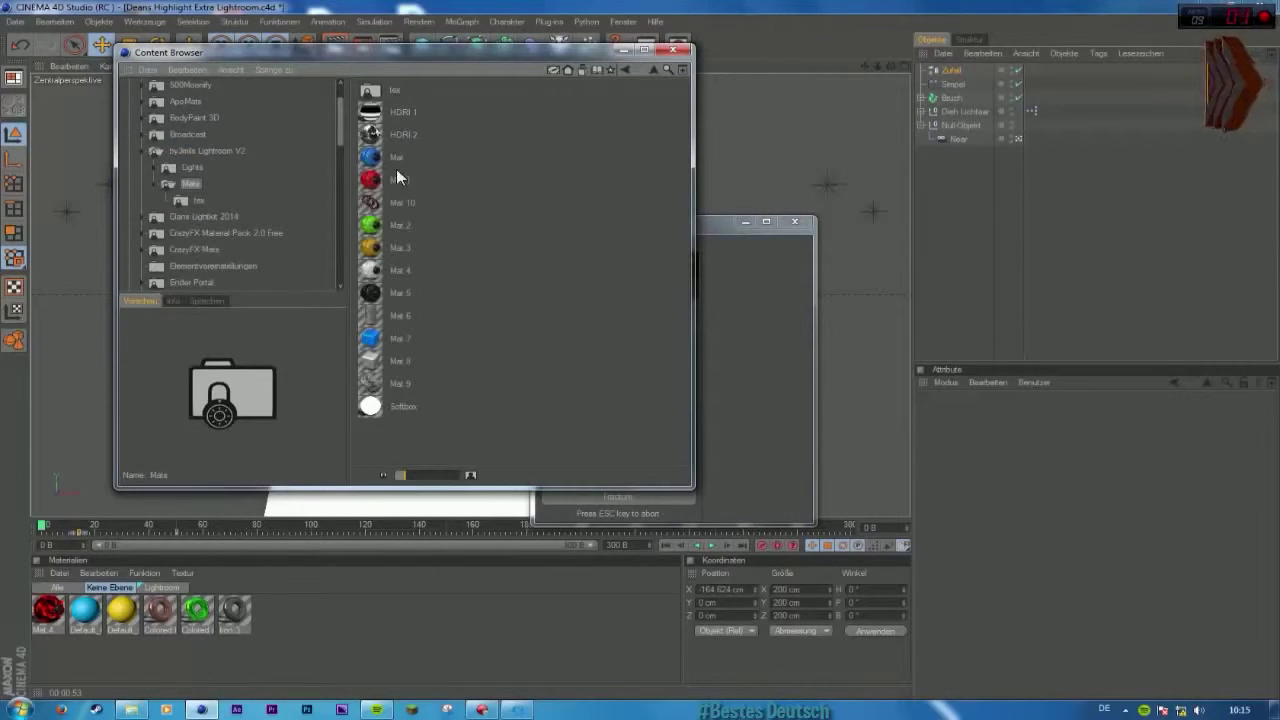
double_click(396, 203)
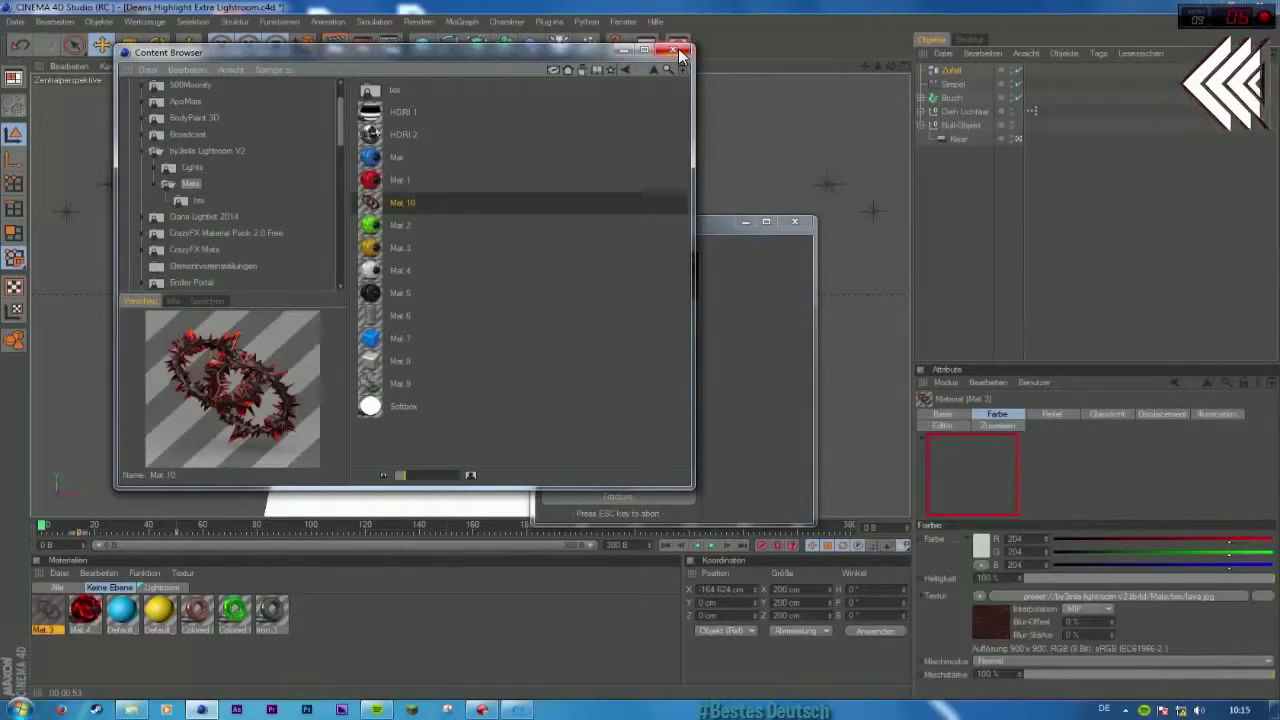
click(675, 52)
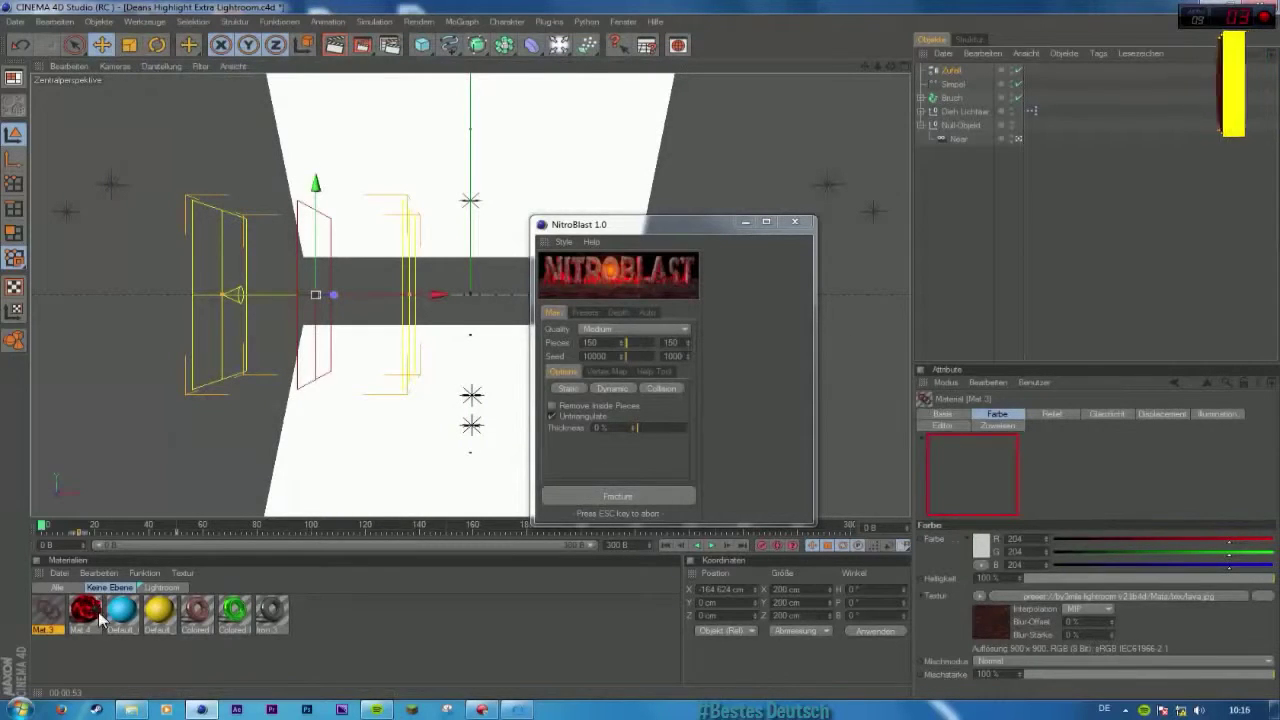
Step: Open the added lava material and examine its color texture, Displacement settings and Double Torus (GI) preview
double_click(50, 612)
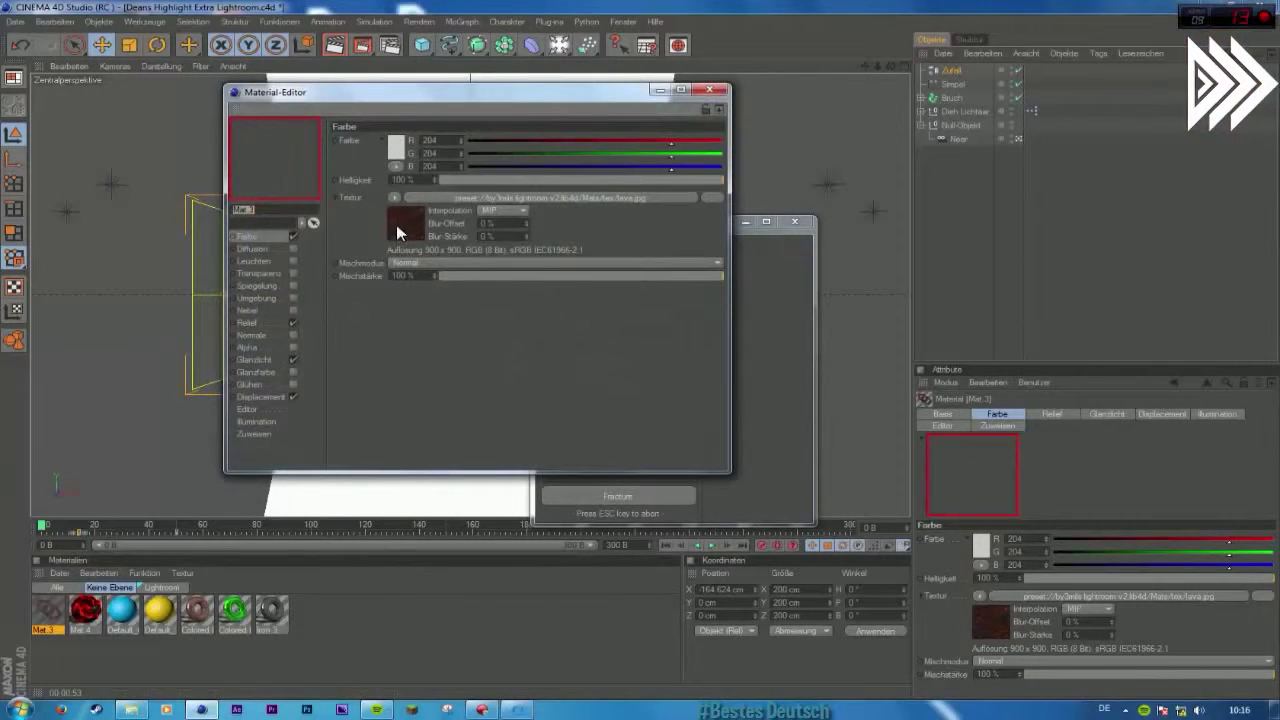
click(334, 196)
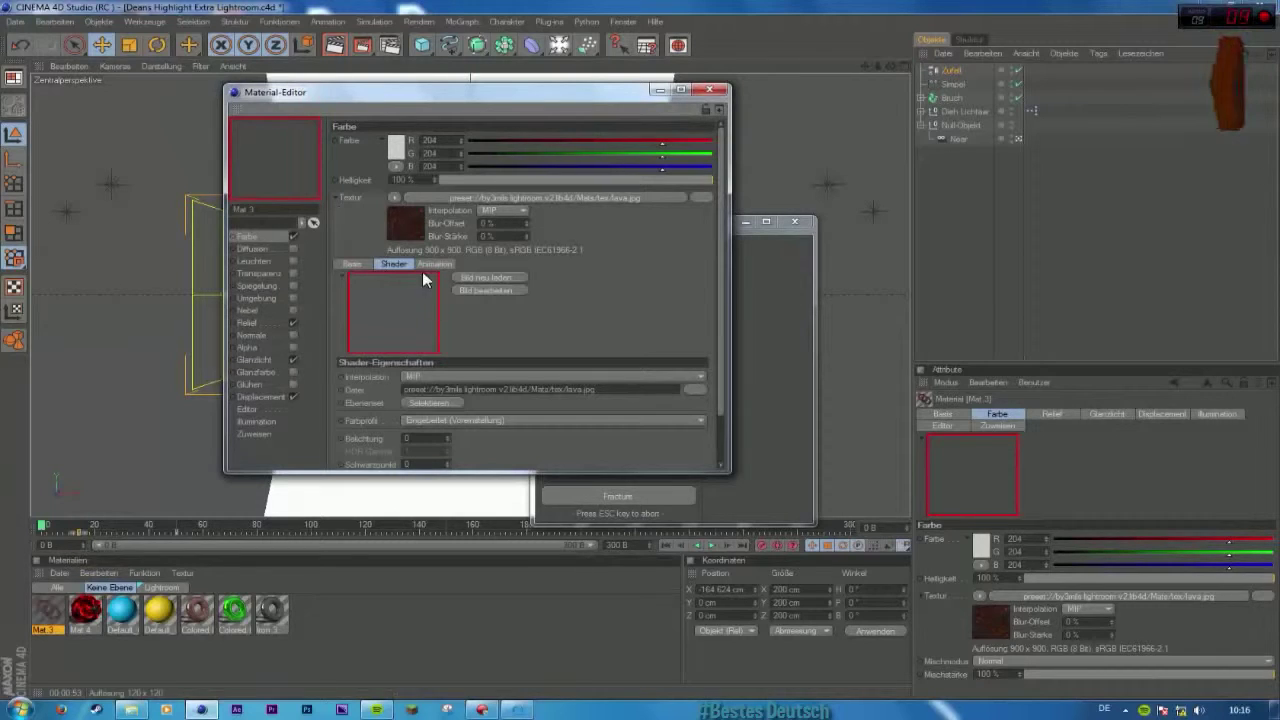
click(334, 197)
click(262, 397)
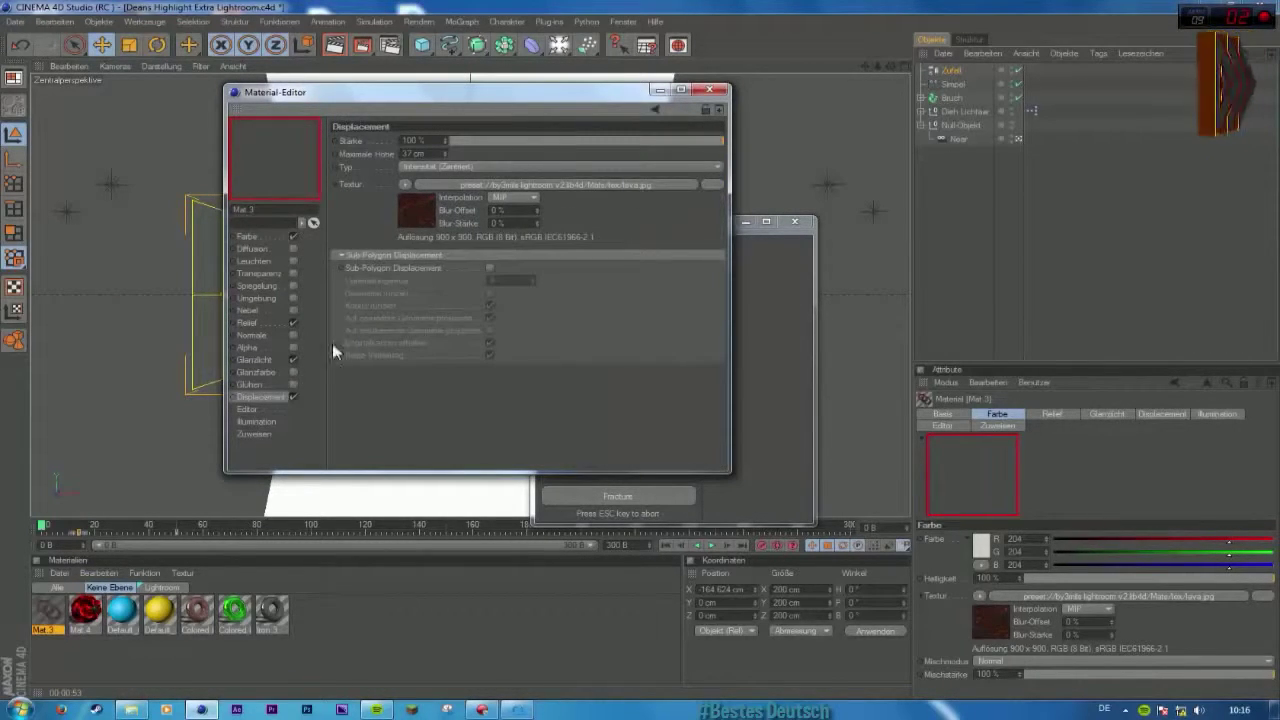
right_click(302, 137)
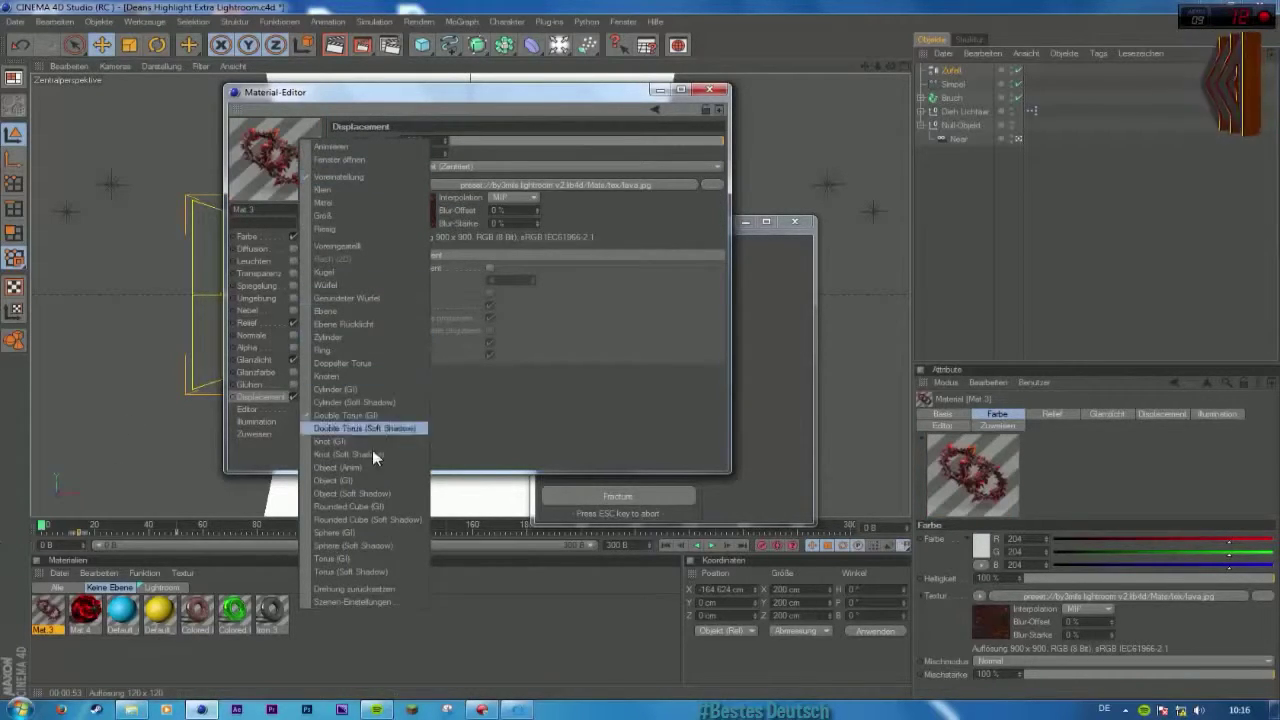
click(346, 415)
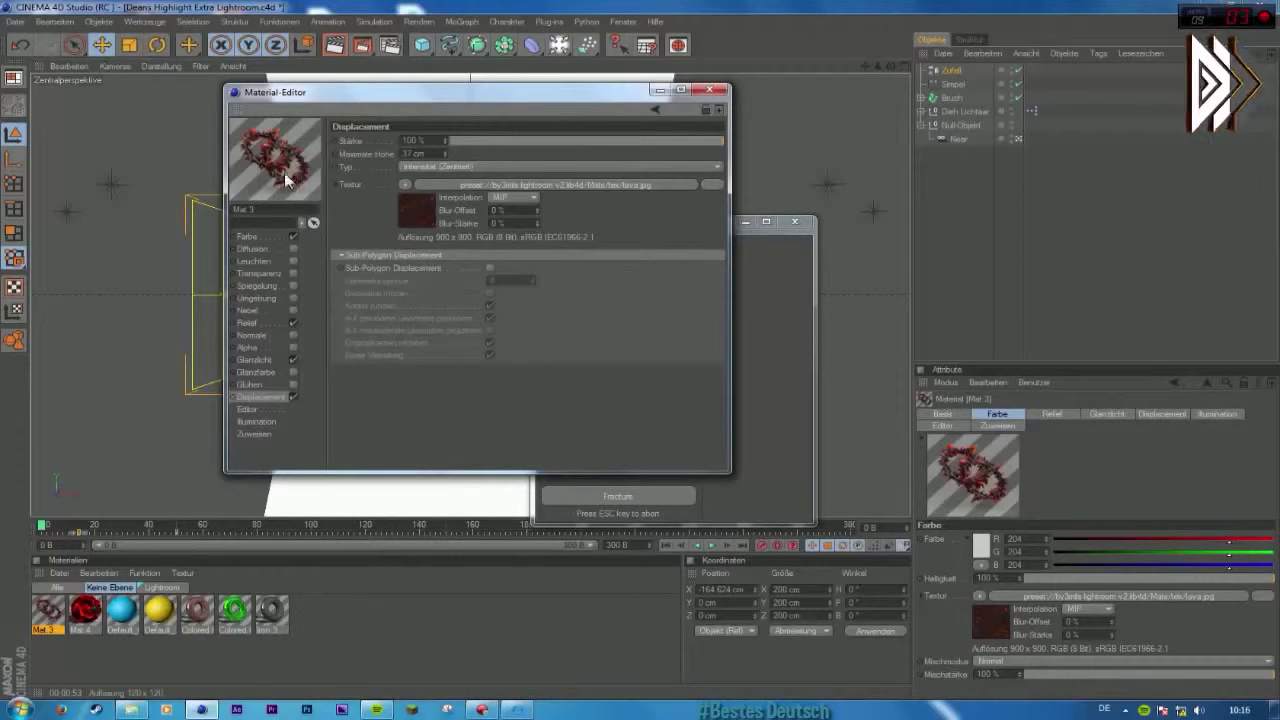
Step: Reduce the lava material's displacement strength to about 25 % and close the Material Editor
drag(714, 140, 588, 151)
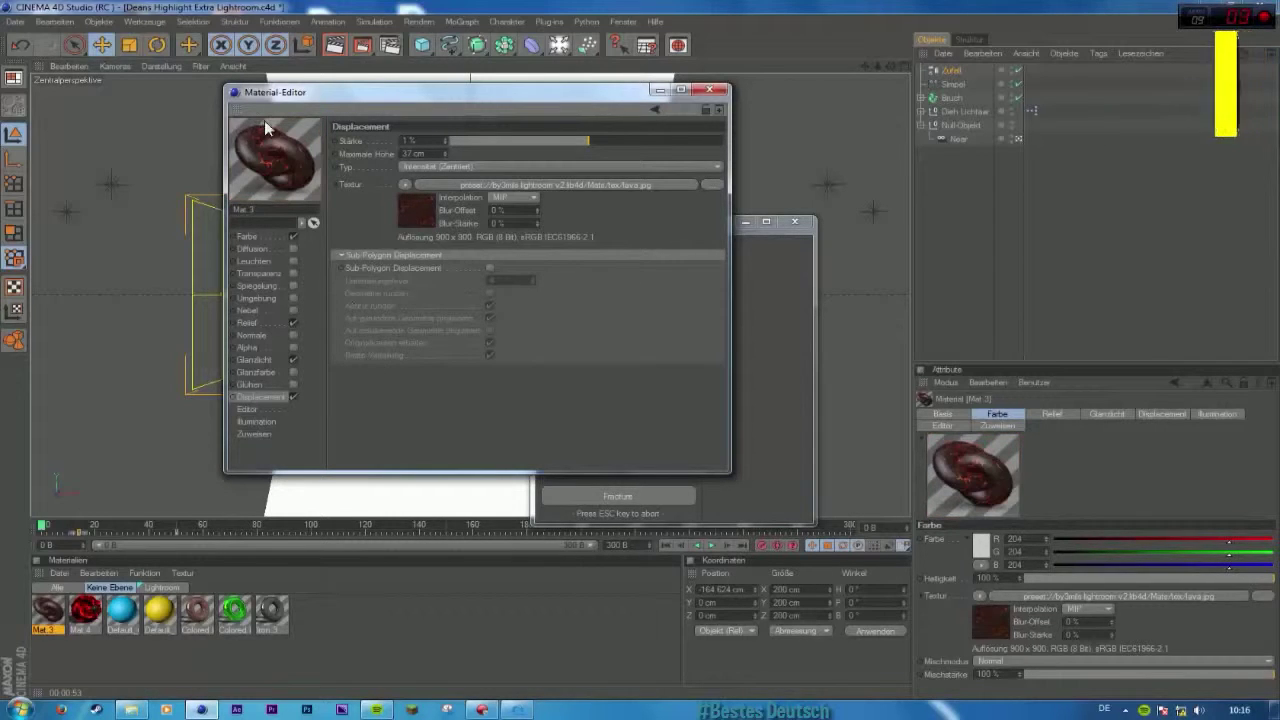
drag(602, 137, 620, 140)
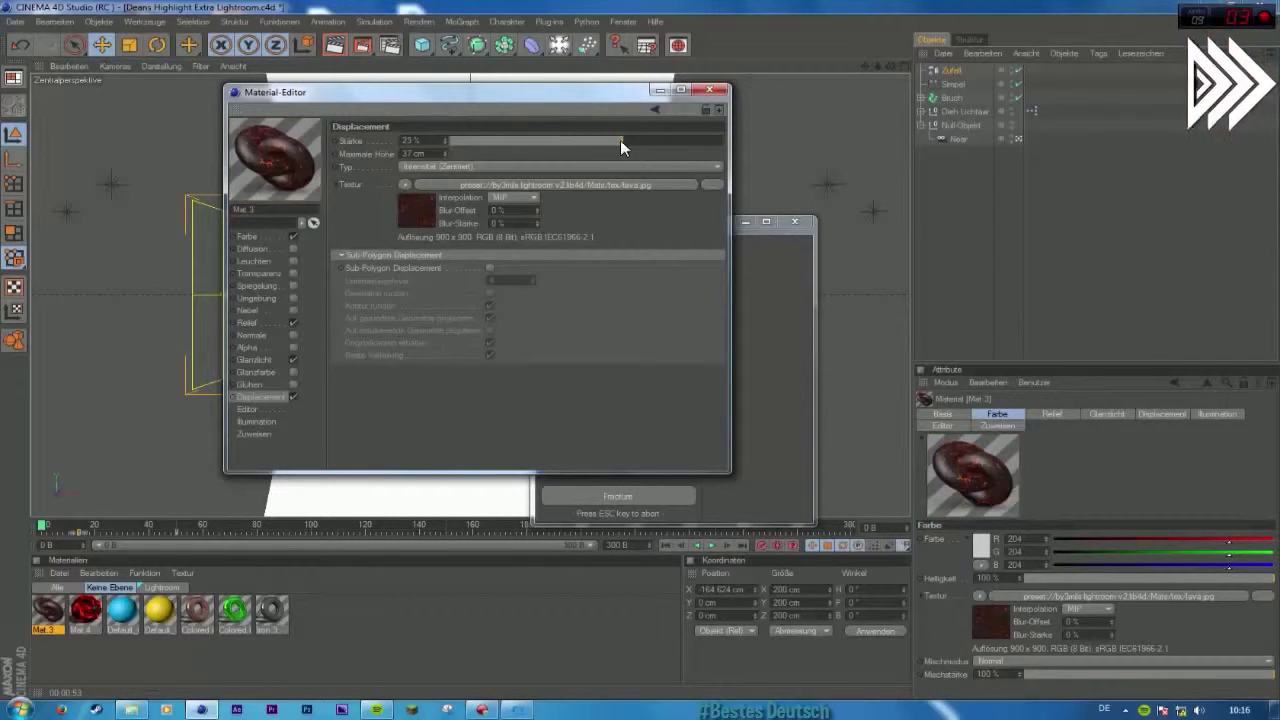
click(710, 90)
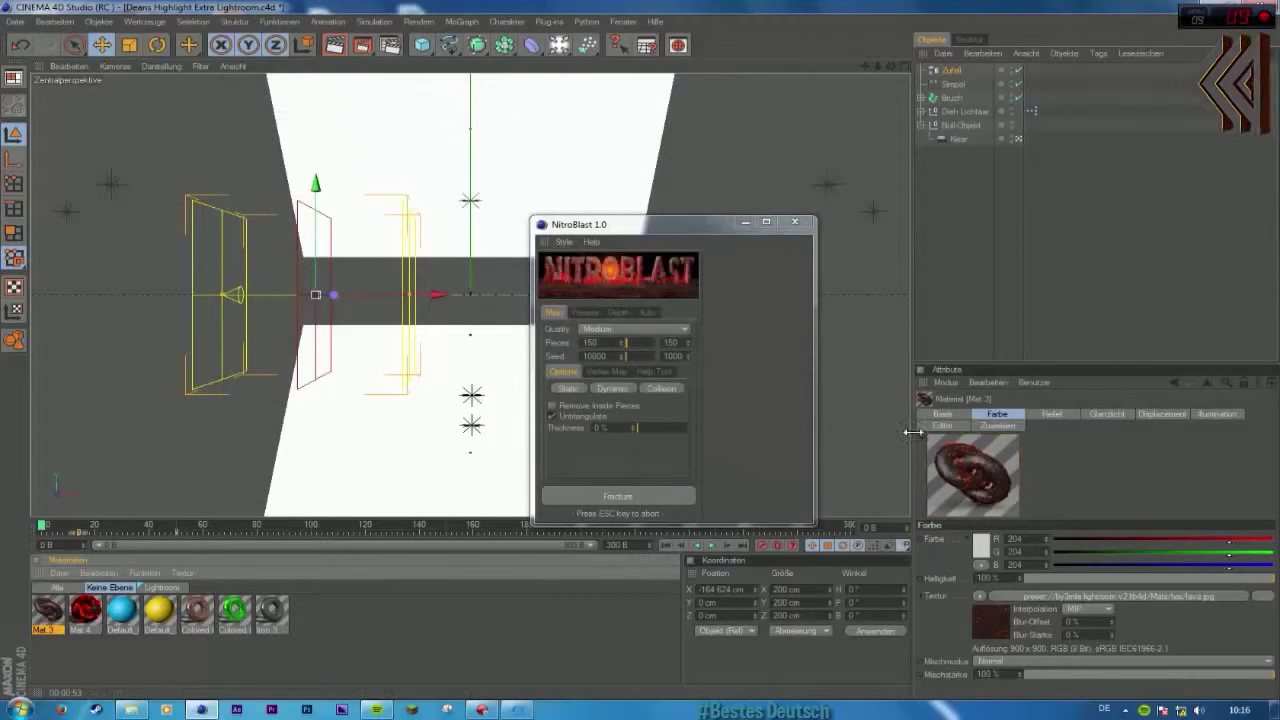
Step: Close the NitroBlast window and the intro video player, and return to Cinema 4D
click(793, 221)
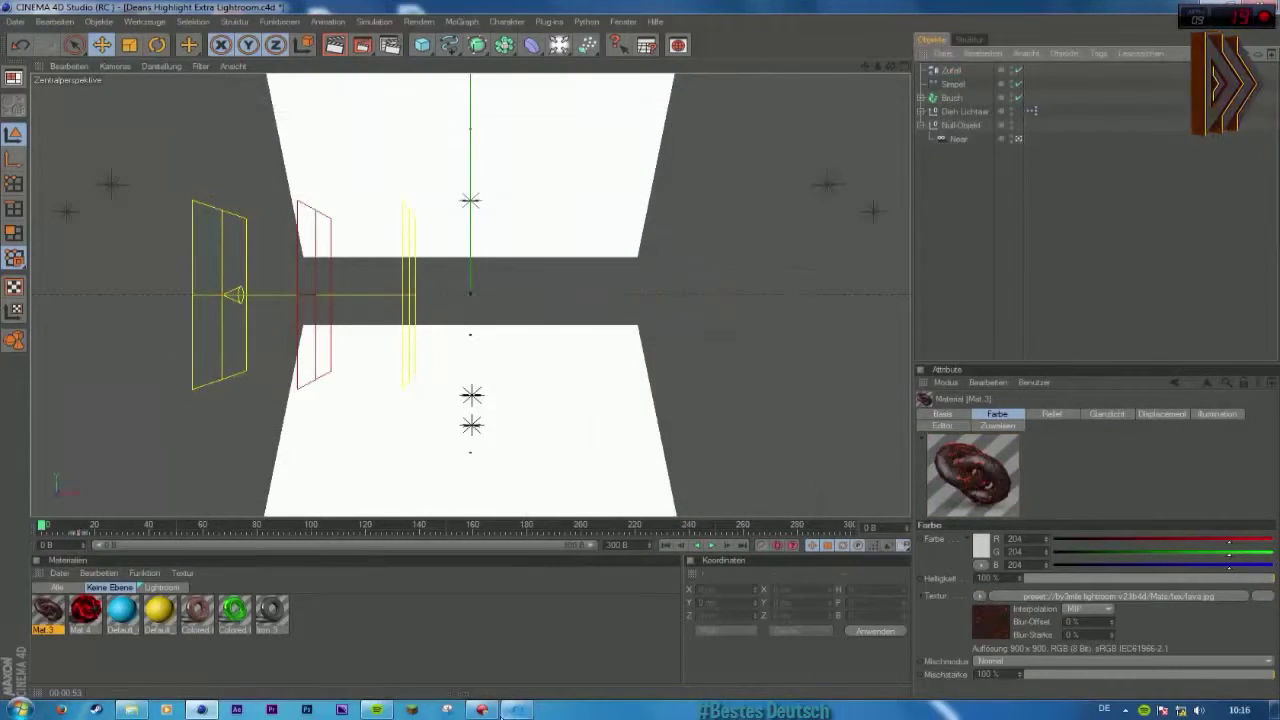
click(489, 710)
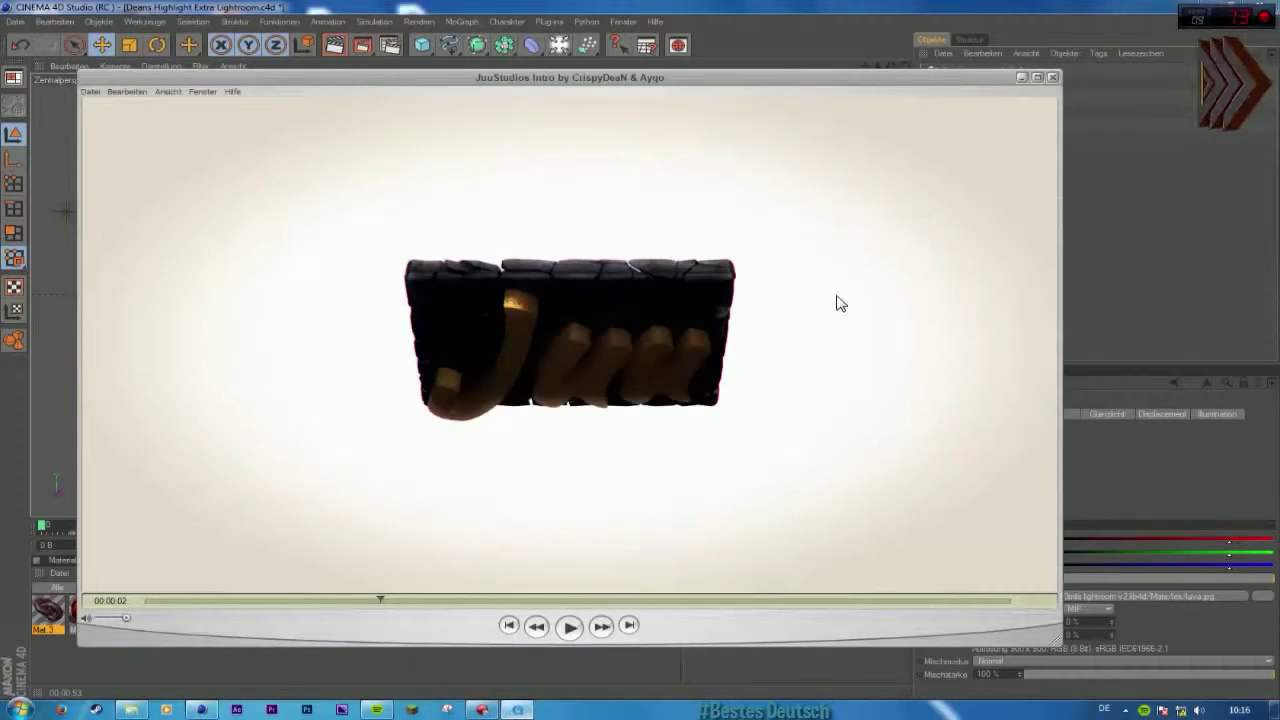
click(1052, 77)
key(super+d)
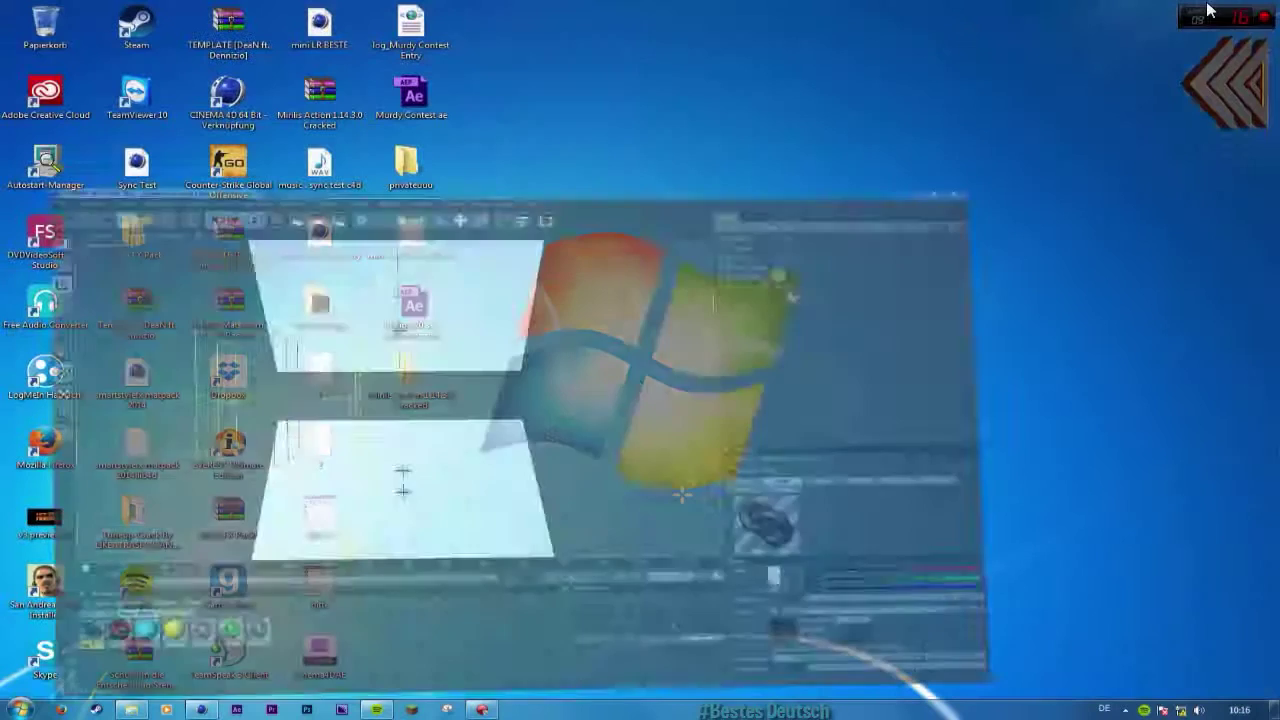
click(201, 709)
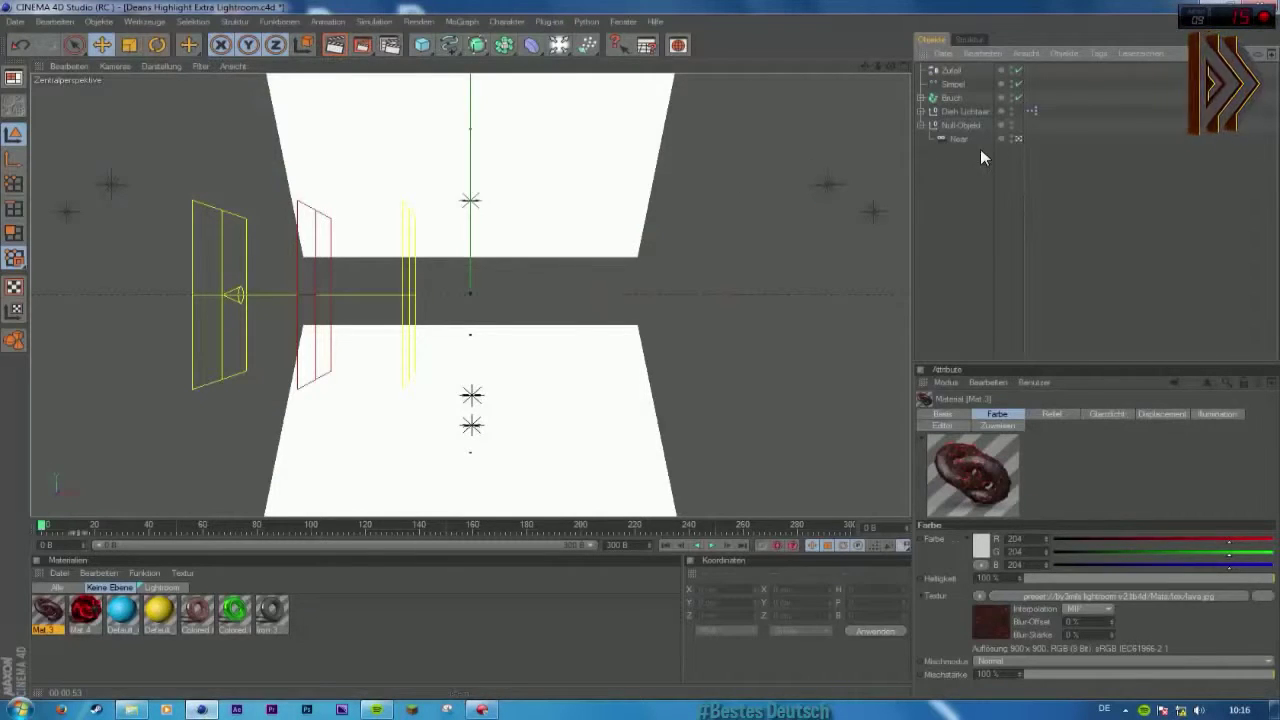
Step: Delete the Zufall, Simpel and Bruch objects and all the materials shown, keeping the light and null objects
click(950, 71)
key(Delete)
click(950, 71)
key(Delete)
click(950, 71)
key(Delete)
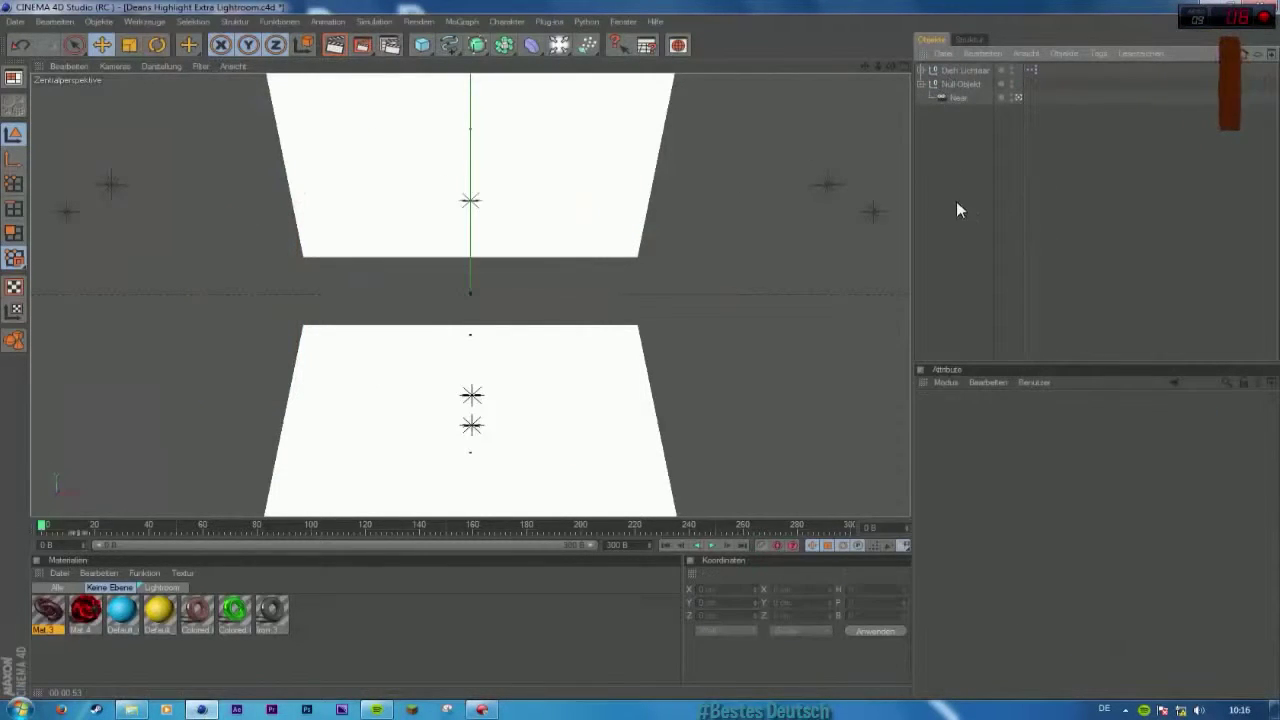
drag(168, 653, 32, 600)
key(Delete)
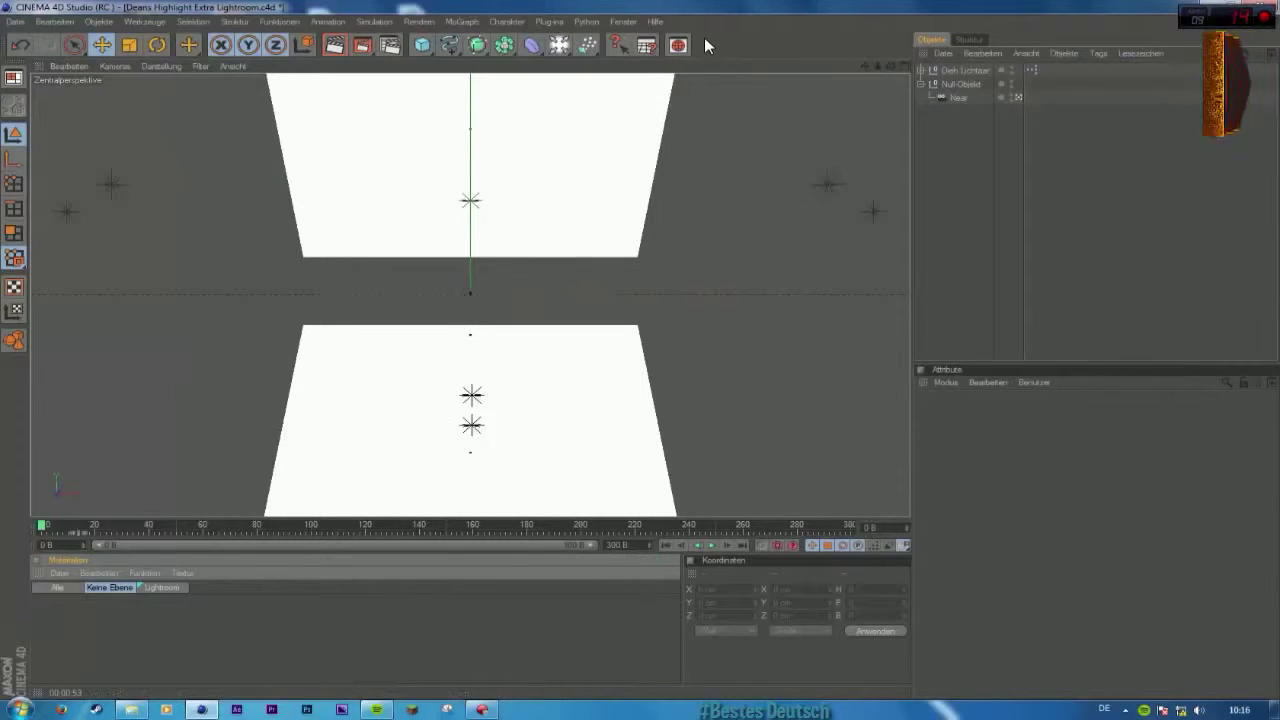
Step: Collapse the Lightroom V2 library in the Content Browser and look through the other preset material libraries
click(678, 44)
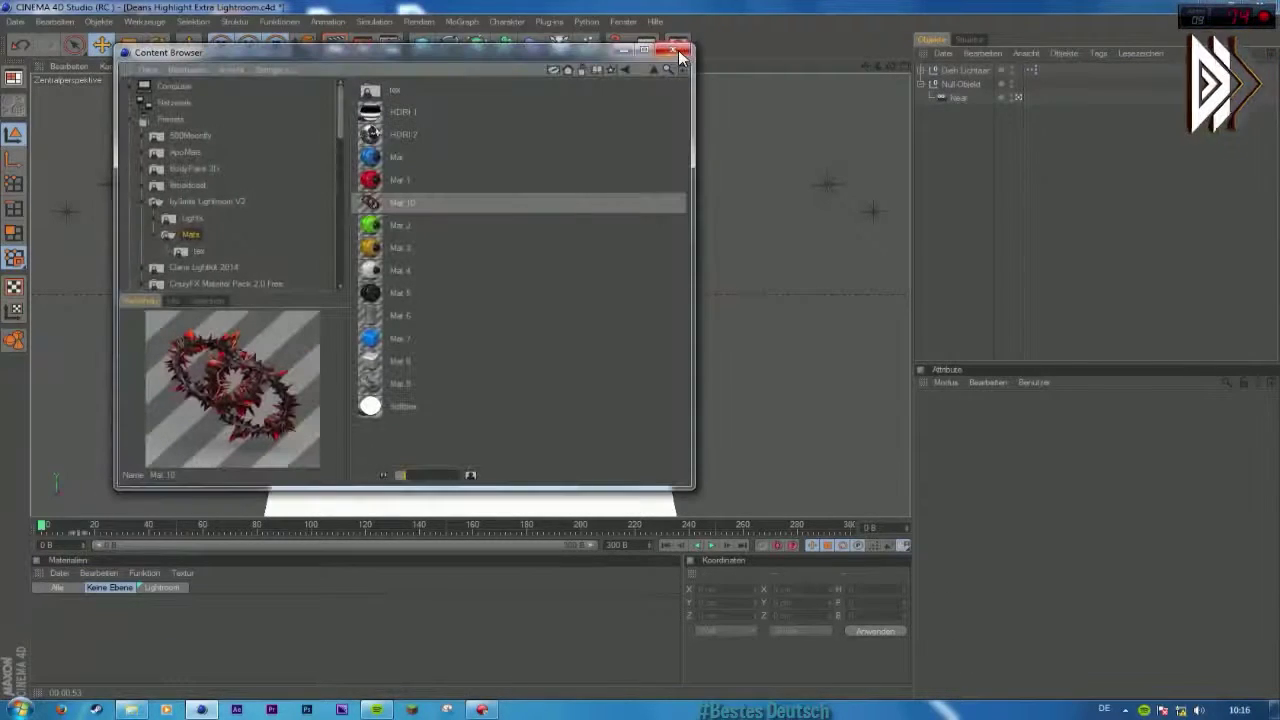
click(140, 203)
scroll(144, 206, down, 3)
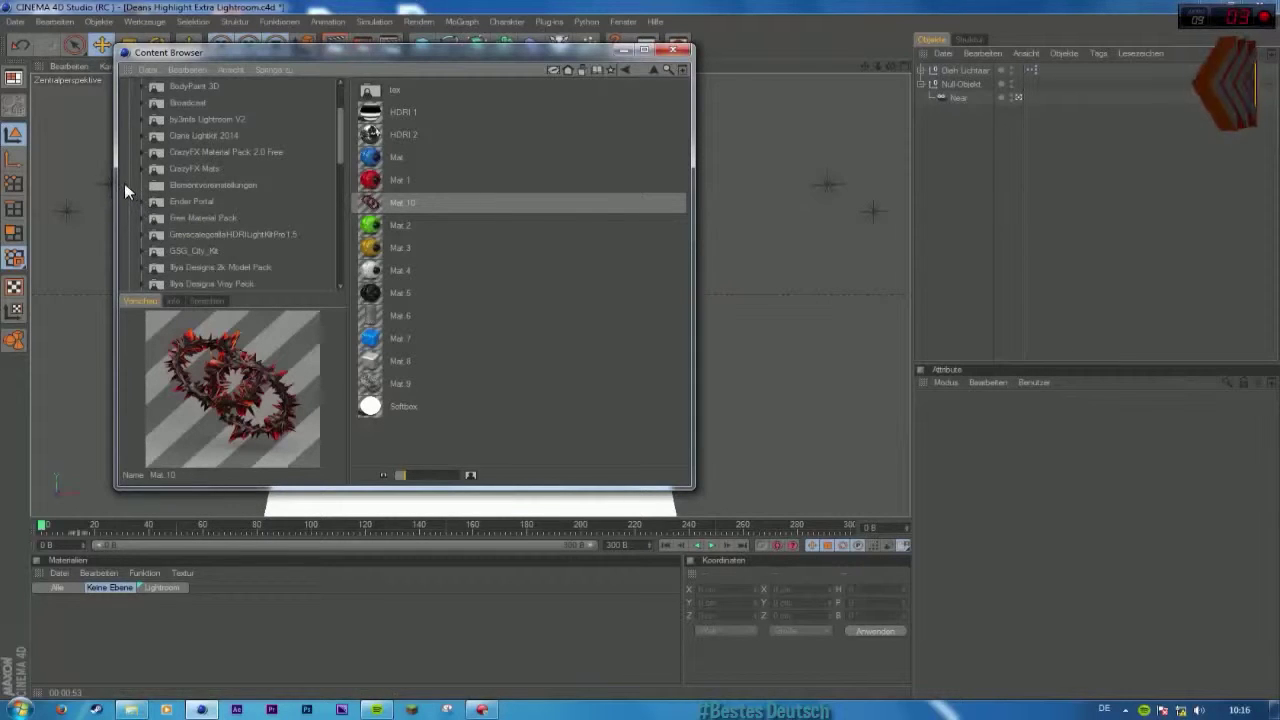
scroll(298, 232, down, 8)
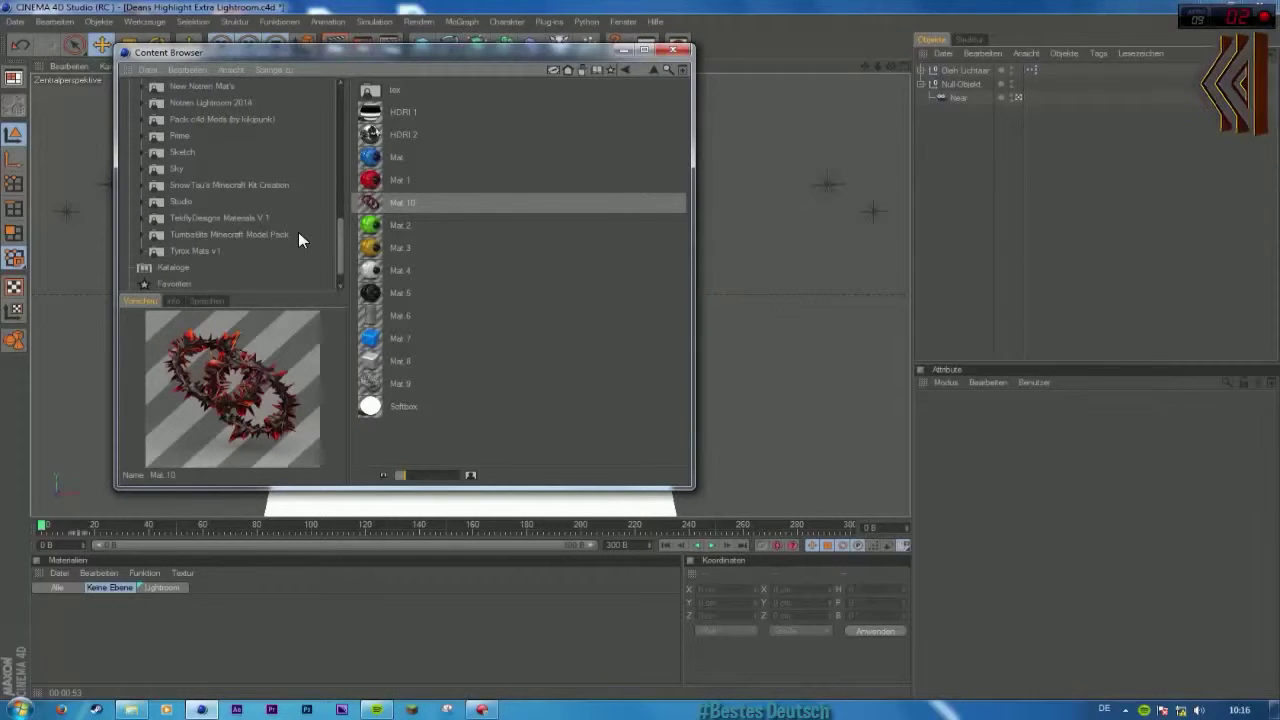
scroll(298, 232, up, 3)
scroll(262, 212, down, 3)
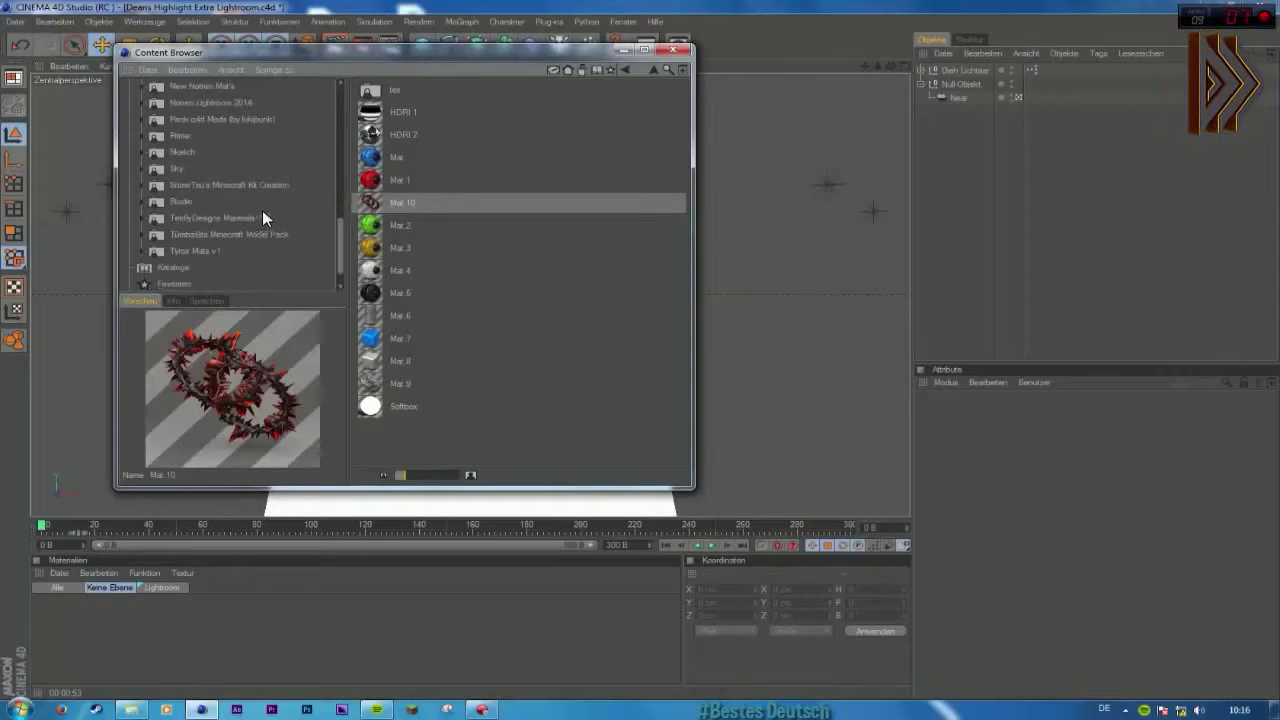